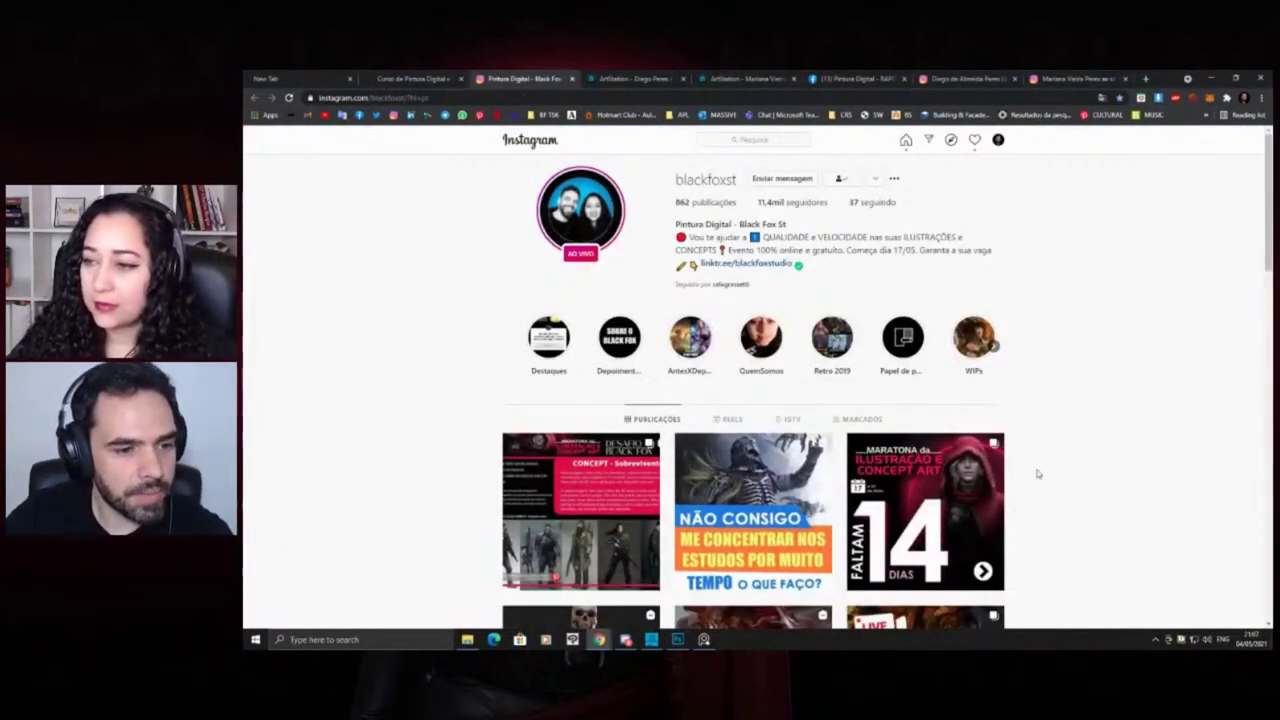
Browse the IGTV videos on the blackfoxst Instagram profile
{"action": "left_click", "coordinate": [789, 421]}
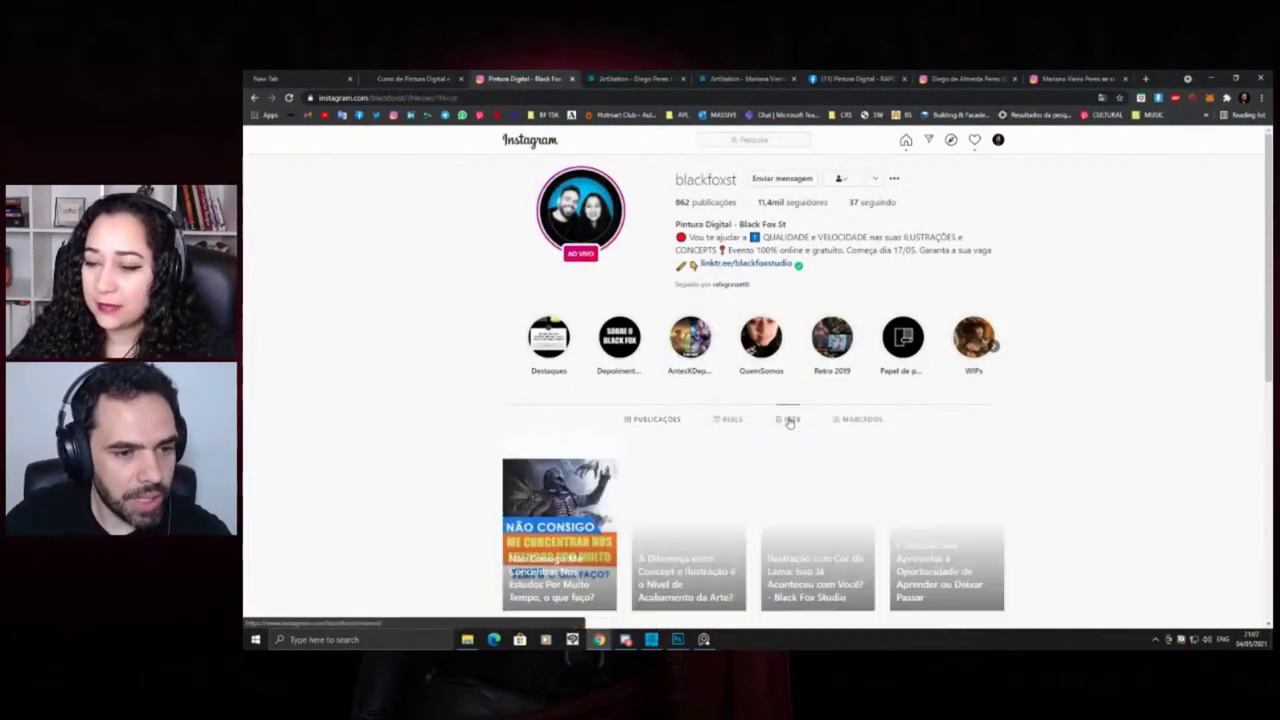
{"action": "scroll", "coordinate": [1015, 380], "scroll_direction": "down", "scroll_amount": 3}
{"action": "scroll", "coordinate": [1015, 380], "scroll_direction": "down", "scroll_amount": 3}
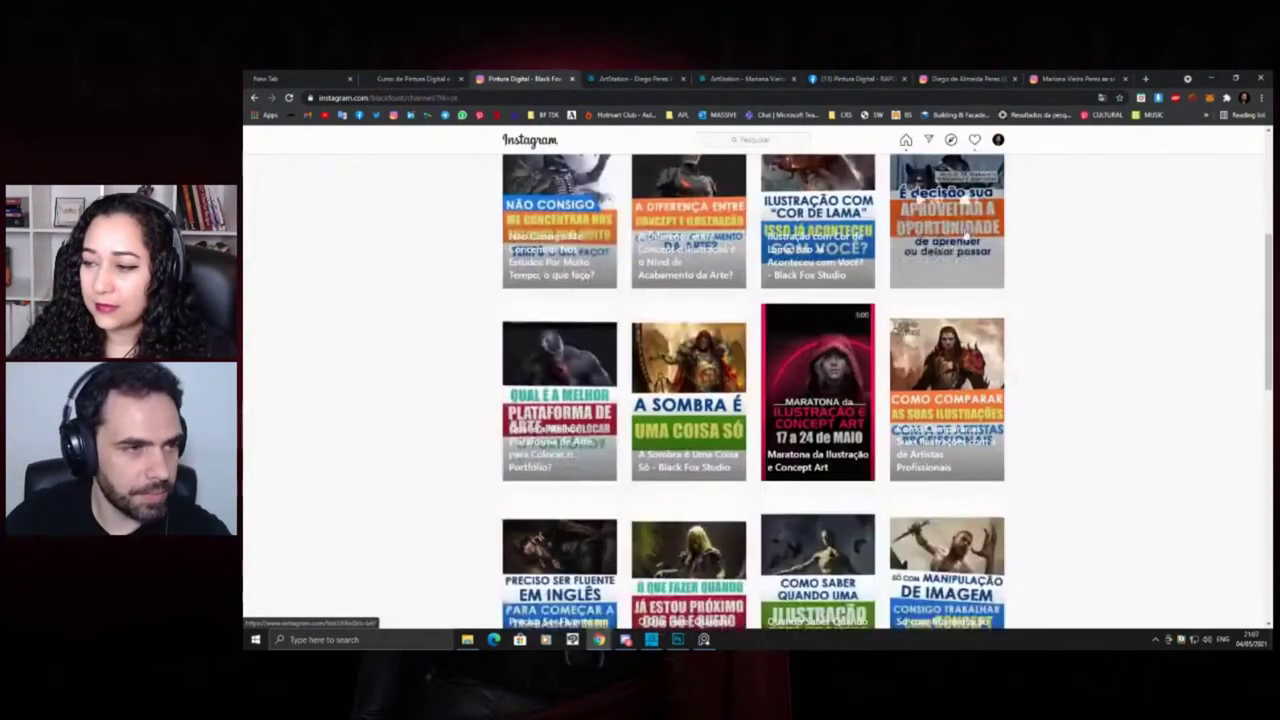
Browse the two studio founders' ArtStation portfolios, one after the other
{"action": "left_click", "coordinate": [655, 78]}
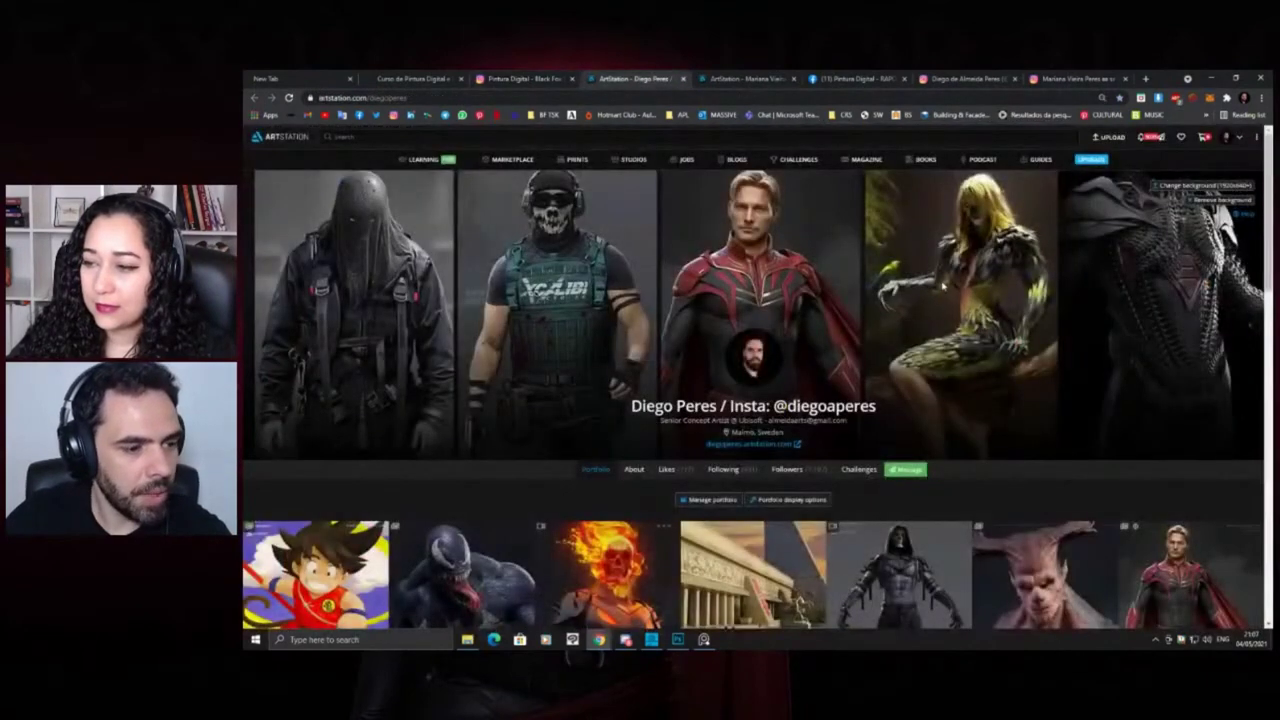
{"action": "scroll", "coordinate": [948, 289], "scroll_direction": "down", "scroll_amount": 1}
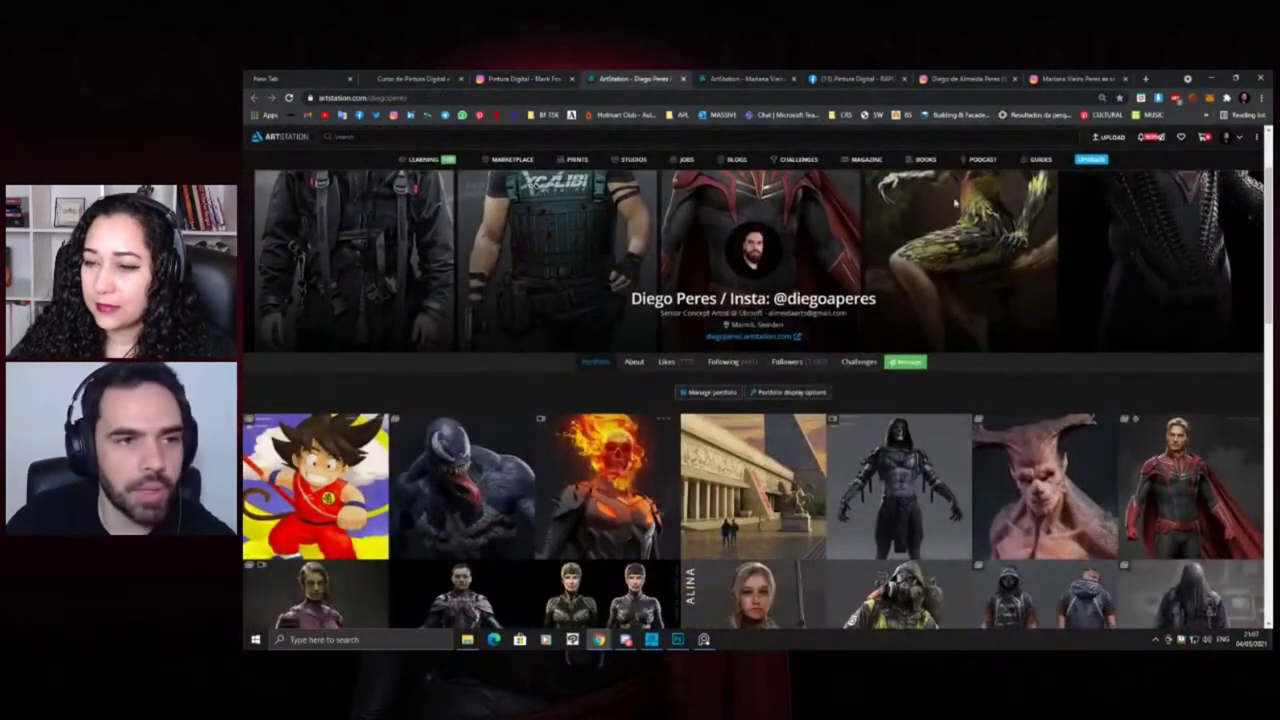
{"action": "left_click", "coordinate": [742, 79]}
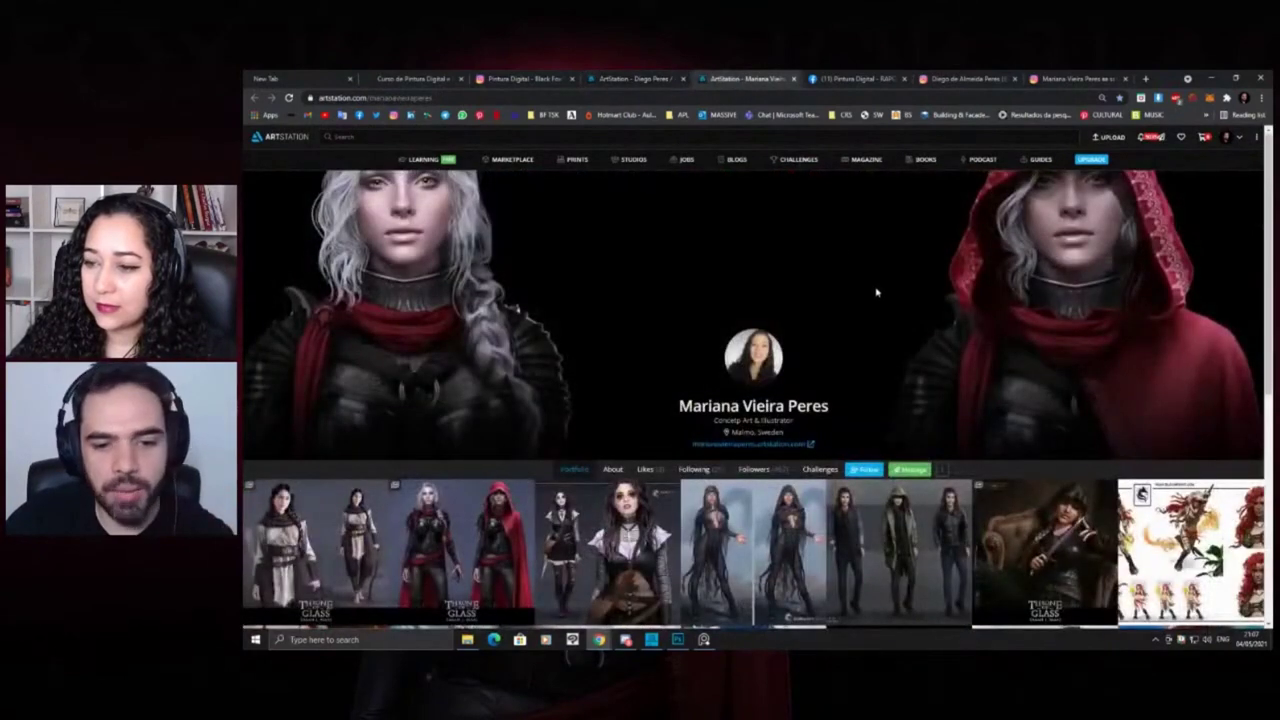
{"action": "scroll", "coordinate": [877, 292], "scroll_direction": "down", "scroll_amount": 1}
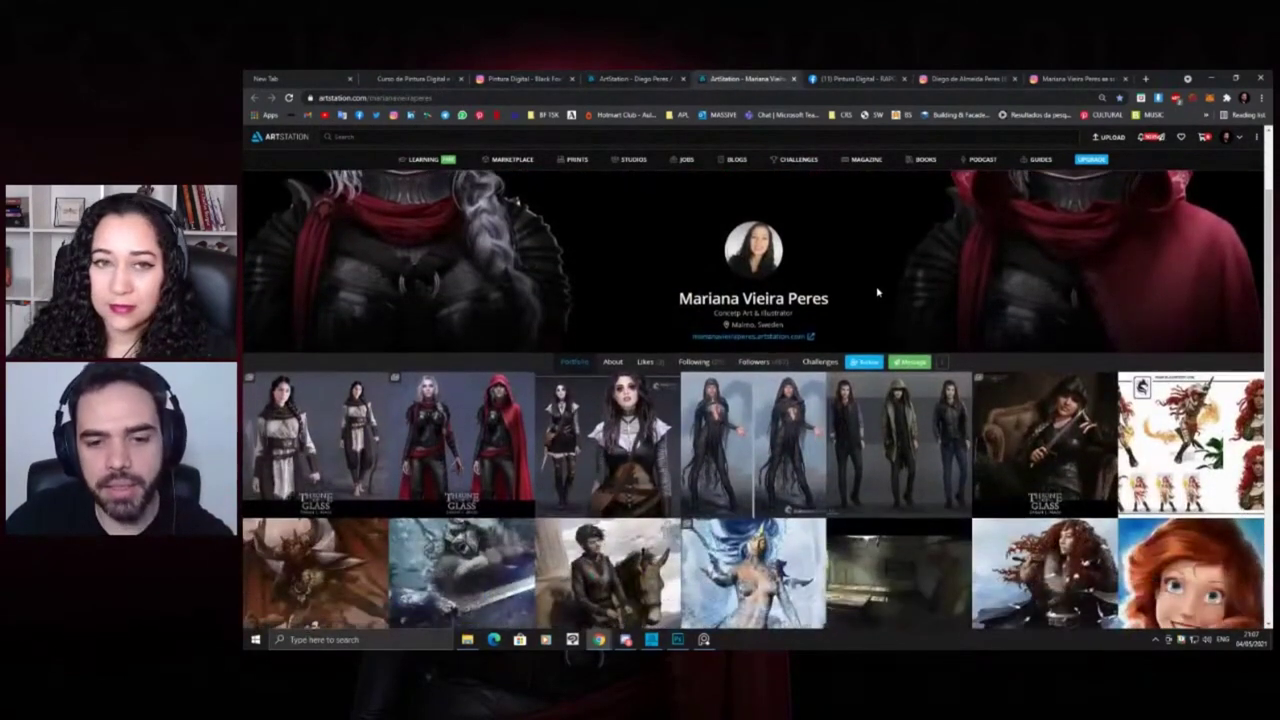
Look through the discussion feed of the Pintura Digital - RAPOSAS NEGRAS Facebook group
{"action": "left_click", "coordinate": [850, 79]}
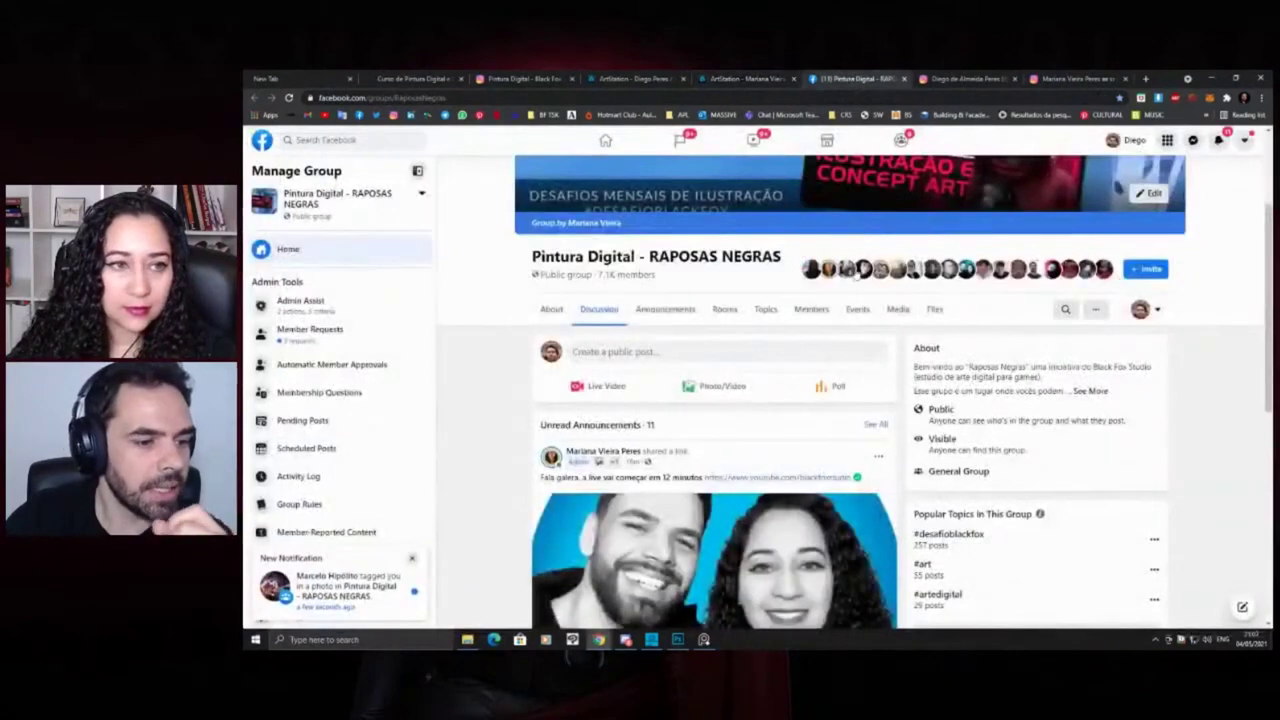
{"action": "scroll", "coordinate": [850, 280], "scroll_direction": "down", "scroll_amount": 3}
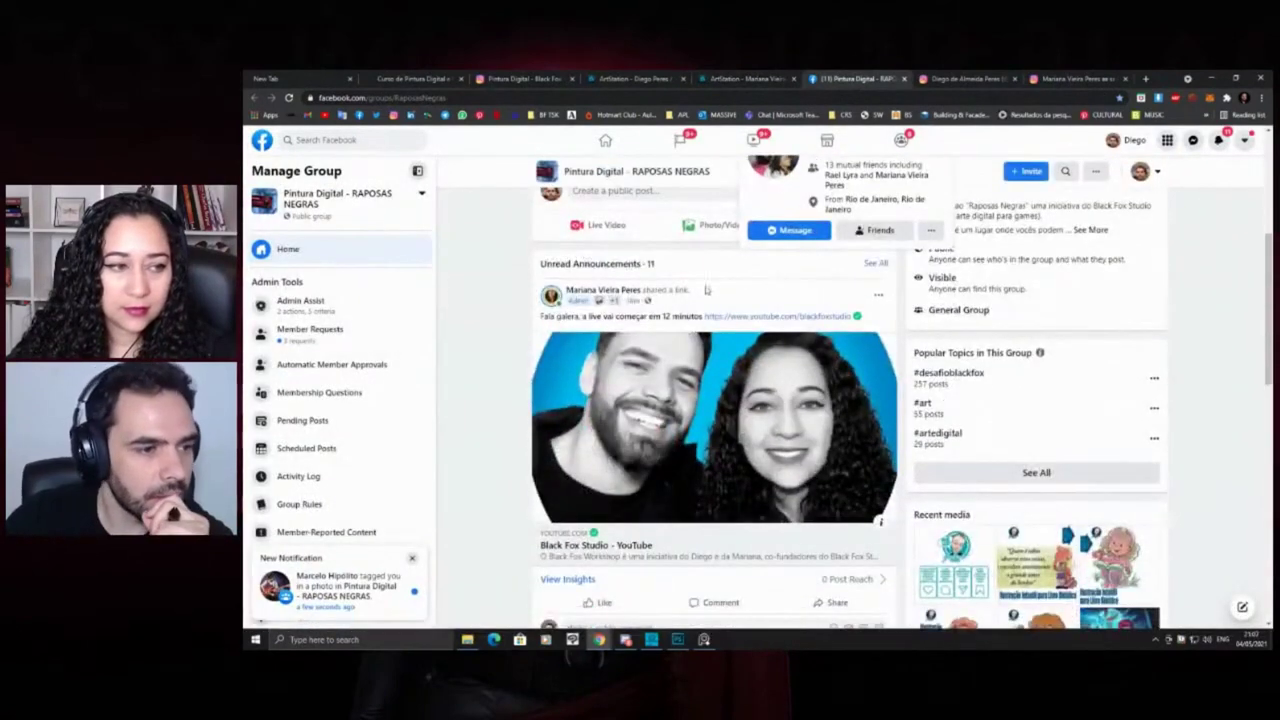
{"action": "scroll", "coordinate": [514, 325], "scroll_direction": "down", "scroll_amount": 5}
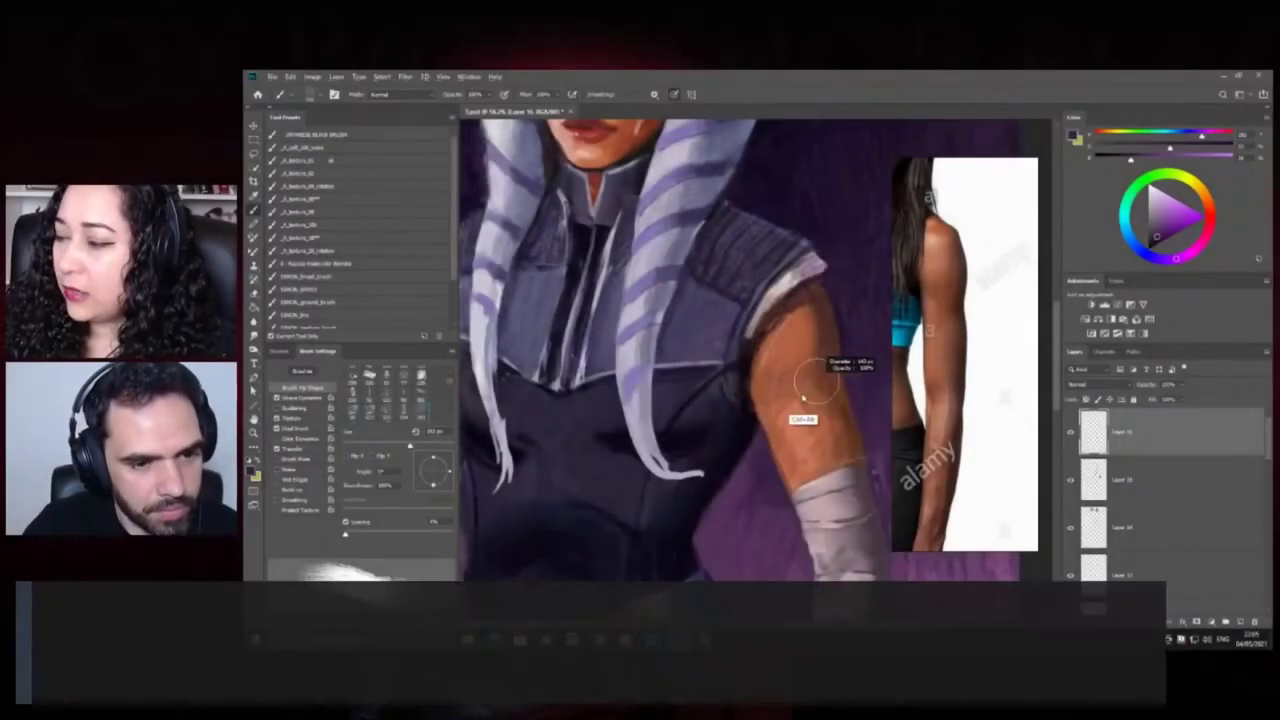
Reduce the brush size and paint sampled skin tones across the bare upper arm beside the photo reference, softening its mid-arm shading
{"action": "left_click_drag", "start_coordinate": [803, 398], "coordinate": [788, 396]}
{"action": "left_click", "coordinate": [836, 344], "text": "alt"}
{"action": "left_click_drag", "start_coordinate": [807, 303], "coordinate": [815, 372]}
{"action": "left_click", "coordinate": [809, 359], "text": "alt"}
{"action": "left_click_drag", "start_coordinate": [808, 304], "coordinate": [815, 374]}
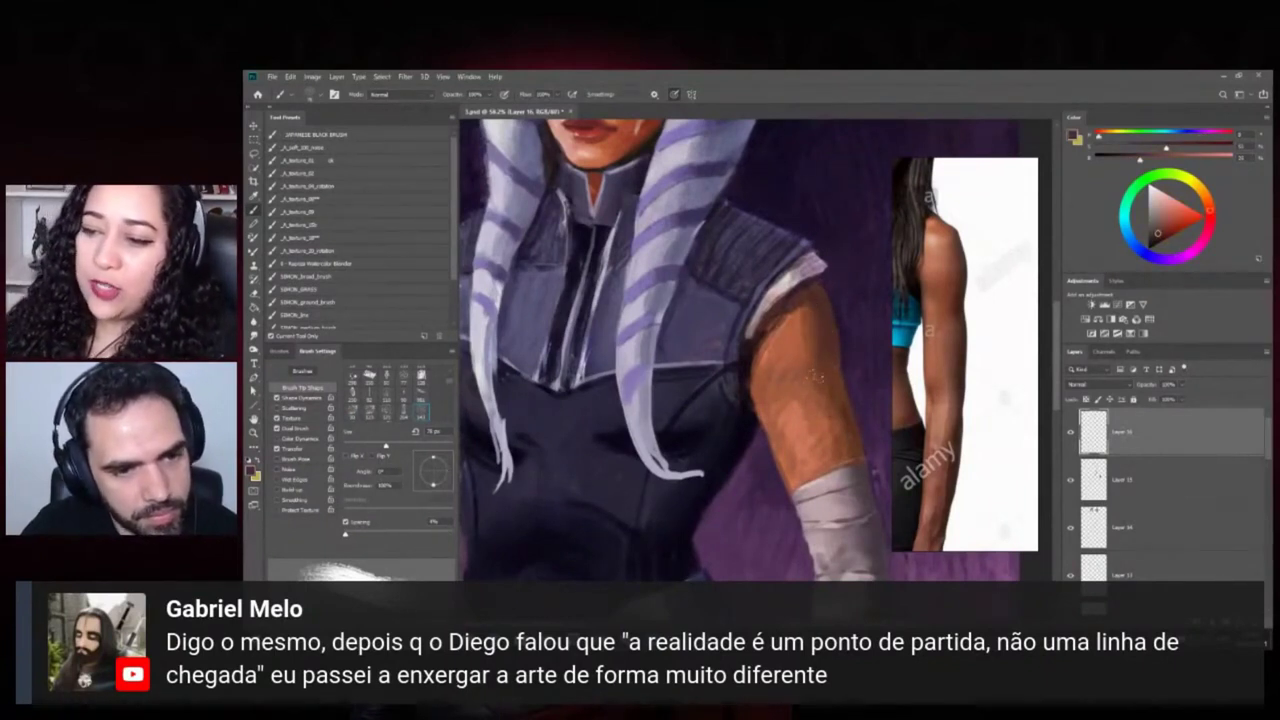
{"action": "left_click_drag", "start_coordinate": [804, 306], "coordinate": [798, 377]}
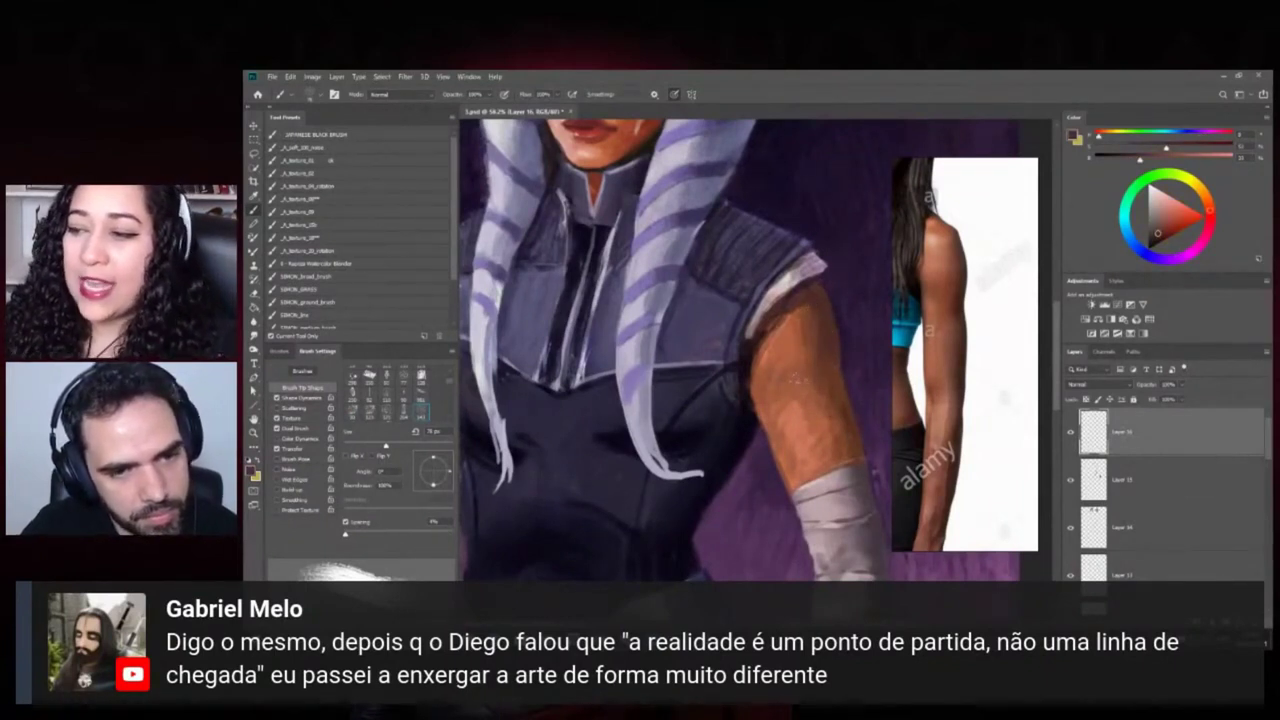
{"action": "left_click", "coordinate": [827, 342], "text": "alt"}
{"action": "left_click_drag", "start_coordinate": [818, 352], "coordinate": [812, 396]}
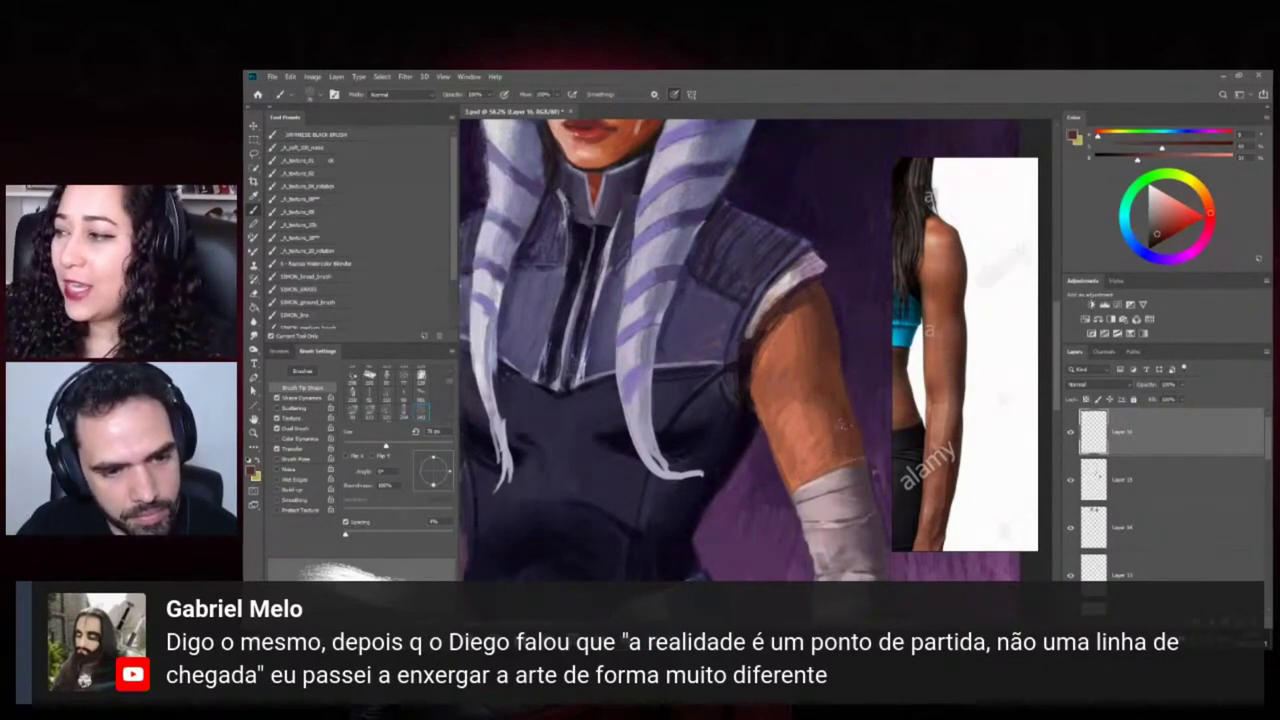
Resample a skin tone from the mid-arm and refine the shading along the arm's outer side with a smaller brush
{"action": "left_click", "coordinate": [794, 378], "text": "alt"}
{"action": "right_click", "coordinate": [837, 399], "text": "ctrl+alt"}
{"action": "left_click_drag", "start_coordinate": [836, 405], "coordinate": [829, 402]}
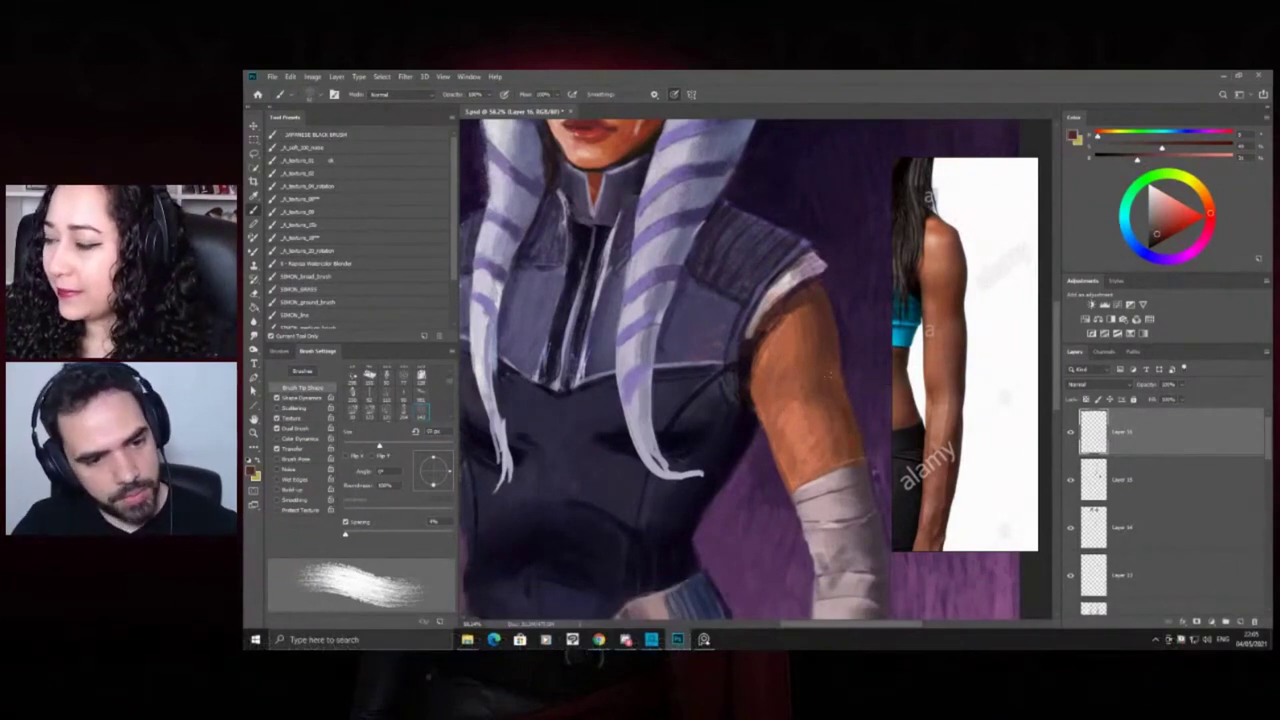
Sample lighter orange skin tones near the arm wrap and blend them into the lower part of the bare arm
{"action": "key", "text": "z"}
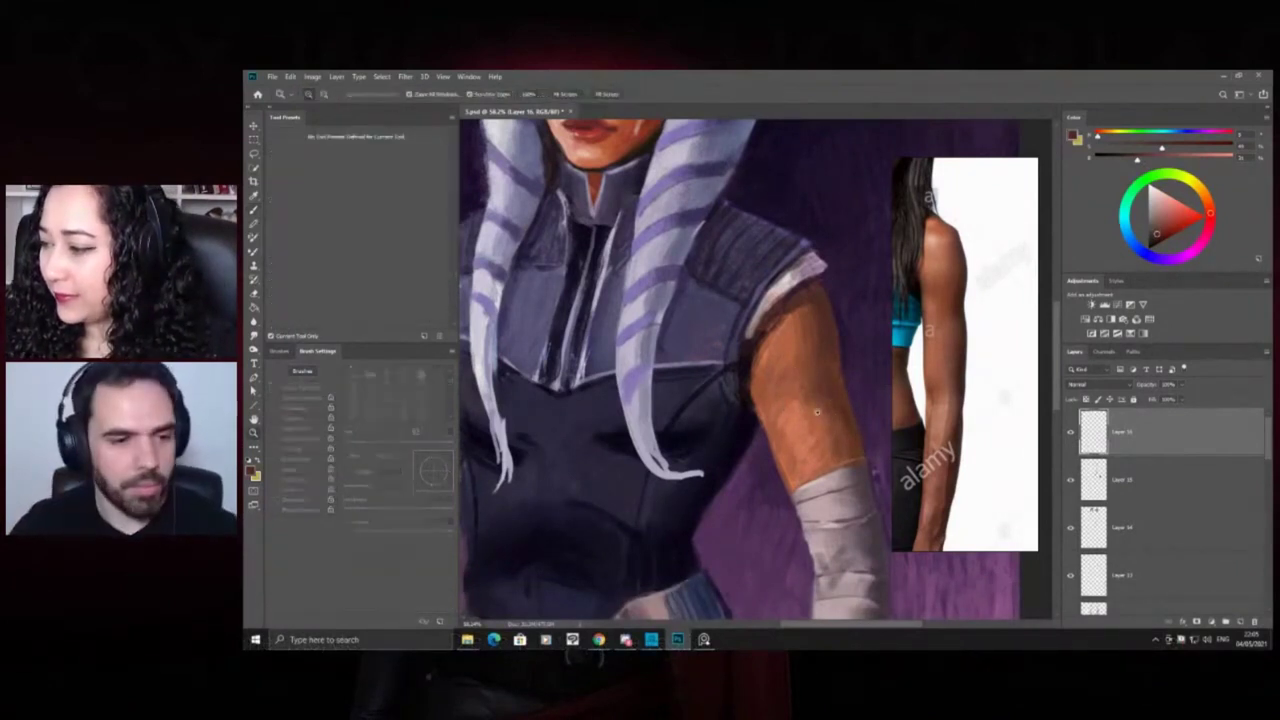
{"action": "left_click_drag", "start_coordinate": [834, 410], "coordinate": [815, 401]}
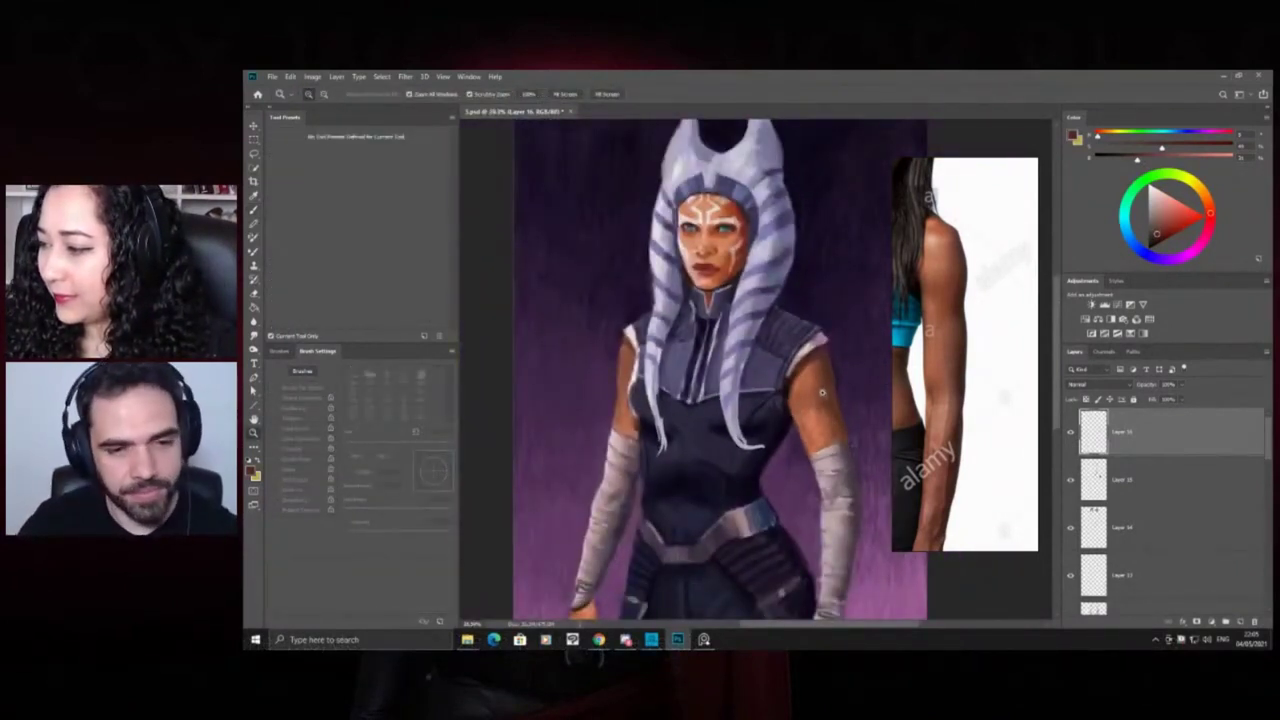
{"action": "left_click_drag", "start_coordinate": [811, 396], "coordinate": [810, 377]}
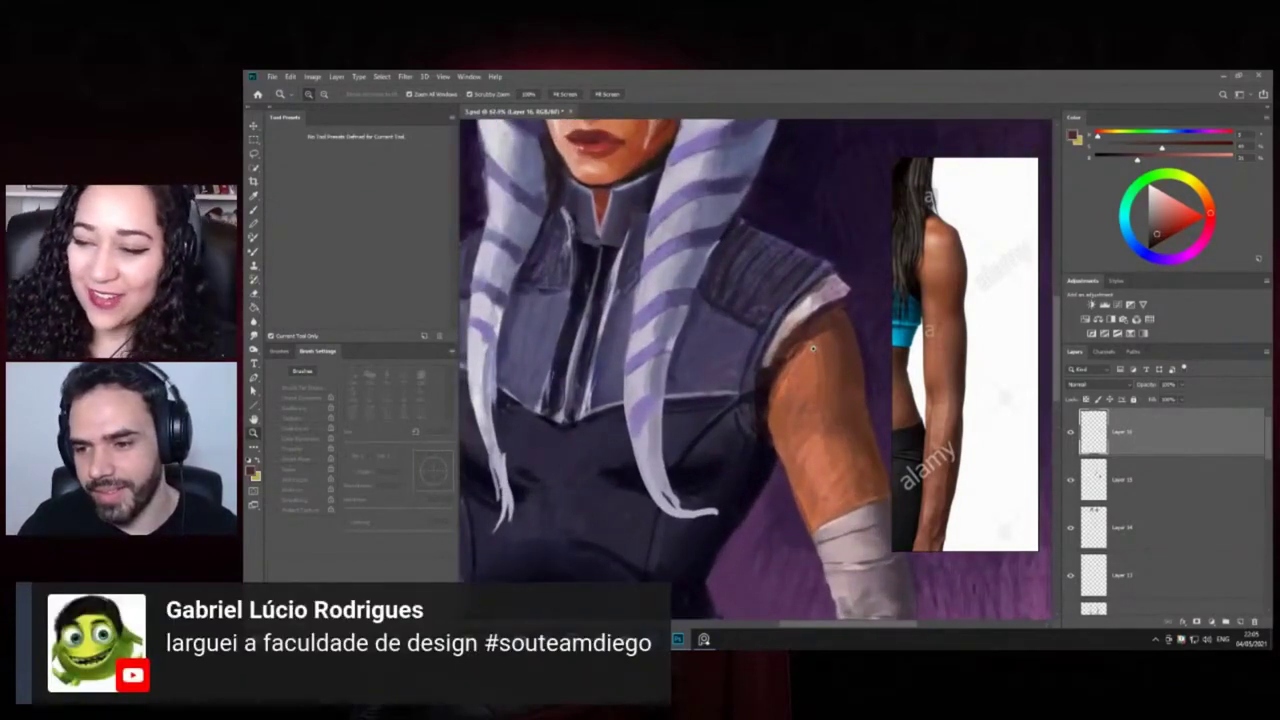
{"action": "key", "text": "b"}
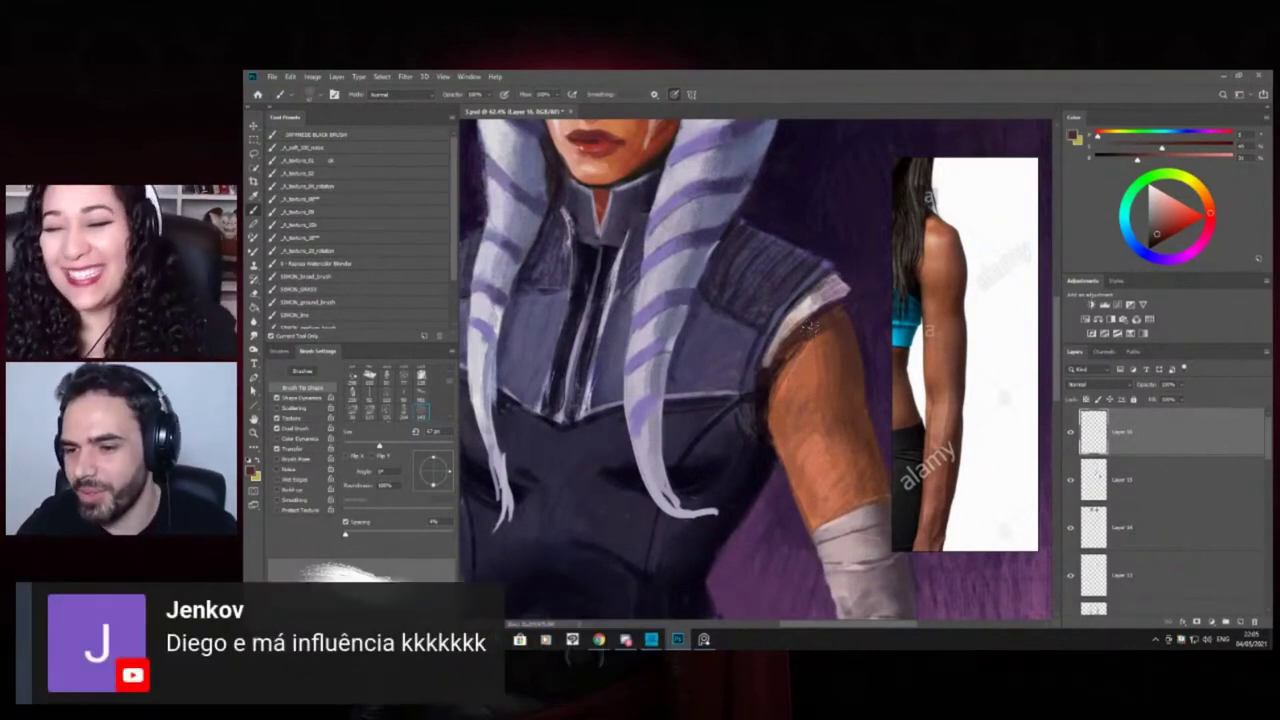
{"action": "scroll", "coordinate": [797, 421], "scroll_direction": "down", "scroll_amount": 3}
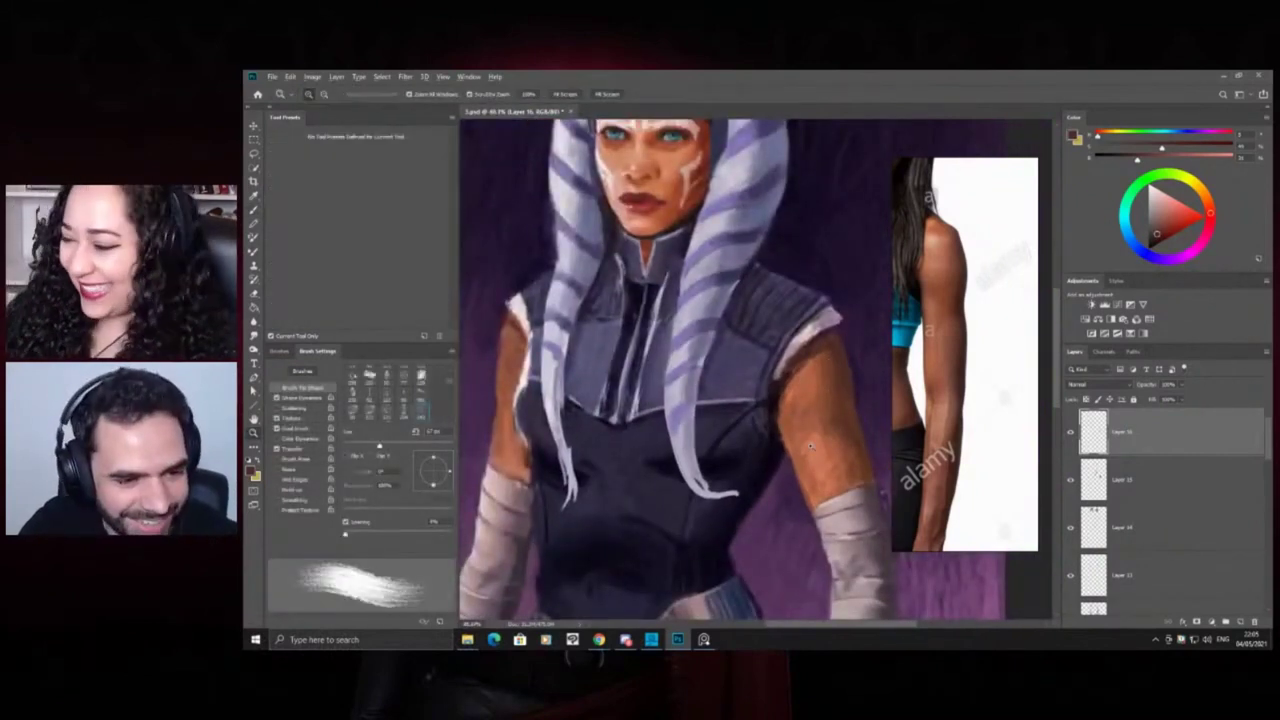
{"action": "scroll", "coordinate": [813, 443], "scroll_direction": "up", "scroll_amount": 1}
{"action": "left_click", "coordinate": [822, 488], "text": "alt"}
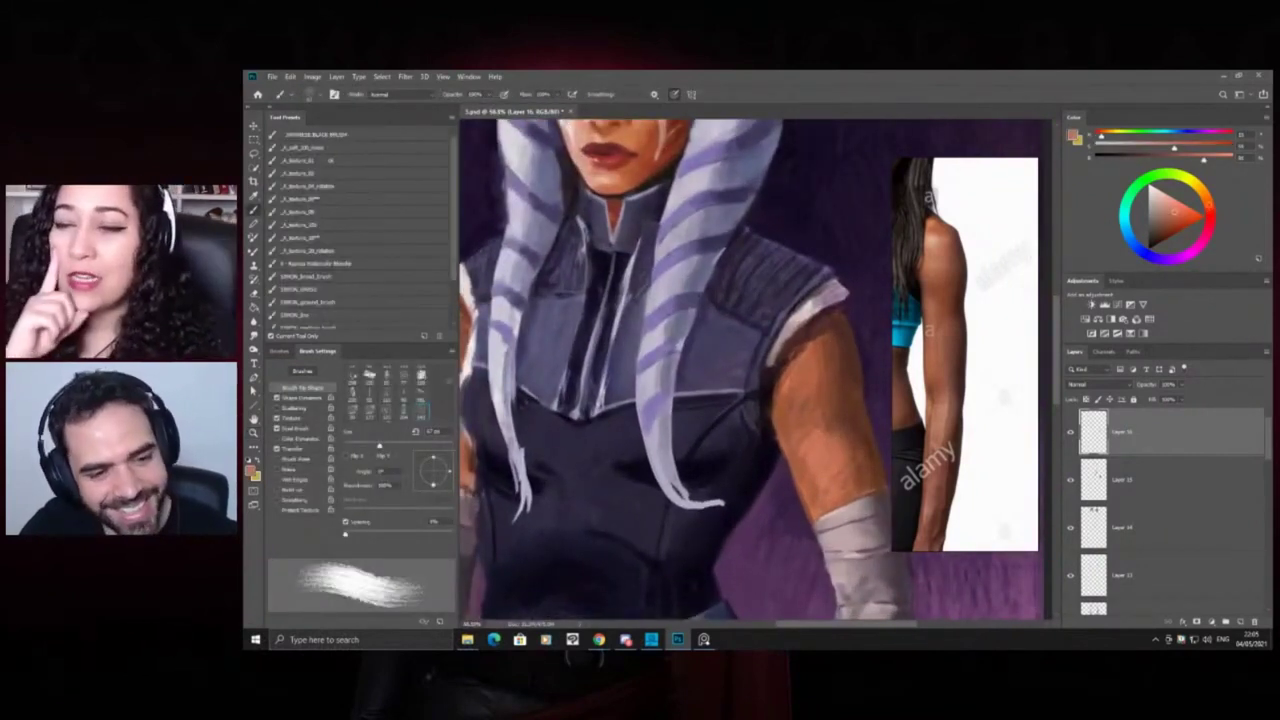
{"action": "left_click", "coordinate": [805, 520], "text": "alt"}
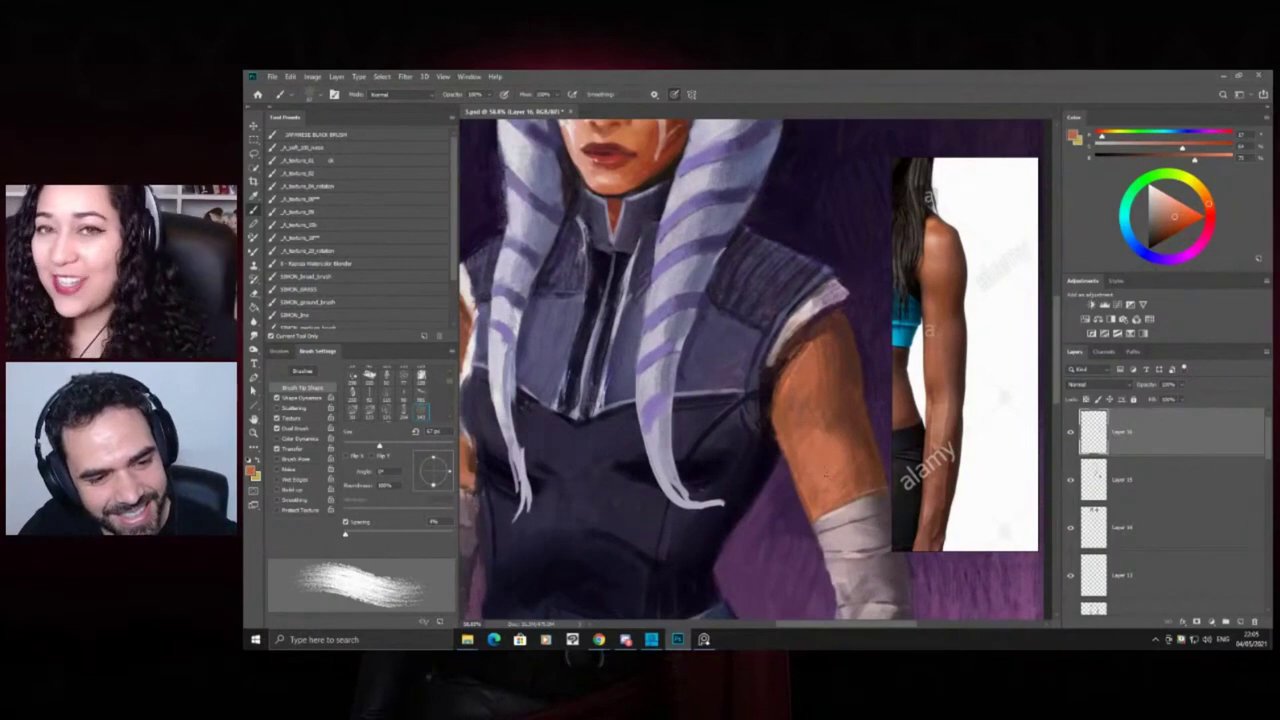
{"action": "left_click", "coordinate": [832, 472], "text": "alt"}
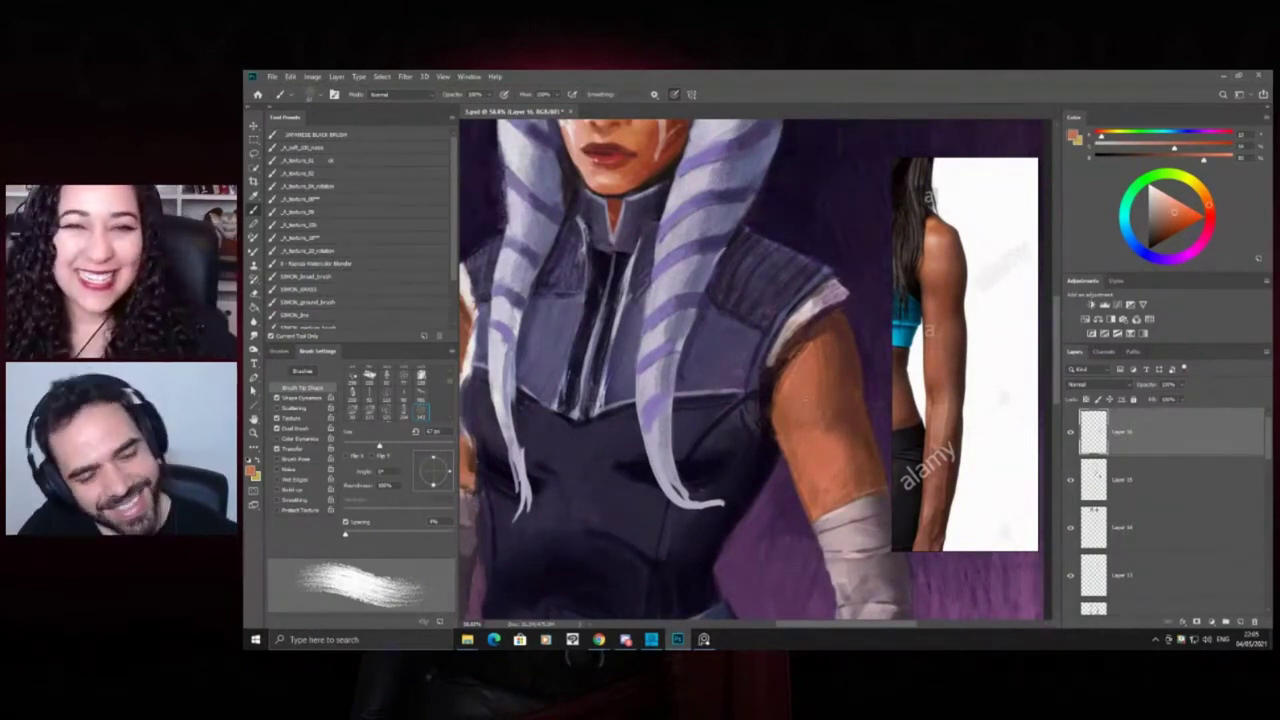
Sample a darker reddish-brown skin tone from the upper arm as the brush color
{"action": "key", "text": "z"}
{"action": "left_click_drag", "start_coordinate": [800, 344], "coordinate": [706, 362]}
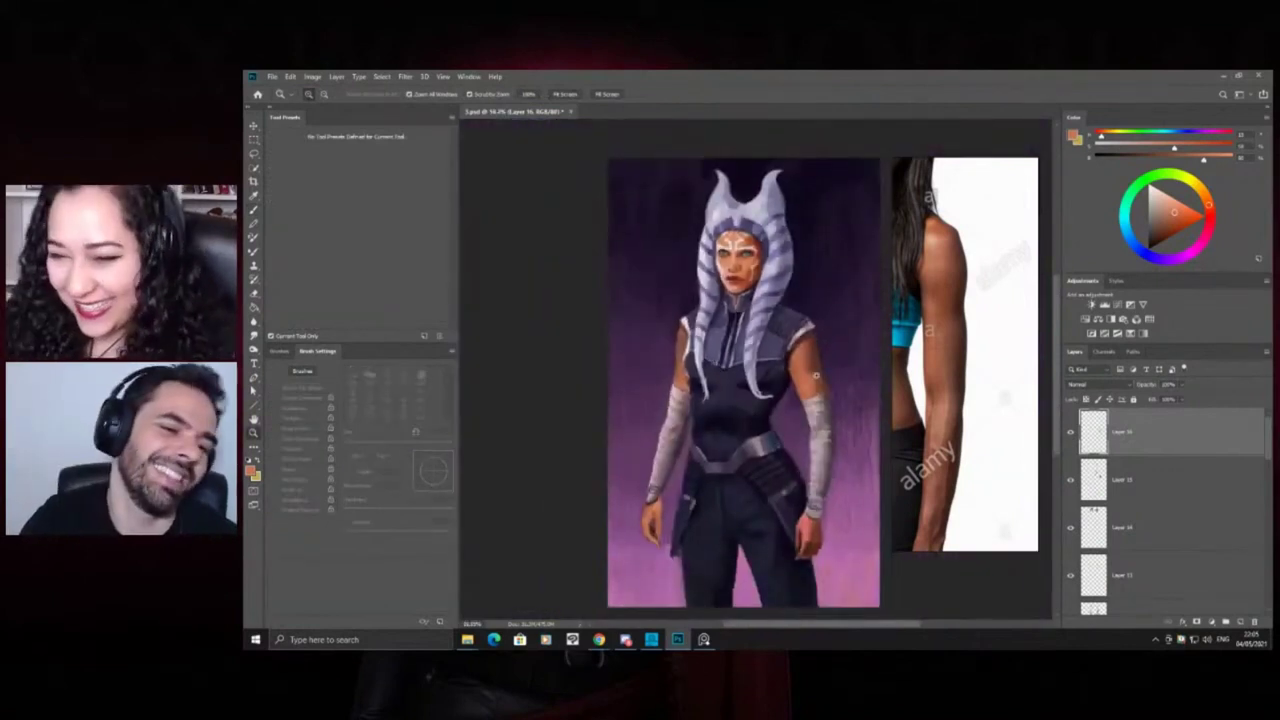
{"action": "left_click", "coordinate": [820, 370]}
{"action": "key", "text": "b"}
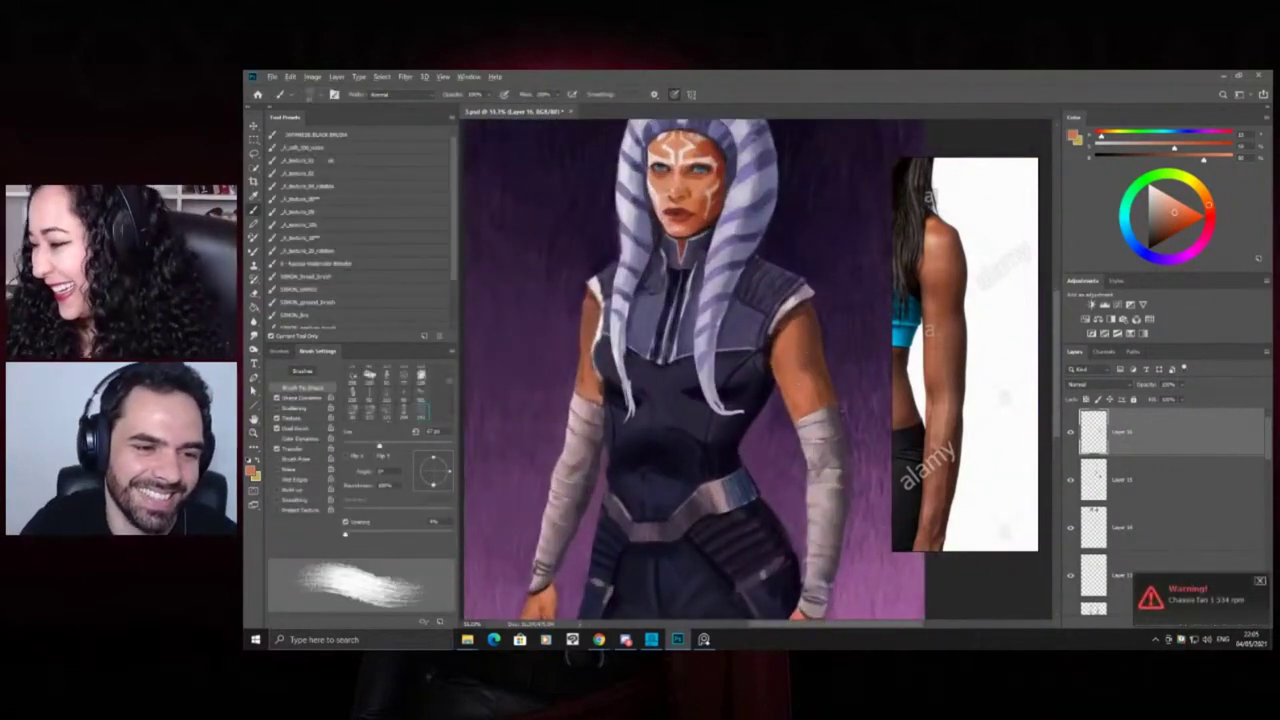
{"action": "left_click", "coordinate": [808, 344], "text": "alt"}
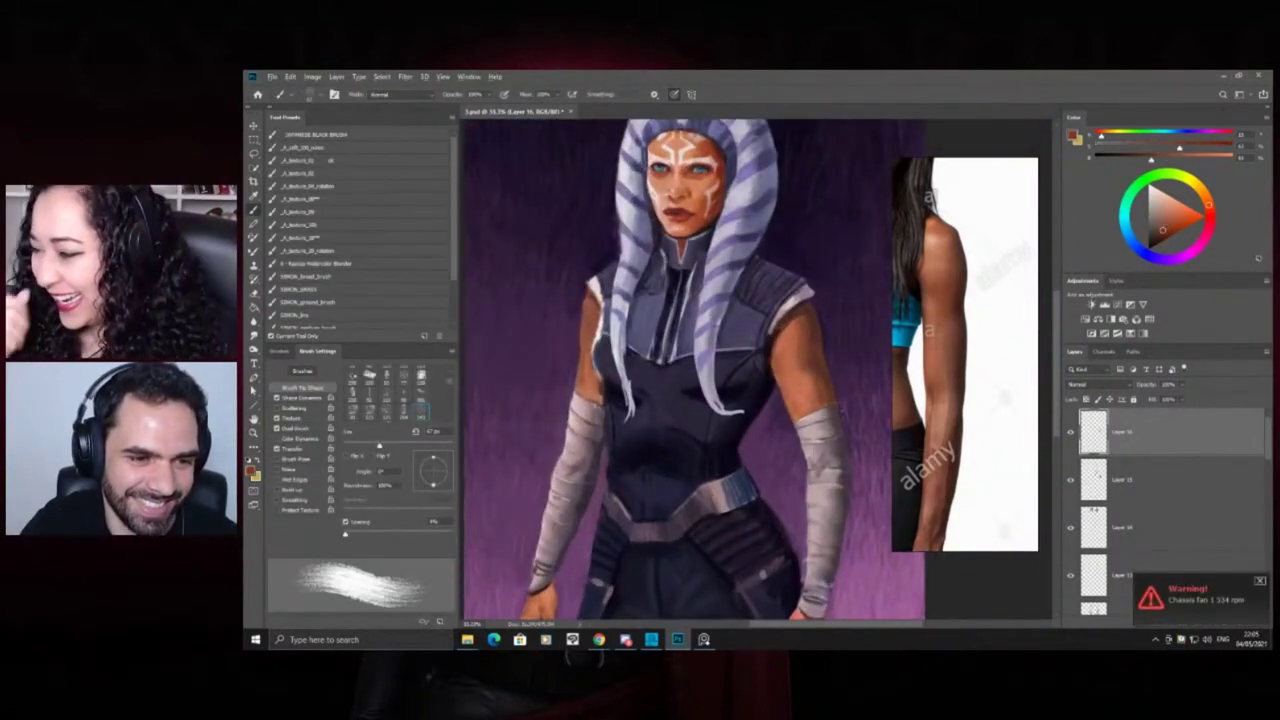
Smooth the light-to-shadow transition in the middle of the arm, alternating sampled orange and brown skin tones
{"action": "key", "text": "z"}
{"action": "key", "text": "ctrl+0"}
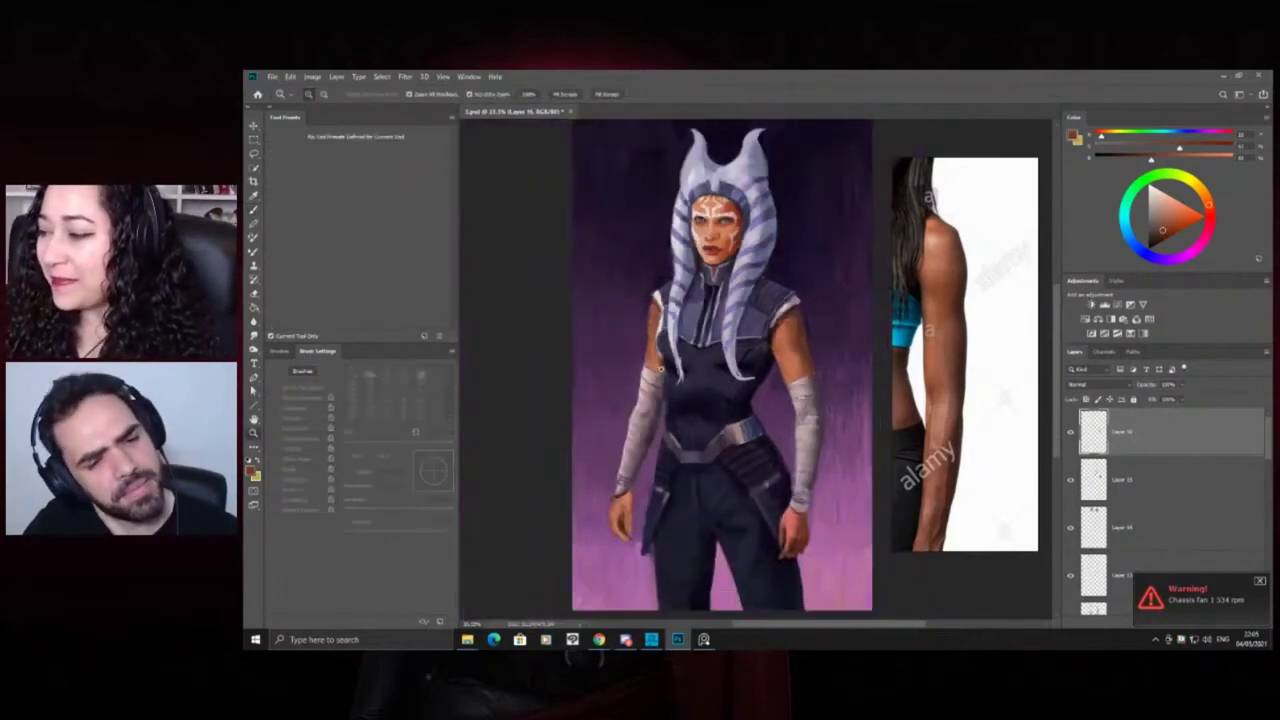
{"action": "left_click", "coordinate": [830, 328]}
{"action": "left_click", "coordinate": [683, 210]}
{"action": "key", "text": "b"}
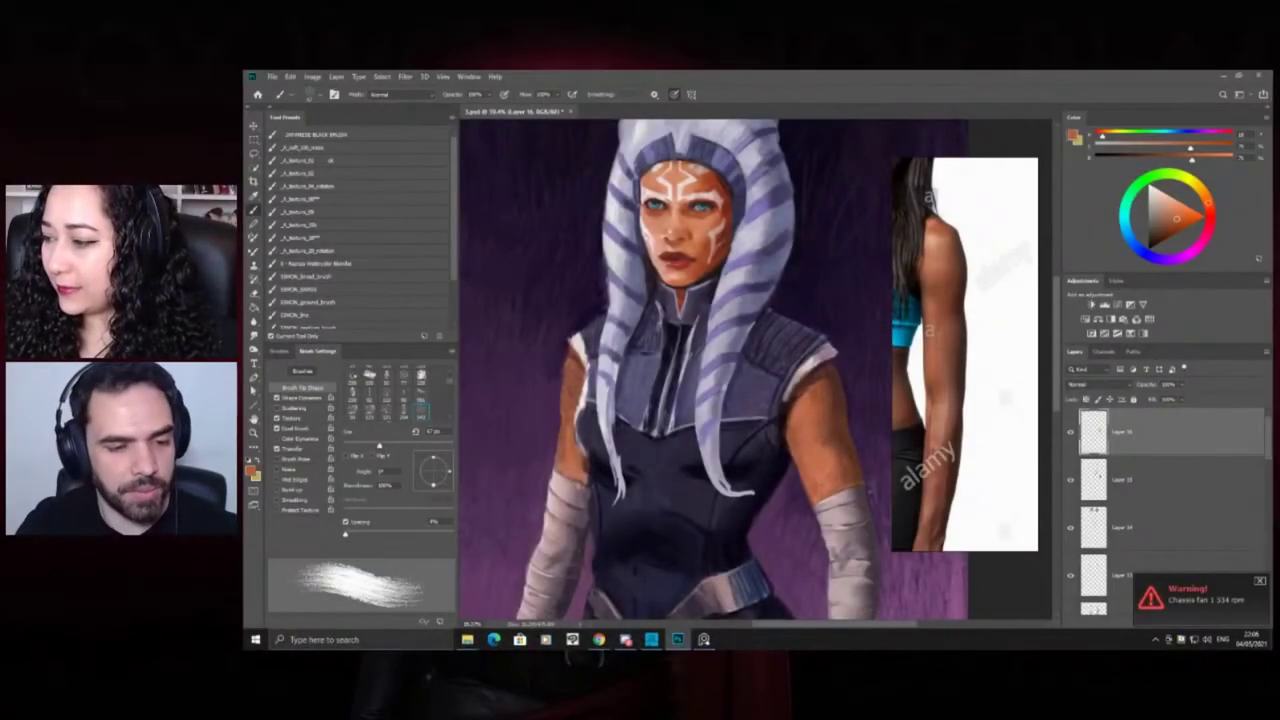
{"action": "left_click", "coordinate": [807, 458], "text": "alt"}
{"action": "left_click", "coordinate": [822, 426], "text": "alt"}
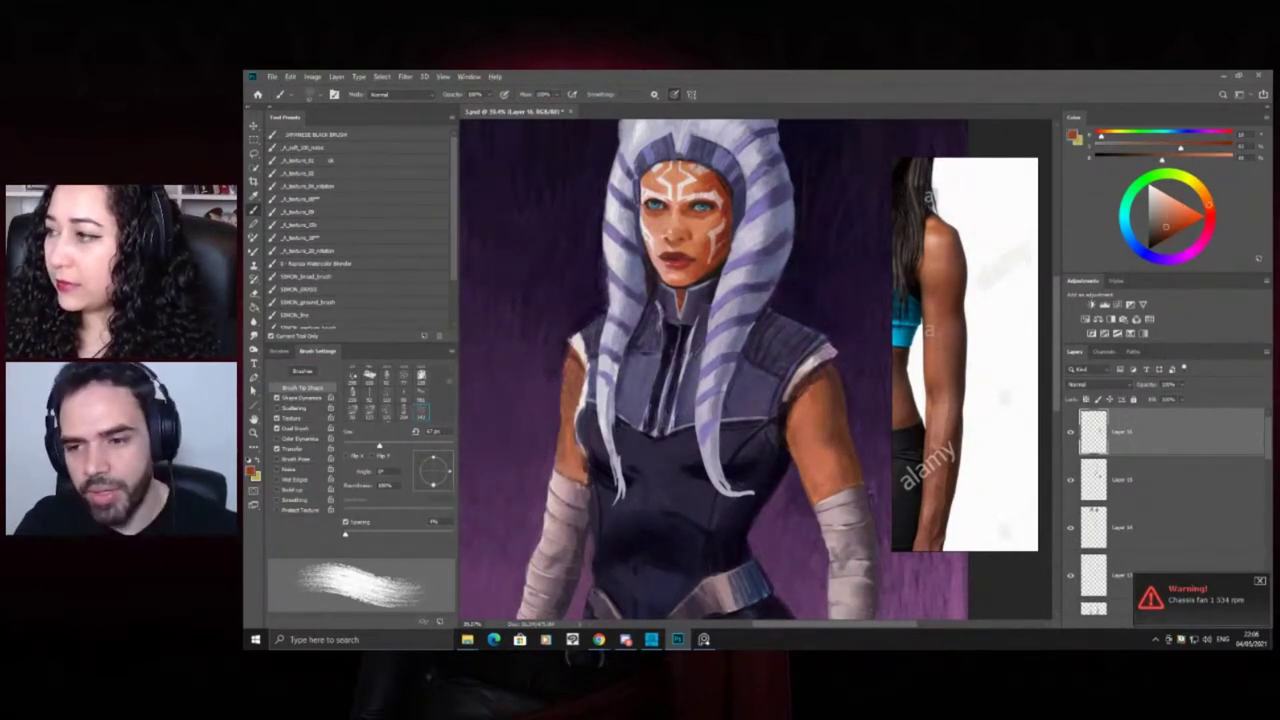
{"action": "left_click", "coordinate": [826, 406], "text": "alt"}
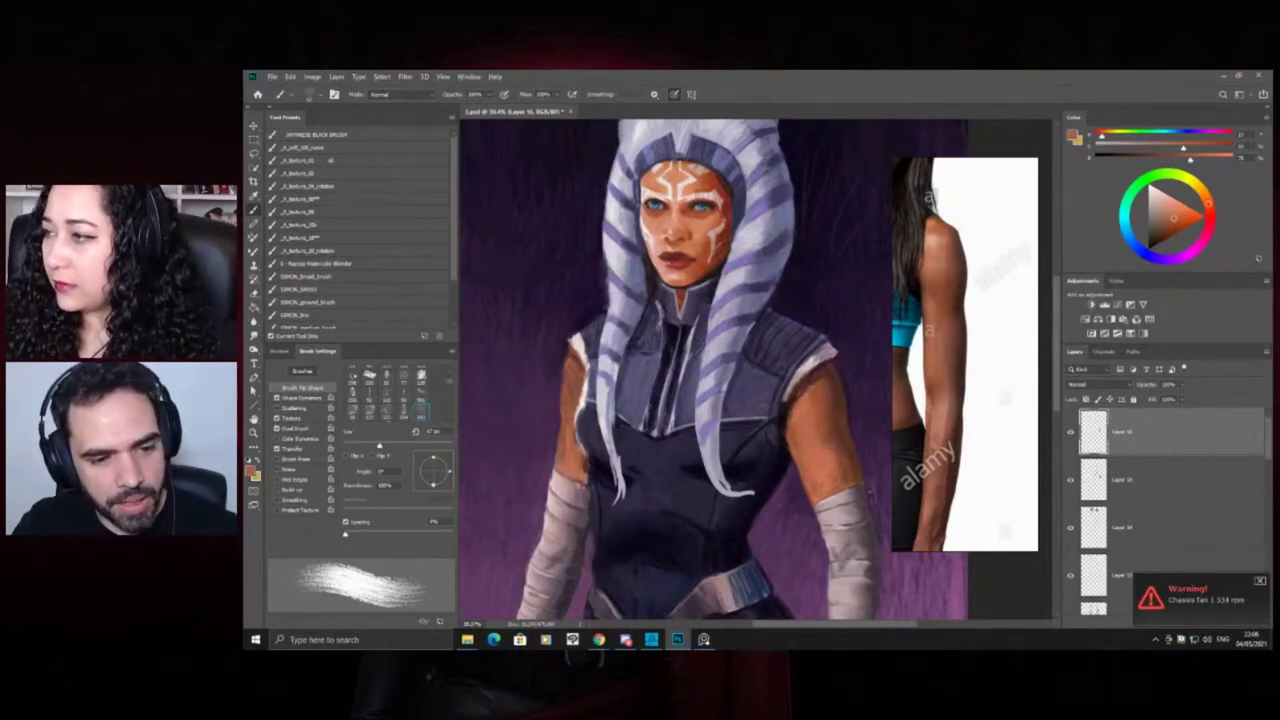
{"action": "left_click", "coordinate": [824, 406], "text": "alt"}
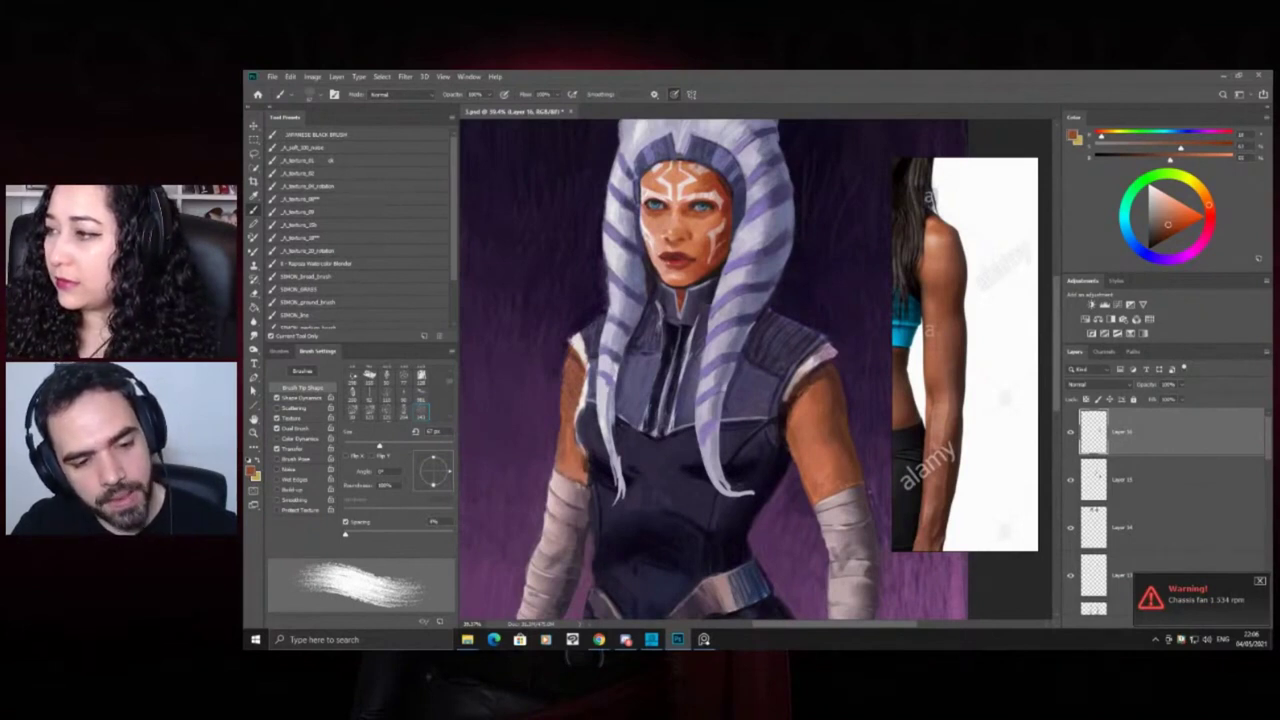
Brighten the skin just above the arm wrap with light orange tones sampled from that area
{"action": "left_click", "coordinate": [820, 466], "text": "alt"}
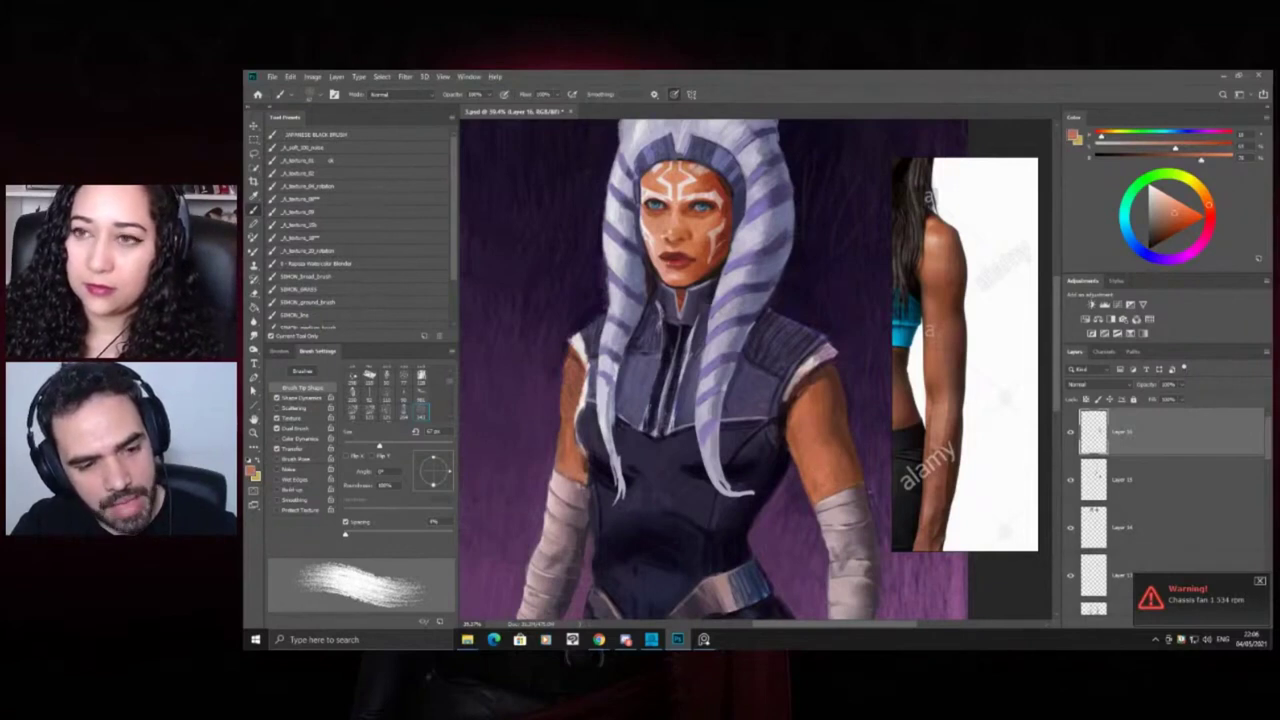
{"action": "left_click", "coordinate": [821, 490], "text": "alt"}
{"action": "left_click", "coordinate": [824, 494], "text": "alt"}
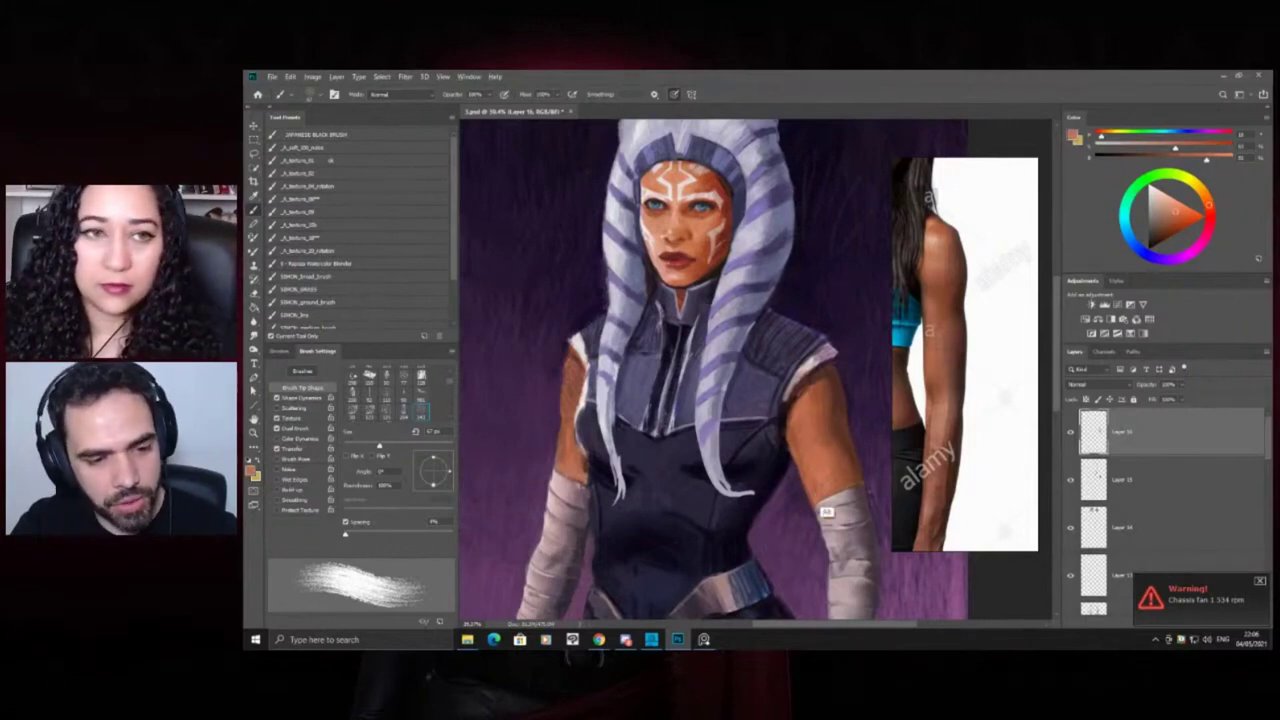
Shade the arm's outer edge above the wrap using a dark brown sampled from the arm
{"action": "key", "text": "z"}
{"action": "mouse_move", "coordinate": [848, 455]}
{"action": "left_mouse_down"}
{"action": "mouse_move", "coordinate": [807, 460]}
{"action": "mouse_move", "coordinate": [865, 450]}
{"action": "left_mouse_up"}
{"action": "key", "text": "b"}
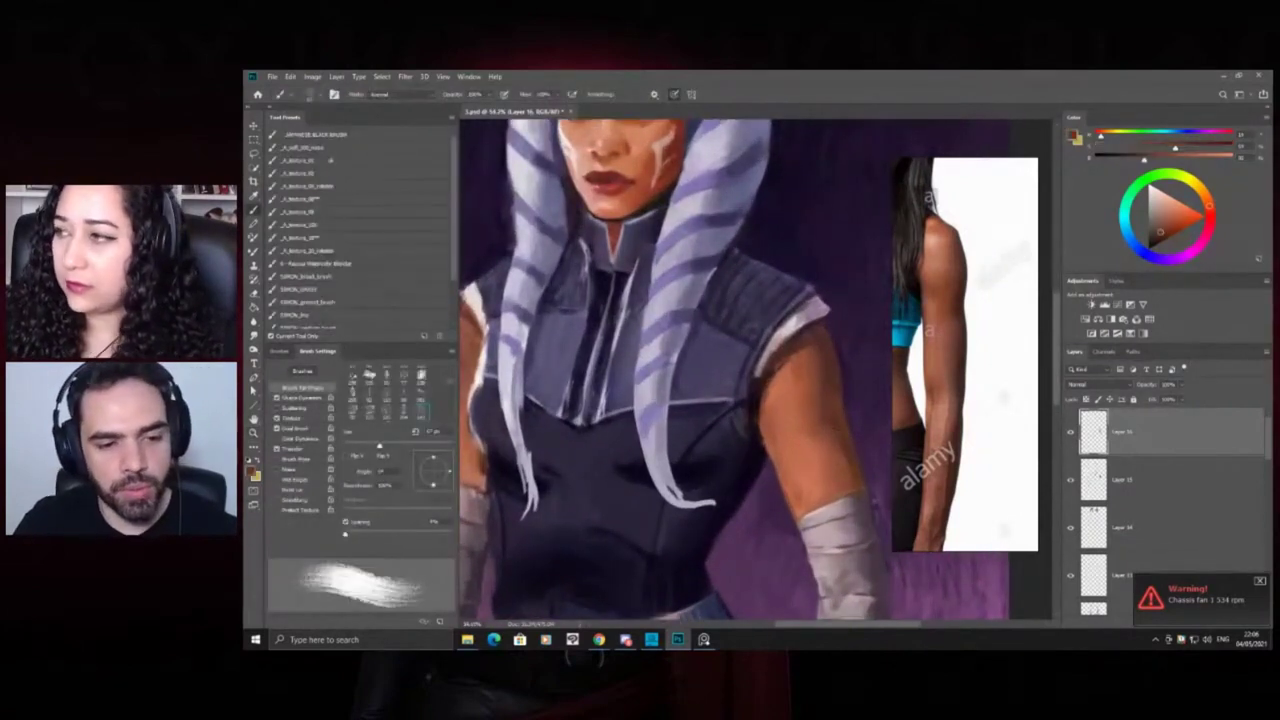
{"action": "left_click", "coordinate": [850, 462], "text": "alt"}
Refine the bare arm's inner contour above the wrap with purple background tones sampled beside it
{"action": "key", "text": "z"}
{"action": "left_click_drag", "start_coordinate": [832, 387], "coordinate": [845, 424]}
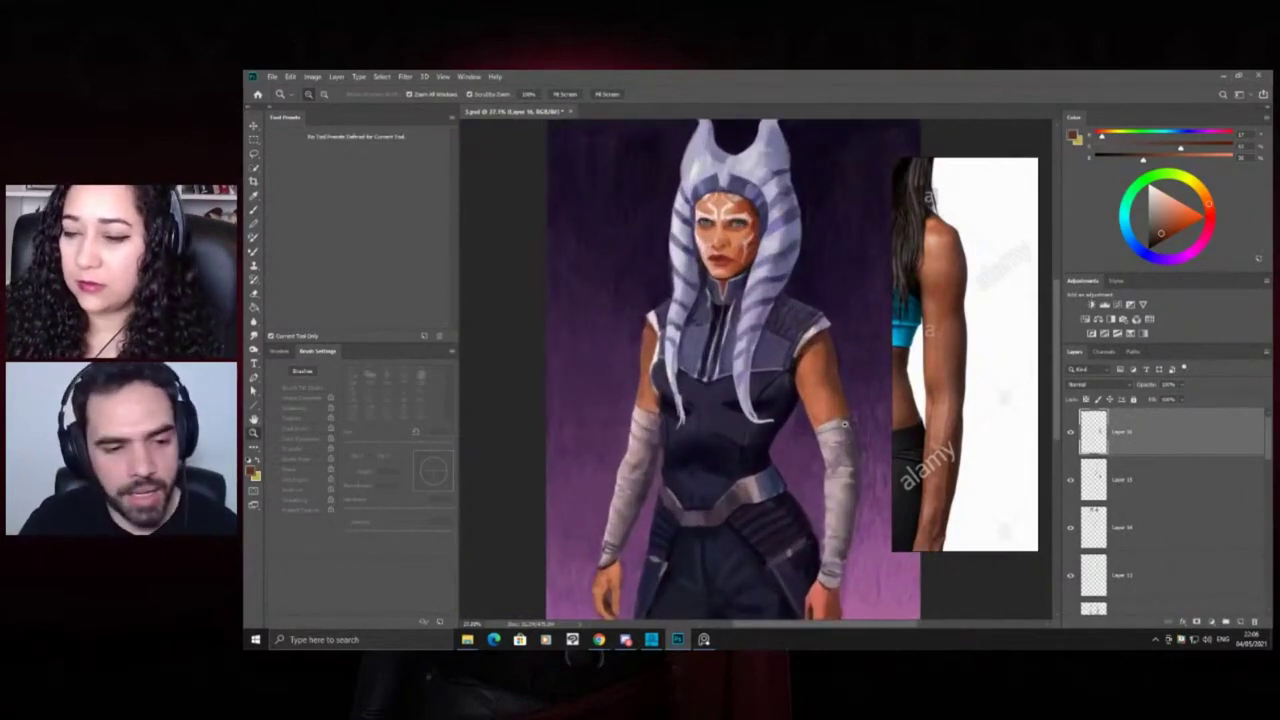
{"action": "left_click_drag", "start_coordinate": [797, 410], "coordinate": [840, 412]}
{"action": "key", "text": "b"}
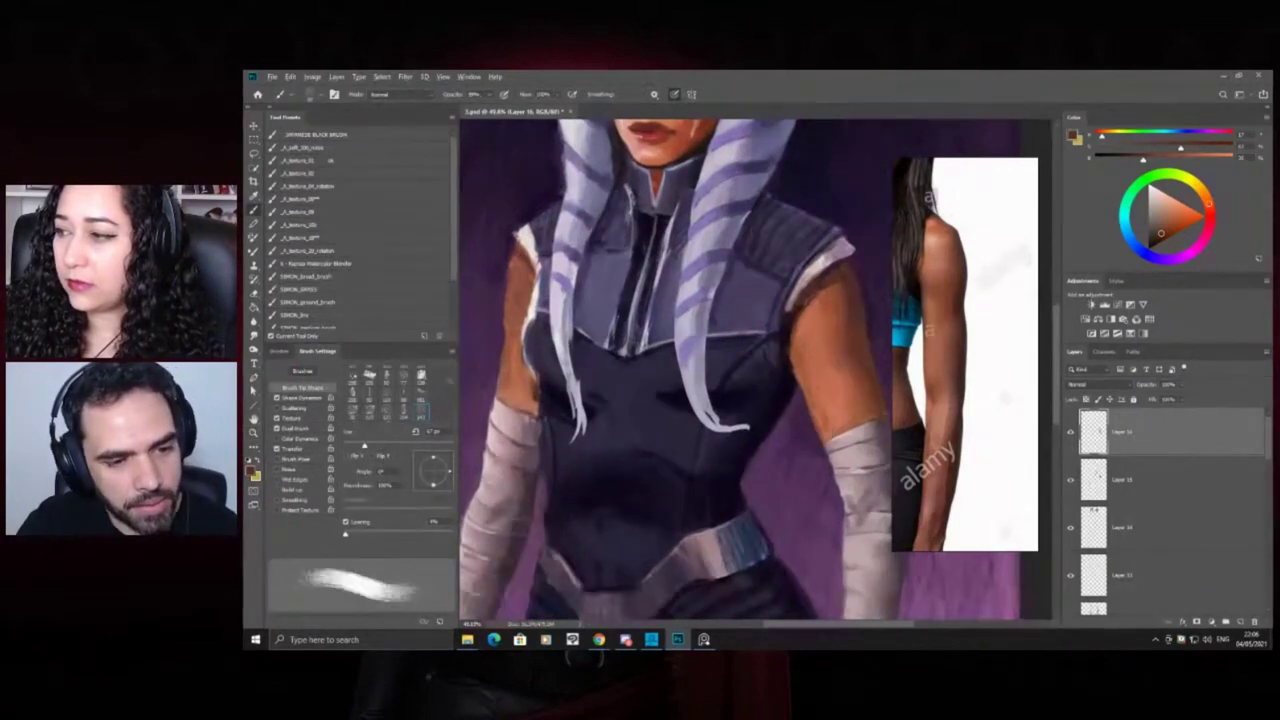
{"action": "left_click", "coordinate": [819, 464], "text": "alt"}
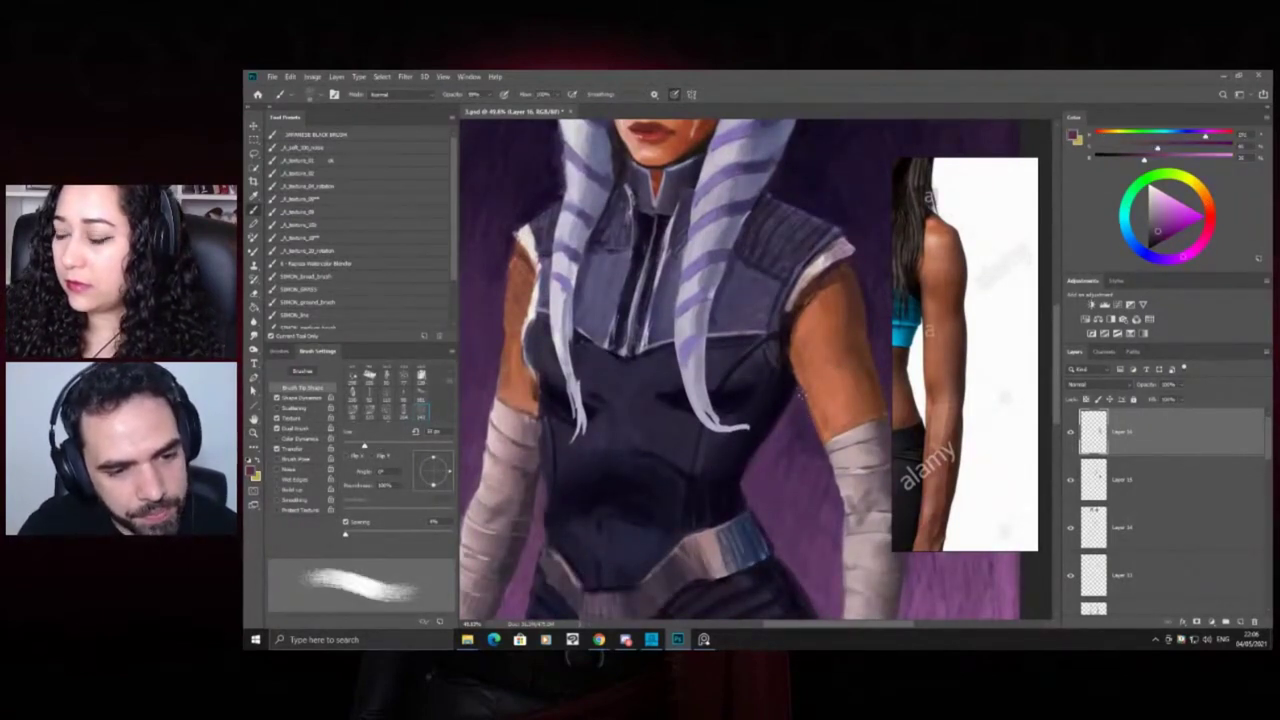
{"action": "left_click", "coordinate": [813, 432], "text": "alt"}
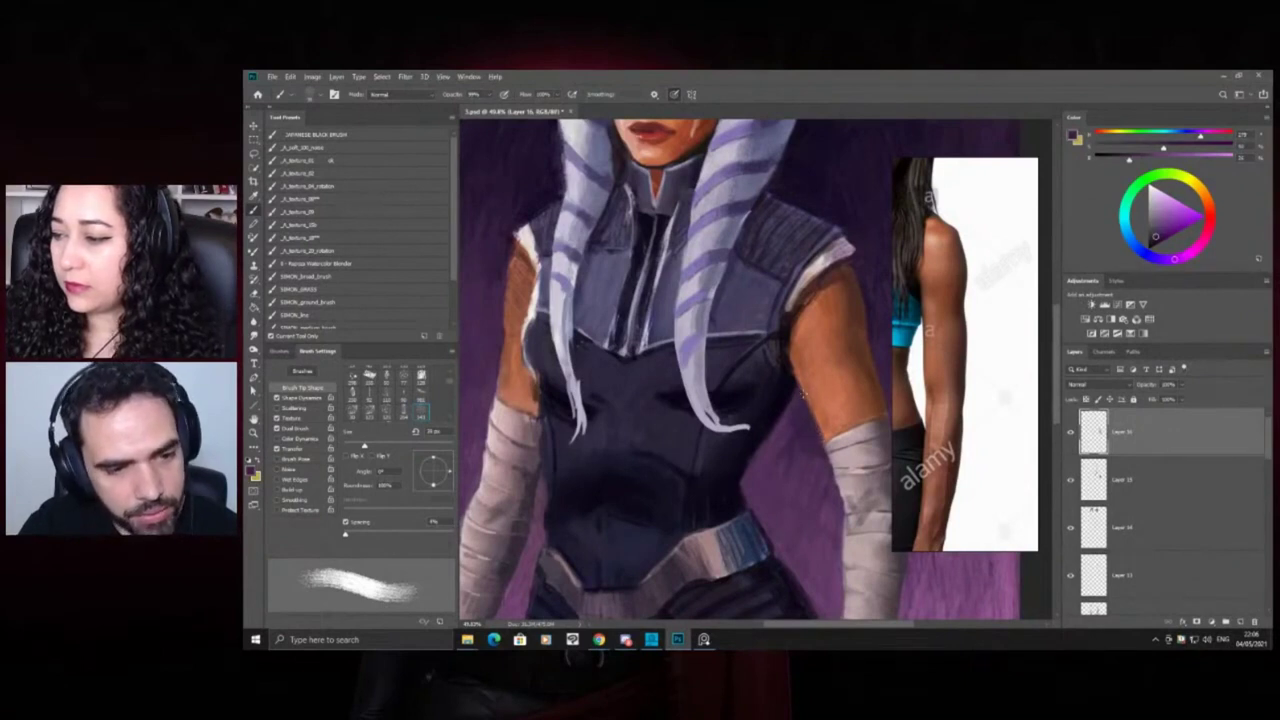
{"action": "left_click", "coordinate": [810, 473], "text": "alt"}
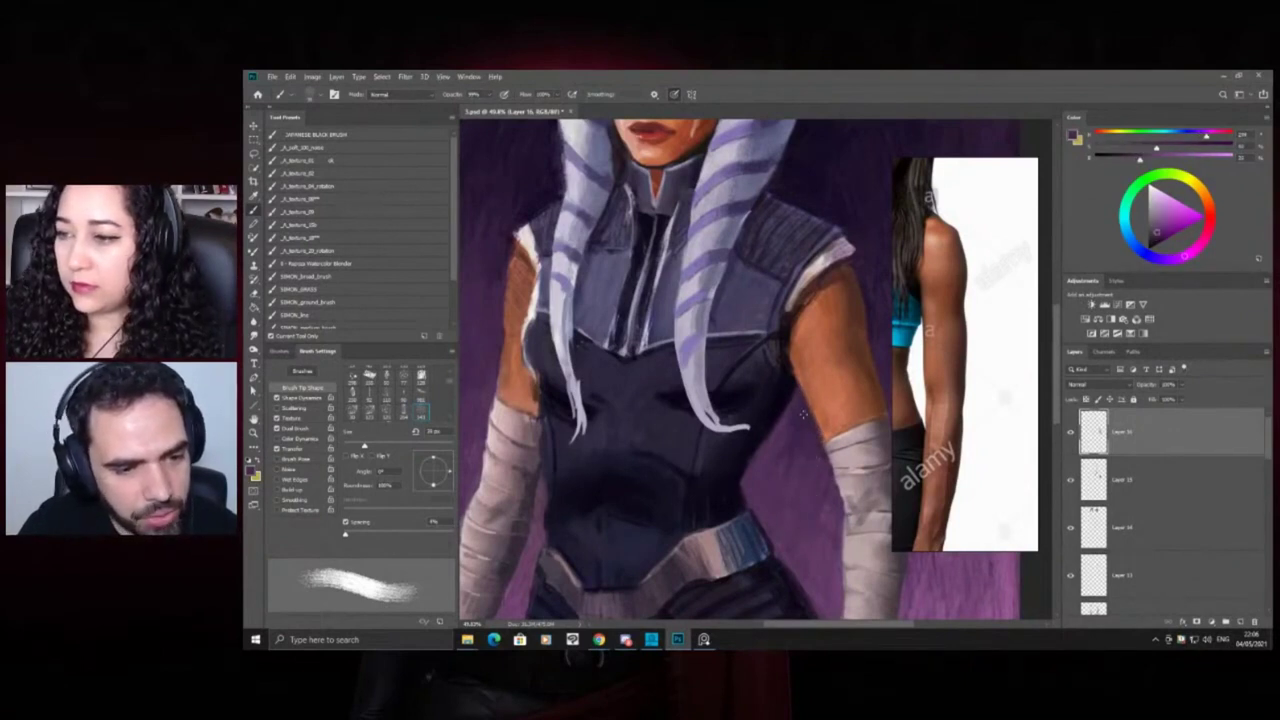
Darken the skin just below the shoulder sleeve with a dark reddish-brown tone
{"action": "key", "text": "z"}
{"action": "key", "text": "ctrl+0"}
{"action": "mouse_move", "coordinate": [808, 354]}
{"action": "left_mouse_down"}
{"action": "mouse_move", "coordinate": [854, 364]}
{"action": "mouse_move", "coordinate": [877, 450]}
{"action": "left_mouse_up"}
{"action": "key", "text": "b"}
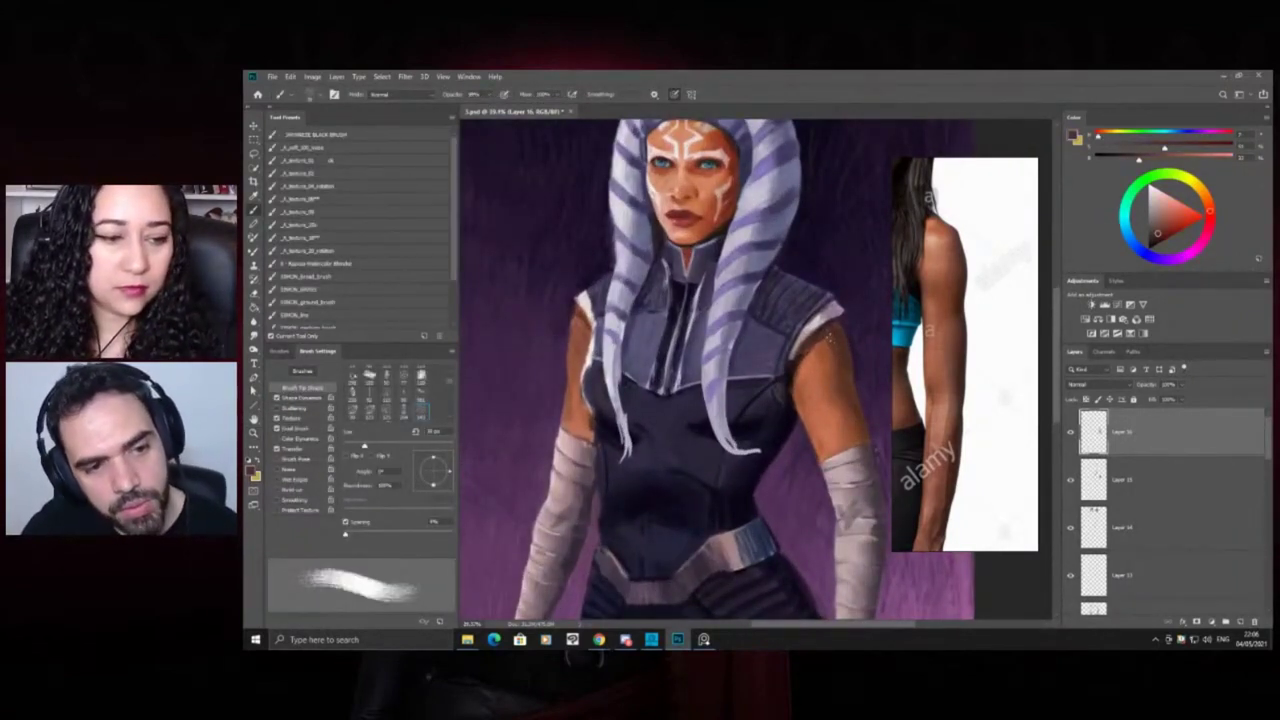
Sample a near-black purple from the dark area between the torso and the arm to define the arm's inner edge
{"action": "key", "text": "z"}
{"action": "left_click", "coordinate": [826, 335], "text": "alt"}
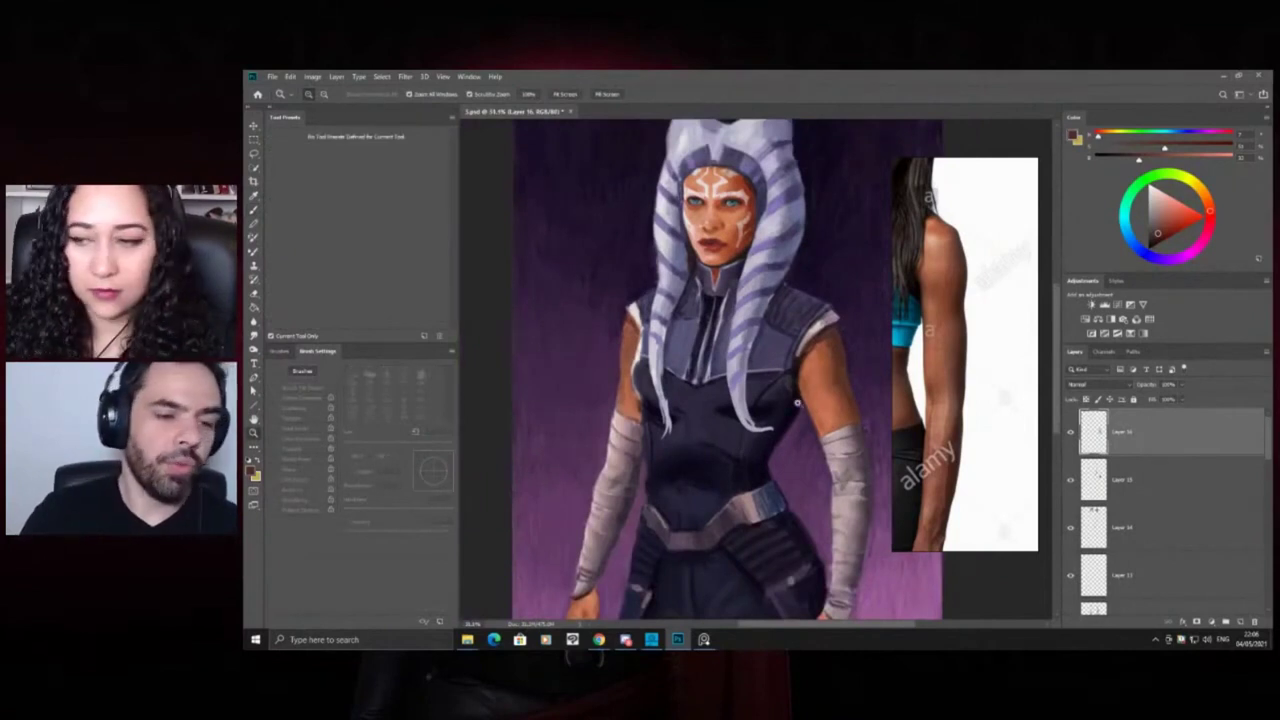
{"action": "left_click", "coordinate": [820, 395]}
{"action": "left_click", "coordinate": [820, 395]}
{"action": "key", "text": "b"}
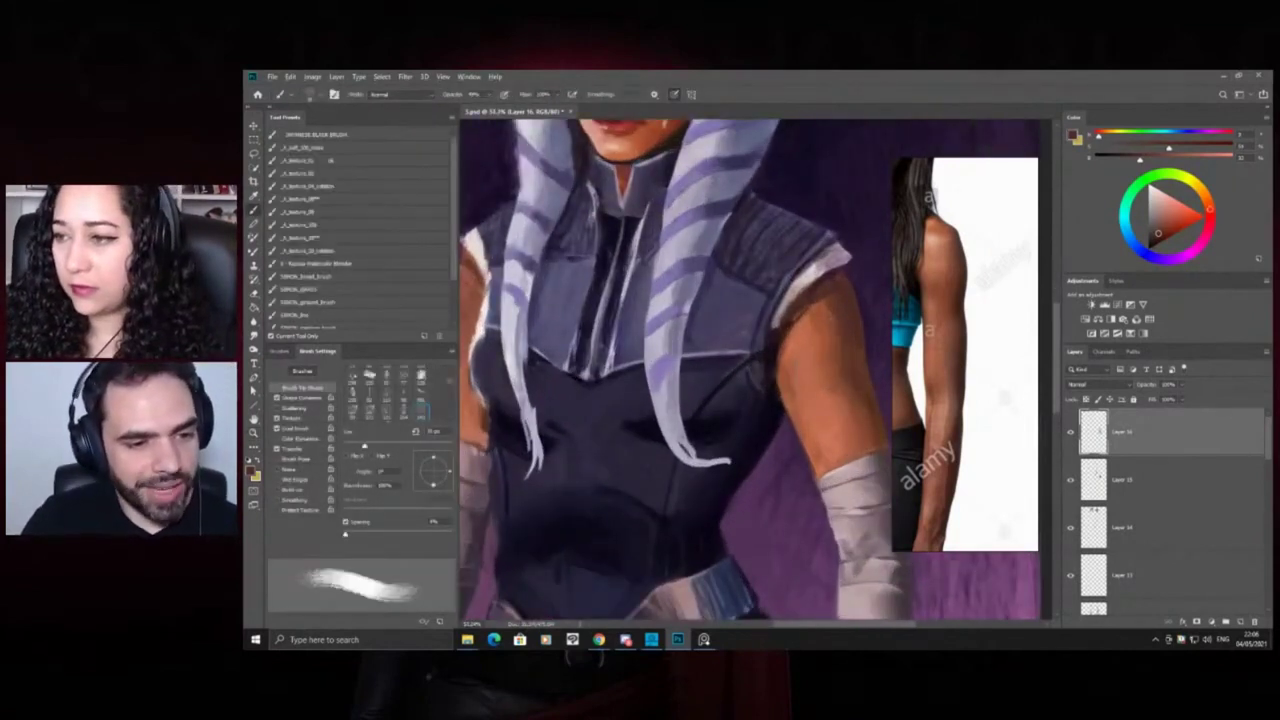
{"action": "left_click", "coordinate": [780, 428], "text": "alt"}
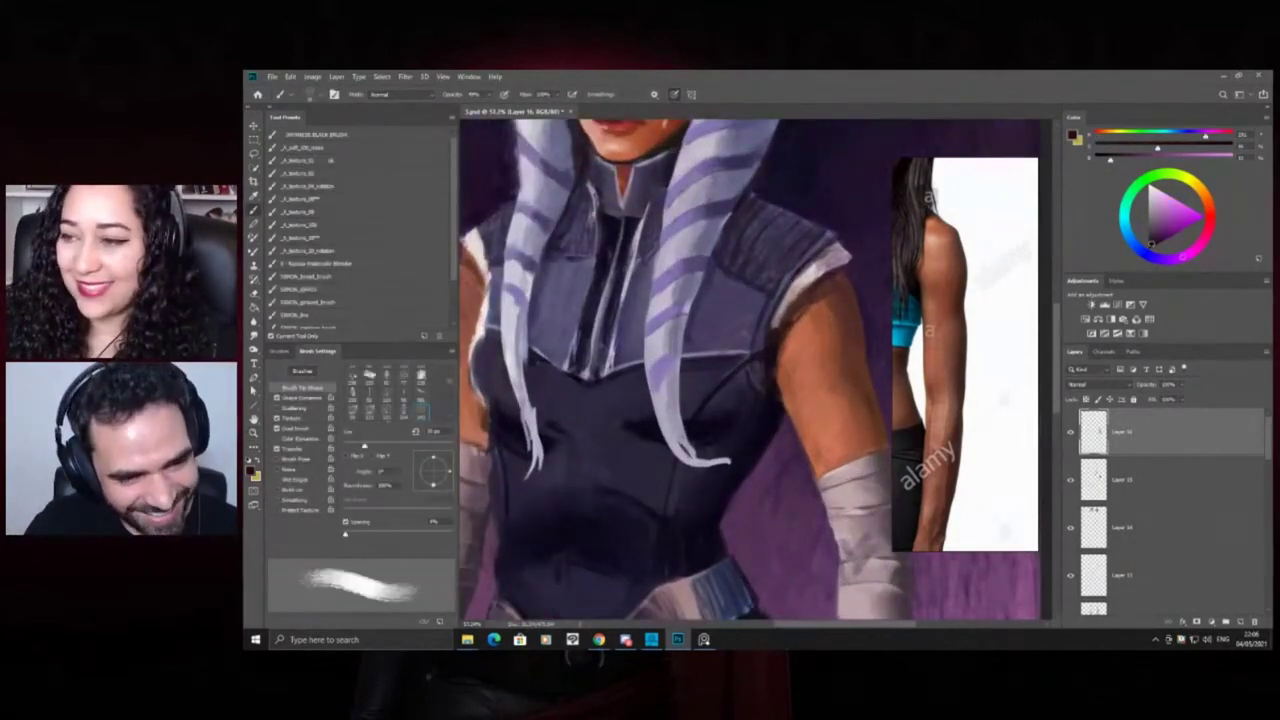
Shade the middle of the upper arm with brown tones sampled from its skin
{"action": "key", "text": "z"}
{"action": "key", "text": "ctrl+0"}
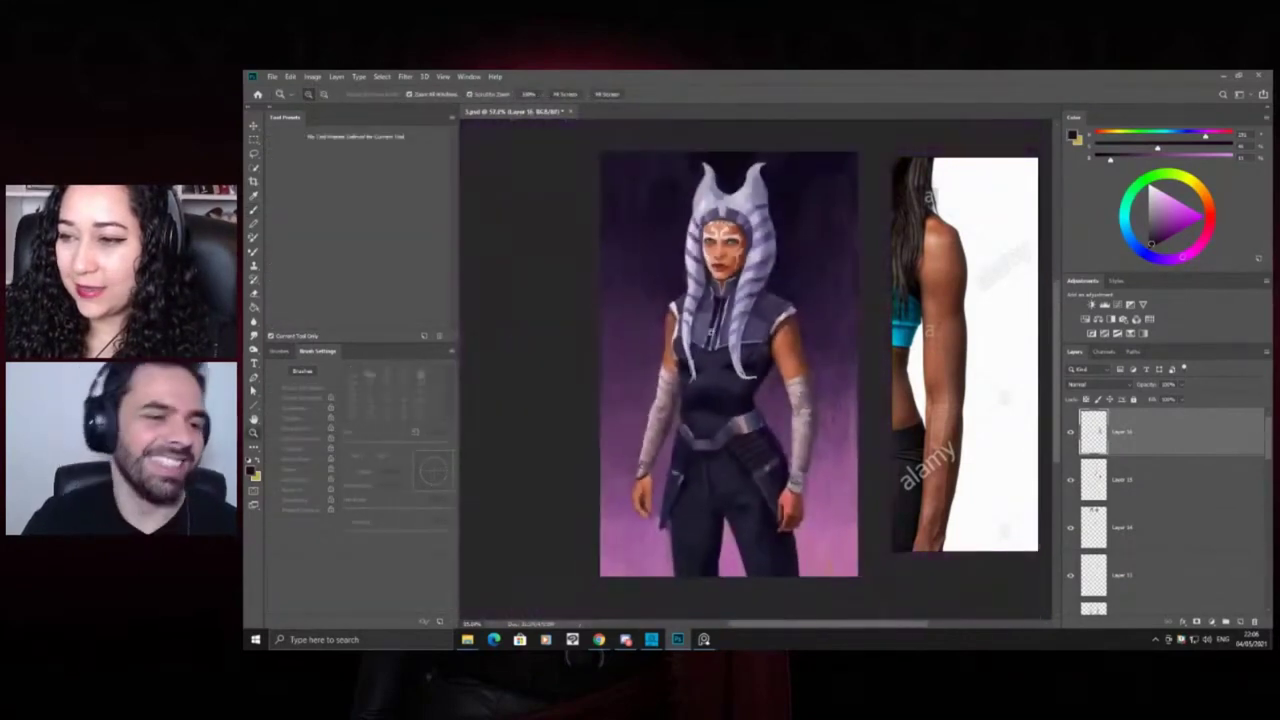
{"action": "left_click", "coordinate": [802, 346]}
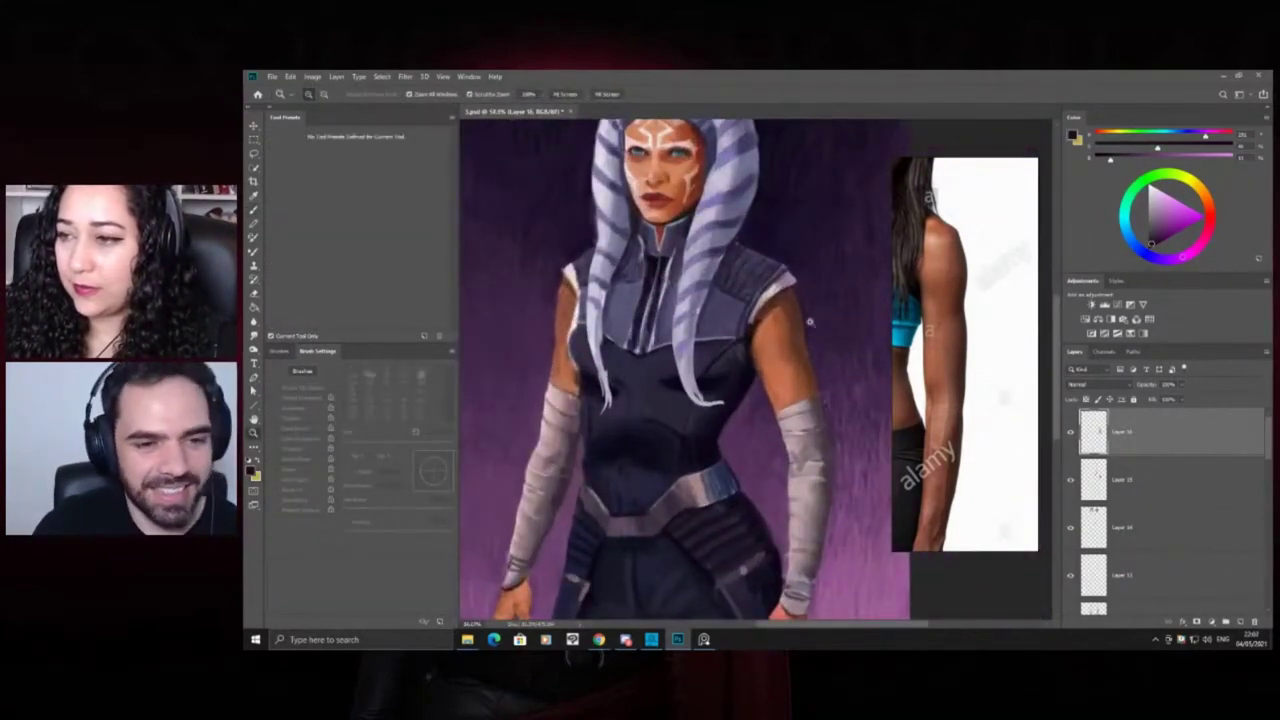
{"action": "key", "text": "b"}
{"action": "left_click", "coordinate": [790, 344], "text": "alt"}
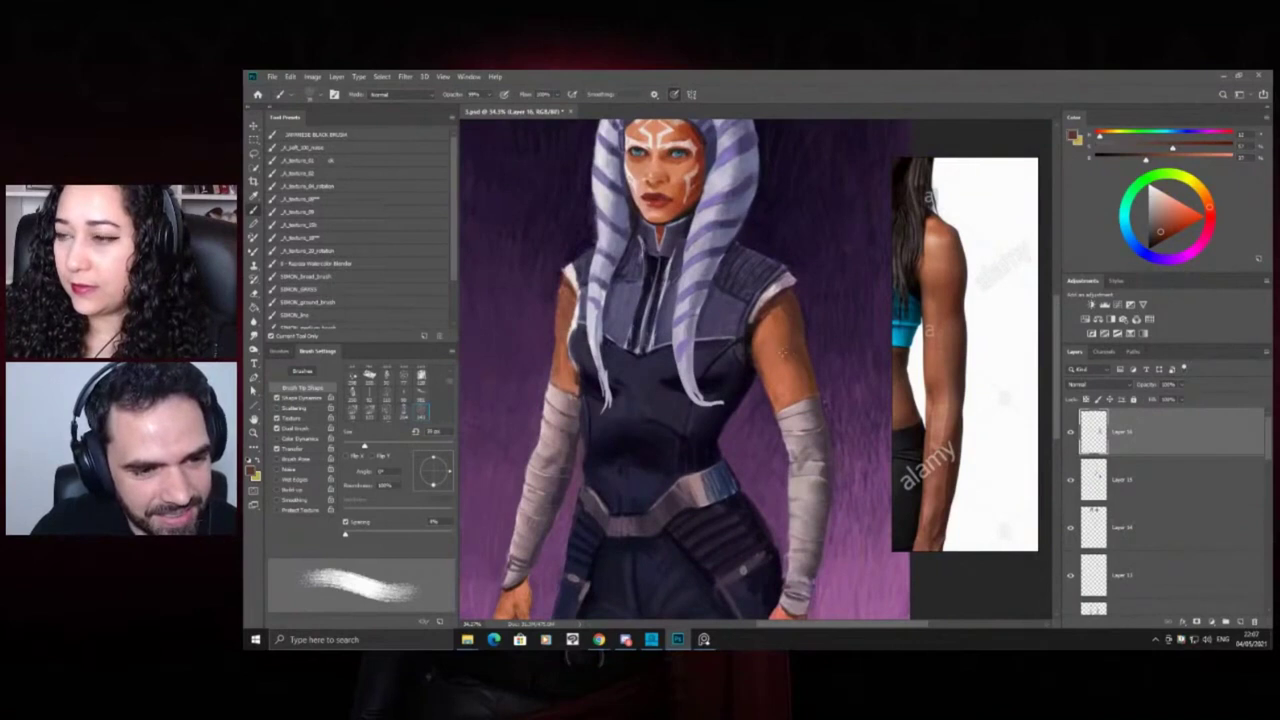
{"action": "left_click", "coordinate": [796, 324], "text": "alt"}
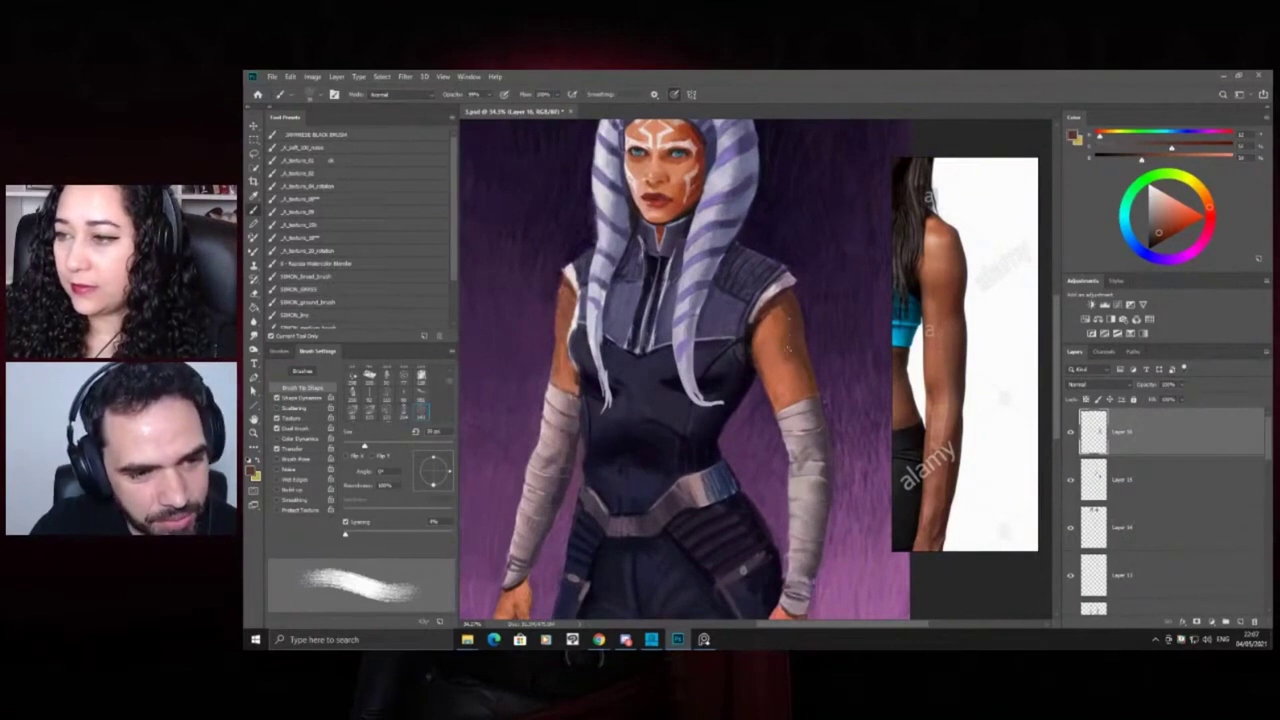
Blend the upper arm's light and shadow down toward the wrap with an enlarged Smudge brush
{"action": "key", "text": "z"}
{"action": "mouse_move", "coordinate": [797, 309]}
{"action": "left_mouse_down"}
{"action": "mouse_move", "coordinate": [826, 326]}
{"action": "mouse_move", "coordinate": [794, 343]}
{"action": "left_mouse_up"}
{"action": "key", "text": "r"}
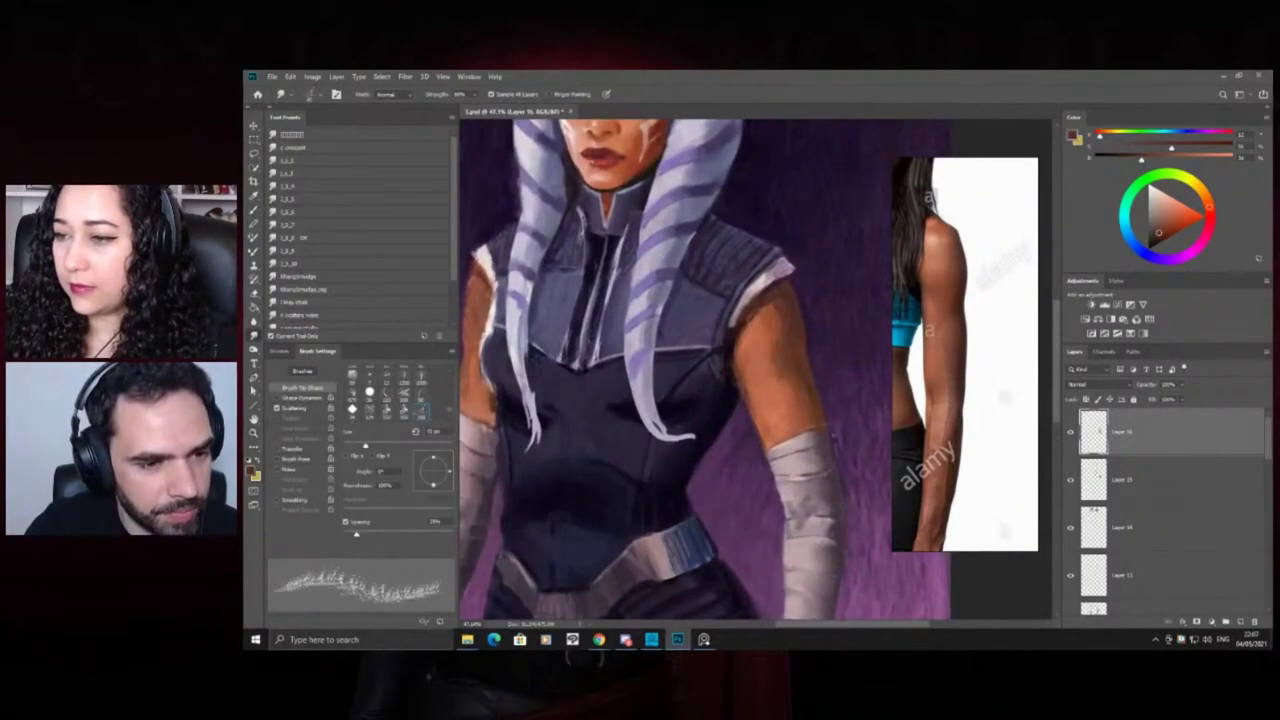
{"action": "key", "text": "bracketright"}
{"action": "key", "text": "bracketright"}
{"action": "left_click_drag", "start_coordinate": [783, 335], "coordinate": [794, 335]}
{"action": "key", "text": "ctrl+z"}
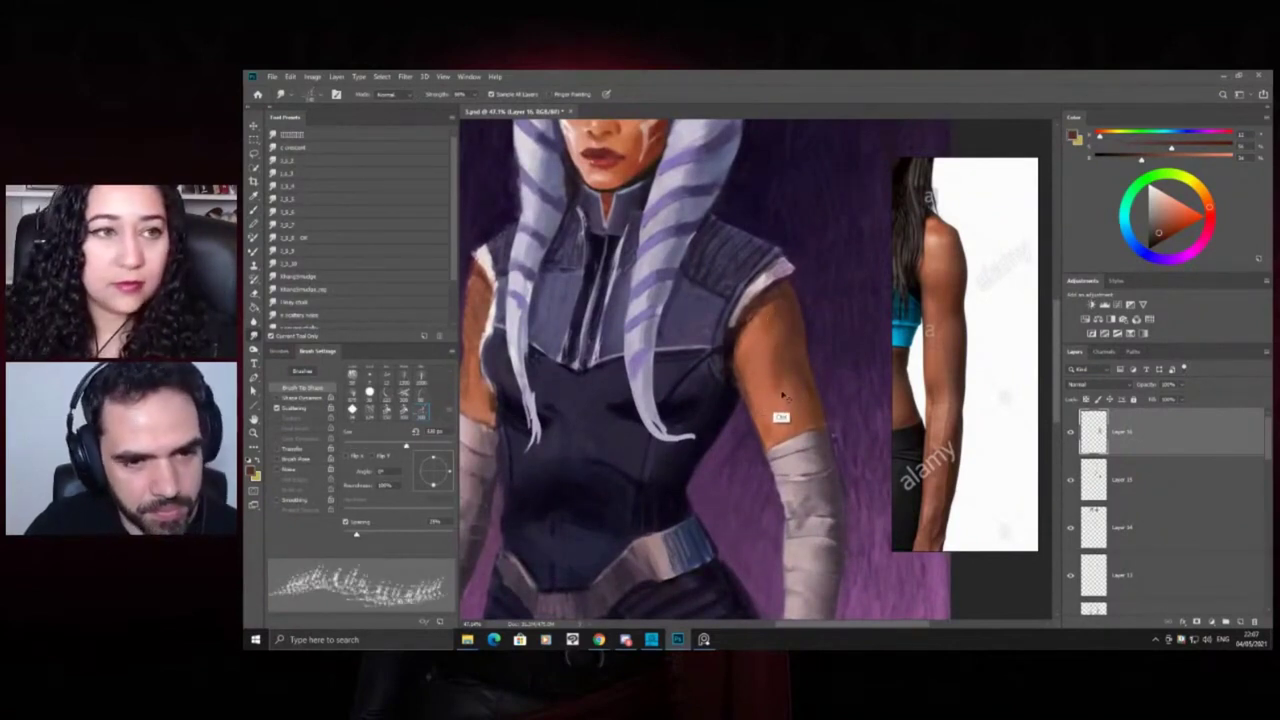
{"action": "left_click_drag", "start_coordinate": [789, 346], "coordinate": [768, 430]}
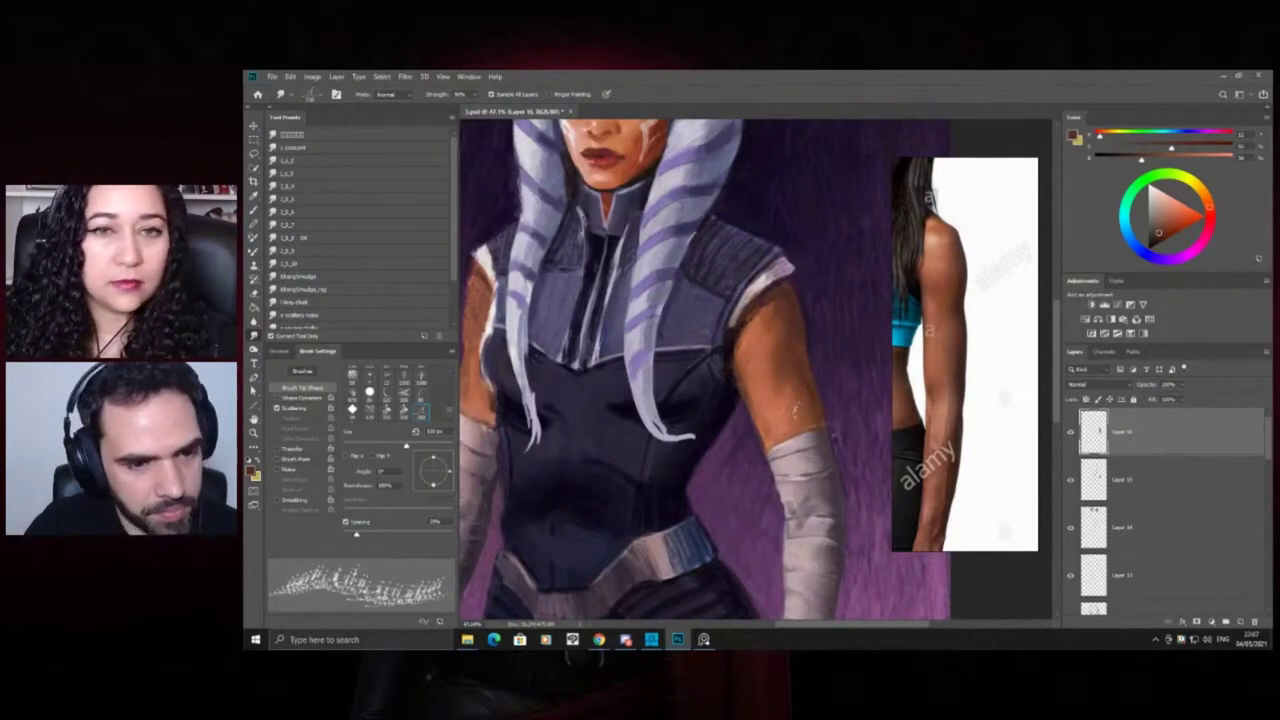
{"action": "left_click_drag", "start_coordinate": [796, 356], "coordinate": [774, 398]}
Add a new layer and darken the arm's inner edge beside the vest with a sampled near-black violet
{"action": "key", "text": "z"}
{"action": "mouse_move", "coordinate": [779, 340]}
{"action": "left_mouse_down"}
{"action": "mouse_move", "coordinate": [712, 372]}
{"action": "mouse_move", "coordinate": [746, 370]}
{"action": "mouse_move", "coordinate": [785, 326]}
{"action": "left_mouse_up"}
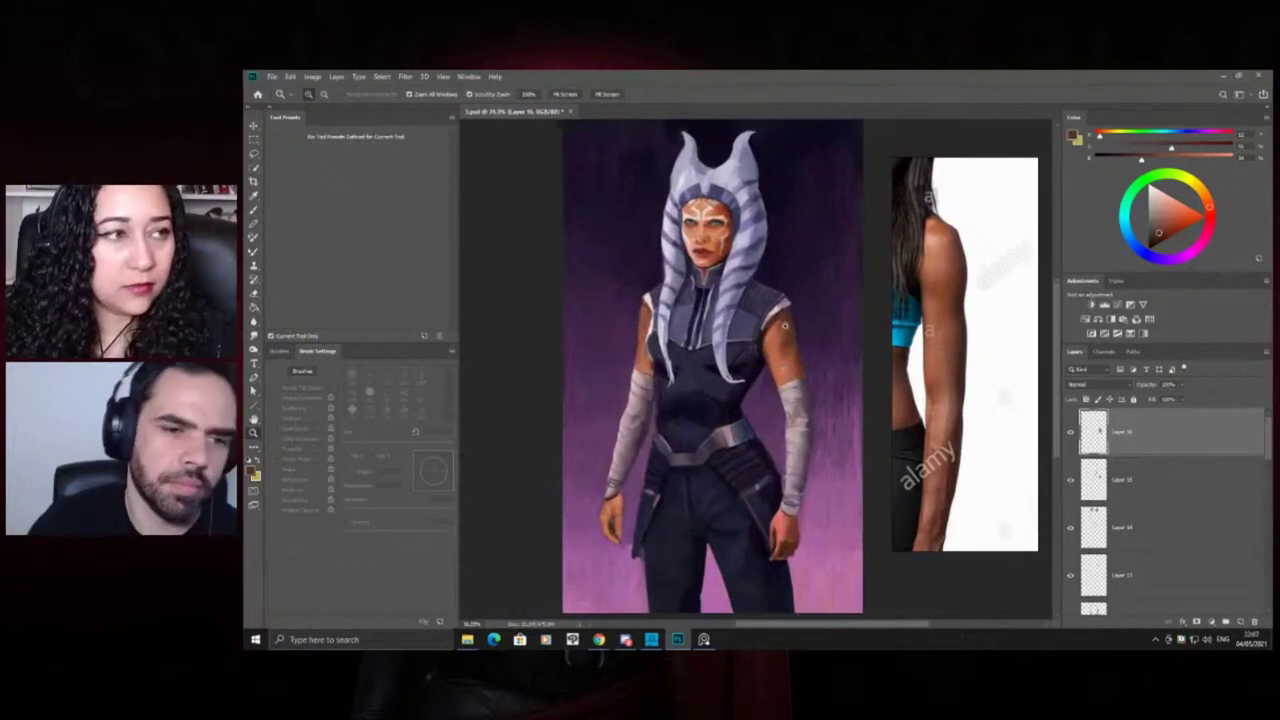
{"action": "left_click", "coordinate": [785, 325]}
{"action": "key", "text": "b"}
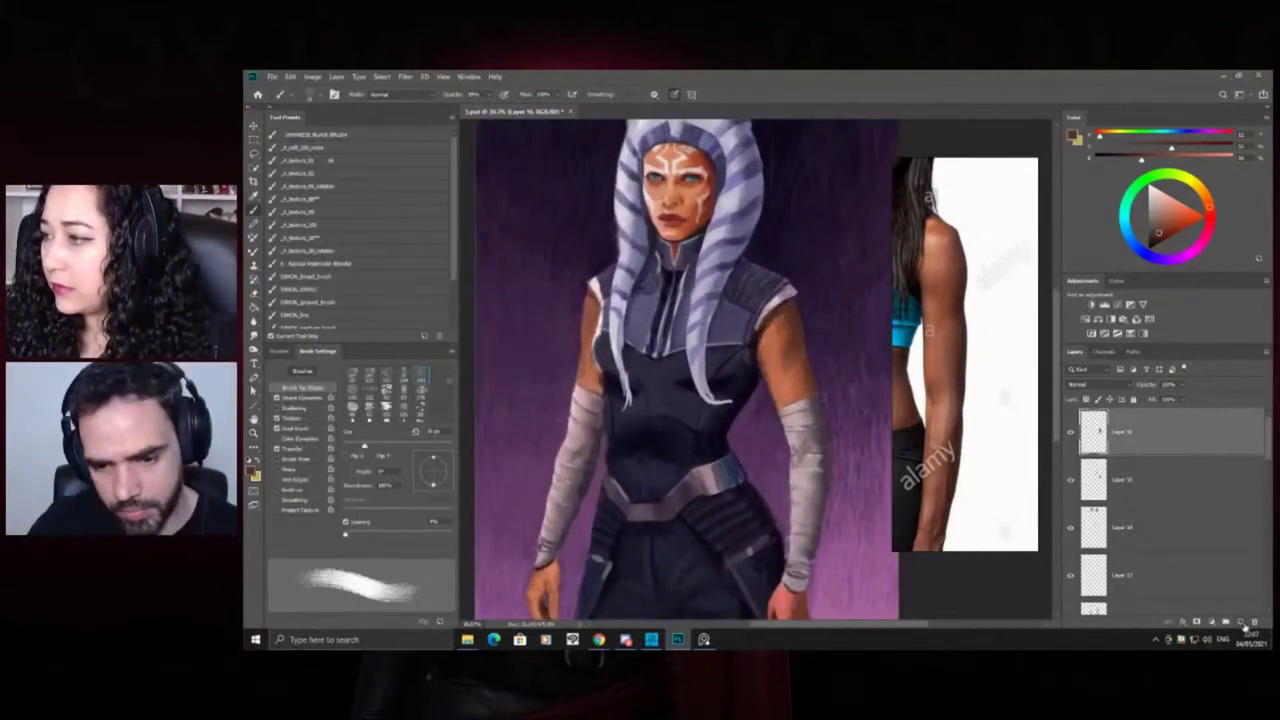
{"action": "left_click", "coordinate": [754, 372], "text": "alt"}
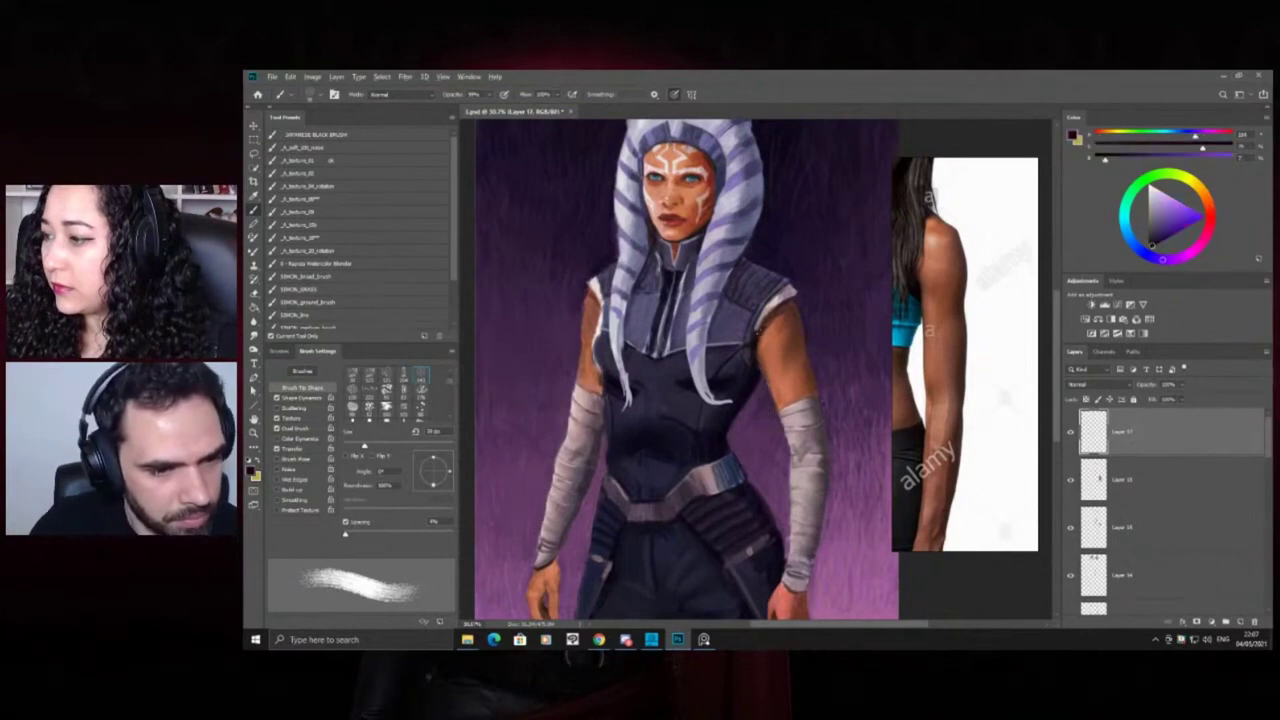
{"action": "left_click_drag", "start_coordinate": [760, 334], "coordinate": [761, 373]}
Examine the arm's shading against the whole figure and up close
{"action": "key", "text": "z"}
{"action": "left_click_drag", "start_coordinate": [760, 296], "coordinate": [714, 320]}
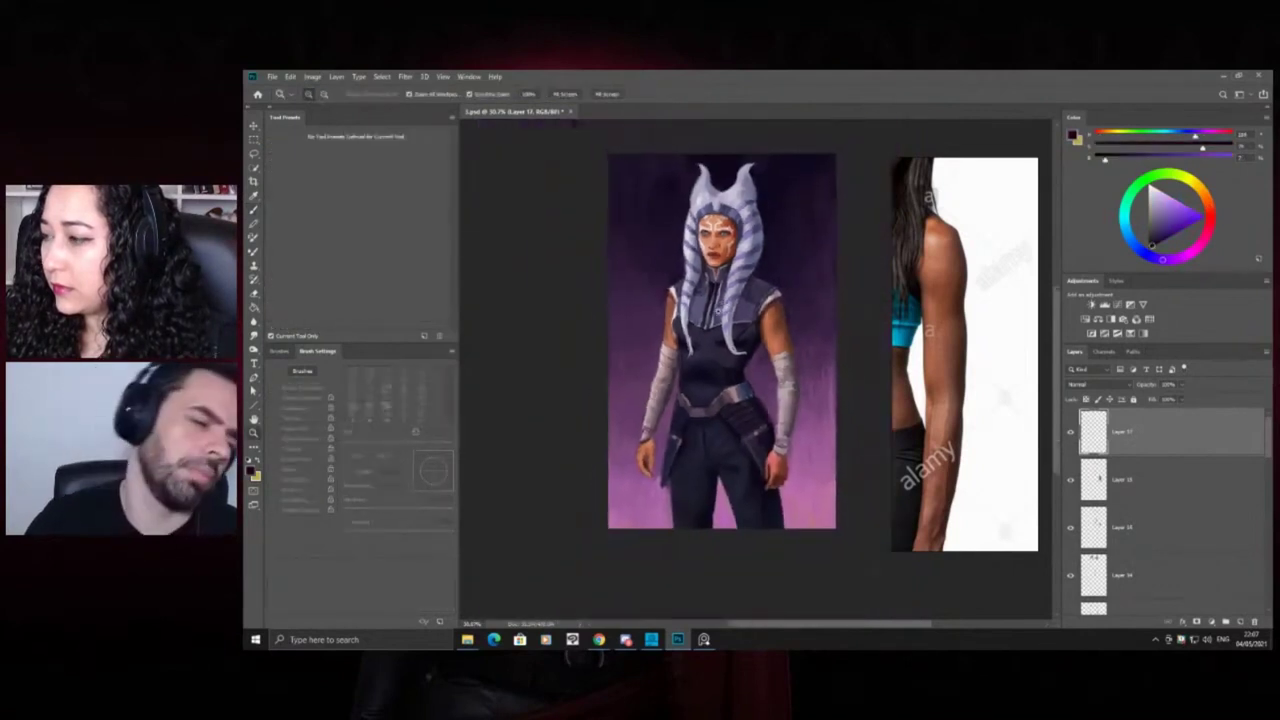
{"action": "left_click", "coordinate": [789, 315]}
{"action": "key", "text": "b"}
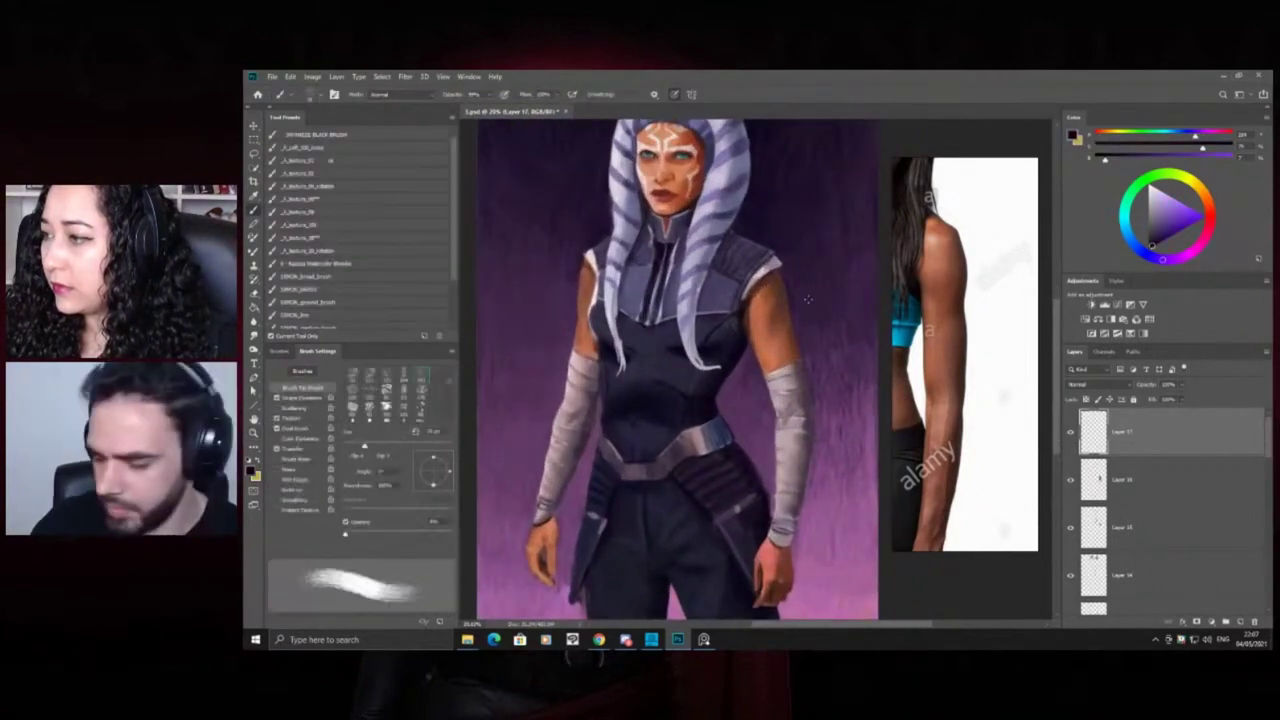
{"action": "key", "text": "z"}
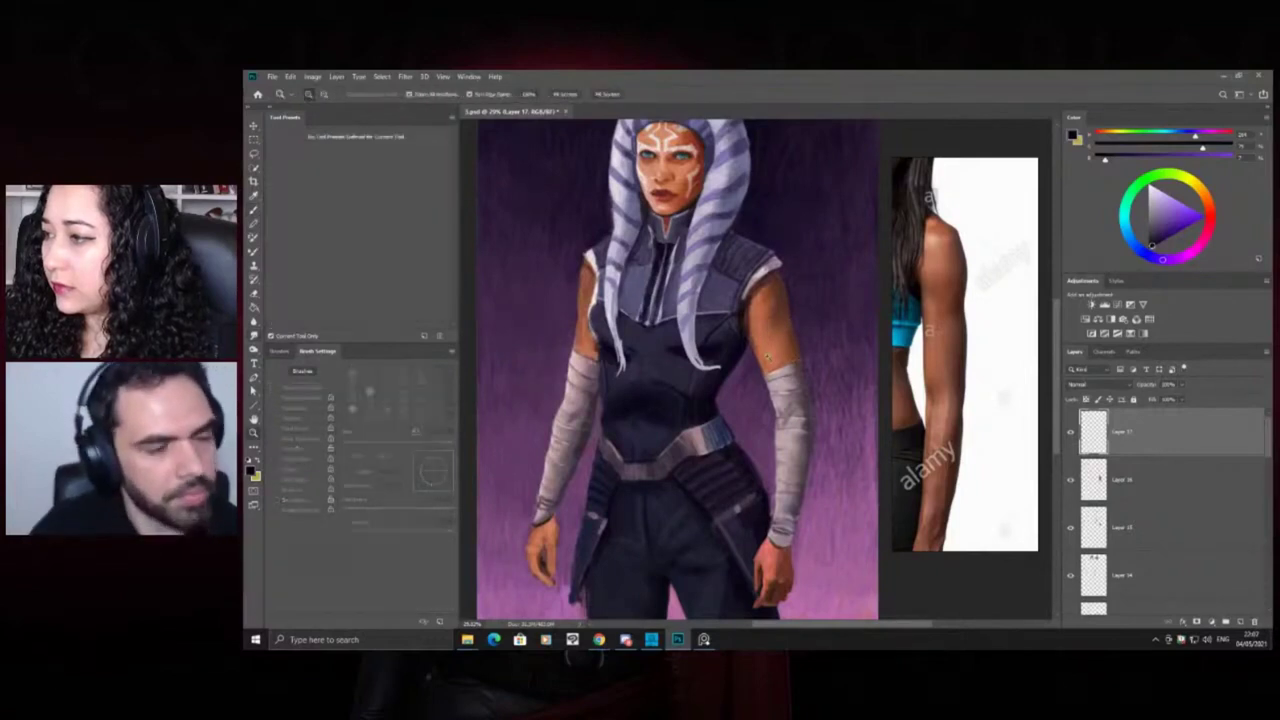
{"action": "left_click", "coordinate": [749, 341], "text": "alt"}
{"action": "left_click", "coordinate": [774, 302]}
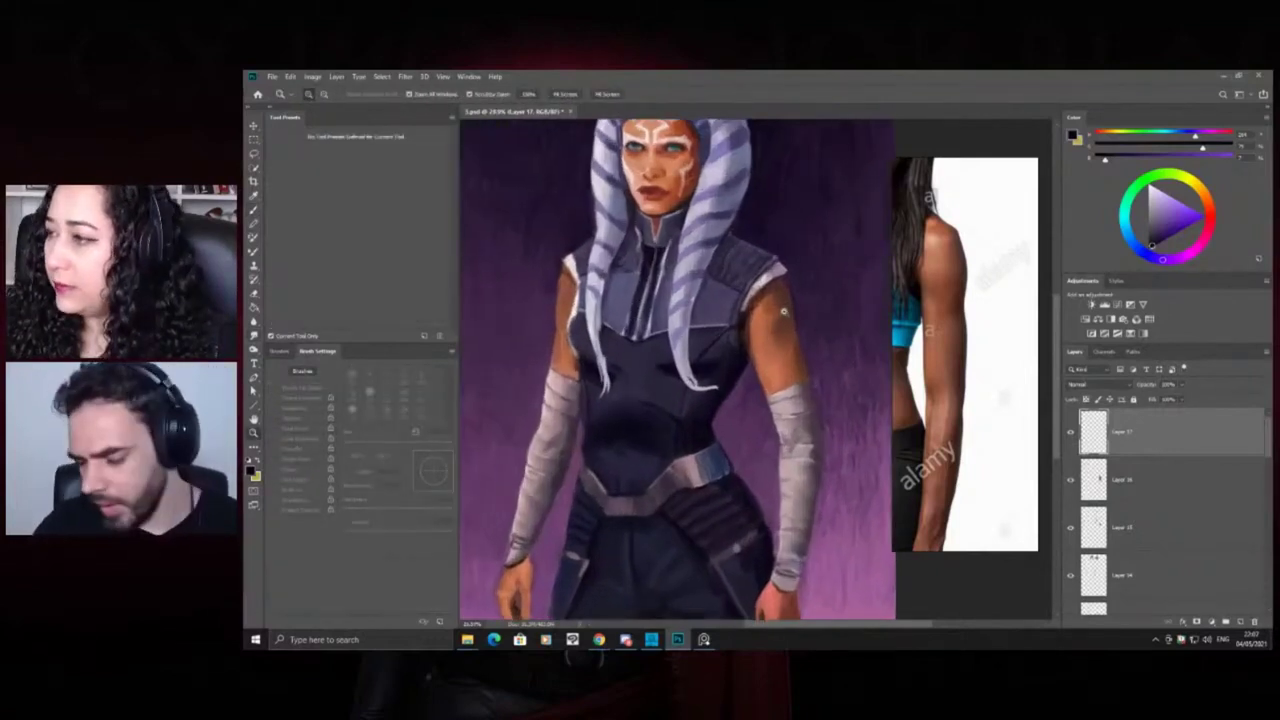
{"action": "key", "text": "b"}
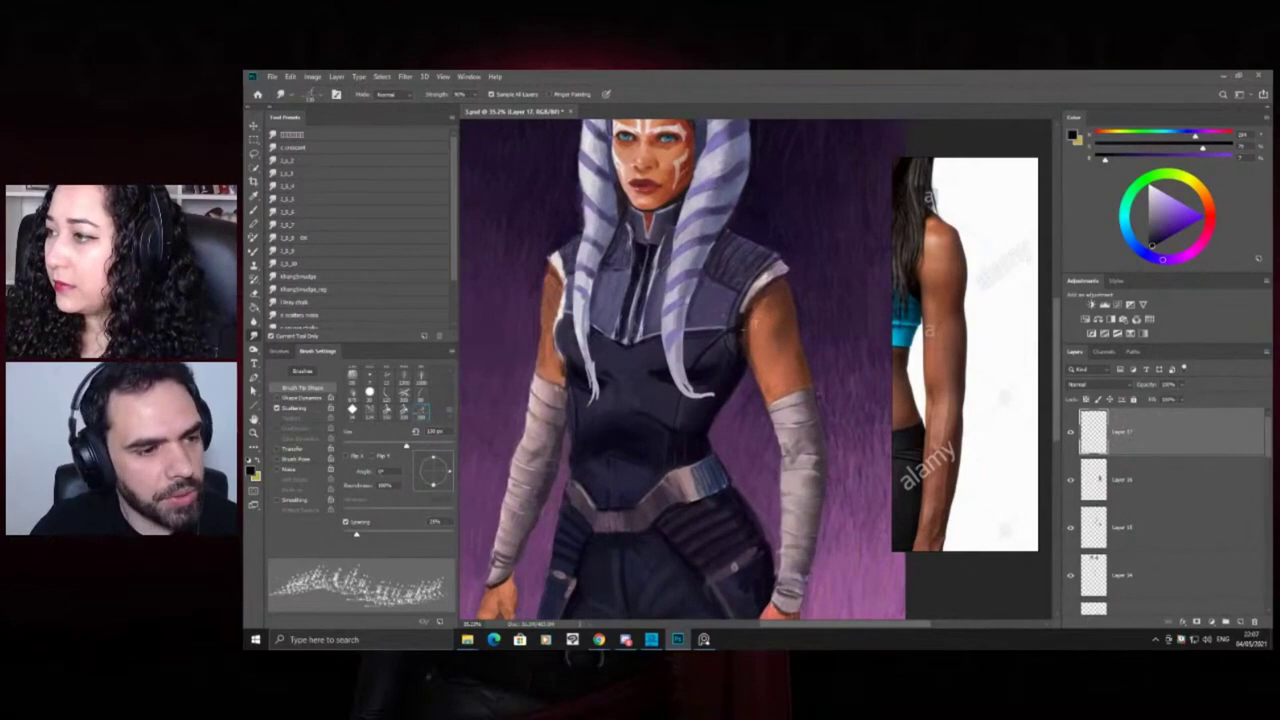
Soften the skin of the opposite upper arm beside the vest with a smaller Smudge brush
{"action": "key", "text": "z"}
{"action": "left_click_drag", "start_coordinate": [632, 307], "coordinate": [560, 280]}
{"action": "left_click", "coordinate": [587, 290]}
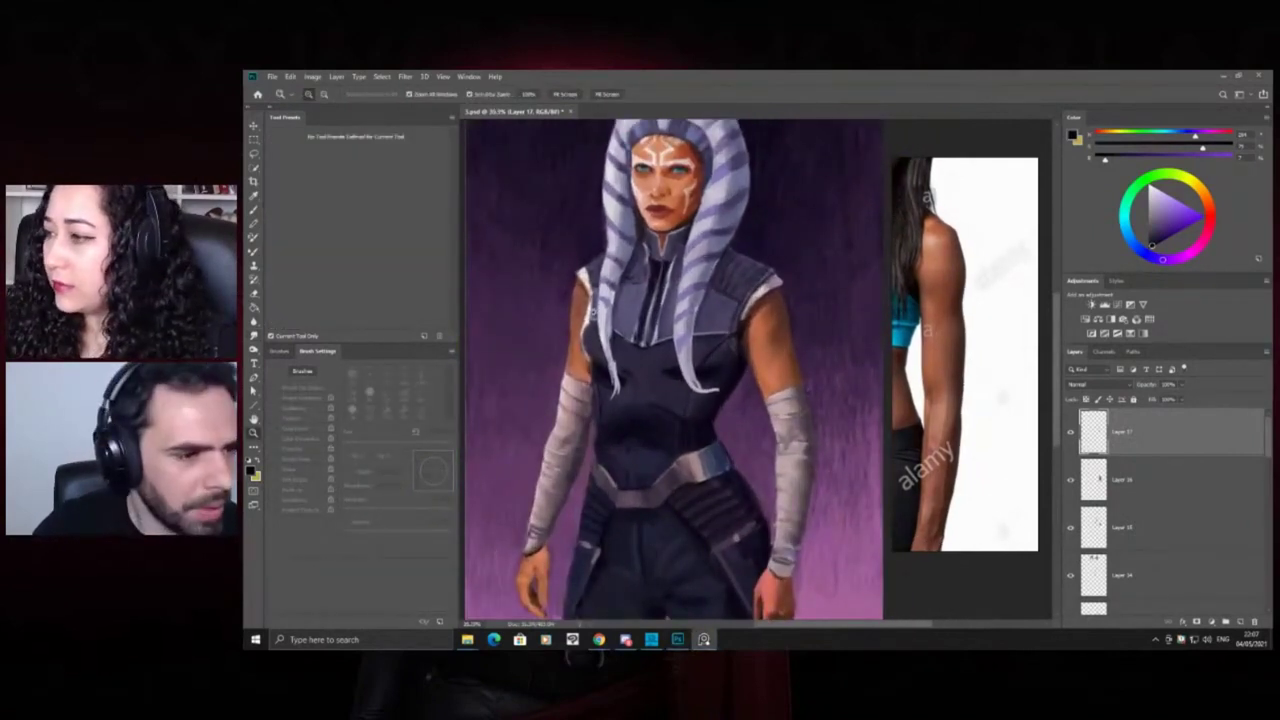
{"action": "left_click", "coordinate": [592, 311]}
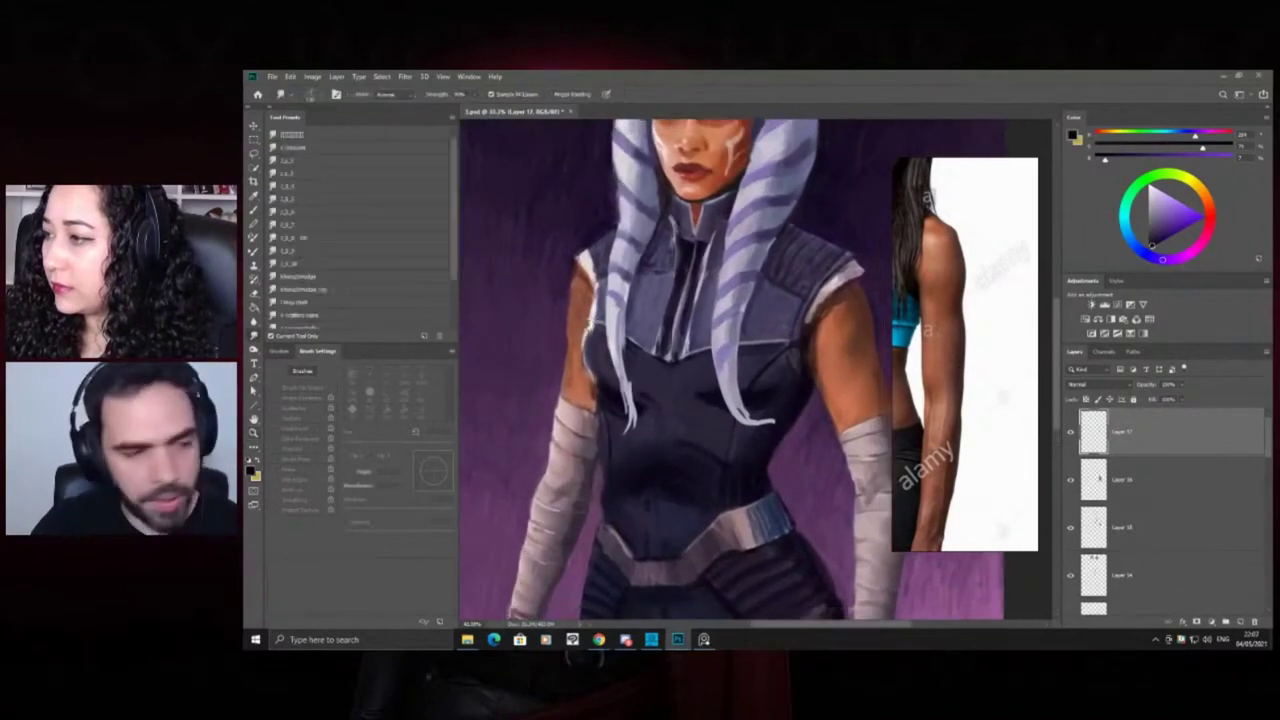
{"action": "key", "text": "r"}
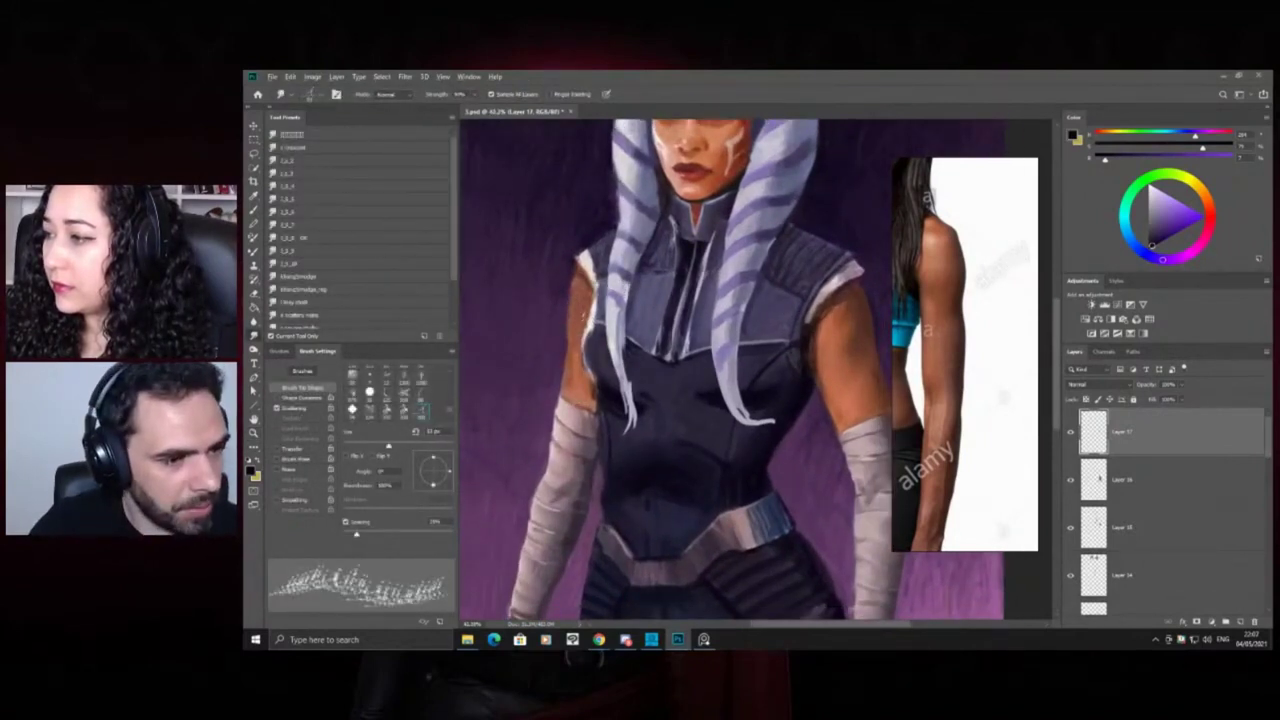
Lighten the opposite arm above its wrap with an orange skin tone sampled from that area
{"action": "key", "text": "z"}
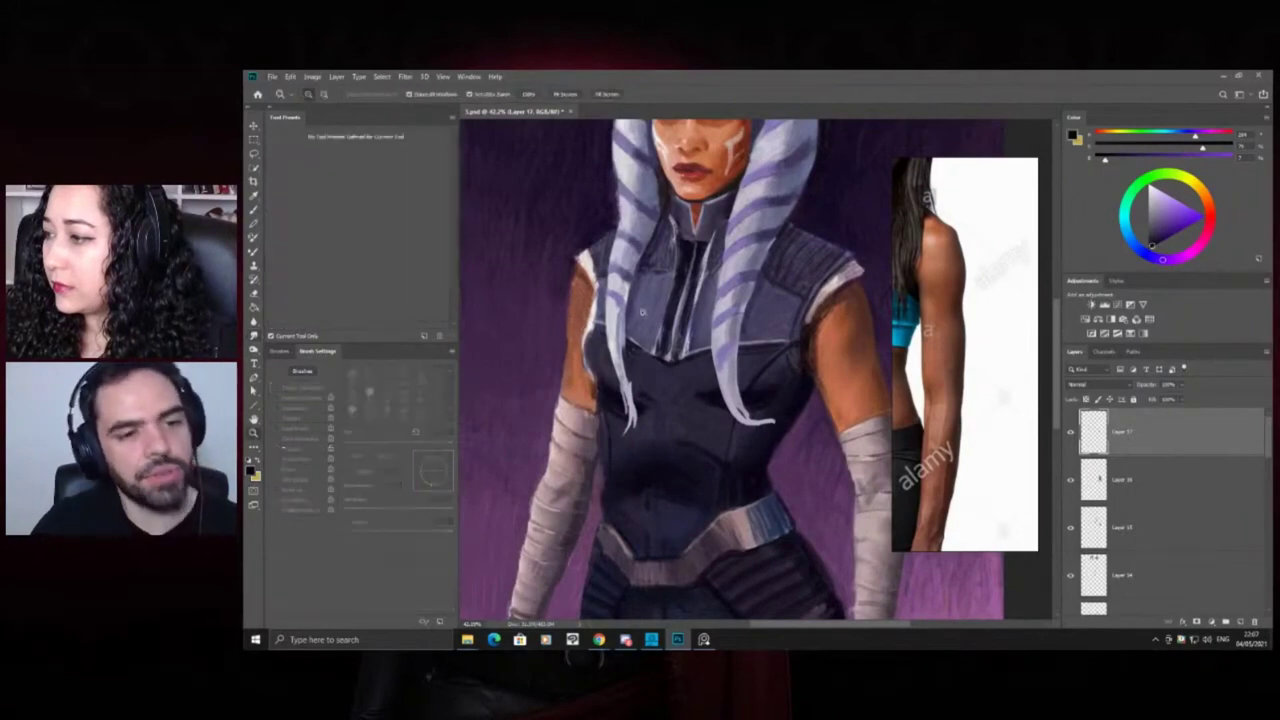
{"action": "key", "text": "ctrl+0"}
{"action": "left_click_drag", "start_coordinate": [640, 302], "coordinate": [651, 321]}
{"action": "key", "text": "z"}
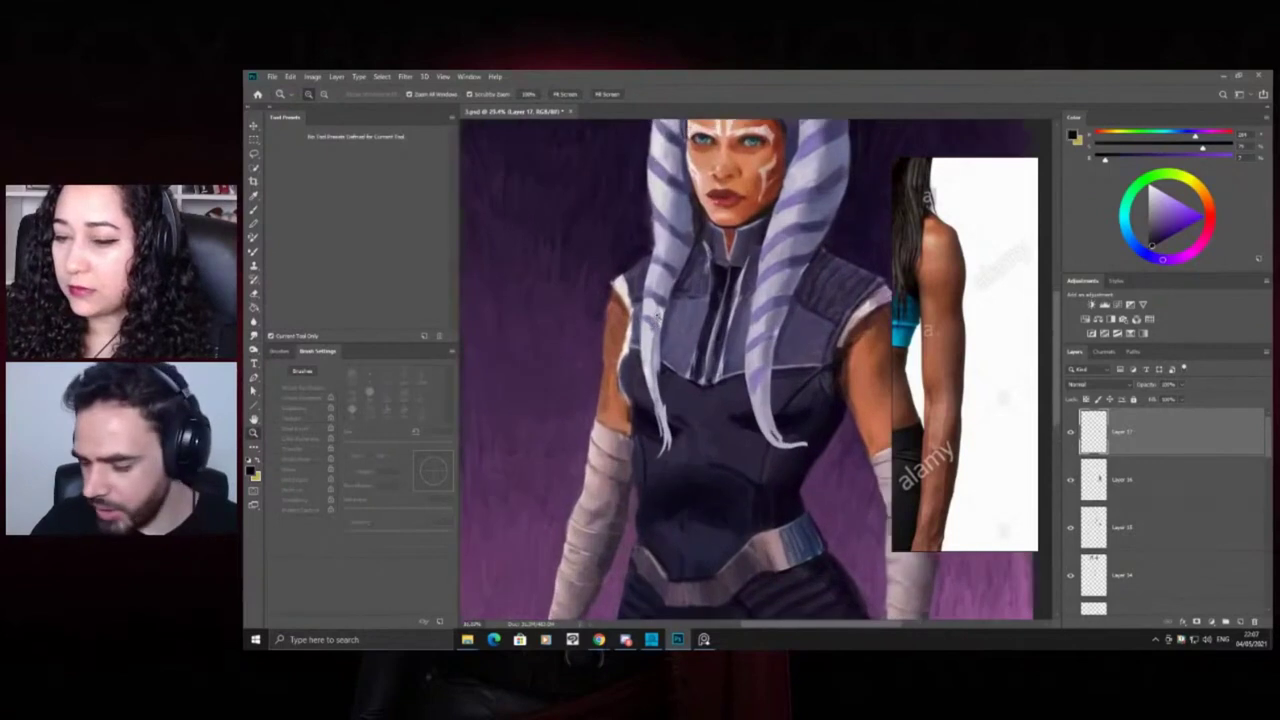
{"action": "key", "text": "b"}
{"action": "left_click", "coordinate": [612, 406], "text": "alt"}
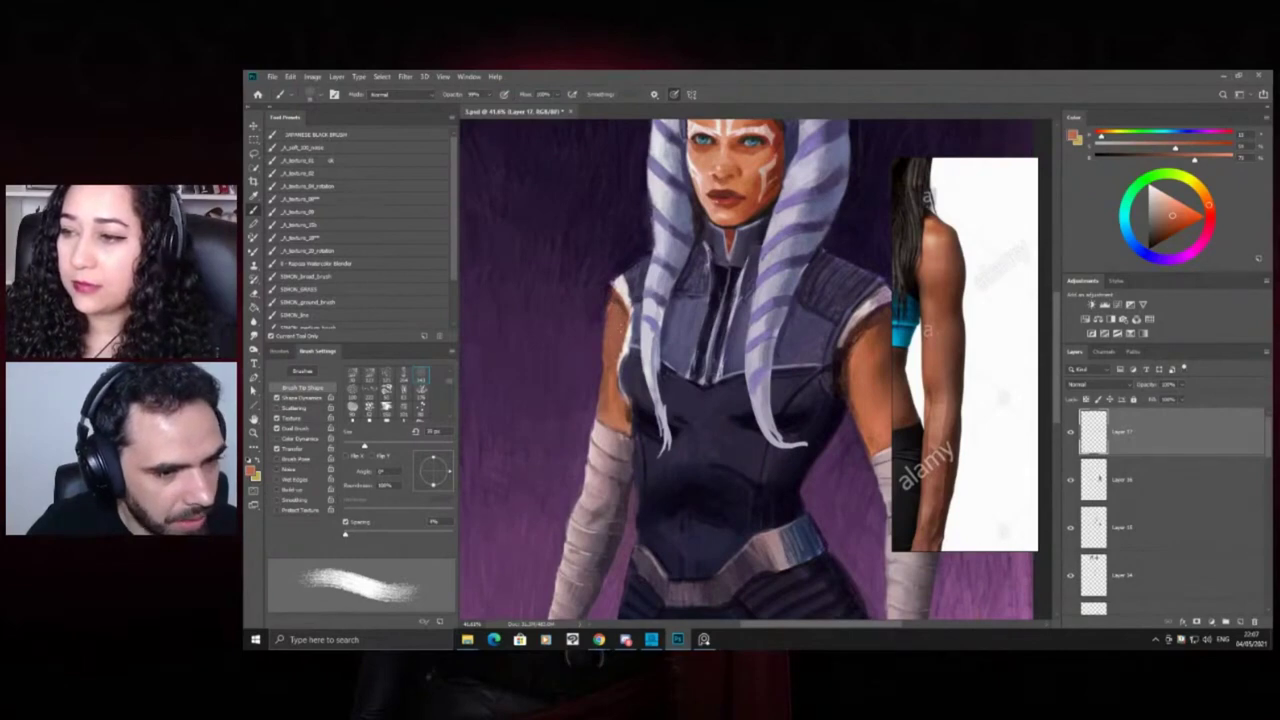
Refine the opposite arm's inner edge just above the wrap with orange skin tones sampled there
{"action": "key", "text": "z"}
{"action": "left_click_drag", "start_coordinate": [638, 299], "coordinate": [568, 302]}
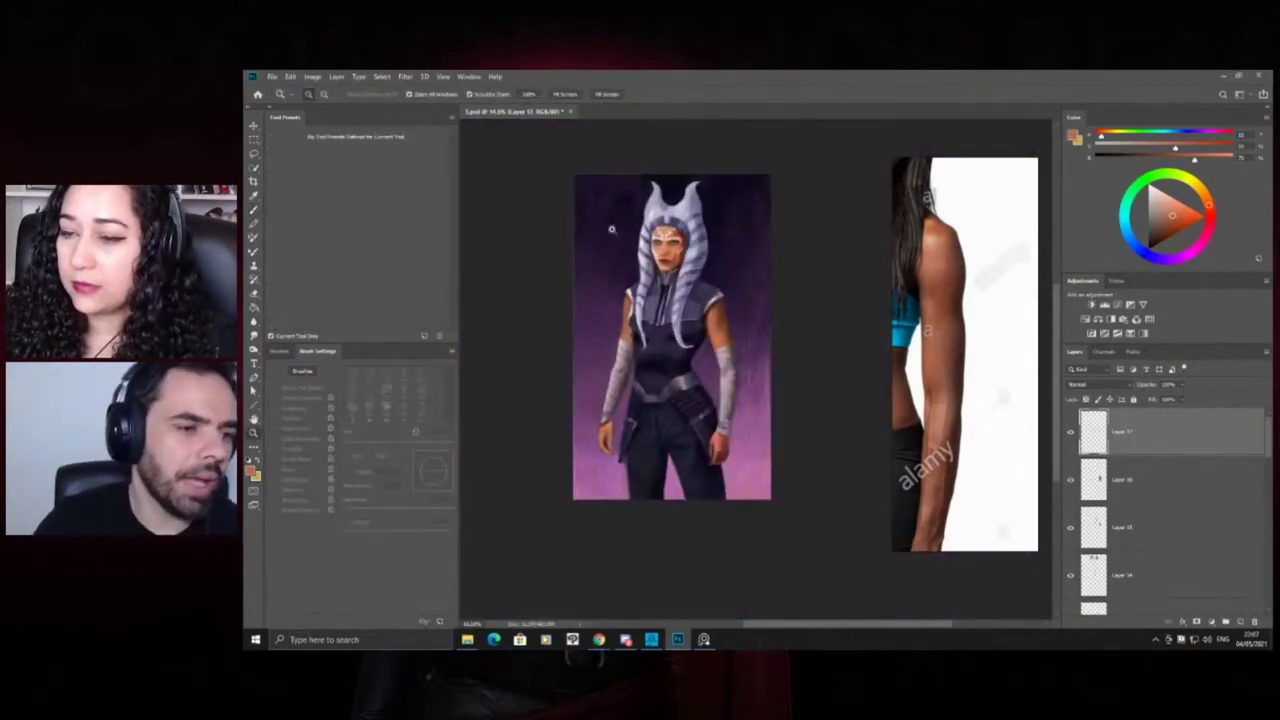
{"action": "left_click", "coordinate": [637, 326]}
{"action": "left_click", "coordinate": [637, 326]}
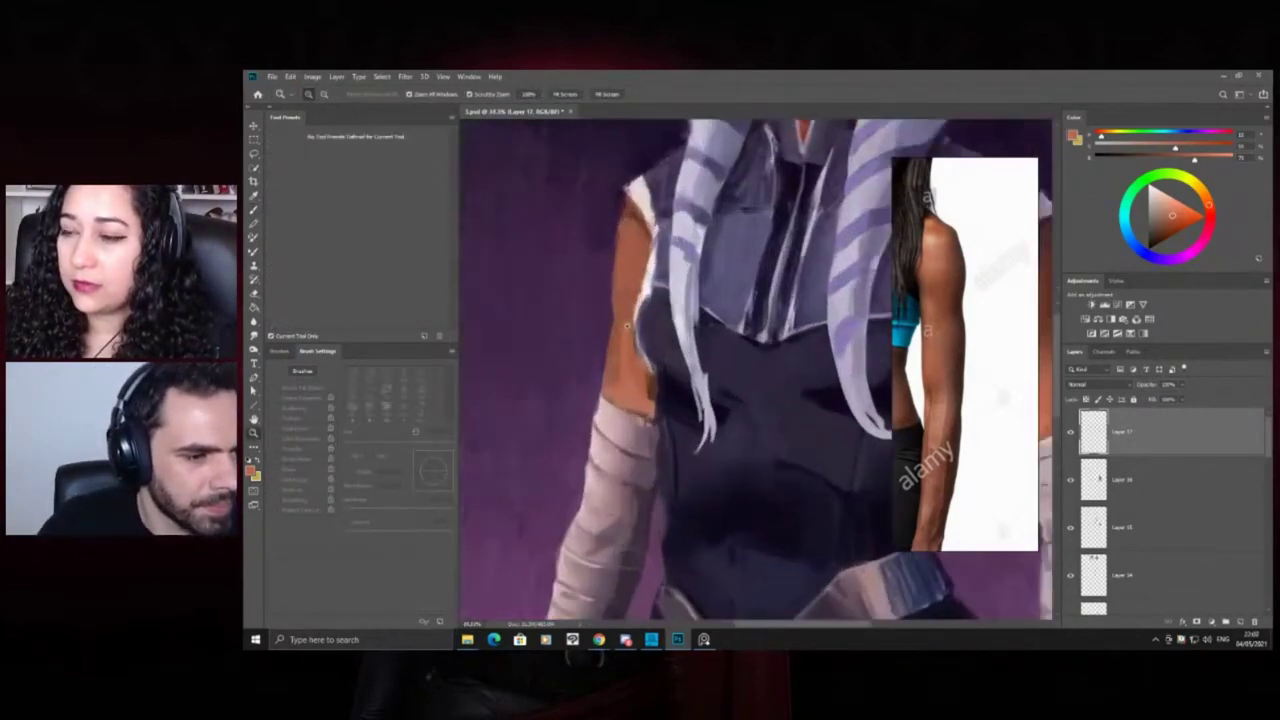
{"action": "left_click", "coordinate": [628, 355]}
{"action": "key", "text": "b"}
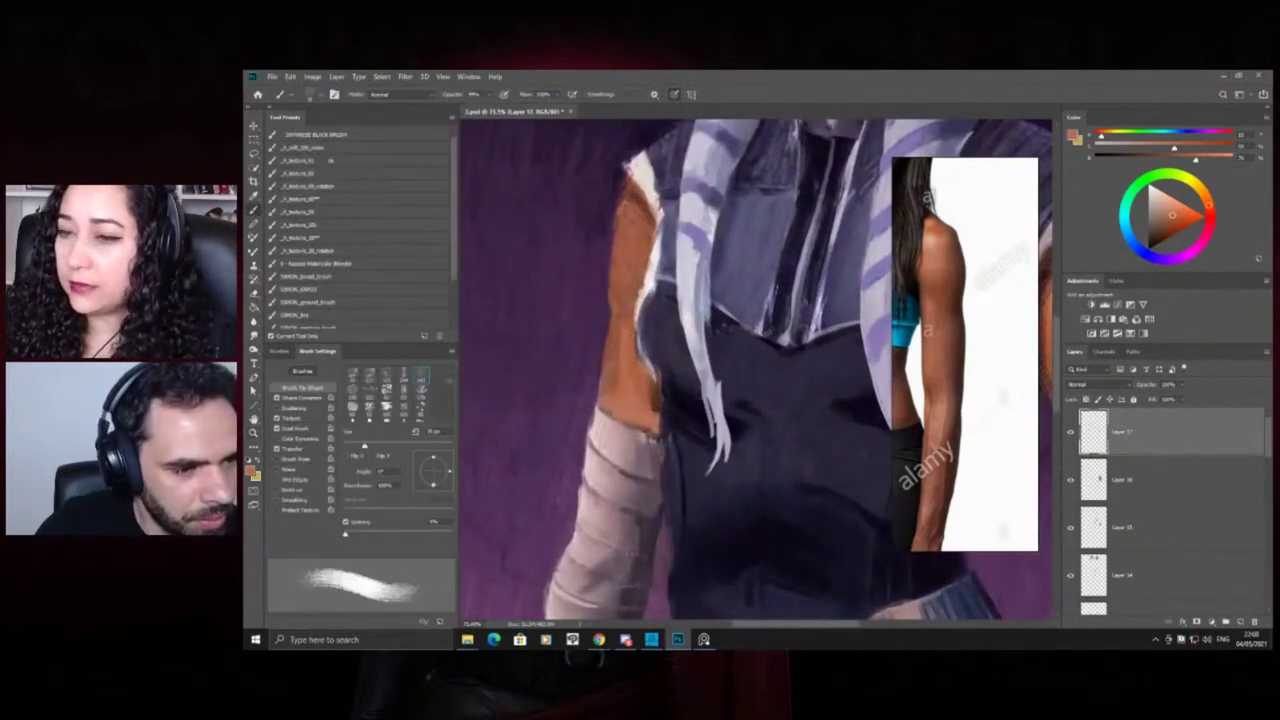
{"action": "left_click", "coordinate": [656, 405], "text": "alt"}
{"action": "left_click_drag", "start_coordinate": [667, 384], "coordinate": [652, 415]}
{"action": "left_click", "coordinate": [656, 426], "text": "alt"}
{"action": "left_click", "coordinate": [648, 425], "text": "alt"}
Touch up the vest's shoulder above the bare arm with muted blue and purple tones sampled from the painting
{"action": "key", "text": "z"}
{"action": "left_click_drag", "start_coordinate": [651, 324], "coordinate": [595, 317]}
{"action": "left_click_drag", "start_coordinate": [634, 268], "coordinate": [603, 286]}
{"action": "left_click", "coordinate": [629, 262]}
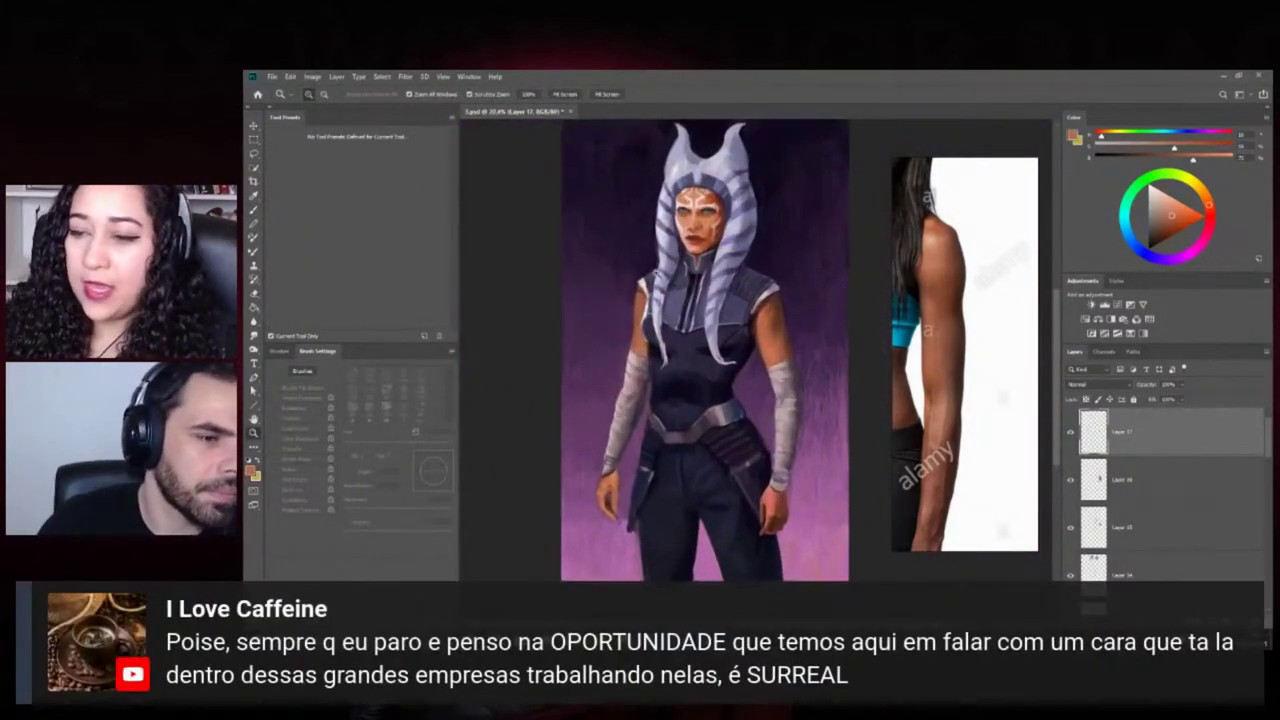
{"action": "key", "text": "b"}
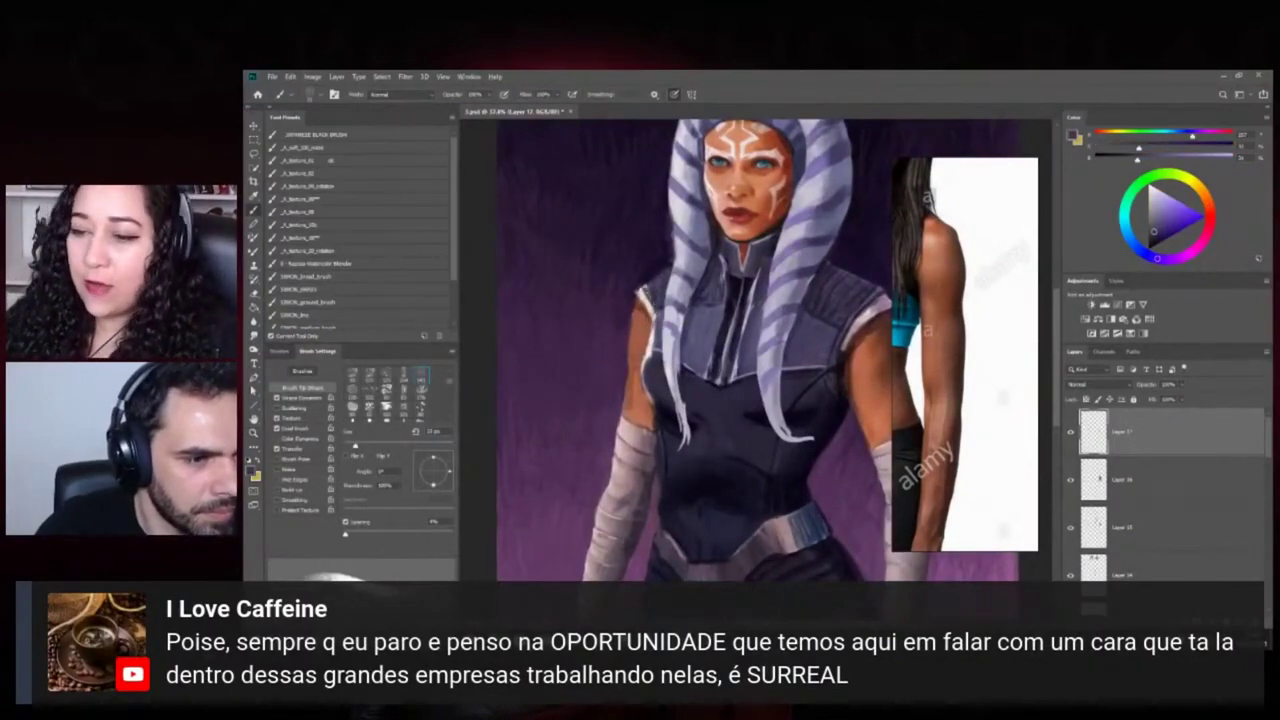
{"action": "key", "text": "z"}
{"action": "left_click_drag", "start_coordinate": [630, 287], "coordinate": [588, 283]}
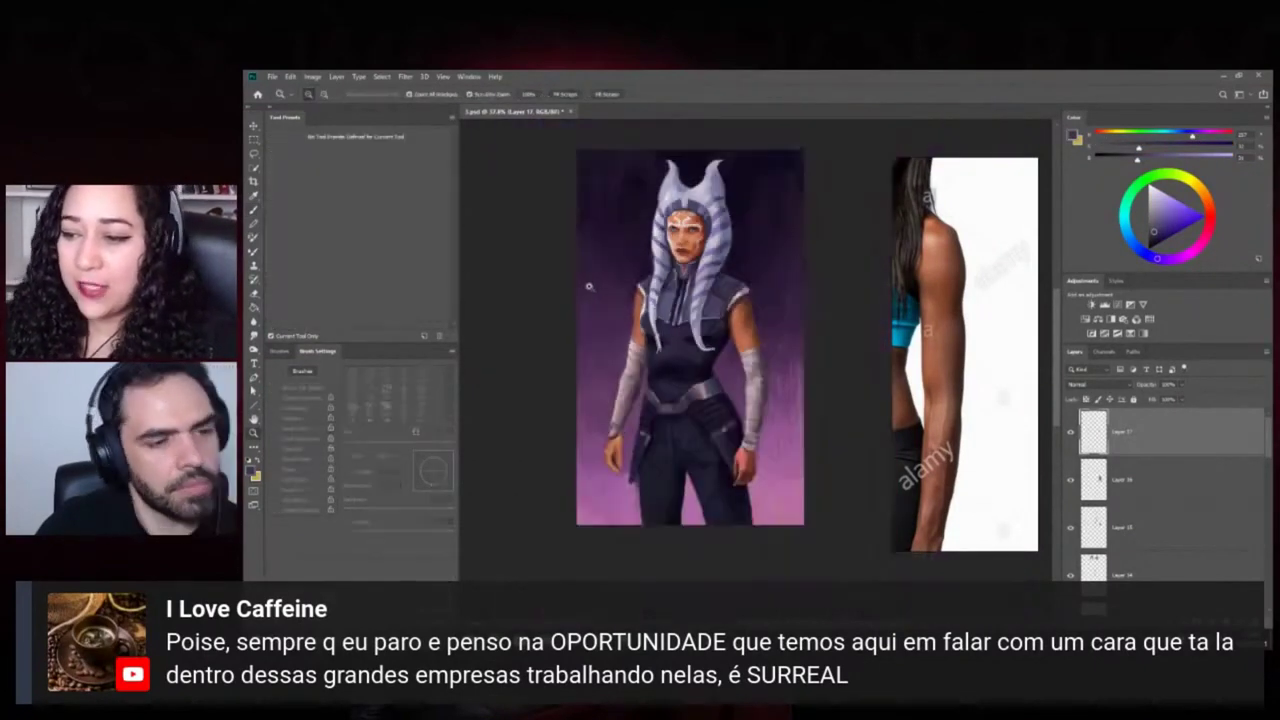
{"action": "left_click_drag", "start_coordinate": [646, 251], "coordinate": [686, 274]}
{"action": "key", "text": "b"}
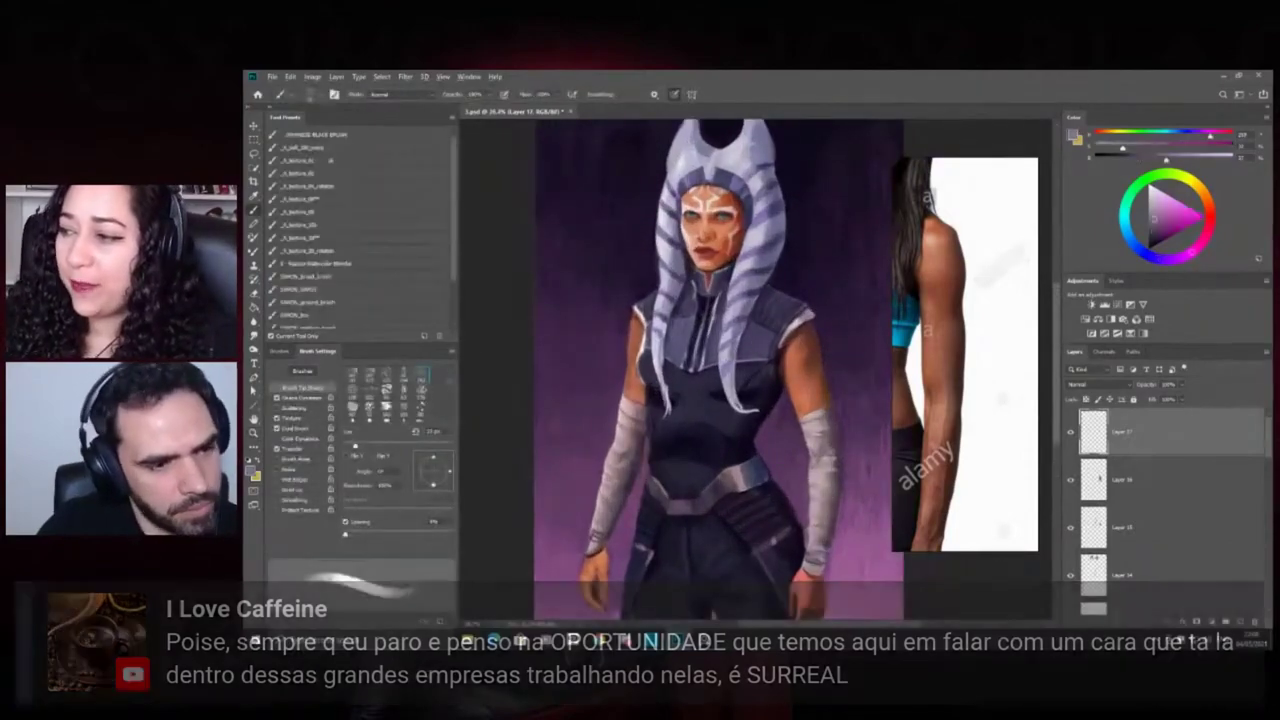
Clean up the contour of the vest's shoulder tip against the background with sampled dark purple tones
{"action": "scroll", "coordinate": [624, 318], "scroll_direction": "up", "scroll_amount": 3}
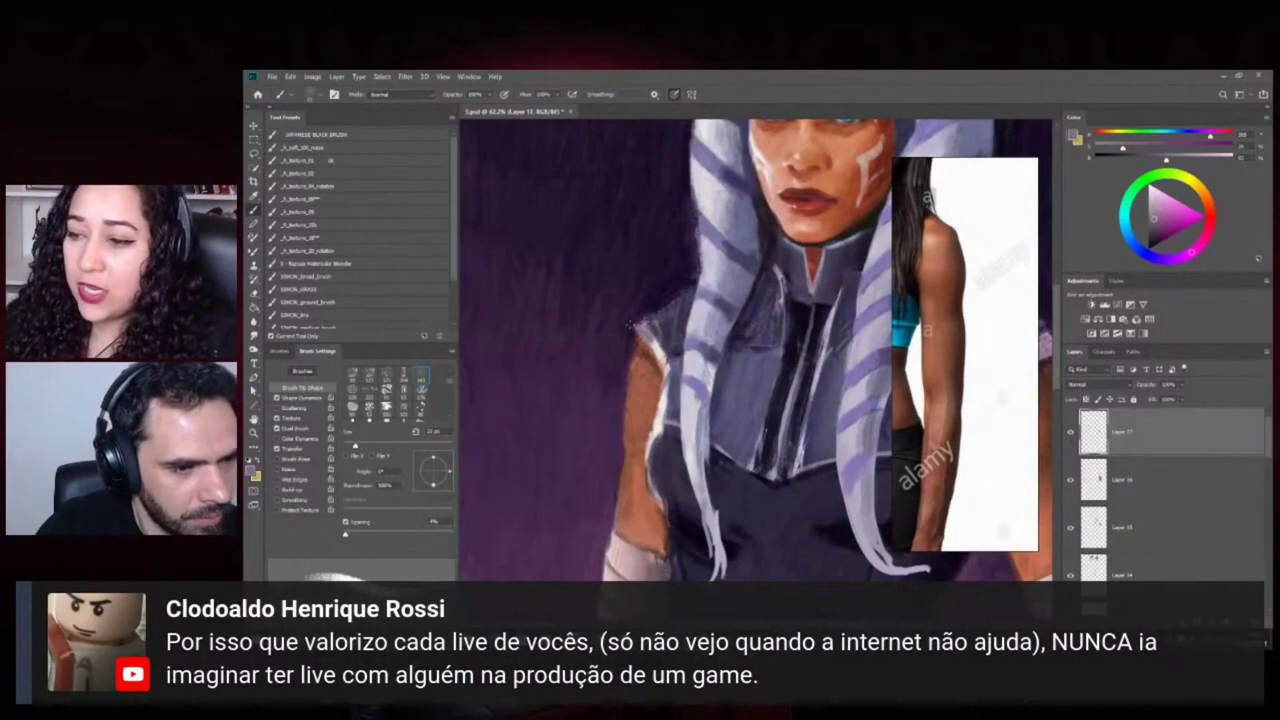
{"action": "scroll", "coordinate": [630, 285], "scroll_direction": "down", "scroll_amount": 2}
{"action": "scroll", "coordinate": [660, 310], "scroll_direction": "up", "scroll_amount": 1}
{"action": "left_click", "coordinate": [672, 312], "text": "alt"}
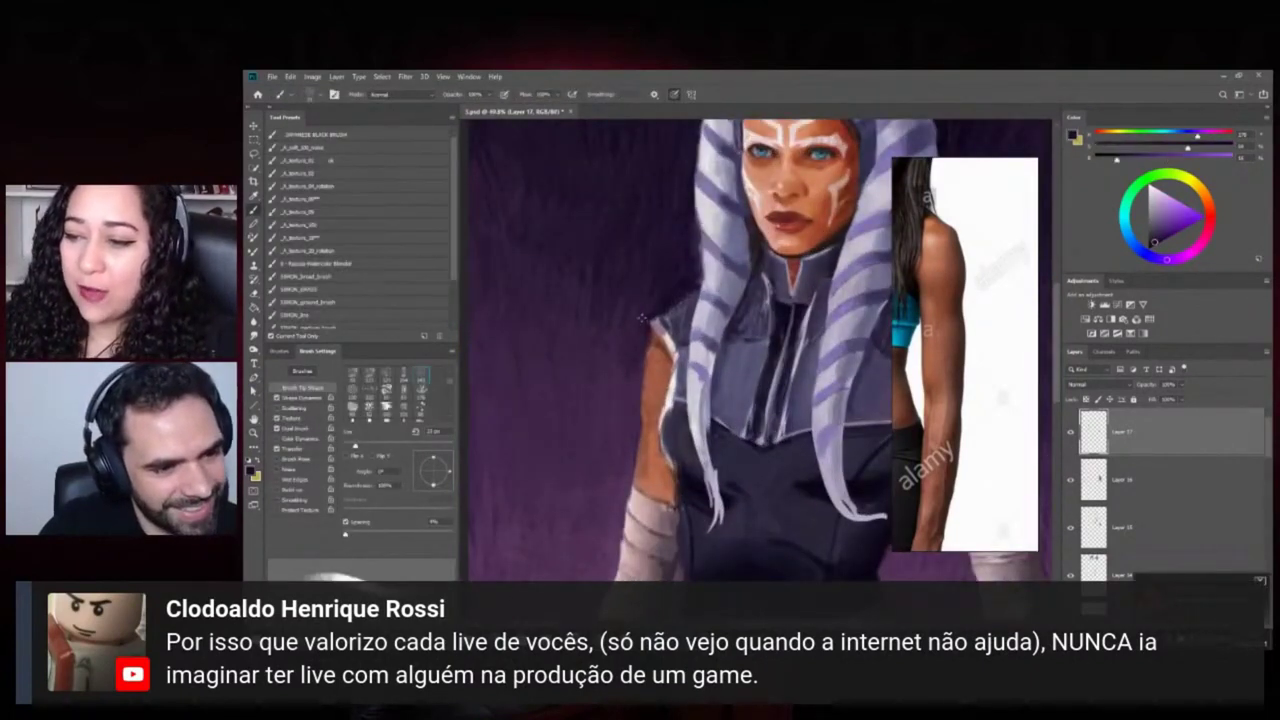
{"action": "left_click", "coordinate": [636, 364], "text": "alt"}
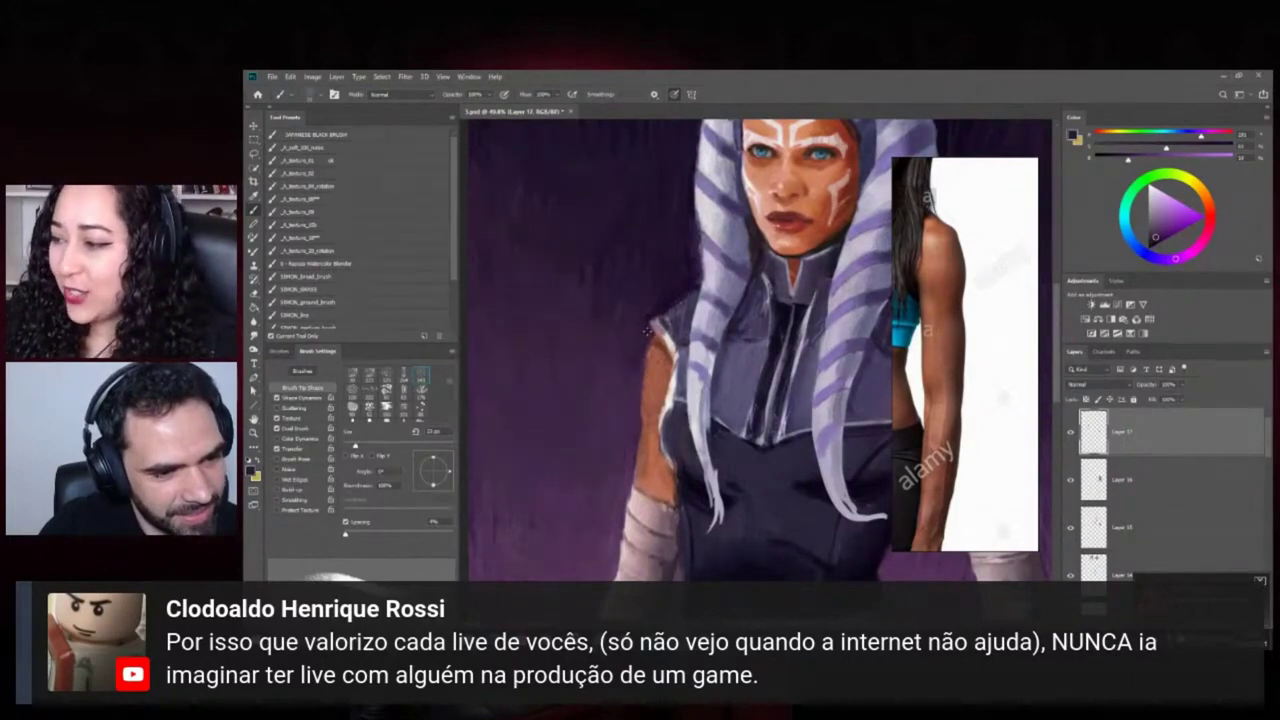
Refine the outer edge of the upper arm below the shoulder with sampled orange skin and dark purple background tones
{"action": "key", "text": "z"}
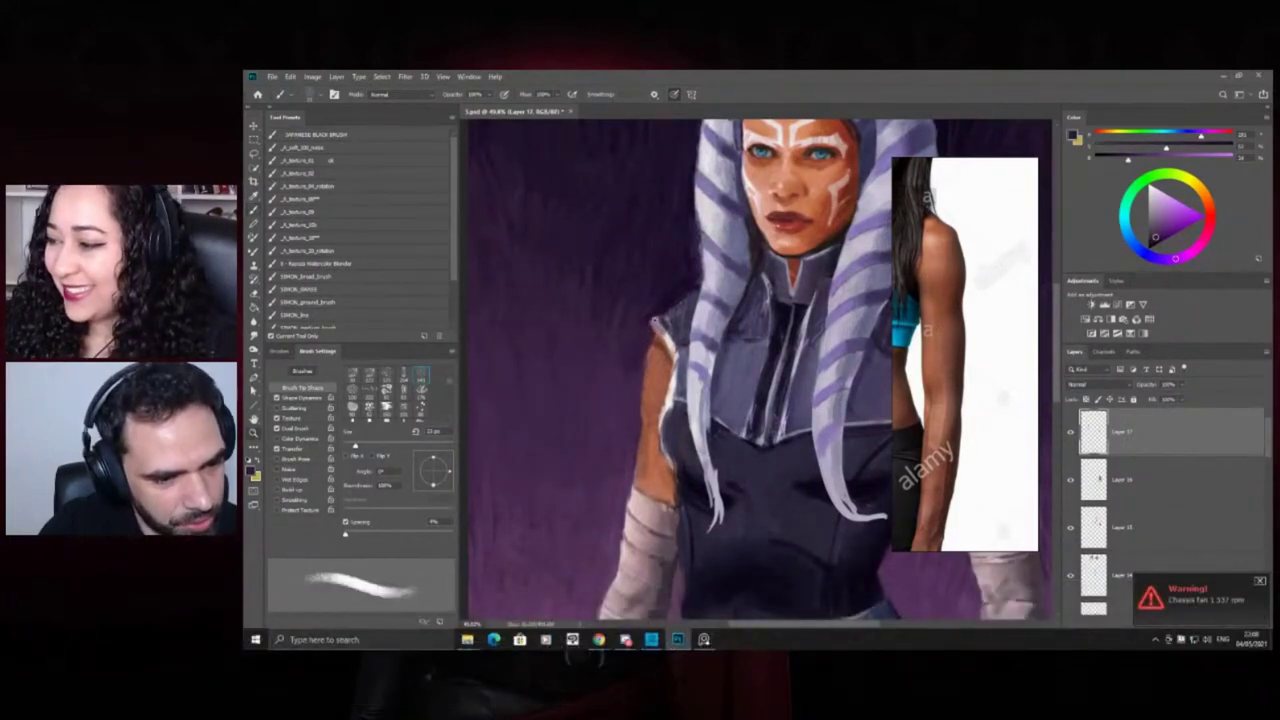
{"action": "left_click_drag", "start_coordinate": [662, 335], "coordinate": [599, 295]}
{"action": "left_click_drag", "start_coordinate": [649, 331], "coordinate": [681, 343]}
{"action": "left_click", "coordinate": [657, 327]}
{"action": "left_click", "coordinate": [660, 330]}
{"action": "key", "text": "b"}
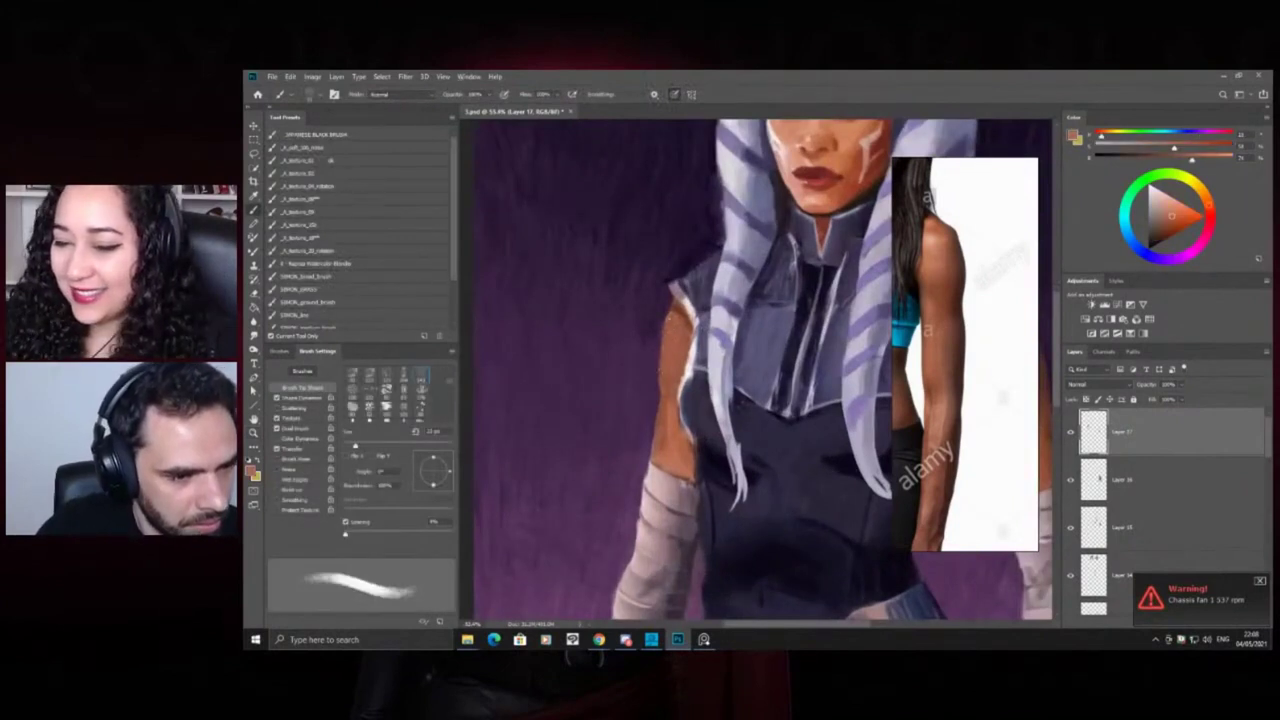
{"action": "left_click", "coordinate": [655, 374], "text": "alt"}
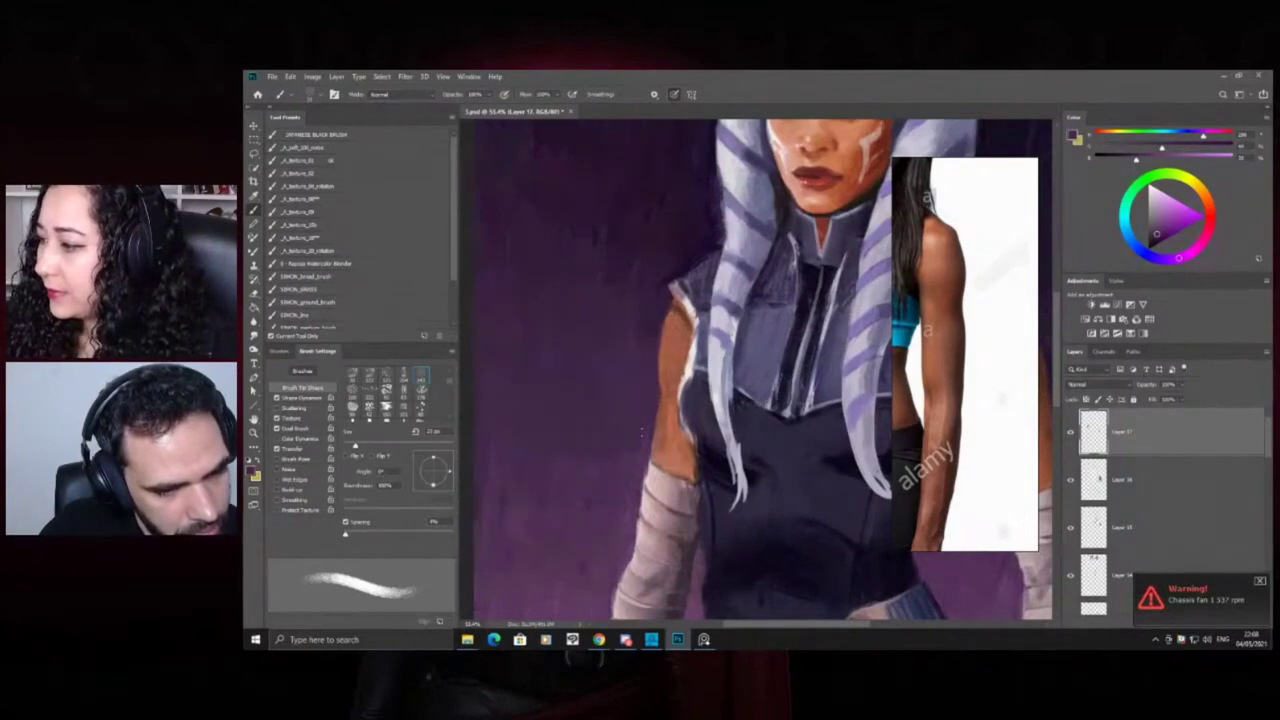
Shade the character's left horn with lavender and darker blue-grey tones sampled from the headpiece
{"action": "key", "text": "z"}
{"action": "left_click_drag", "start_coordinate": [642, 440], "coordinate": [580, 400]}
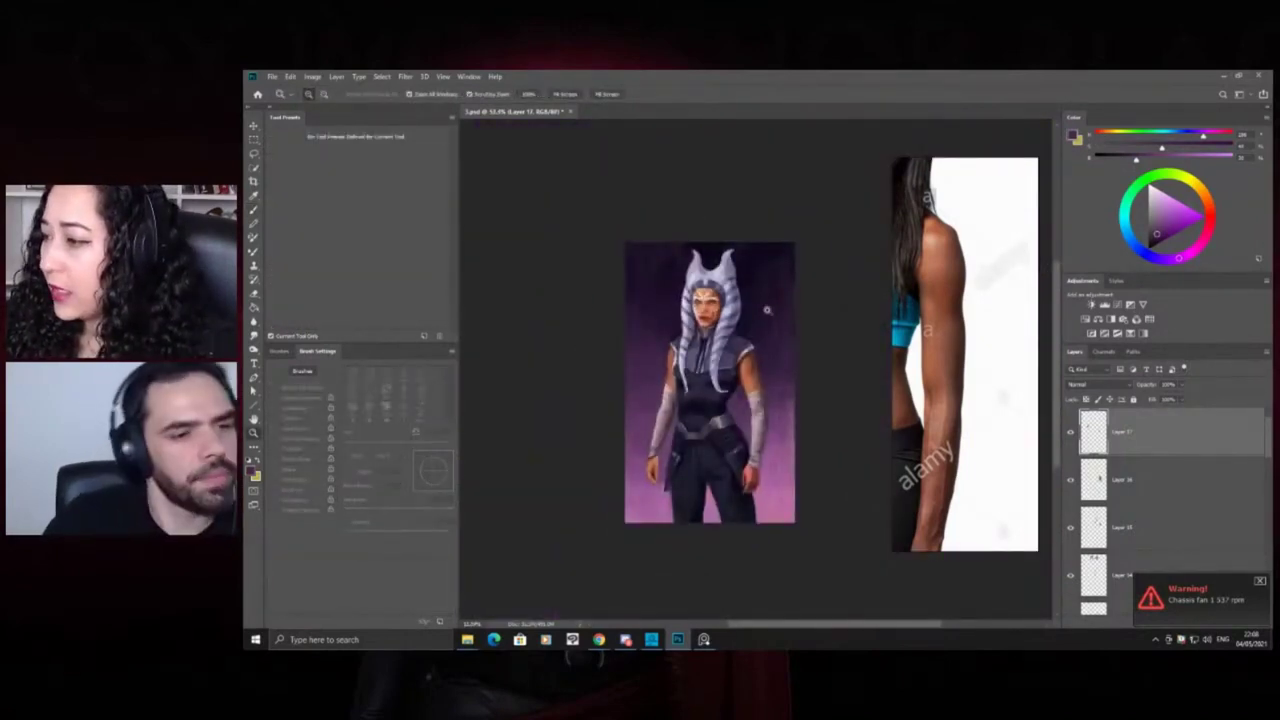
{"action": "left_click", "coordinate": [733, 352]}
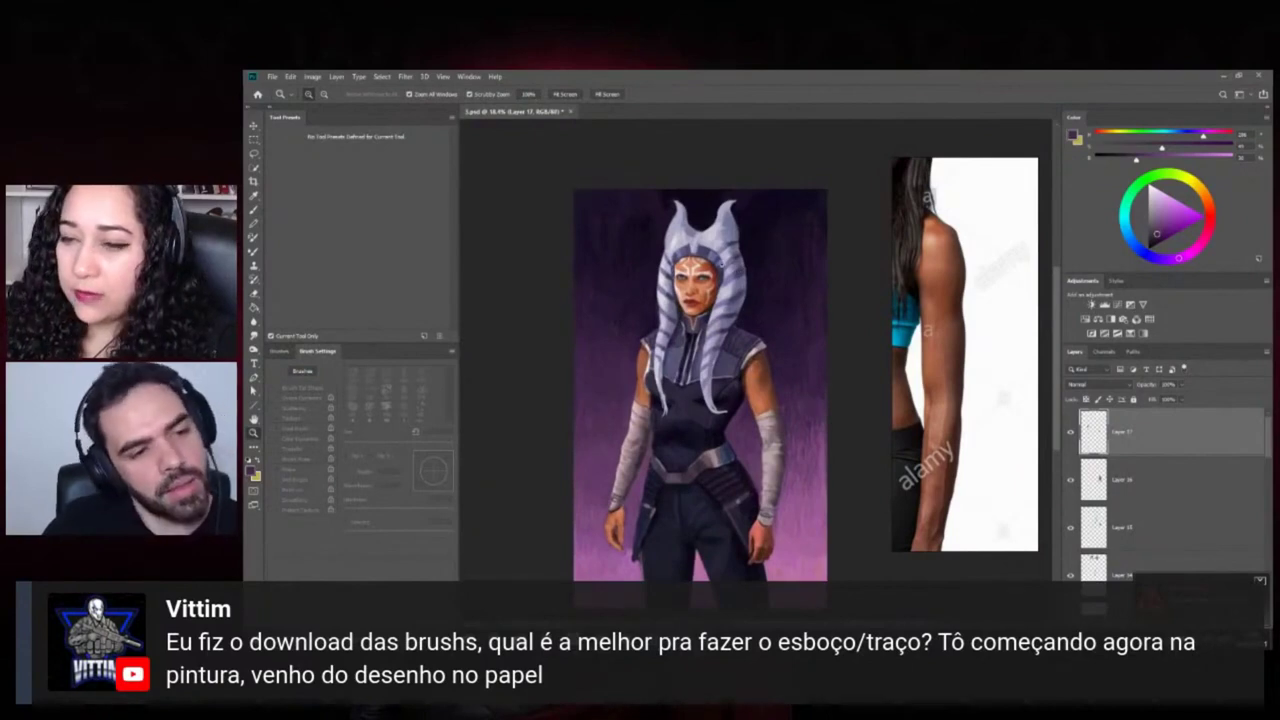
{"action": "mouse_move", "coordinate": [744, 202]}
{"action": "left_mouse_down"}
{"action": "mouse_move", "coordinate": [776, 220]}
{"action": "mouse_move", "coordinate": [745, 218]}
{"action": "mouse_move", "coordinate": [722, 253]}
{"action": "left_mouse_up"}
{"action": "key", "text": "b"}
{"action": "left_click", "coordinate": [720, 322], "text": "alt"}
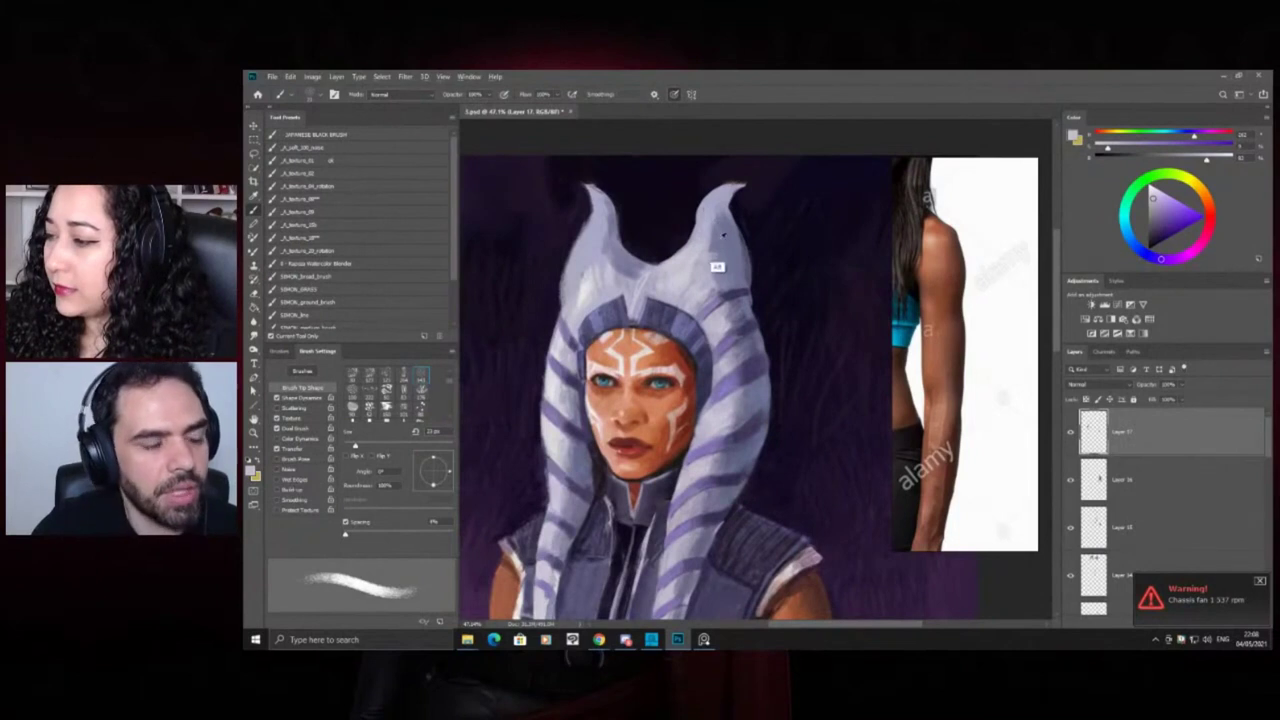
{"action": "left_click", "coordinate": [726, 234], "text": "alt"}
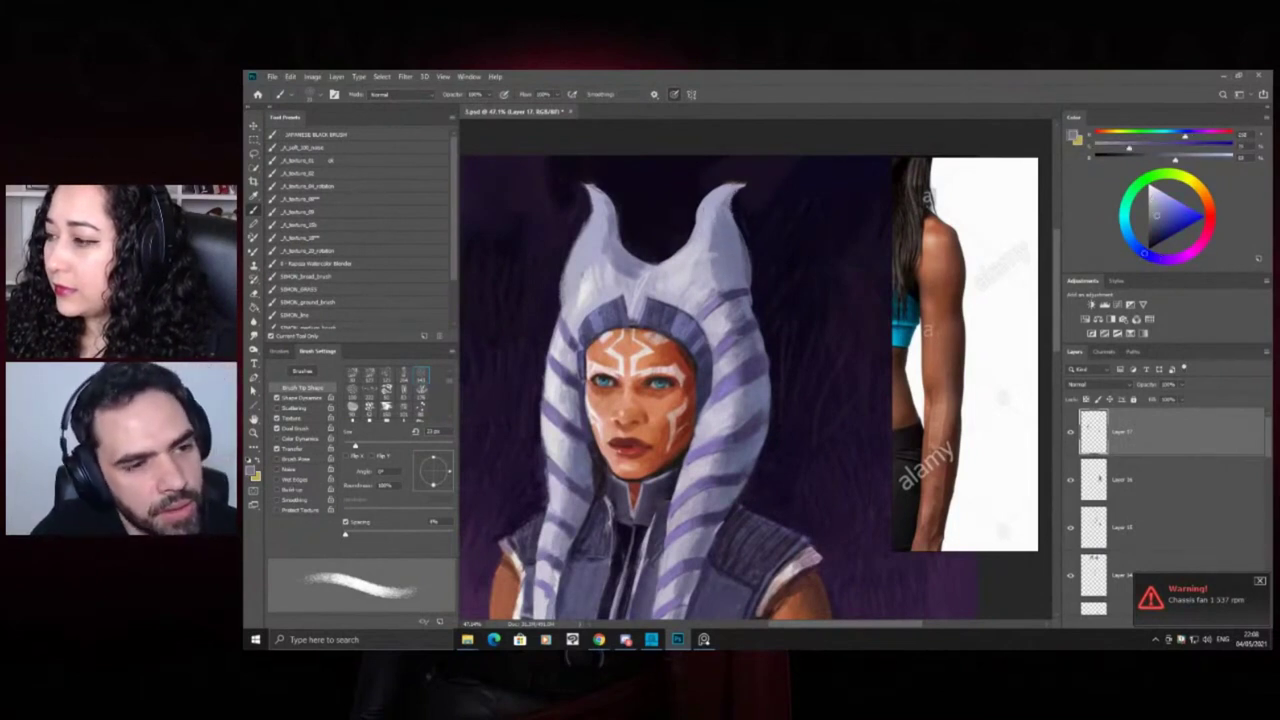
Blend the lower part of the left horn between its shadow and a light lavender sampled from the horn
{"action": "key", "text": "z"}
{"action": "mouse_move", "coordinate": [667, 223]}
{"action": "left_mouse_down"}
{"action": "mouse_move", "coordinate": [622, 228]}
{"action": "mouse_move", "coordinate": [717, 235]}
{"action": "left_mouse_up"}
{"action": "key", "text": "b"}
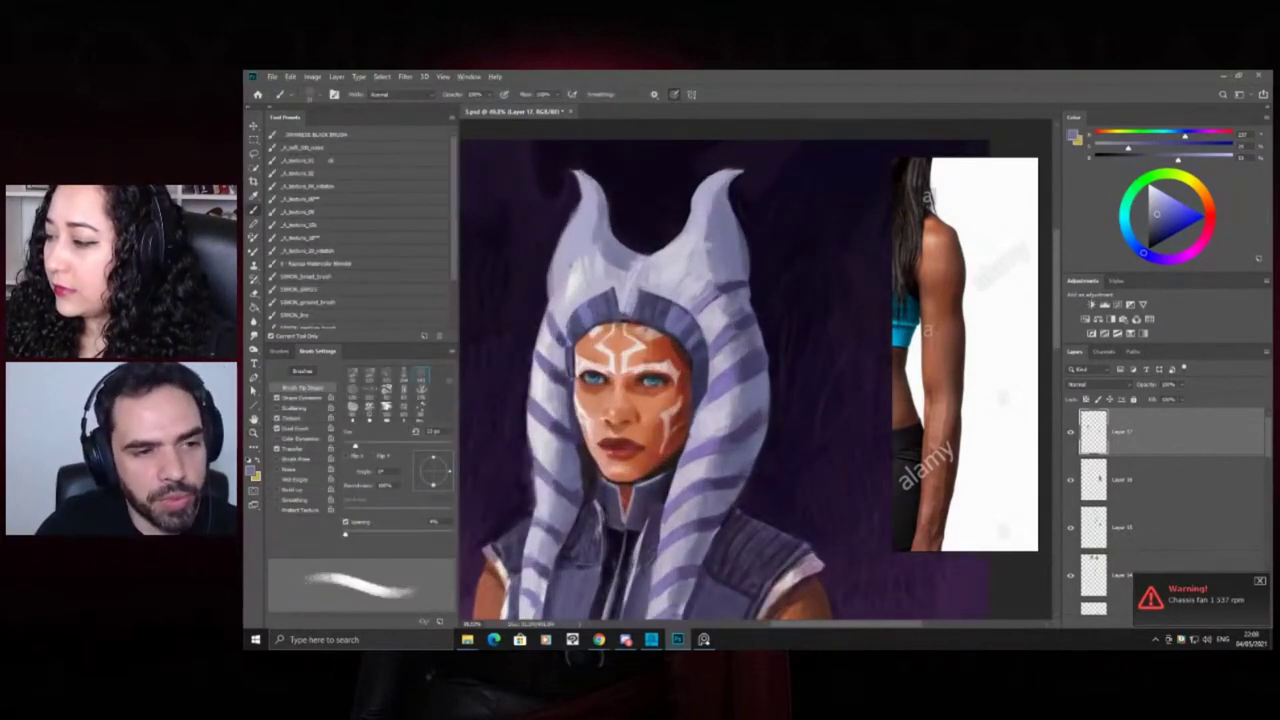
{"action": "left_click", "coordinate": [703, 262], "text": "alt"}
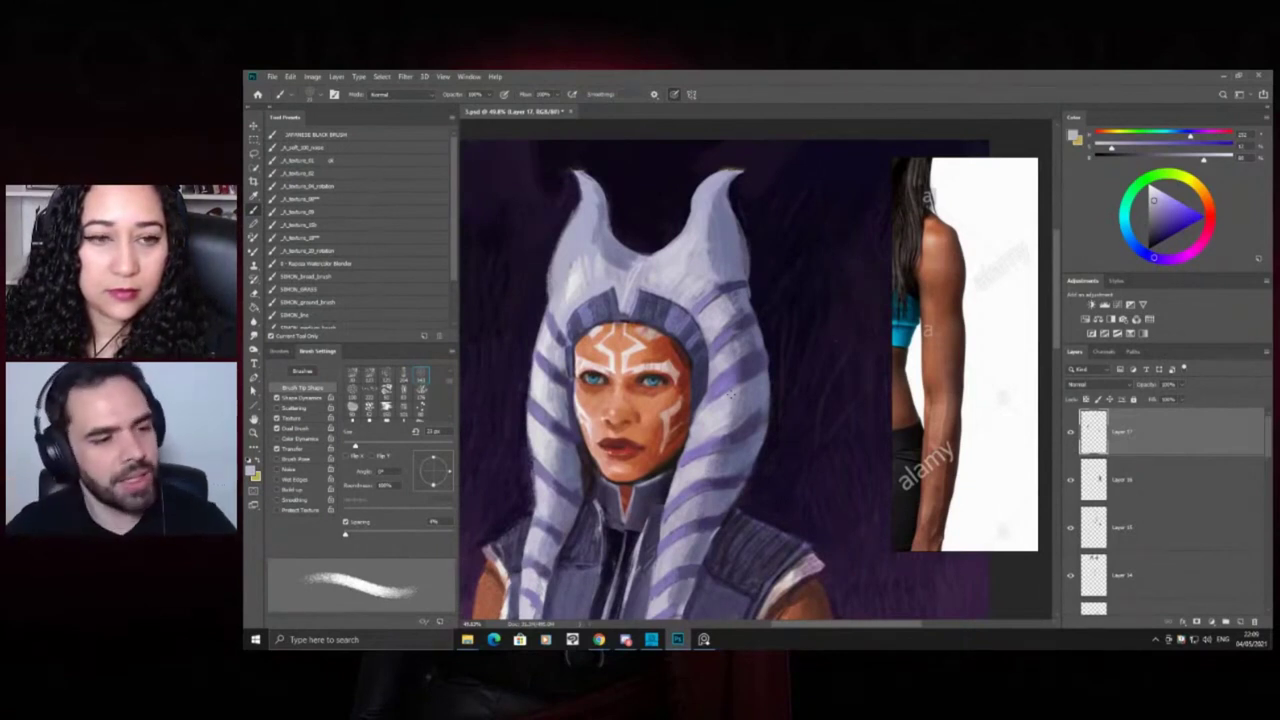
{"action": "key", "text": "z"}
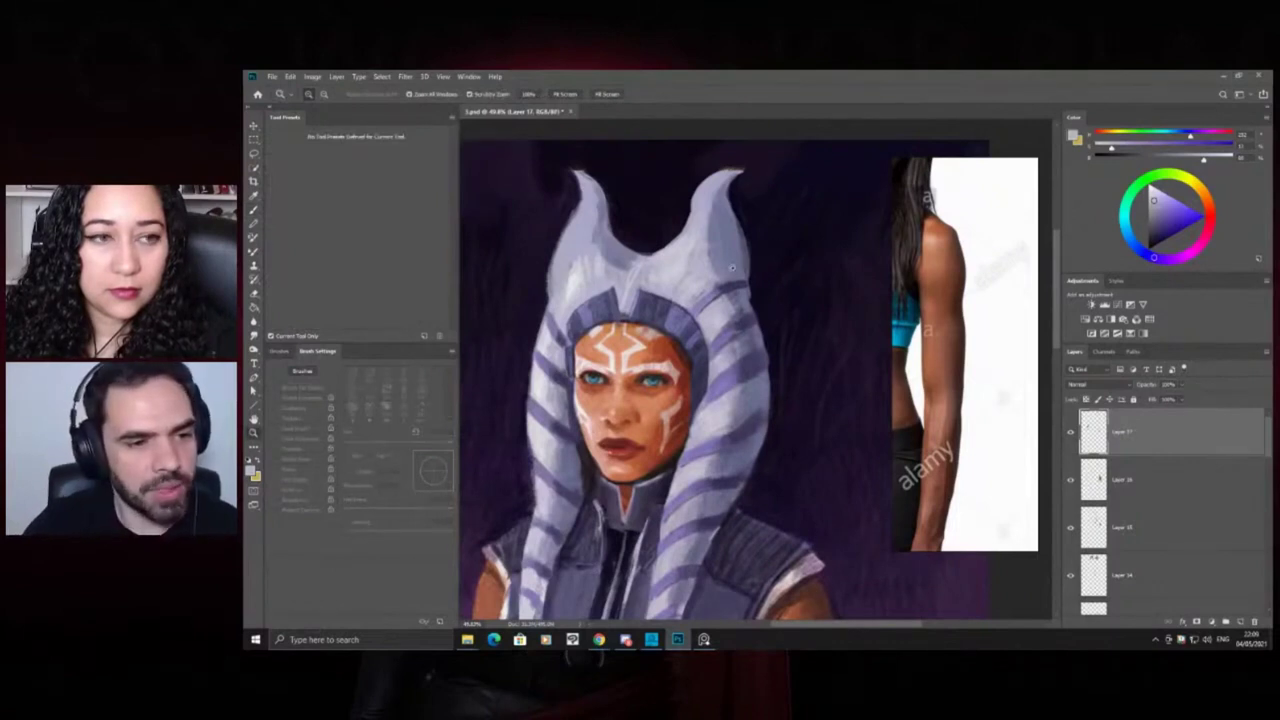
{"action": "key", "text": "b"}
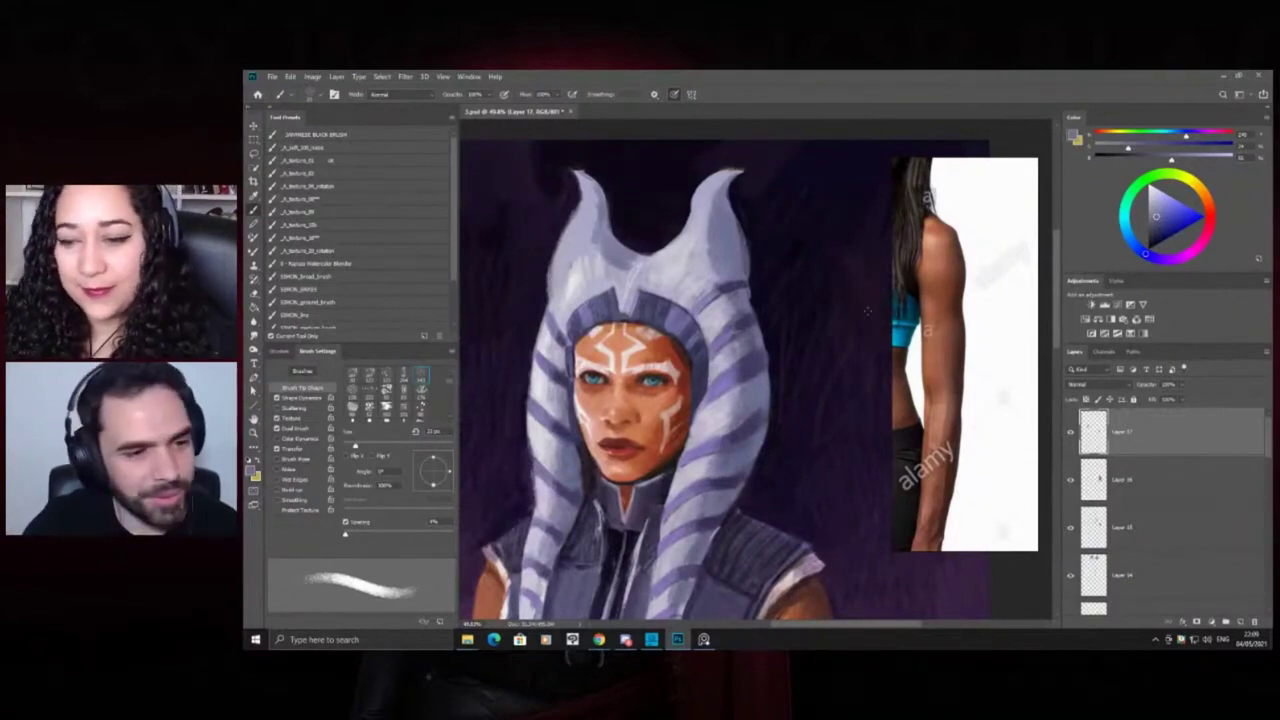
Deepen the left horn's shadow near the topmost stripe with blue-purple tones sampled from that area
{"action": "left_click", "coordinate": [731, 299], "text": "alt"}
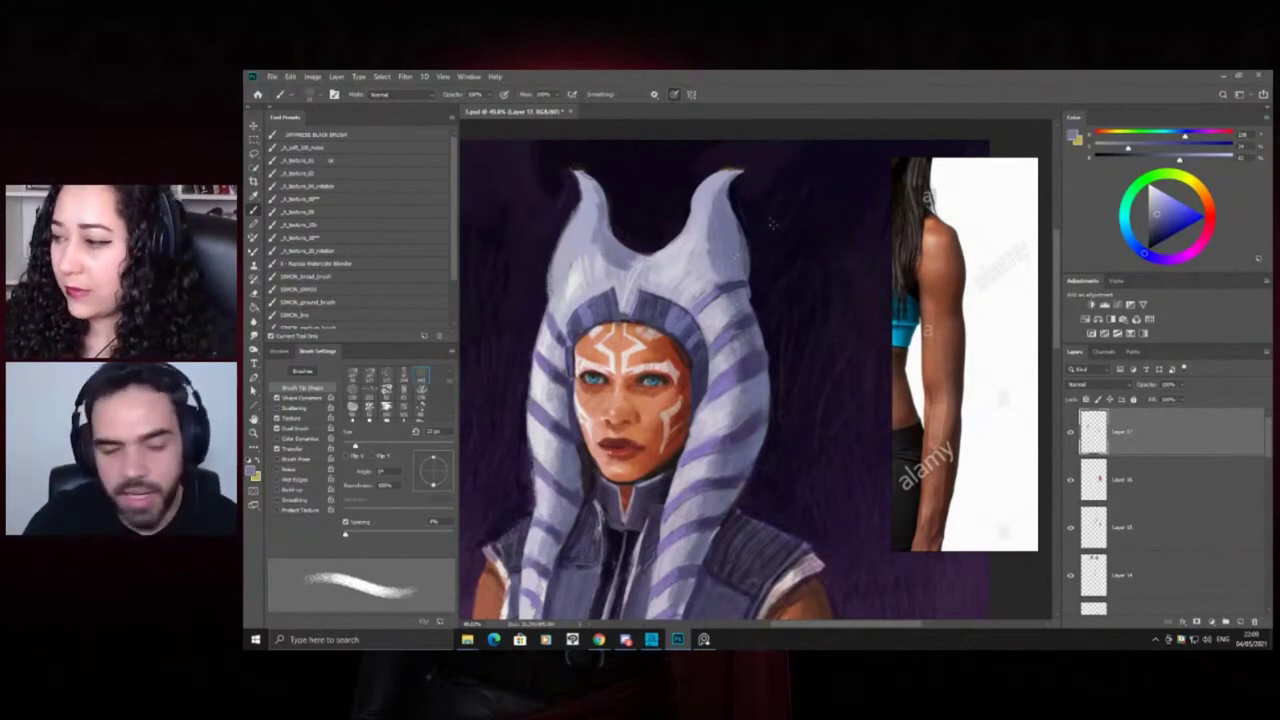
{"action": "left_click", "coordinate": [735, 287], "text": "alt"}
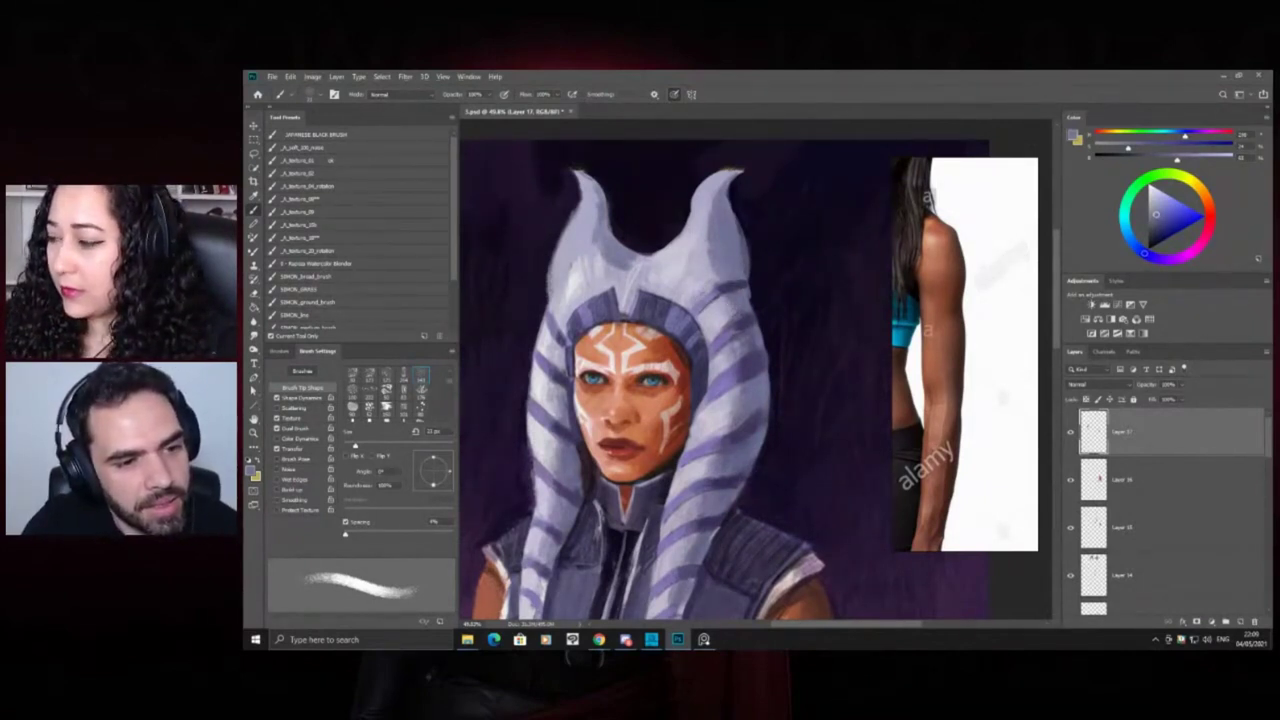
{"action": "left_click", "coordinate": [735, 290], "text": "alt"}
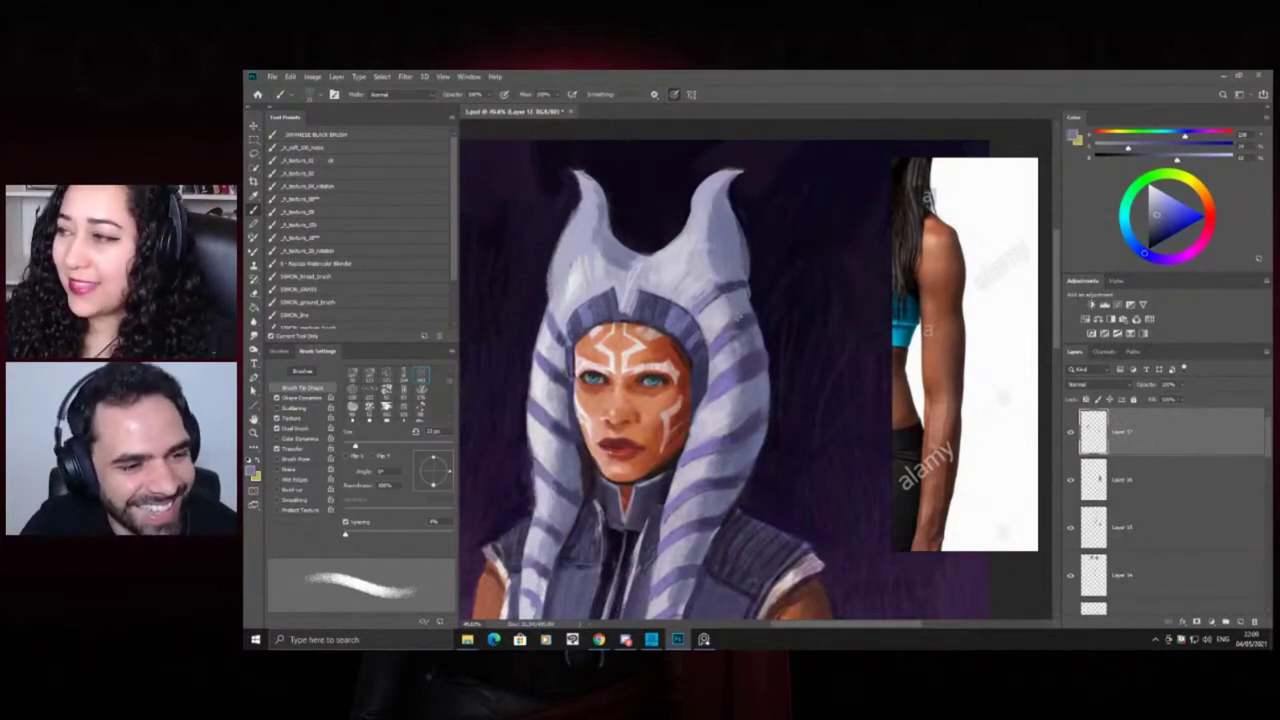
Touch up the area around the topmost stripe below the left horn with a light lavender sampled beside it
{"action": "key", "text": "z"}
{"action": "left_click_drag", "start_coordinate": [741, 268], "coordinate": [711, 230]}
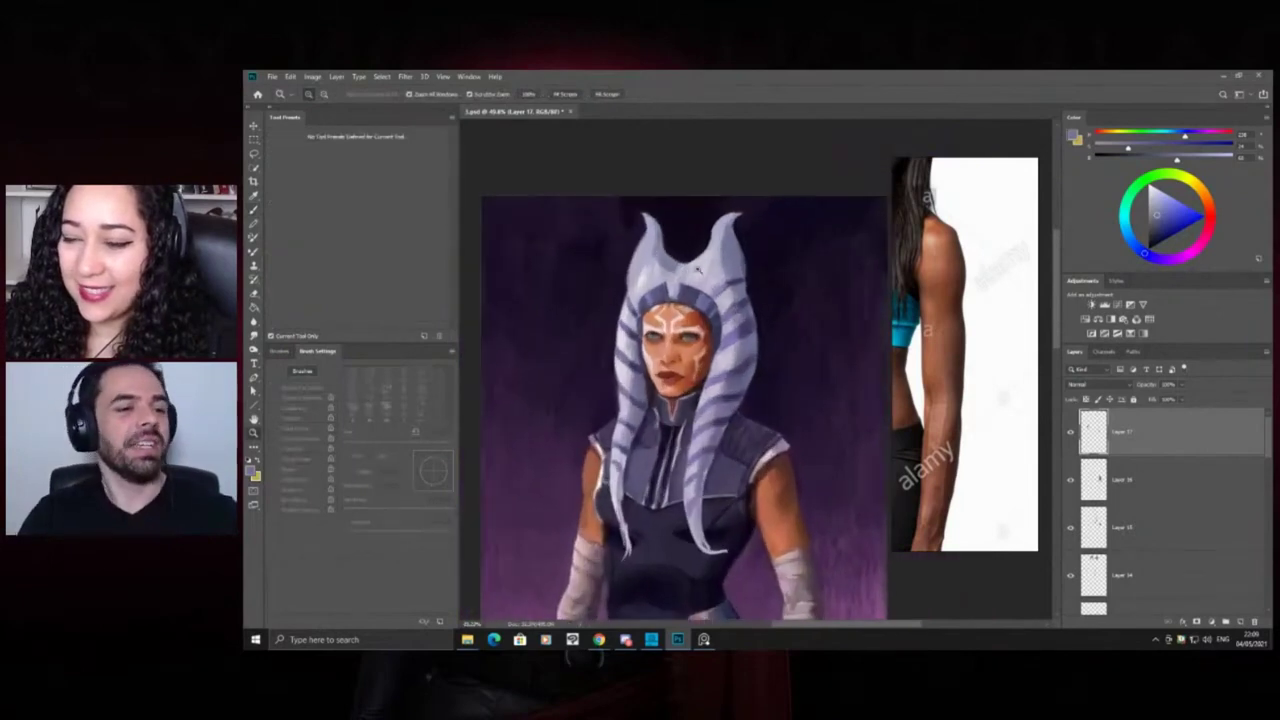
{"action": "mouse_move", "coordinate": [720, 273]}
{"action": "left_mouse_down"}
{"action": "mouse_move", "coordinate": [754, 318]}
{"action": "mouse_move", "coordinate": [762, 258]}
{"action": "left_mouse_up"}
{"action": "key", "text": "b"}
{"action": "key", "text": "z"}
{"action": "key", "text": "b"}
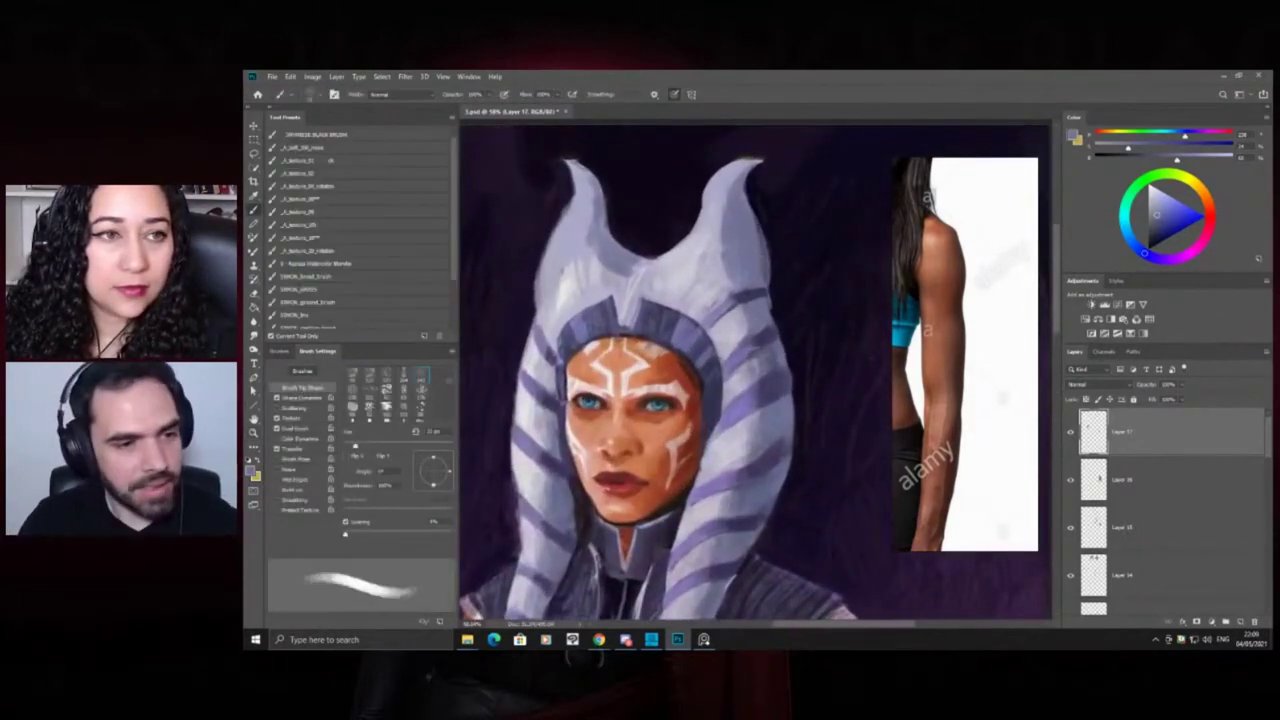
{"action": "left_click", "coordinate": [740, 300], "text": "alt"}
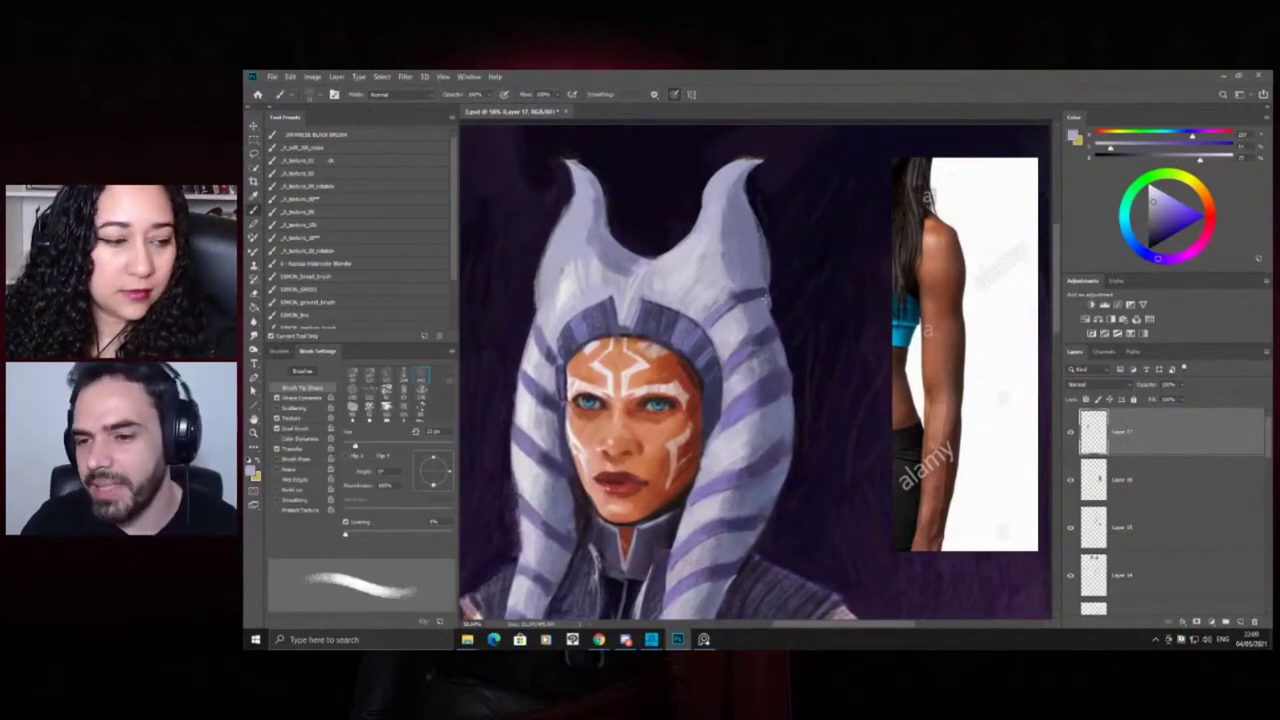
Lighten the base of the left horn above the forehead band with pale lavender tones sampled there
{"action": "key", "text": "z"}
{"action": "mouse_move", "coordinate": [778, 325]}
{"action": "left_mouse_down"}
{"action": "mouse_move", "coordinate": [722, 300]}
{"action": "mouse_move", "coordinate": [747, 280]}
{"action": "mouse_move", "coordinate": [740, 320]}
{"action": "left_mouse_up"}
{"action": "key", "text": "b"}
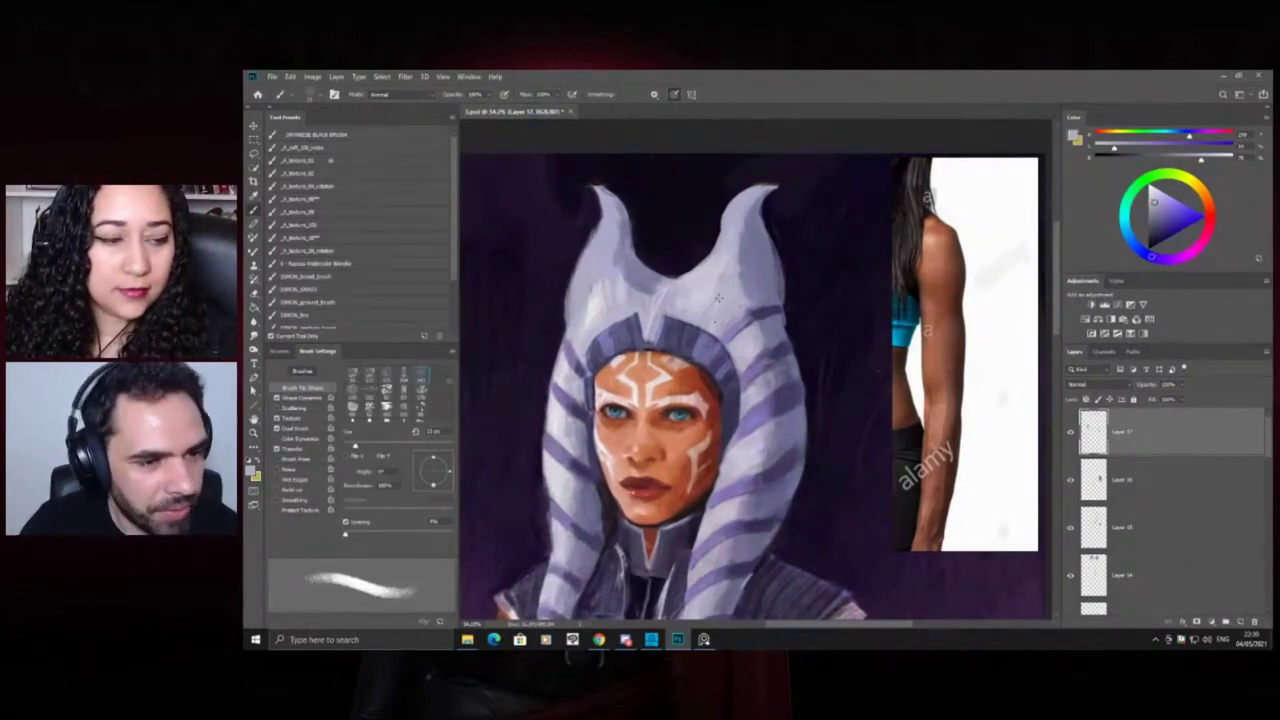
{"action": "left_click", "coordinate": [710, 303], "text": "alt"}
{"action": "left_click", "coordinate": [722, 309], "text": "alt"}
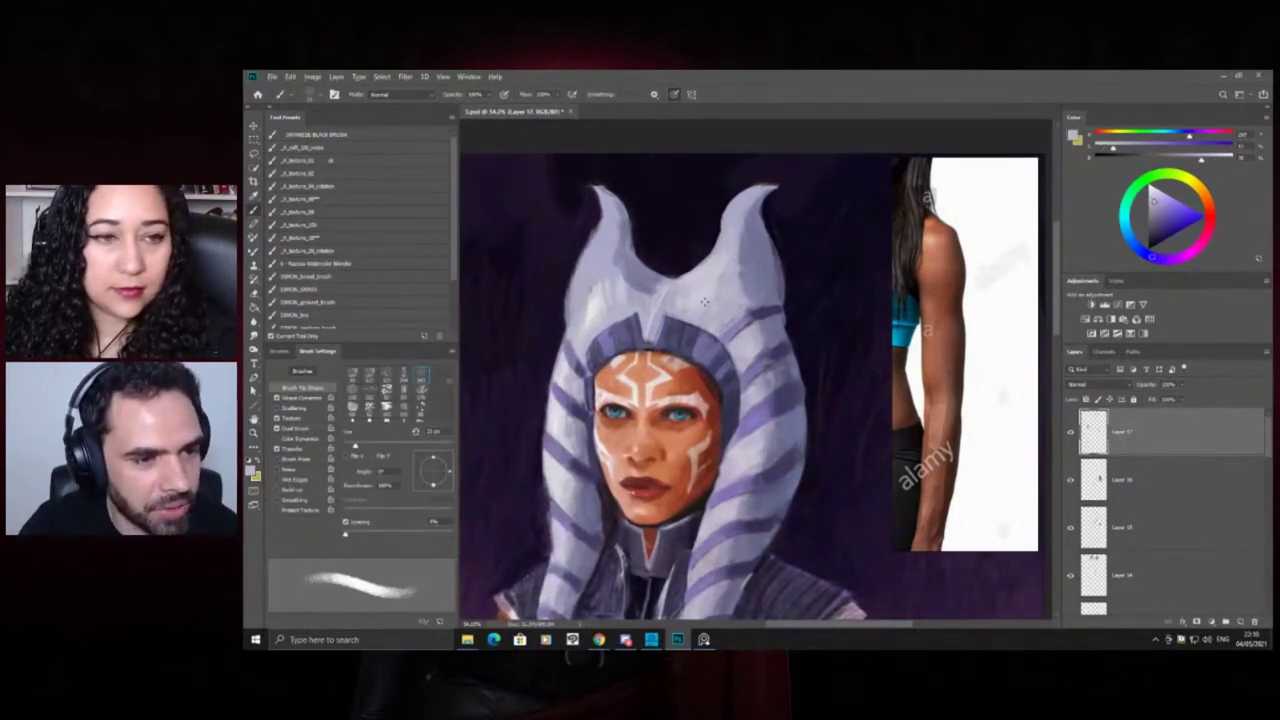
{"action": "left_click", "coordinate": [709, 299], "text": "alt"}
Soften the brushwork at the base of the left horn with a slightly smaller Smudge brush
{"action": "key", "text": "z"}
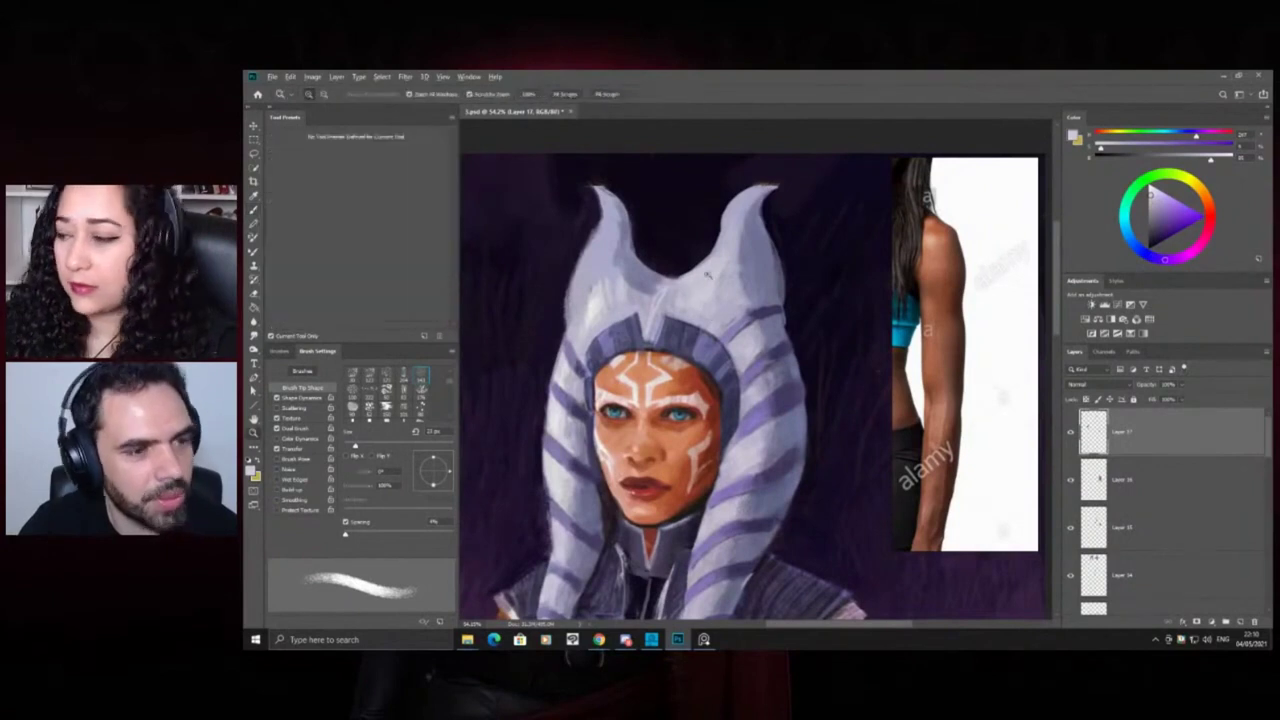
{"action": "left_click_drag", "start_coordinate": [705, 288], "coordinate": [629, 248]}
{"action": "mouse_move", "coordinate": [724, 238]}
{"action": "left_mouse_down"}
{"action": "mouse_move", "coordinate": [745, 272]}
{"action": "mouse_move", "coordinate": [728, 304]}
{"action": "left_mouse_up"}
{"action": "key", "text": "r"}
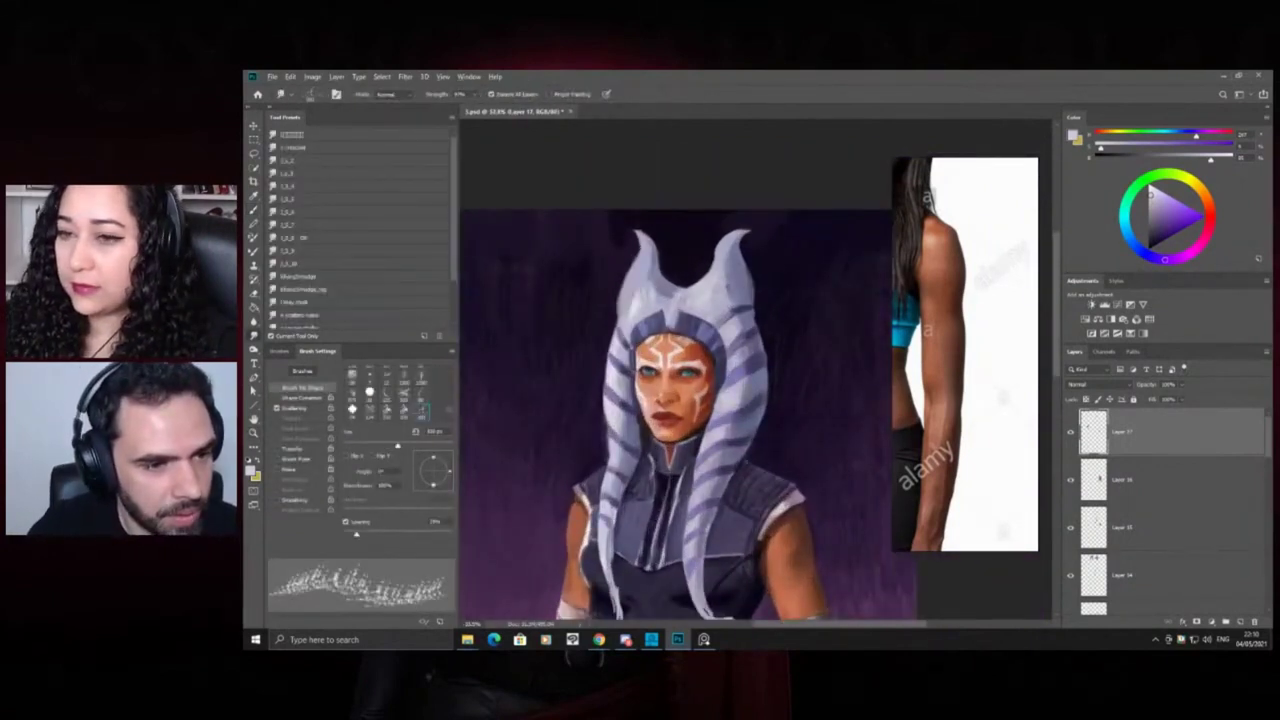
{"action": "left_click_drag", "start_coordinate": [734, 278], "coordinate": [716, 303]}
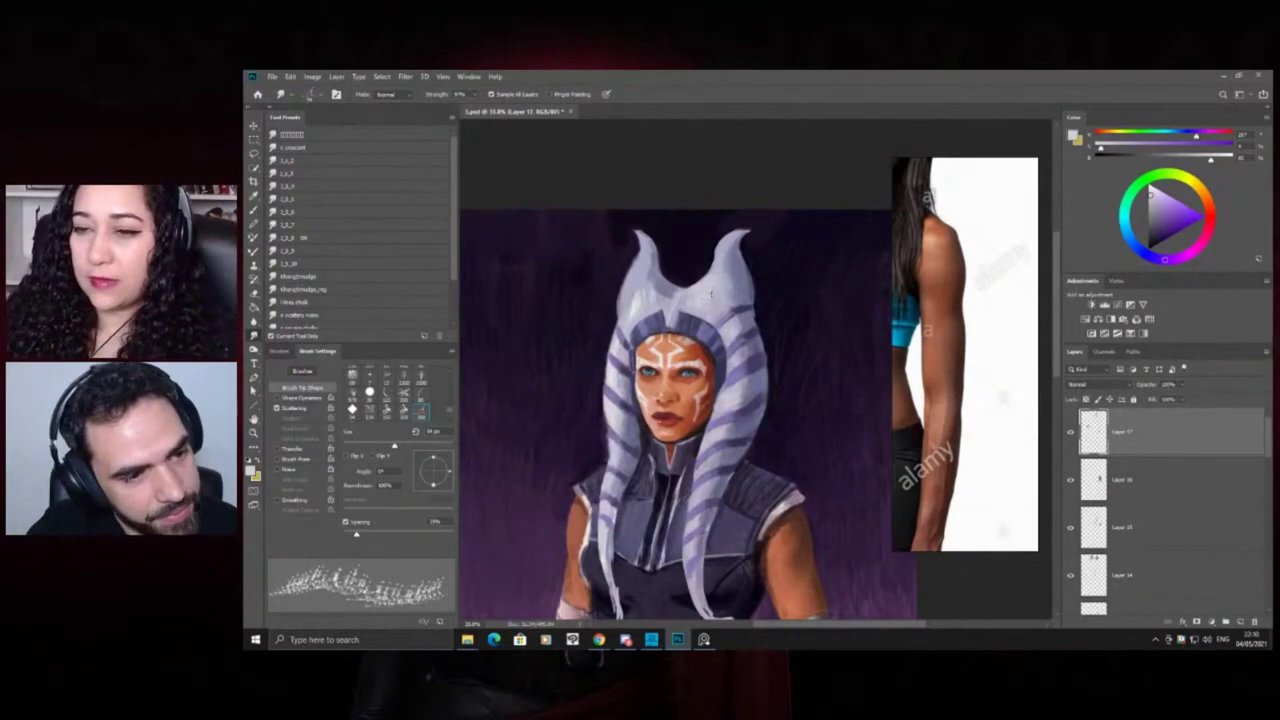
Add off-white highlights to the base of the character's right horn with the textured brush
{"action": "key", "text": "z"}
{"action": "left_click_drag", "start_coordinate": [708, 247], "coordinate": [630, 273]}
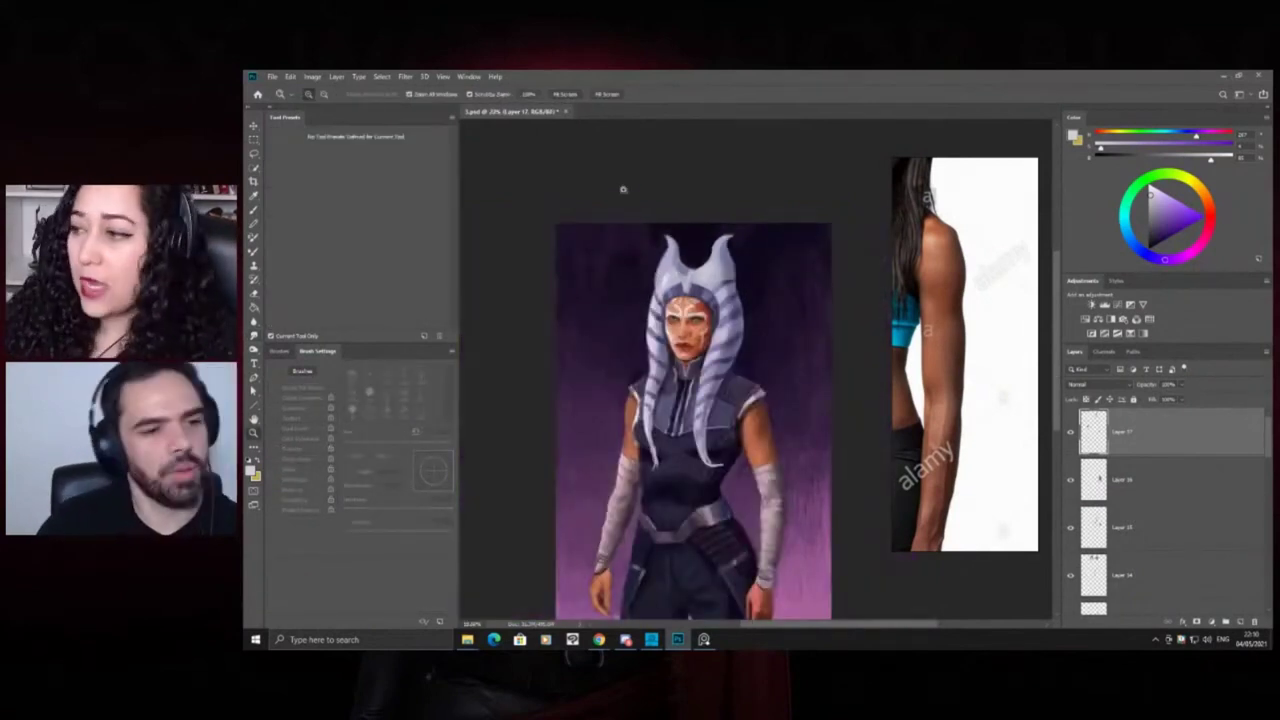
{"action": "left_click", "coordinate": [710, 247]}
{"action": "left_click", "coordinate": [640, 256]}
{"action": "key", "text": "b"}
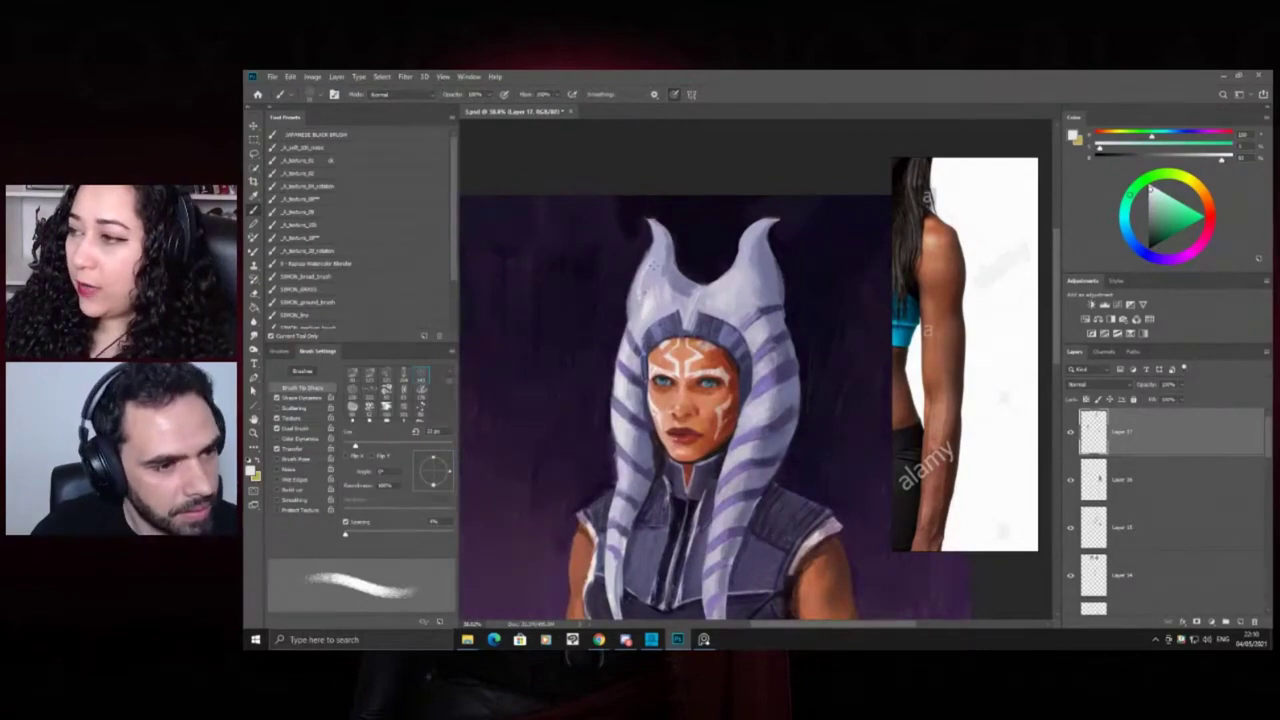
{"action": "left_click_drag", "start_coordinate": [636, 289], "coordinate": [633, 316]}
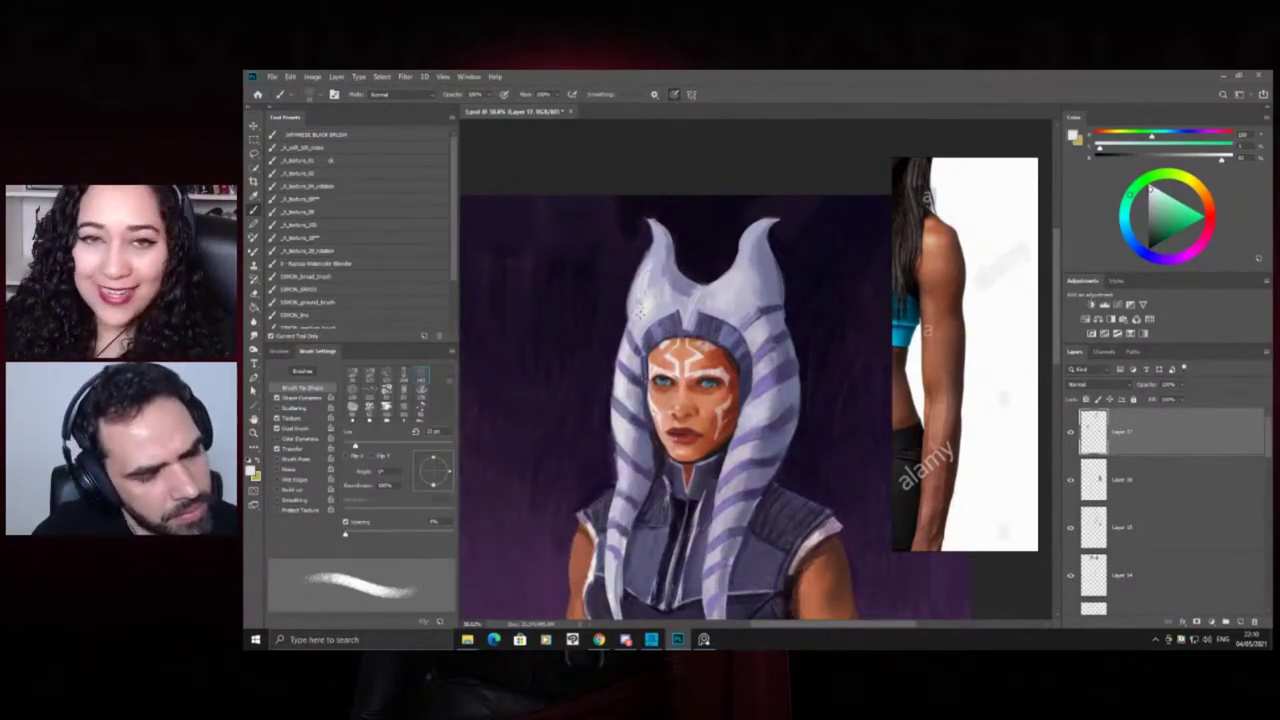
Extend the highlights up the right horn's outer side with an off-white sampled from the headpiece
{"action": "key", "text": "z"}
{"action": "left_click", "coordinate": [638, 308], "text": "alt"}
{"action": "mouse_move", "coordinate": [708, 252]}
{"action": "left_mouse_down"}
{"action": "mouse_move", "coordinate": [735, 267]}
{"action": "mouse_move", "coordinate": [727, 289]}
{"action": "mouse_move", "coordinate": [750, 305]}
{"action": "left_mouse_up"}
{"action": "key", "text": "b"}
{"action": "left_click", "coordinate": [707, 318], "text": "alt"}
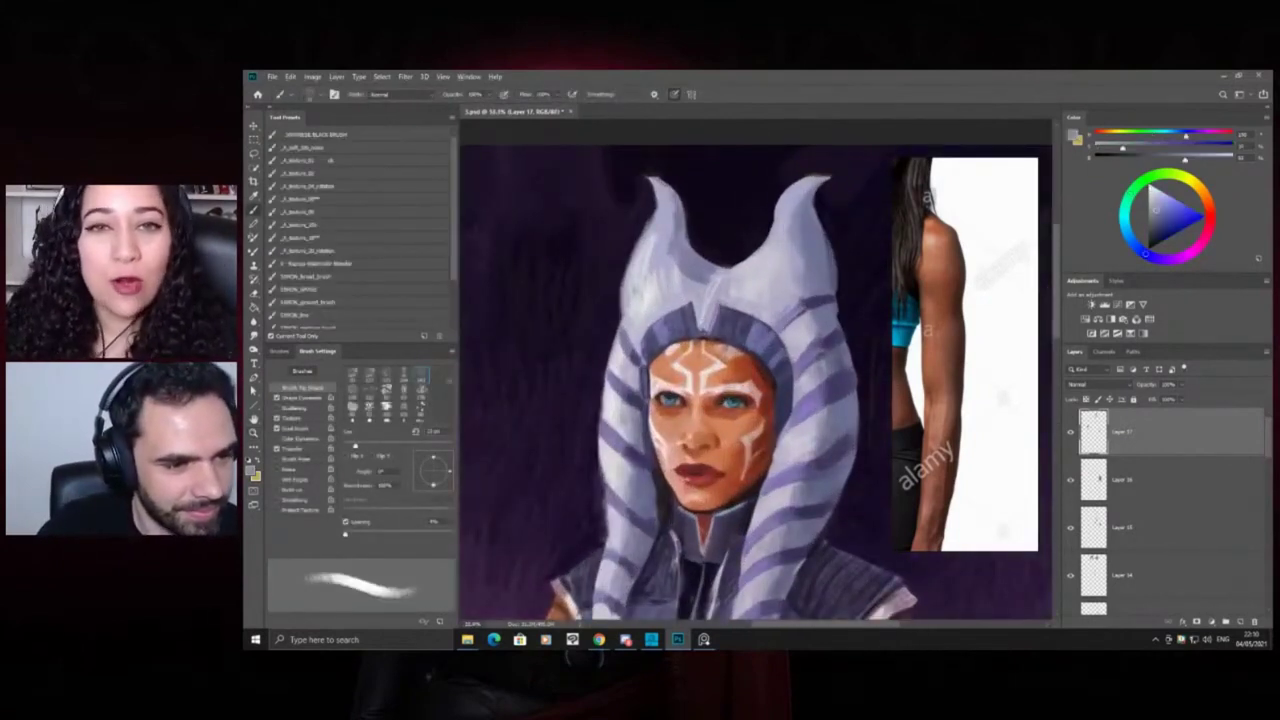
{"action": "left_click", "coordinate": [712, 292], "text": "alt"}
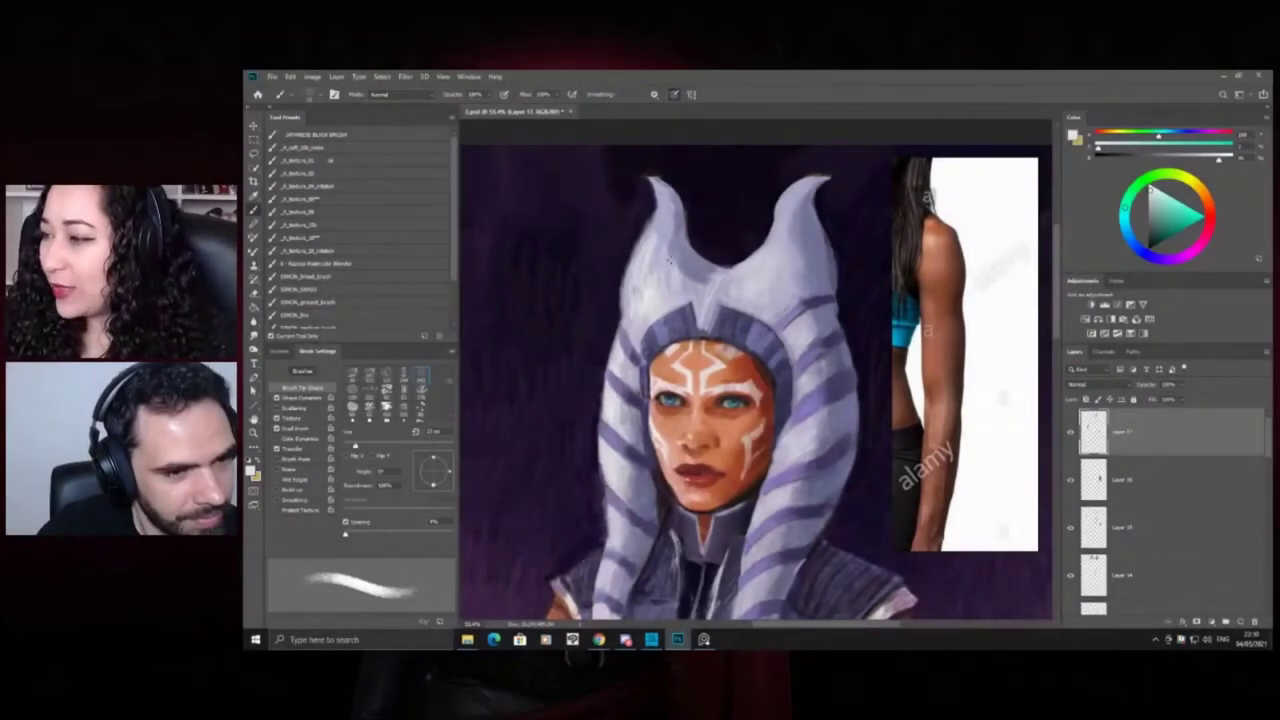
{"action": "left_click_drag", "start_coordinate": [657, 225], "coordinate": [635, 262]}
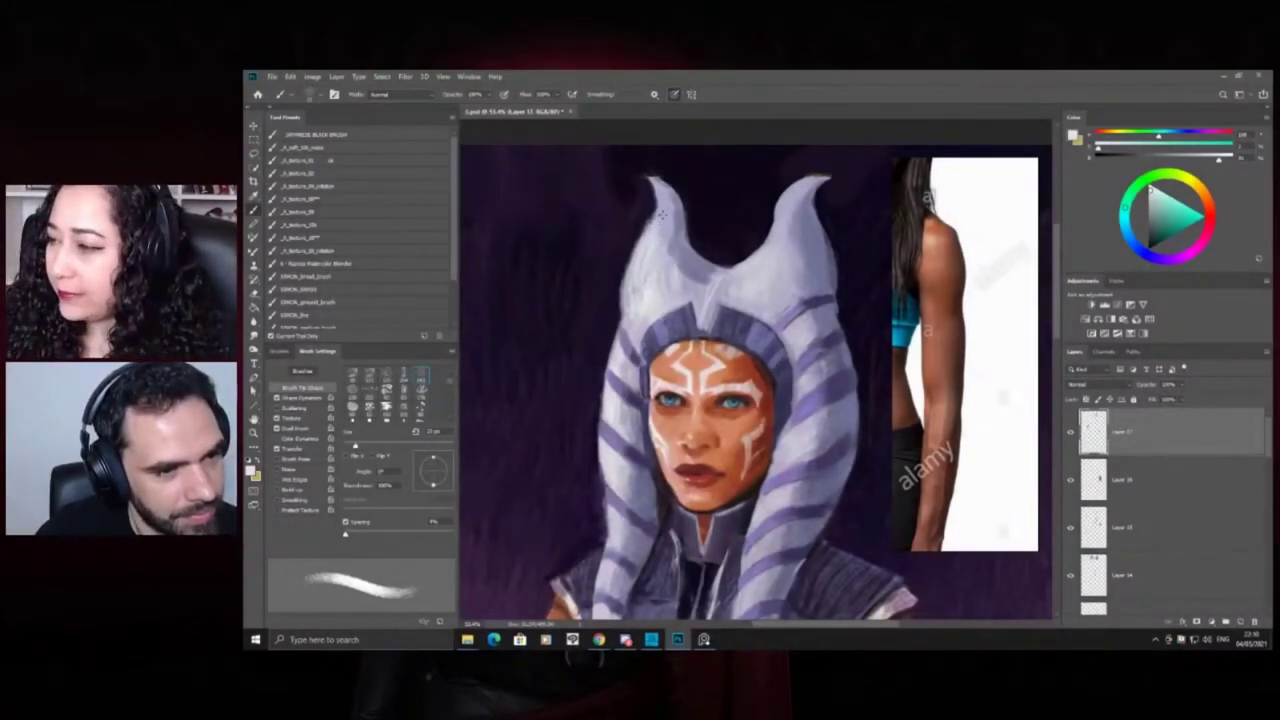
Paint greyish-lavender strokes down the lower end of the left head-tail over the chest
{"action": "key", "text": "z"}
{"action": "left_click_drag", "start_coordinate": [690, 258], "coordinate": [612, 305]}
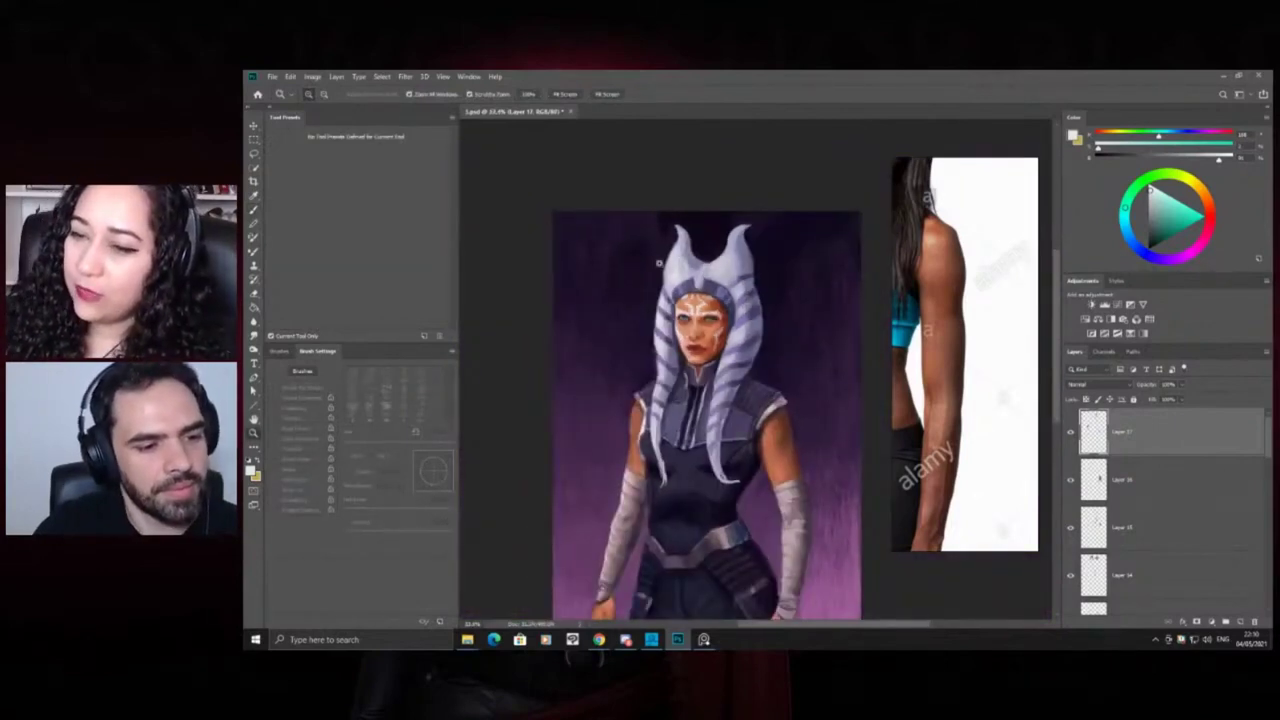
{"action": "left_click_drag", "start_coordinate": [644, 463], "coordinate": [683, 429]}
{"action": "key", "text": "b"}
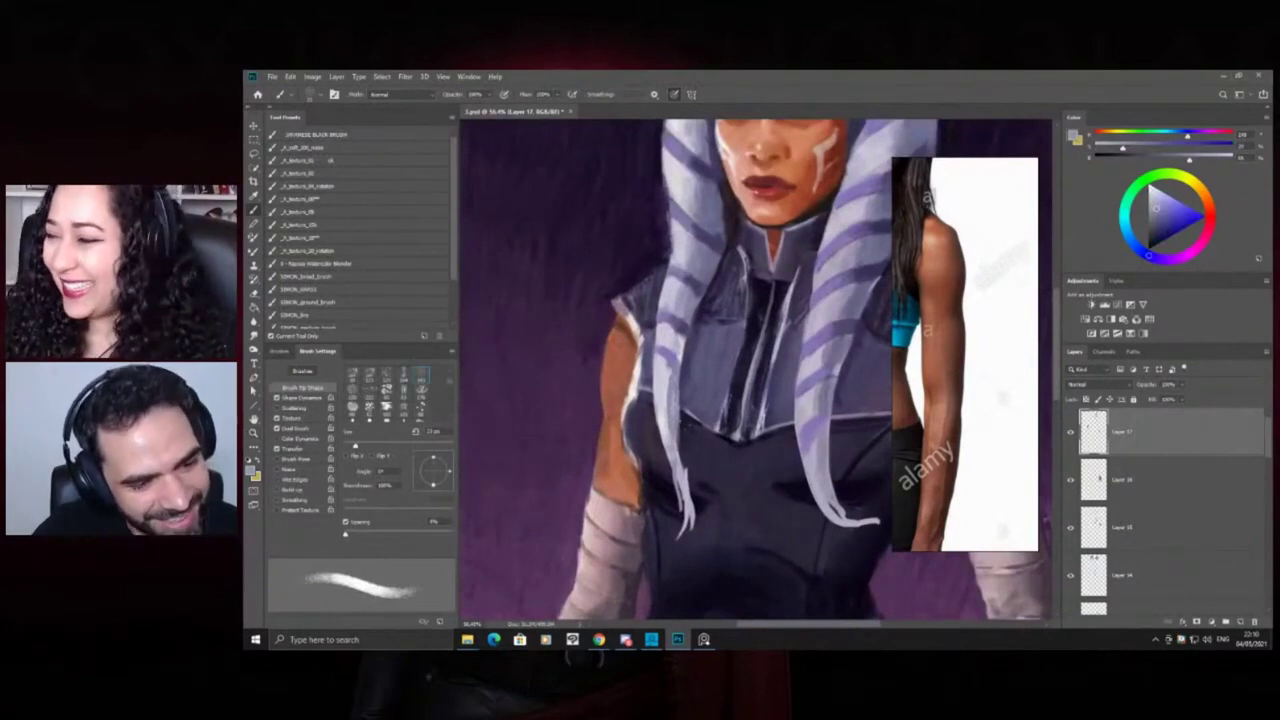
{"action": "left_click_drag", "start_coordinate": [678, 433], "coordinate": [687, 525]}
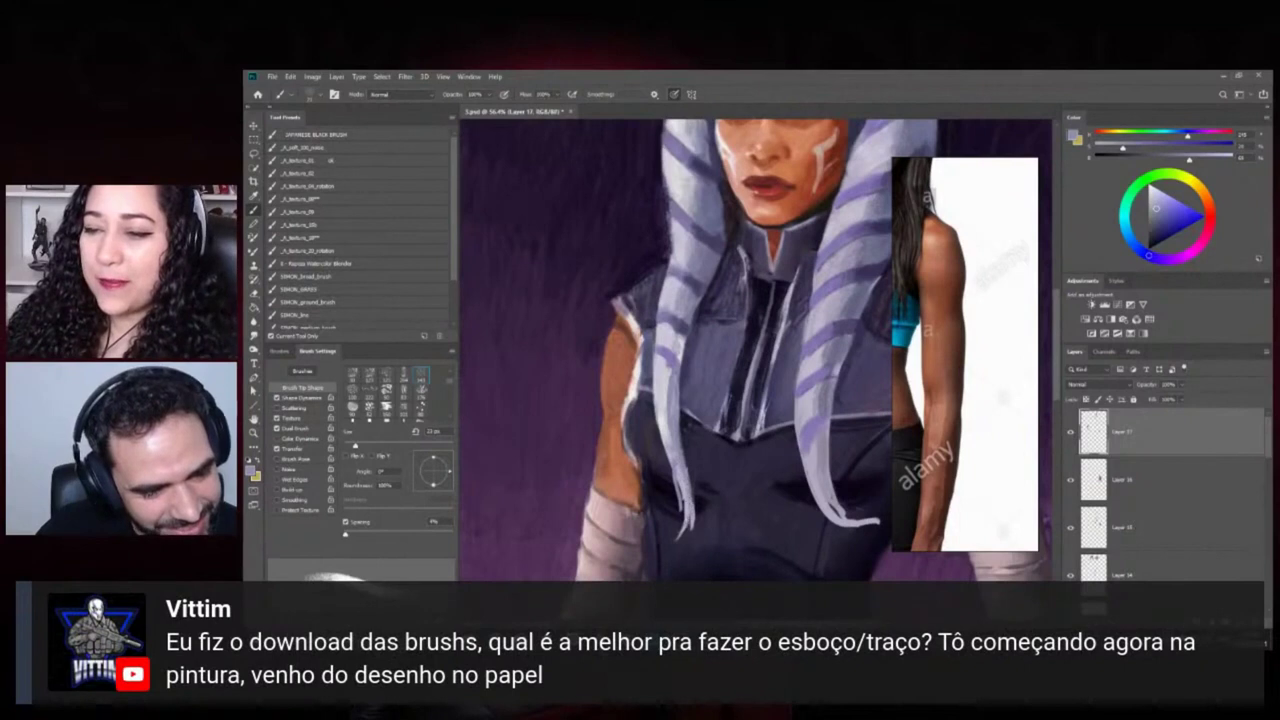
Clean up the edges around the left head-tail's tip with dark navy tones sampled from the tunic
{"action": "left_click", "coordinate": [698, 526], "text": "alt"}
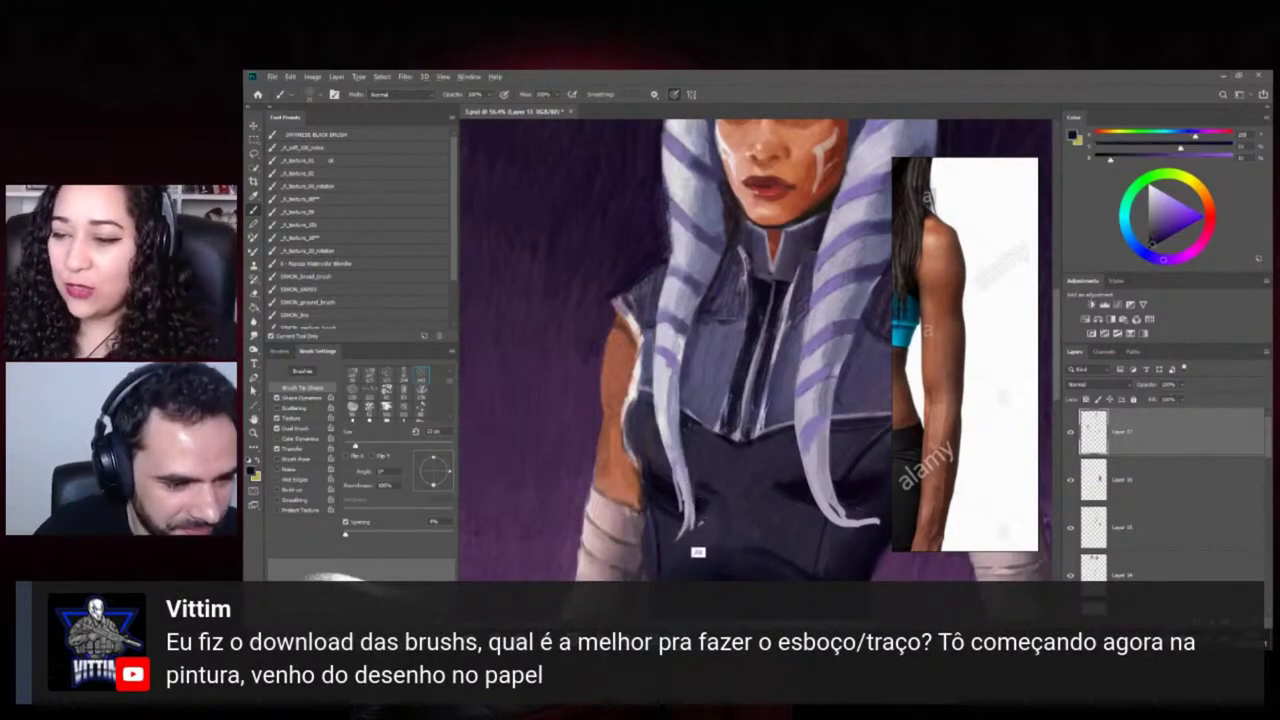
{"action": "left_click_drag", "start_coordinate": [695, 507], "coordinate": [695, 523]}
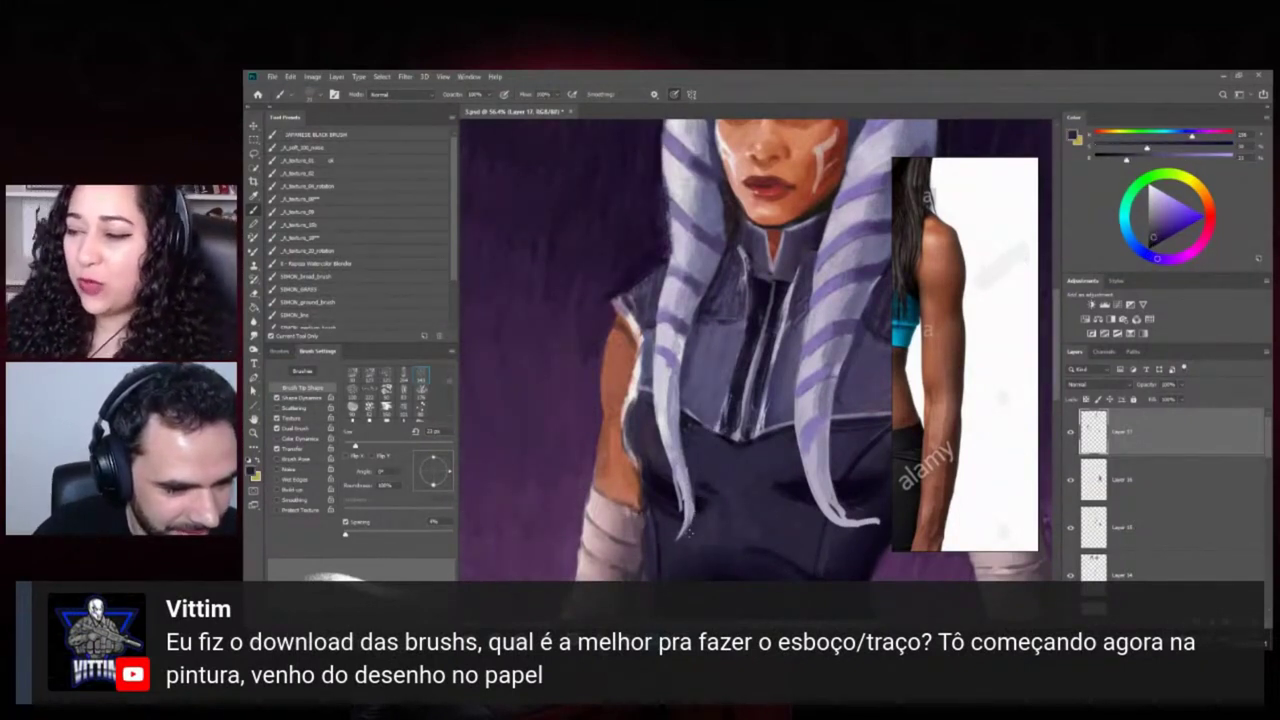
{"action": "left_click", "coordinate": [695, 516], "text": "alt"}
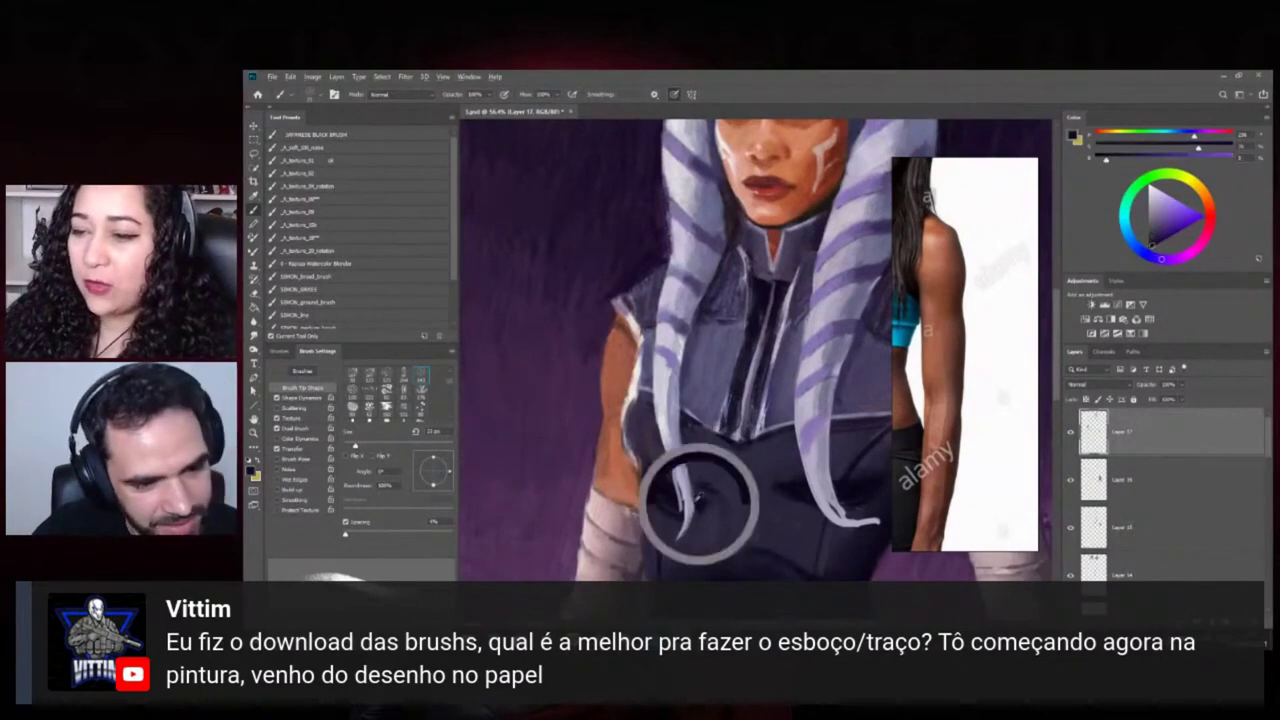
{"action": "left_click", "coordinate": [684, 477], "text": "alt"}
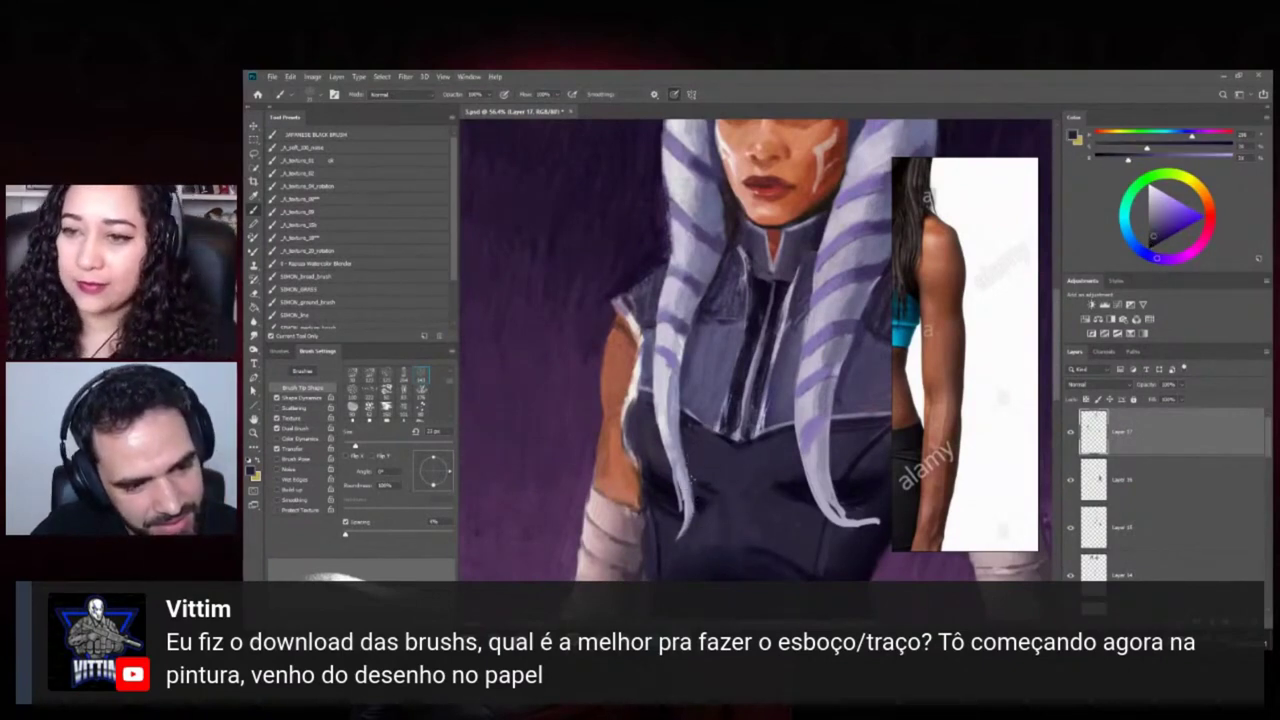
{"action": "left_click", "coordinate": [673, 494], "text": "alt"}
{"action": "left_click_drag", "start_coordinate": [674, 486], "coordinate": [679, 514]}
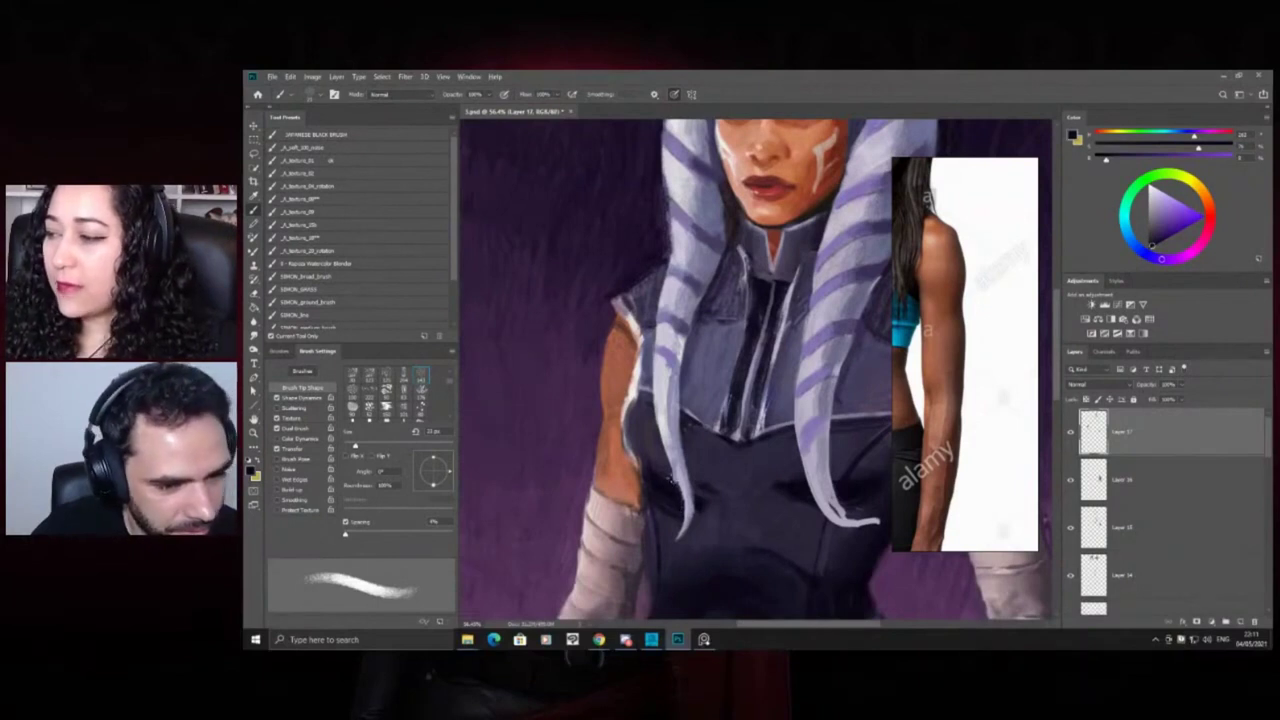
{"action": "left_click", "coordinate": [671, 477], "text": "alt"}
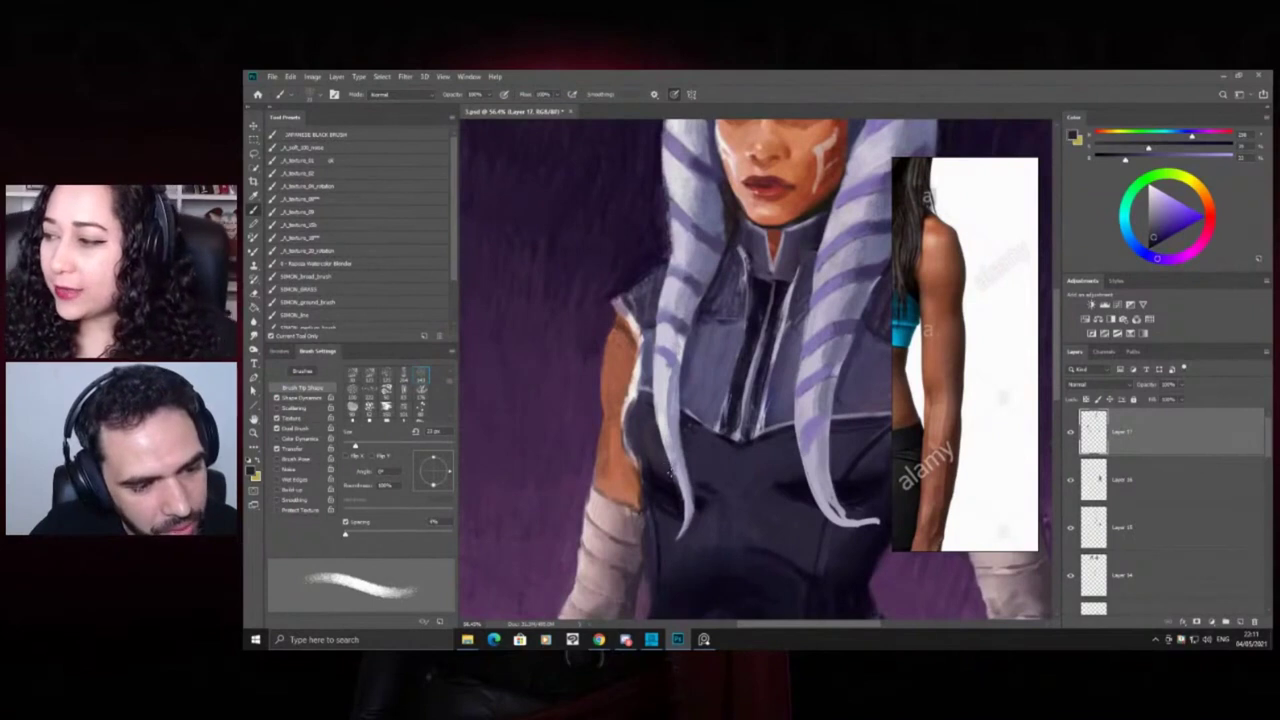
Touch up the left head-tail beside the chest with light grey and lavender tones sampled from it
{"action": "left_click", "coordinate": [659, 454], "text": "alt"}
{"action": "left_click", "coordinate": [661, 423], "text": "alt"}
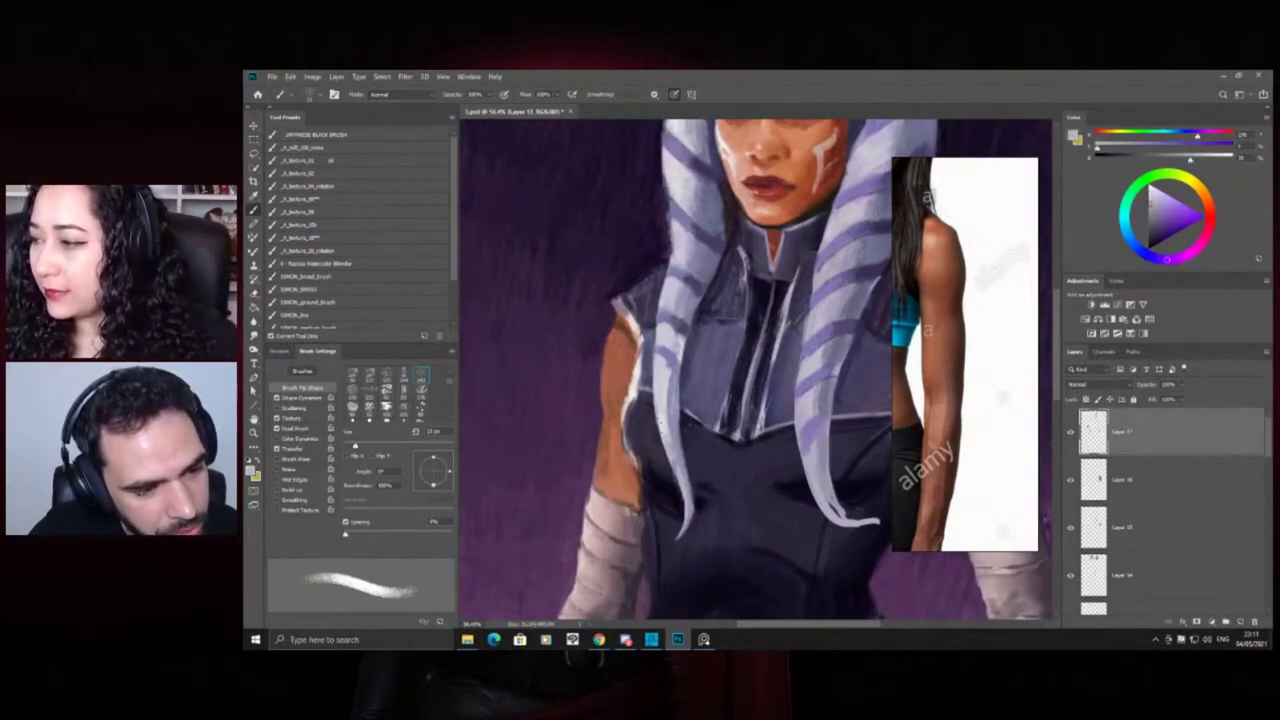
{"action": "mouse_move", "coordinate": [661, 385]}
{"action": "left_mouse_down"}
{"action": "mouse_move", "coordinate": [609, 366]}
{"action": "mouse_move", "coordinate": [679, 392]}
{"action": "left_mouse_up"}
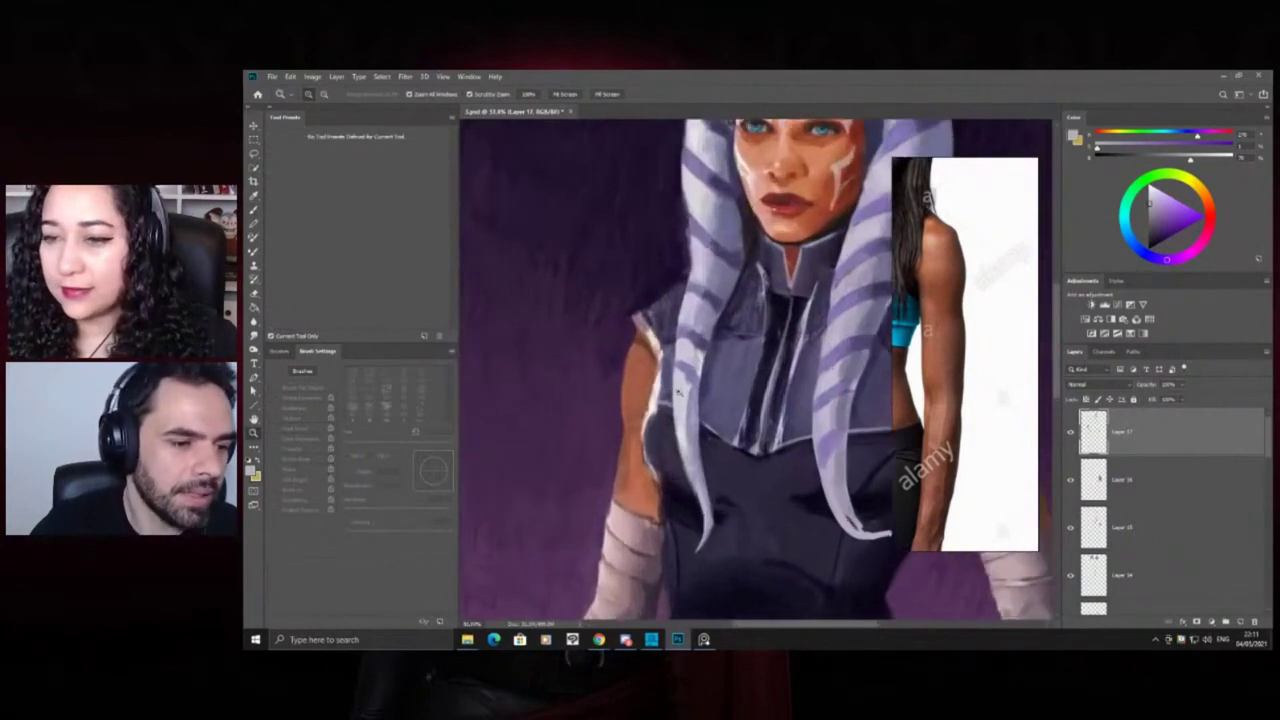
{"action": "key", "text": "b"}
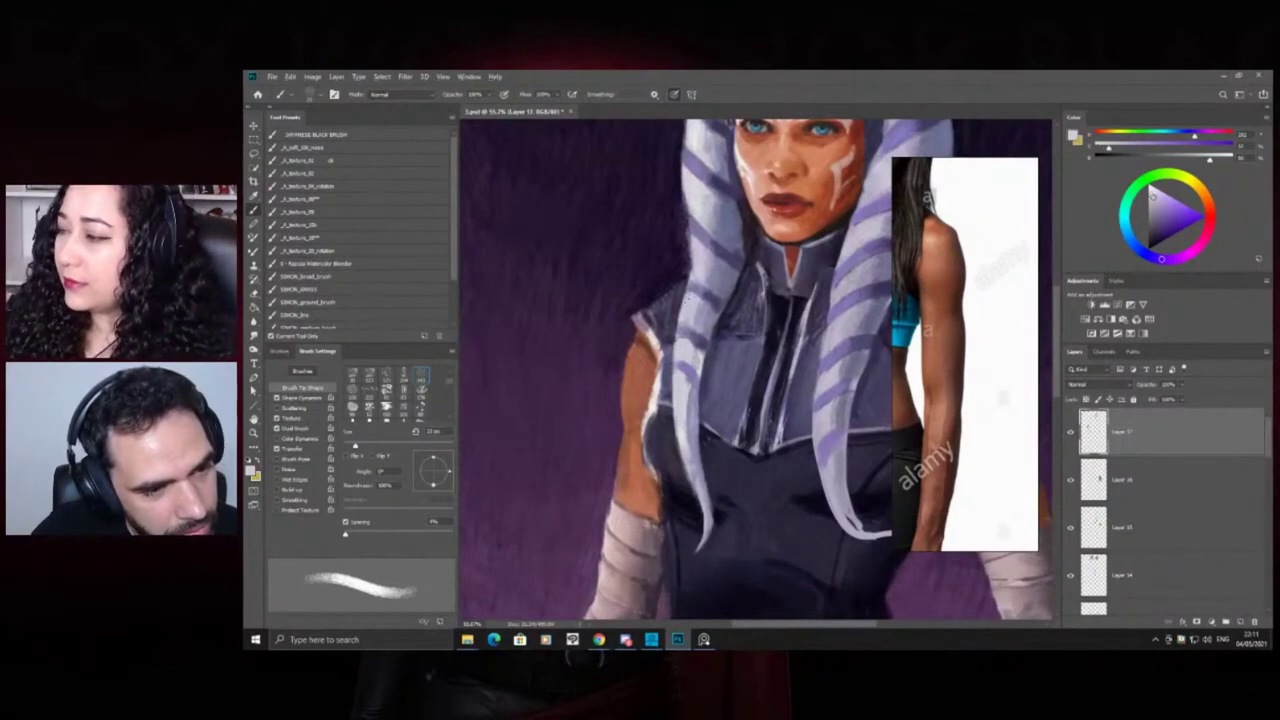
{"action": "left_click", "coordinate": [687, 330], "text": "alt"}
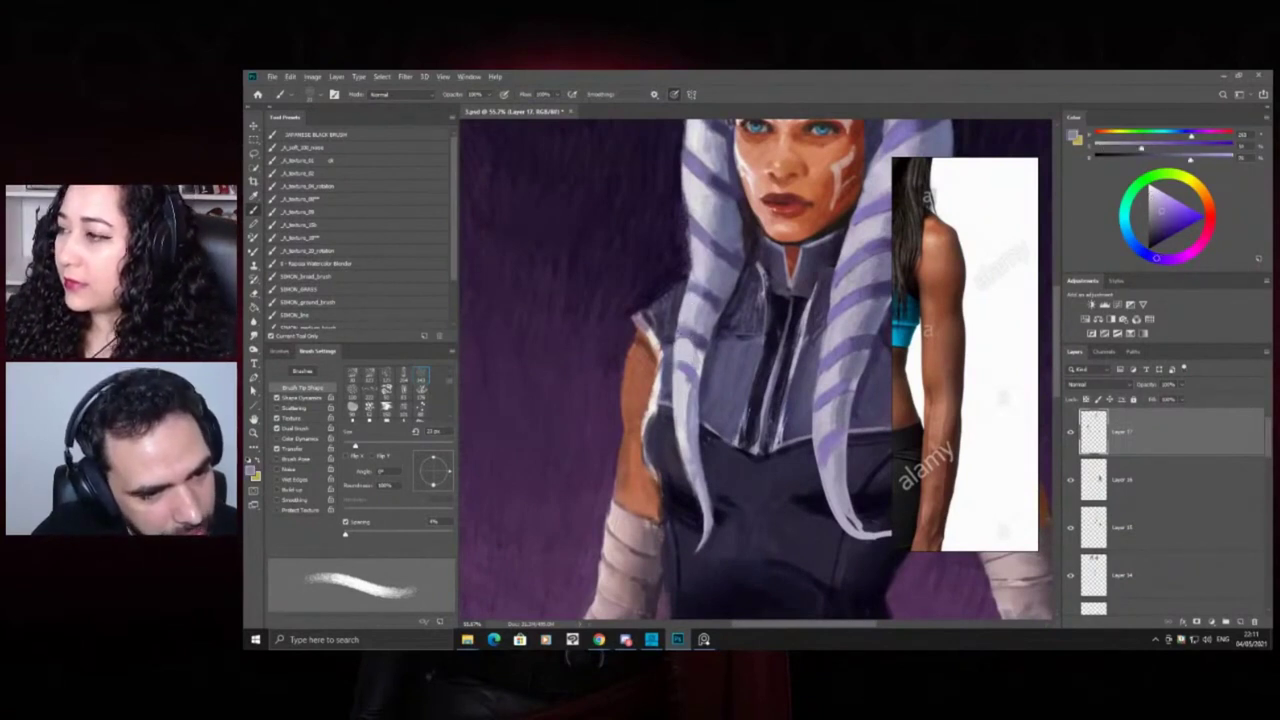
Rework the stripes on the right head-tail with violet tones sampled from the painting
{"action": "left_click_drag", "start_coordinate": [666, 323], "coordinate": [625, 426]}
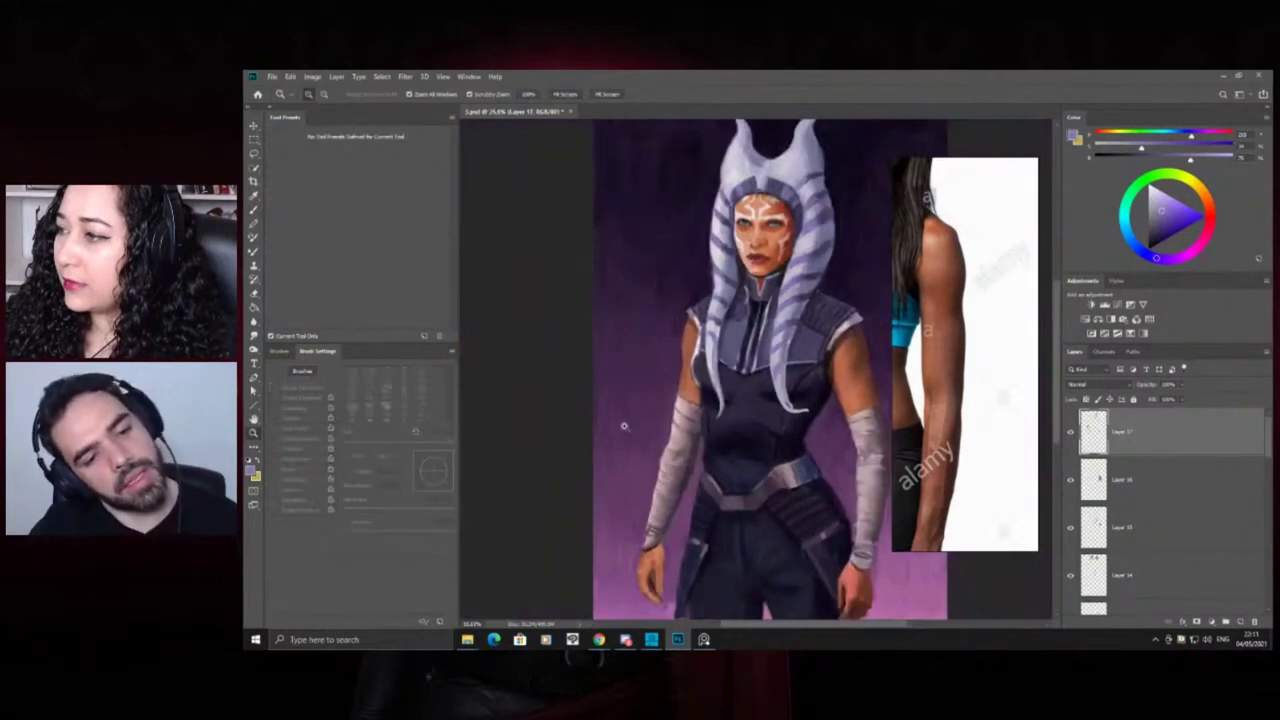
{"action": "left_click_drag", "start_coordinate": [793, 398], "coordinate": [808, 350]}
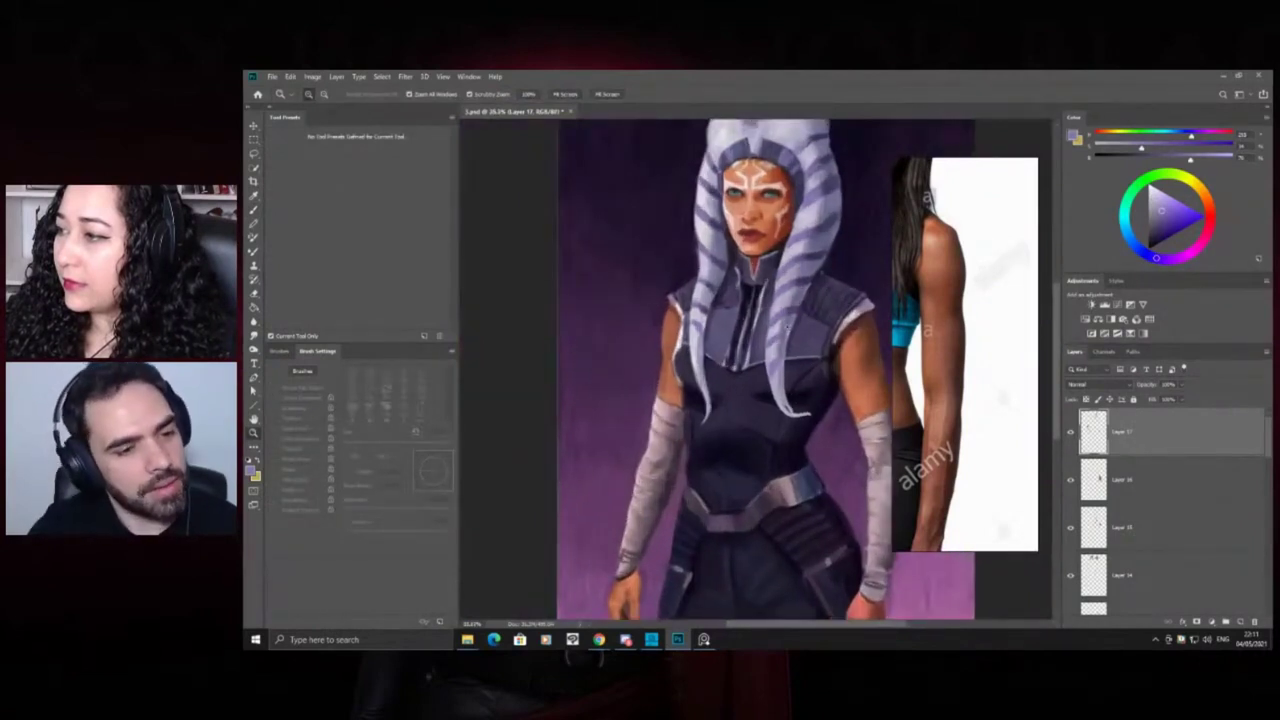
{"action": "left_click_drag", "start_coordinate": [825, 257], "coordinate": [834, 268]}
{"action": "key", "text": "b"}
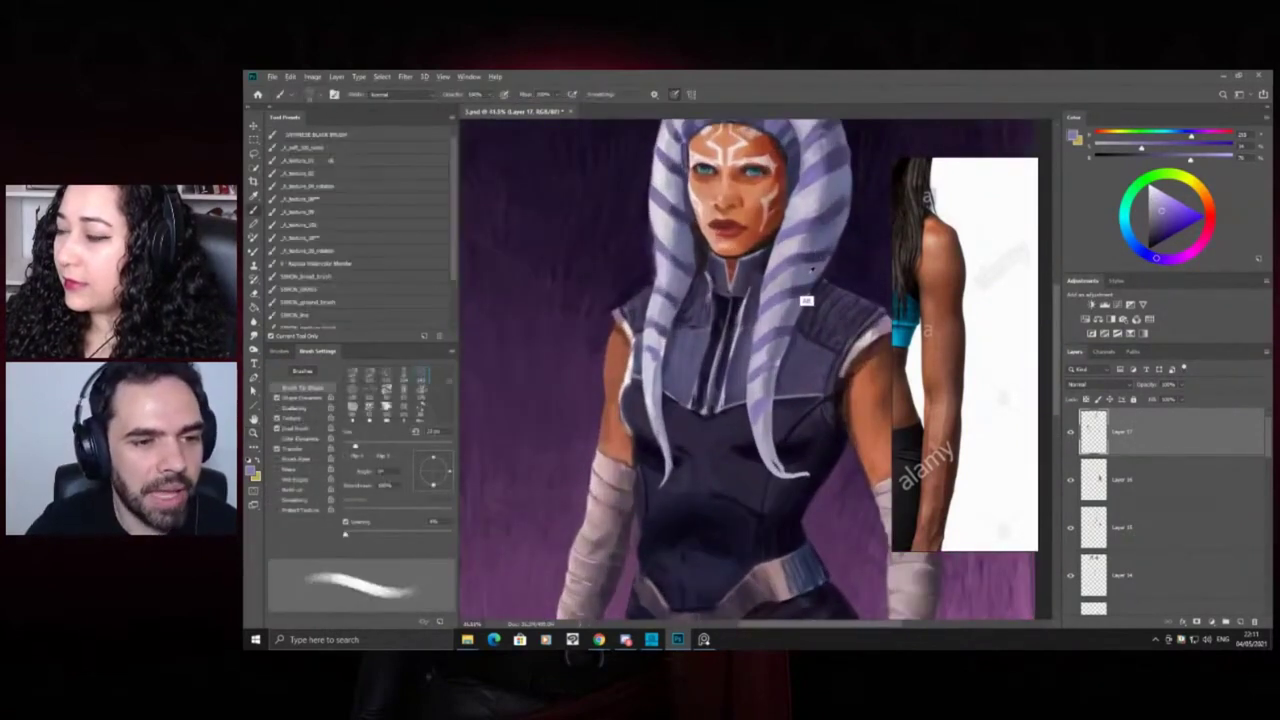
{"action": "left_click", "coordinate": [797, 302], "text": "alt"}
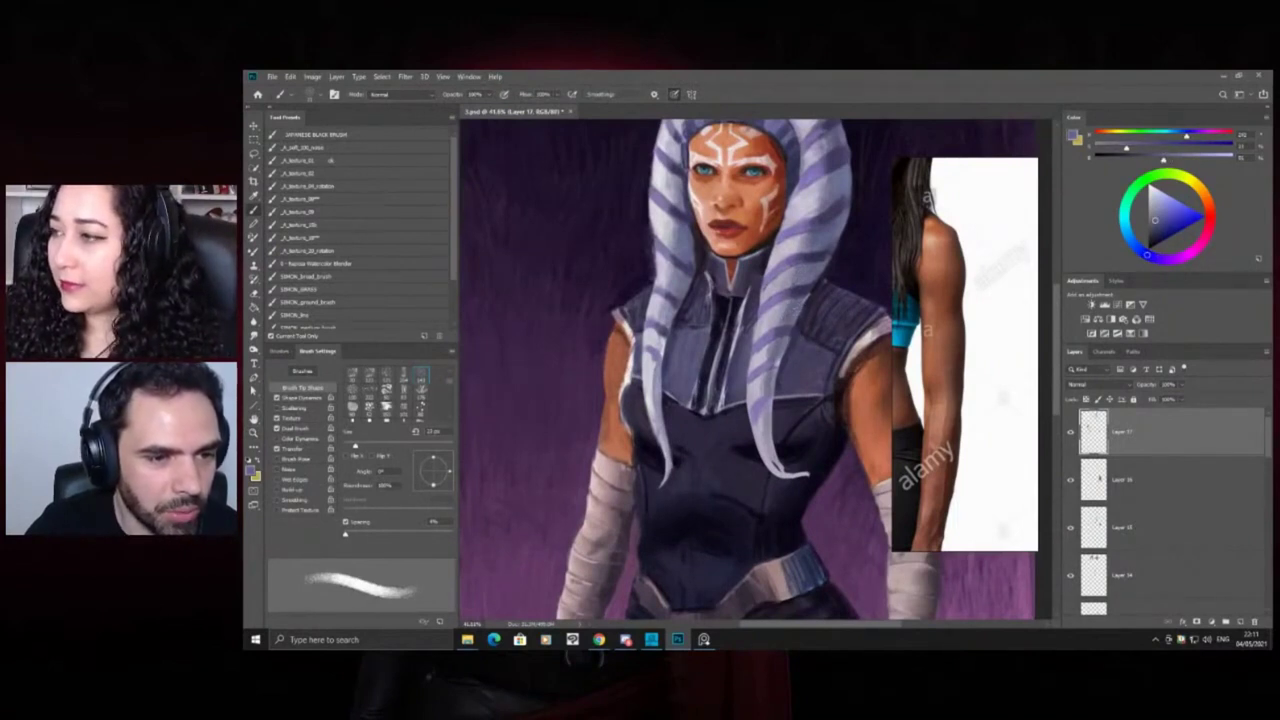
{"action": "left_click", "coordinate": [770, 390], "text": "alt"}
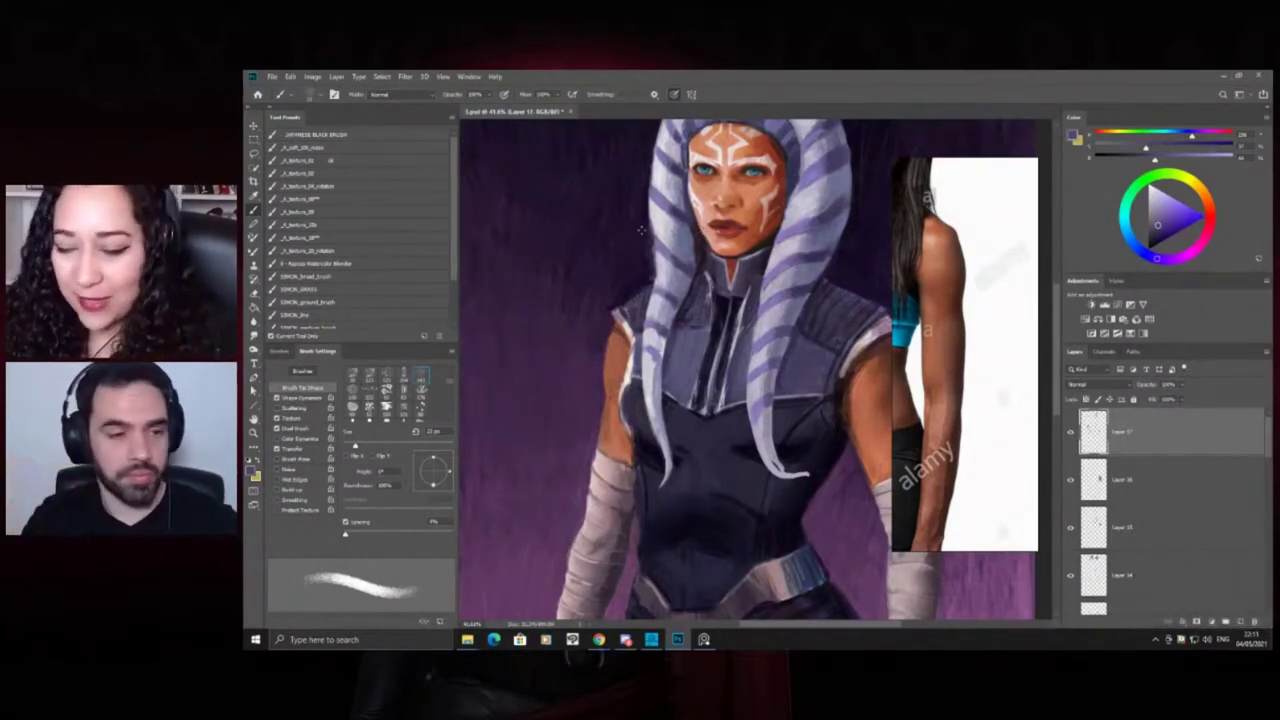
Bring the photo of the red-faced character with striped horns into view on the reference board beside the painting
{"action": "key", "text": "z"}
{"action": "left_click_drag", "start_coordinate": [800, 287], "coordinate": [706, 290]}
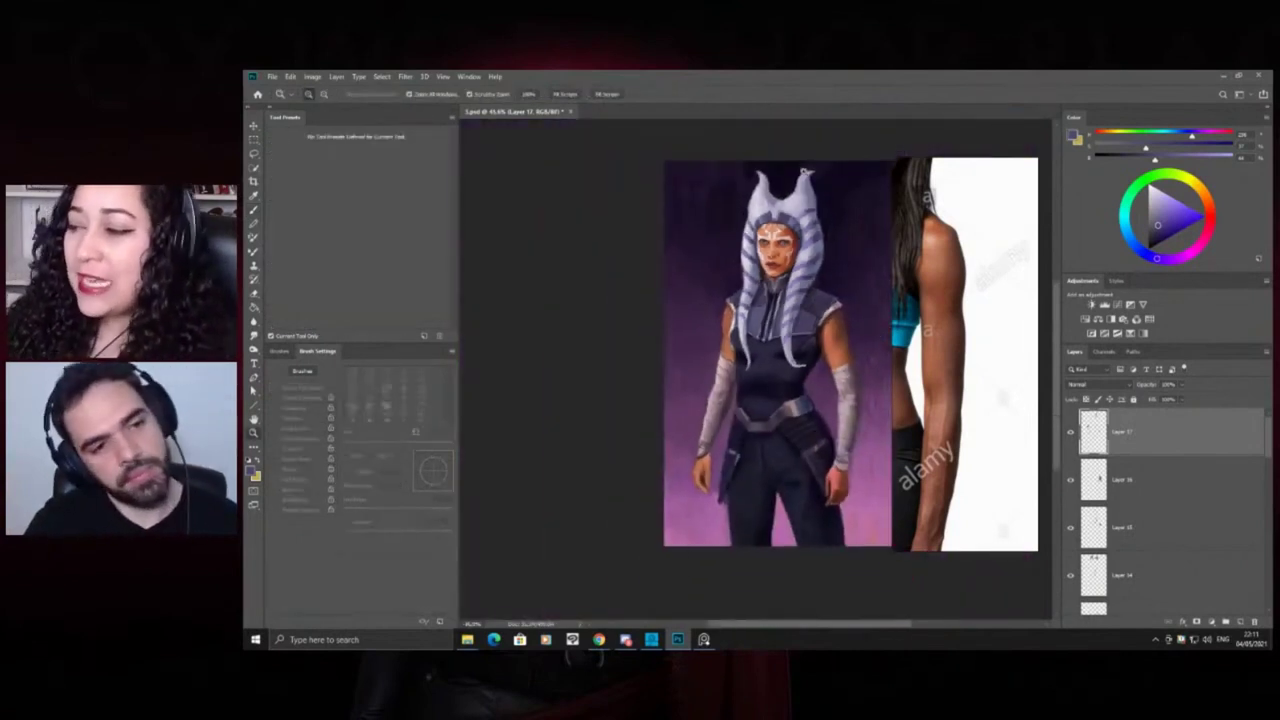
{"action": "left_click", "coordinate": [834, 151]}
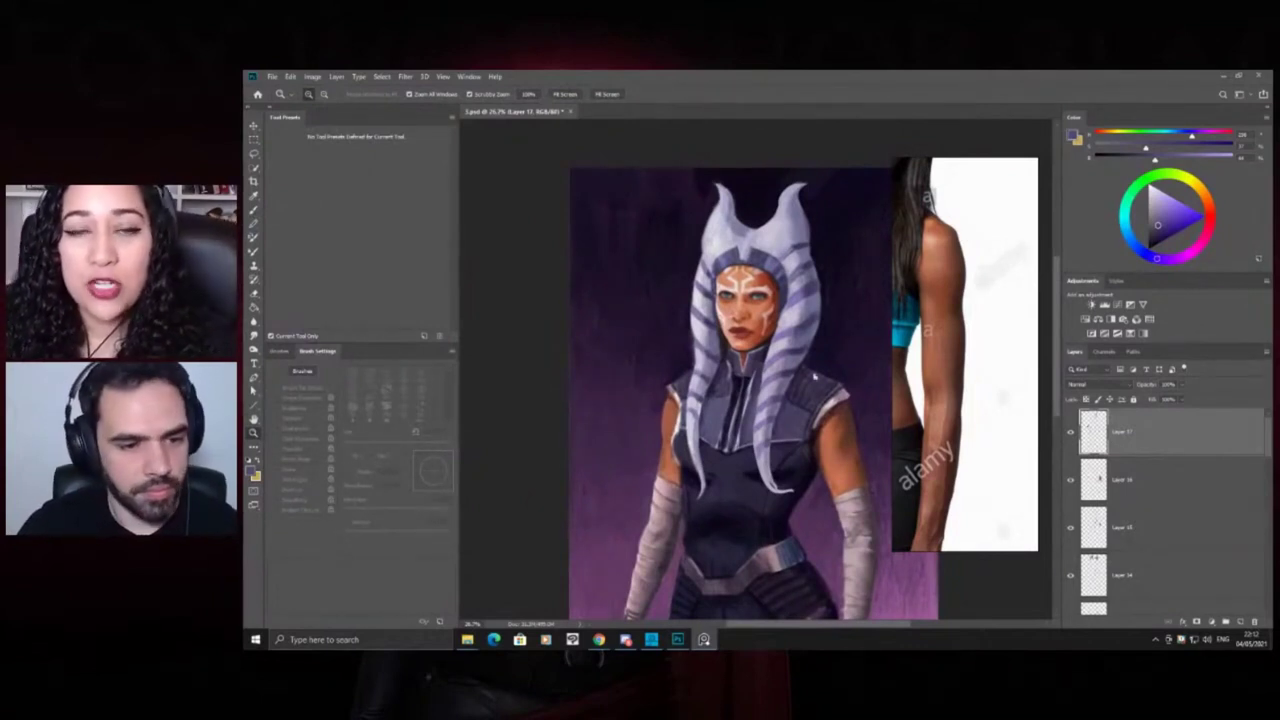
{"action": "scroll", "coordinate": [989, 364], "scroll_direction": "down", "scroll_amount": 5}
{"action": "left_click_drag", "start_coordinate": [955, 295], "coordinate": [1052, 352]}
{"action": "left_click_drag", "start_coordinate": [924, 338], "coordinate": [1059, 338]}
{"action": "scroll", "coordinate": [960, 320], "scroll_direction": "up", "scroll_amount": 4}
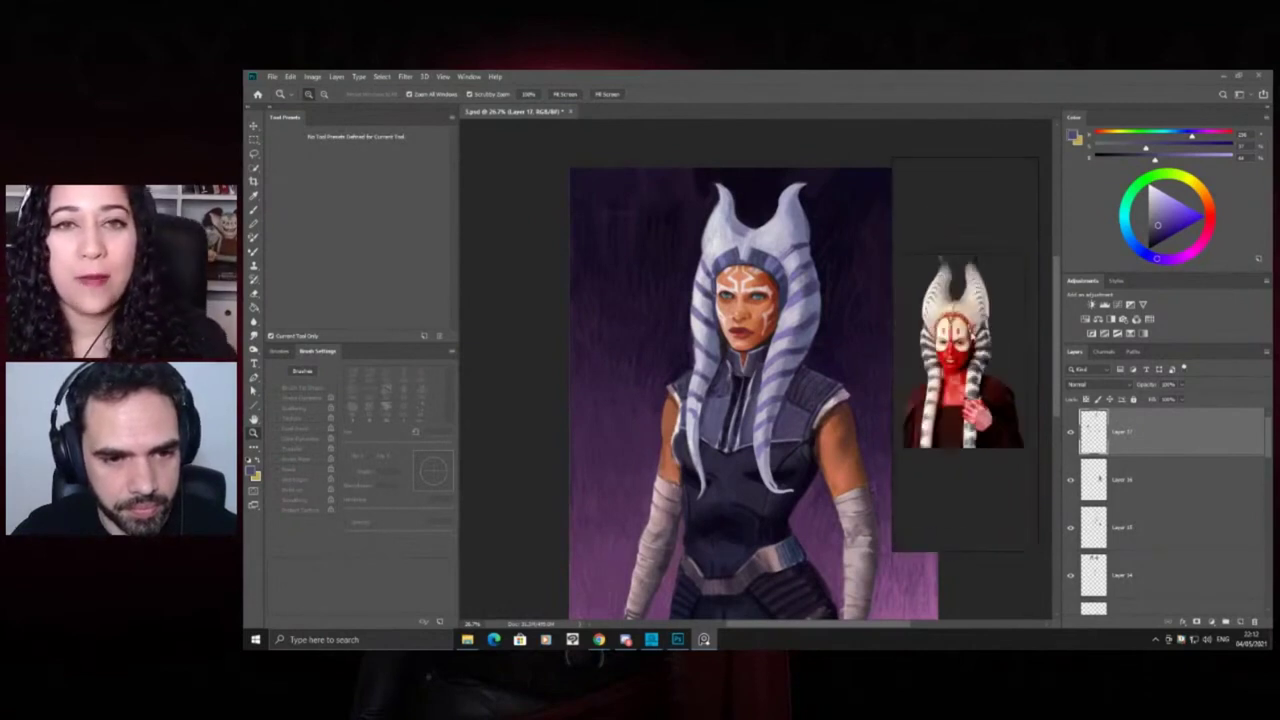
On a new layer, paint dark violet stripes across the right horn above its existing stripe, sampling the stripe's colour
{"action": "left_click", "coordinate": [761, 226]}
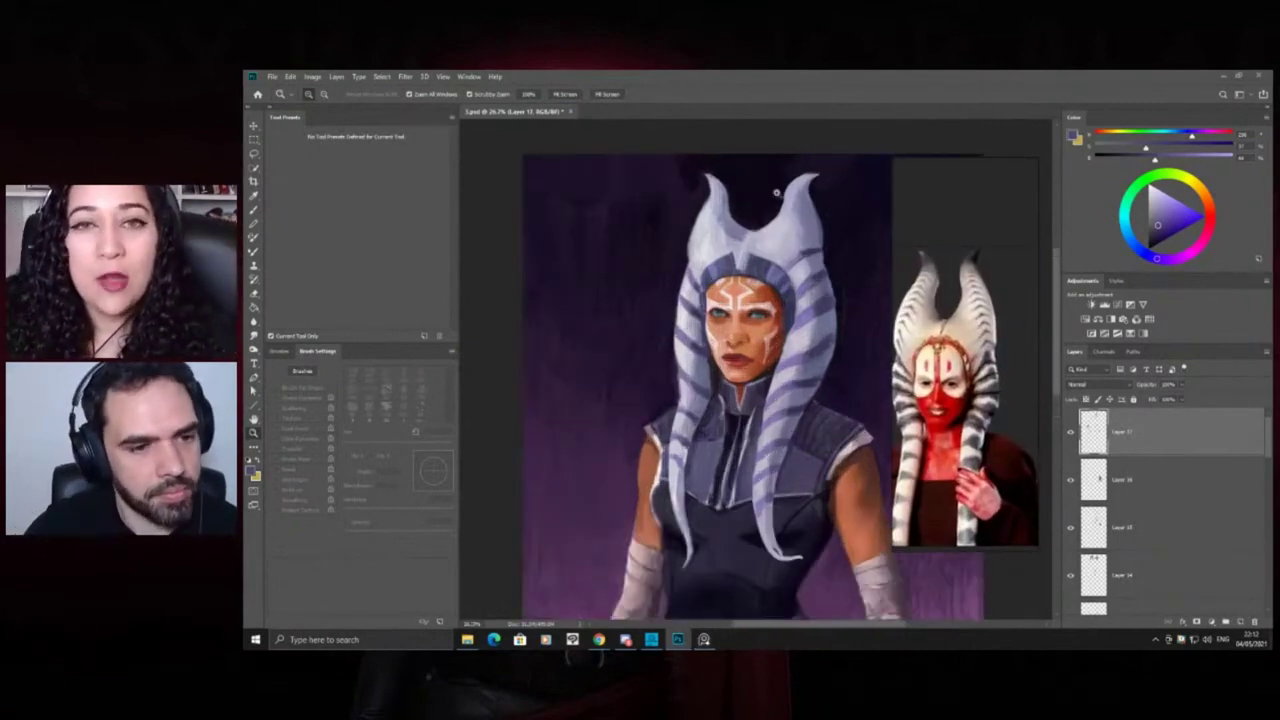
{"action": "left_click", "coordinate": [761, 226]}
{"action": "left_click", "coordinate": [1240, 622]}
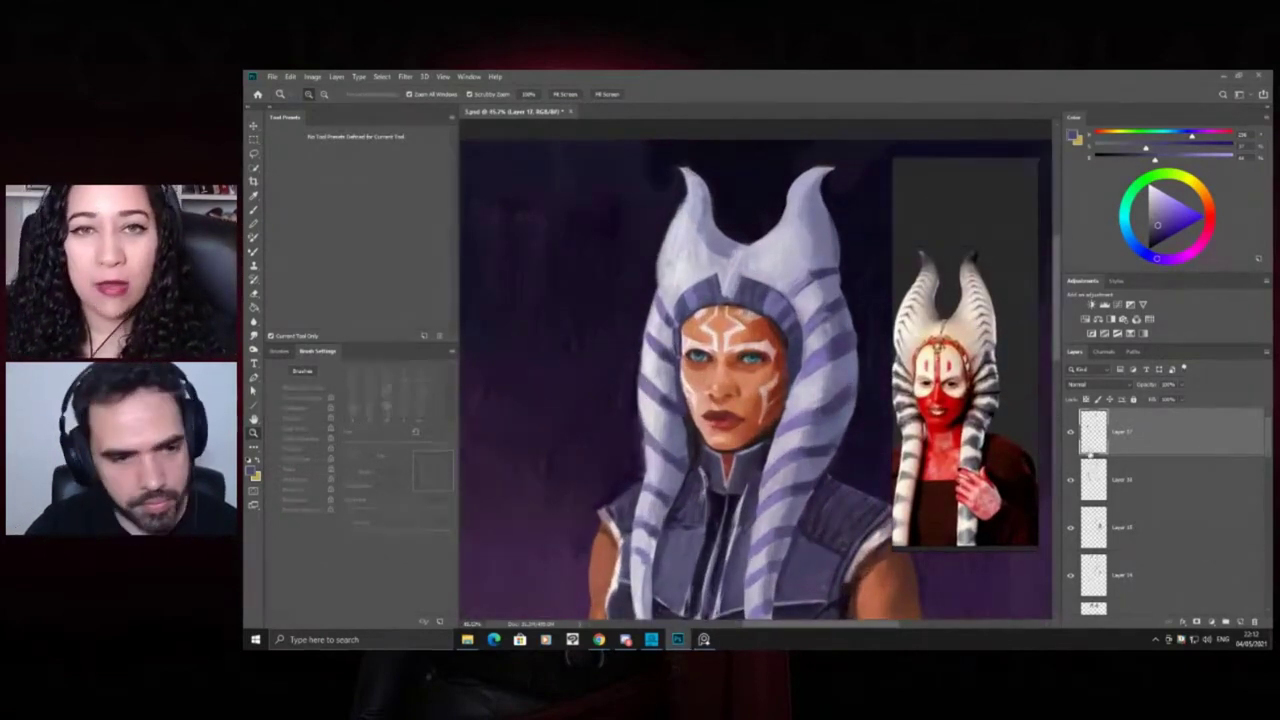
{"action": "key", "text": "b"}
{"action": "left_click", "coordinate": [815, 328], "text": "alt"}
{"action": "left_click_drag", "start_coordinate": [808, 260], "coordinate": [847, 262]}
{"action": "left_click", "coordinate": [802, 294], "text": "alt"}
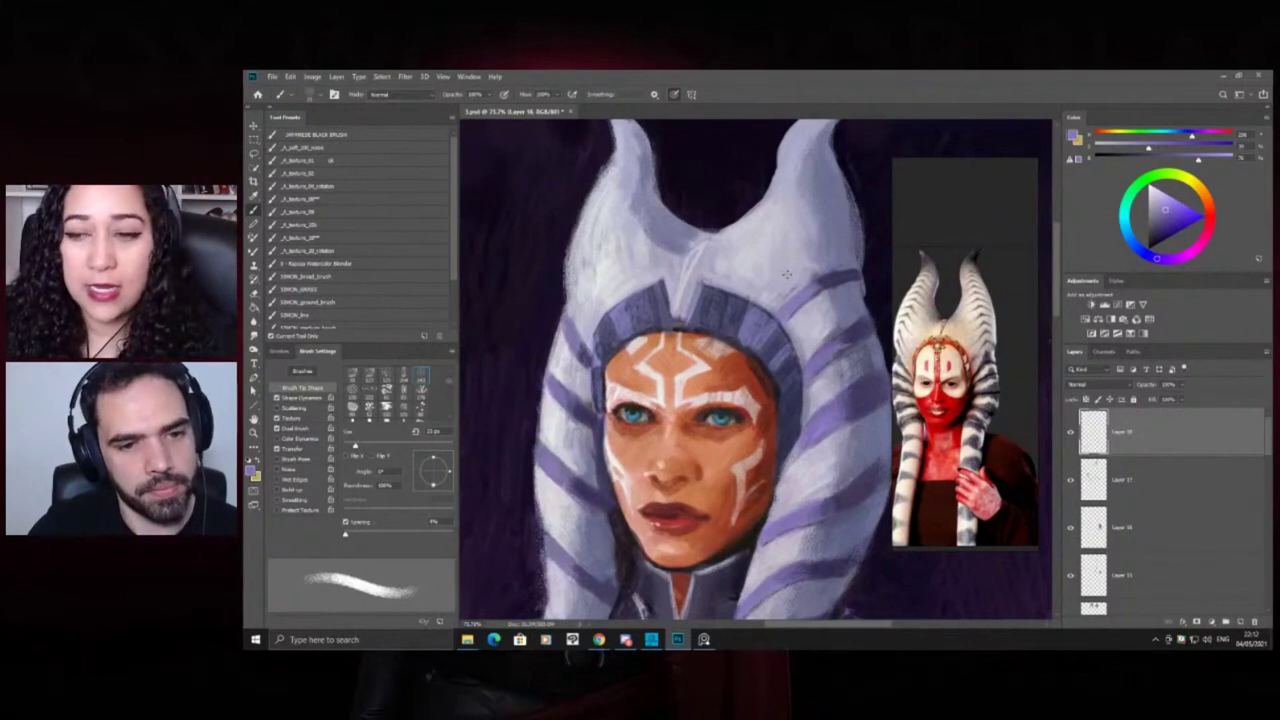
{"action": "left_click", "coordinate": [838, 278], "text": "alt"}
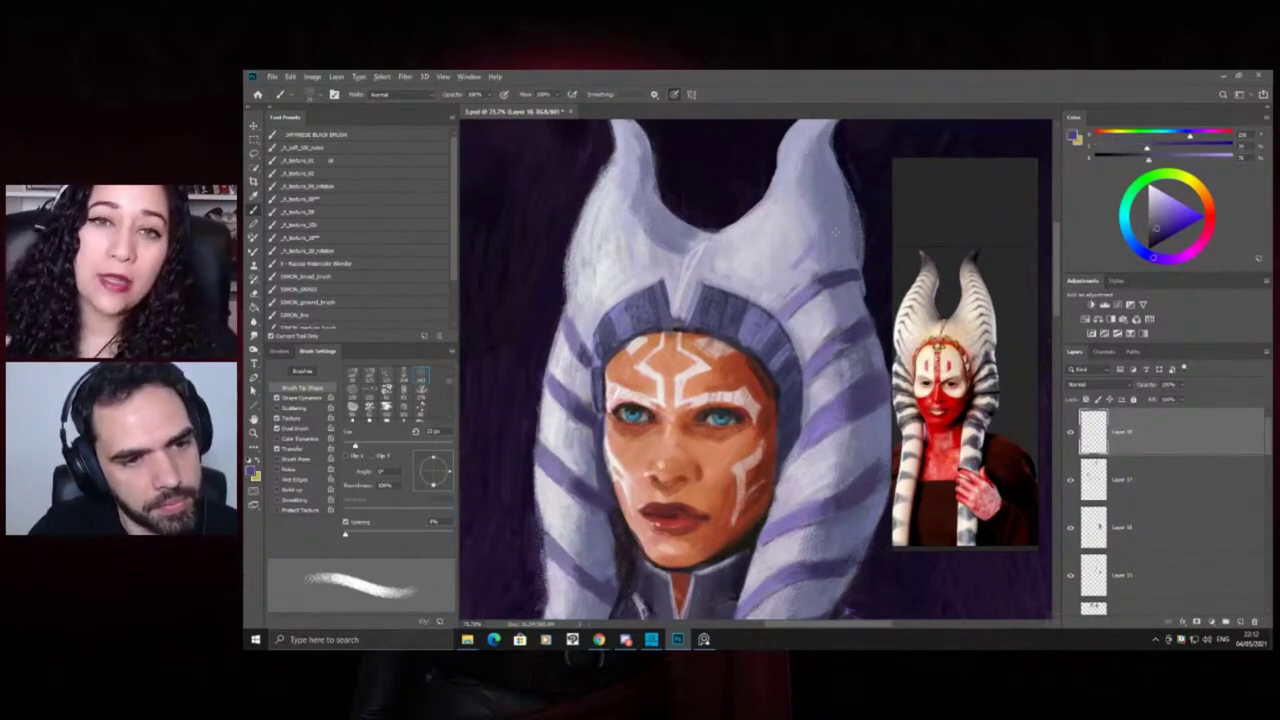
{"action": "left_click_drag", "start_coordinate": [835, 232], "coordinate": [771, 282]}
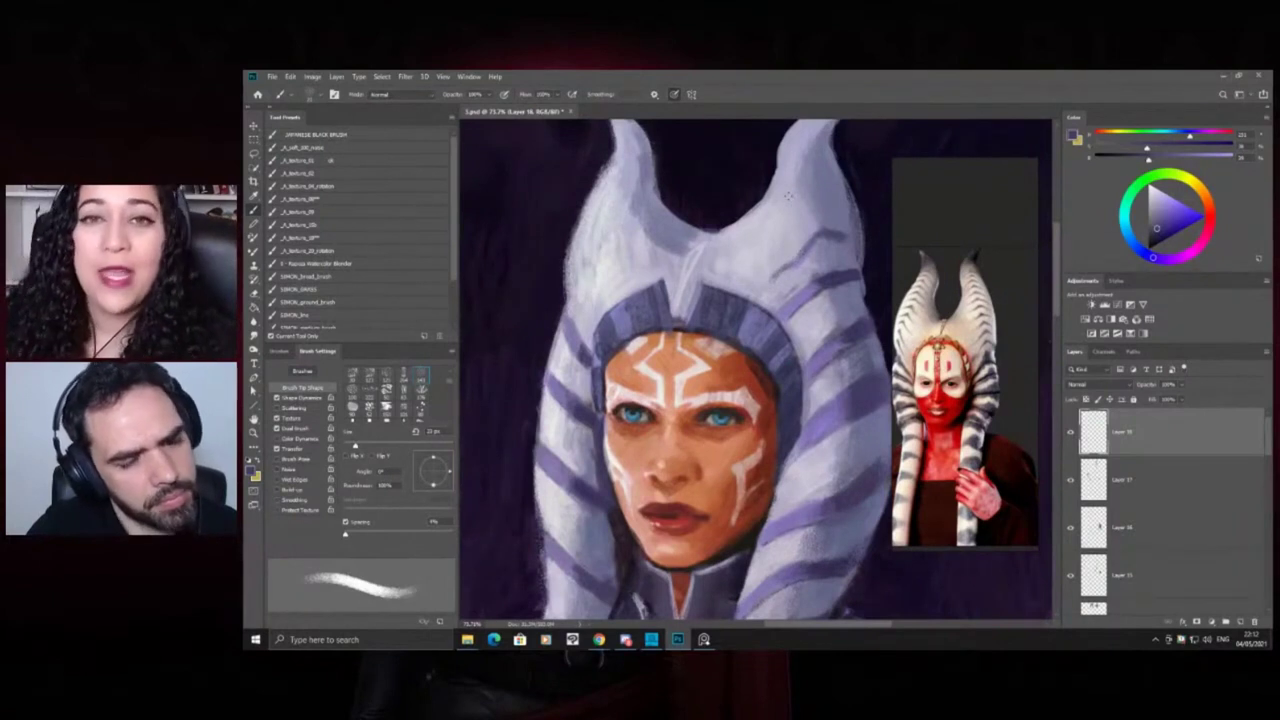
{"action": "mouse_move", "coordinate": [830, 201]}
{"action": "left_mouse_down"}
{"action": "mouse_move", "coordinate": [812, 196]}
{"action": "mouse_move", "coordinate": [781, 226]}
{"action": "left_mouse_up"}
Extend the right horn's stripe pattern with a deeper blue-violet sampled from the lower stripes
{"action": "key", "text": "z"}
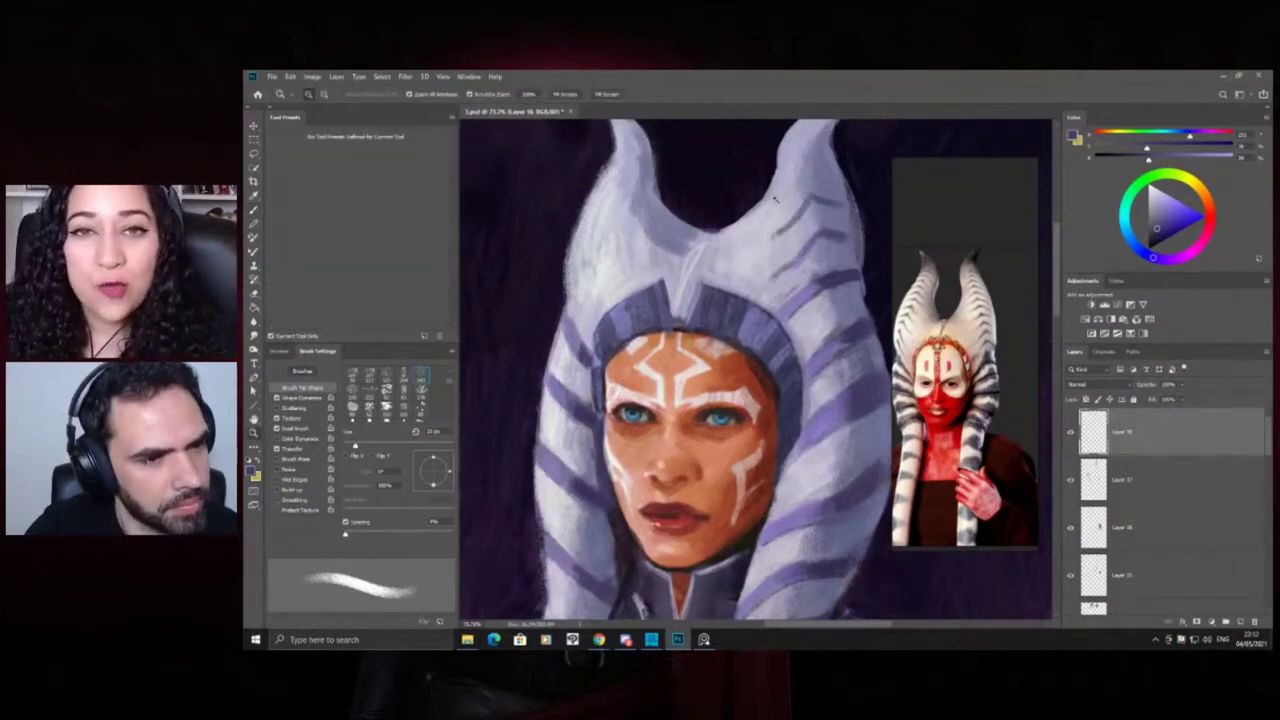
{"action": "key", "text": "ctrl+0"}
{"action": "mouse_move", "coordinate": [694, 202]}
{"action": "left_mouse_down"}
{"action": "mouse_move", "coordinate": [789, 134]}
{"action": "mouse_move", "coordinate": [808, 209]}
{"action": "mouse_move", "coordinate": [720, 317]}
{"action": "mouse_move", "coordinate": [760, 366]}
{"action": "left_mouse_up"}
{"action": "key", "text": "space"}
{"action": "mouse_move", "coordinate": [746, 386]}
{"action": "left_mouse_down"}
{"action": "mouse_move", "coordinate": [766, 217]}
{"action": "mouse_move", "coordinate": [766, 230]}
{"action": "mouse_move", "coordinate": [806, 245]}
{"action": "left_mouse_up"}
{"action": "key", "text": "b"}
{"action": "left_click", "coordinate": [757, 349], "text": "alt"}
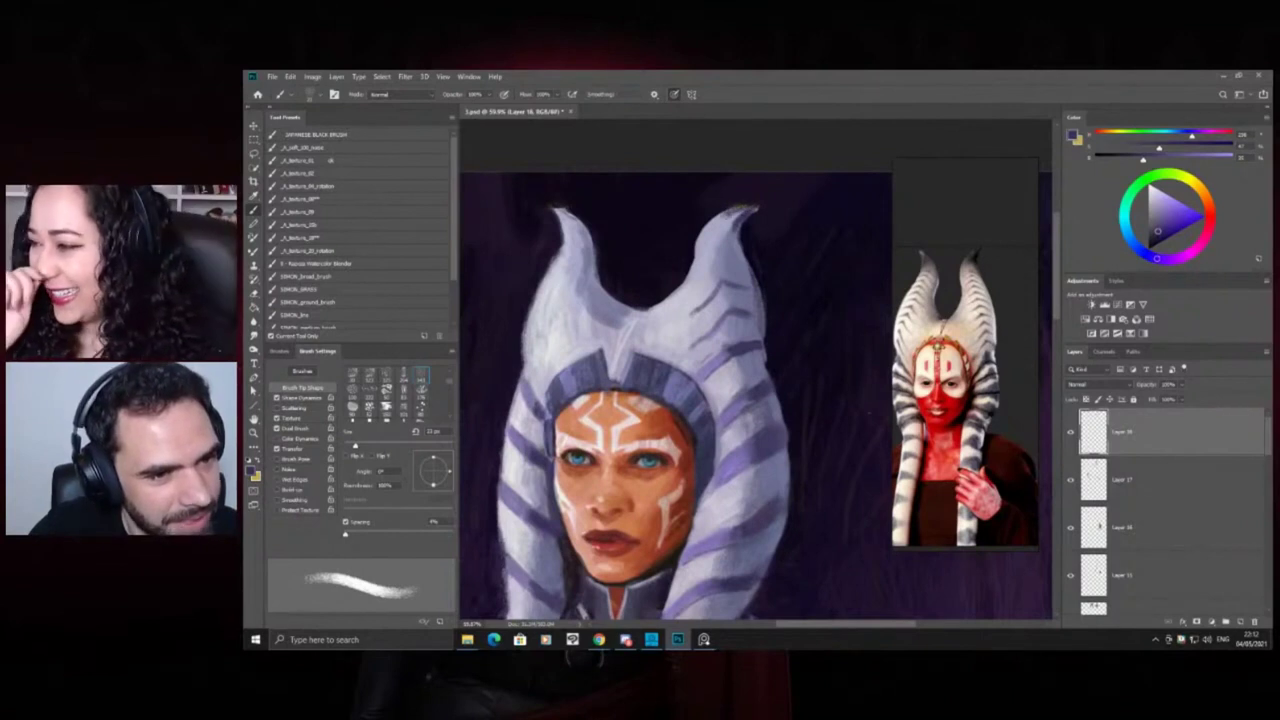
Browse the brush preset folders for a suitable brush, including the Black Fox Studio set
{"action": "key", "text": "z"}
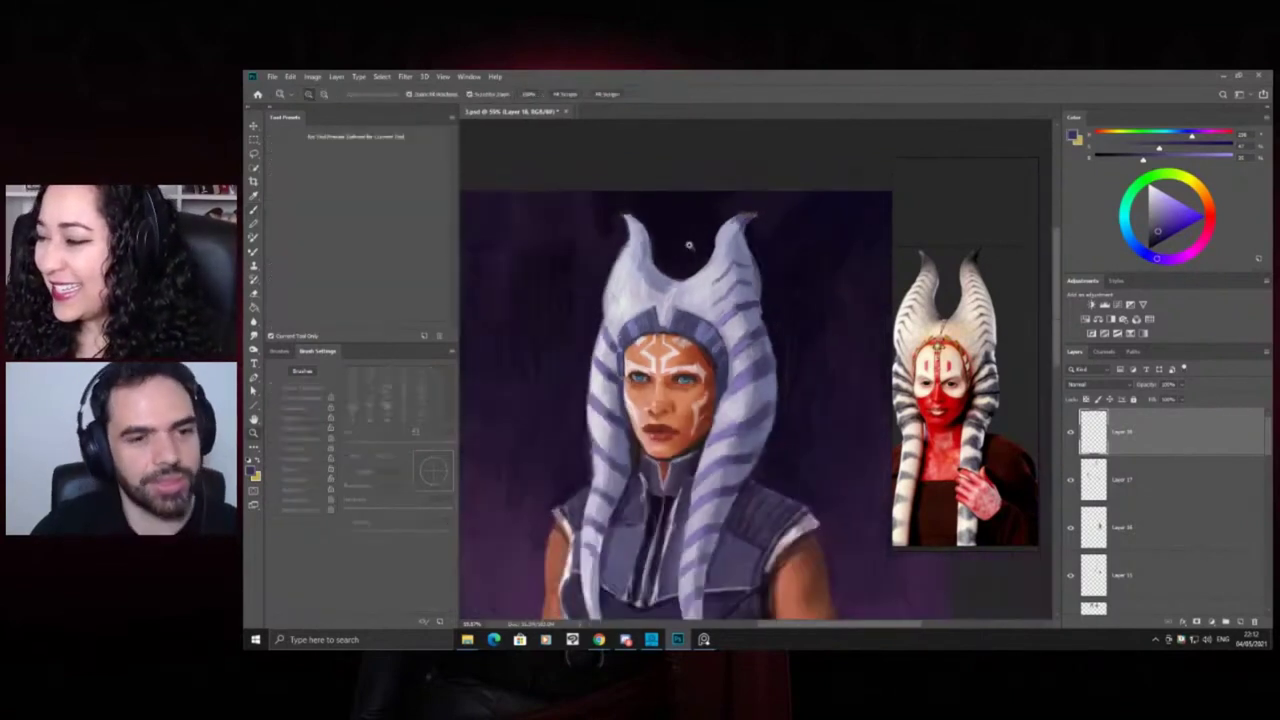
{"action": "left_click", "coordinate": [695, 251], "text": "alt"}
{"action": "left_click", "coordinate": [634, 200], "text": "alt"}
{"action": "left_click", "coordinate": [652, 205]}
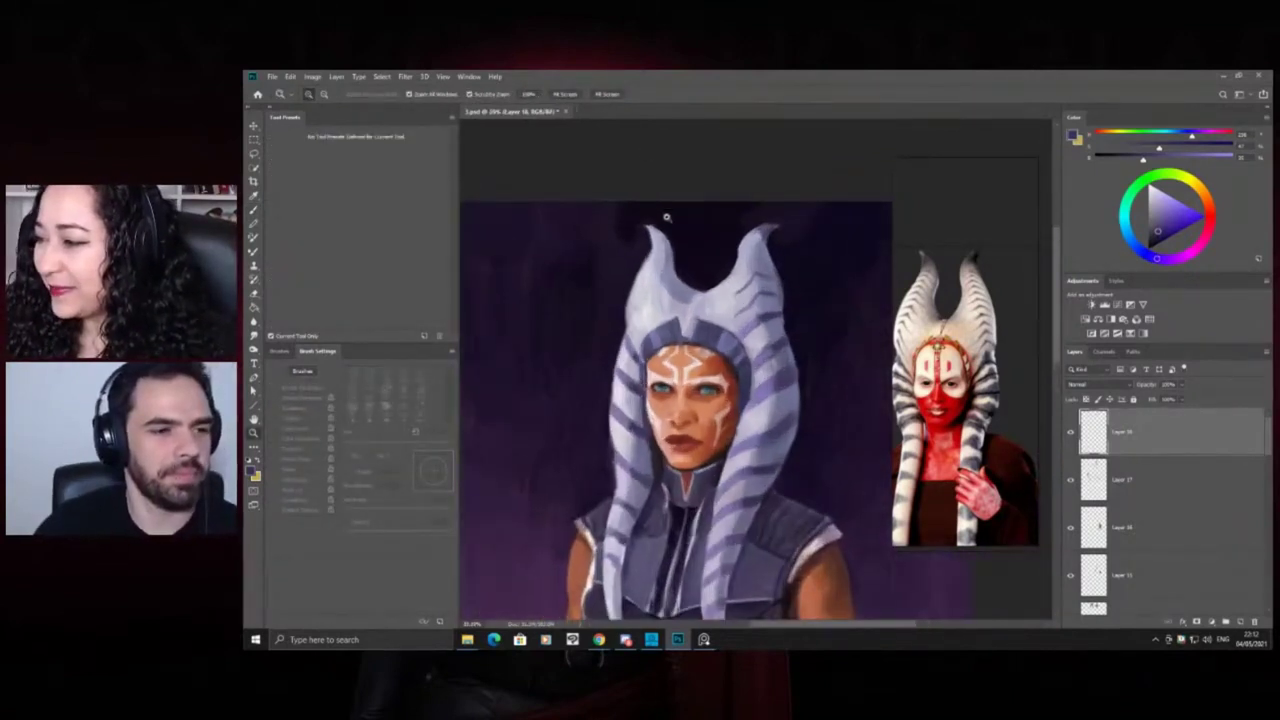
{"action": "left_click", "coordinate": [670, 232]}
{"action": "key", "text": "b"}
{"action": "right_click", "coordinate": [692, 248]}
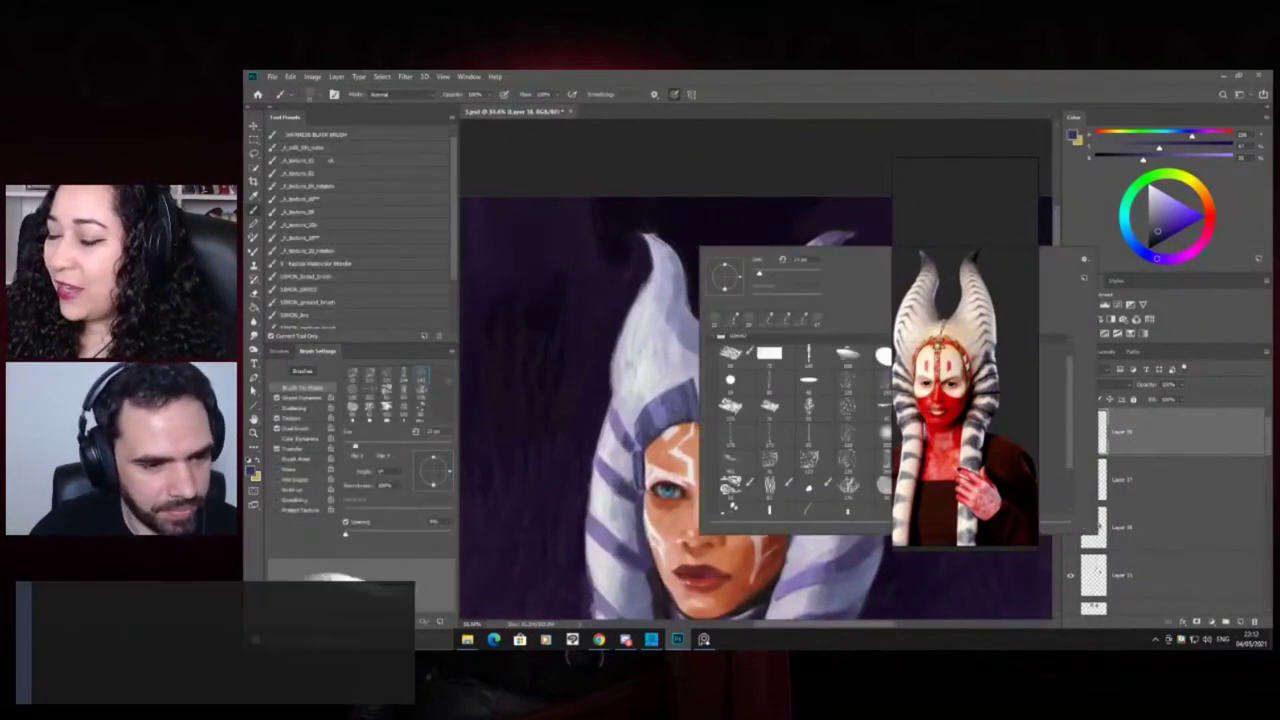
{"action": "right_click", "coordinate": [771, 364]}
{"action": "left_click", "coordinate": [602, 320]}
{"action": "right_click", "coordinate": [689, 327]}
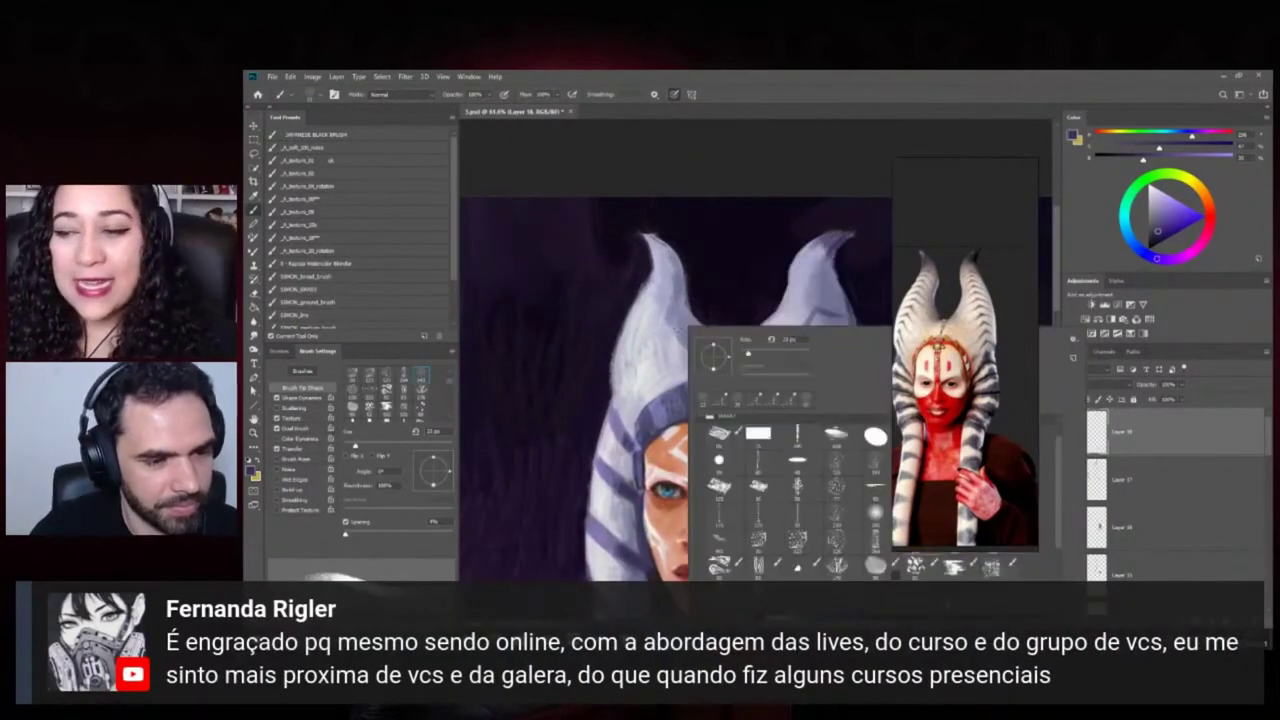
{"action": "left_click_drag", "start_coordinate": [1060, 440], "coordinate": [1058, 429]}
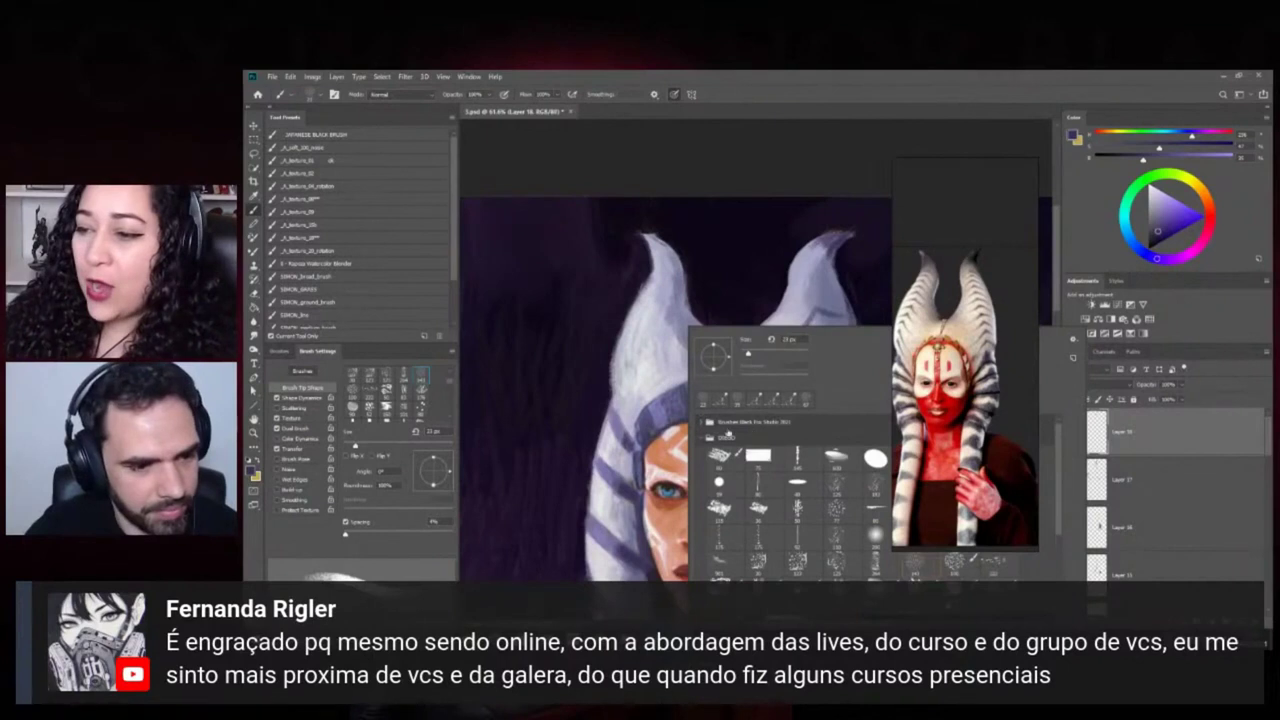
{"action": "left_click", "coordinate": [702, 424]}
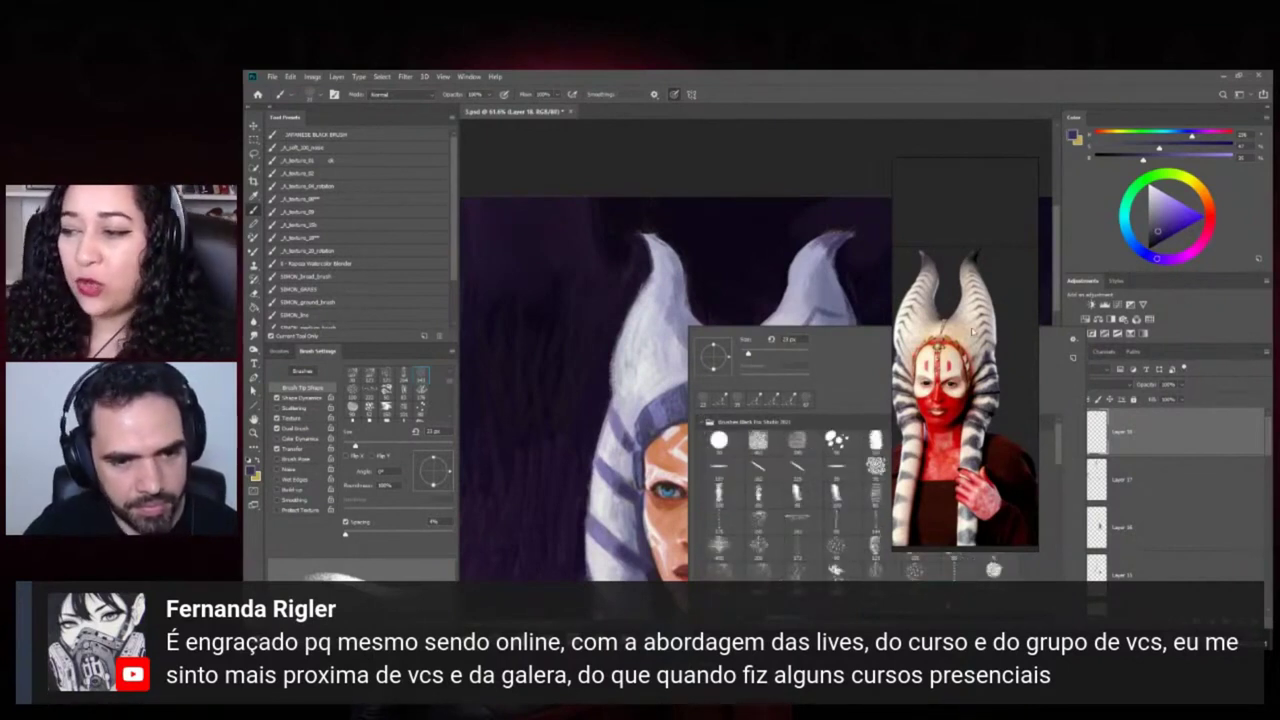
{"action": "key", "text": "Escape"}
{"action": "right_click", "coordinate": [548, 246]}
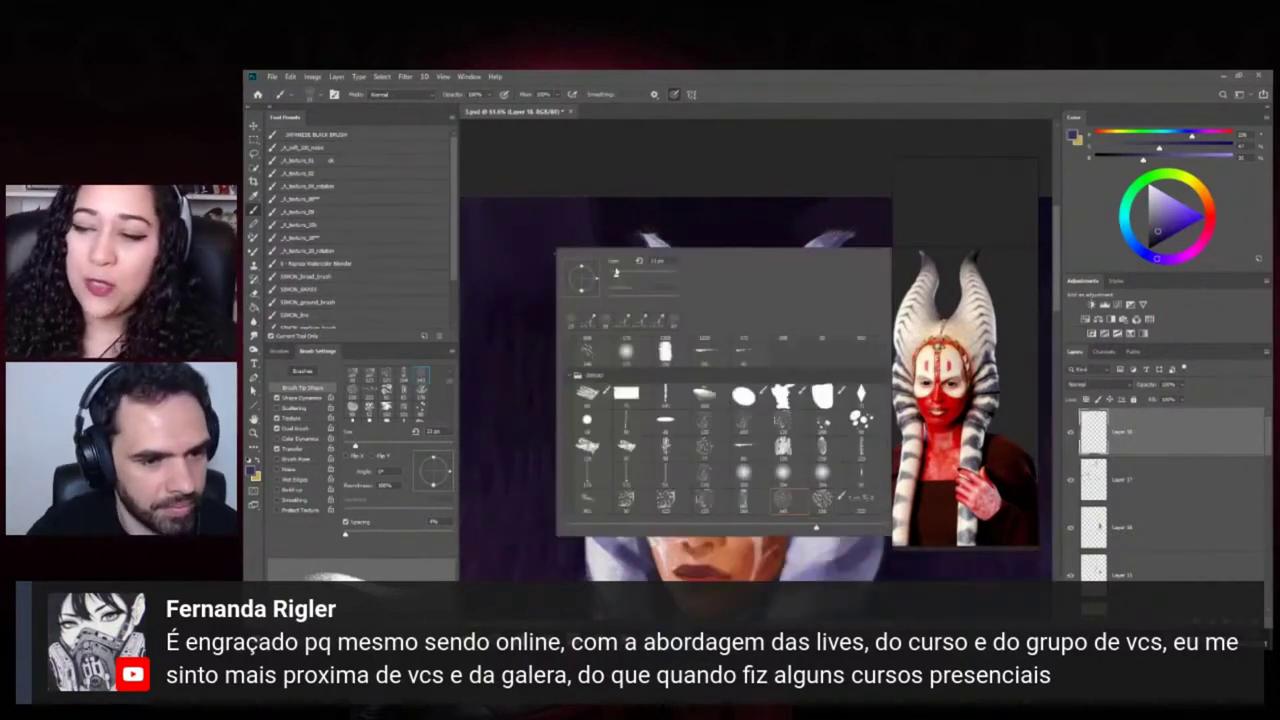
{"action": "right_click", "coordinate": [527, 234]}
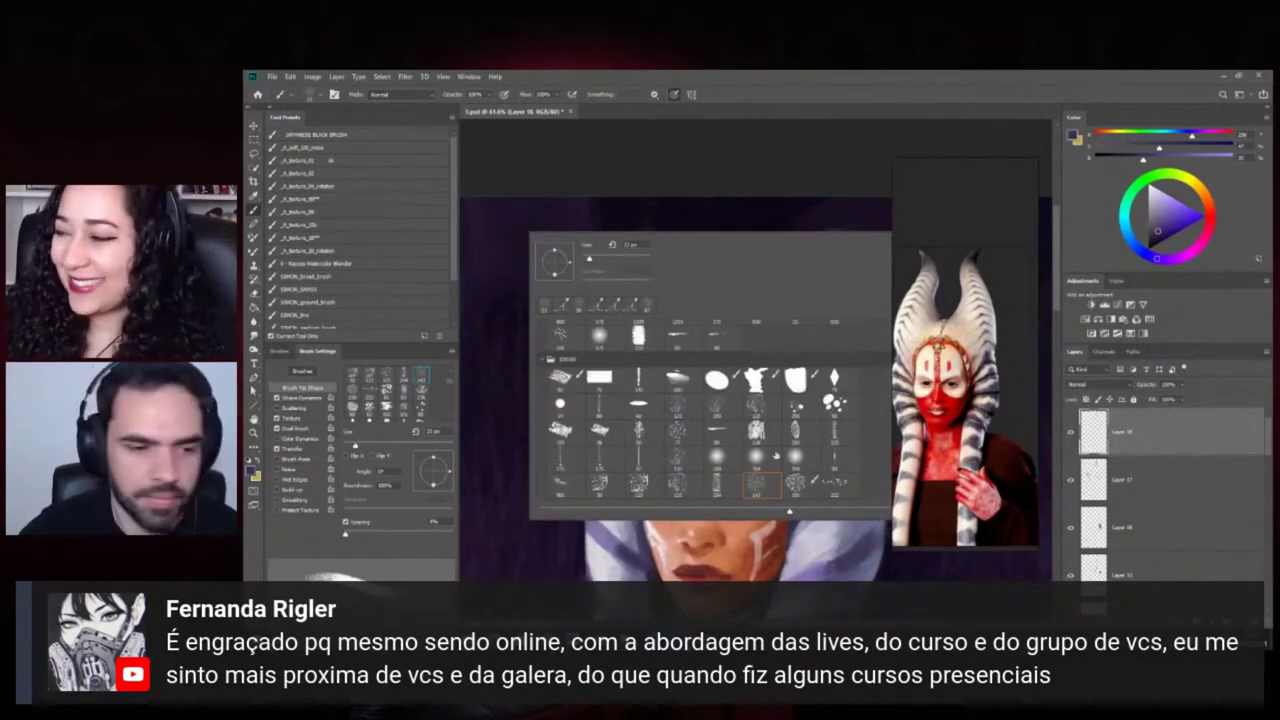
{"action": "scroll", "coordinate": [775, 455], "scroll_direction": "up", "scroll_amount": 7}
{"action": "scroll", "coordinate": [741, 299], "scroll_direction": "up", "scroll_amount": 2}
{"action": "scroll", "coordinate": [741, 298], "scroll_direction": "up", "scroll_amount": 10}
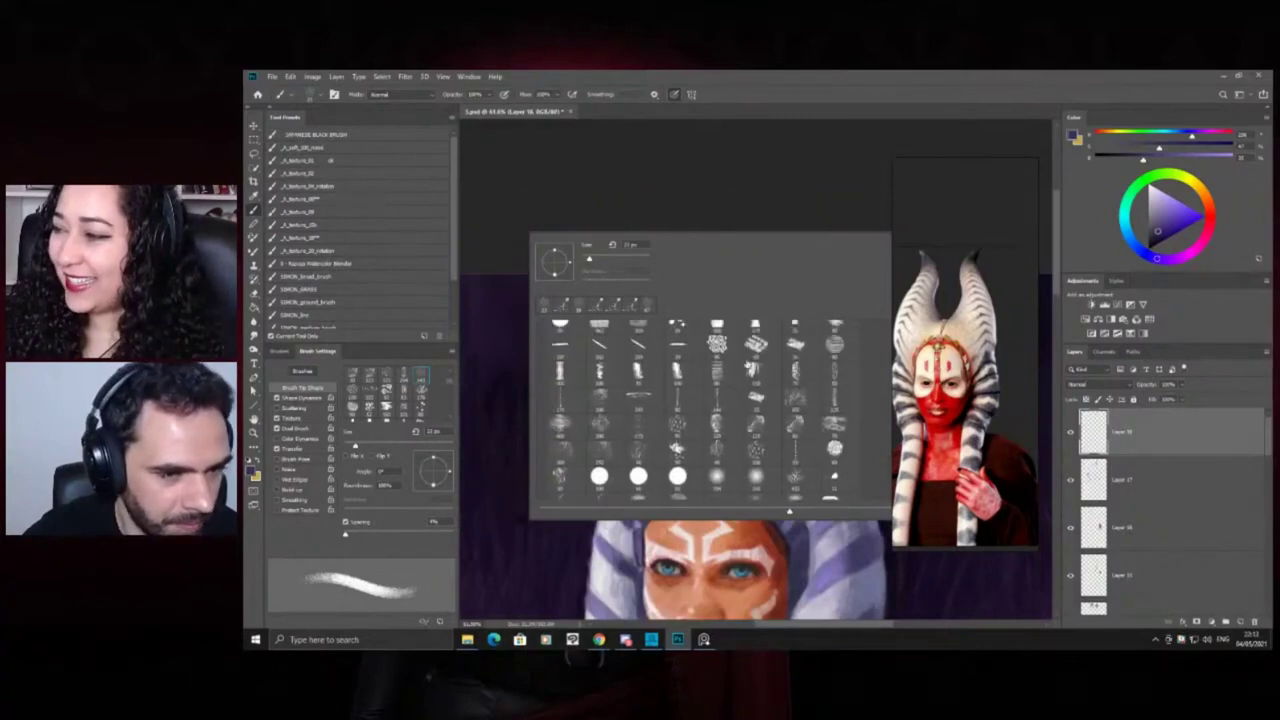
{"action": "scroll", "coordinate": [700, 410], "scroll_direction": "up", "scroll_amount": 3}
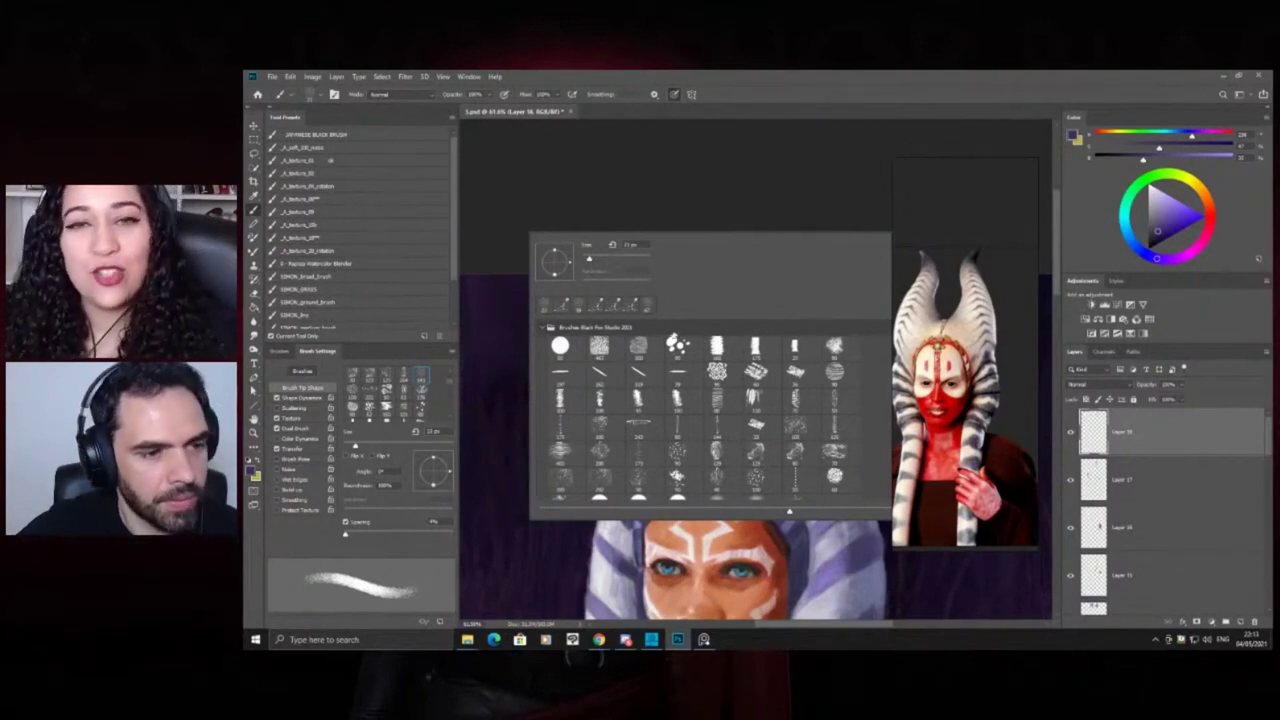
{"action": "left_click", "coordinate": [547, 327]}
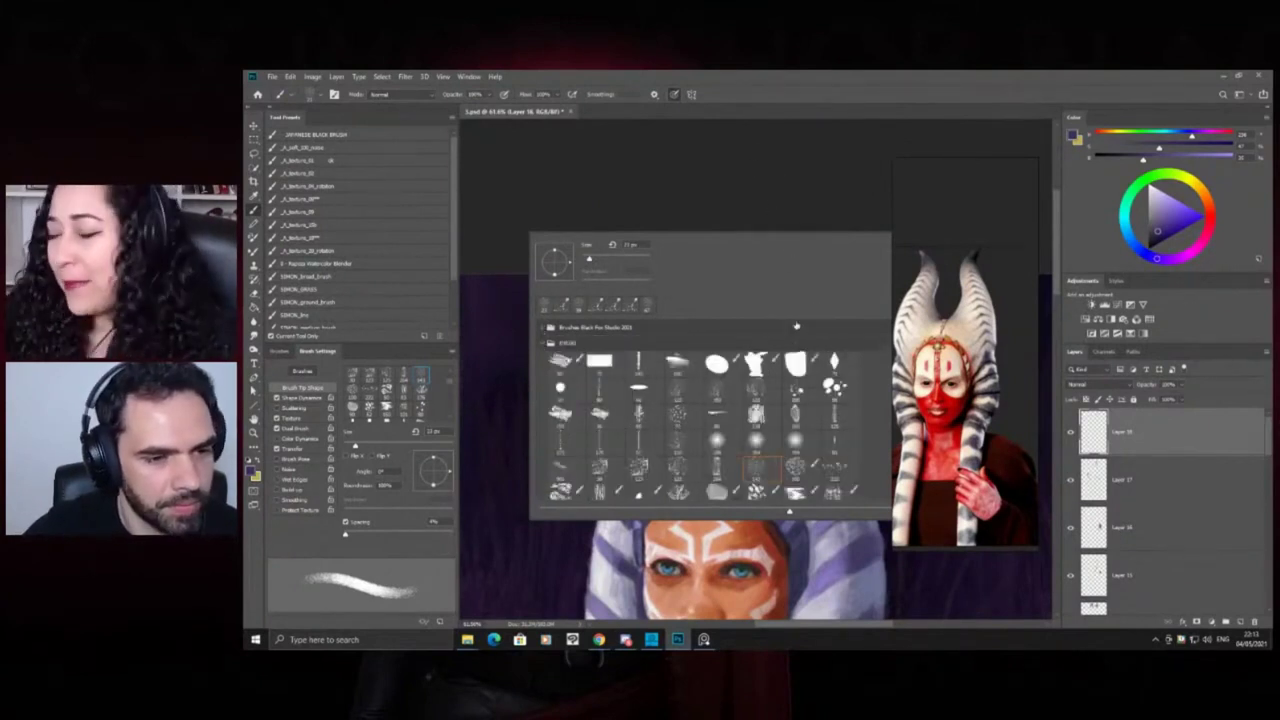
{"action": "left_click", "coordinate": [714, 179]}
Paint violet stripes down the outer side of the left horn and reinforce the right horn's stripes with a sampled blue-violet
{"action": "key", "text": "z"}
{"action": "left_click_drag", "start_coordinate": [798, 318], "coordinate": [726, 306]}
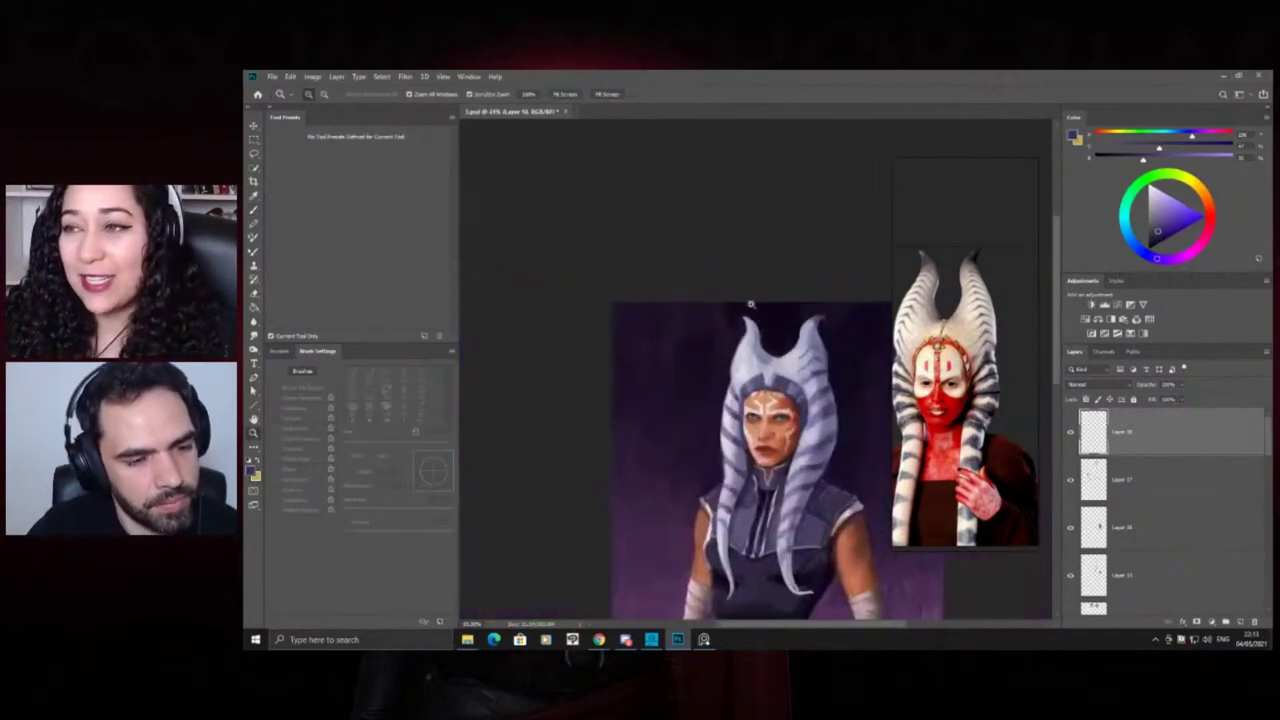
{"action": "left_click", "coordinate": [765, 358]}
{"action": "left_click", "coordinate": [765, 358]}
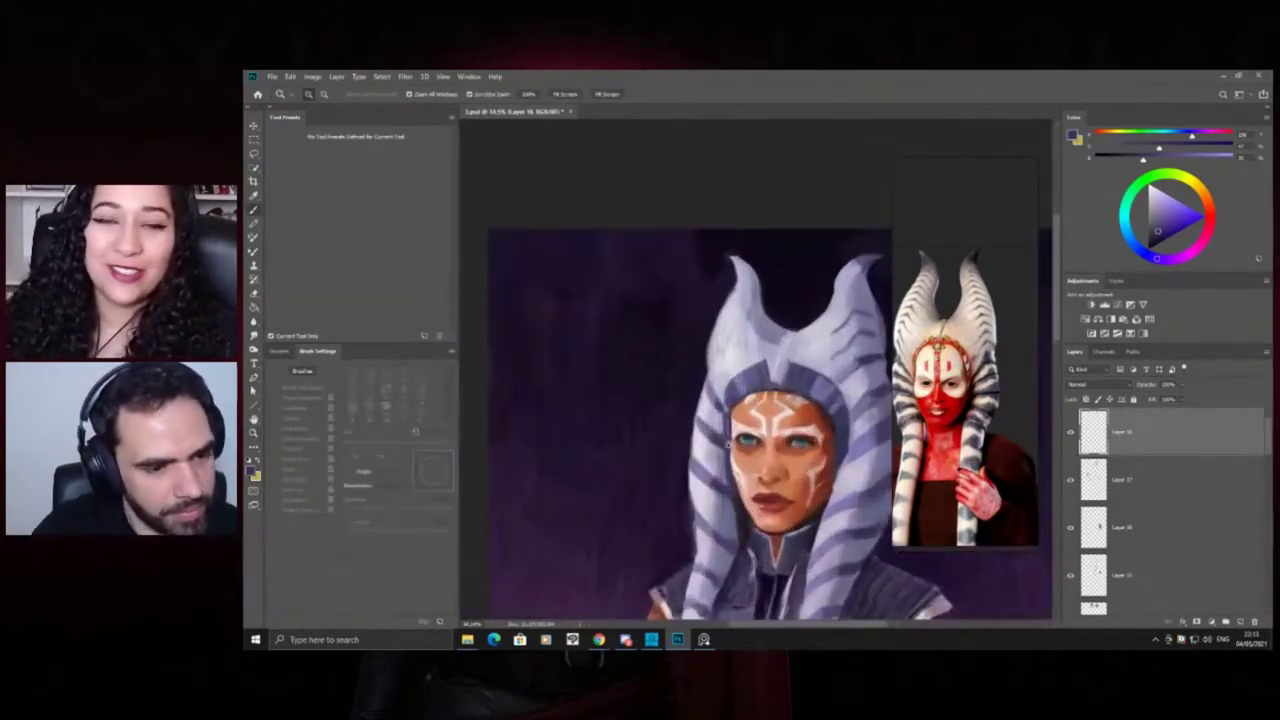
{"action": "key", "text": "b"}
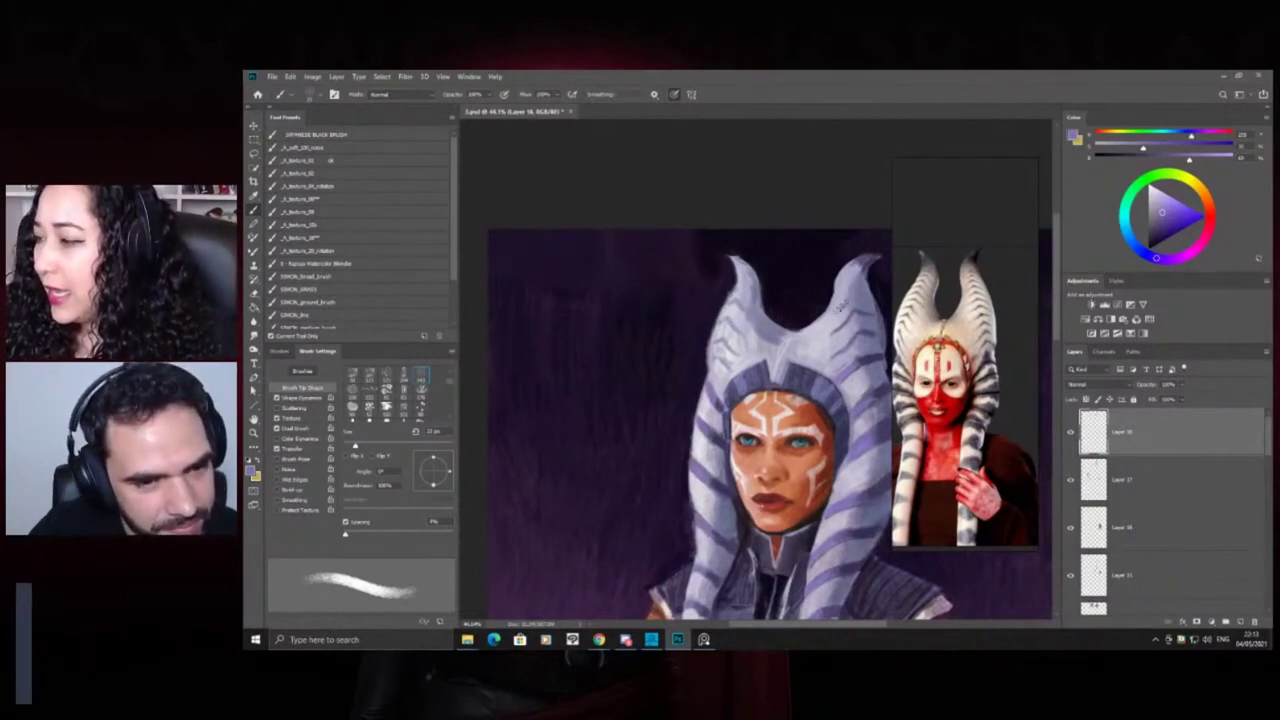
{"action": "left_click", "coordinate": [877, 361], "text": "alt"}
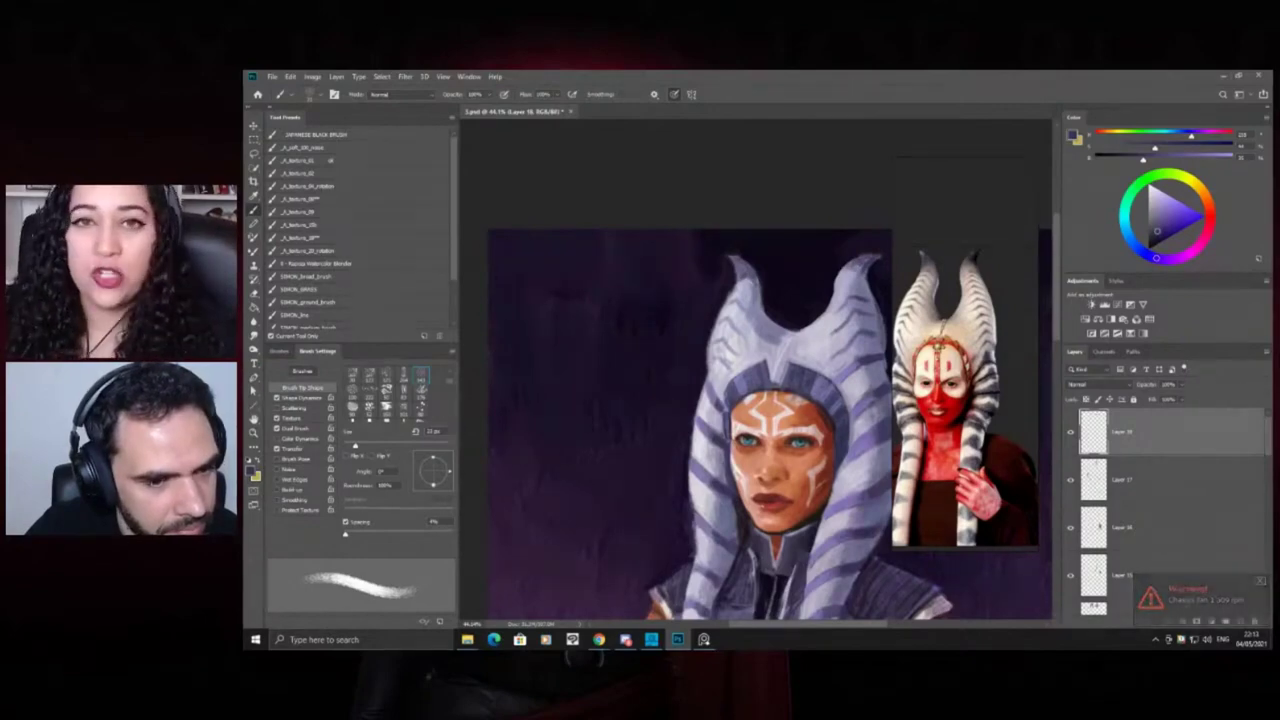
Darken the tips of both horns with violet tones sampled from the painting, undoing the unwanted strokes
{"action": "key", "text": "z"}
{"action": "left_click_drag", "start_coordinate": [767, 258], "coordinate": [704, 254]}
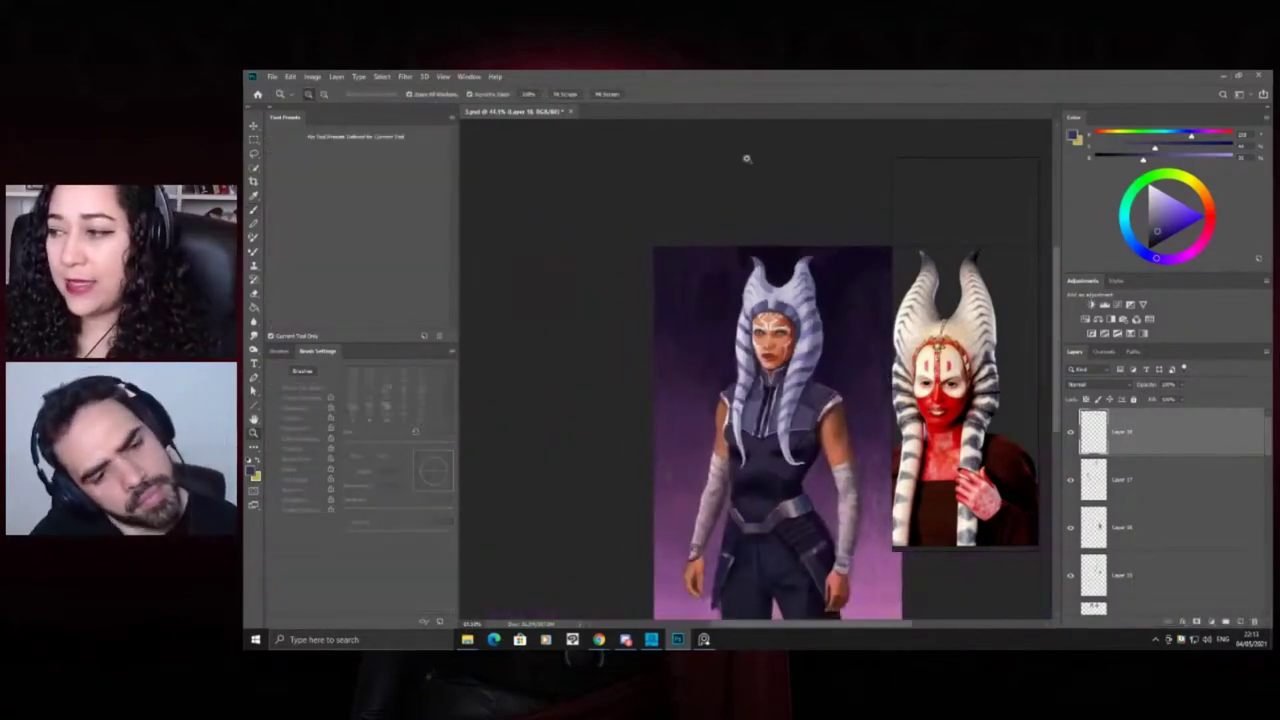
{"action": "left_click_drag", "start_coordinate": [813, 240], "coordinate": [819, 296]}
{"action": "key", "text": "b"}
{"action": "left_click", "coordinate": [730, 330], "text": "alt"}
{"action": "key", "text": "ctrl+z"}
{"action": "left_click", "coordinate": [753, 320], "text": "alt"}
{"action": "left_click_drag", "start_coordinate": [794, 256], "coordinate": [750, 265]}
{"action": "key", "text": "ctrl+z"}
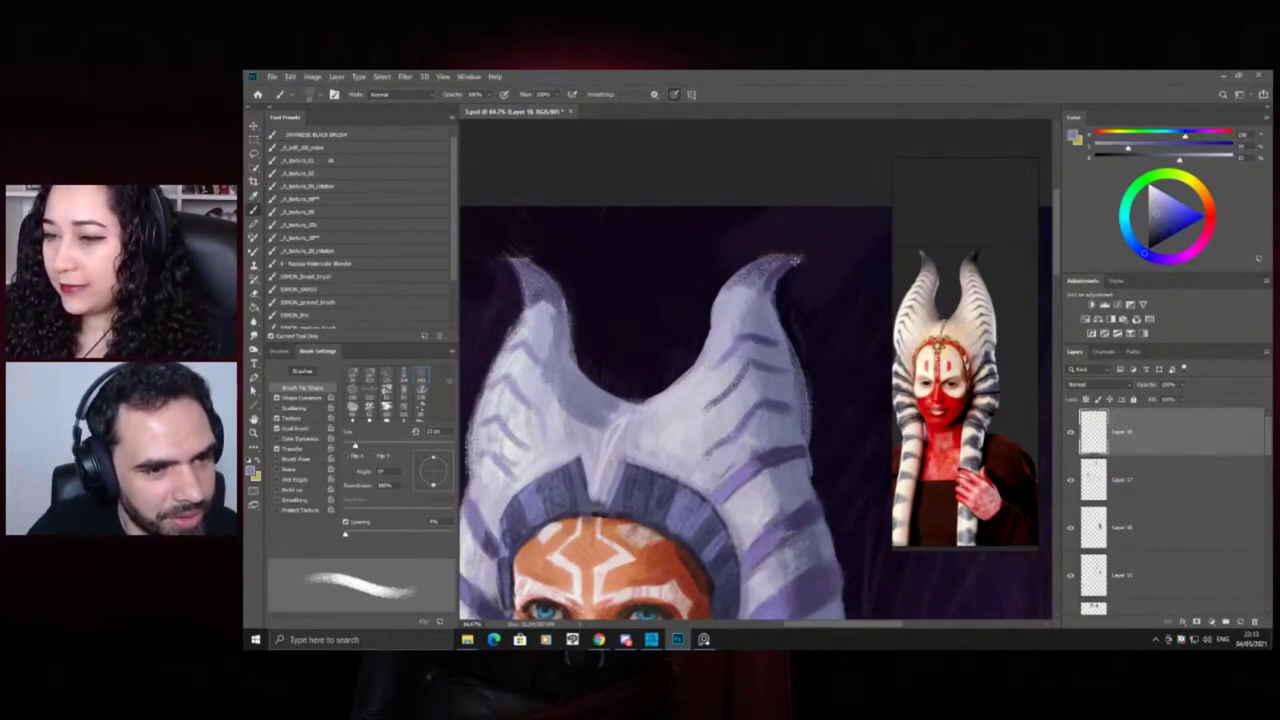
Switch to another textured brush preset and refine the right horn's tip with a light violet sampled from the horn
{"action": "right_click", "coordinate": [745, 266]}
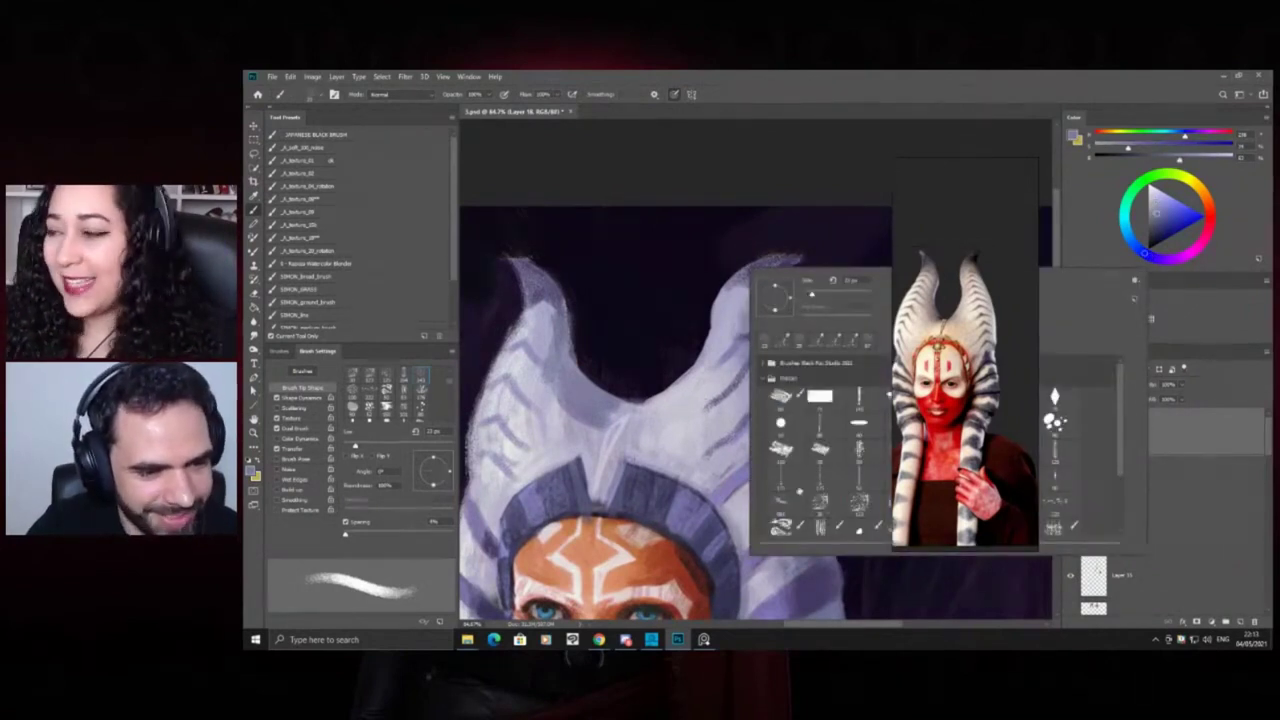
{"action": "left_click", "coordinate": [799, 491]}
{"action": "left_click", "coordinate": [722, 324], "text": "alt"}
{"action": "left_click_drag", "start_coordinate": [755, 281], "coordinate": [742, 295]}
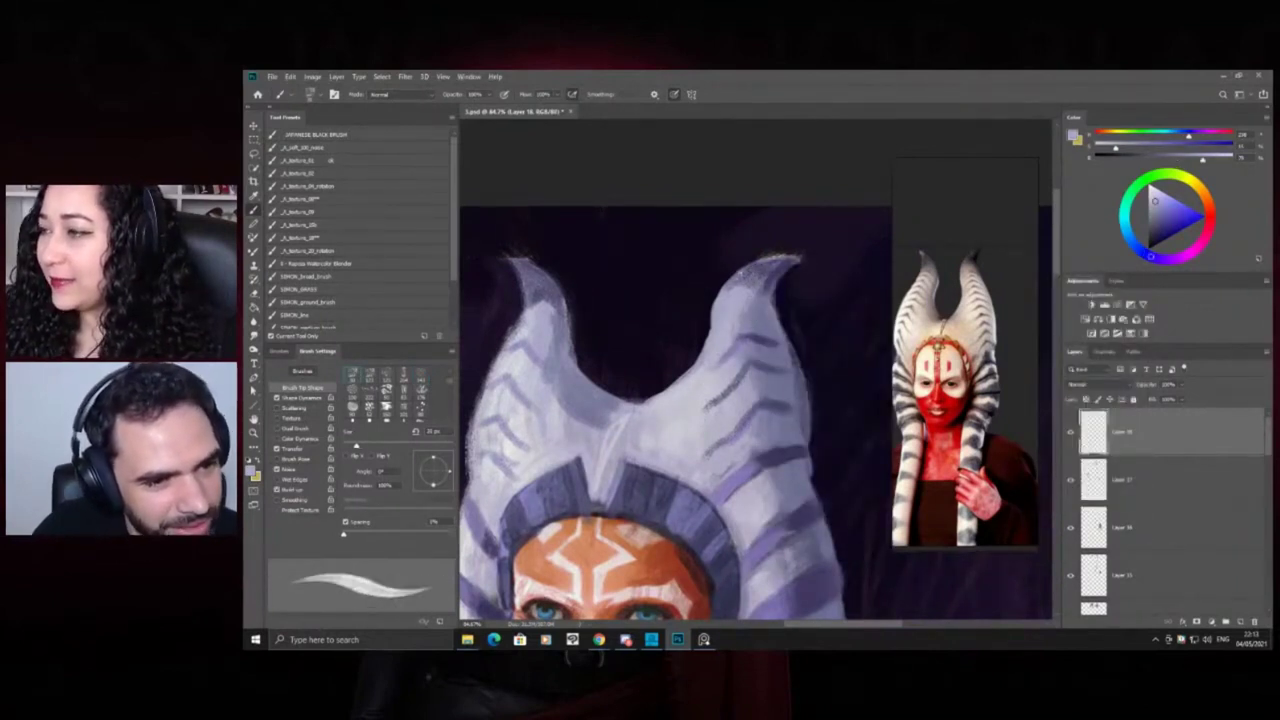
Clean up the outline of the left horn's tip with dark background colours sampled beside it
{"action": "mouse_move", "coordinate": [722, 291]}
{"action": "left_mouse_down"}
{"action": "mouse_move", "coordinate": [660, 268]}
{"action": "mouse_move", "coordinate": [599, 268]}
{"action": "mouse_move", "coordinate": [624, 286]}
{"action": "mouse_move", "coordinate": [603, 279]}
{"action": "mouse_move", "coordinate": [626, 283]}
{"action": "mouse_move", "coordinate": [604, 260]}
{"action": "mouse_move", "coordinate": [630, 268]}
{"action": "mouse_move", "coordinate": [622, 314]}
{"action": "left_mouse_up"}
{"action": "key", "text": "b"}
{"action": "left_click", "coordinate": [643, 254], "text": "alt"}
{"action": "left_click_drag", "start_coordinate": [598, 252], "coordinate": [636, 267]}
{"action": "left_click", "coordinate": [592, 268], "text": "alt"}
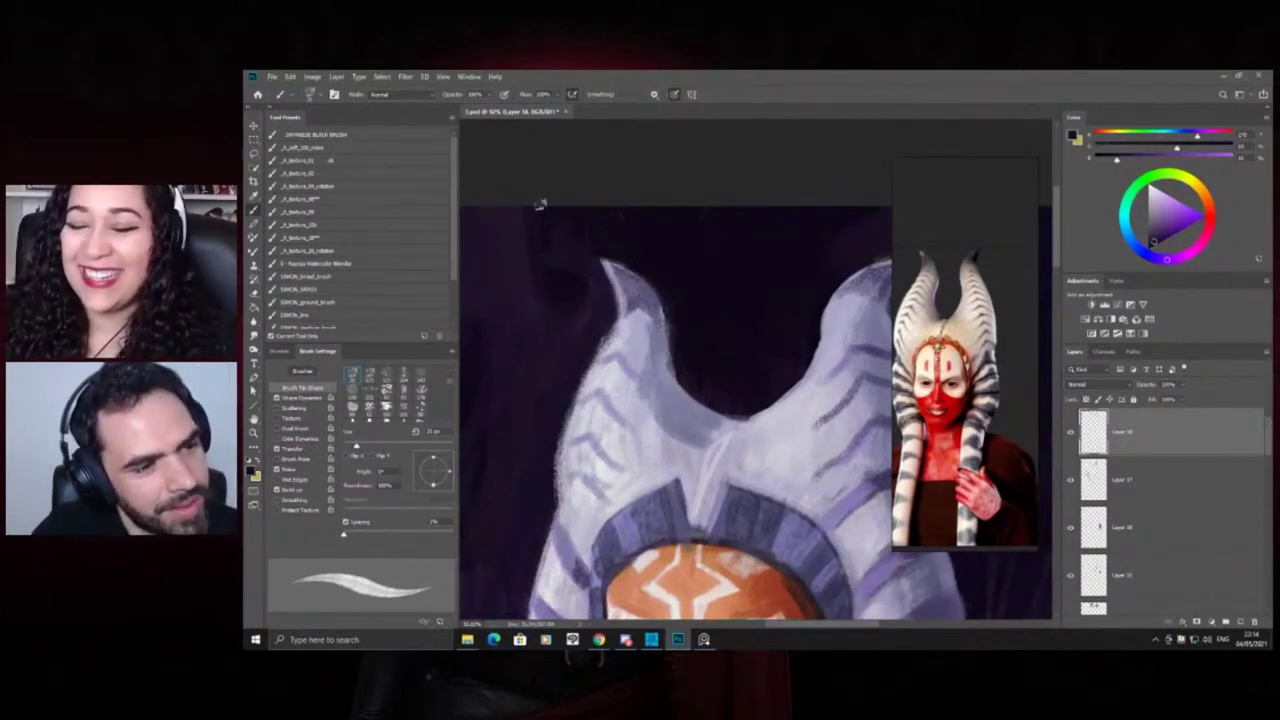
{"action": "left_click", "coordinate": [582, 220], "text": "alt"}
{"action": "left_click_drag", "start_coordinate": [549, 236], "coordinate": [573, 275]}
{"action": "key", "text": "z"}
{"action": "left_click_drag", "start_coordinate": [677, 266], "coordinate": [606, 280]}
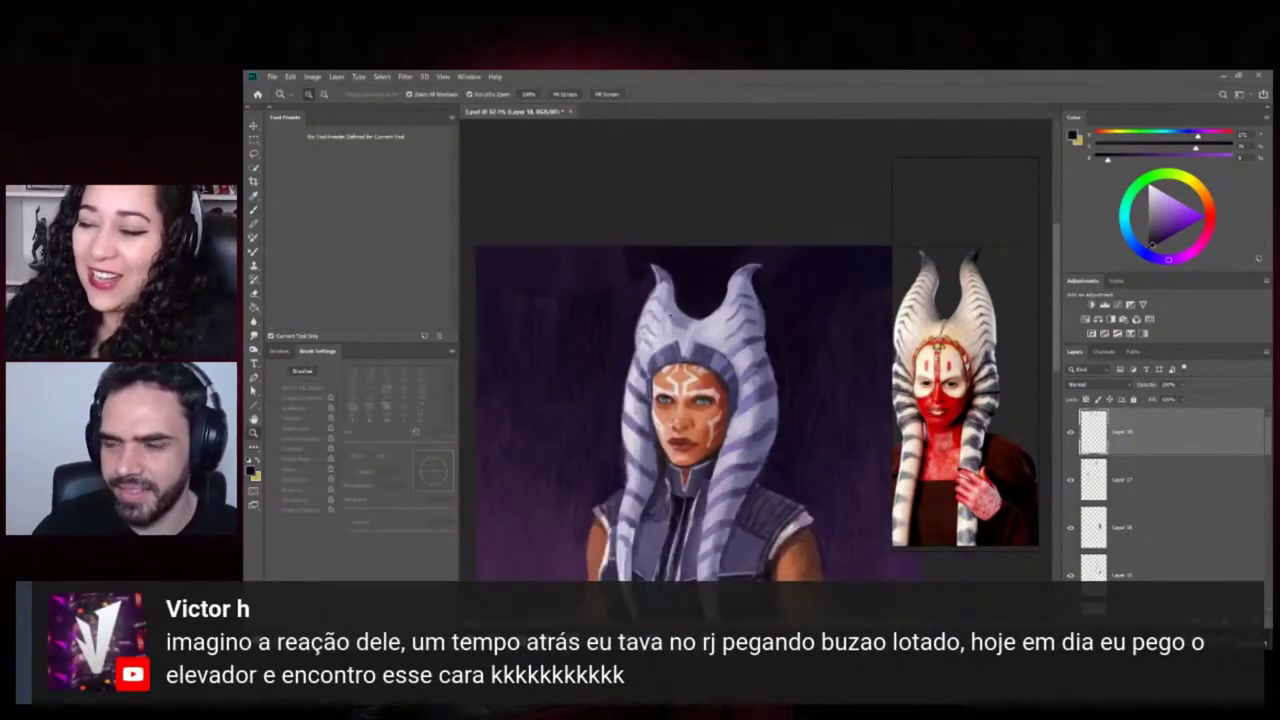
{"action": "left_click_drag", "start_coordinate": [676, 316], "coordinate": [634, 328]}
{"action": "mouse_move", "coordinate": [664, 277]}
{"action": "left_mouse_down"}
{"action": "mouse_move", "coordinate": [735, 298]}
{"action": "mouse_move", "coordinate": [714, 306]}
{"action": "left_mouse_up"}
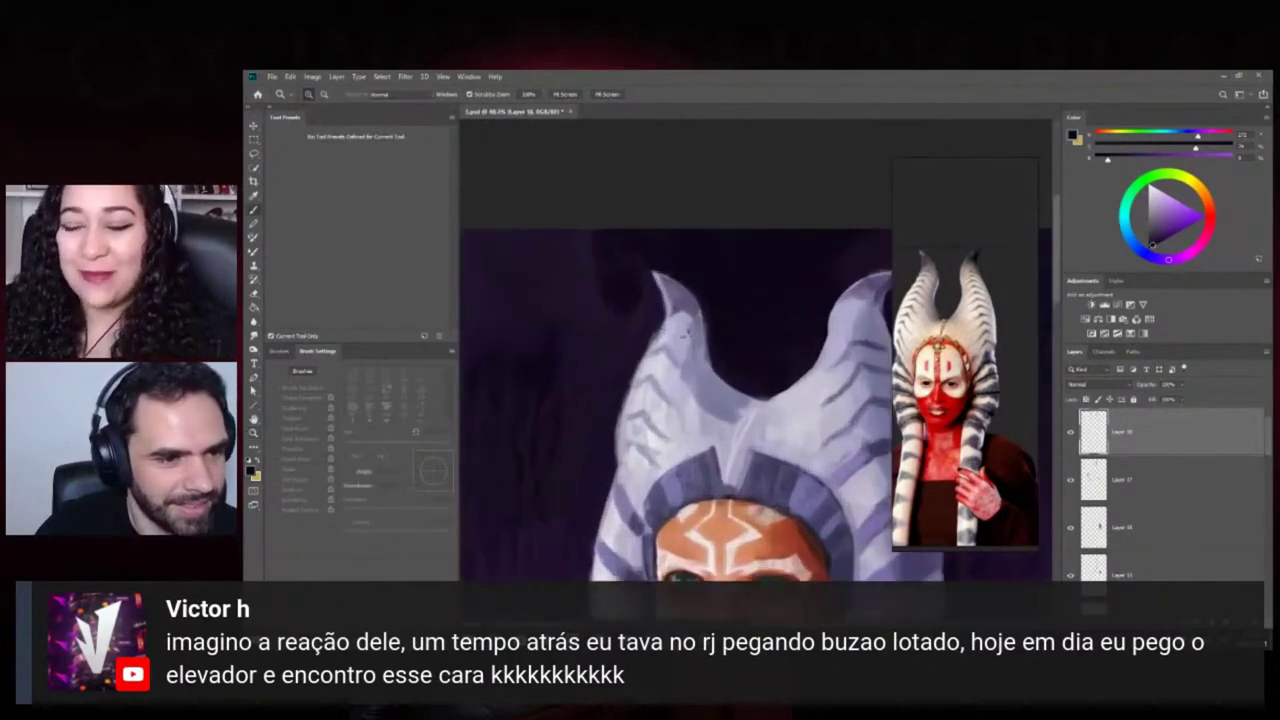
{"action": "key", "text": "b"}
{"action": "right_click", "coordinate": [686, 299]}
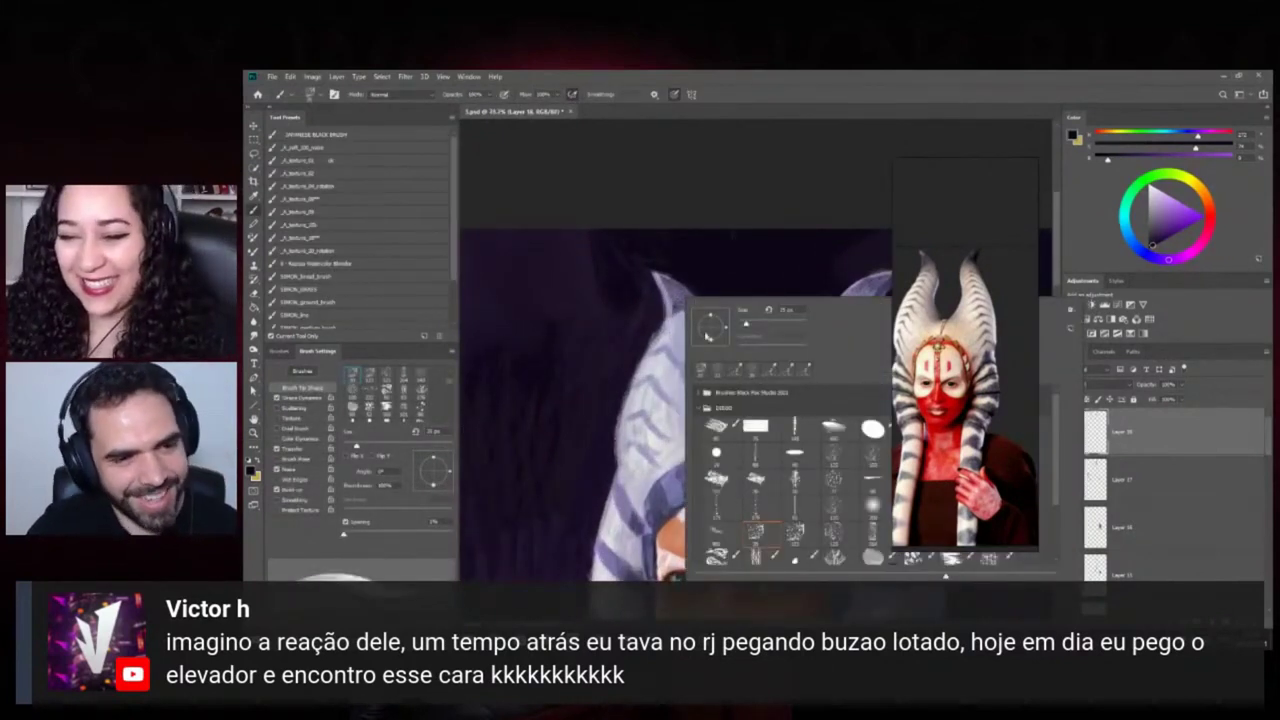
{"action": "left_click", "coordinate": [680, 272]}
Shade the left horn's tip with a dark blue-violet sampled from the horn
{"action": "key", "text": "z"}
{"action": "mouse_move", "coordinate": [710, 305]}
{"action": "left_mouse_down"}
{"action": "mouse_move", "coordinate": [657, 291]}
{"action": "mouse_move", "coordinate": [716, 303]}
{"action": "left_mouse_up"}
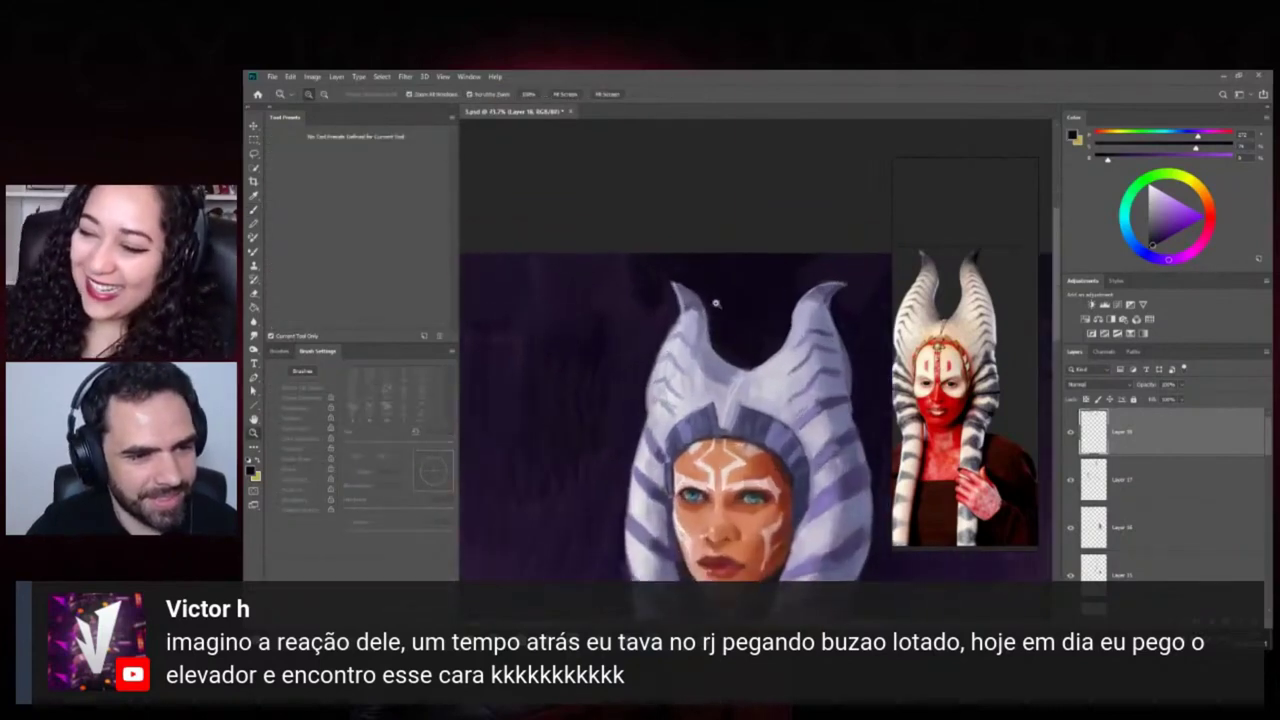
{"action": "left_click", "coordinate": [715, 303]}
{"action": "key", "text": "b"}
{"action": "left_click", "coordinate": [688, 352], "text": "alt"}
{"action": "mouse_move", "coordinate": [677, 316]}
{"action": "left_mouse_down"}
{"action": "mouse_move", "coordinate": [680, 345]}
{"action": "mouse_move", "coordinate": [668, 298]}
{"action": "mouse_move", "coordinate": [670, 312]}
{"action": "left_mouse_up"}
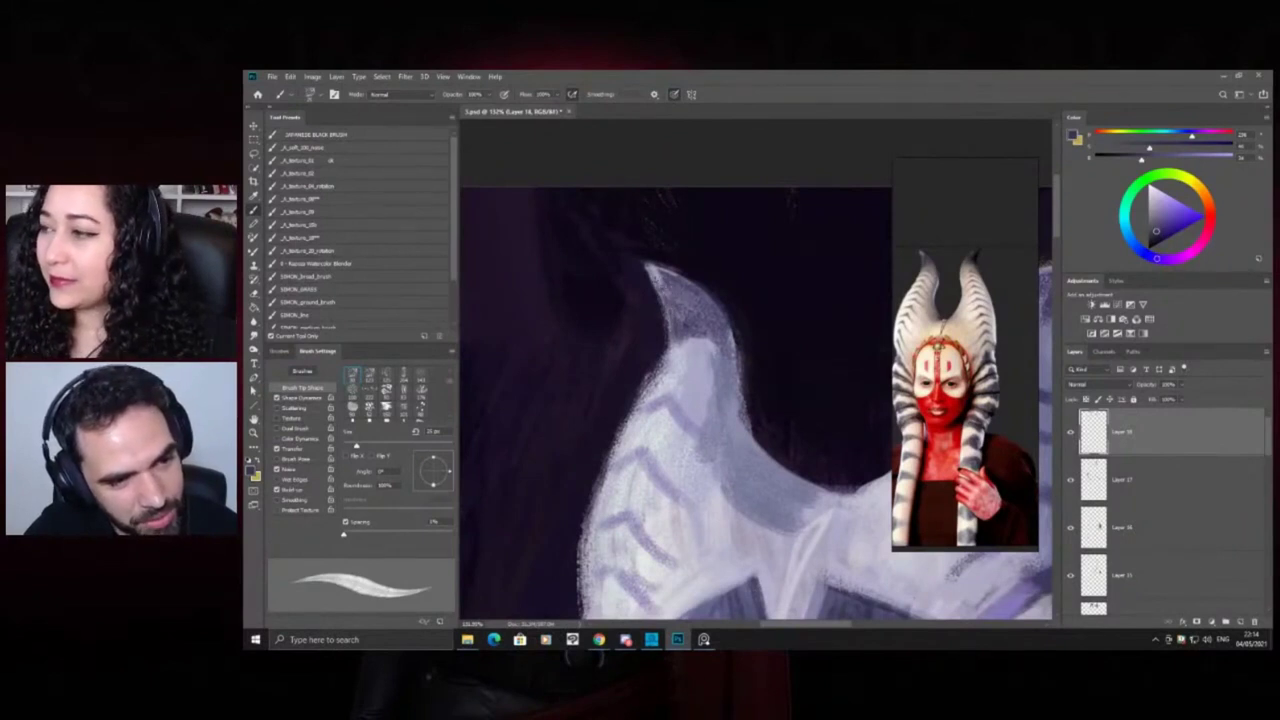
Rework the stripe at the base of the right horn, above the headband, with a lighter violet
{"action": "key", "text": "z"}
{"action": "left_click_drag", "start_coordinate": [690, 267], "coordinate": [639, 318]}
{"action": "left_click", "coordinate": [715, 290]}
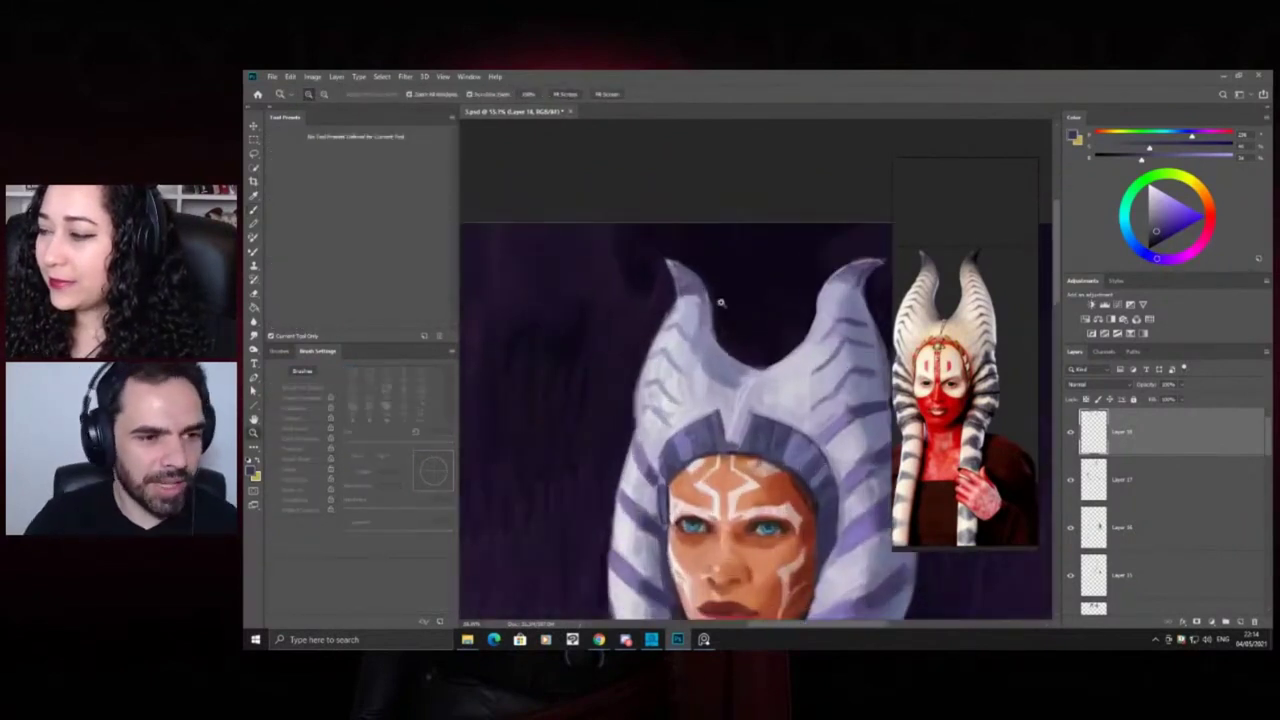
{"action": "left_click", "coordinate": [700, 296]}
{"action": "left_click", "coordinate": [701, 297], "text": "alt"}
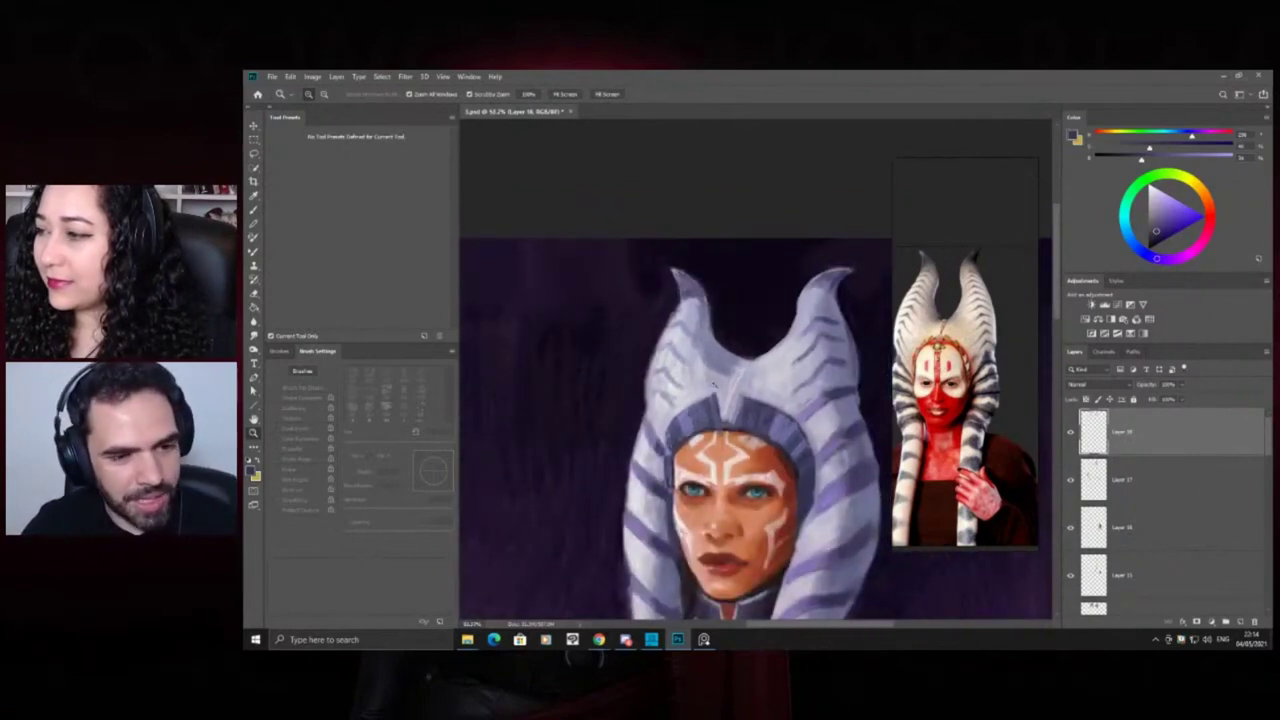
{"action": "left_click", "coordinate": [851, 420]}
{"action": "left_click", "coordinate": [851, 420]}
{"action": "key", "text": "b"}
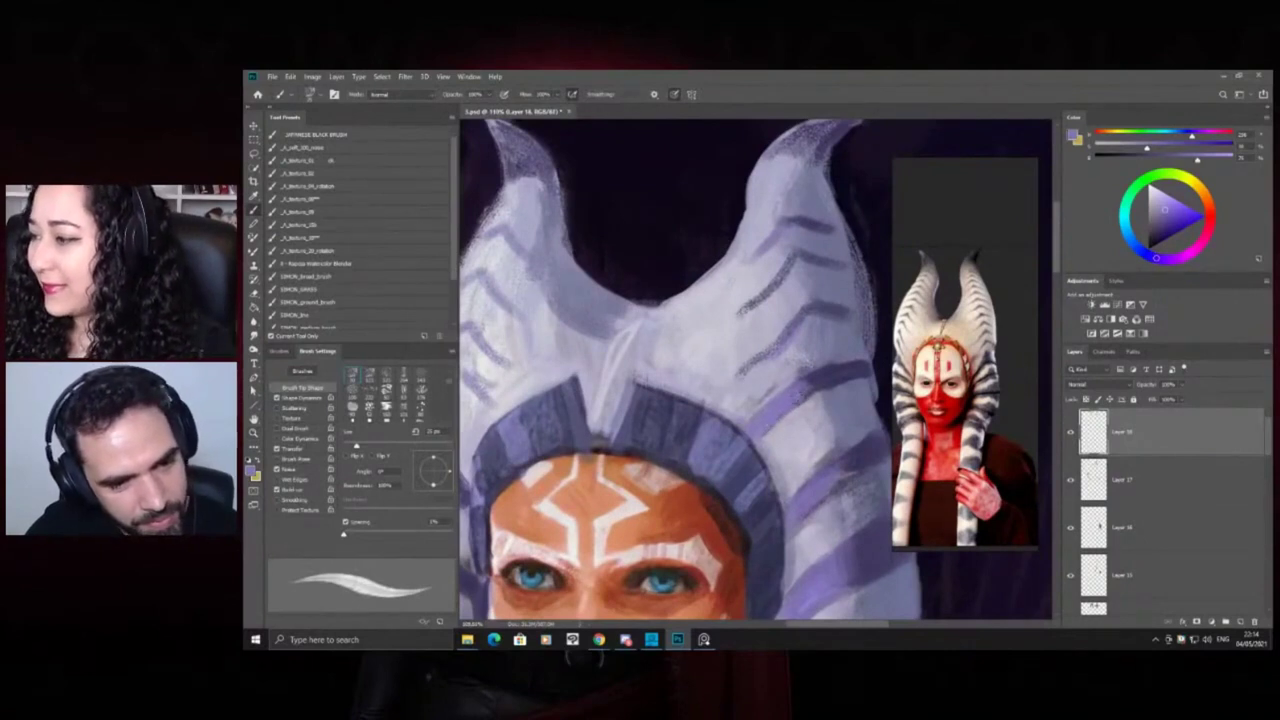
{"action": "left_click_drag", "start_coordinate": [798, 384], "coordinate": [752, 420]}
Refine the upper stripes of the right head-tail with violet tones sampled from the neighbouring stripes
{"action": "key", "text": "z"}
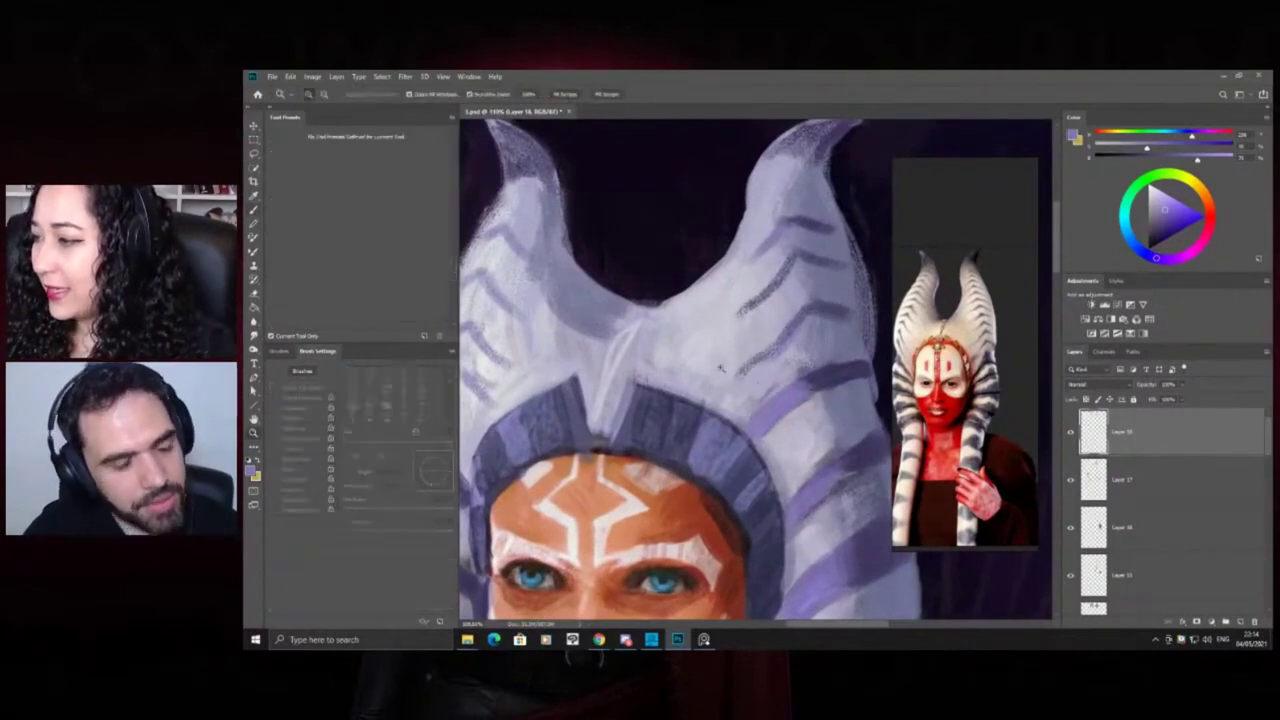
{"action": "left_click_drag", "start_coordinate": [760, 367], "coordinate": [670, 333]}
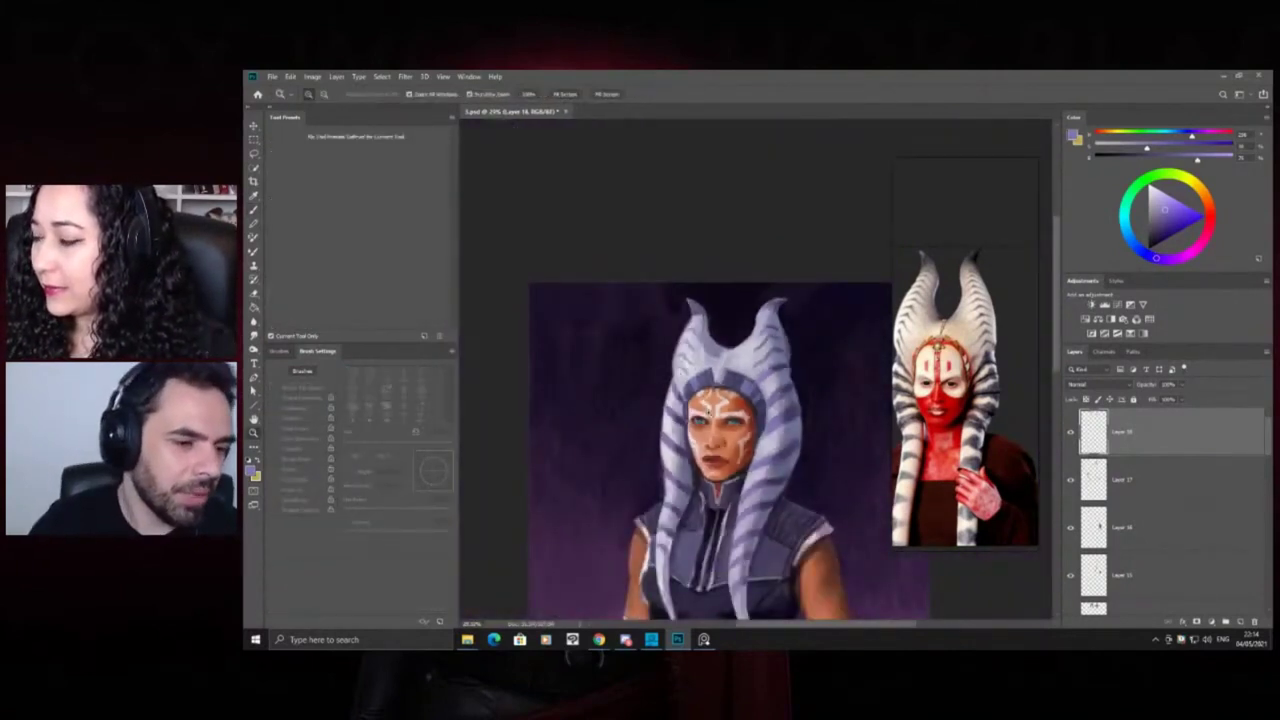
{"action": "left_click", "coordinate": [692, 423]}
{"action": "left_click", "coordinate": [848, 383]}
{"action": "left_click", "coordinate": [850, 397]}
{"action": "left_click", "coordinate": [851, 400]}
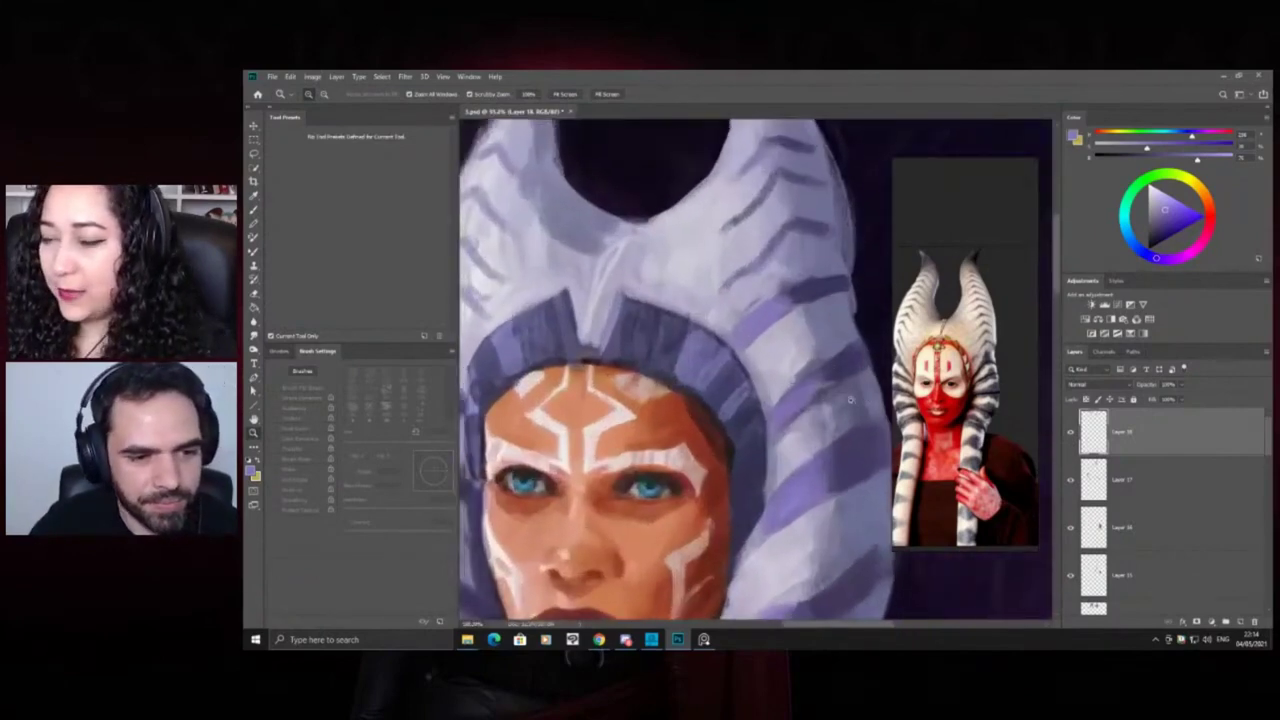
{"action": "key", "text": "b"}
{"action": "left_click", "coordinate": [832, 398], "text": "alt"}
{"action": "left_click", "coordinate": [810, 376], "text": "alt"}
Touch up the left head-tail's upper stripe beside the headband with a dark blue-violet sampled there
{"action": "key", "text": "z"}
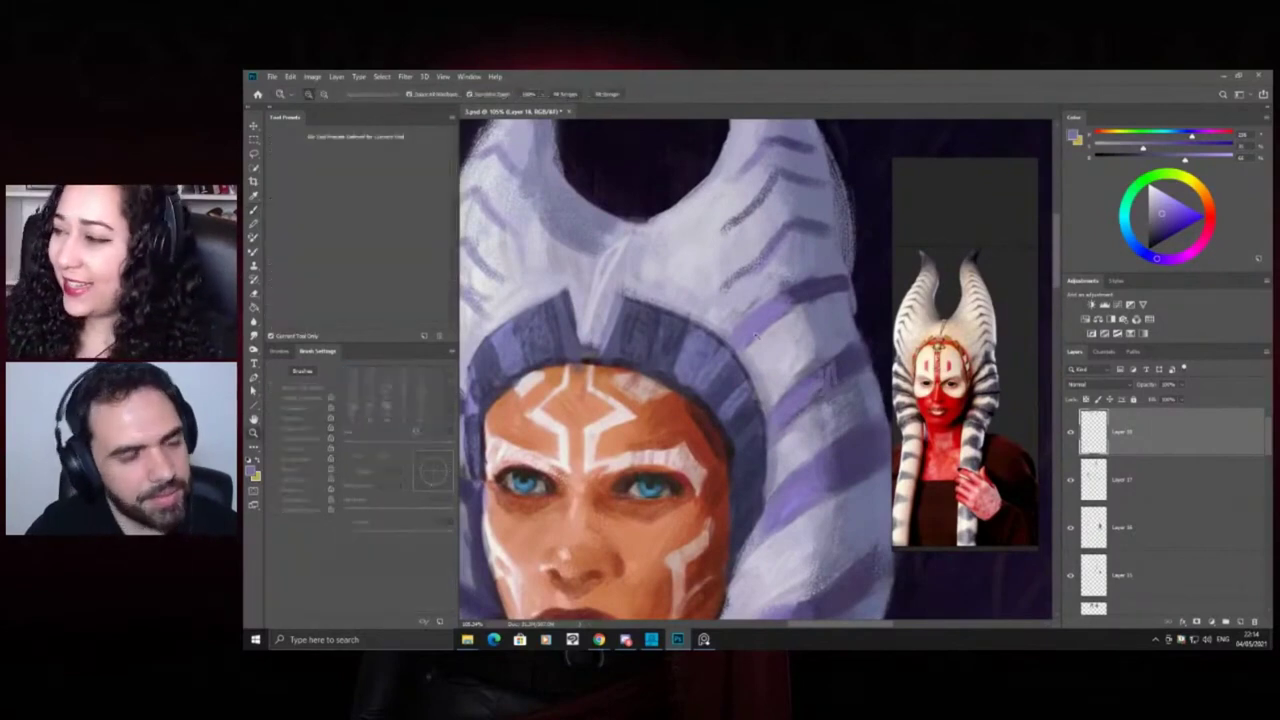
{"action": "left_click_drag", "start_coordinate": [756, 336], "coordinate": [606, 277]}
{"action": "left_click_drag", "start_coordinate": [702, 302], "coordinate": [656, 298]}
{"action": "mouse_move", "coordinate": [645, 345]}
{"action": "left_mouse_down"}
{"action": "mouse_move", "coordinate": [715, 345]}
{"action": "mouse_move", "coordinate": [675, 358]}
{"action": "left_mouse_up"}
{"action": "left_click", "coordinate": [650, 343], "text": "alt"}
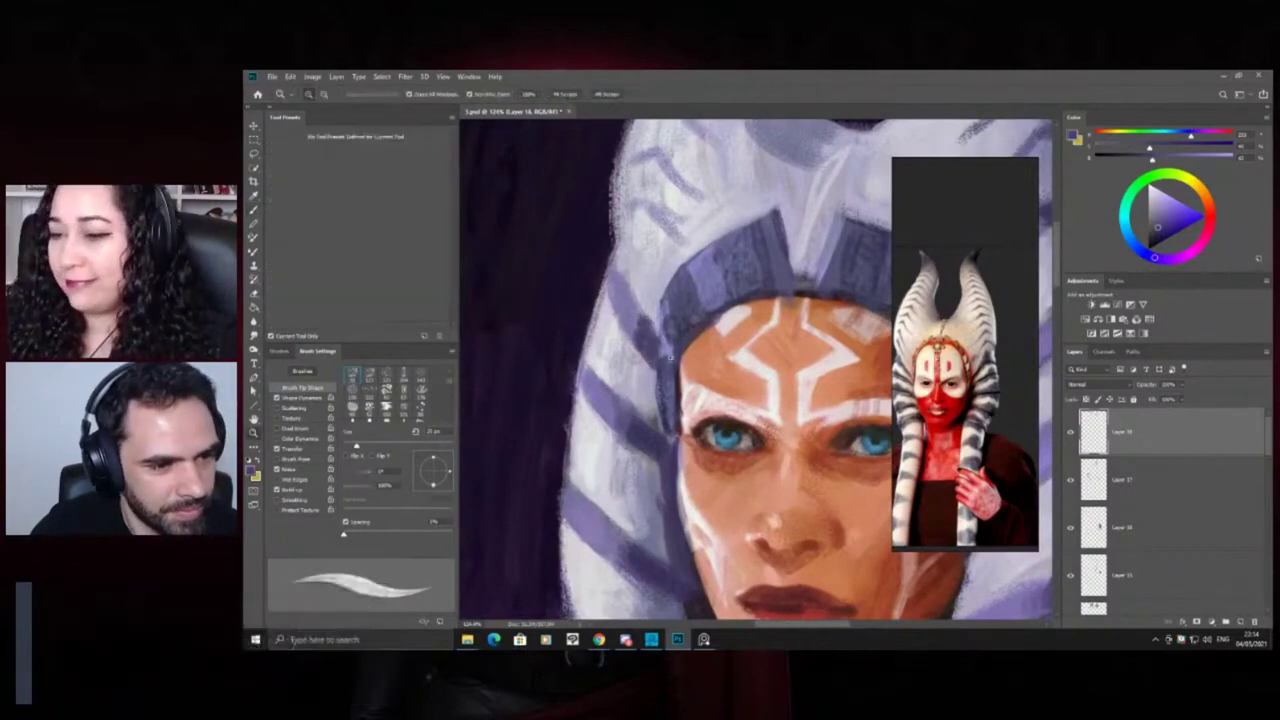
Examine the horns and head-tail stripes at several magnifications and compare them with the photo reference
{"action": "key", "text": "z"}
{"action": "scroll", "coordinate": [645, 340], "scroll_direction": "down", "scroll_amount": 6}
{"action": "scroll", "coordinate": [634, 338], "scroll_direction": "up", "scroll_amount": 4}
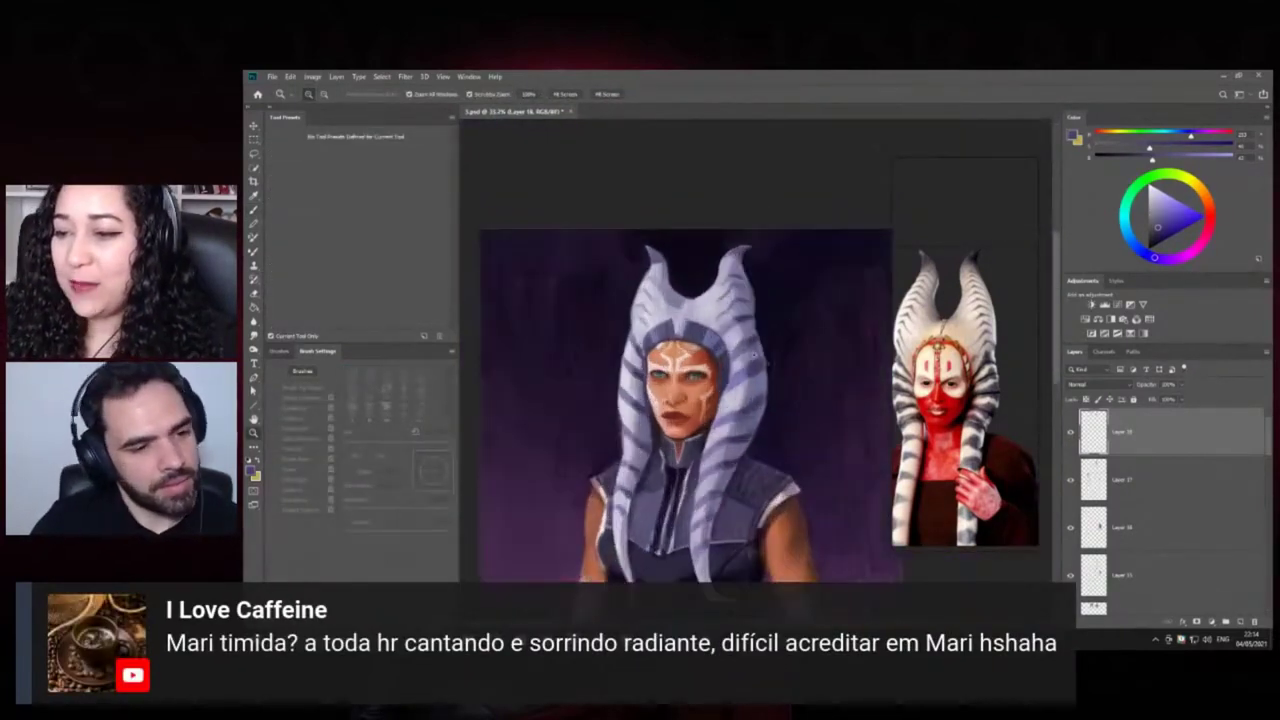
{"action": "key", "text": "b"}
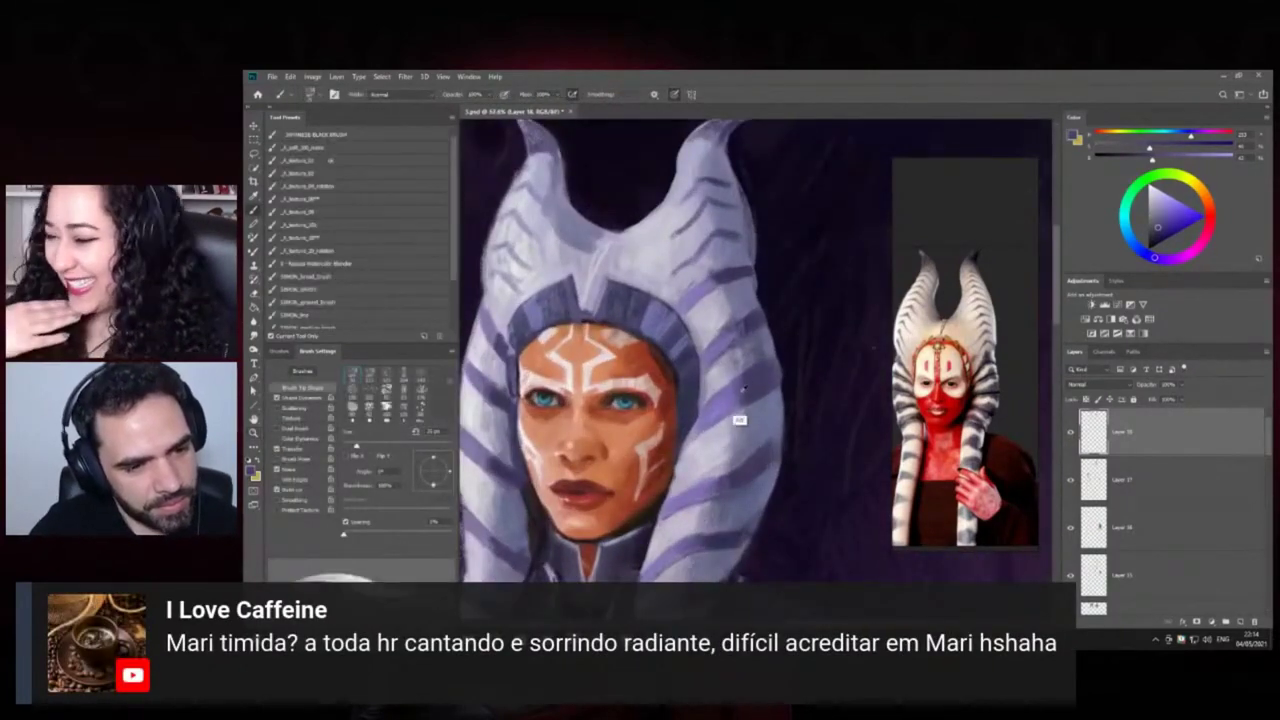
{"action": "key", "text": "z"}
{"action": "left_click_drag", "start_coordinate": [740, 321], "coordinate": [684, 316]}
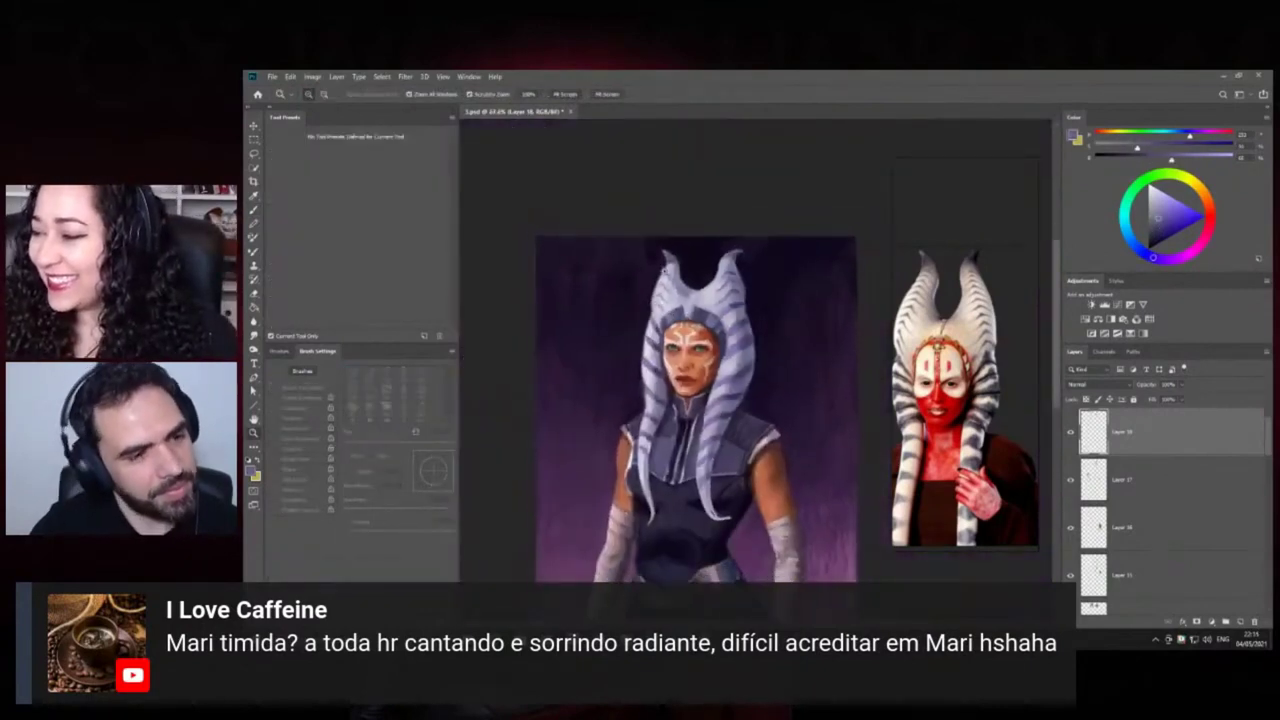
{"action": "left_click_drag", "start_coordinate": [701, 273], "coordinate": [727, 325]}
{"action": "scroll", "coordinate": [725, 324], "scroll_direction": "up", "scroll_amount": 2}
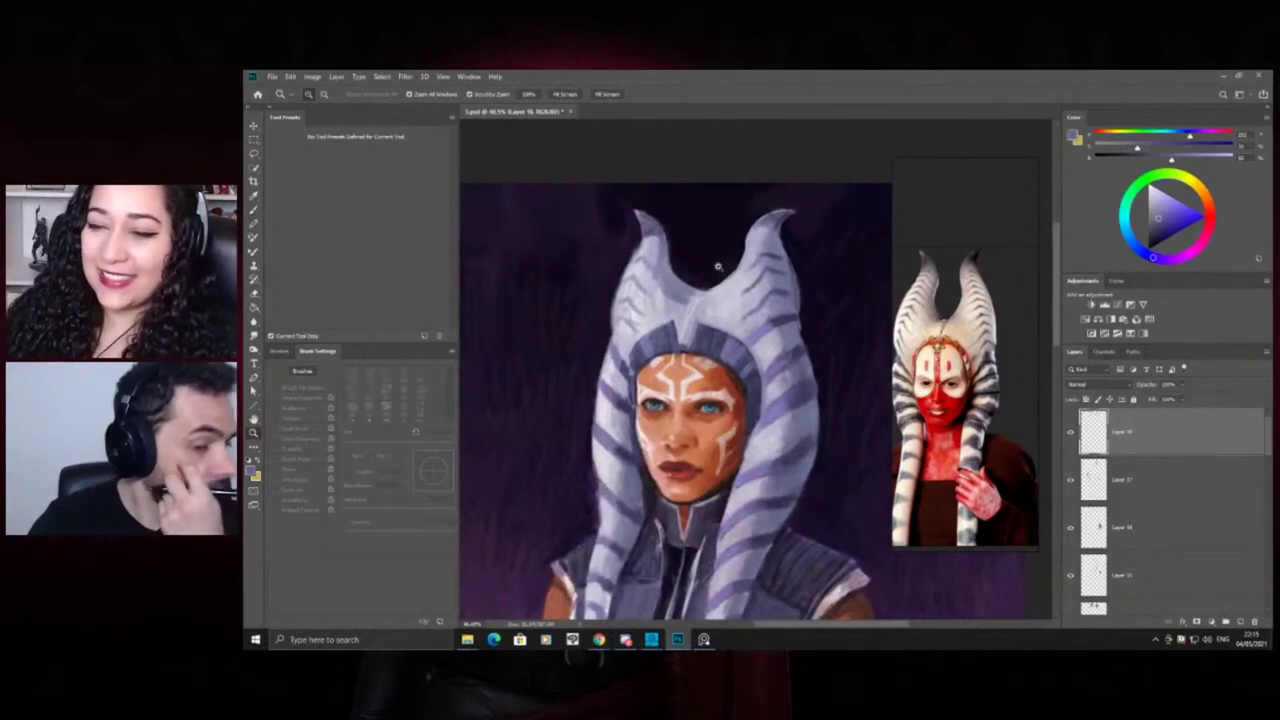
{"action": "scroll", "coordinate": [745, 342], "scroll_direction": "down", "scroll_amount": 1}
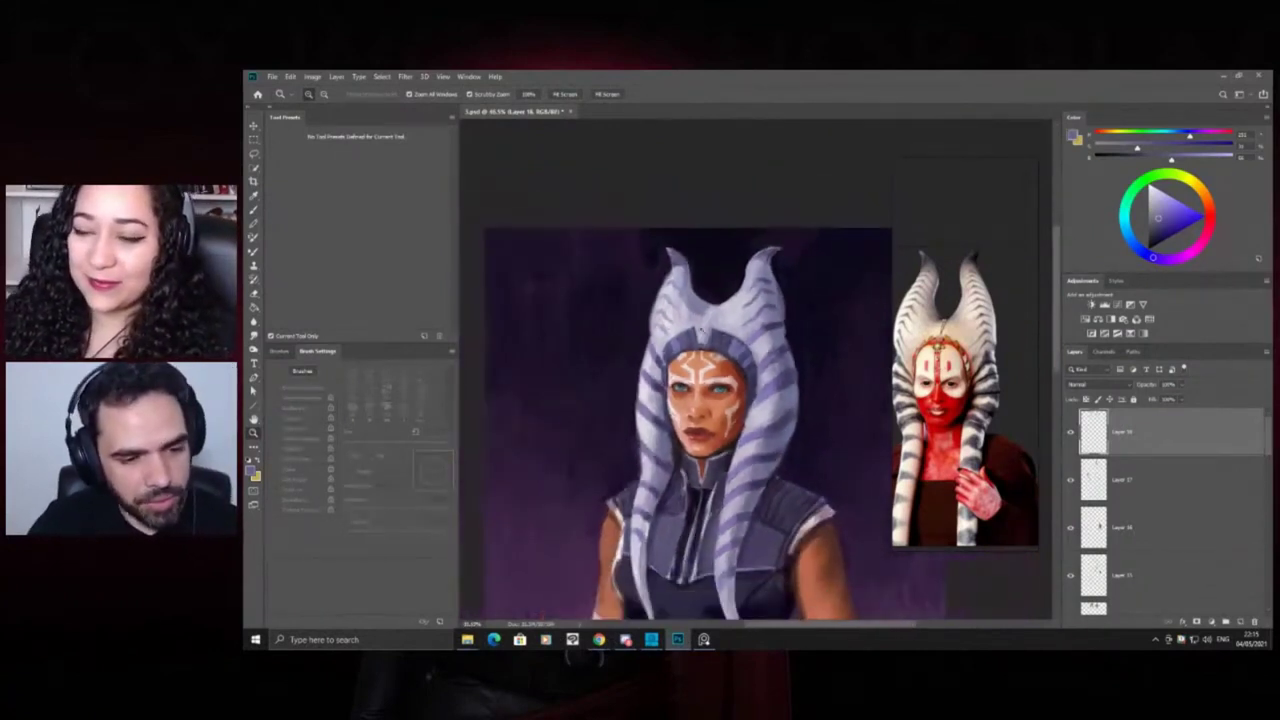
{"action": "scroll", "coordinate": [645, 514], "scroll_direction": "up", "scroll_amount": 1}
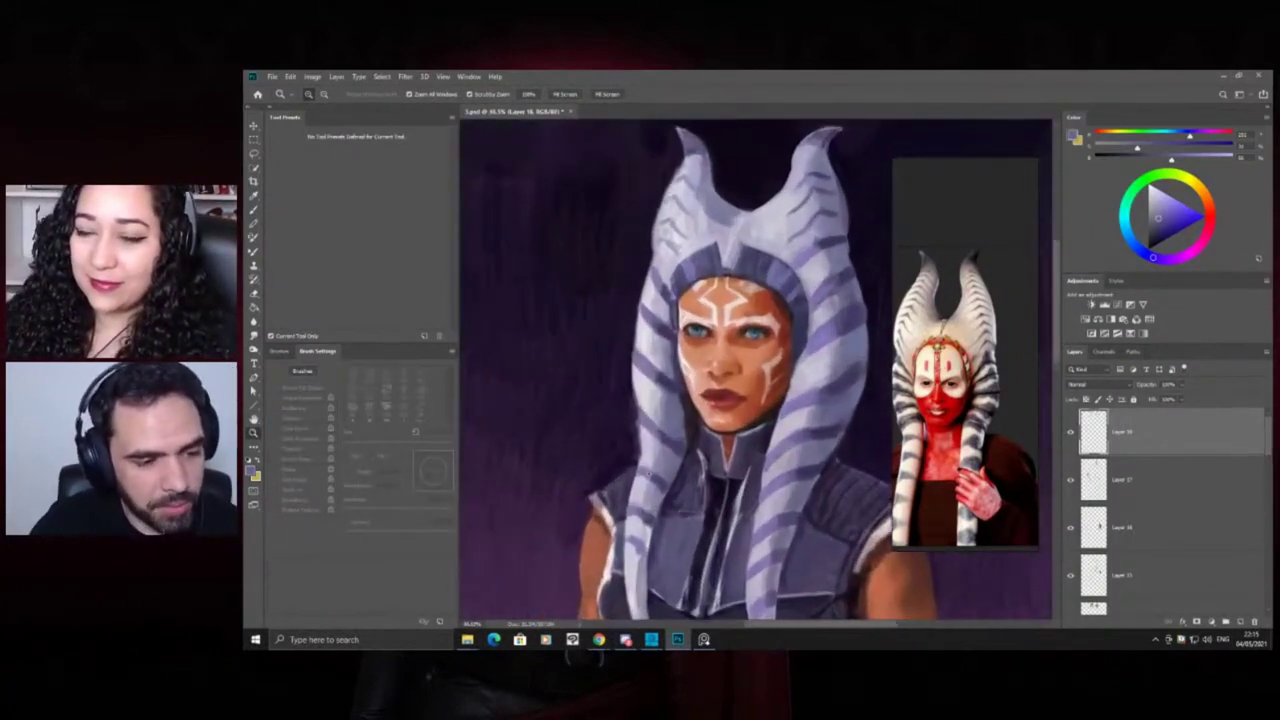
{"action": "scroll", "coordinate": [665, 440], "scroll_direction": "up", "scroll_amount": 2}
{"action": "key", "text": "b"}
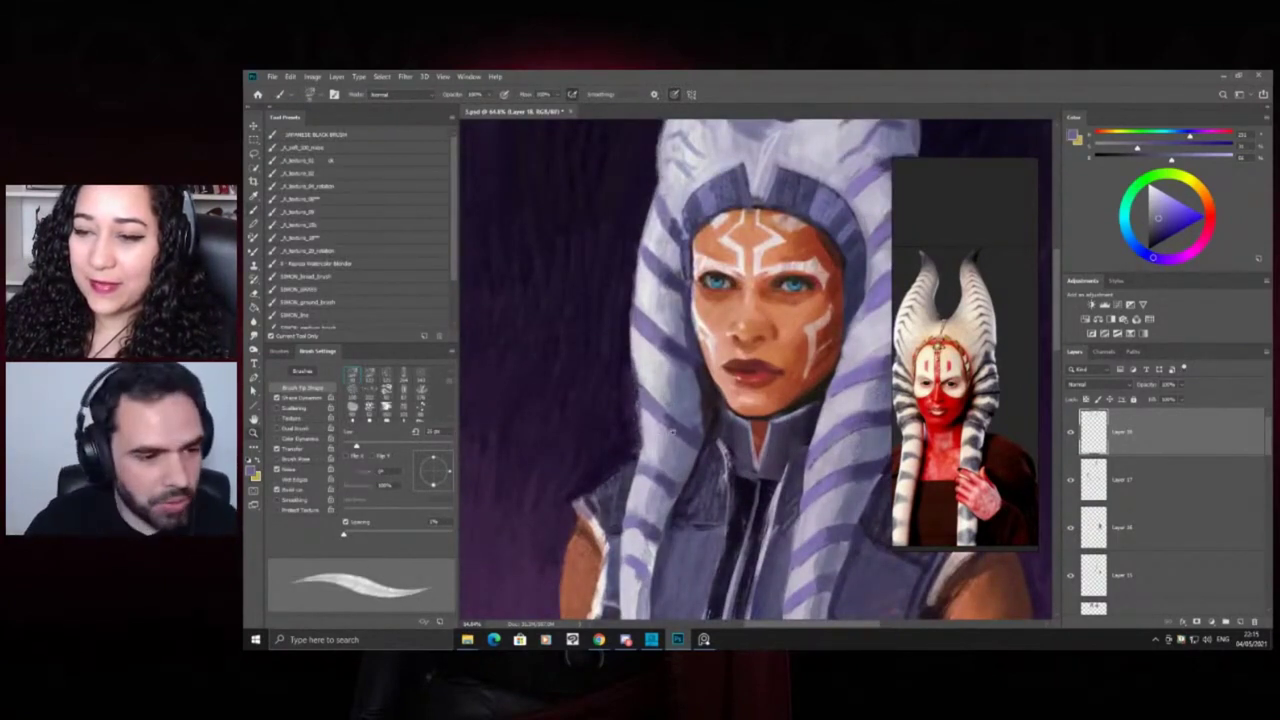
{"action": "key", "text": "z"}
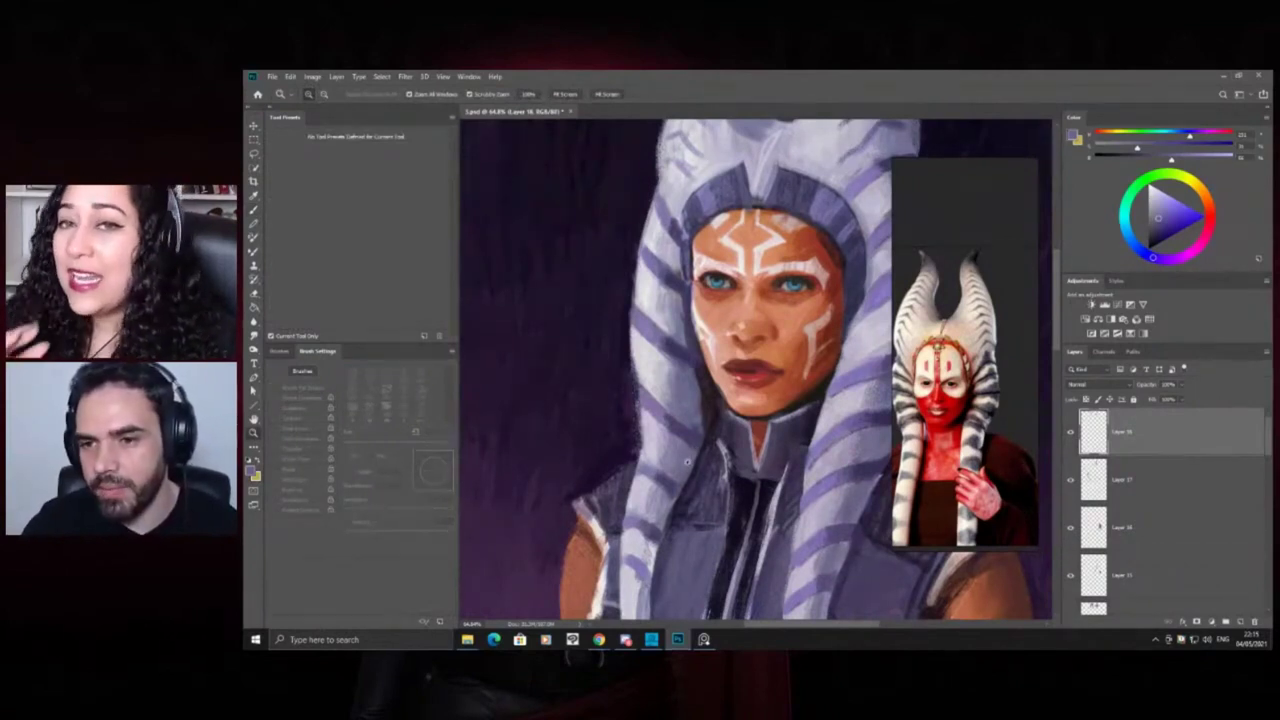
{"action": "mouse_move", "coordinate": [670, 474]}
{"action": "left_mouse_down"}
{"action": "mouse_move", "coordinate": [702, 482]}
{"action": "mouse_move", "coordinate": [664, 491]}
{"action": "left_mouse_up"}
{"action": "key", "text": "h"}
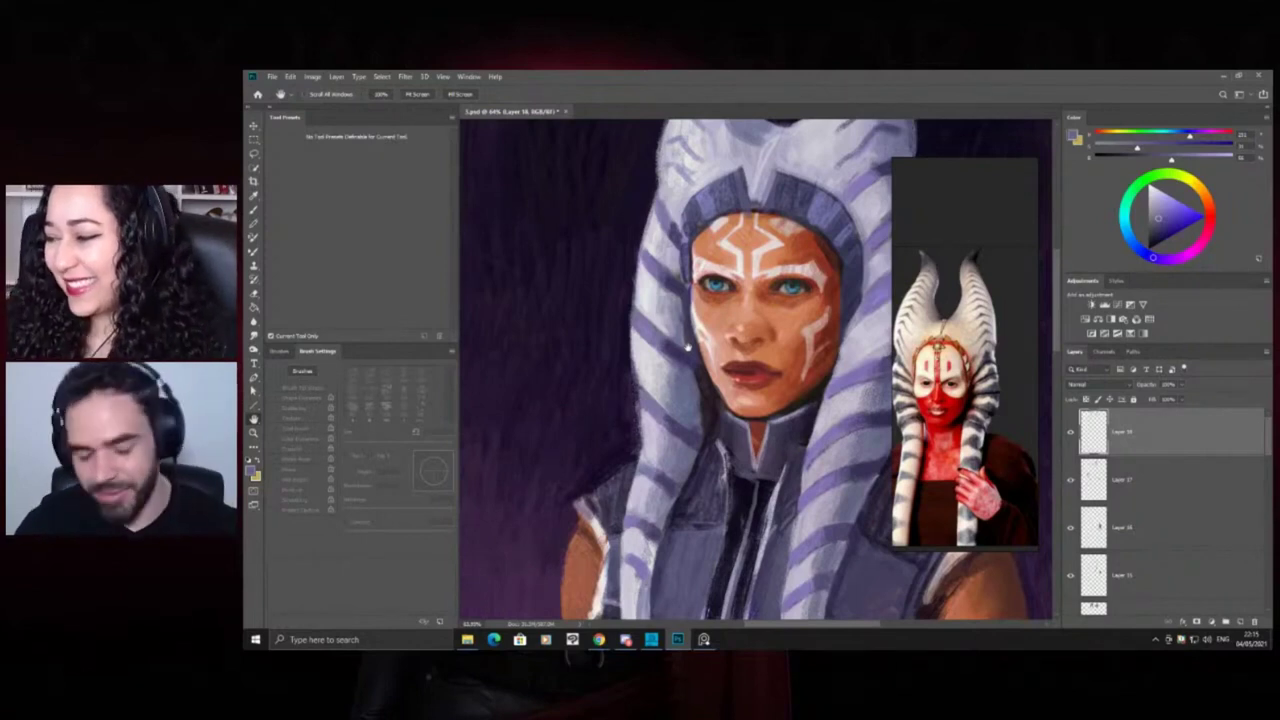
{"action": "key", "text": "z"}
{"action": "left_click_drag", "start_coordinate": [688, 312], "coordinate": [682, 311]}
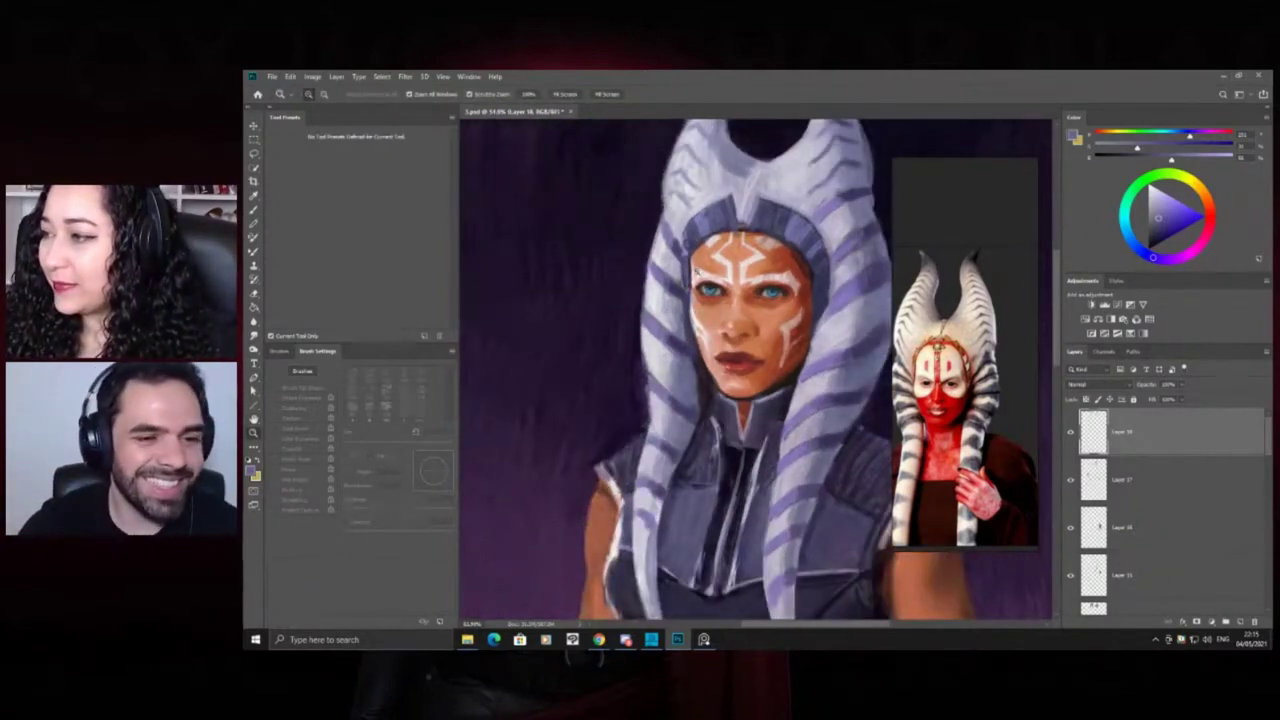
{"action": "left_click_drag", "start_coordinate": [655, 264], "coordinate": [629, 263]}
{"action": "left_click_drag", "start_coordinate": [776, 280], "coordinate": [790, 290]}
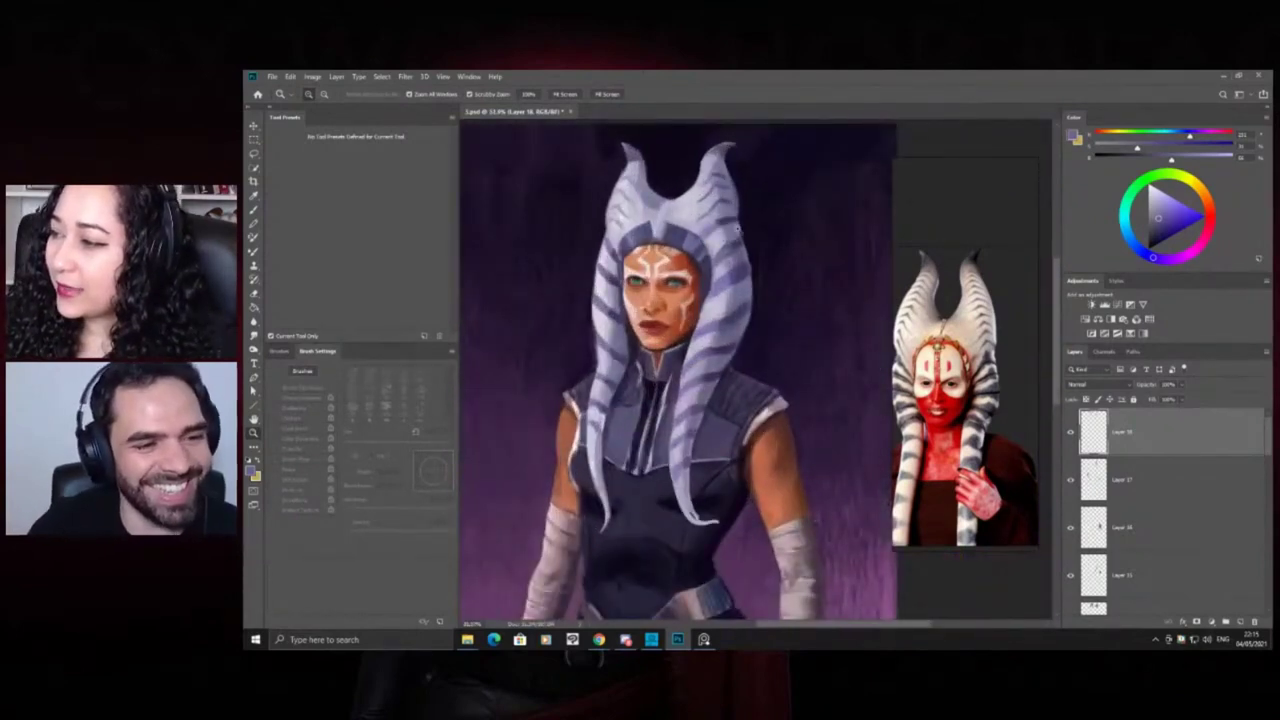
Touch up the right head-tail's upper stripes with a dark blue-violet sampled from its shaded outer side
{"action": "left_click", "coordinate": [737, 231]}
{"action": "key", "text": "b"}
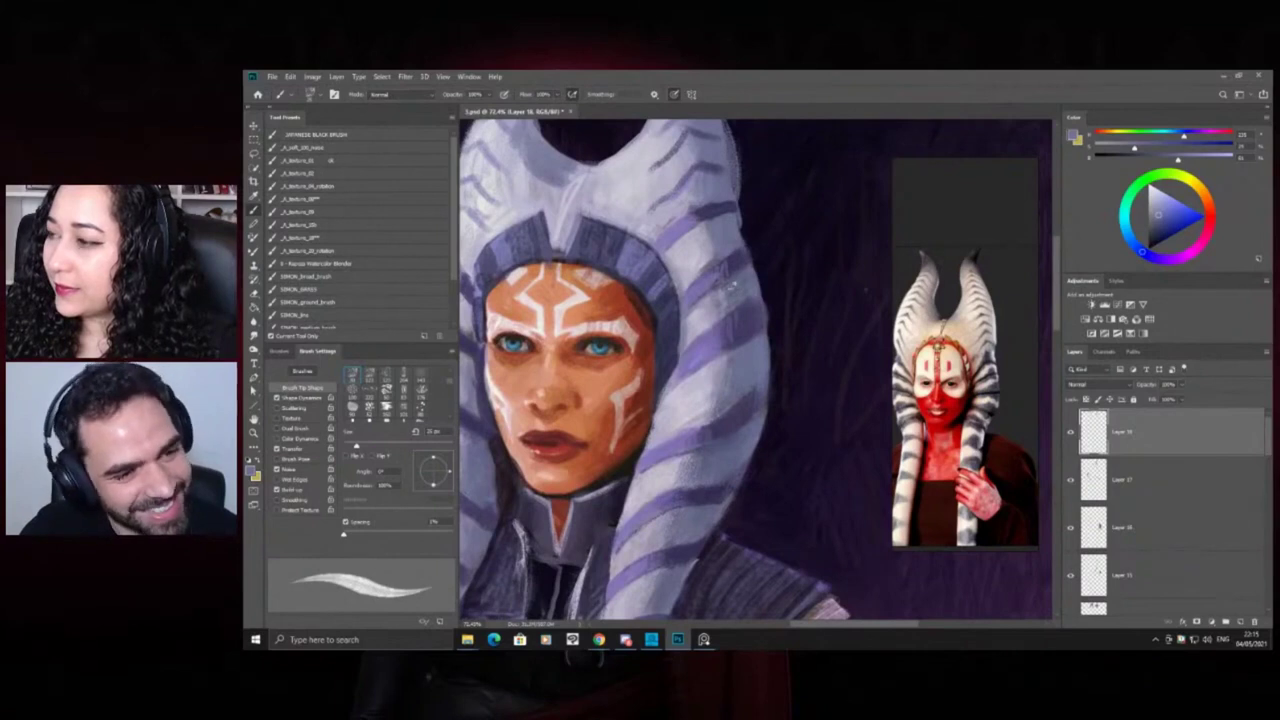
{"action": "left_click", "coordinate": [747, 308], "text": "alt"}
{"action": "mouse_move", "coordinate": [748, 306]}
{"action": "left_mouse_down"}
{"action": "mouse_move", "coordinate": [759, 298]}
{"action": "mouse_move", "coordinate": [597, 298]}
{"action": "left_mouse_up"}
{"action": "key", "text": "z"}
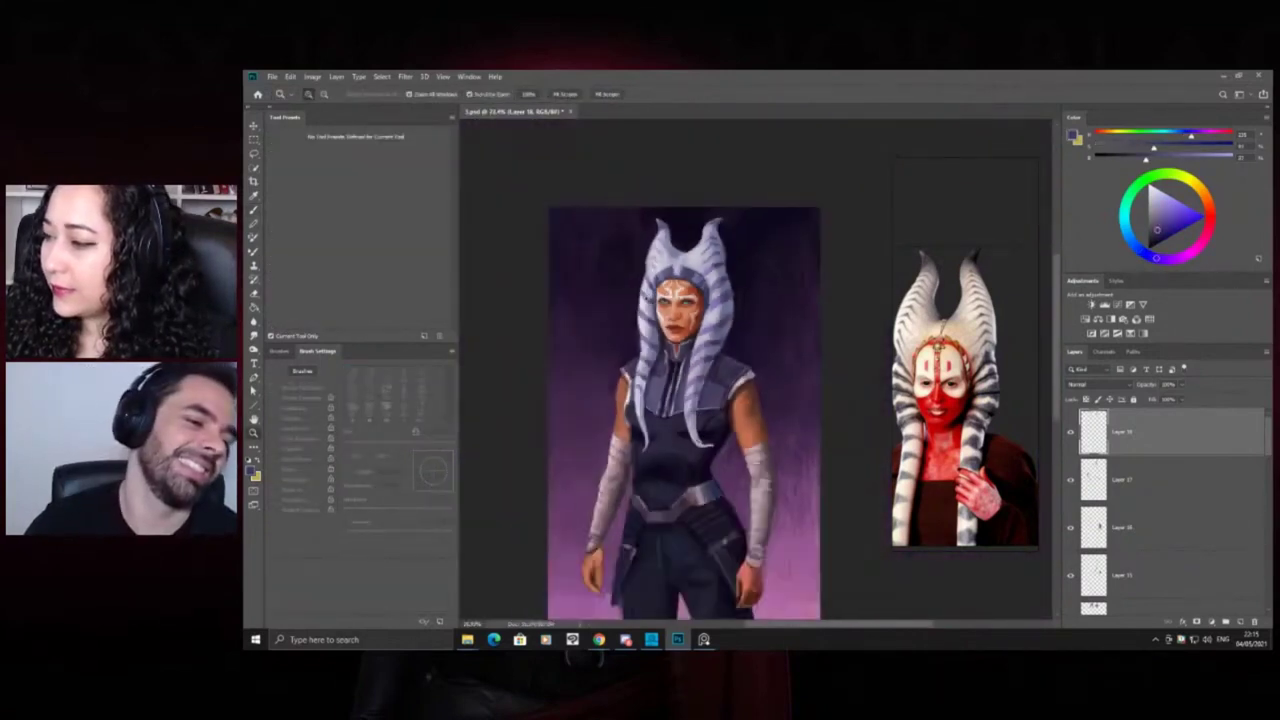
Choose a textured brush preset and reduce its size for detail work on the right head-tail's stripes
{"action": "left_click", "coordinate": [747, 325]}
{"action": "left_click_drag", "start_coordinate": [747, 325], "coordinate": [735, 355]}
{"action": "key", "text": "b"}
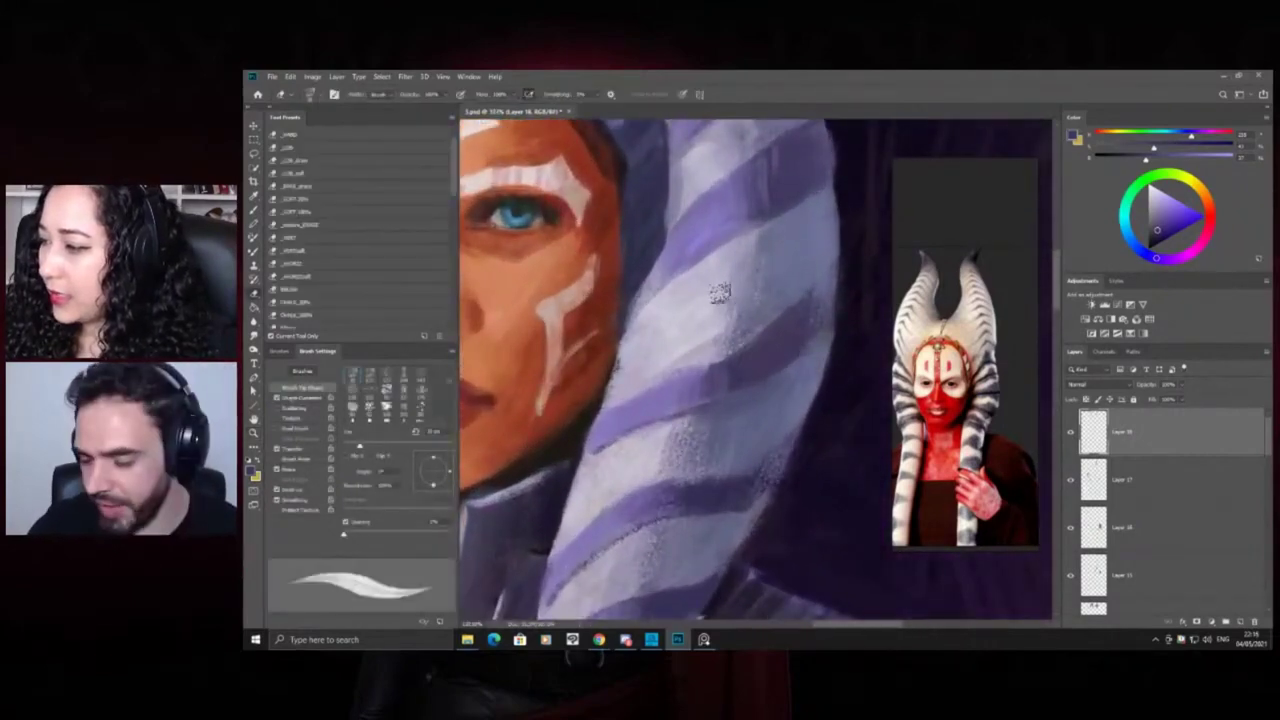
{"action": "right_click", "coordinate": [680, 385]}
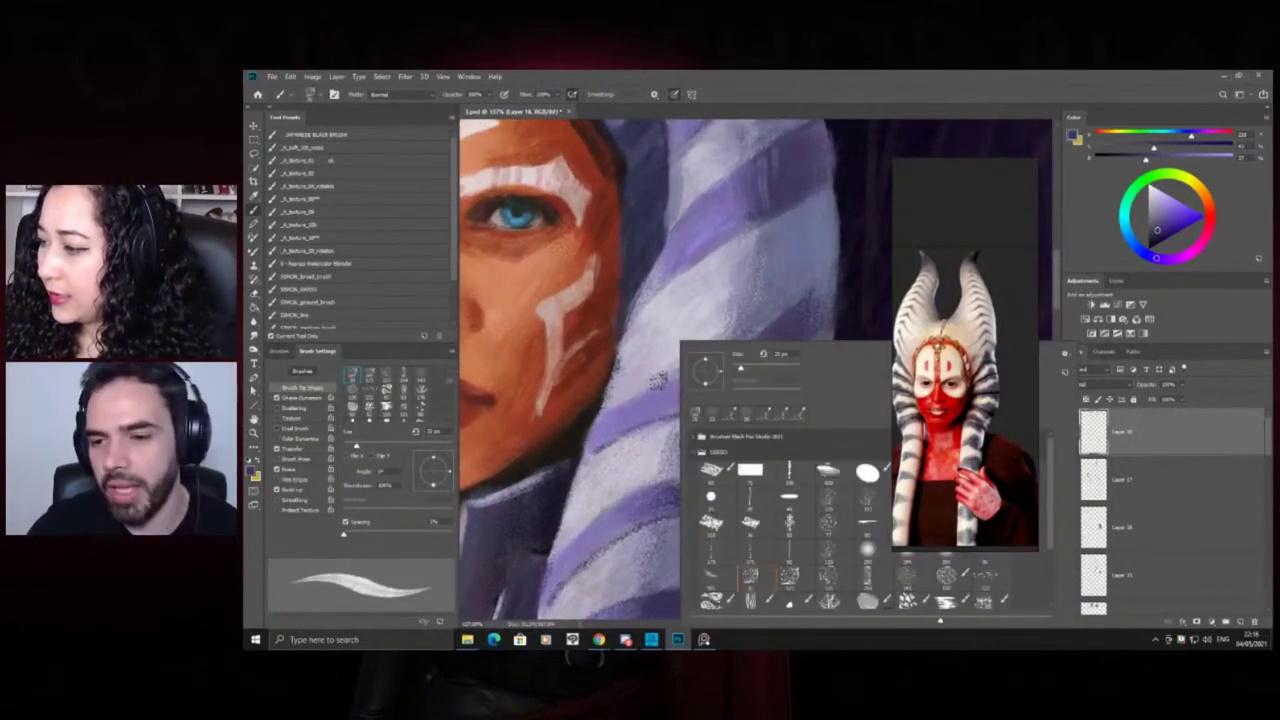
{"action": "right_click", "coordinate": [620, 408]}
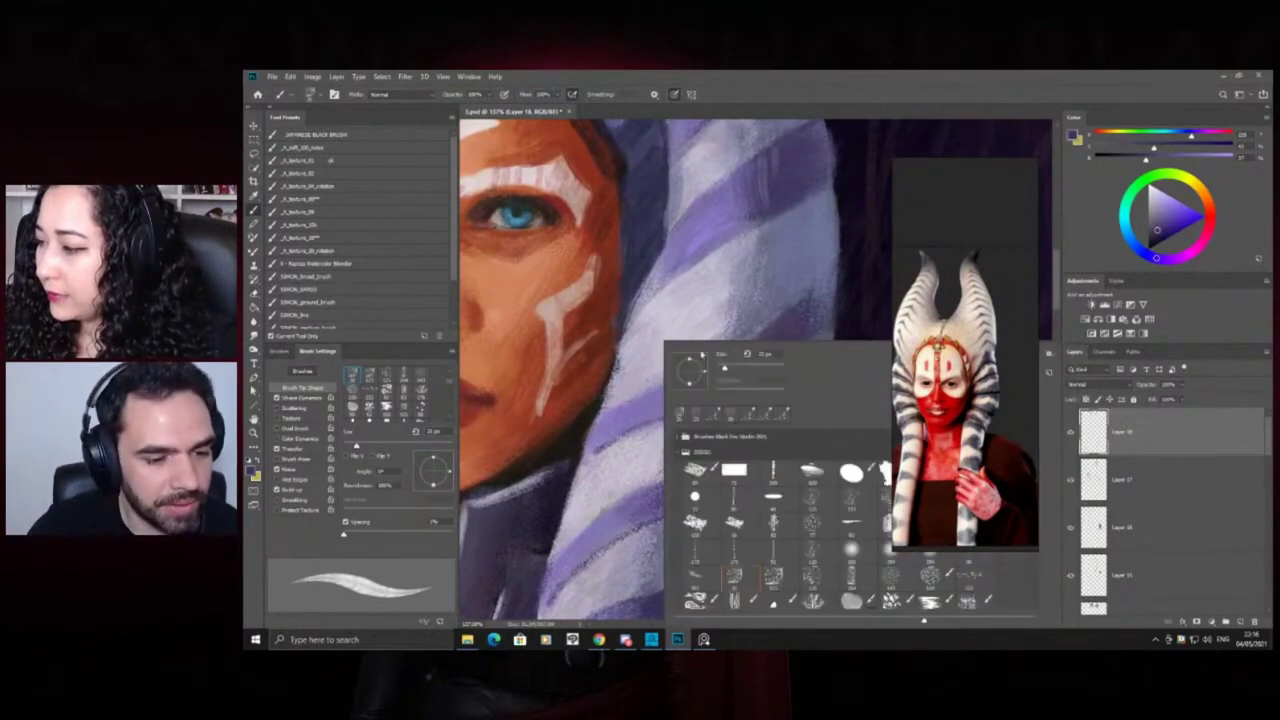
{"action": "left_click", "coordinate": [818, 567]}
{"action": "left_click", "coordinate": [637, 369]}
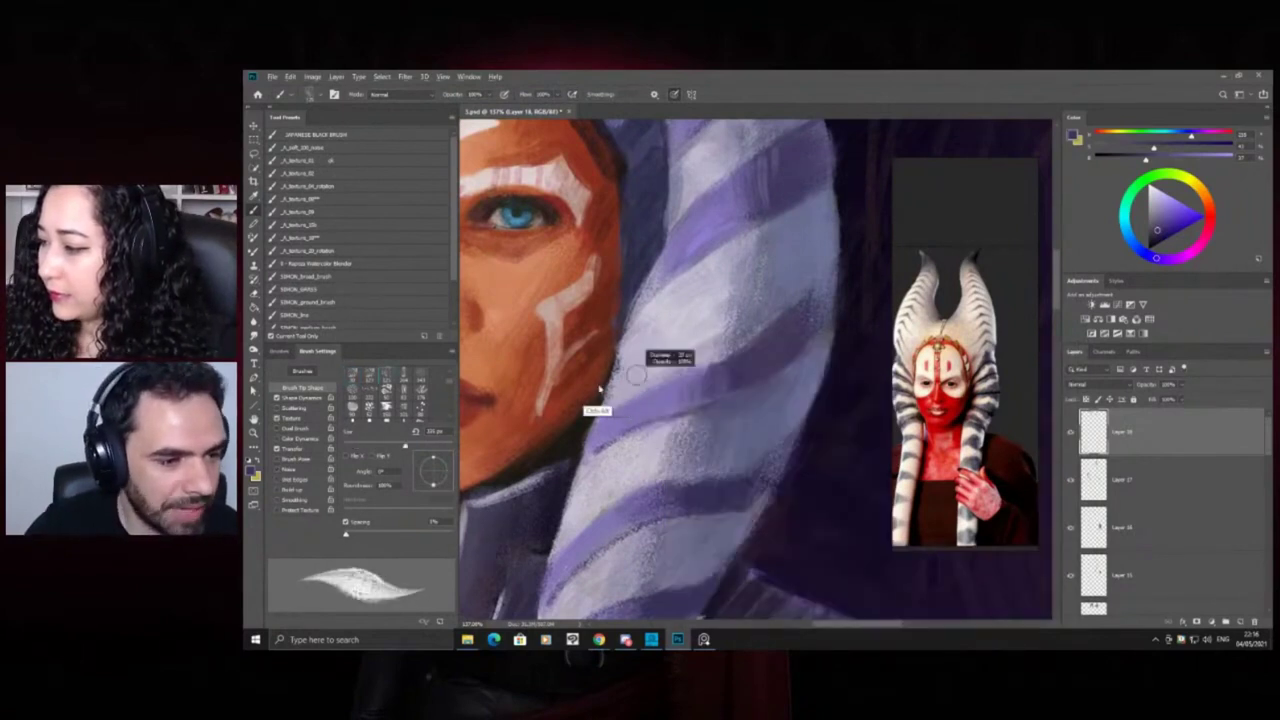
{"action": "left_click_drag", "start_coordinate": [595, 388], "coordinate": [593, 388]}
{"action": "right_click", "coordinate": [593, 389]}
{"action": "left_click", "coordinate": [708, 310]}
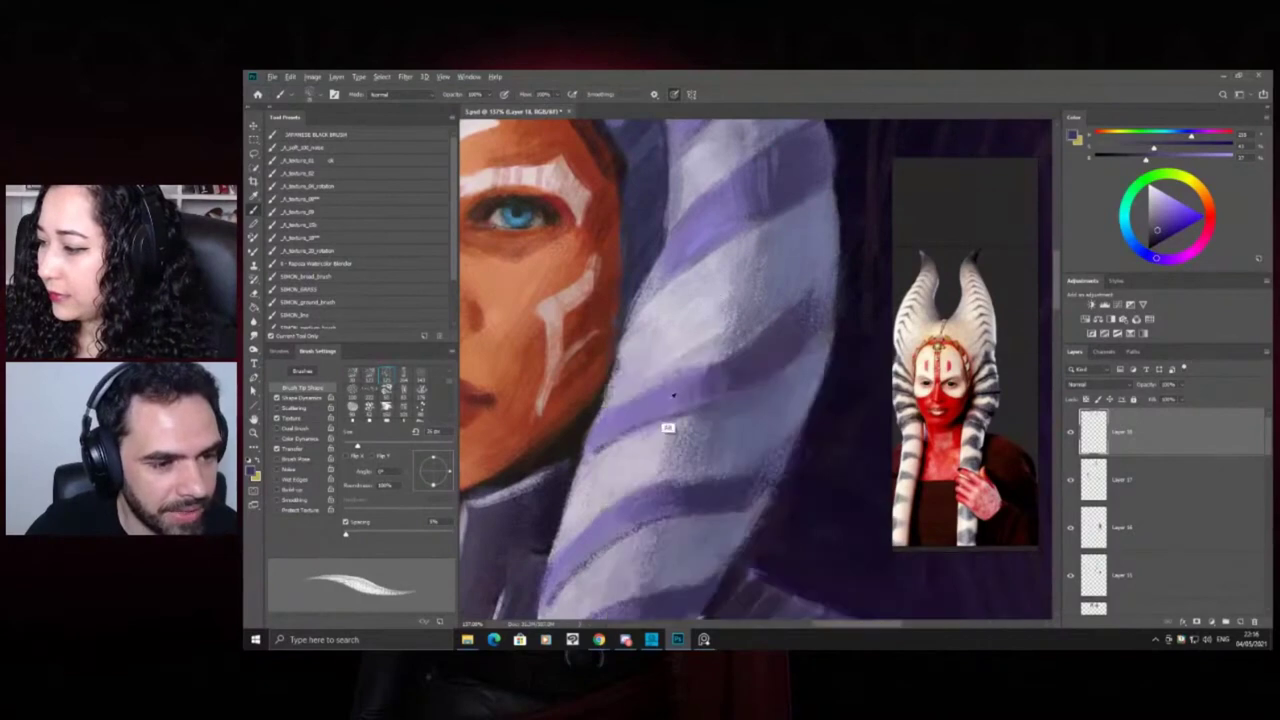
Refine the lower edge of the right head-tail's stripe beside the cheek with a lighter violet sampled from that stripe
{"action": "left_click", "coordinate": [663, 411], "text": "alt"}
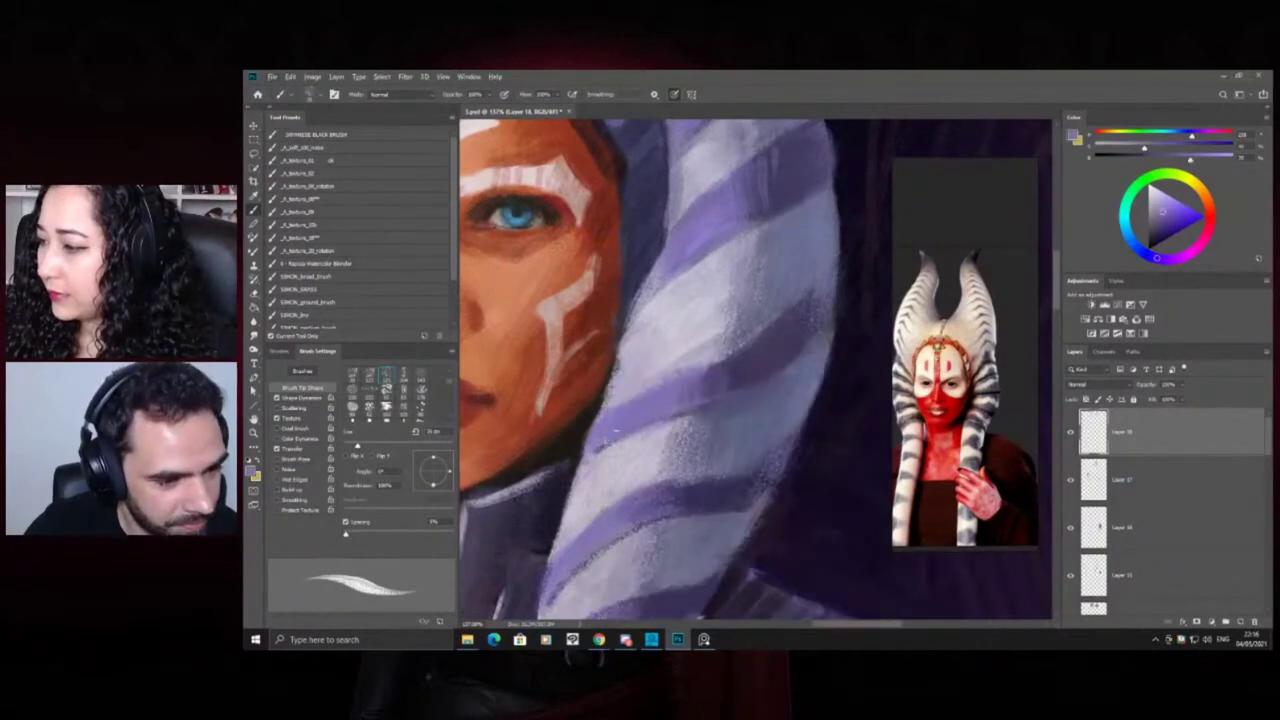
{"action": "left_click_drag", "start_coordinate": [630, 438], "coordinate": [590, 464]}
{"action": "key", "text": "z"}
{"action": "mouse_move", "coordinate": [686, 394]}
{"action": "left_mouse_down"}
{"action": "mouse_move", "coordinate": [591, 418]}
{"action": "mouse_move", "coordinate": [628, 405]}
{"action": "mouse_move", "coordinate": [631, 355]}
{"action": "mouse_move", "coordinate": [554, 337]}
{"action": "left_mouse_up"}
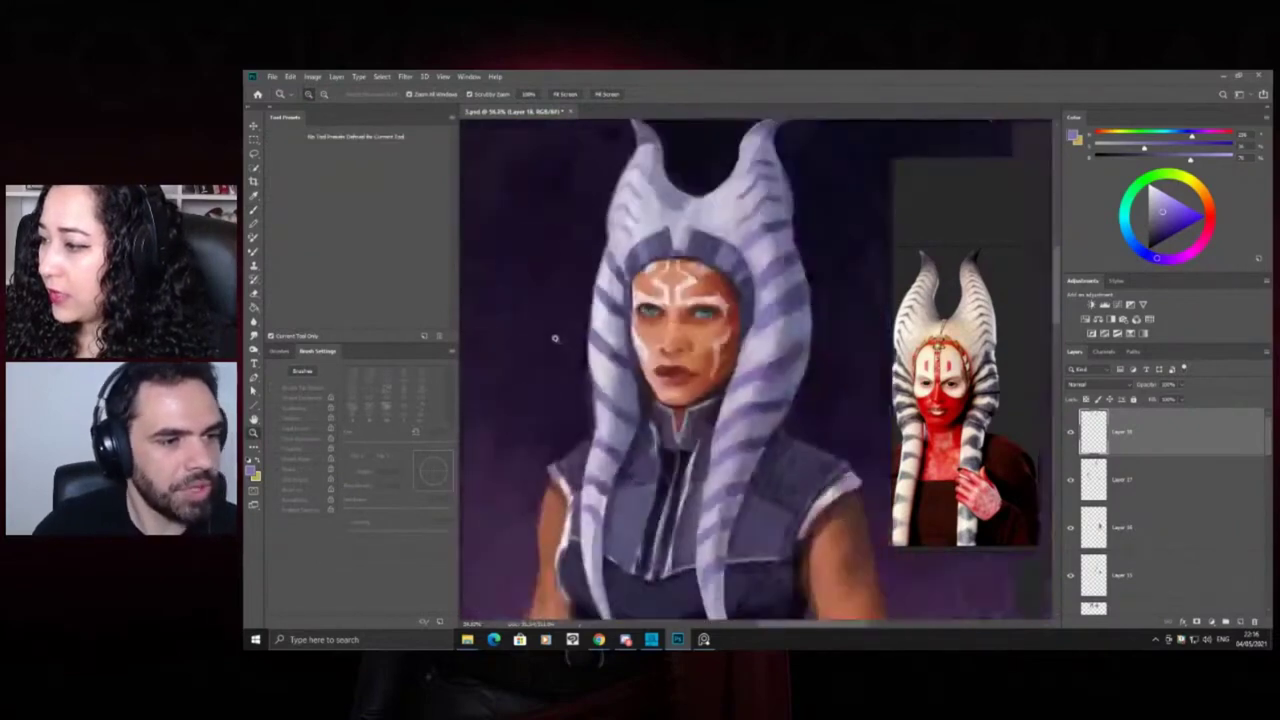
Darken the left horn's chevron stripes with a dark blue-violet sampled from the headband
{"action": "left_click_drag", "start_coordinate": [776, 254], "coordinate": [787, 335]}
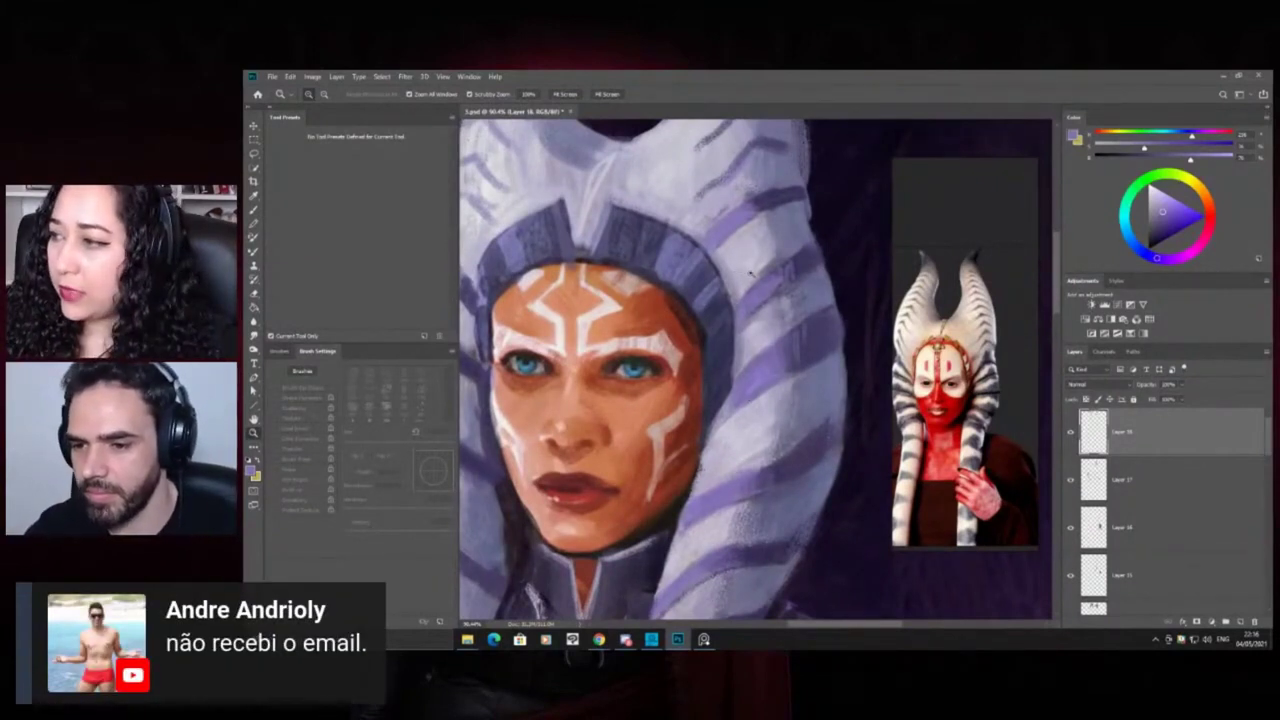
{"action": "left_click_drag", "start_coordinate": [729, 330], "coordinate": [690, 311]}
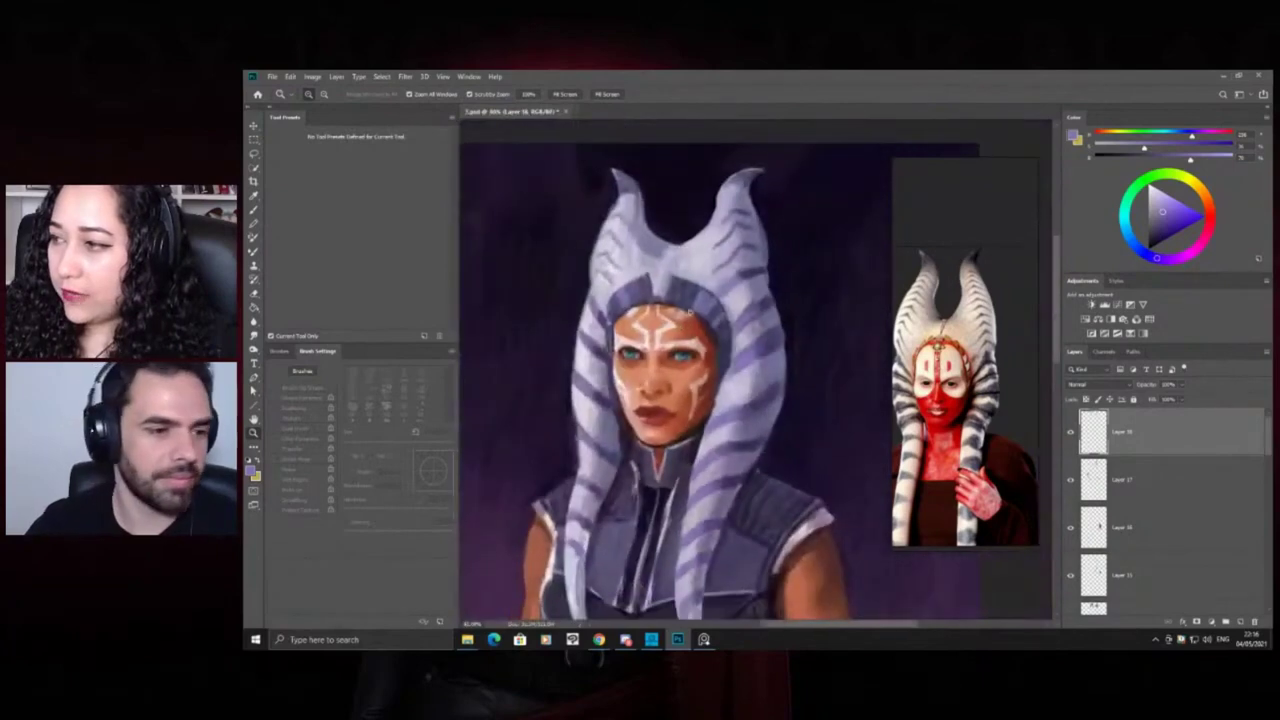
{"action": "left_click_drag", "start_coordinate": [566, 240], "coordinate": [620, 242]}
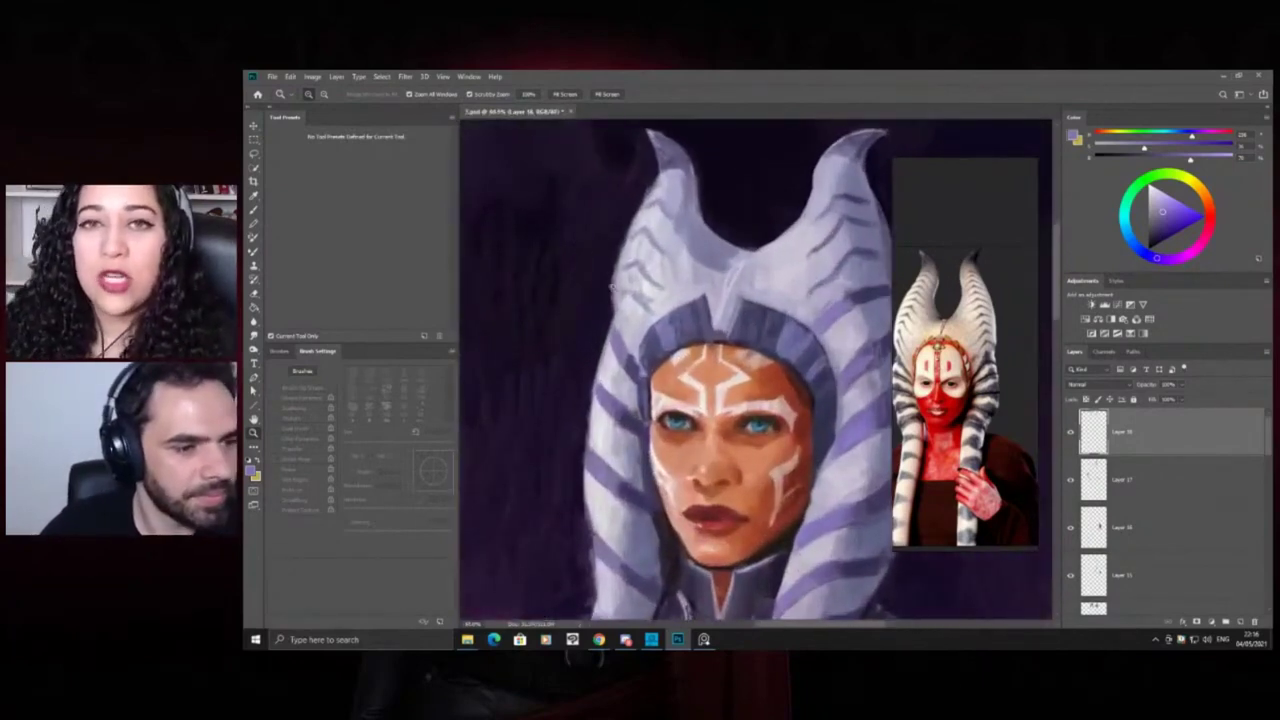
{"action": "key", "text": "b"}
{"action": "left_click", "coordinate": [749, 341], "text": "alt"}
{"action": "left_click_drag", "start_coordinate": [638, 262], "coordinate": [646, 274]}
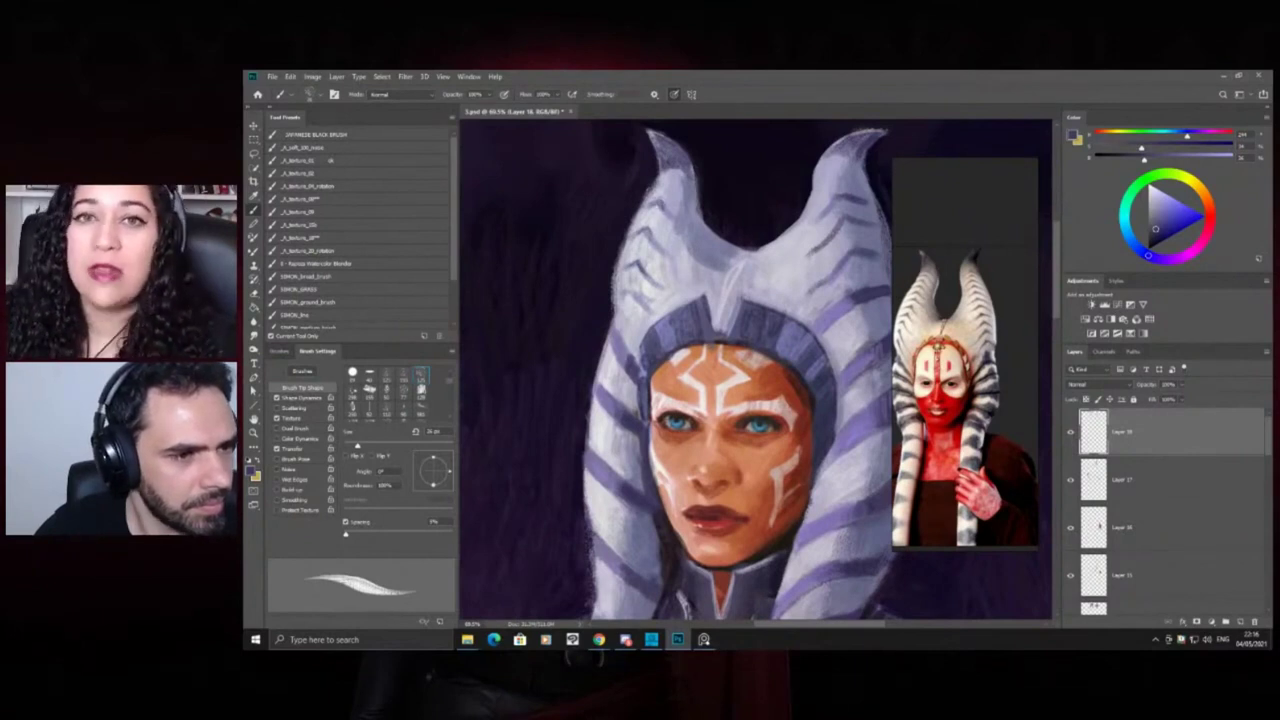
{"action": "key", "text": "z"}
{"action": "left_click_drag", "start_coordinate": [669, 248], "coordinate": [587, 294]}
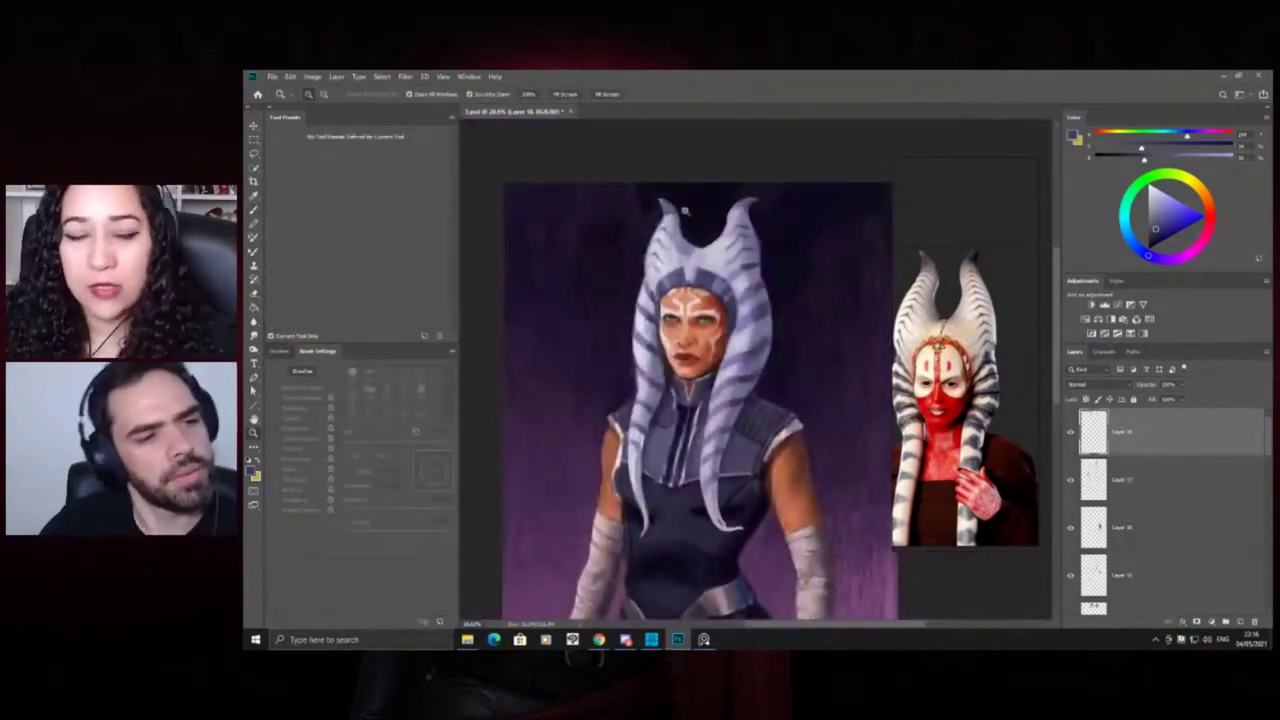
Switch to a broader bristle brush and try a stroke over the left horn's stripes
{"action": "left_click", "coordinate": [695, 206]}
{"action": "key", "text": "b"}
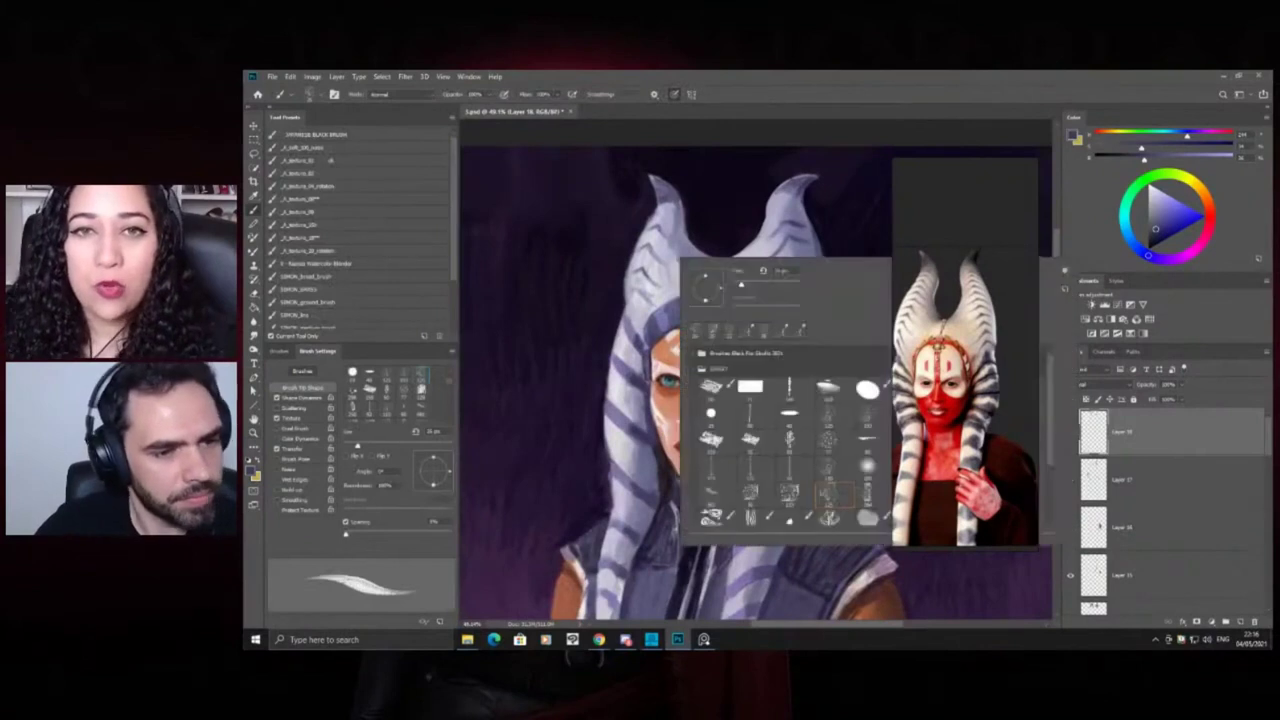
{"action": "right_click", "coordinate": [605, 380]}
{"action": "left_click", "coordinate": [827, 581]}
{"action": "left_click_drag", "start_coordinate": [680, 256], "coordinate": [654, 274]}
{"action": "key", "text": "ctrl+z"}
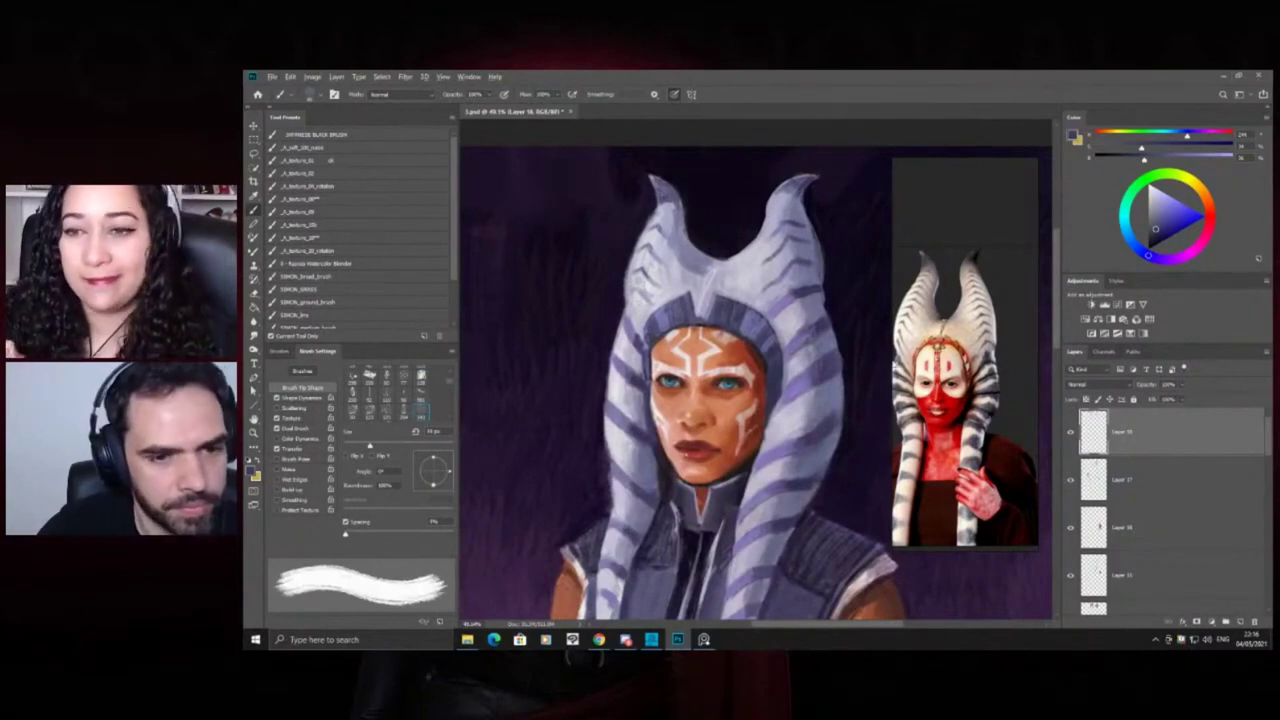
Brighten the base of the right horn just above the headband with a near-white blue tone
{"action": "left_click", "coordinate": [658, 300], "text": "alt"}
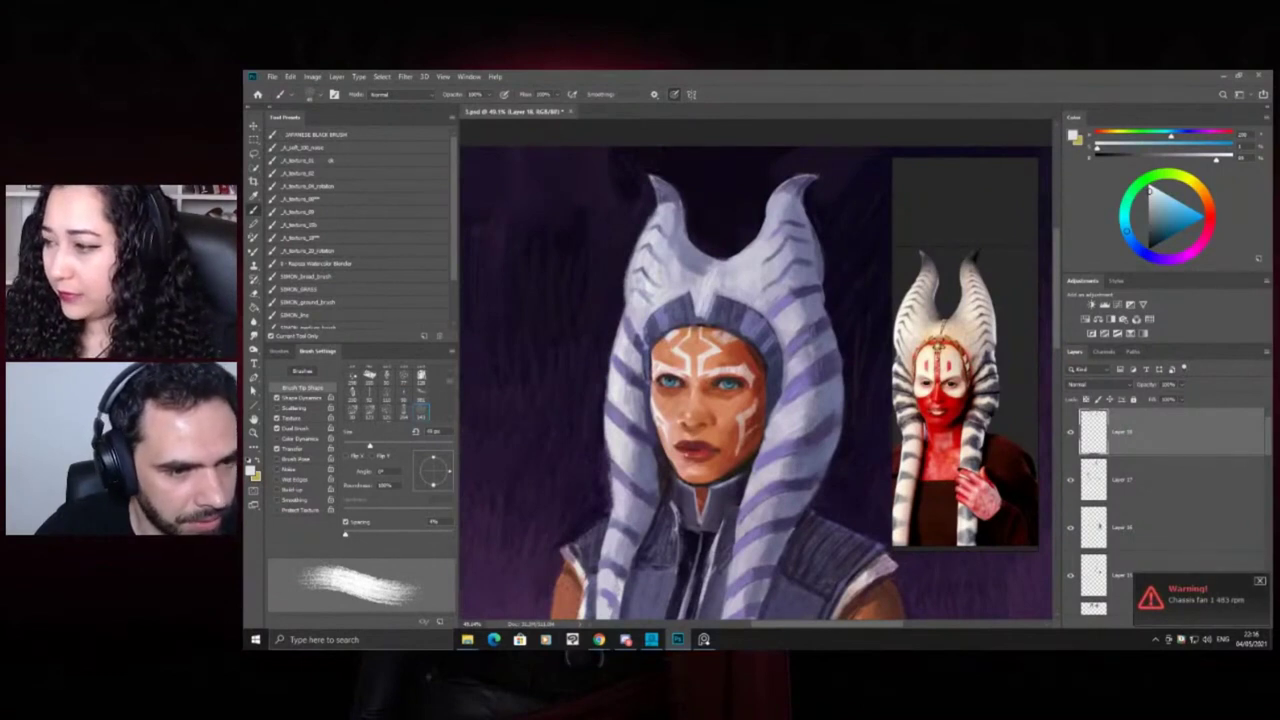
{"action": "left_click", "coordinate": [698, 292], "text": "alt"}
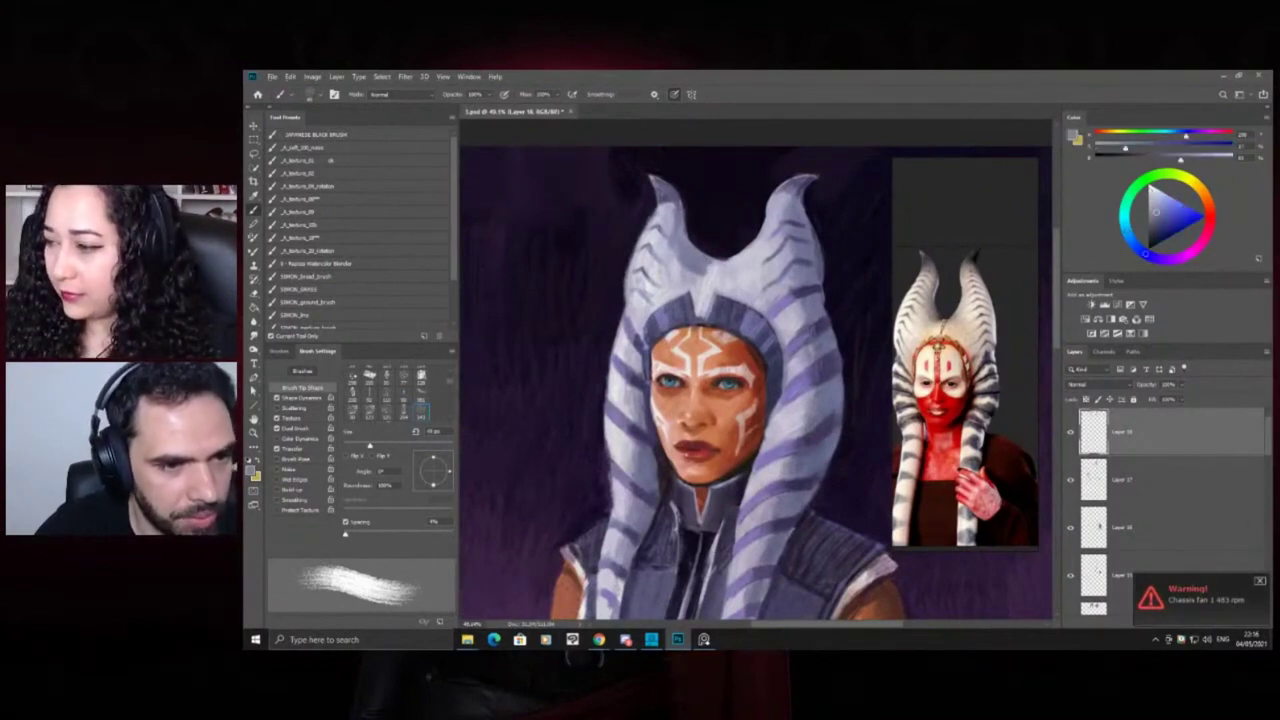
{"action": "key", "text": "z"}
{"action": "mouse_move", "coordinate": [728, 234]}
{"action": "left_mouse_down"}
{"action": "mouse_move", "coordinate": [680, 238]}
{"action": "mouse_move", "coordinate": [738, 235]}
{"action": "left_mouse_up"}
{"action": "left_click_drag", "start_coordinate": [612, 280], "coordinate": [645, 282]}
{"action": "key", "text": "b"}
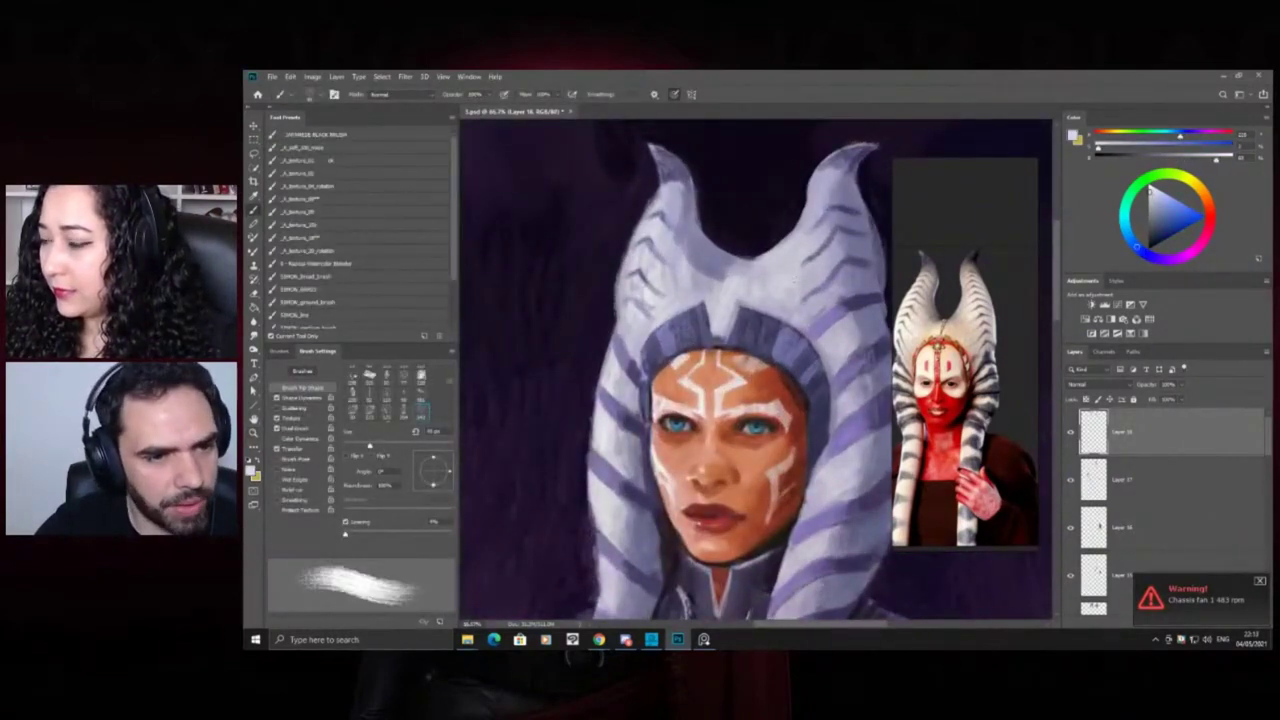
{"action": "left_click_drag", "start_coordinate": [789, 301], "coordinate": [768, 300]}
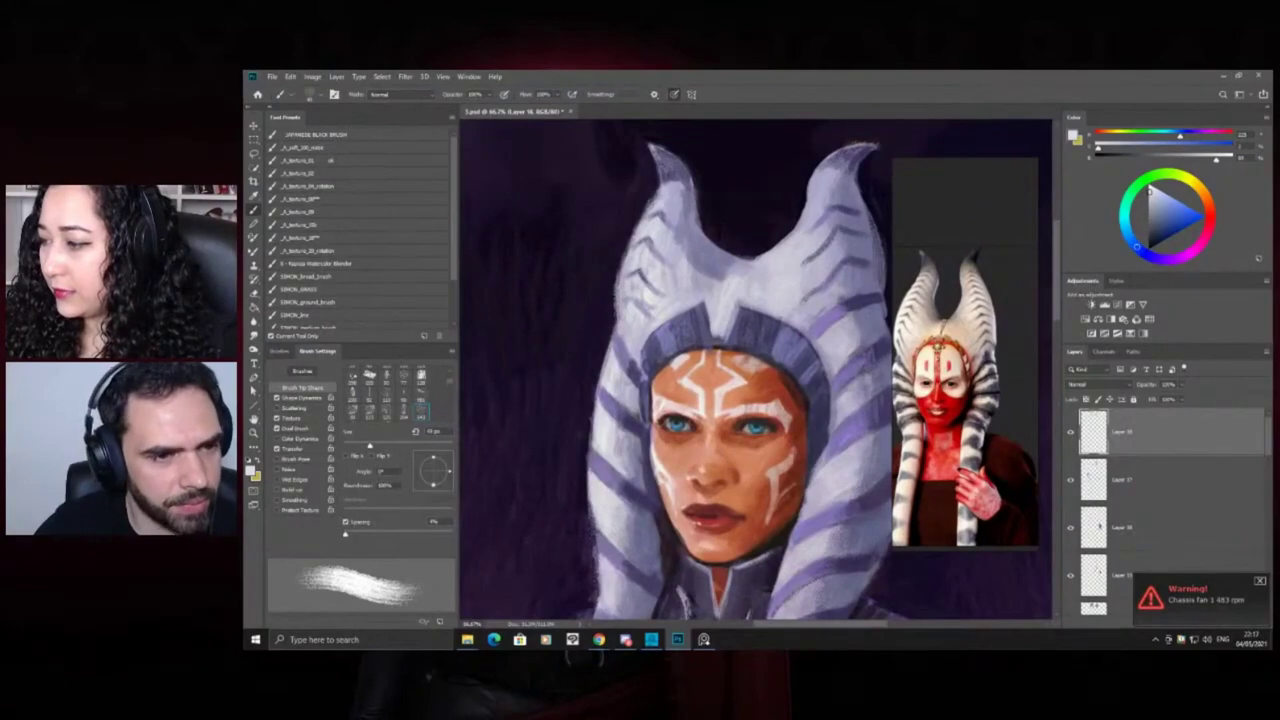
Review the whole headpiece at reduced and closer magnifications to compare its light areas and stripes with the reference
{"action": "key", "text": "z"}
{"action": "left_click_drag", "start_coordinate": [727, 230], "coordinate": [677, 230]}
{"action": "left_click_drag", "start_coordinate": [748, 173], "coordinate": [733, 175]}
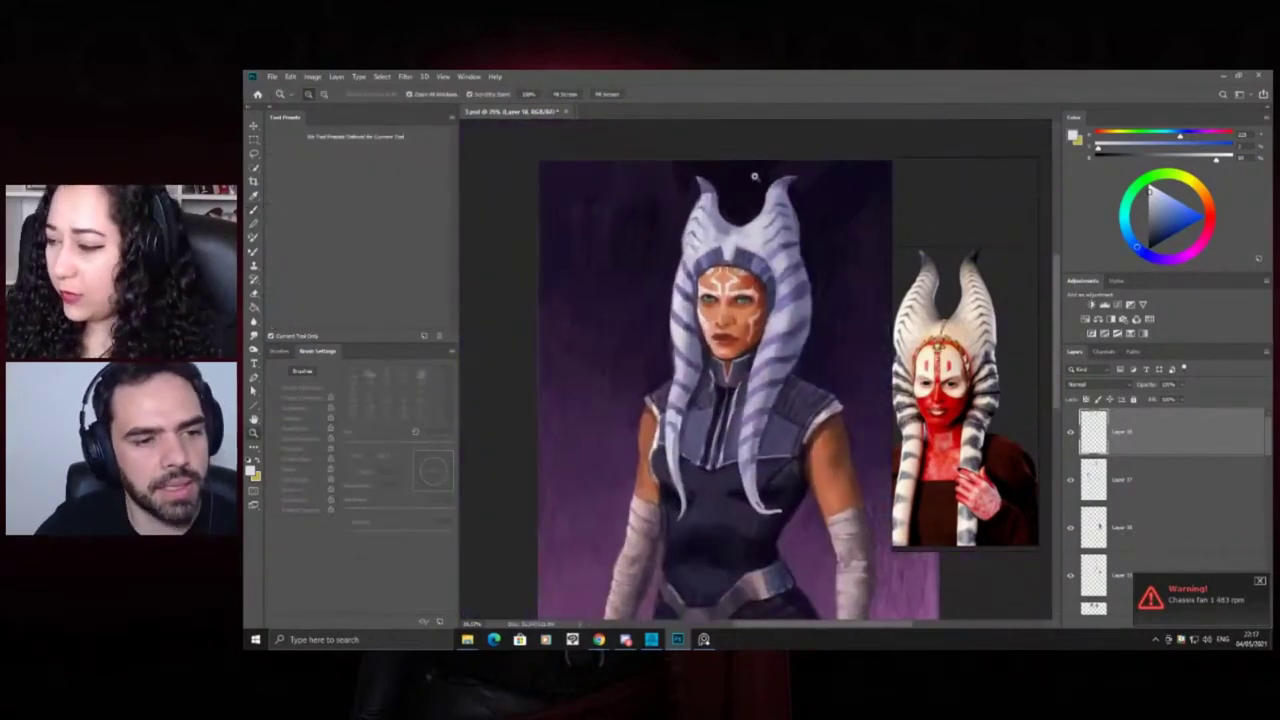
{"action": "left_click", "coordinate": [755, 178]}
{"action": "left_click", "coordinate": [798, 372]}
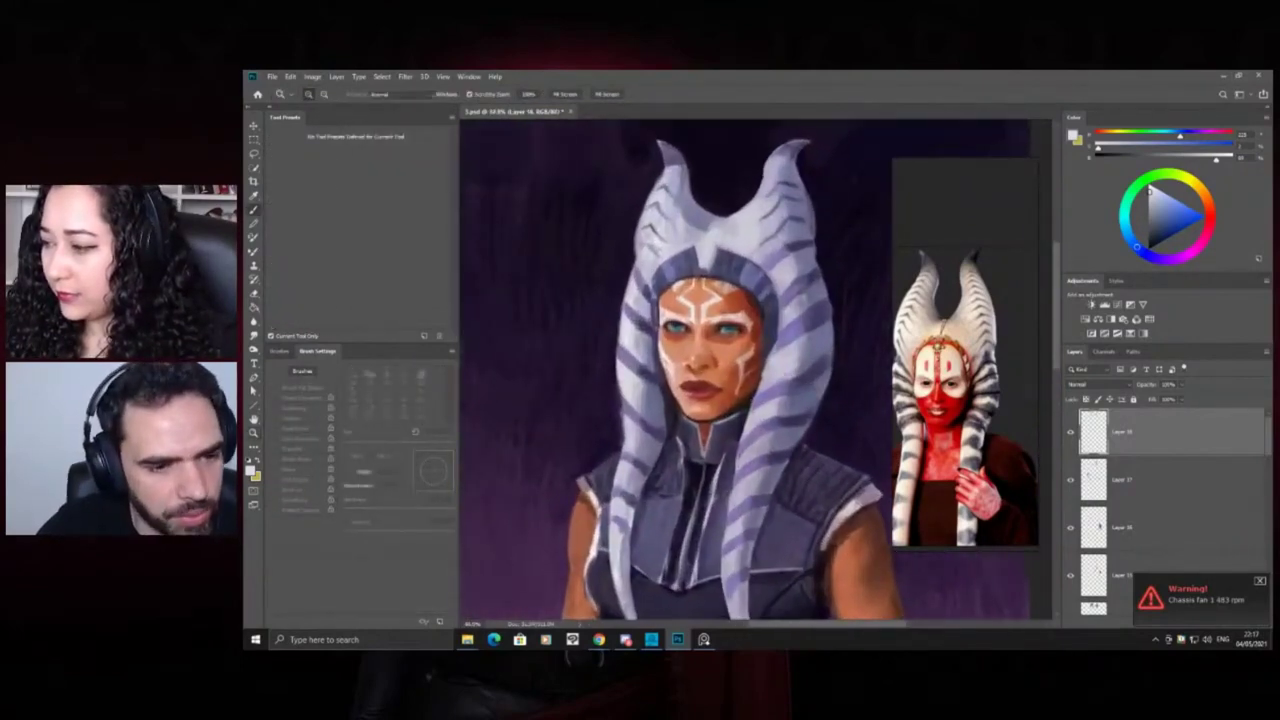
{"action": "key", "text": "b"}
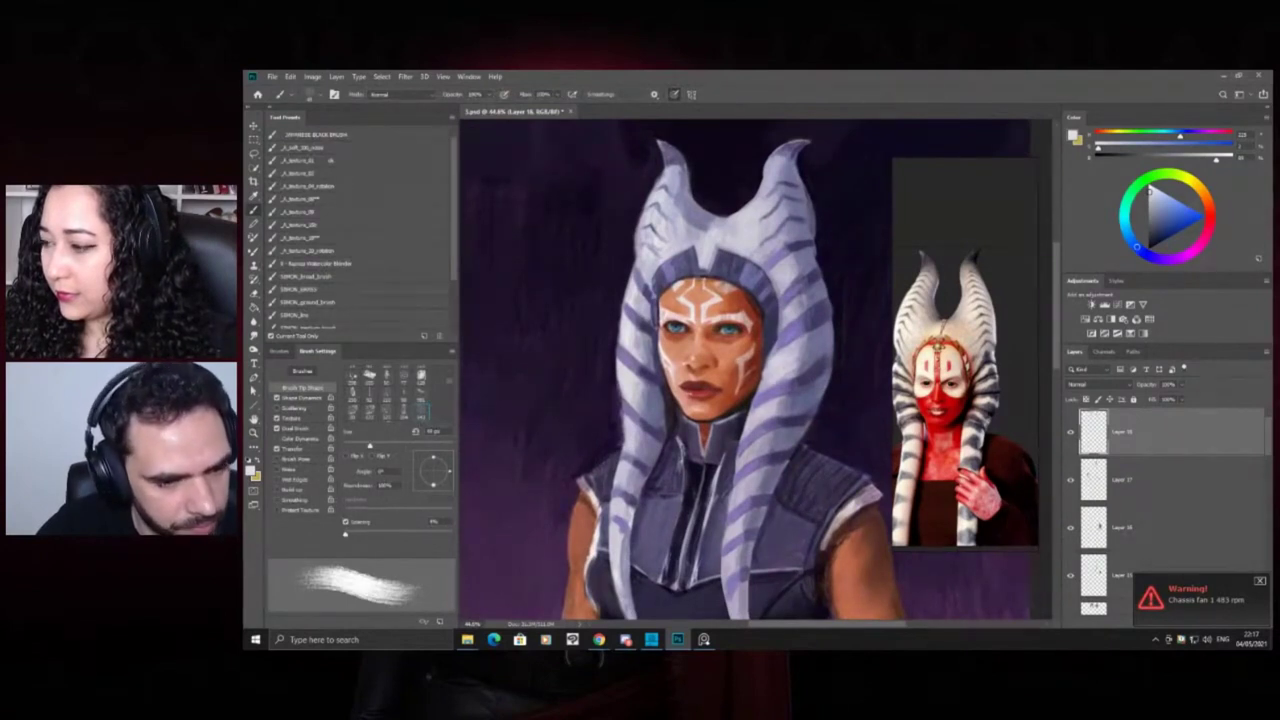
{"action": "key", "text": "z"}
{"action": "key", "text": "ctrl+minus"}
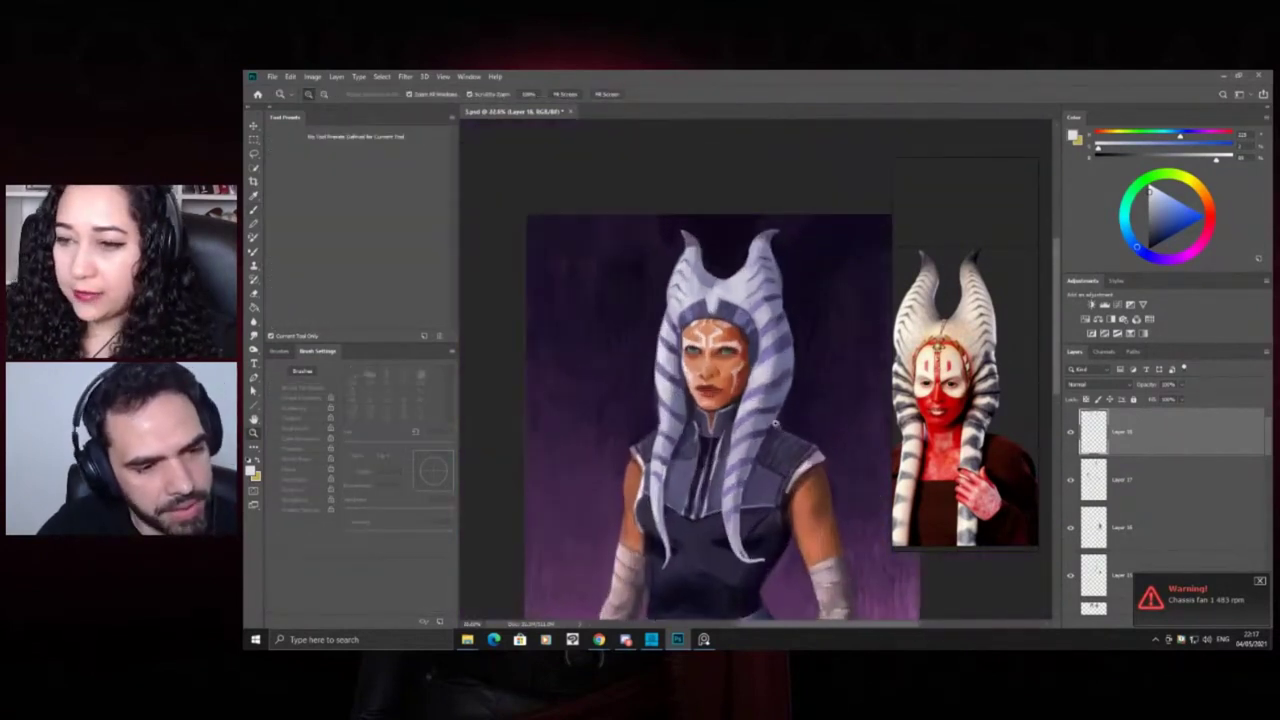
Touch up the right head-tail's stripes above the chest with a smaller brush and a blue-violet sampled from them
{"action": "left_click_drag", "start_coordinate": [738, 428], "coordinate": [778, 431]}
{"action": "key", "text": "b"}
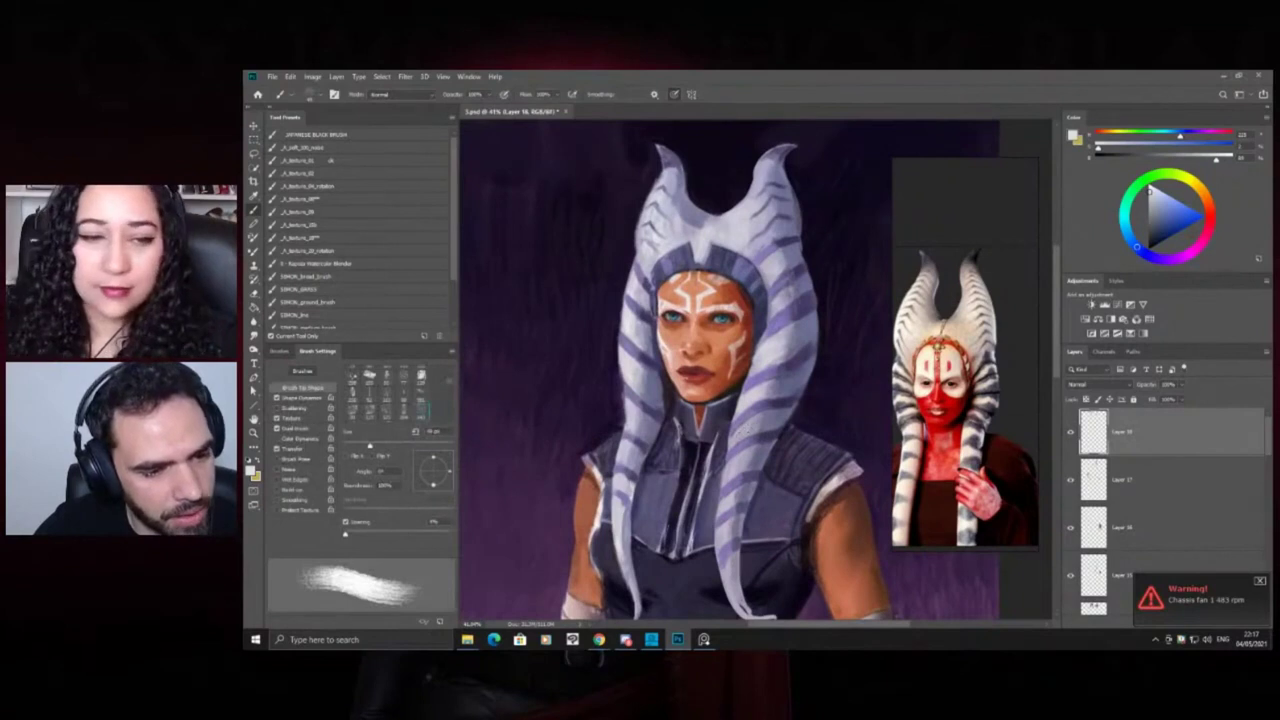
{"action": "key", "text": "z"}
{"action": "left_click", "coordinate": [740, 428]}
{"action": "key", "text": "b"}
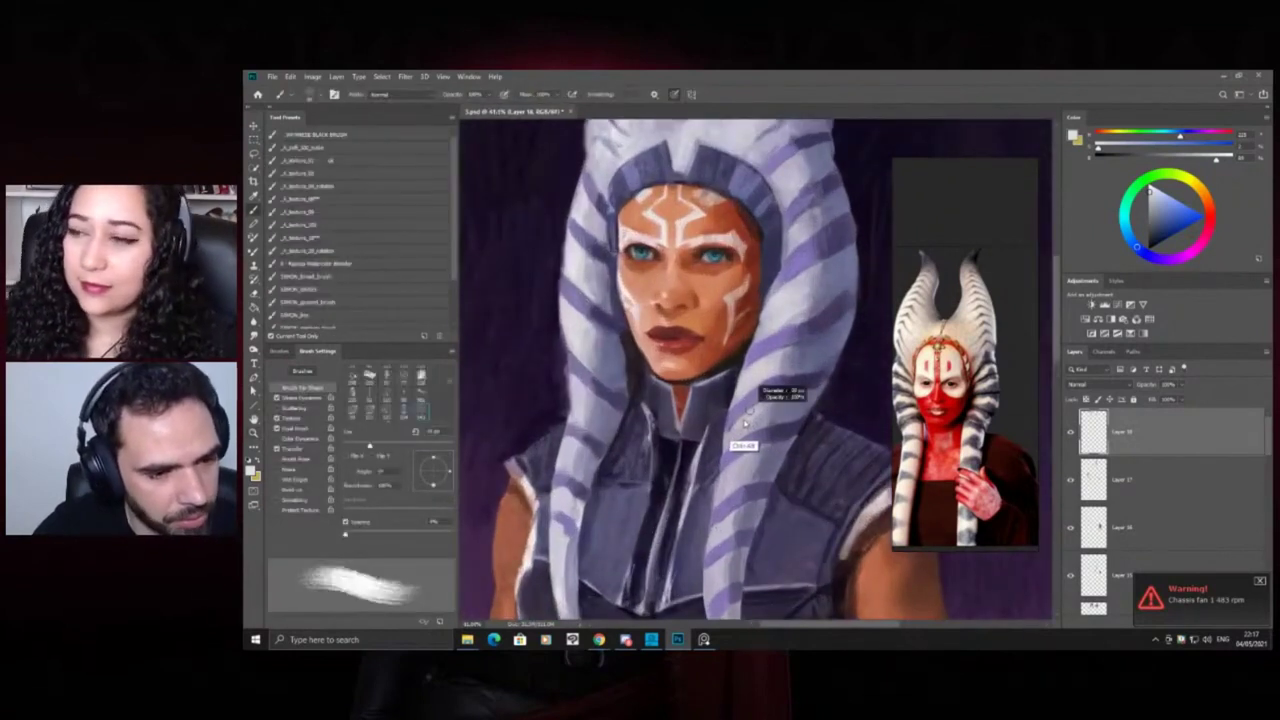
{"action": "left_click_drag", "start_coordinate": [745, 424], "coordinate": [738, 428]}
{"action": "left_click", "coordinate": [741, 431], "text": "alt"}
{"action": "left_click", "coordinate": [742, 414], "text": "alt"}
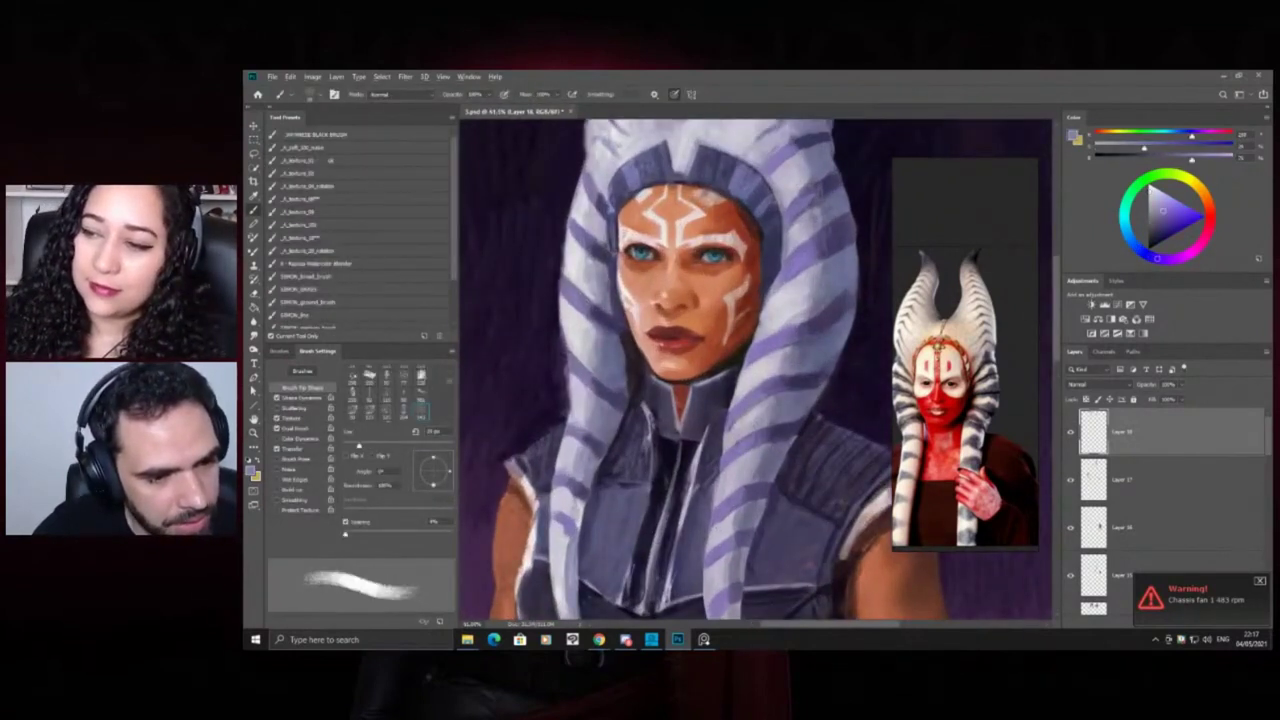
{"action": "key", "text": "z"}
{"action": "left_click_drag", "start_coordinate": [751, 389], "coordinate": [674, 341]}
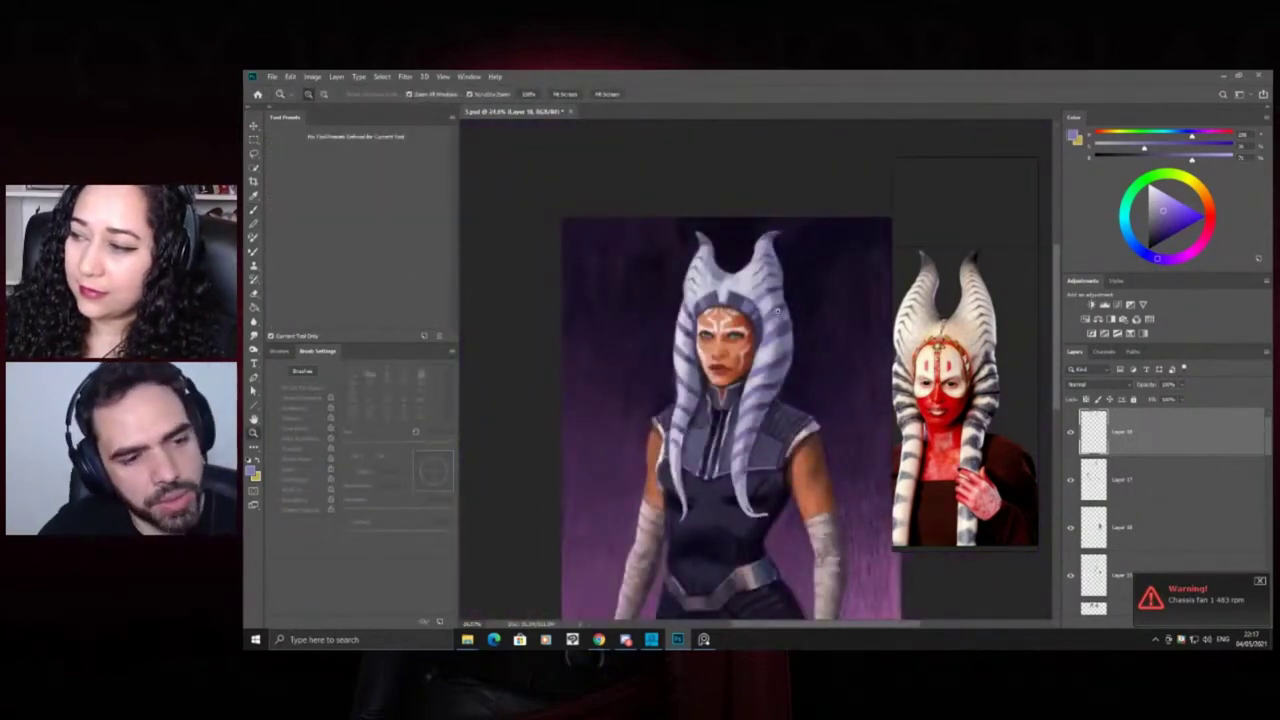
{"action": "mouse_move", "coordinate": [768, 372]}
{"action": "left_mouse_down"}
{"action": "mouse_move", "coordinate": [820, 372]}
{"action": "mouse_move", "coordinate": [690, 348]}
{"action": "mouse_move", "coordinate": [700, 352]}
{"action": "mouse_move", "coordinate": [629, 318]}
{"action": "mouse_move", "coordinate": [774, 354]}
{"action": "mouse_move", "coordinate": [779, 343]}
{"action": "left_mouse_up"}
Shade the outer side of the right head-tail beside the jaw with a dark blue-violet
{"action": "key", "text": "b"}
{"action": "key", "text": "z"}
{"action": "key", "text": "b"}
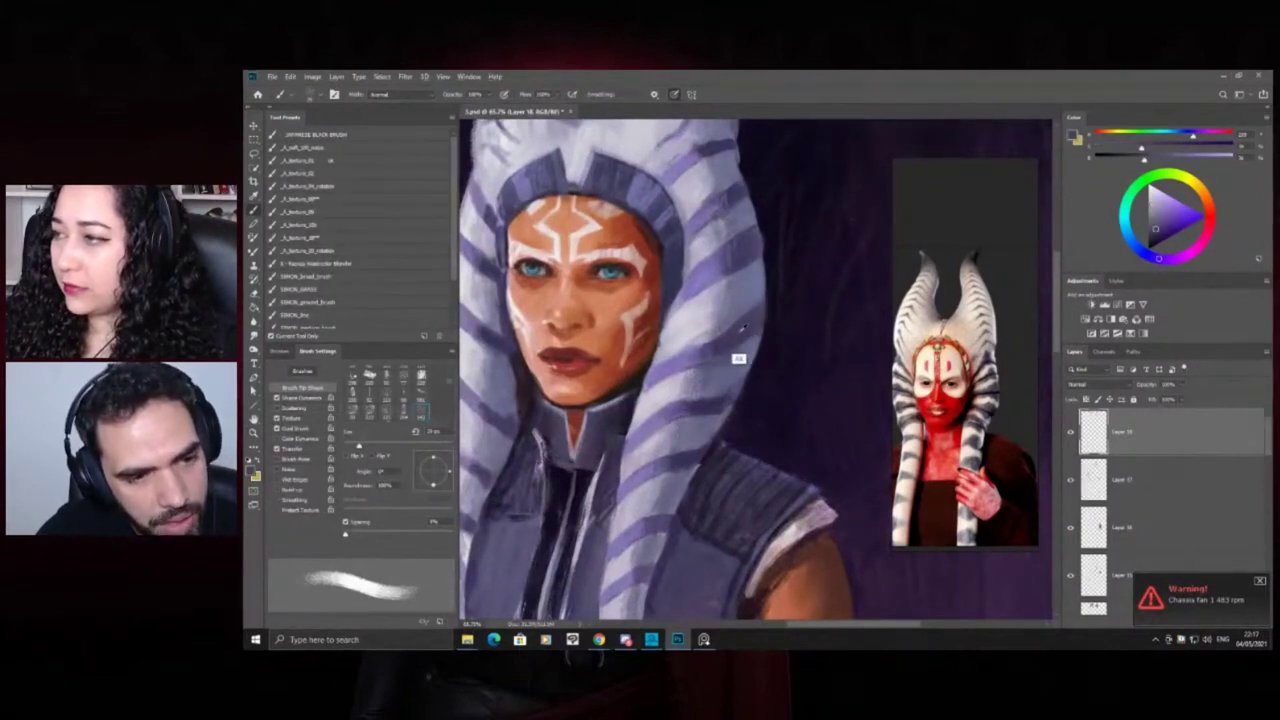
{"action": "key", "text": "z"}
{"action": "left_click", "coordinate": [758, 318], "text": "alt"}
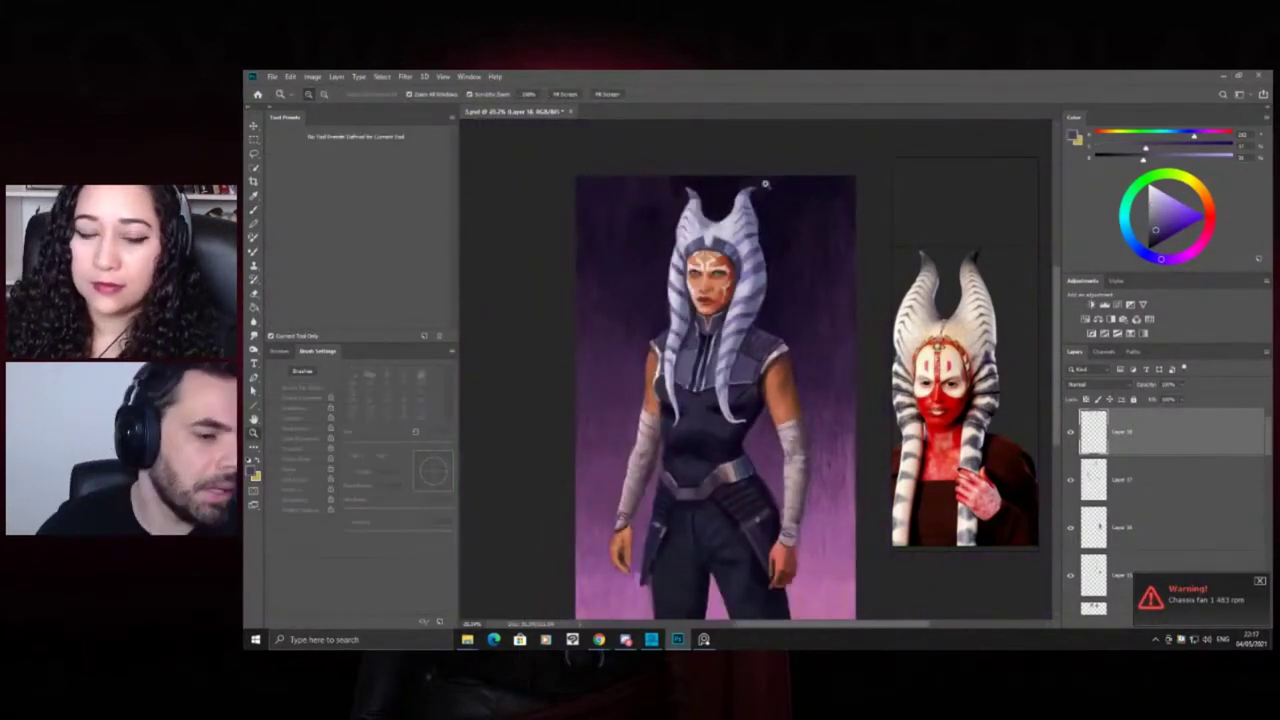
Refine the curled tip of the right head-tail with a muted blue sampled from the painting
{"action": "left_click", "coordinate": [731, 384]}
{"action": "key", "text": "b"}
{"action": "key", "text": "z"}
{"action": "left_click", "coordinate": [714, 241], "text": "alt"}
{"action": "left_click", "coordinate": [732, 196], "text": "alt"}
{"action": "key", "text": "b"}
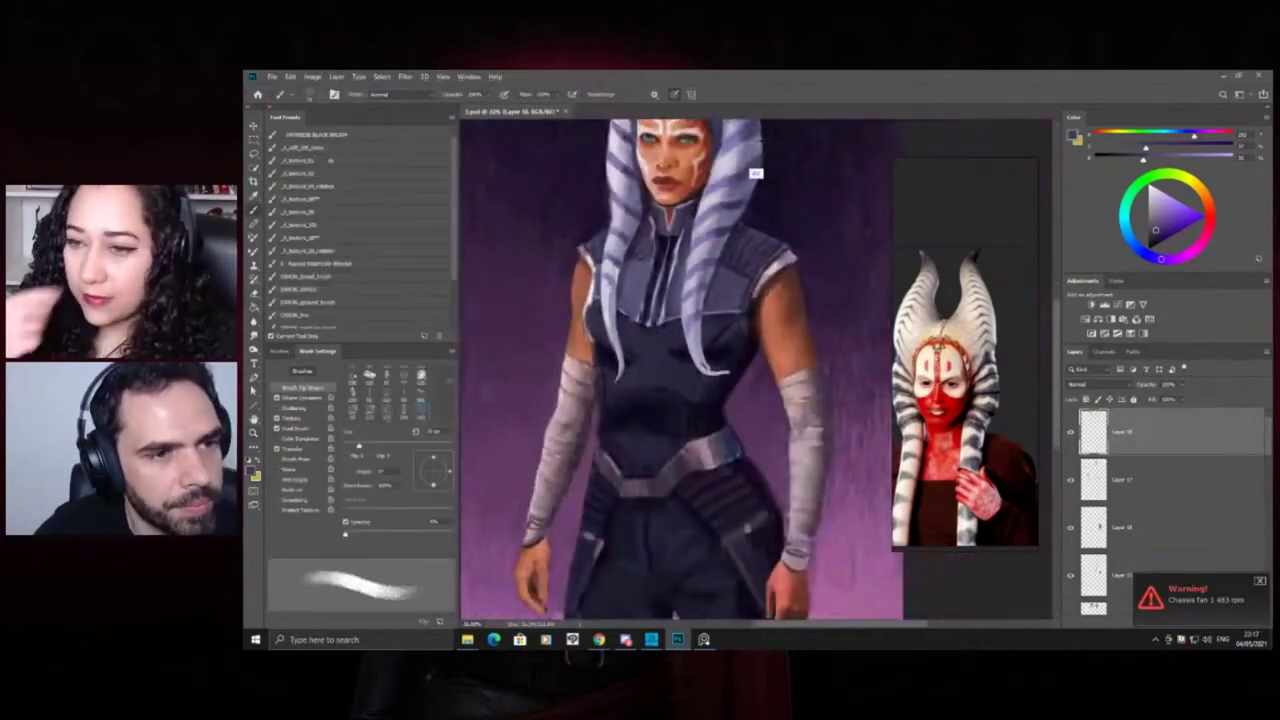
{"action": "left_click", "coordinate": [757, 171], "text": "alt"}
{"action": "key", "text": "z"}
{"action": "left_click", "coordinate": [730, 386]}
{"action": "key", "text": "b"}
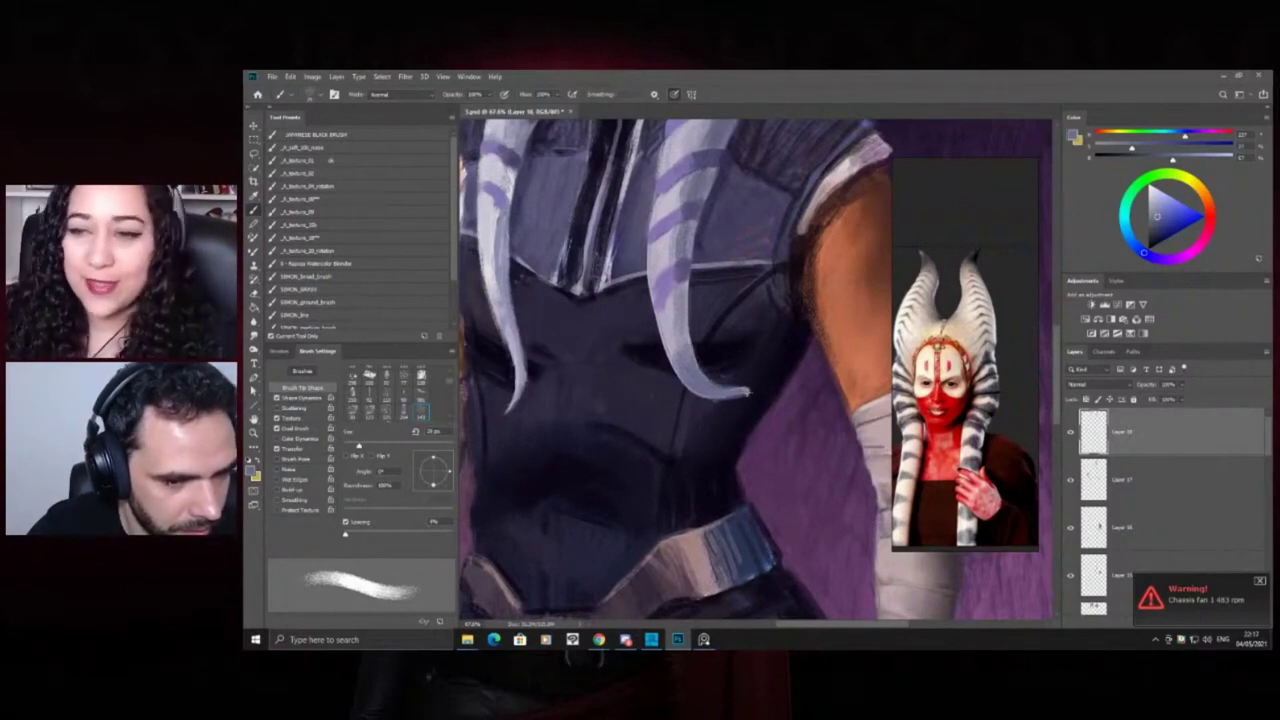
{"action": "mouse_move", "coordinate": [708, 398]}
{"action": "left_mouse_down"}
{"action": "mouse_move", "coordinate": [612, 386]}
{"action": "mouse_move", "coordinate": [604, 400]}
{"action": "mouse_move", "coordinate": [700, 400]}
{"action": "left_mouse_up"}
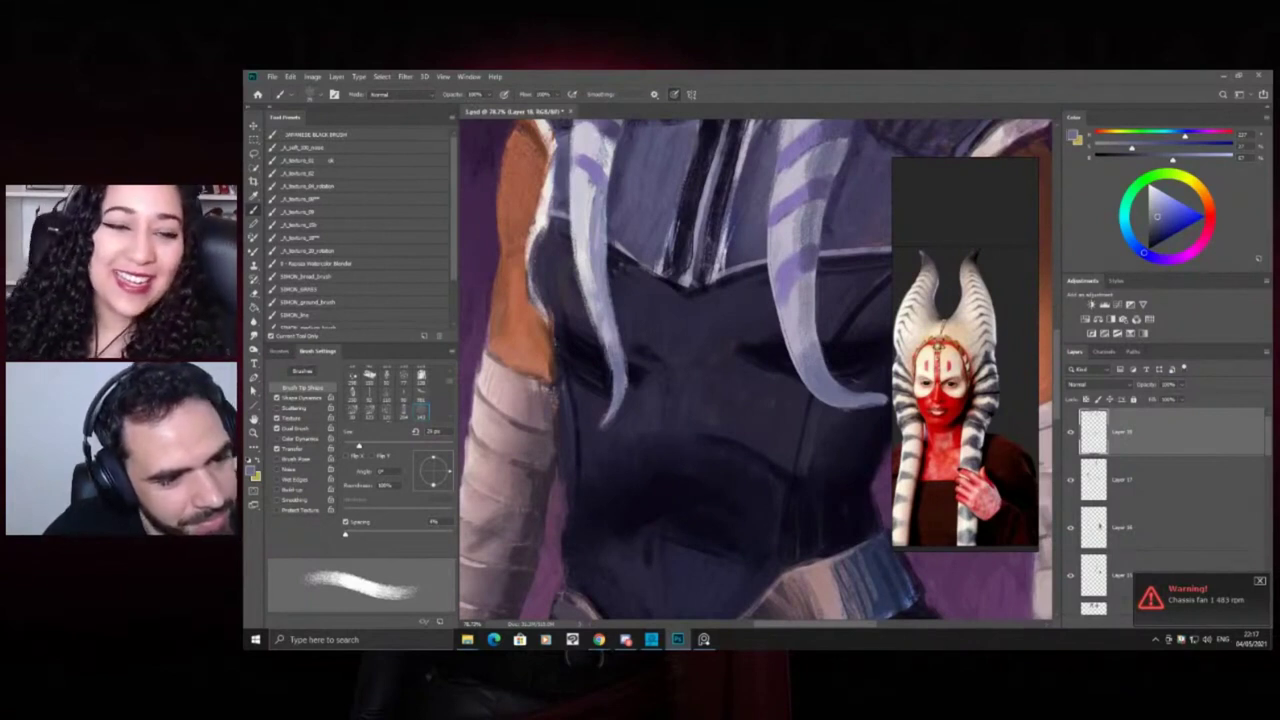
Clean up the edges of both head-tail tips using dark blues sampled from the bodice around them
{"action": "left_click", "coordinate": [619, 447], "text": "alt"}
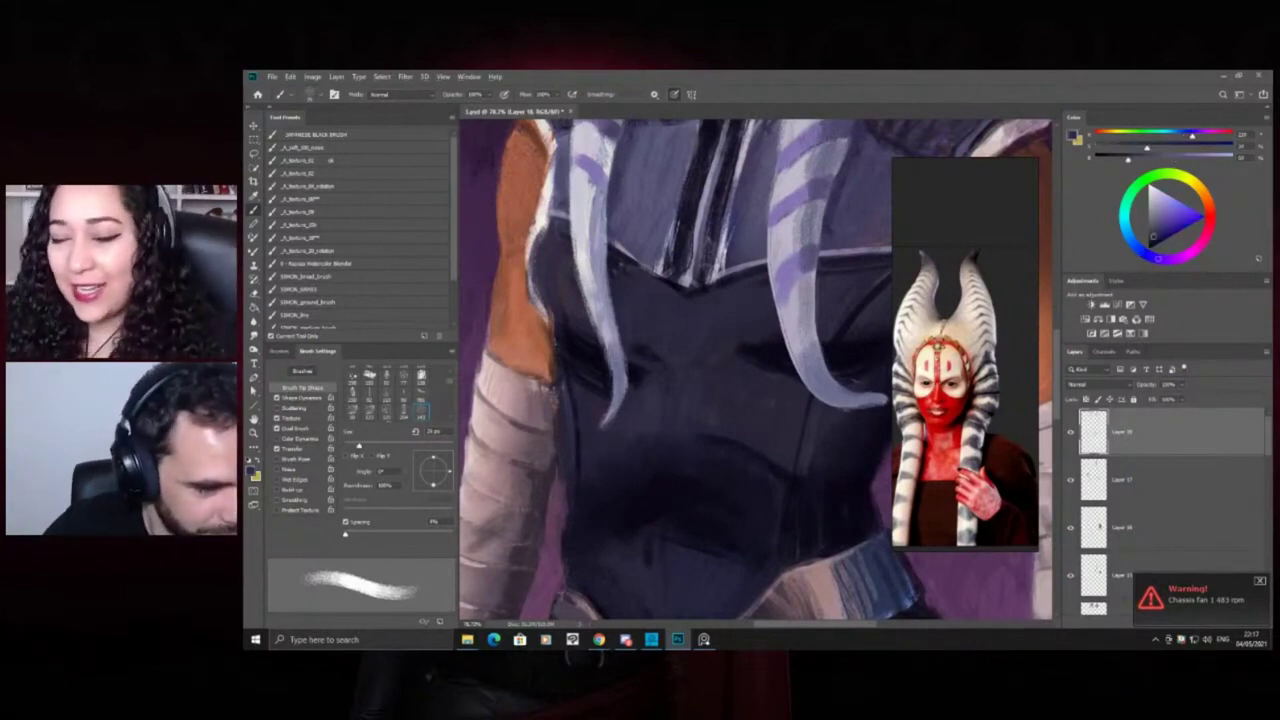
{"action": "left_click", "coordinate": [602, 407], "text": "alt"}
{"action": "left_click", "coordinate": [602, 407], "text": "alt"}
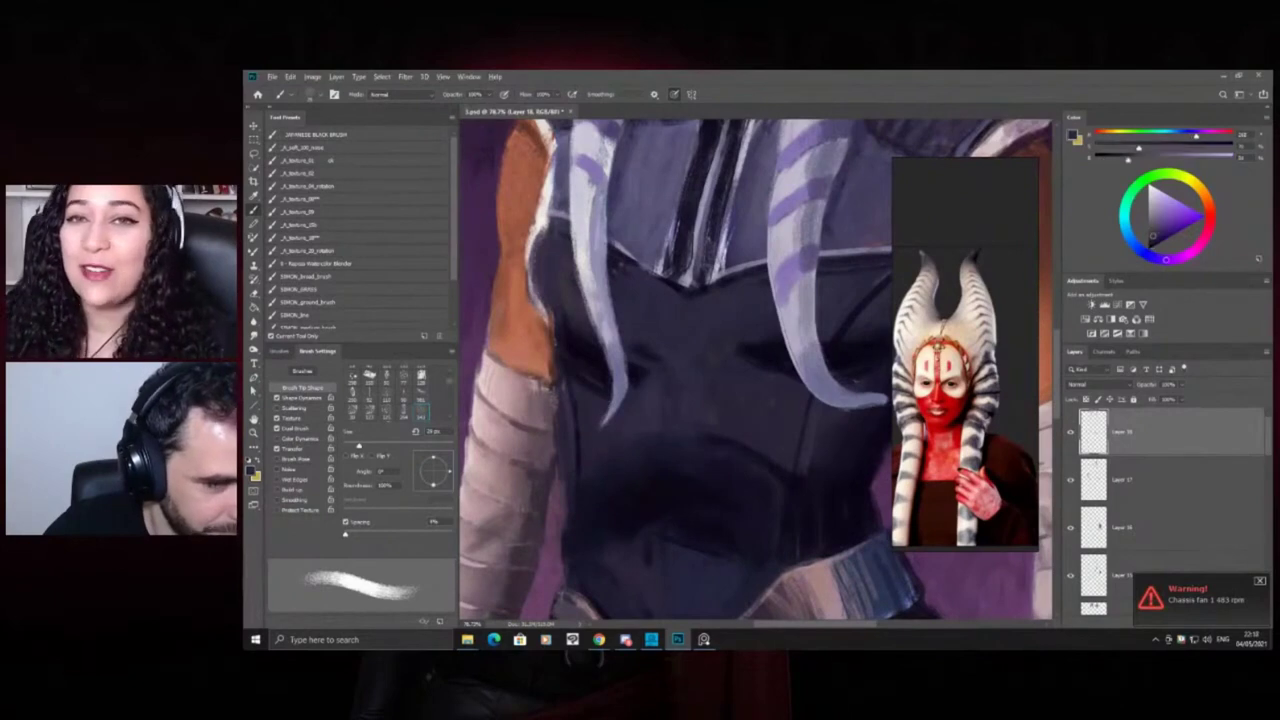
{"action": "key", "text": "z"}
{"action": "left_click_drag", "start_coordinate": [634, 412], "coordinate": [571, 400]}
{"action": "left_click", "coordinate": [699, 414]}
{"action": "key", "text": "b"}
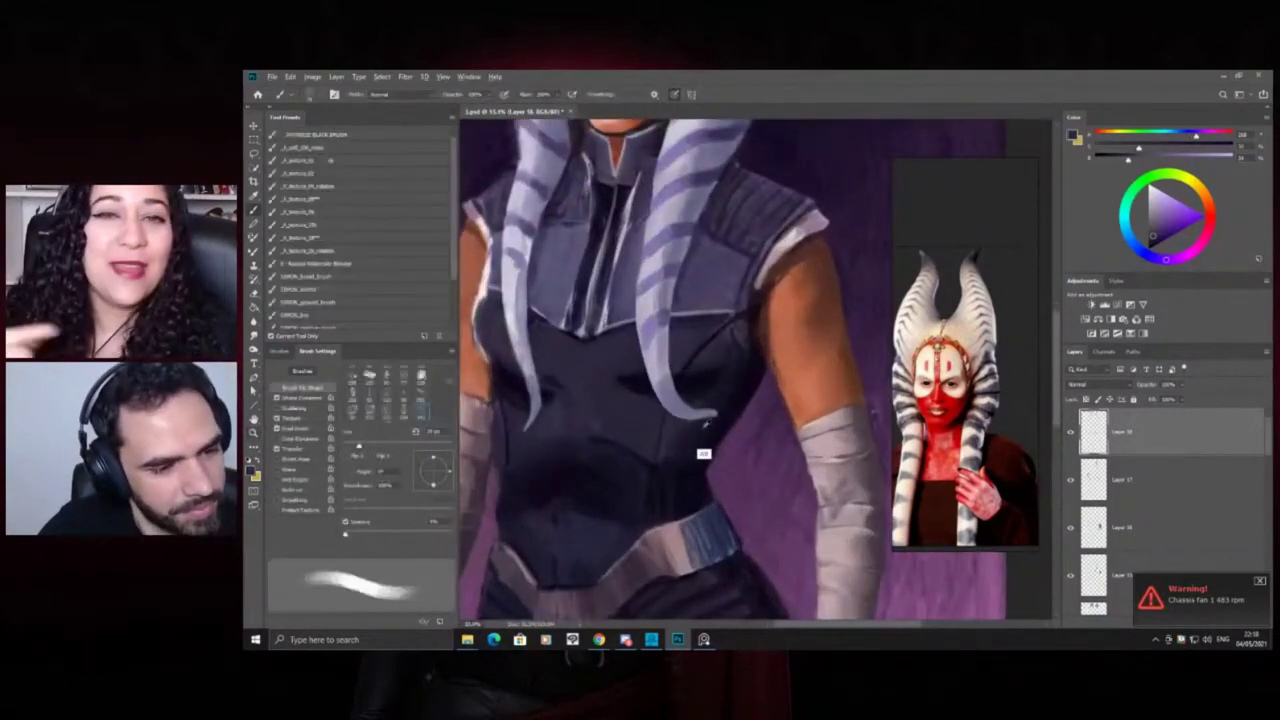
{"action": "left_click", "coordinate": [700, 404], "text": "alt"}
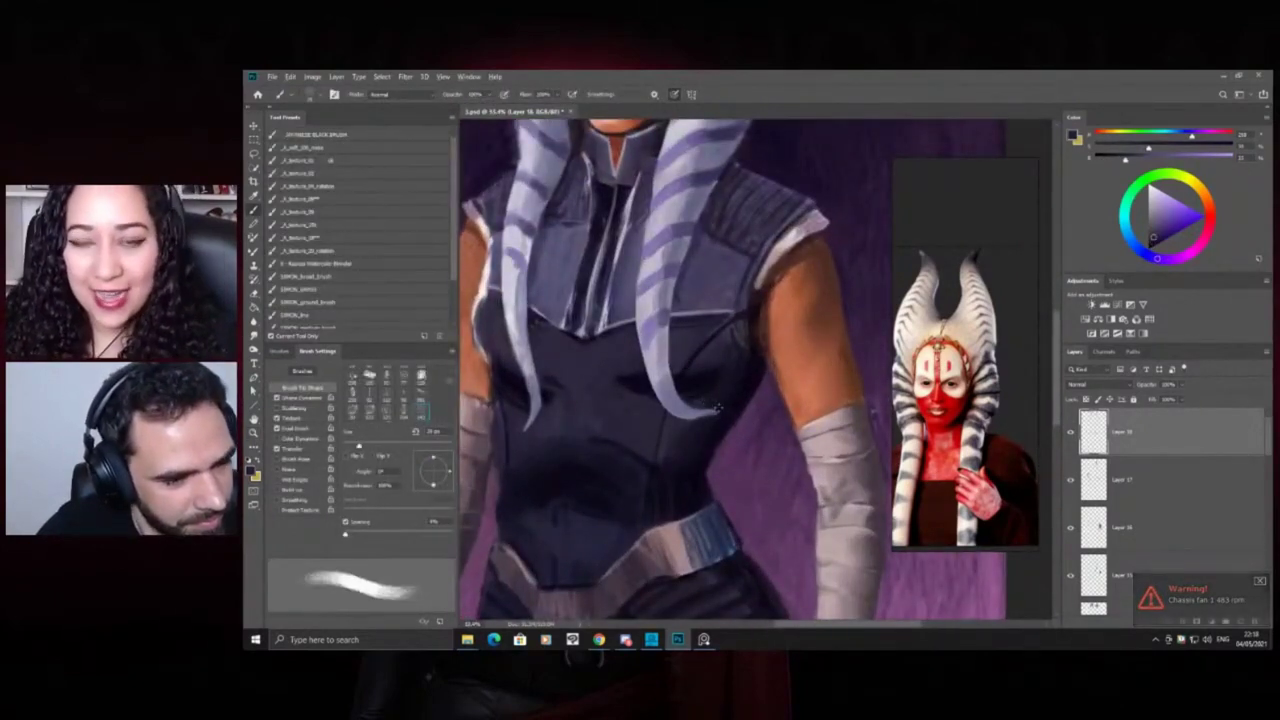
Deepen the shadows on the bodice with a larger brush and a near-black violet
{"action": "key", "text": "z"}
{"action": "mouse_move", "coordinate": [632, 380]}
{"action": "left_mouse_down"}
{"action": "mouse_move", "coordinate": [560, 396]}
{"action": "mouse_move", "coordinate": [592, 398]}
{"action": "left_mouse_up"}
{"action": "key", "text": "b"}
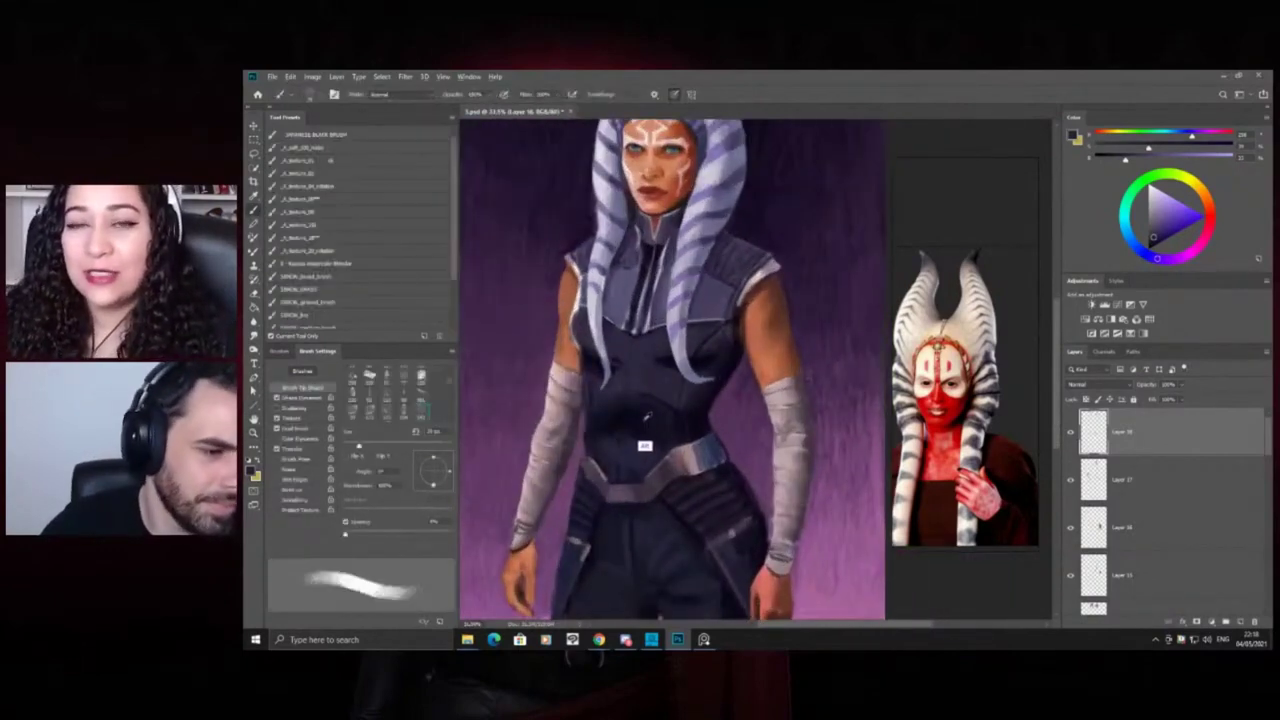
{"action": "left_click", "coordinate": [648, 416], "text": "alt"}
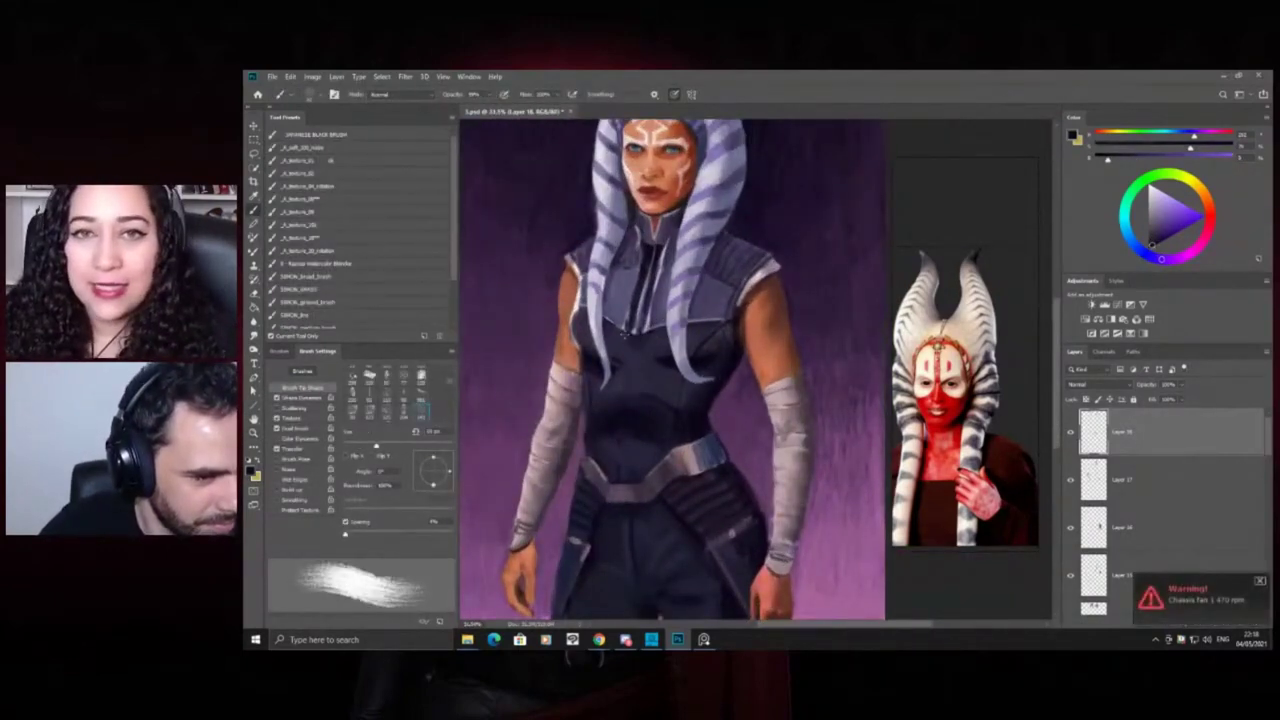
Dismiss the fan-speed warning, merge the upper paint layers down, and add a new empty layer above them
{"action": "key", "text": "z"}
{"action": "mouse_move", "coordinate": [626, 353]}
{"action": "left_mouse_down"}
{"action": "mouse_move", "coordinate": [585, 355]}
{"action": "mouse_move", "coordinate": [604, 355]}
{"action": "left_mouse_up"}
{"action": "left_click", "coordinate": [1258, 580]}
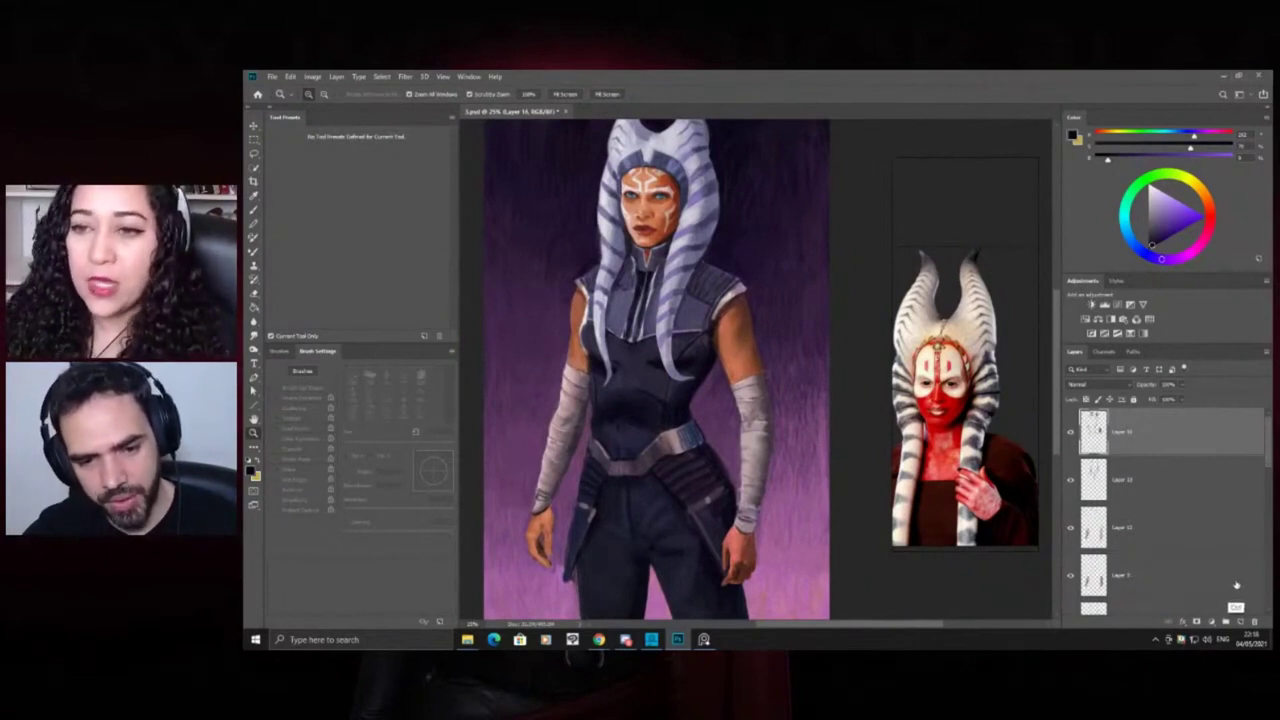
{"action": "left_click_drag", "start_coordinate": [752, 417], "coordinate": [722, 398]}
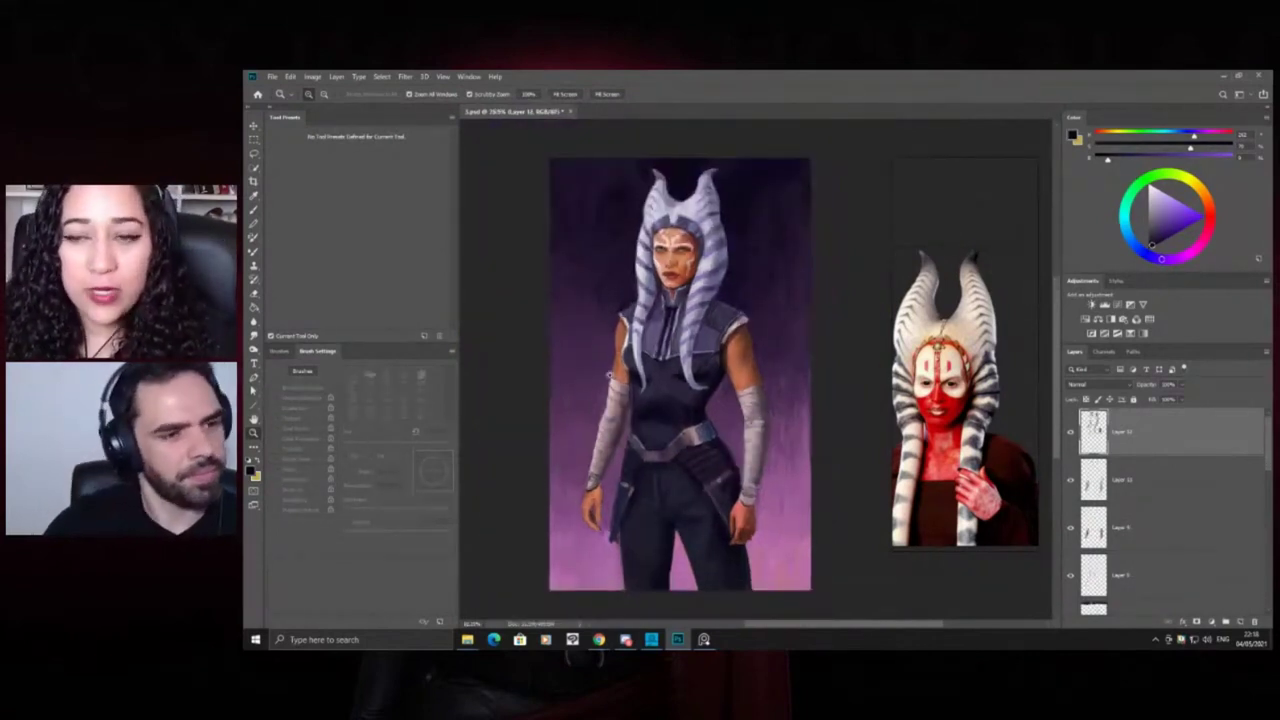
{"action": "left_click_drag", "start_coordinate": [621, 403], "coordinate": [654, 413]}
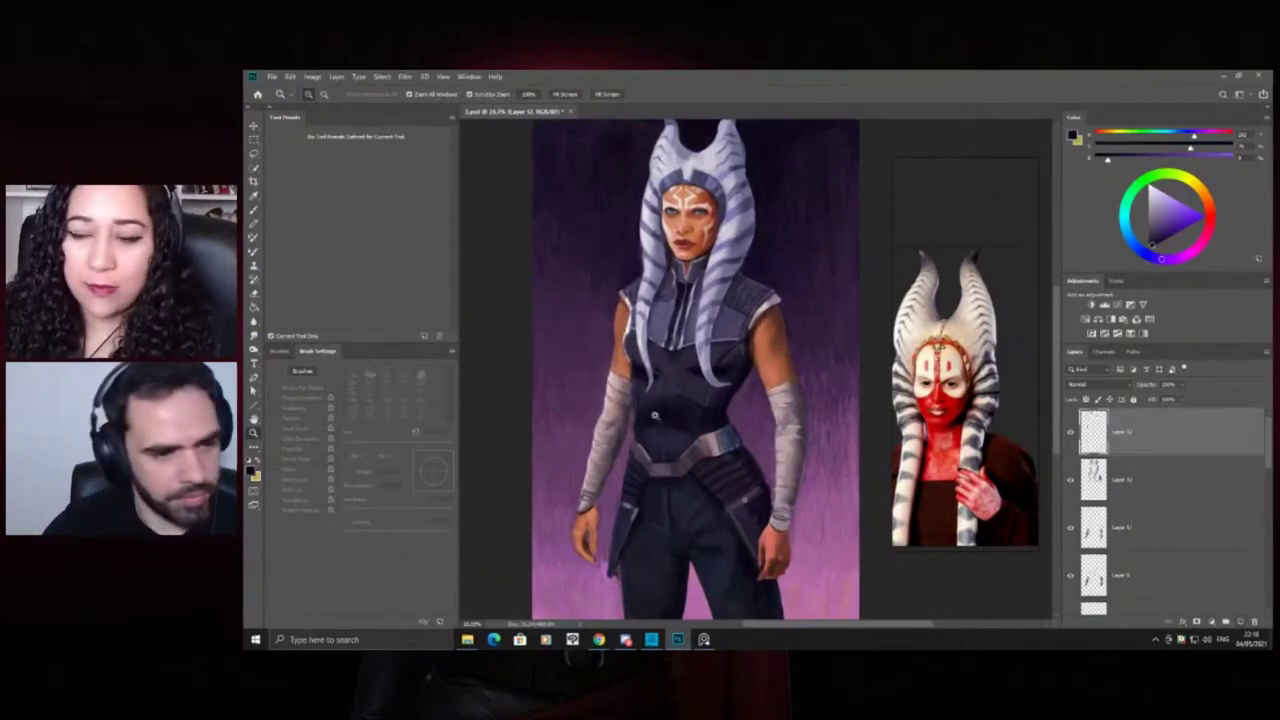
Brush over the bodice's midsection with a large bristle brush and a dark blue sampled from the bodice
{"action": "scroll", "coordinate": [640, 425], "scroll_direction": "up", "scroll_amount": 2}
{"action": "key", "text": "b"}
{"action": "left_click_drag", "start_coordinate": [698, 397], "coordinate": [709, 402]}
{"action": "left_click", "coordinate": [676, 360], "text": "alt"}
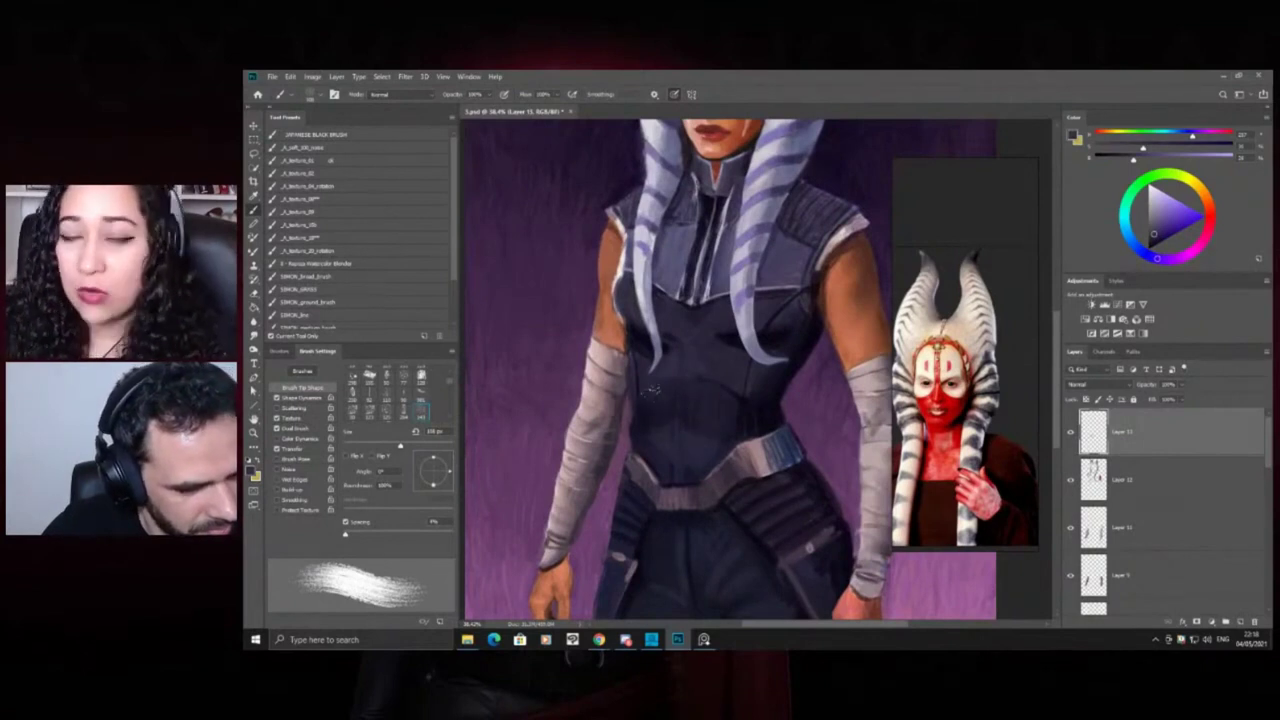
{"action": "key", "text": "z"}
{"action": "left_click_drag", "start_coordinate": [738, 424], "coordinate": [629, 523]}
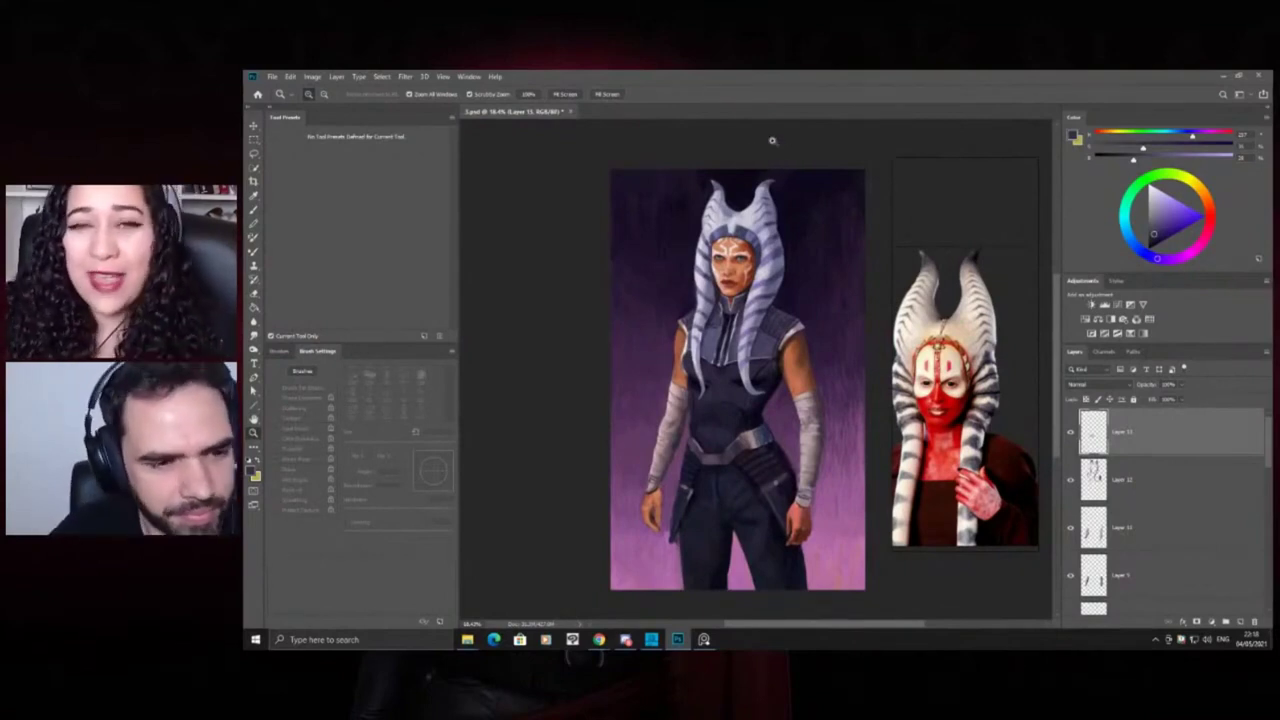
Brighten the inner edge of the right head-tail beside the jaw and collar with a sampled near-white blue
{"action": "mouse_move", "coordinate": [742, 287]}
{"action": "left_mouse_down"}
{"action": "mouse_move", "coordinate": [783, 309]}
{"action": "mouse_move", "coordinate": [769, 322]}
{"action": "left_mouse_up"}
{"action": "key", "text": "b"}
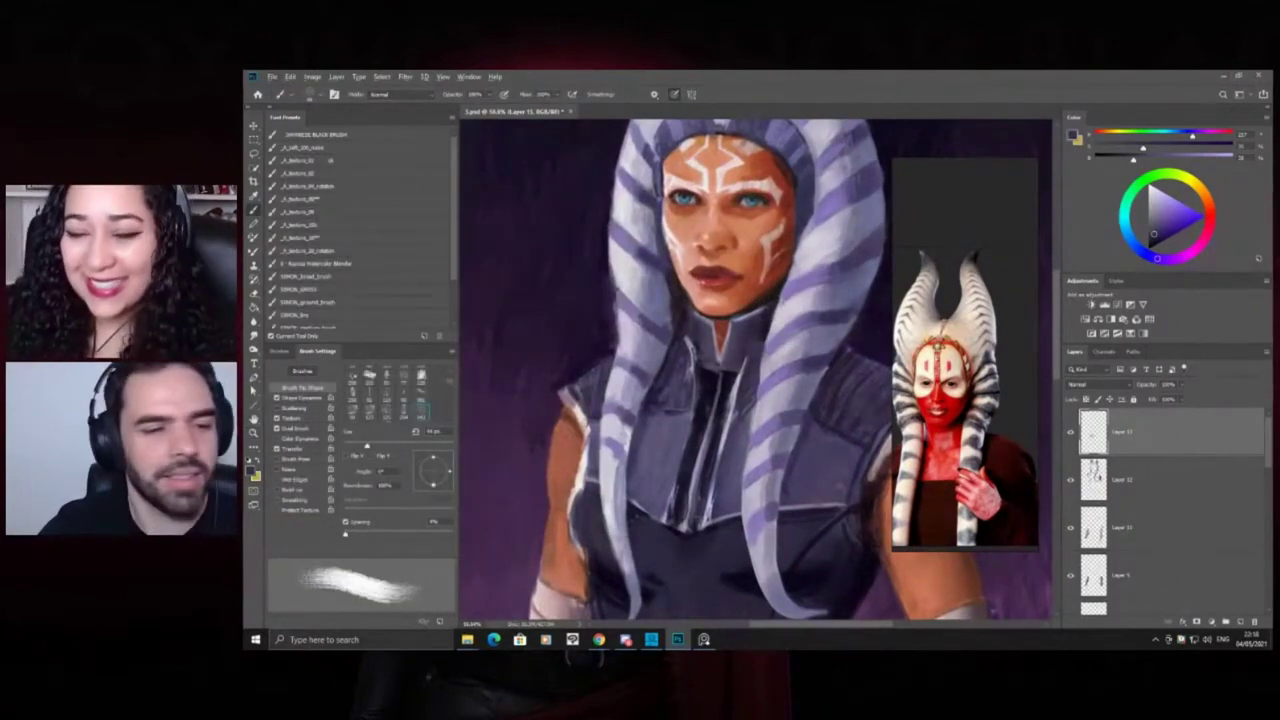
{"action": "left_click", "coordinate": [774, 326], "text": "alt"}
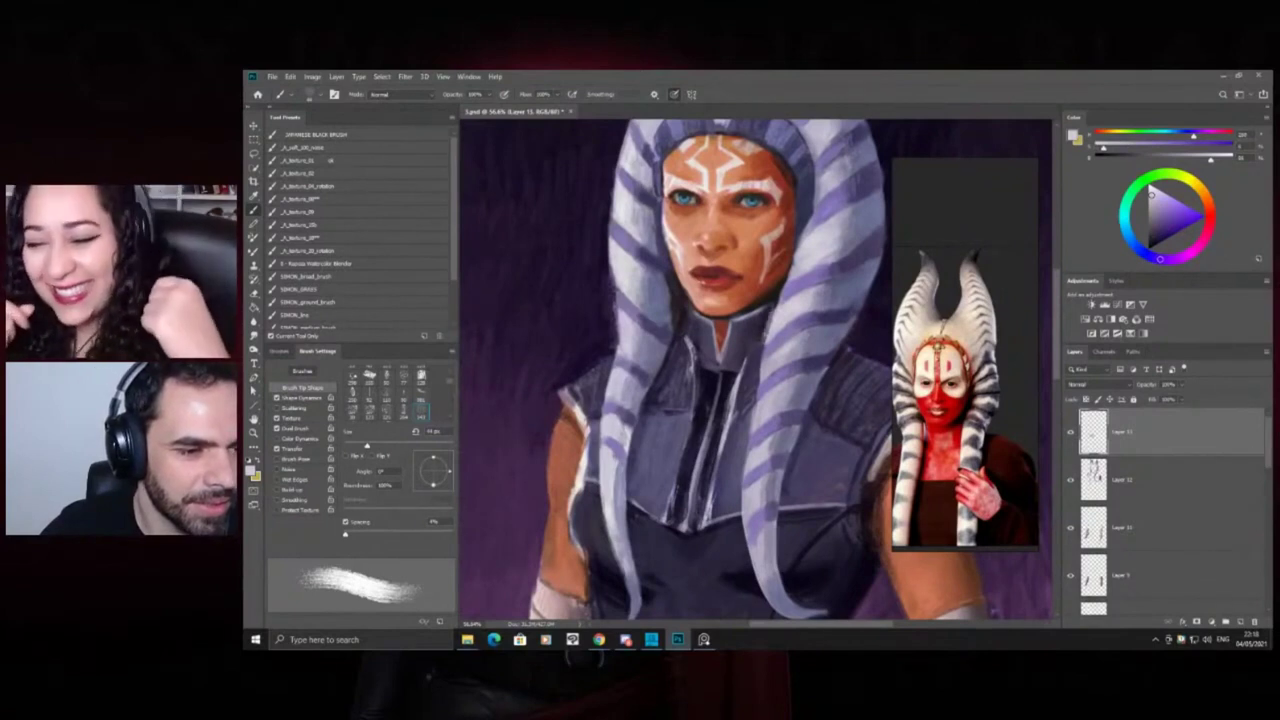
{"action": "left_click", "coordinate": [755, 331], "text": "alt"}
{"action": "mouse_move", "coordinate": [771, 316]}
{"action": "left_mouse_down"}
{"action": "mouse_move", "coordinate": [767, 346]}
{"action": "mouse_move", "coordinate": [787, 316]}
{"action": "mouse_move", "coordinate": [765, 341]}
{"action": "left_mouse_up"}
{"action": "left_click", "coordinate": [780, 344], "text": "alt"}
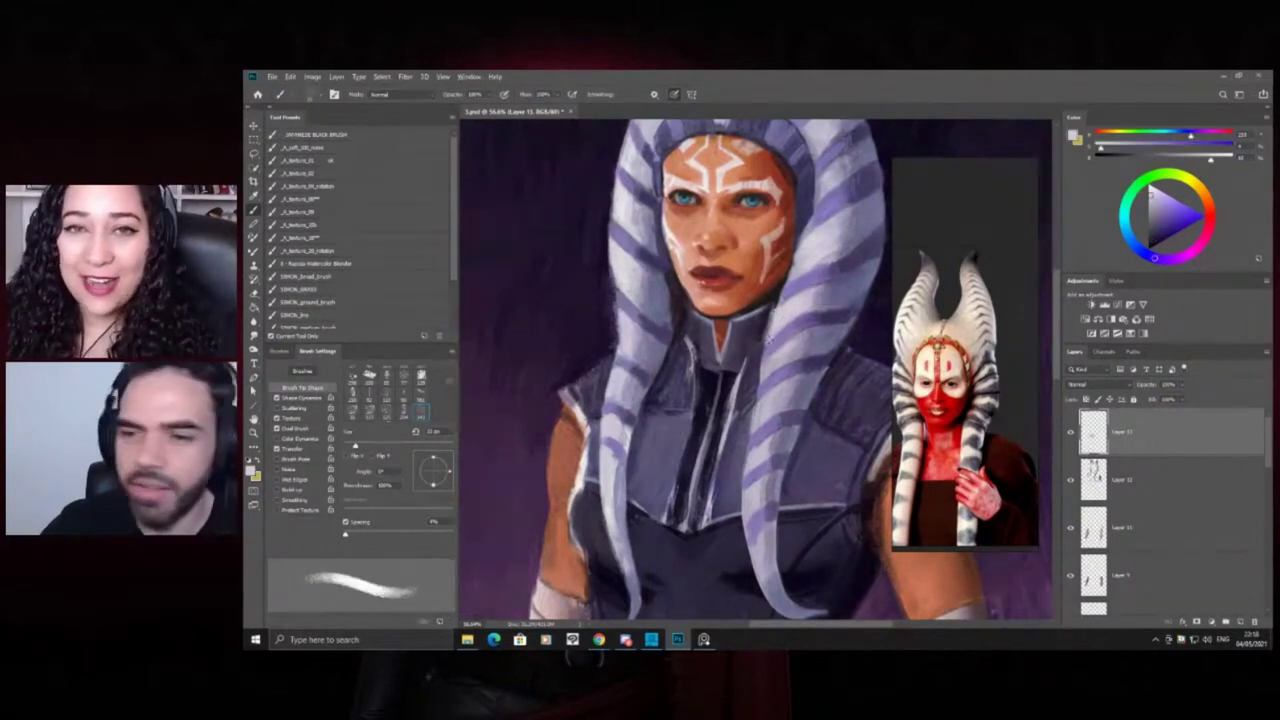
{"action": "key", "text": "z"}
{"action": "left_click", "coordinate": [762, 335]}
{"action": "key", "text": "b"}
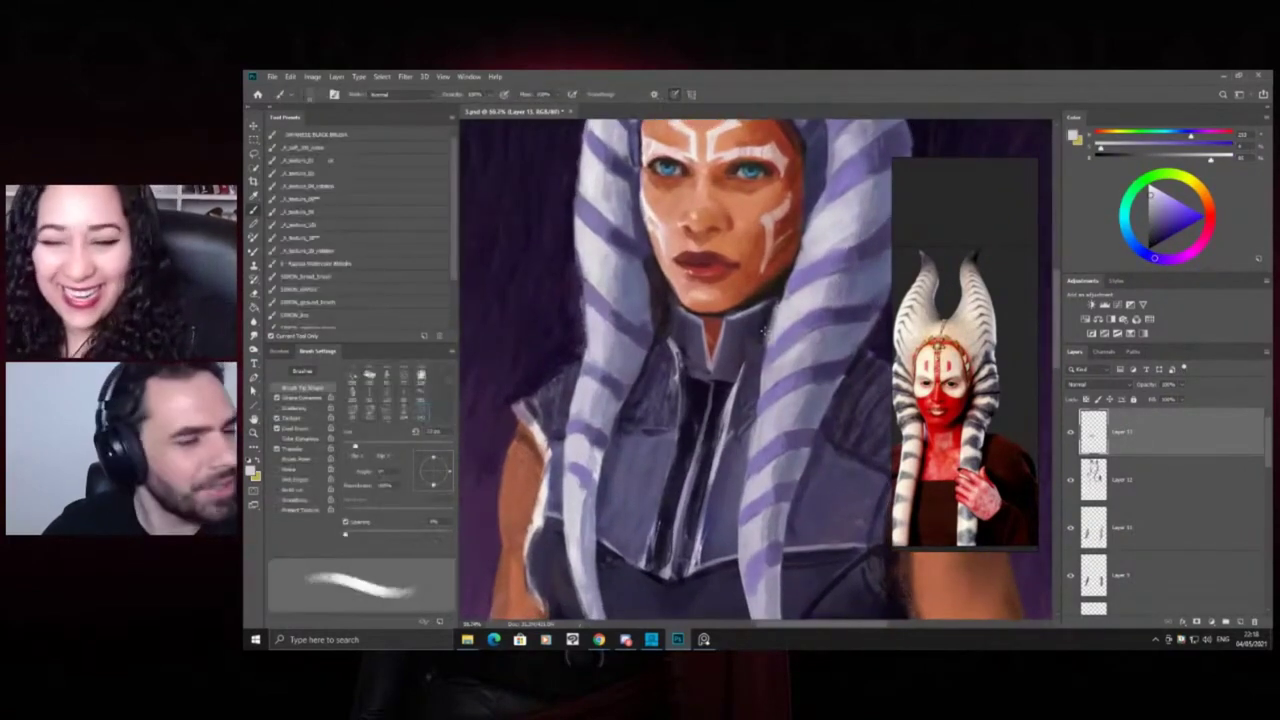
{"action": "left_click_drag", "start_coordinate": [774, 305], "coordinate": [765, 346]}
Darken the collar area and the shadows beside the head-tails with a very dark blue
{"action": "mouse_move", "coordinate": [764, 302]}
{"action": "left_mouse_down"}
{"action": "mouse_move", "coordinate": [730, 319]}
{"action": "mouse_move", "coordinate": [631, 297]}
{"action": "left_mouse_up"}
{"action": "key", "text": "z"}
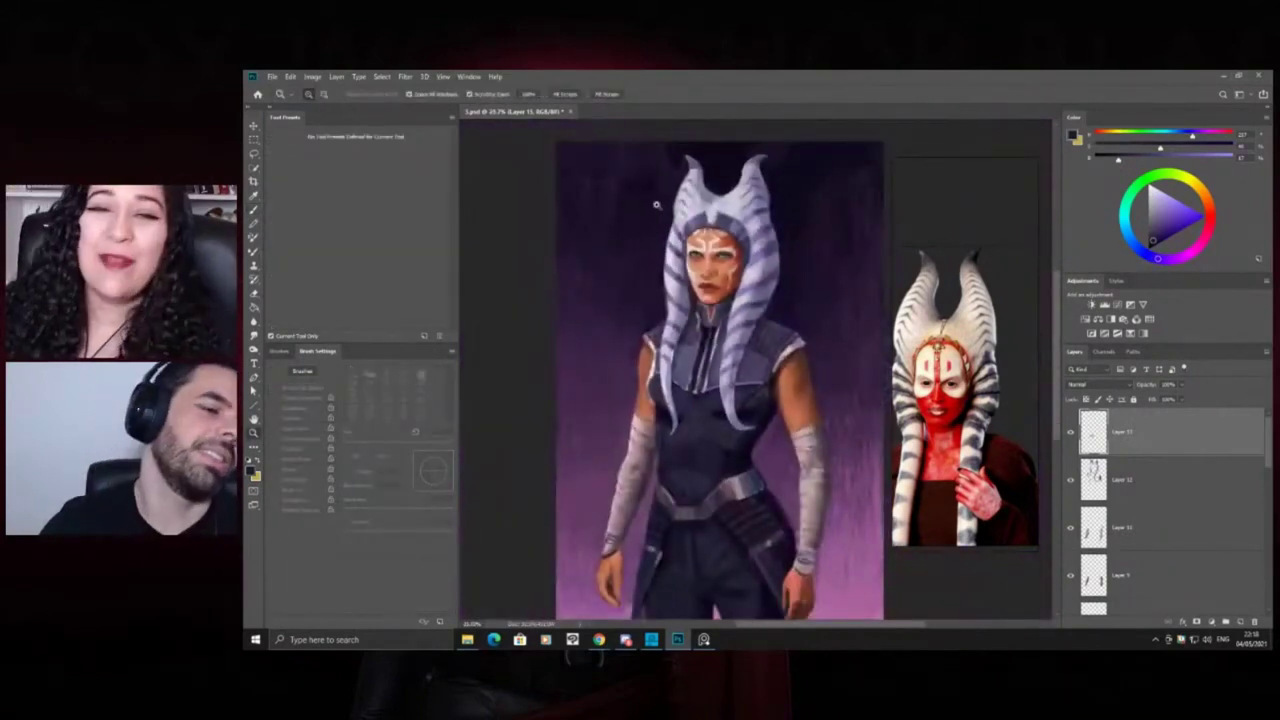
{"action": "left_click_drag", "start_coordinate": [718, 307], "coordinate": [802, 308]}
{"action": "key", "text": "b"}
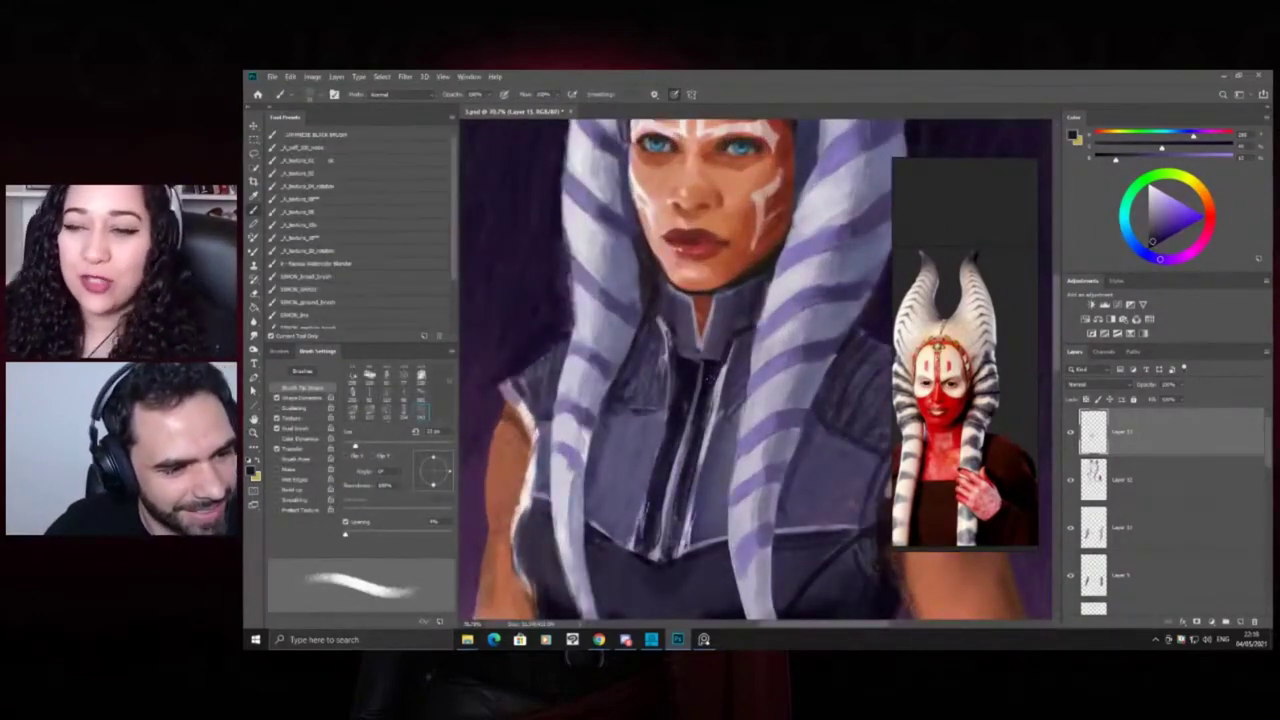
{"action": "key", "text": "z"}
{"action": "mouse_move", "coordinate": [698, 310]}
{"action": "left_mouse_down"}
{"action": "mouse_move", "coordinate": [620, 300]}
{"action": "mouse_move", "coordinate": [712, 320]}
{"action": "left_mouse_up"}
{"action": "left_click", "coordinate": [711, 318]}
{"action": "key", "text": "b"}
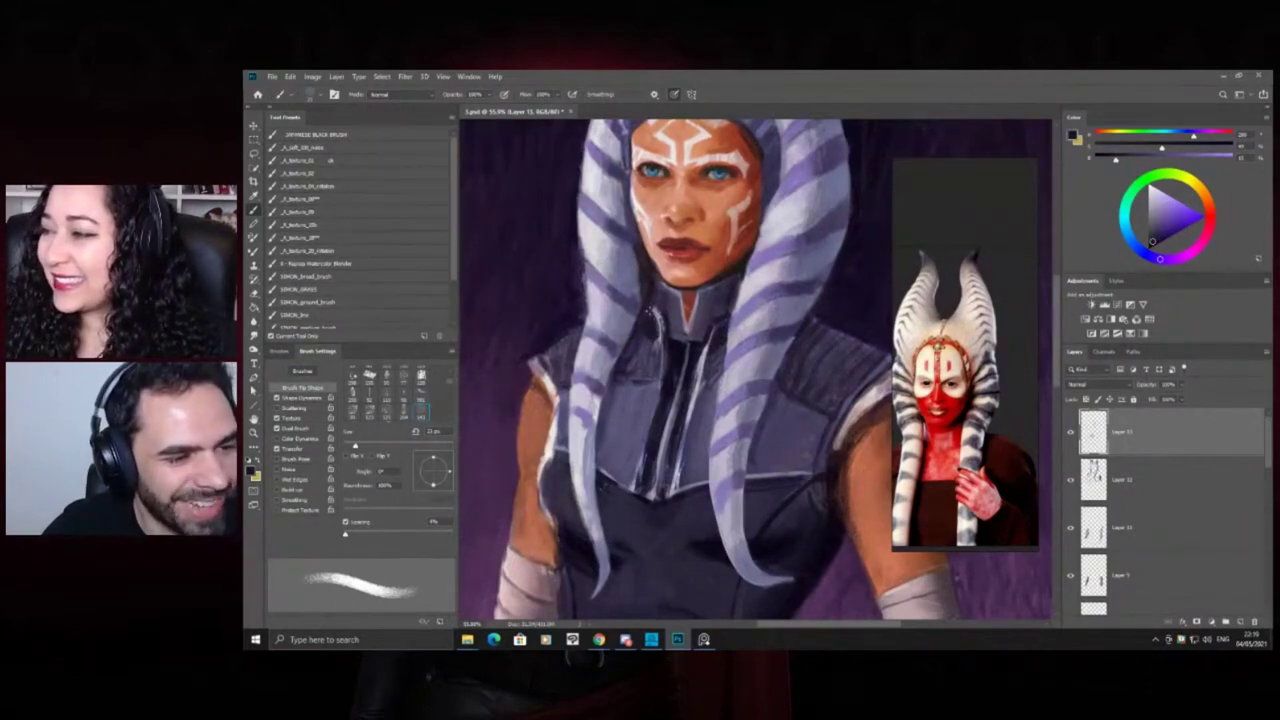
Rework the vest's right chest panel beside the head-tail with a medium blue-violet
{"action": "key", "text": "z"}
{"action": "mouse_move", "coordinate": [681, 298]}
{"action": "left_mouse_down"}
{"action": "mouse_move", "coordinate": [612, 309]}
{"action": "mouse_move", "coordinate": [729, 328]}
{"action": "mouse_move", "coordinate": [772, 368]}
{"action": "left_mouse_up"}
{"action": "key", "text": "b"}
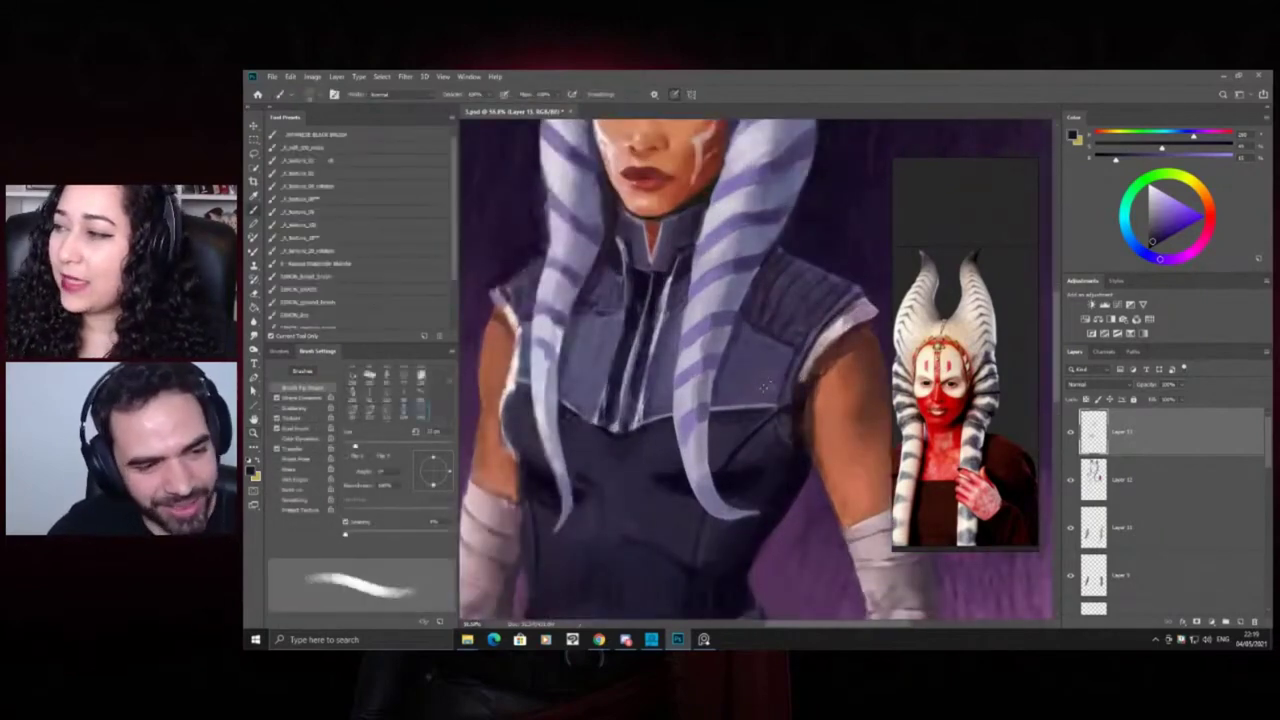
{"action": "key", "text": "z"}
{"action": "left_click_drag", "start_coordinate": [743, 391], "coordinate": [800, 358]}
{"action": "left_click", "coordinate": [823, 359]}
{"action": "key", "text": "b"}
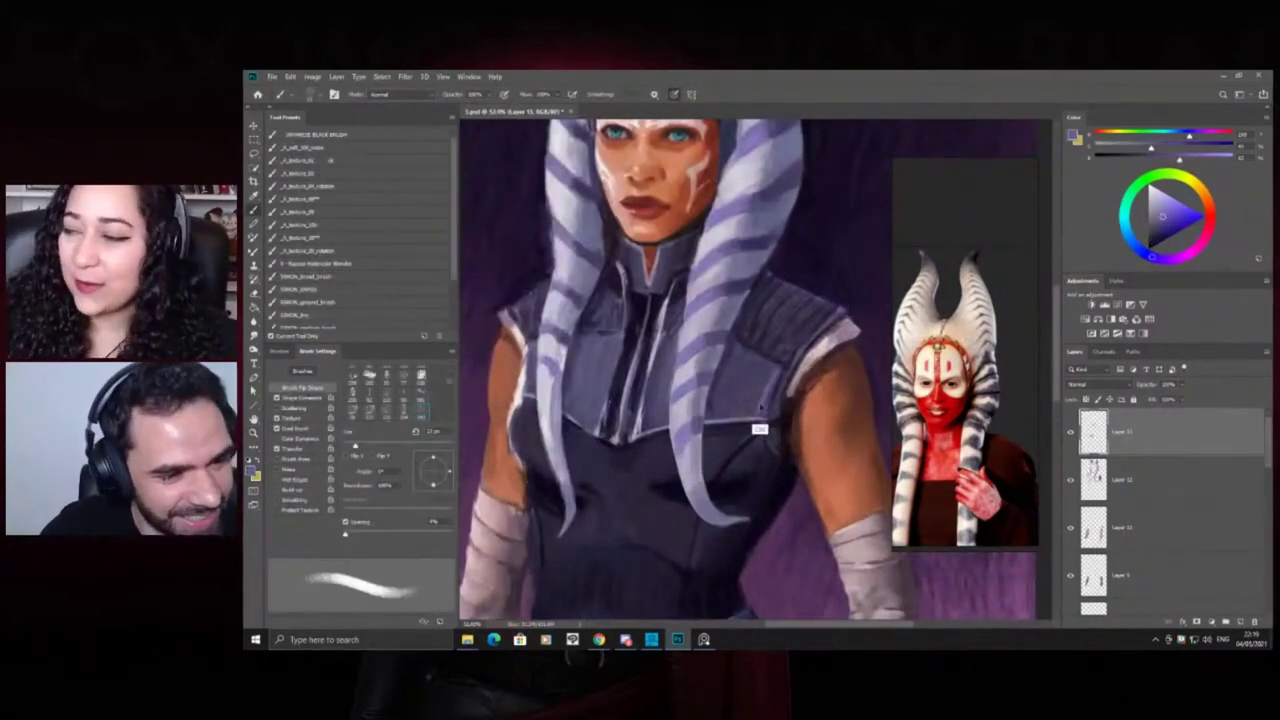
Review the vest, head-tails and horns at several magnifications and compare them with the reference
{"action": "key", "text": "z"}
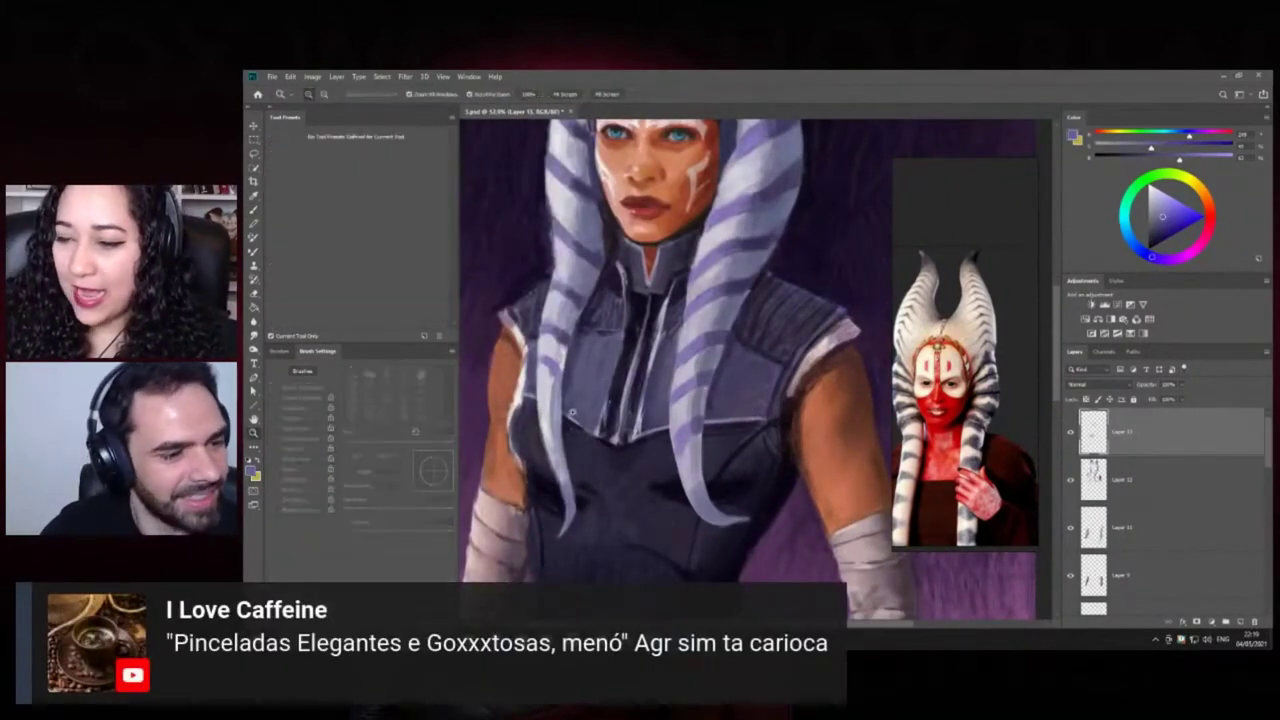
{"action": "left_click_drag", "start_coordinate": [569, 410], "coordinate": [575, 413]}
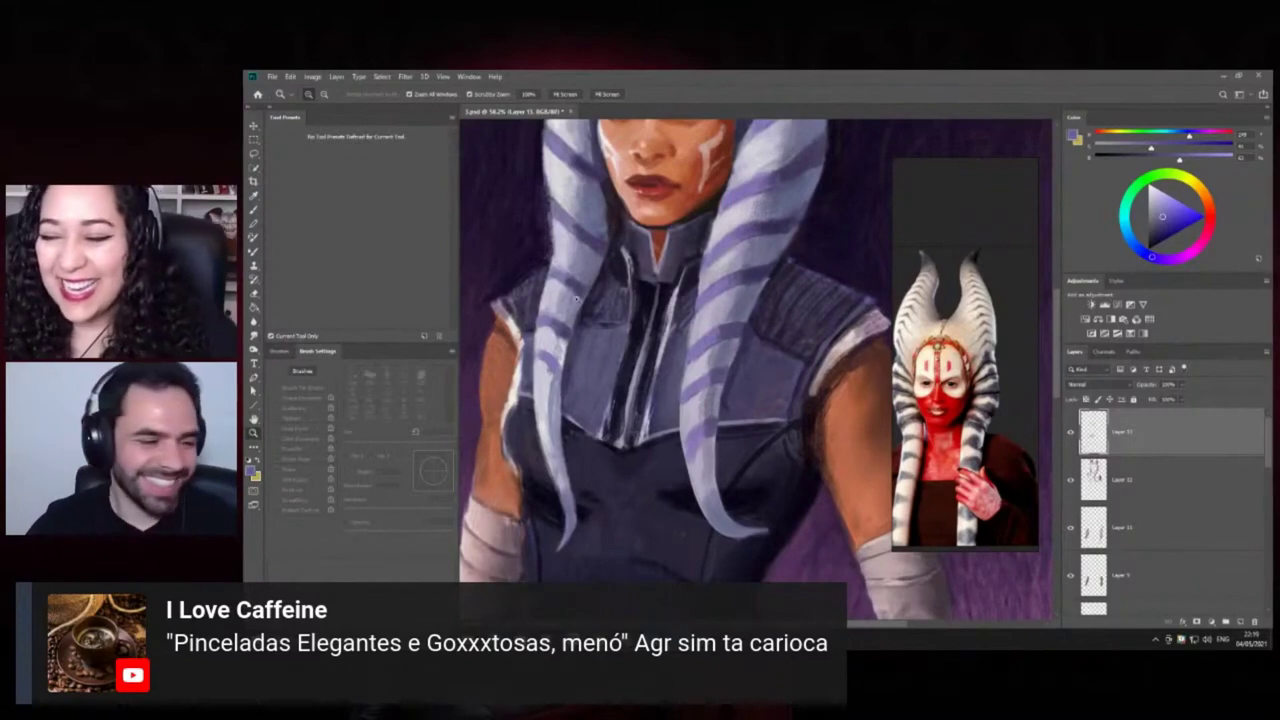
{"action": "left_click_drag", "start_coordinate": [642, 414], "coordinate": [552, 414]}
{"action": "left_click_drag", "start_coordinate": [661, 221], "coordinate": [676, 221]}
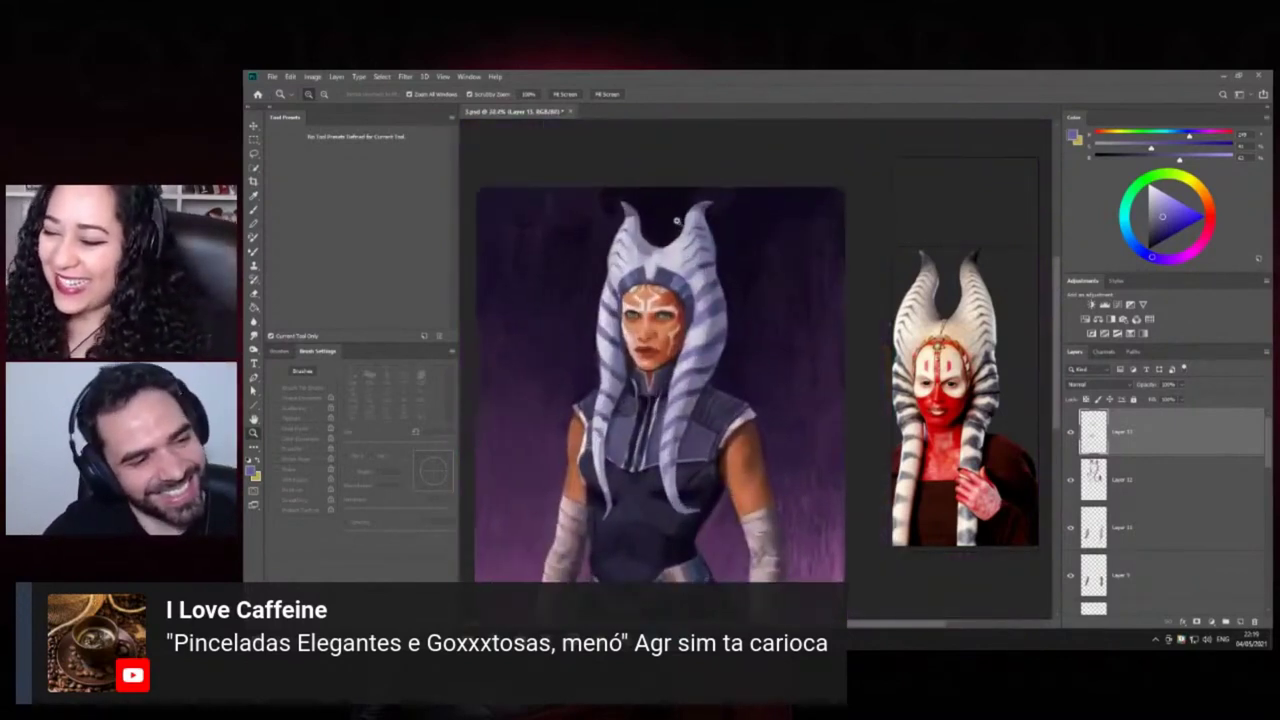
{"action": "scroll", "coordinate": [670, 225], "scroll_direction": "up", "scroll_amount": 4}
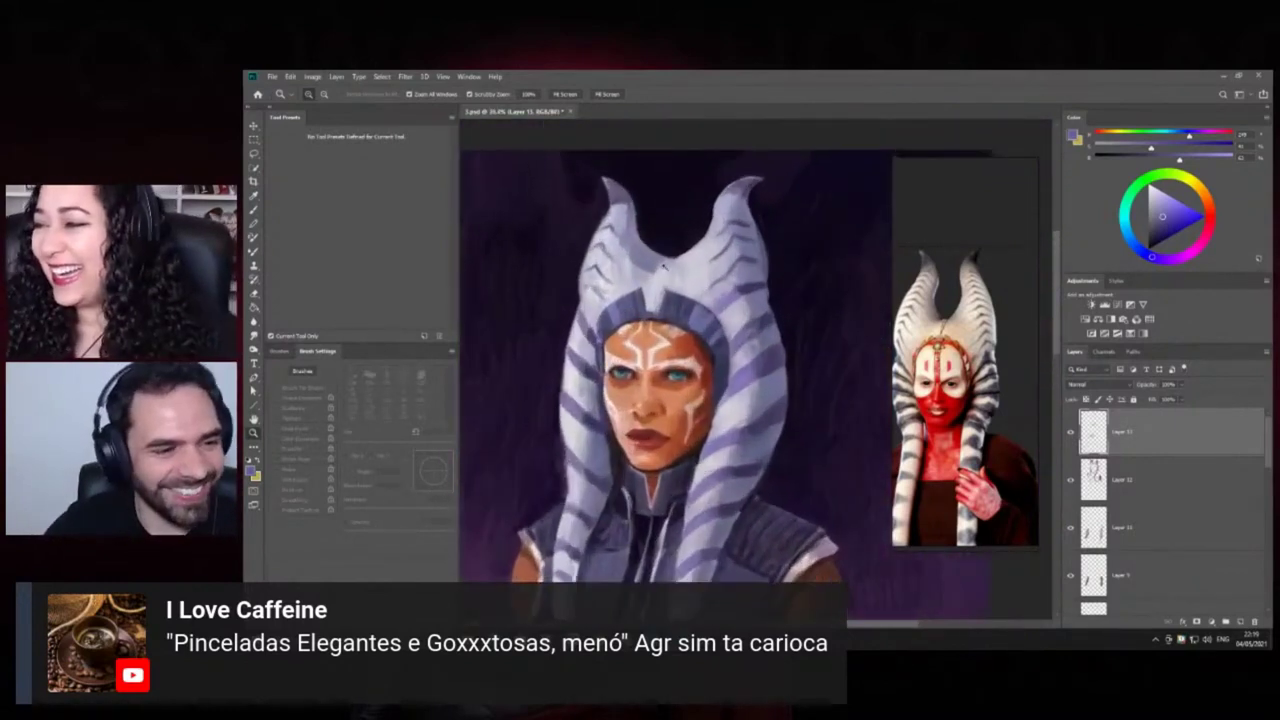
{"action": "scroll", "coordinate": [663, 267], "scroll_direction": "down", "scroll_amount": 2}
{"action": "left_click_drag", "start_coordinate": [642, 265], "coordinate": [658, 265]}
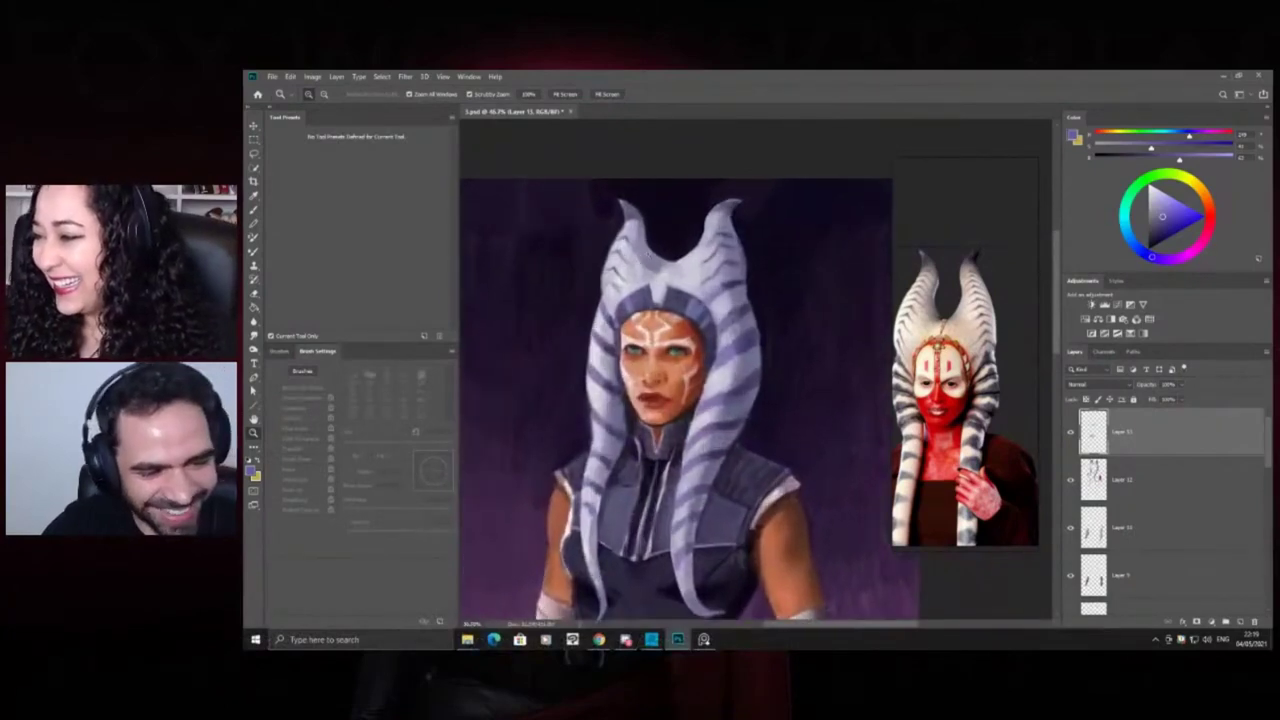
{"action": "left_click_drag", "start_coordinate": [669, 505], "coordinate": [716, 364]}
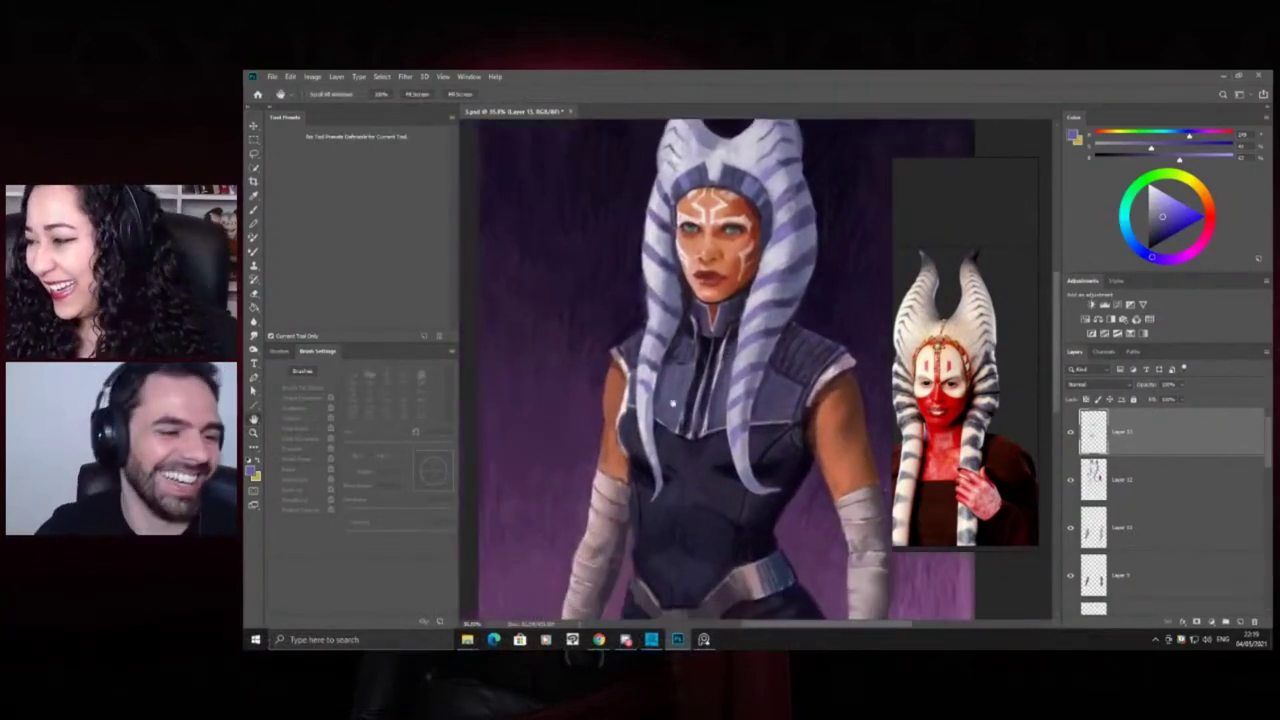
Review the vest, the wrapped right arm and the full figure at several magnifications
{"action": "left_click_drag", "start_coordinate": [643, 328], "coordinate": [677, 332]}
{"action": "left_click", "coordinate": [667, 355], "text": "alt"}
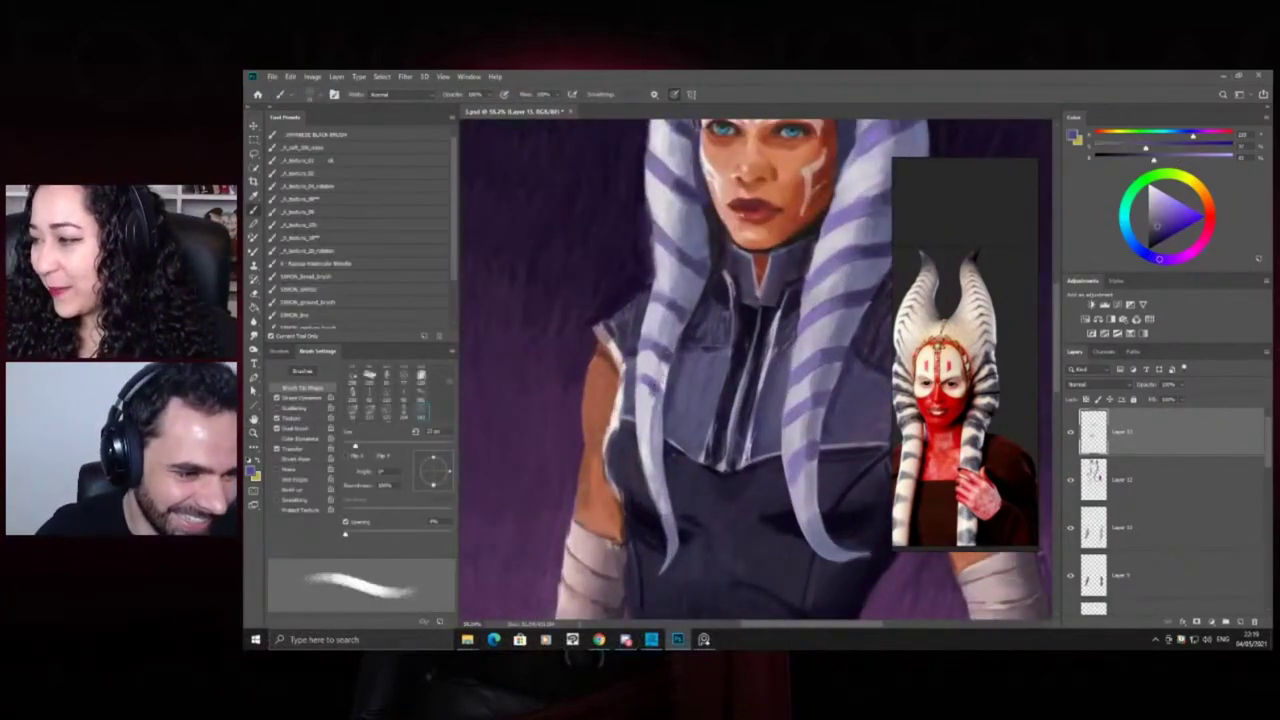
{"action": "key", "text": "ctrl+space"}
{"action": "left_click_drag", "start_coordinate": [684, 355], "coordinate": [560, 348]}
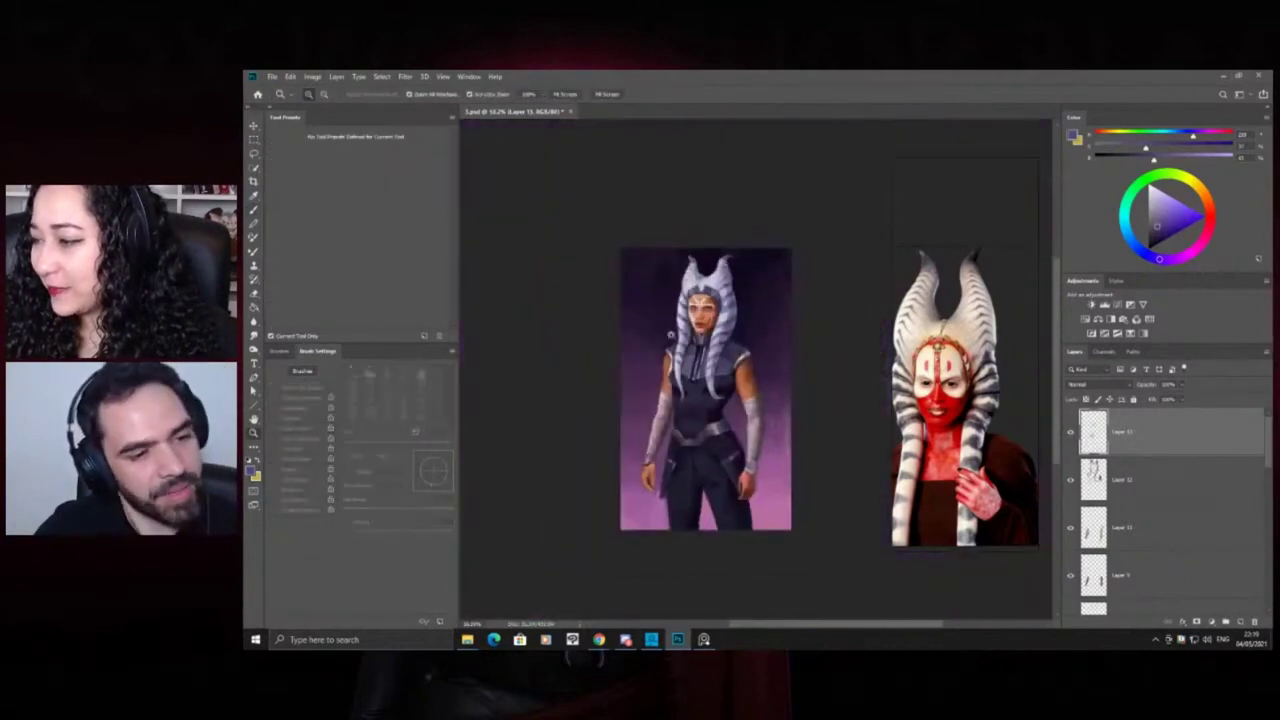
{"action": "mouse_move", "coordinate": [745, 416]}
{"action": "left_mouse_down"}
{"action": "mouse_move", "coordinate": [773, 419]}
{"action": "mouse_move", "coordinate": [779, 395]}
{"action": "left_mouse_up"}
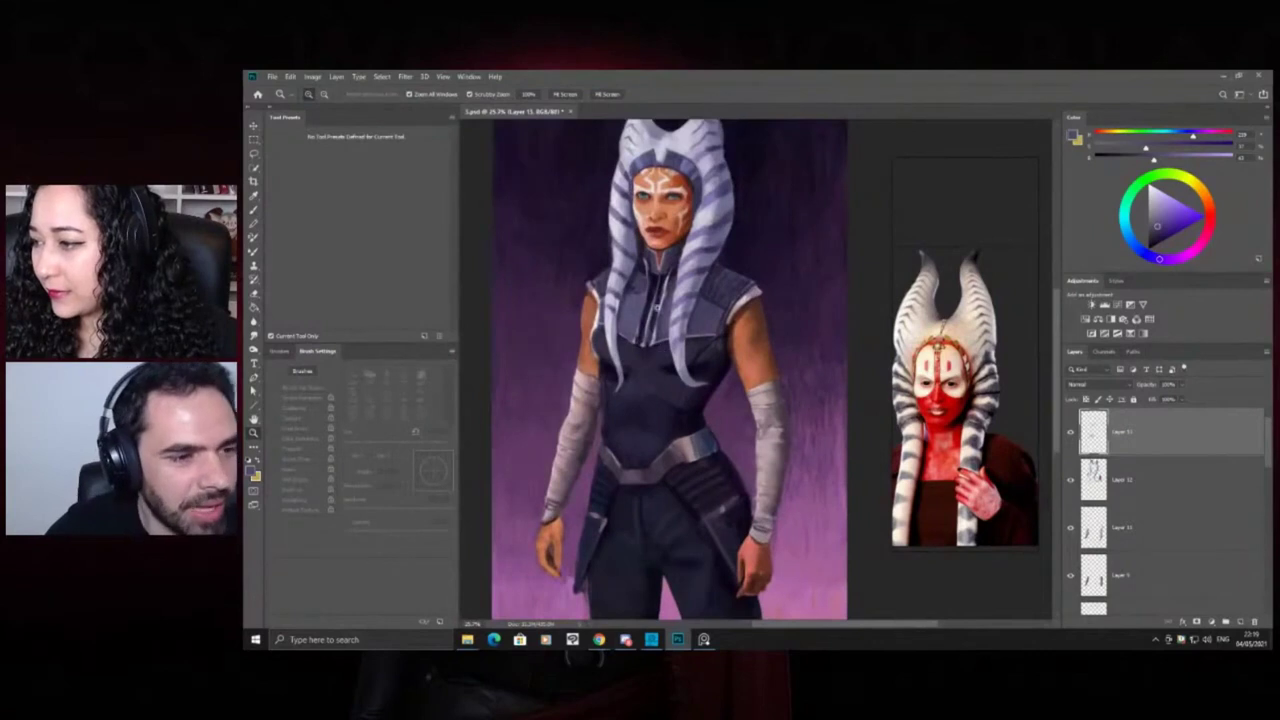
{"action": "key", "text": "b"}
{"action": "scroll", "coordinate": [820, 425], "scroll_direction": "up", "scroll_amount": 3}
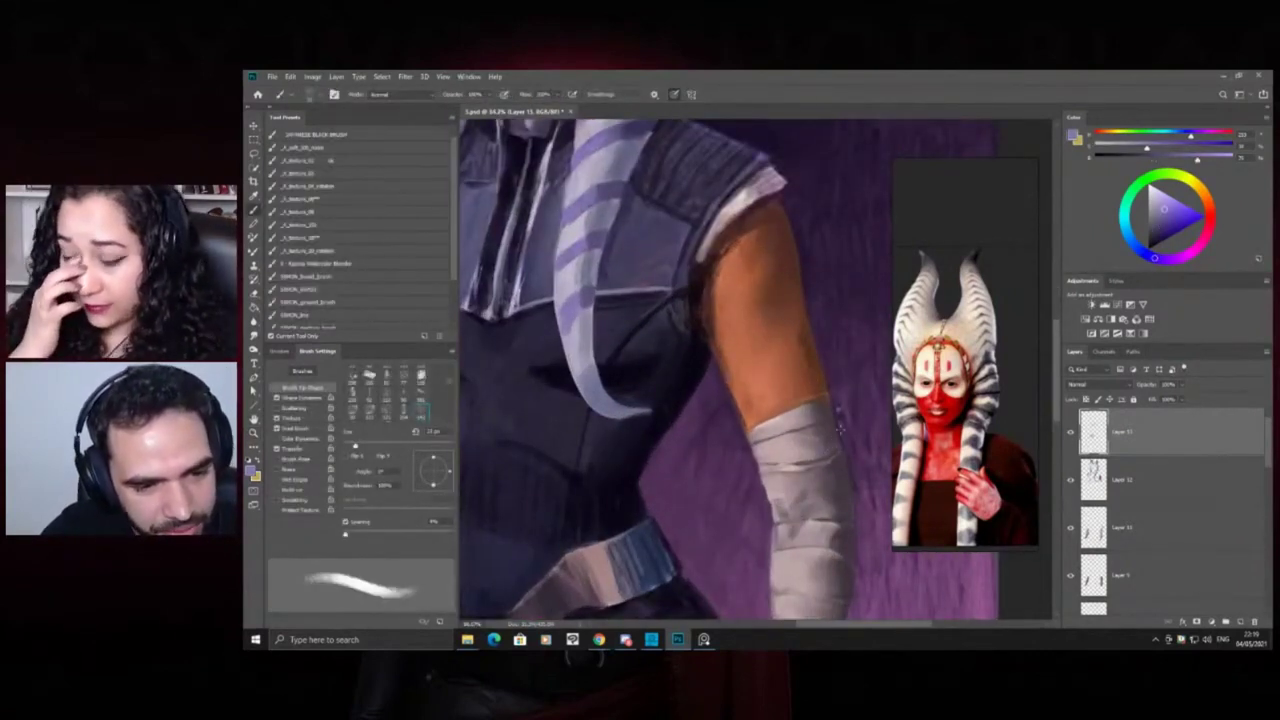
{"action": "key", "text": "z"}
{"action": "left_click_drag", "start_coordinate": [804, 388], "coordinate": [738, 358]}
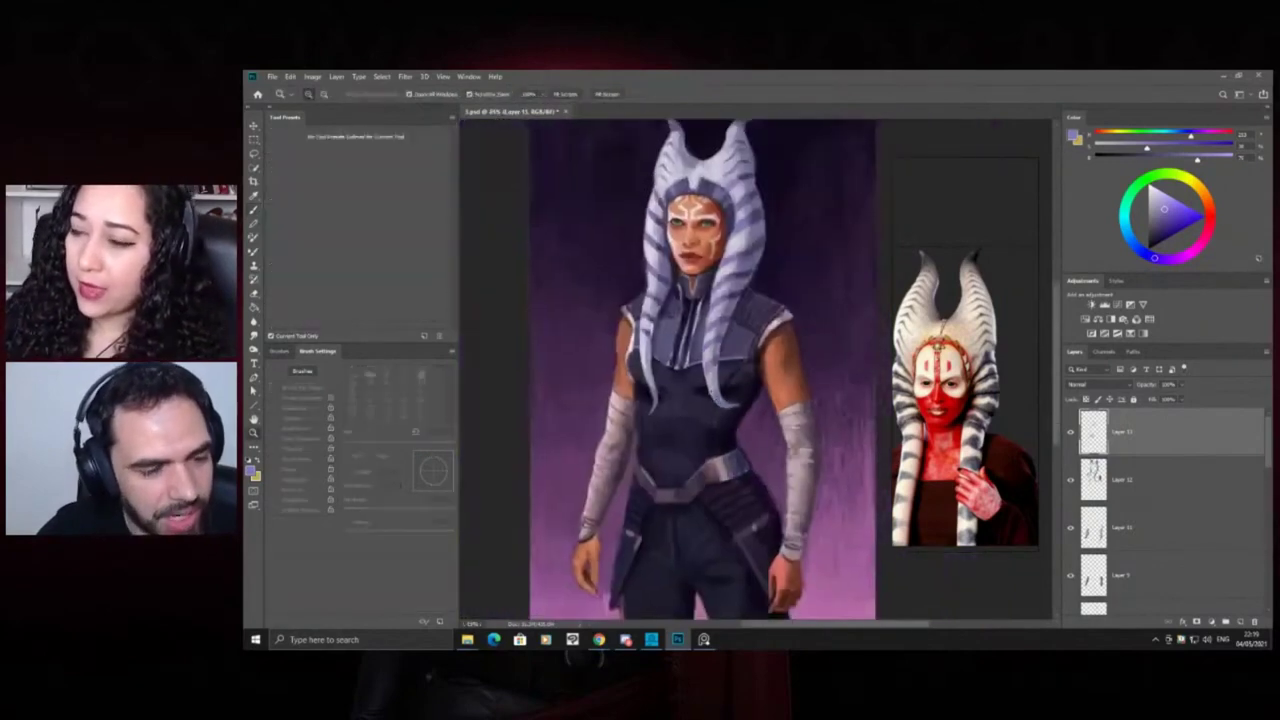
{"action": "left_click_drag", "start_coordinate": [698, 398], "coordinate": [706, 408]}
{"action": "left_click_drag", "start_coordinate": [640, 380], "coordinate": [637, 367]}
{"action": "scroll", "coordinate": [665, 405], "scroll_direction": "up", "scroll_amount": 1}
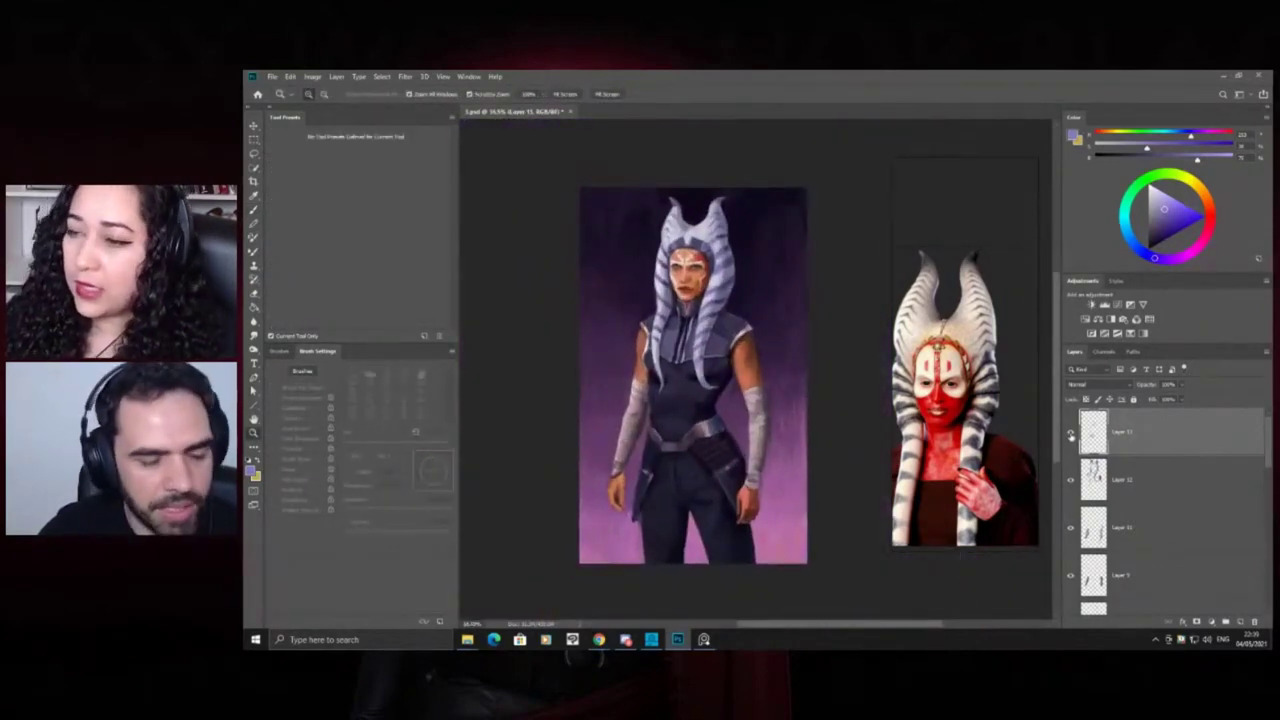
Compare the painting with and without the strokes on Layer 13
{"action": "left_click", "coordinate": [1069, 433]}
{"action": "left_click", "coordinate": [1069, 433]}
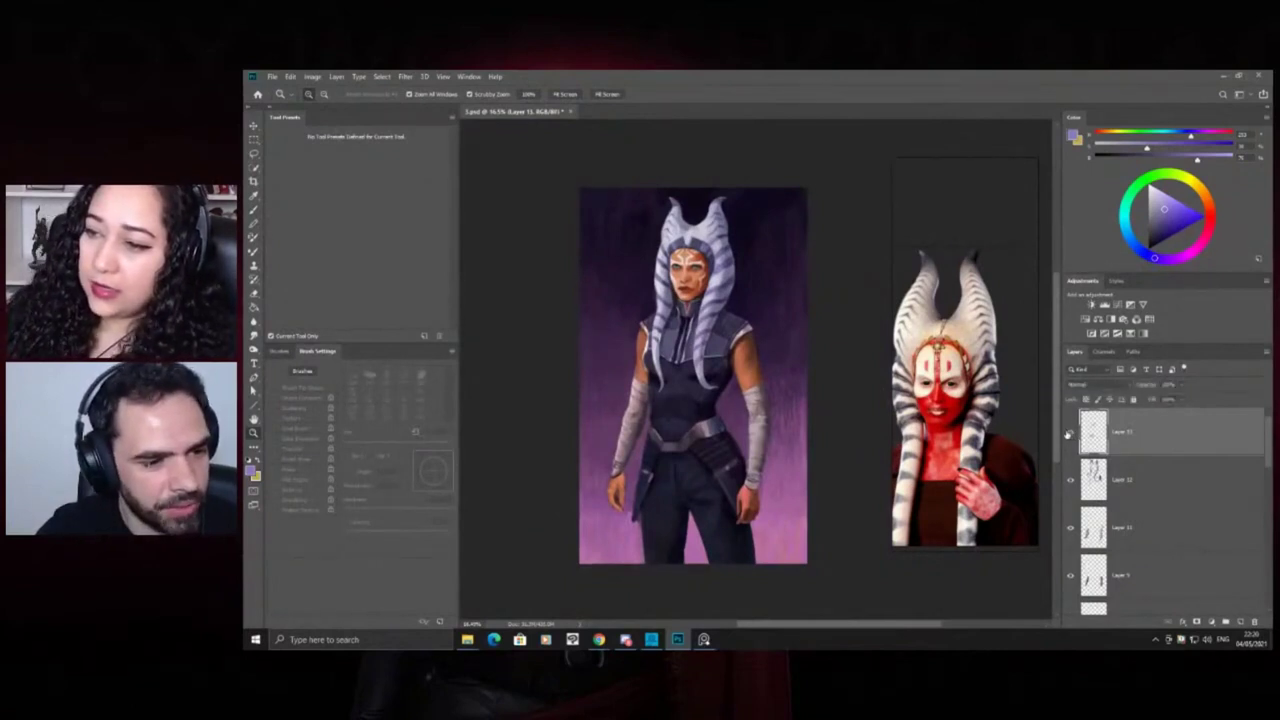
{"action": "left_click", "coordinate": [1068, 433]}
{"action": "left_click", "coordinate": [1068, 433]}
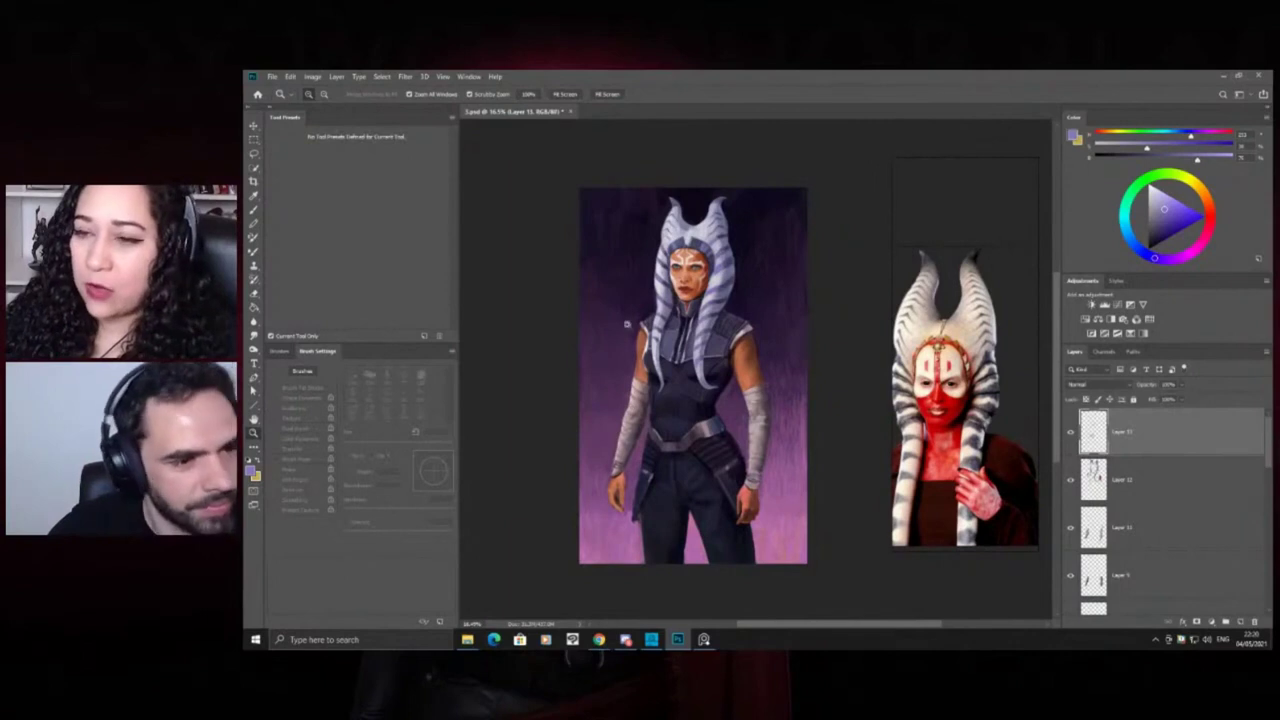
Add a new empty layer above Layer 13
{"action": "left_click_drag", "start_coordinate": [587, 443], "coordinate": [609, 445]}
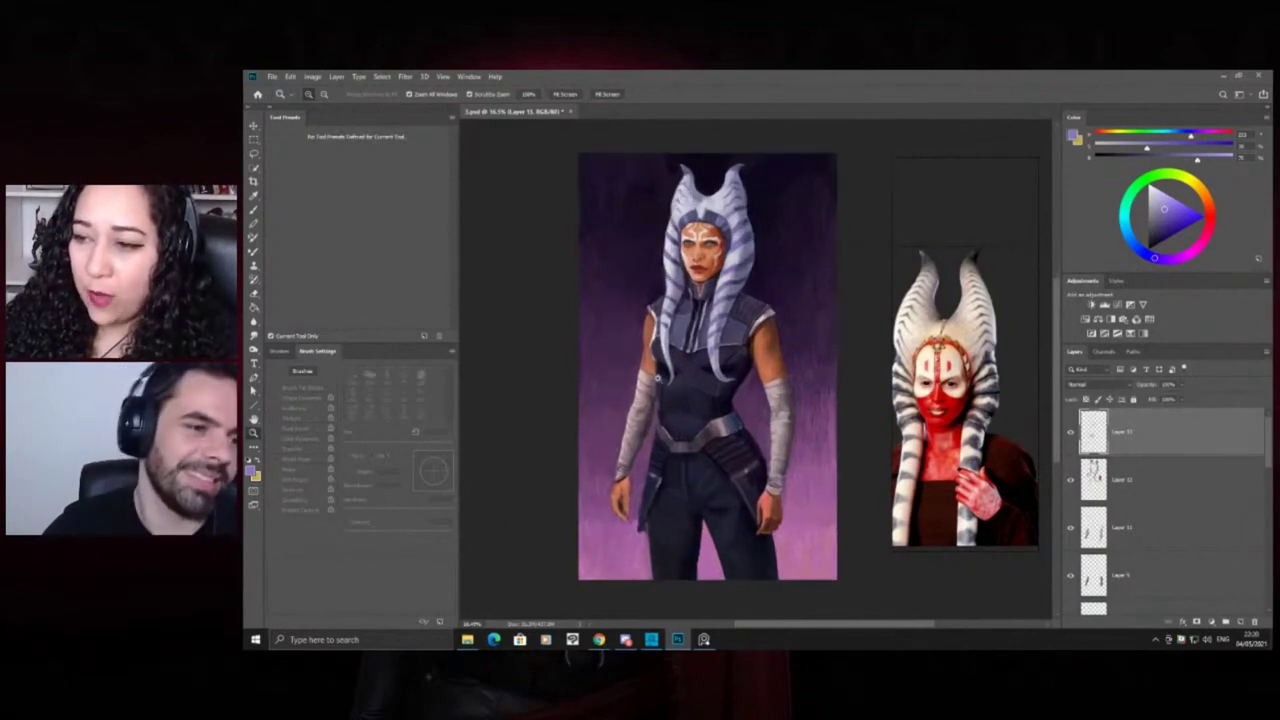
{"action": "left_click_drag", "start_coordinate": [657, 378], "coordinate": [626, 376]}
{"action": "left_click_drag", "start_coordinate": [762, 353], "coordinate": [788, 360]}
{"action": "left_click_drag", "start_coordinate": [724, 391], "coordinate": [752, 401]}
{"action": "left_click", "coordinate": [1239, 622]}
{"action": "mouse_move", "coordinate": [706, 349]}
{"action": "left_mouse_down"}
{"action": "mouse_move", "coordinate": [732, 351]}
{"action": "mouse_move", "coordinate": [698, 351]}
{"action": "left_mouse_up"}
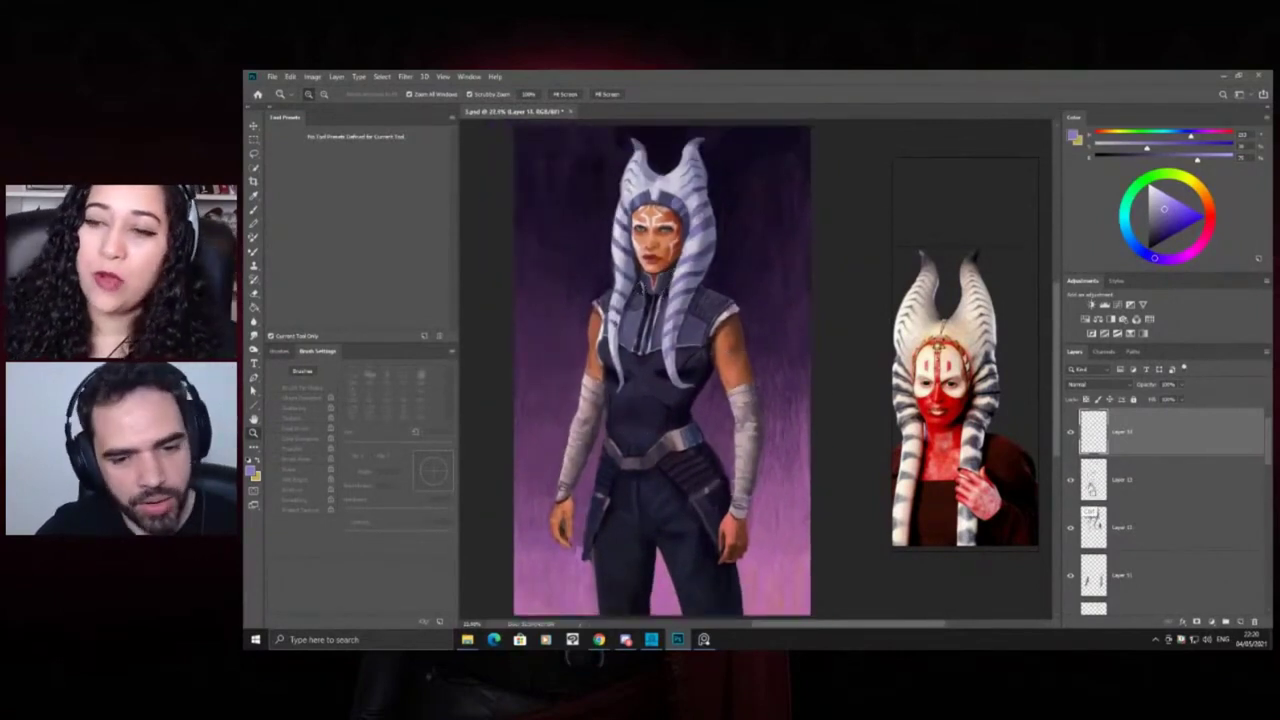
{"action": "left_click_drag", "start_coordinate": [798, 401], "coordinate": [798, 400]}
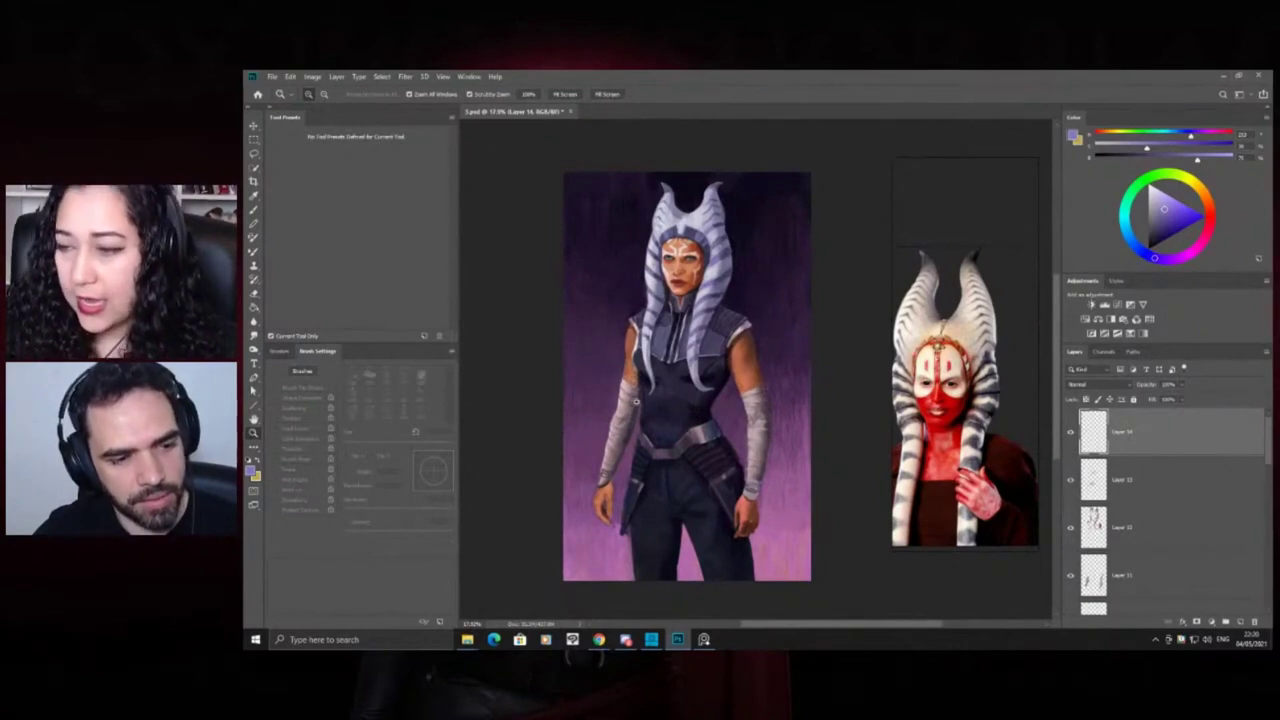
{"action": "left_click_drag", "start_coordinate": [737, 344], "coordinate": [732, 341]}
Compare the painting with and without several individual paint layers by toggling their visibility
{"action": "left_click", "coordinate": [1078, 528]}
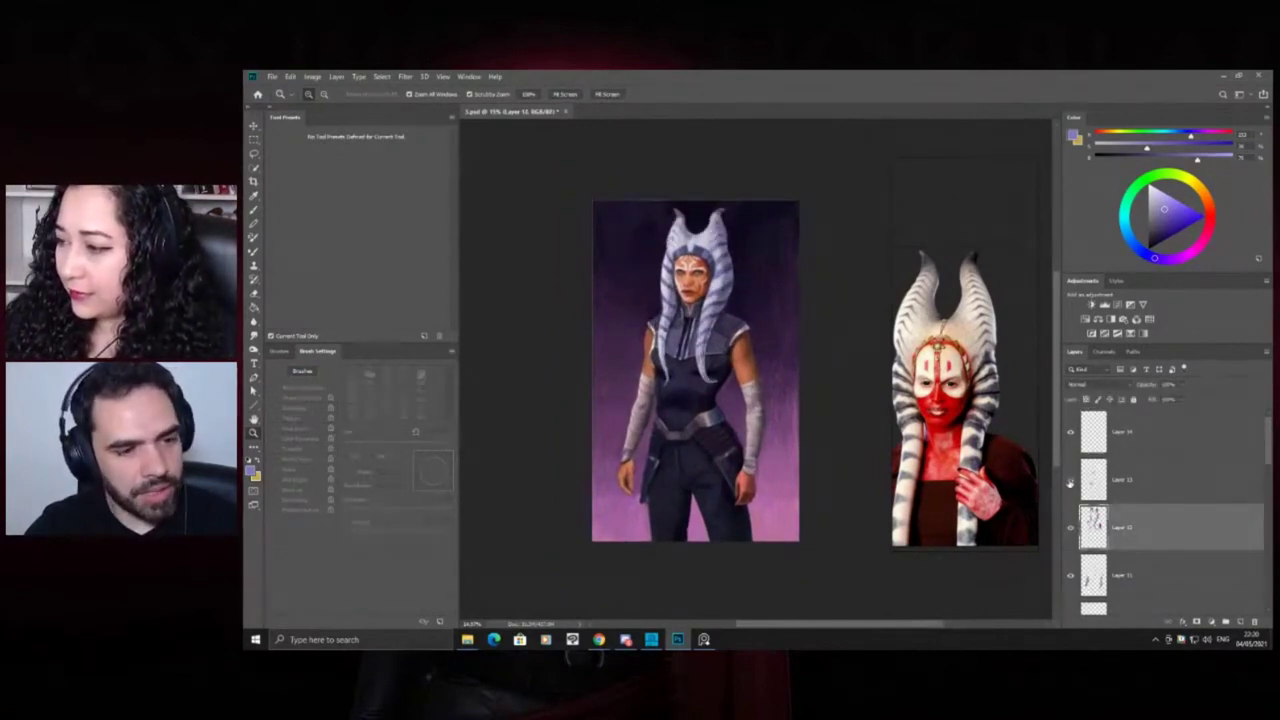
{"action": "left_click", "coordinate": [1095, 483]}
{"action": "left_click_drag", "start_coordinate": [1267, 462], "coordinate": [1262, 476]}
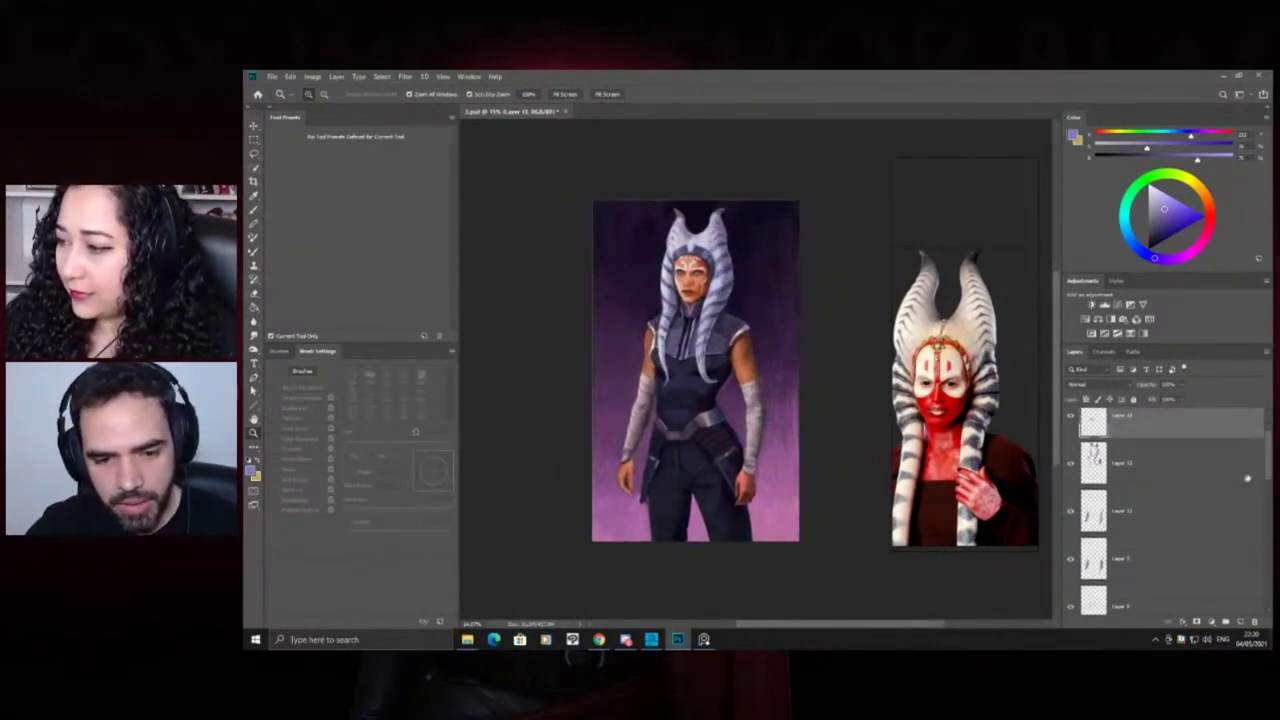
{"action": "left_click", "coordinate": [1071, 513]}
{"action": "left_click", "coordinate": [1071, 513]}
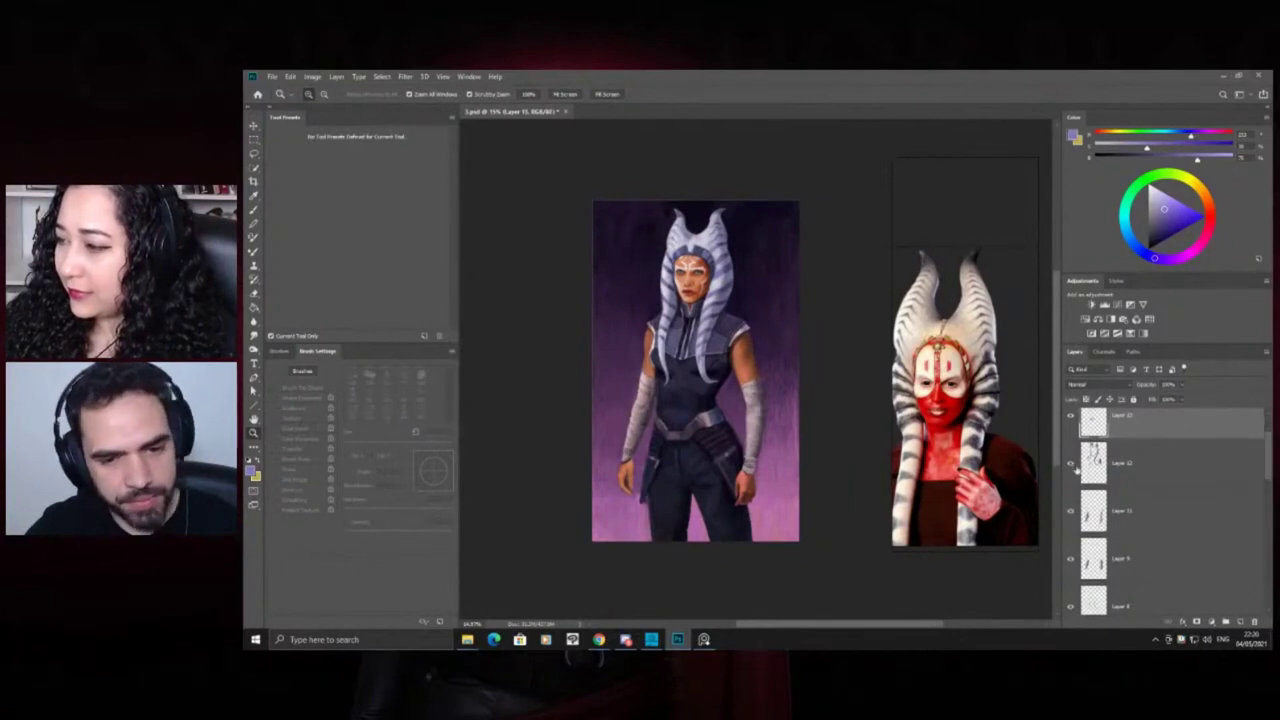
{"action": "left_click", "coordinate": [1072, 606]}
{"action": "left_click", "coordinate": [1072, 606]}
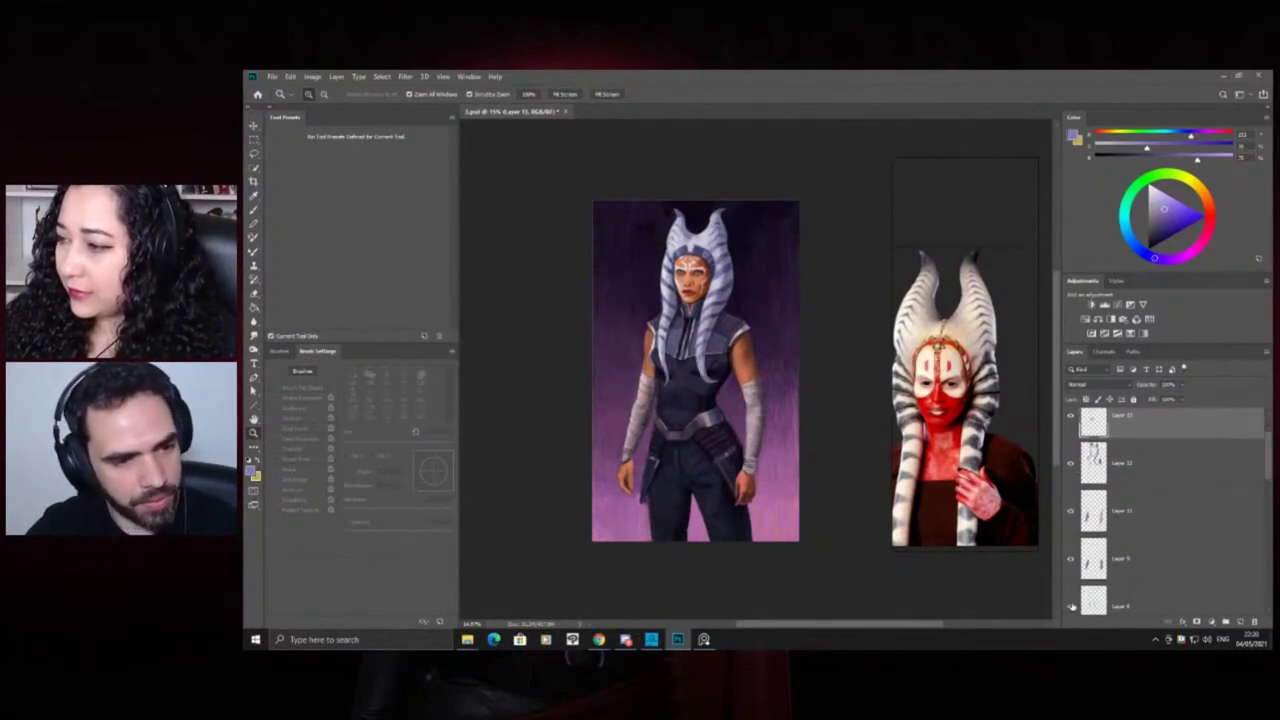
{"action": "scroll", "coordinate": [1240, 480], "scroll_direction": "up", "scroll_amount": 2}
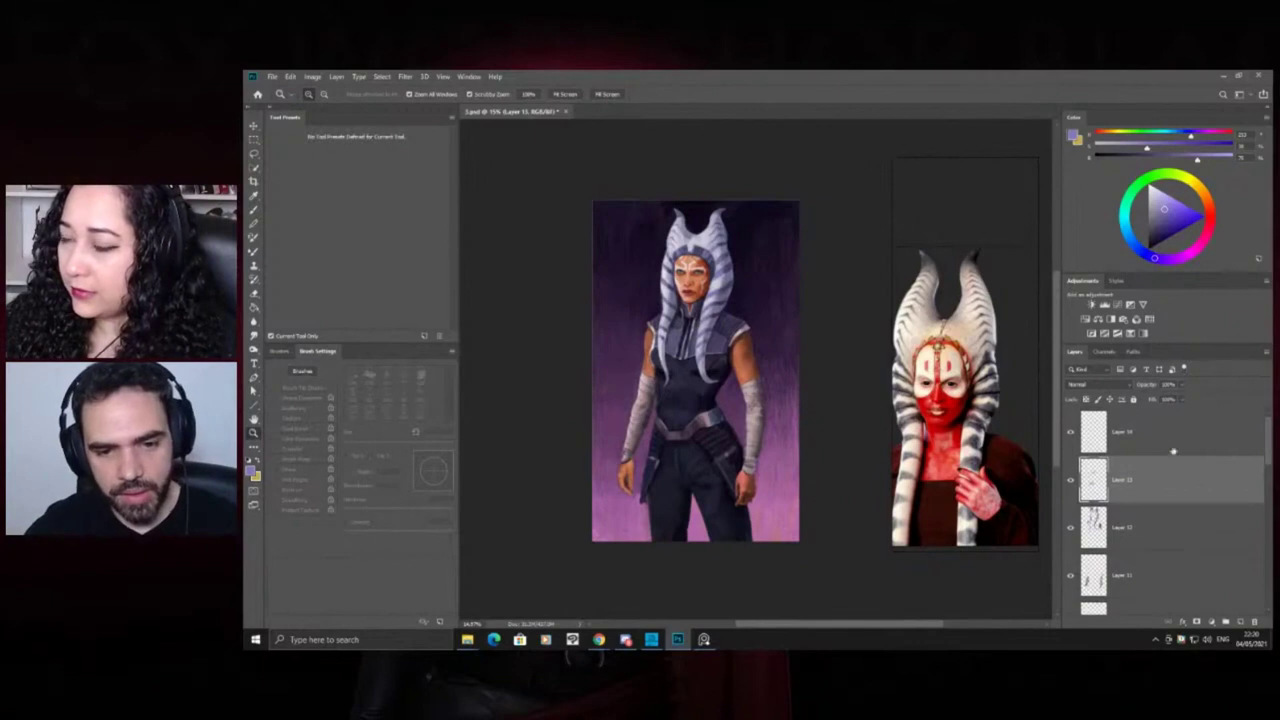
{"action": "left_click", "coordinate": [1070, 482]}
{"action": "left_click", "coordinate": [1070, 482]}
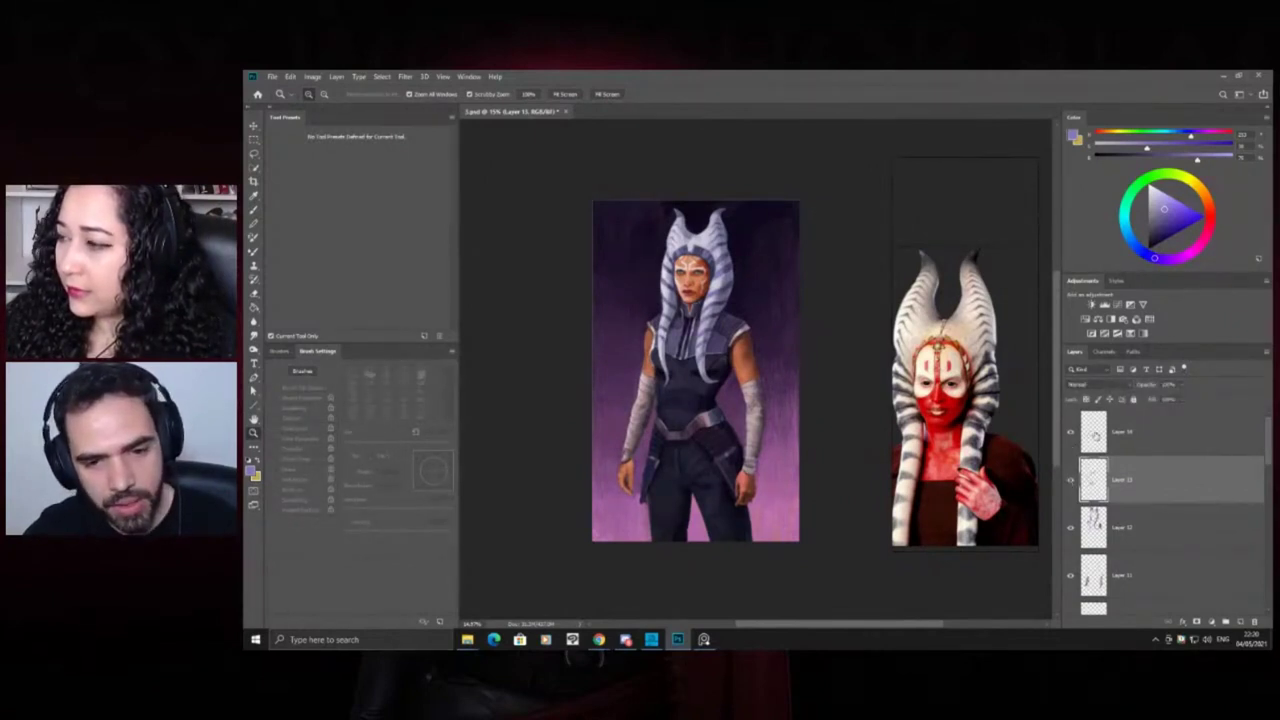
{"action": "left_click", "coordinate": [1080, 438]}
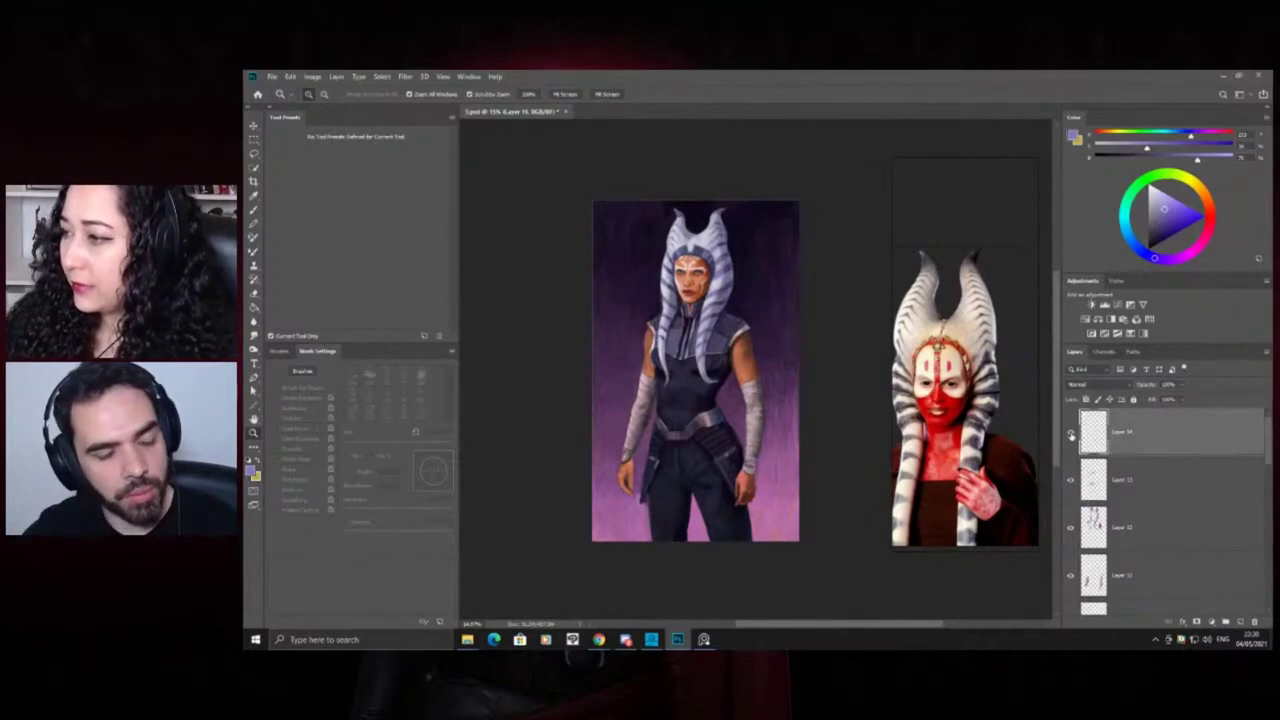
{"action": "left_click", "coordinate": [1070, 434]}
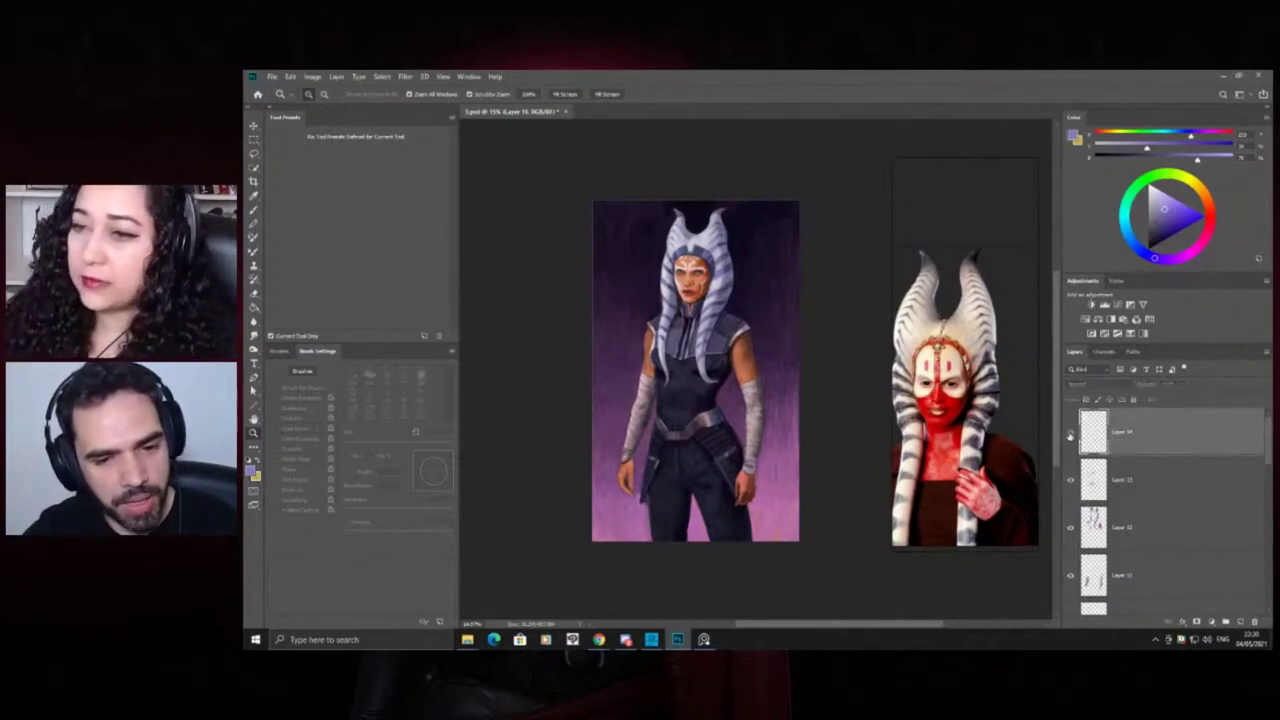
{"action": "left_click", "coordinate": [1070, 434]}
Try to merge the paint layers below the empty top layer into one
{"action": "left_click", "coordinate": [1096, 482]}
{"action": "key", "text": "ctrl+e"}
{"action": "key", "text": "ctrl+e"}
{"action": "key", "text": "ctrl+e"}
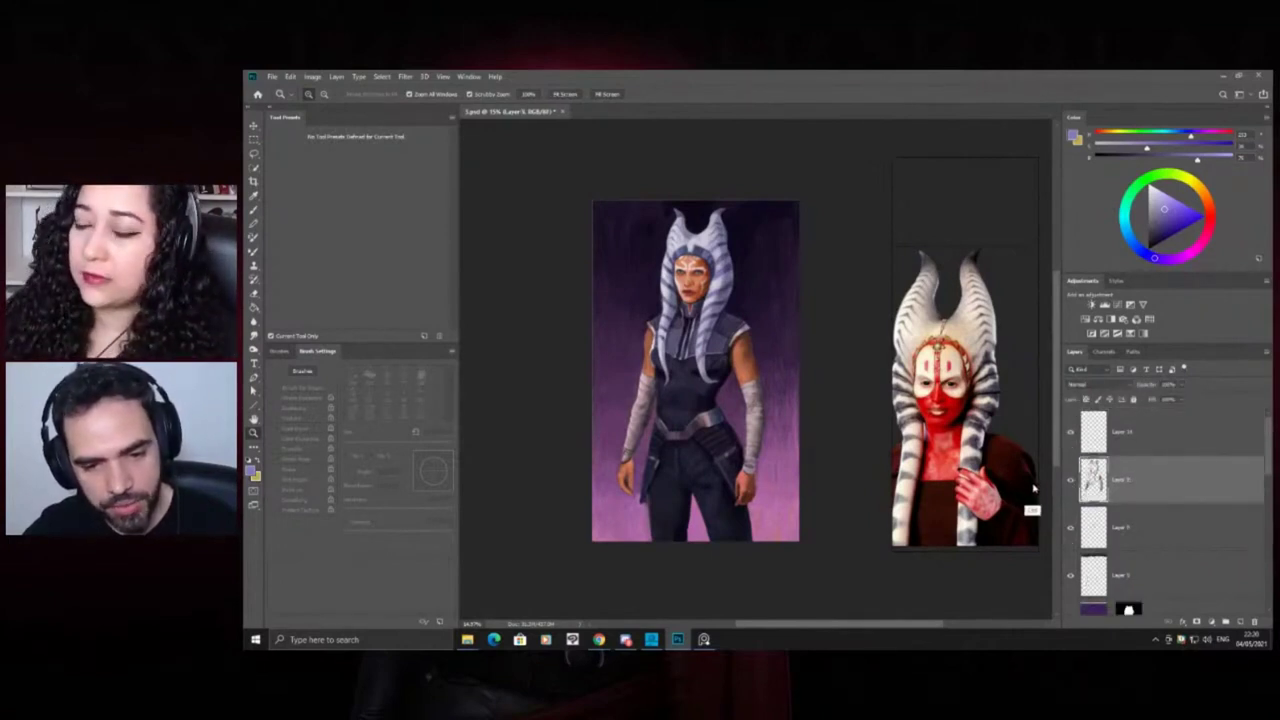
{"action": "key", "text": "ctrl+e"}
{"action": "key", "text": "ctrl+e"}
{"action": "key", "text": "ctrl+z"}
{"action": "key", "text": "ctrl+z"}
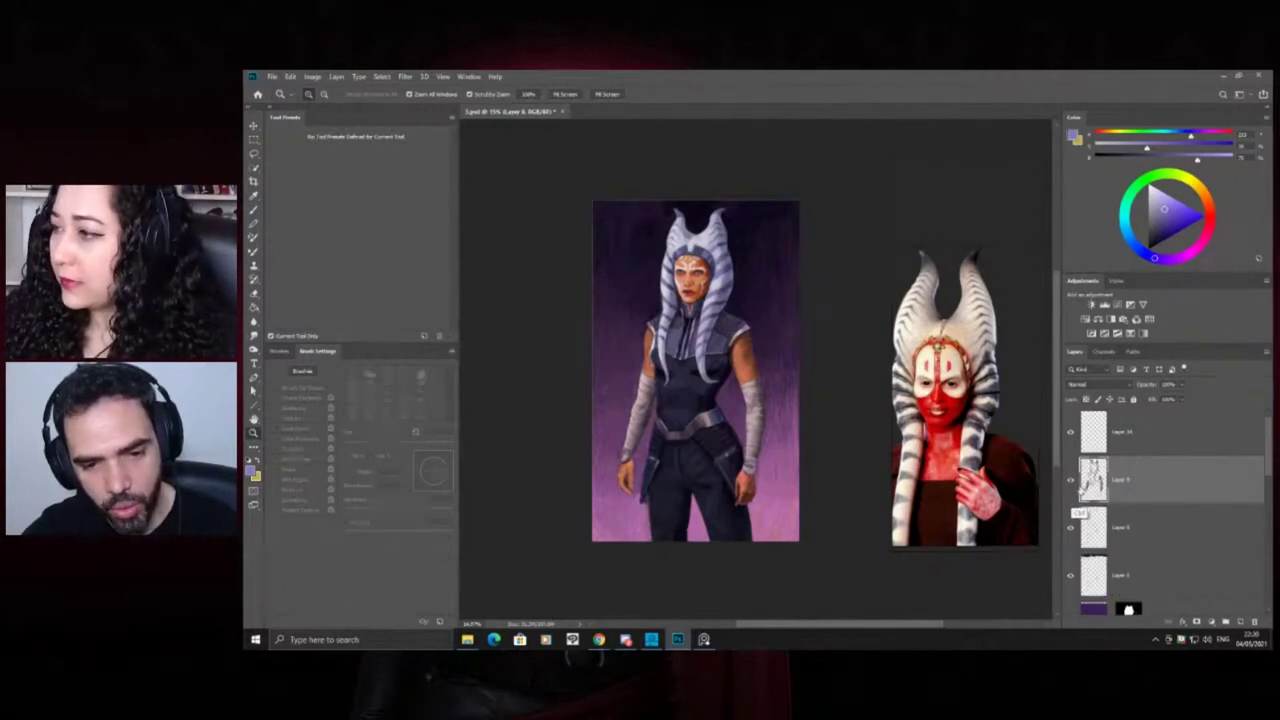
{"action": "key", "text": "ctrl+z"}
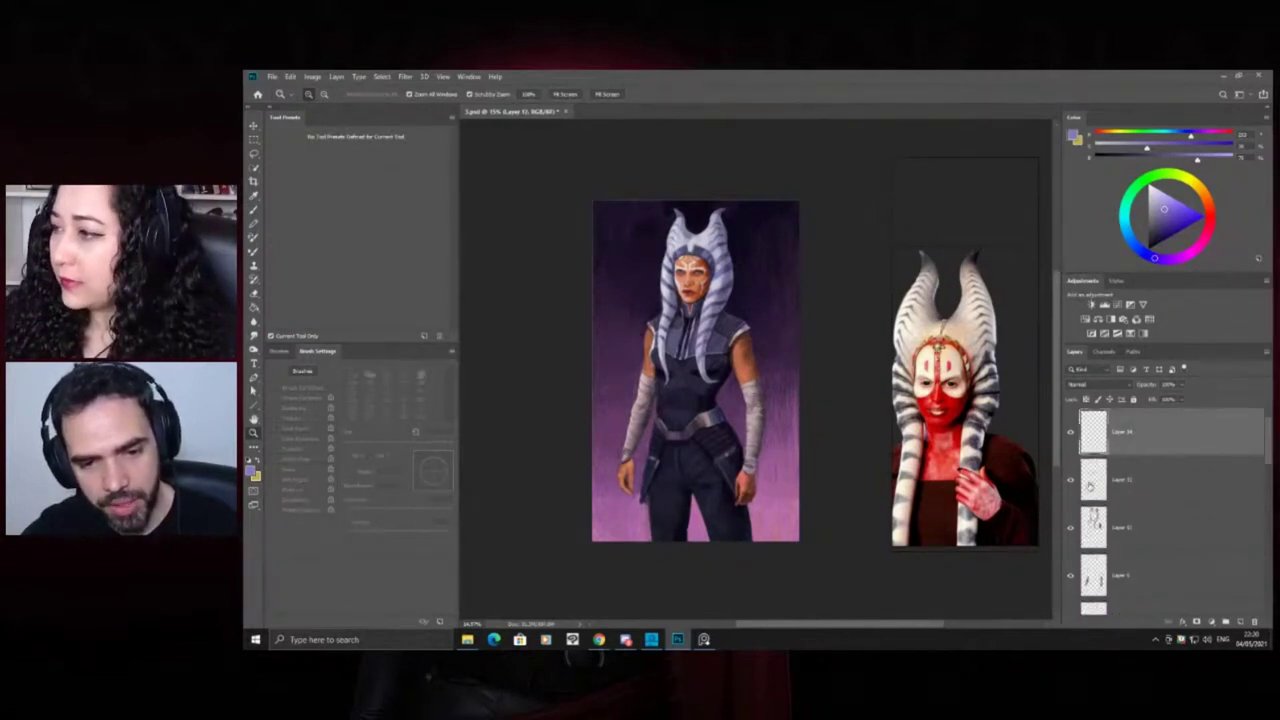
Stamp the visible artwork into Layer 14 as a merged copy and add a new empty layer above it
{"action": "left_click", "coordinate": [1071, 436]}
{"action": "left_click", "coordinate": [1071, 436]}
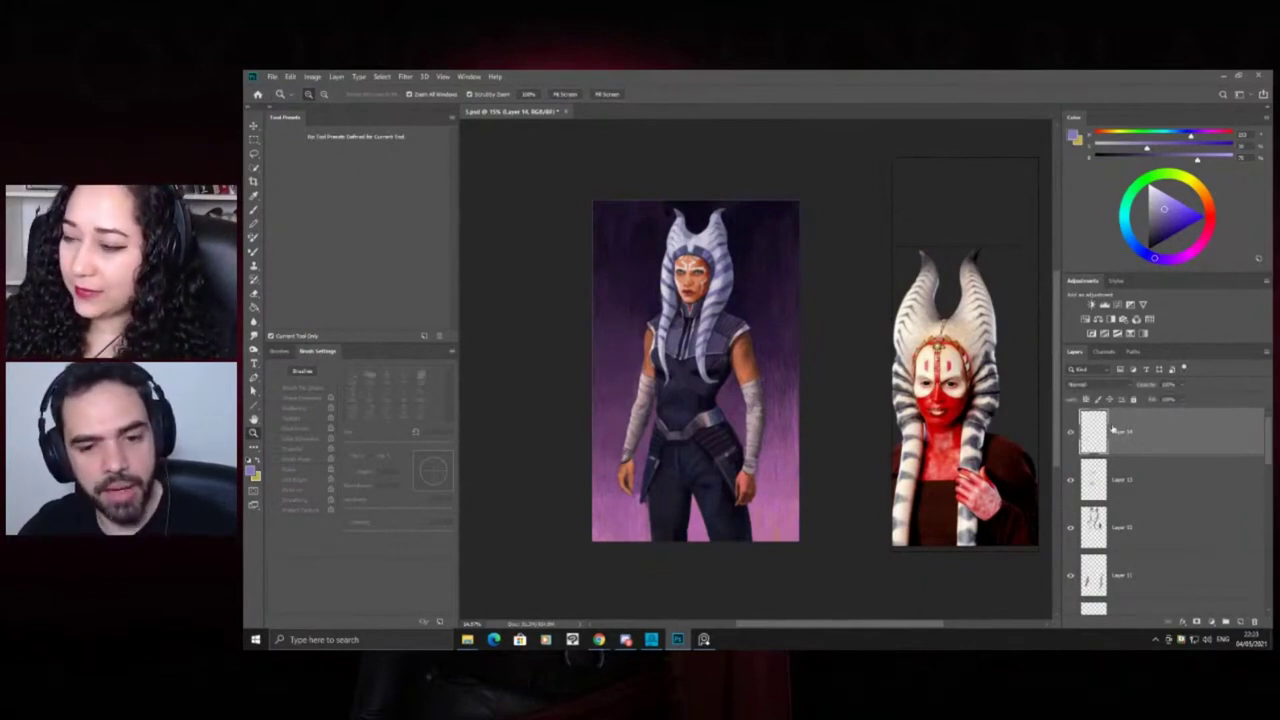
{"action": "key", "text": "v"}
{"action": "mouse_move", "coordinate": [608, 332]}
{"action": "left_mouse_down"}
{"action": "mouse_move", "coordinate": [649, 349]}
{"action": "mouse_move", "coordinate": [530, 342]}
{"action": "left_mouse_up"}
{"action": "key", "text": "ctrl+z"}
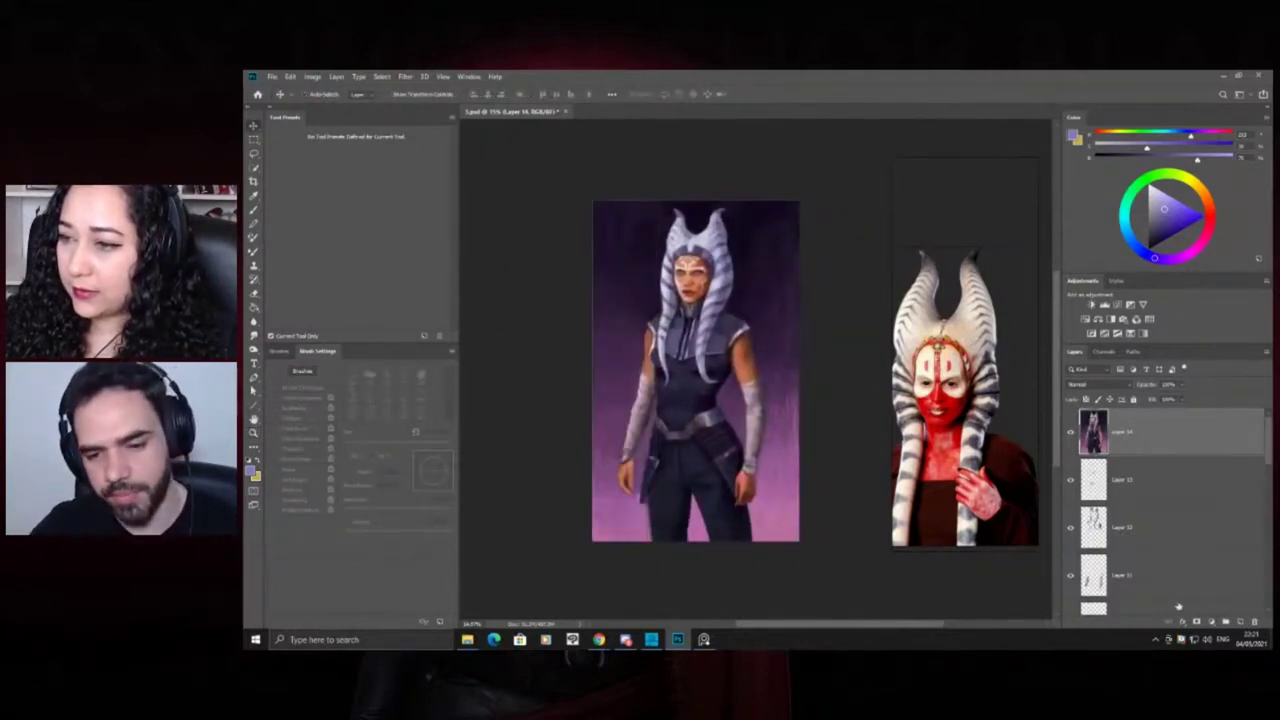
{"action": "left_click", "coordinate": [1238, 621]}
{"action": "key", "text": "z"}
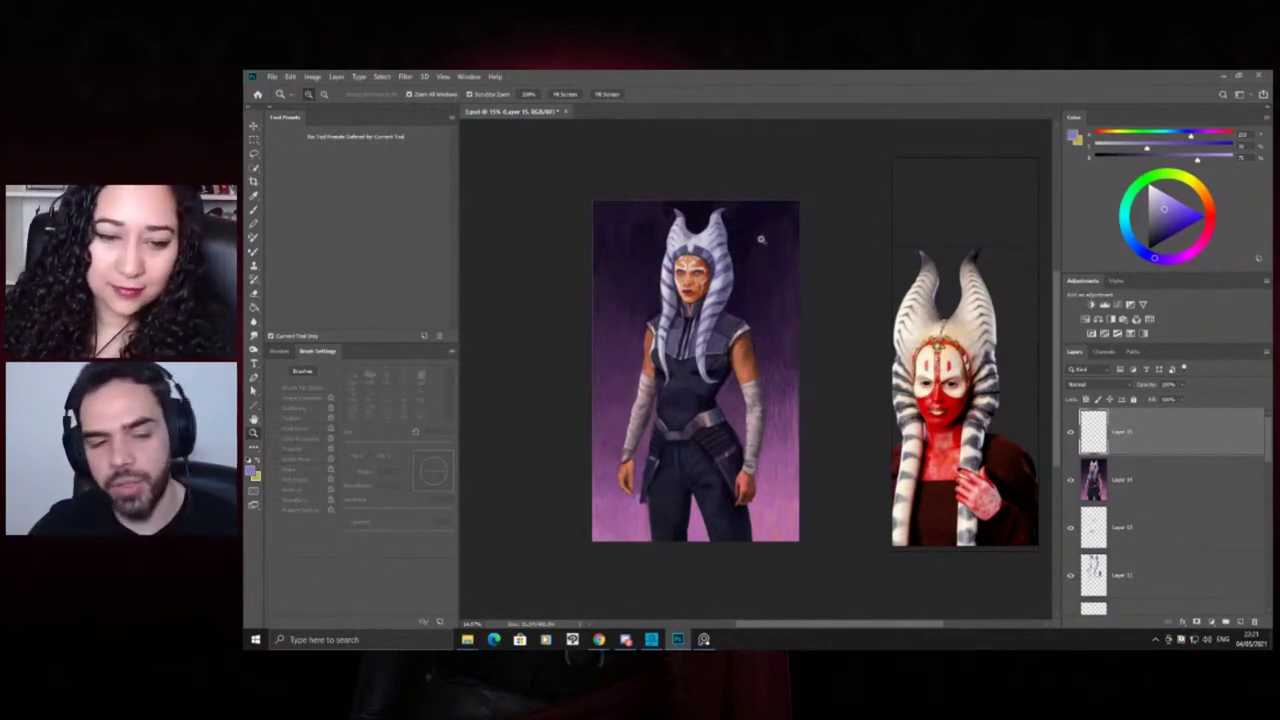
Sample a muted gray-blue around the lower left head-tail as the brush color
{"action": "left_click_drag", "start_coordinate": [703, 204], "coordinate": [717, 217]}
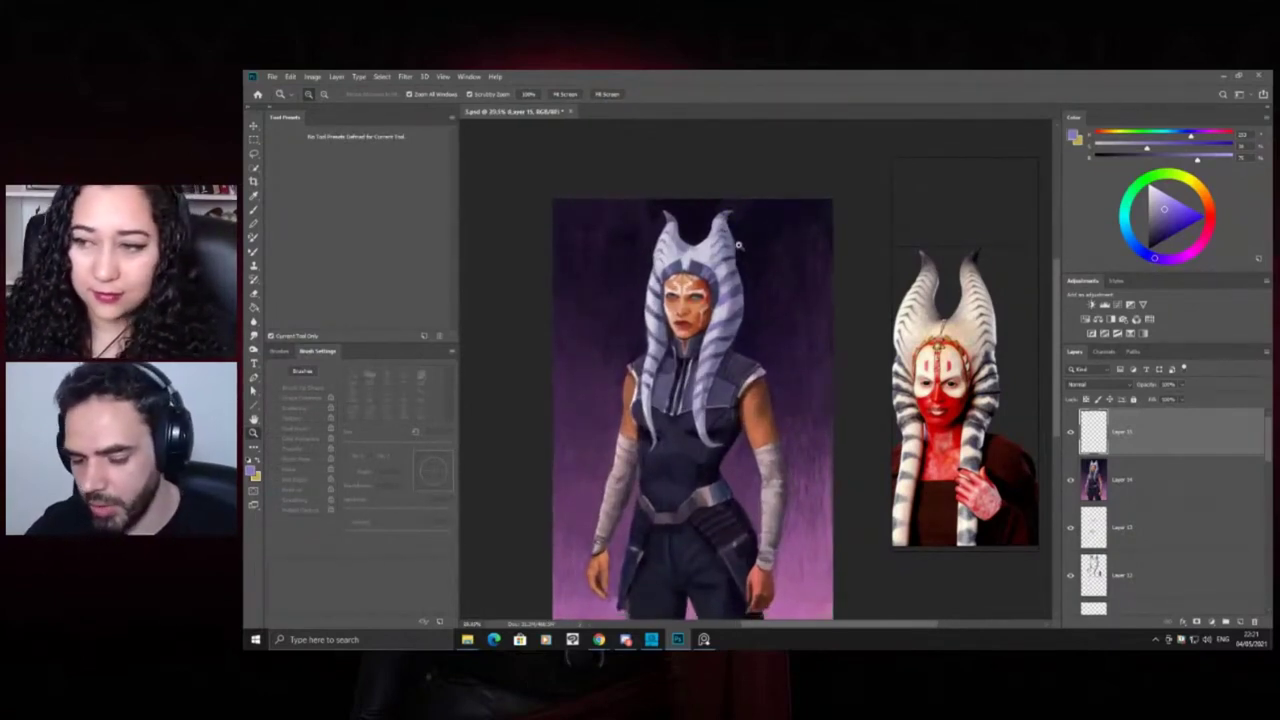
{"action": "scroll", "coordinate": [708, 258], "scroll_direction": "down", "scroll_amount": 1}
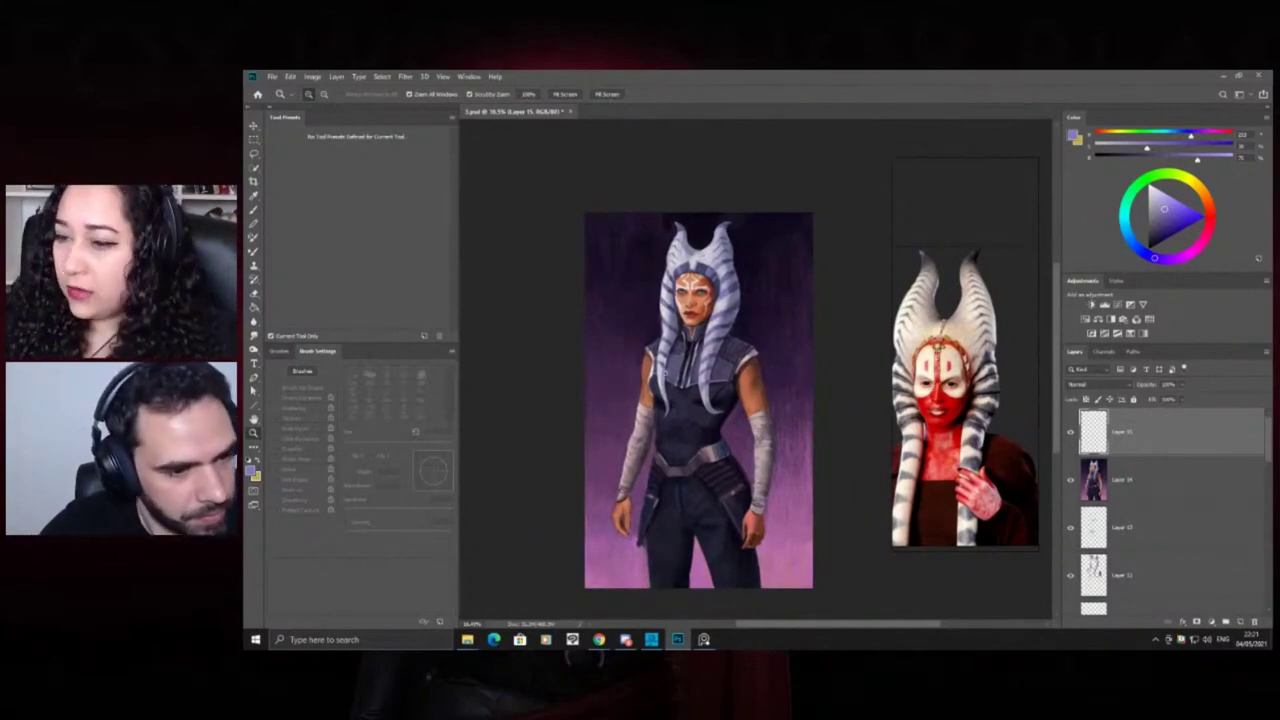
{"action": "left_click", "coordinate": [655, 363]}
{"action": "left_click", "coordinate": [655, 363]}
{"action": "left_click", "coordinate": [655, 297]}
{"action": "key", "text": "b"}
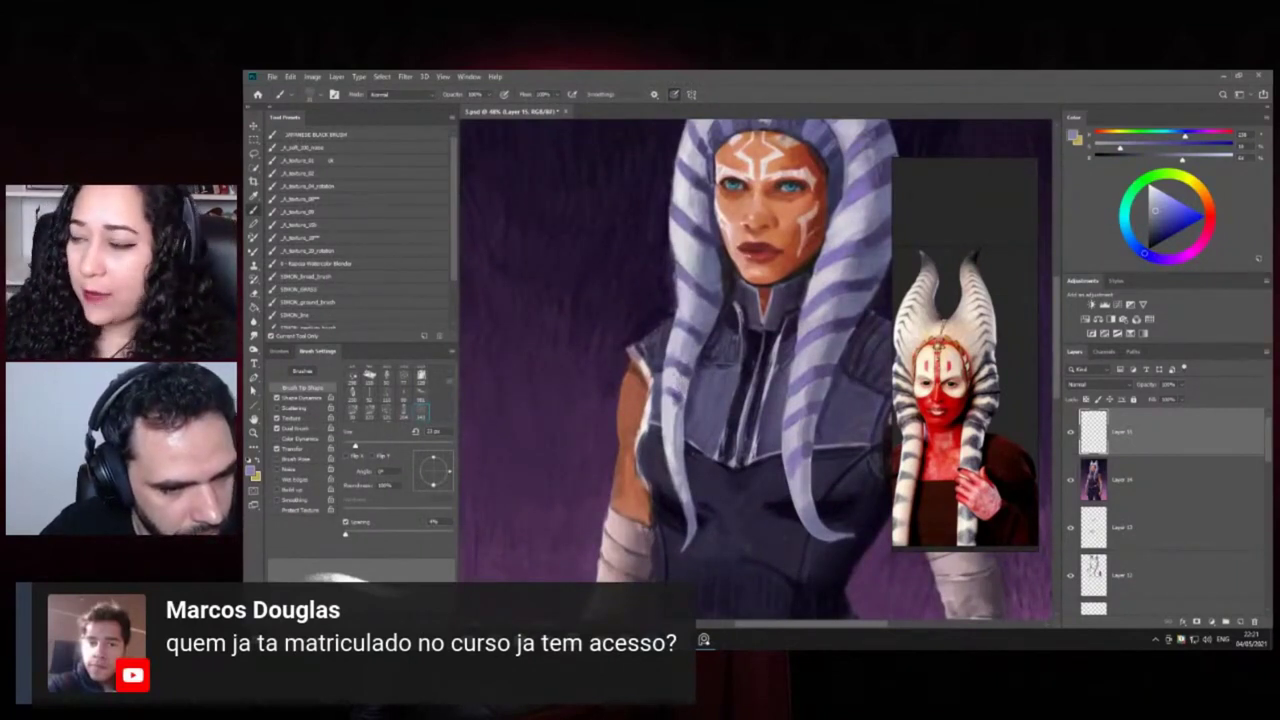
{"action": "left_click", "coordinate": [668, 401], "text": "alt"}
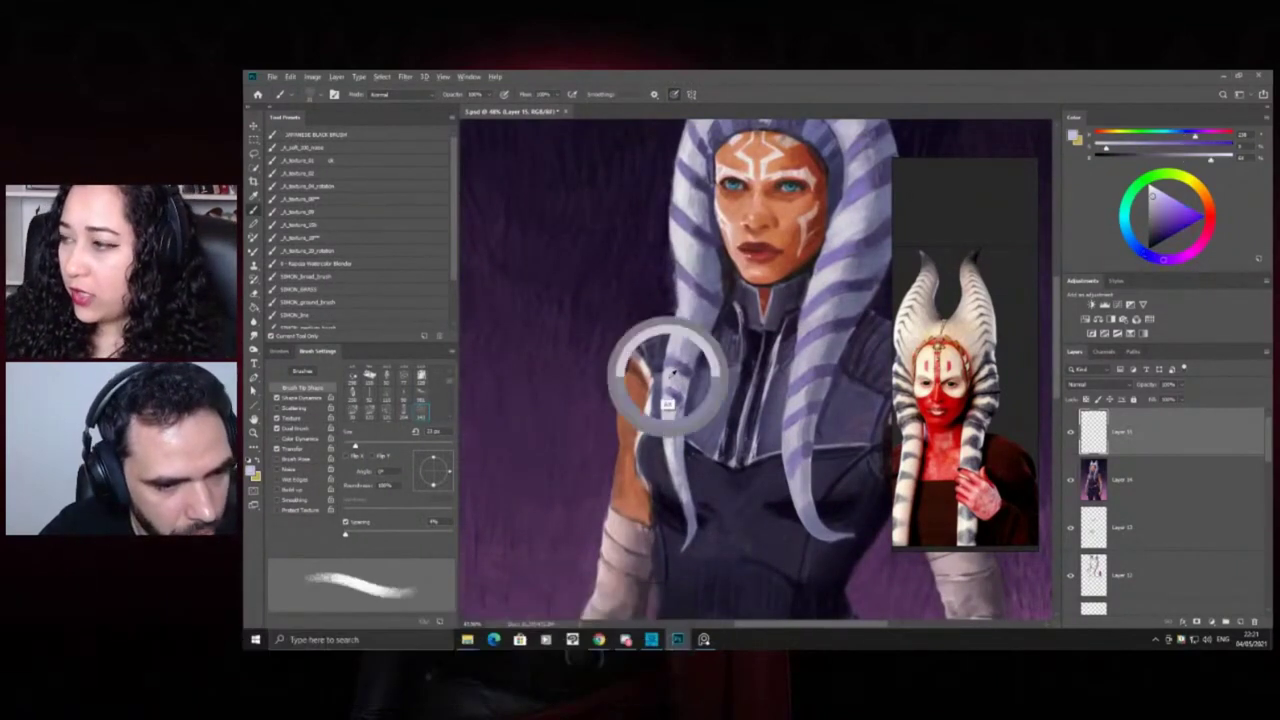
{"action": "left_click", "coordinate": [683, 398], "text": "alt"}
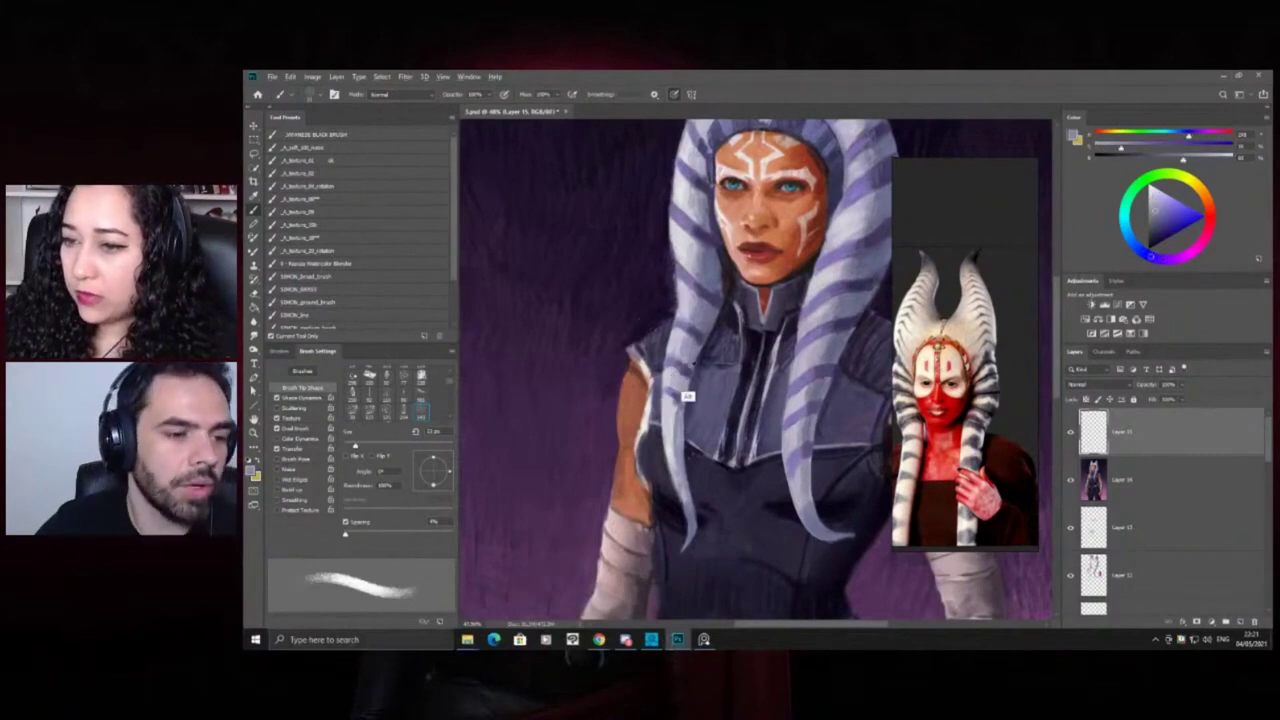
Examine the face, collar and head-tails up close and compare the full figure with the reference
{"action": "key", "text": "z"}
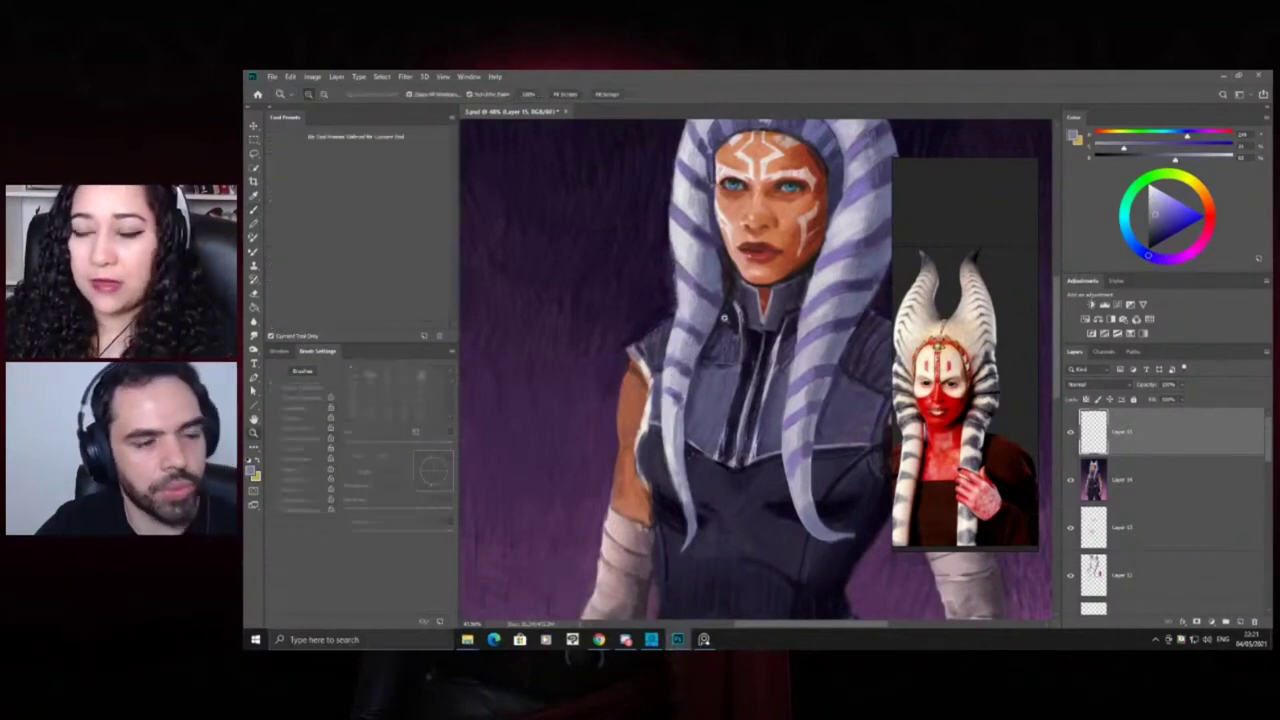
{"action": "left_click_drag", "start_coordinate": [743, 313], "coordinate": [683, 306]}
{"action": "left_click_drag", "start_coordinate": [729, 262], "coordinate": [742, 261]}
{"action": "left_click", "coordinate": [748, 272]}
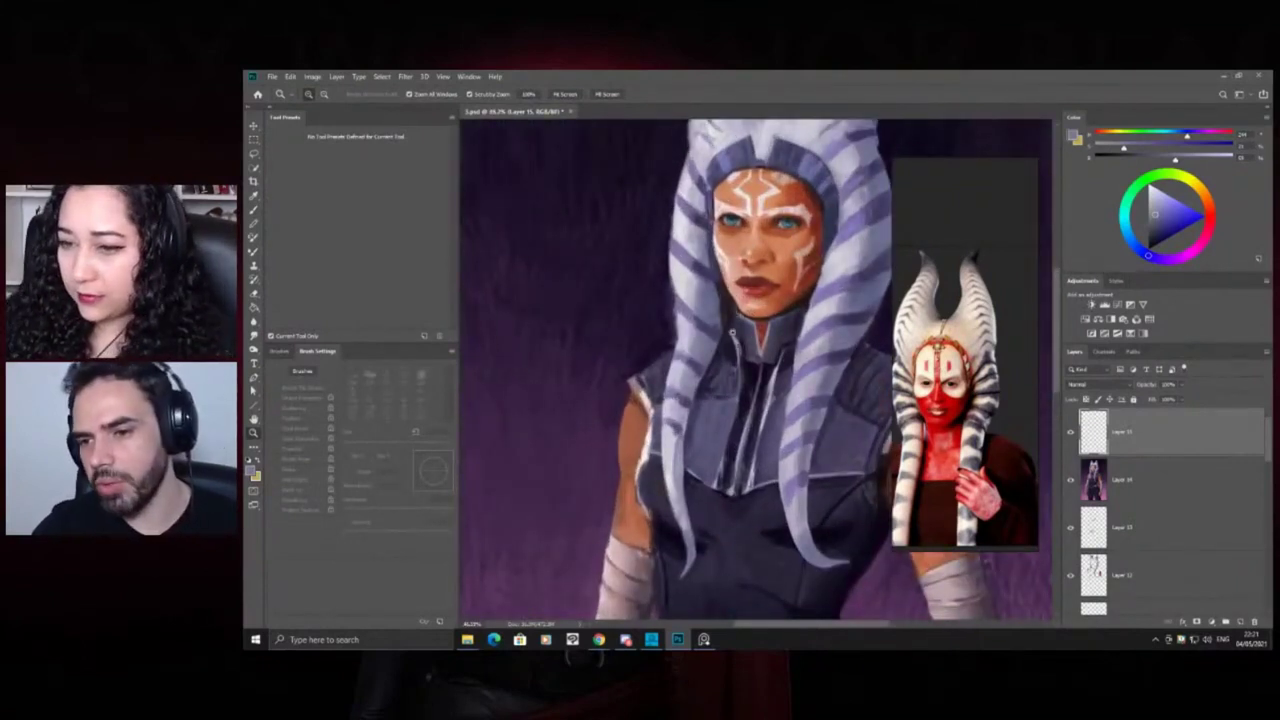
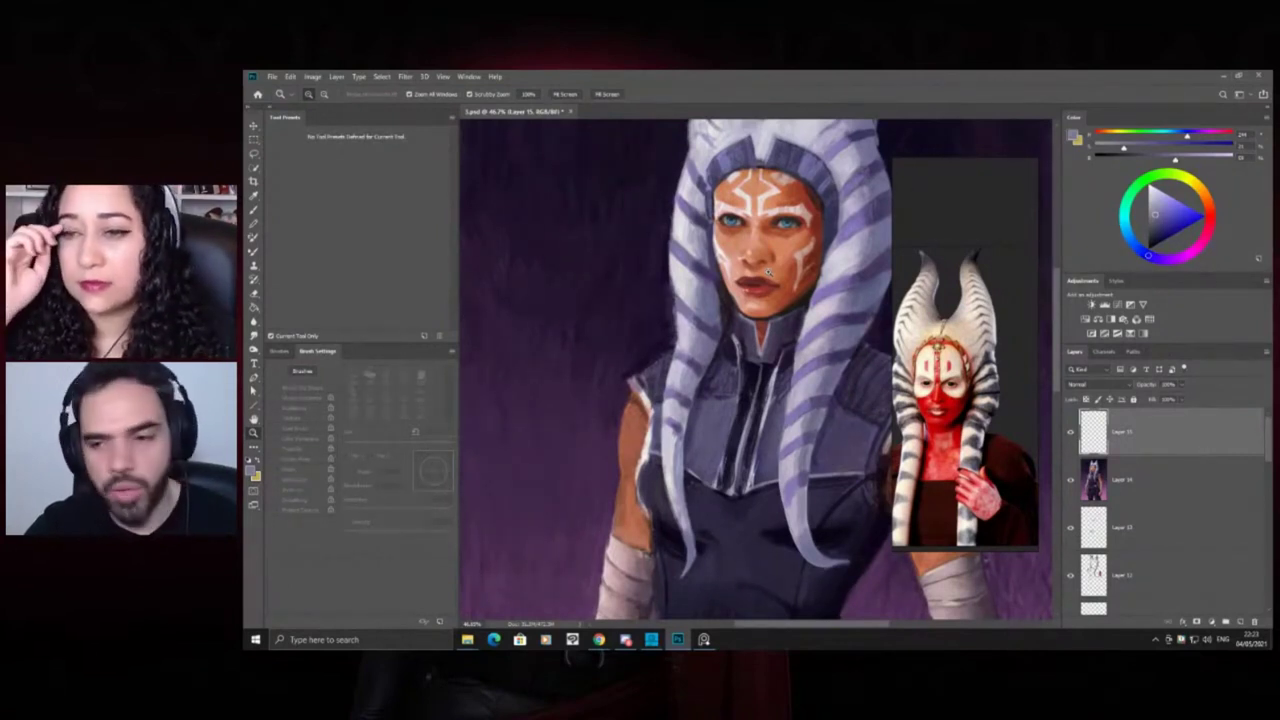
{"action": "left_click_drag", "start_coordinate": [788, 407], "coordinate": [725, 420]}
{"action": "left_click_drag", "start_coordinate": [804, 439], "coordinate": [834, 450]}
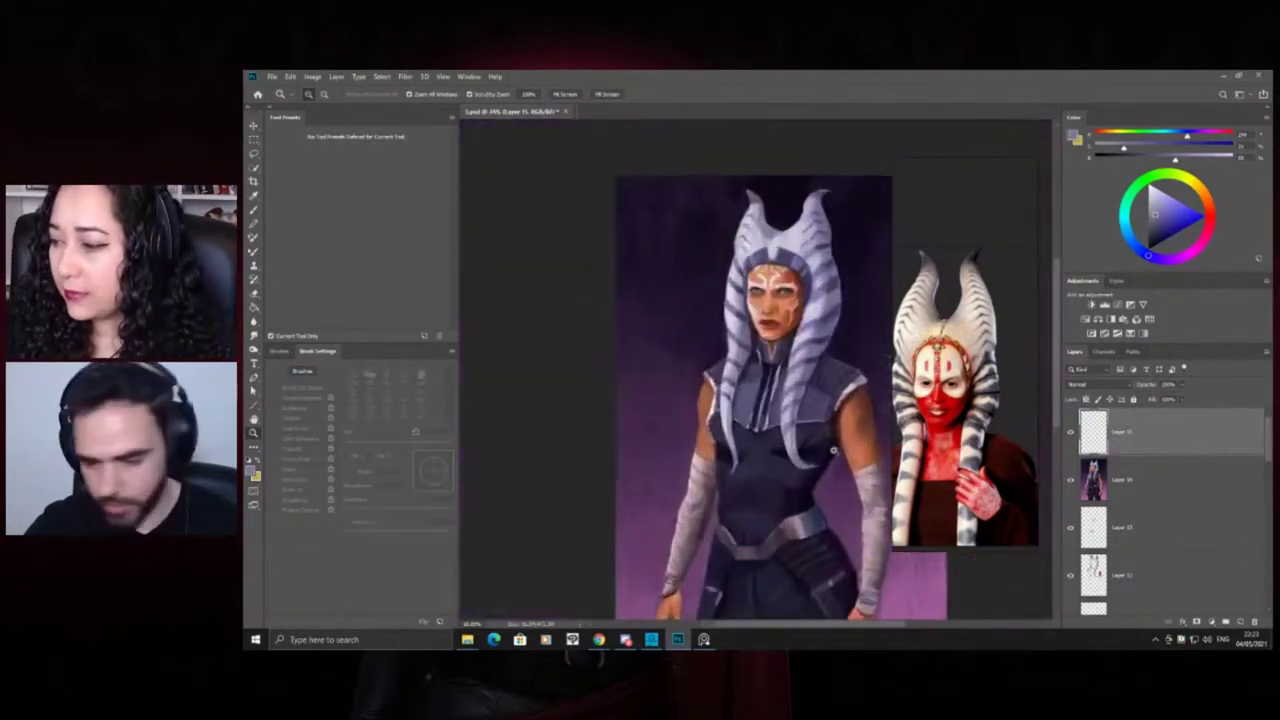
{"action": "mouse_move", "coordinate": [803, 497]}
{"action": "left_mouse_down"}
{"action": "mouse_move", "coordinate": [791, 451]}
{"action": "mouse_move", "coordinate": [753, 443]}
{"action": "left_mouse_up"}
{"action": "left_click_drag", "start_coordinate": [728, 397], "coordinate": [677, 419]}
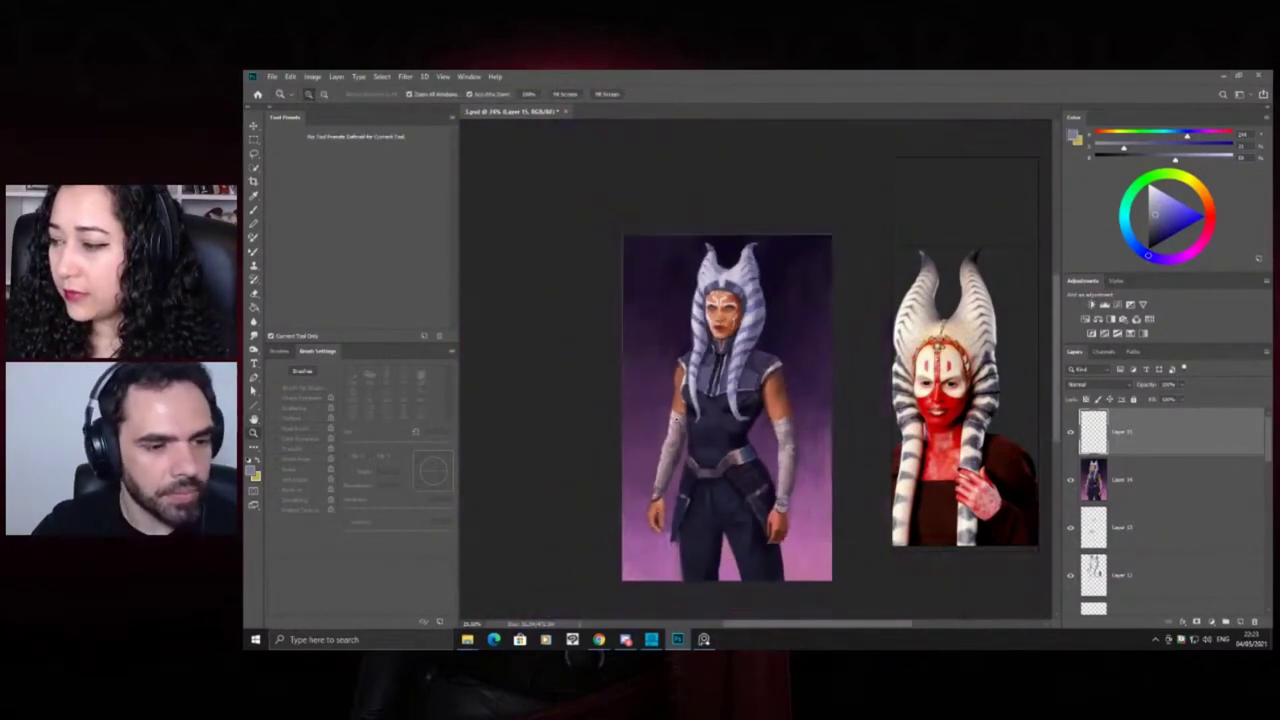
Sample the orange-brown skin tones of both upper arms as the brush color
{"action": "left_click", "coordinate": [784, 386]}
{"action": "left_click_drag", "start_coordinate": [613, 395], "coordinate": [650, 396]}
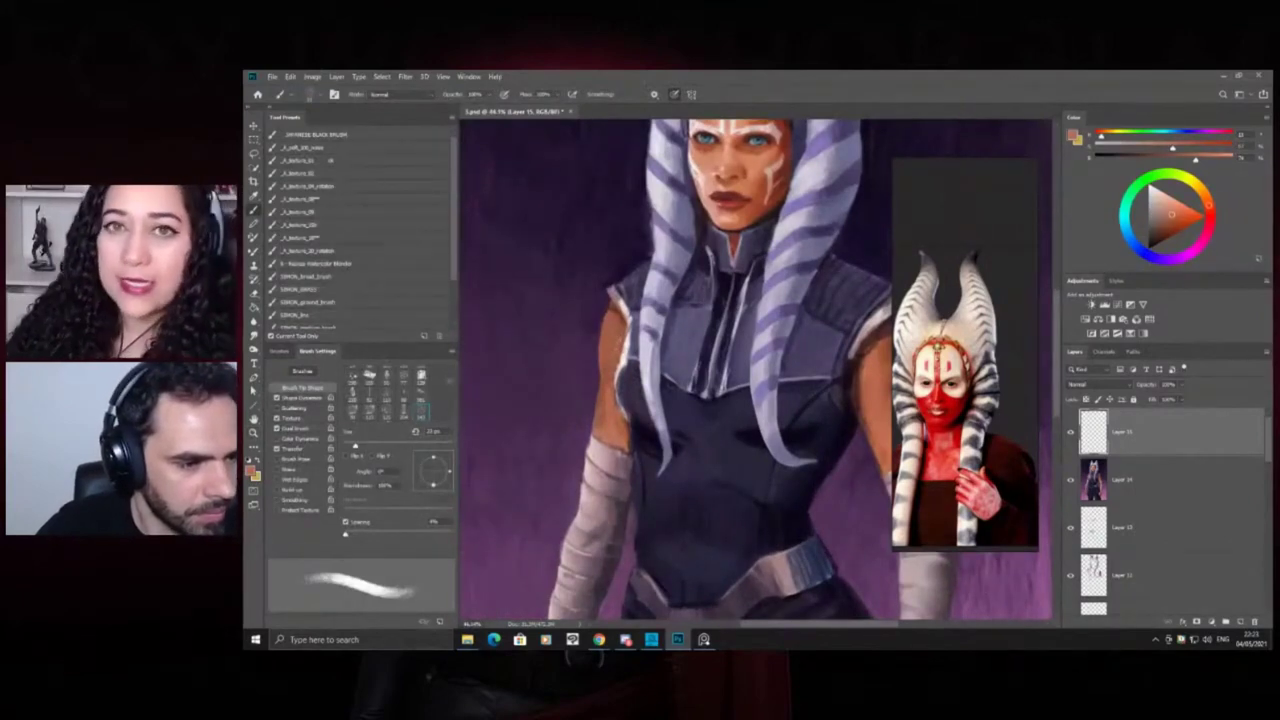
{"action": "mouse_move", "coordinate": [605, 376]}
{"action": "left_mouse_down"}
{"action": "mouse_move", "coordinate": [564, 346]}
{"action": "mouse_move", "coordinate": [566, 310]}
{"action": "left_mouse_up"}
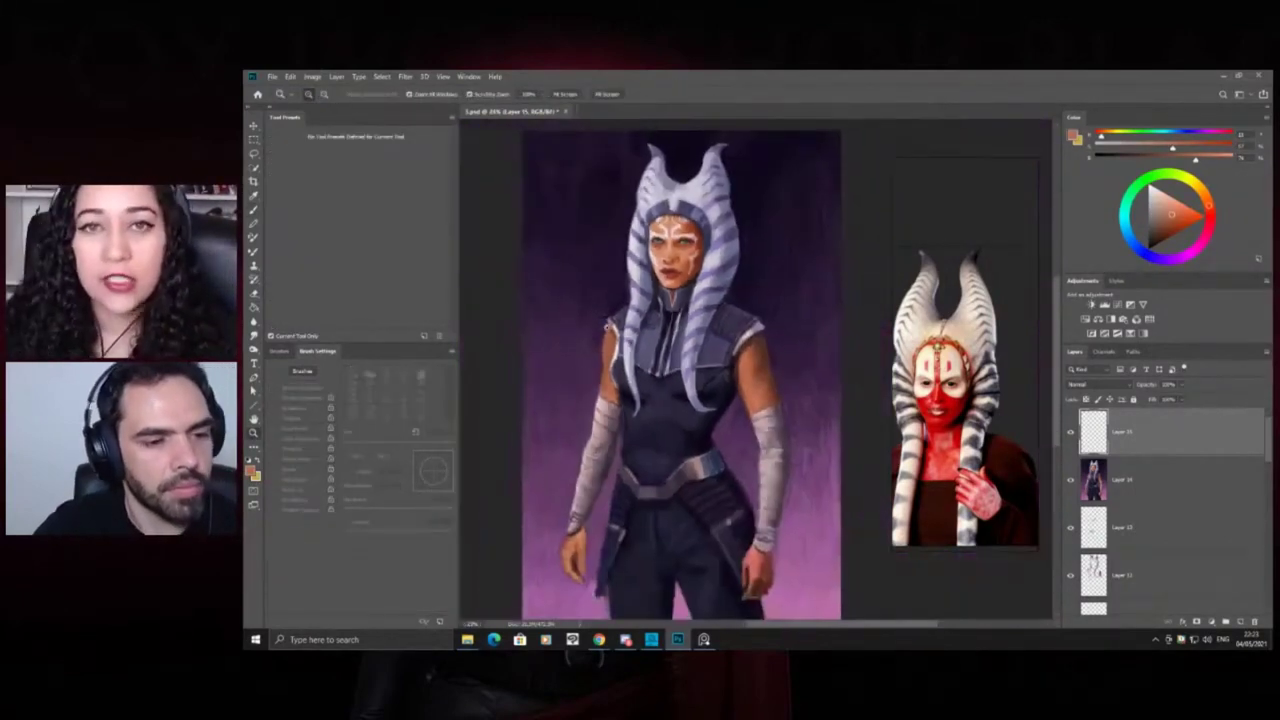
{"action": "left_click", "coordinate": [605, 326]}
{"action": "key", "text": "b"}
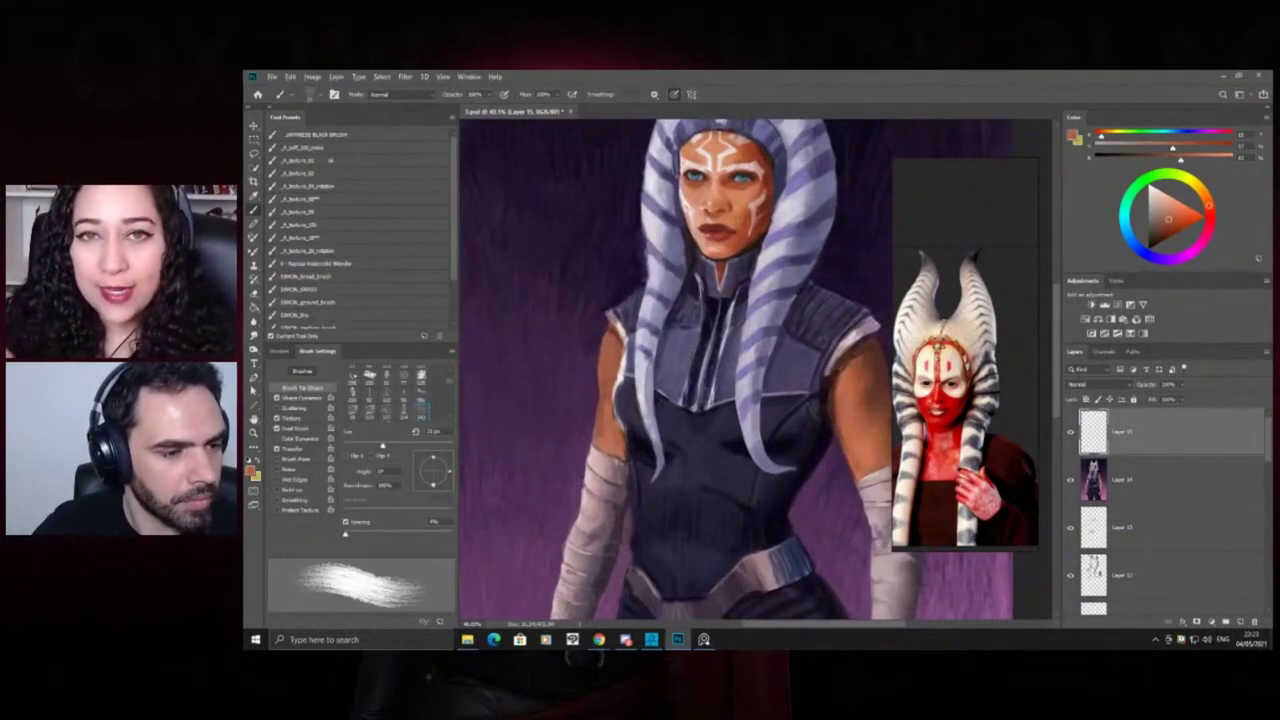
{"action": "left_click", "coordinate": [607, 451], "text": "alt"}
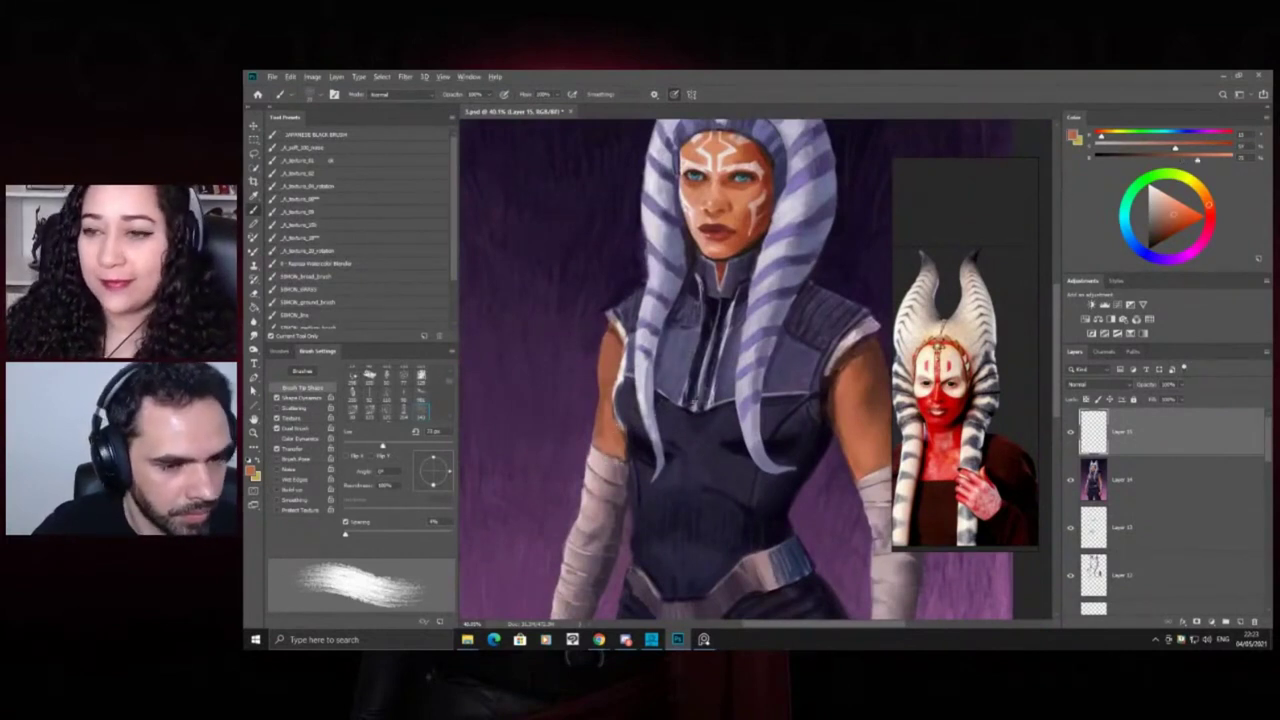
{"action": "left_click", "coordinate": [842, 413], "text": "alt"}
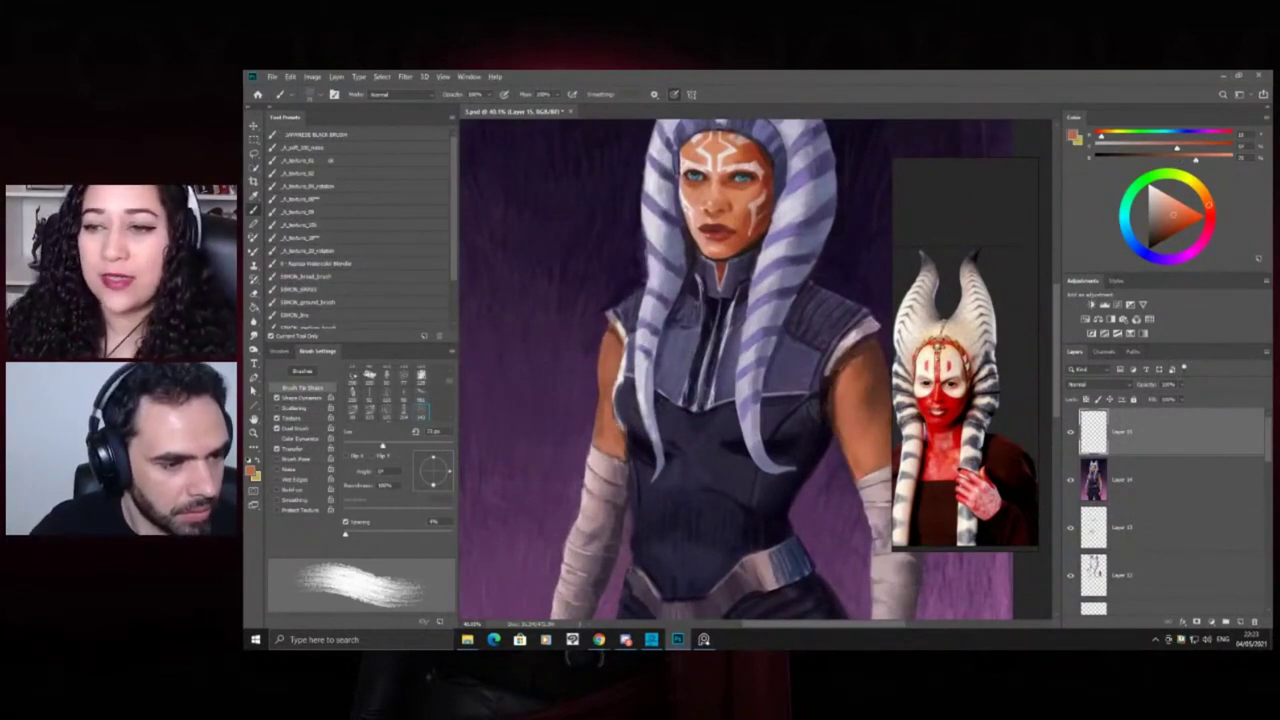
Compare the full painted figure with the reference photo and inspect the headpiece and horns up close
{"action": "key", "text": "z"}
{"action": "left_click", "coordinate": [560, 461], "text": "alt"}
{"action": "left_click", "coordinate": [560, 461], "text": "alt"}
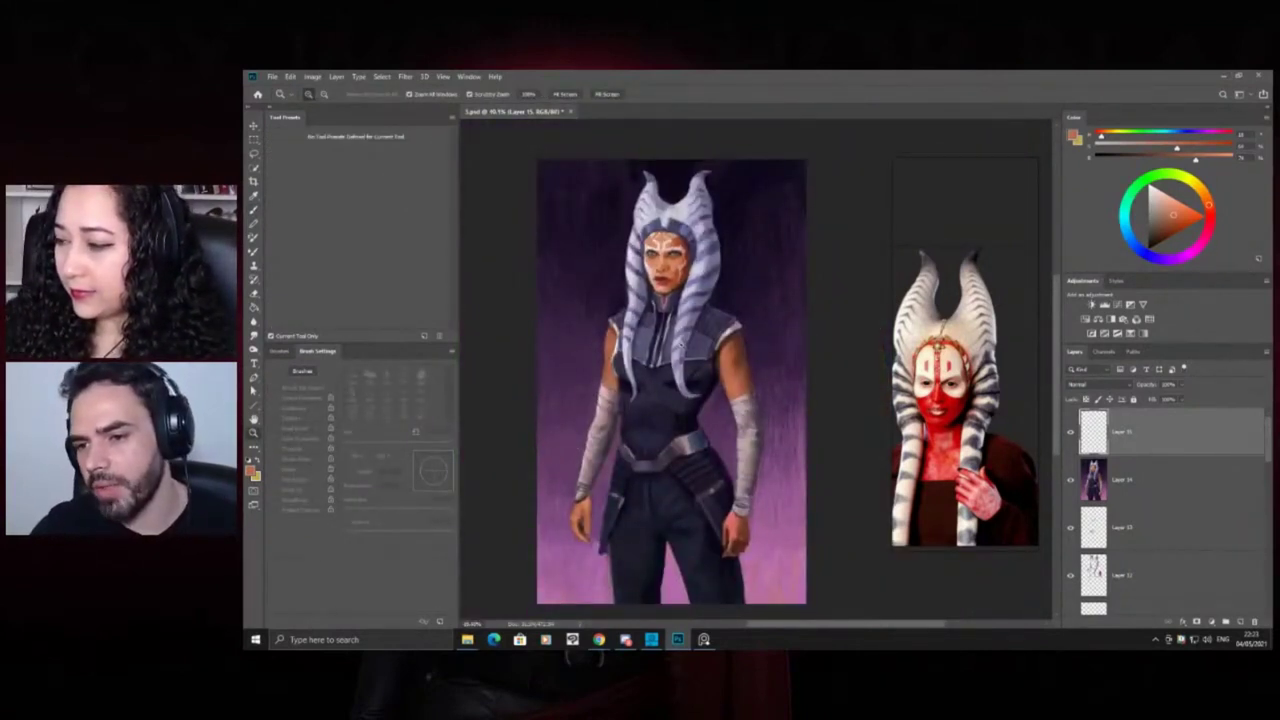
{"action": "left_click", "coordinate": [641, 399], "text": "alt"}
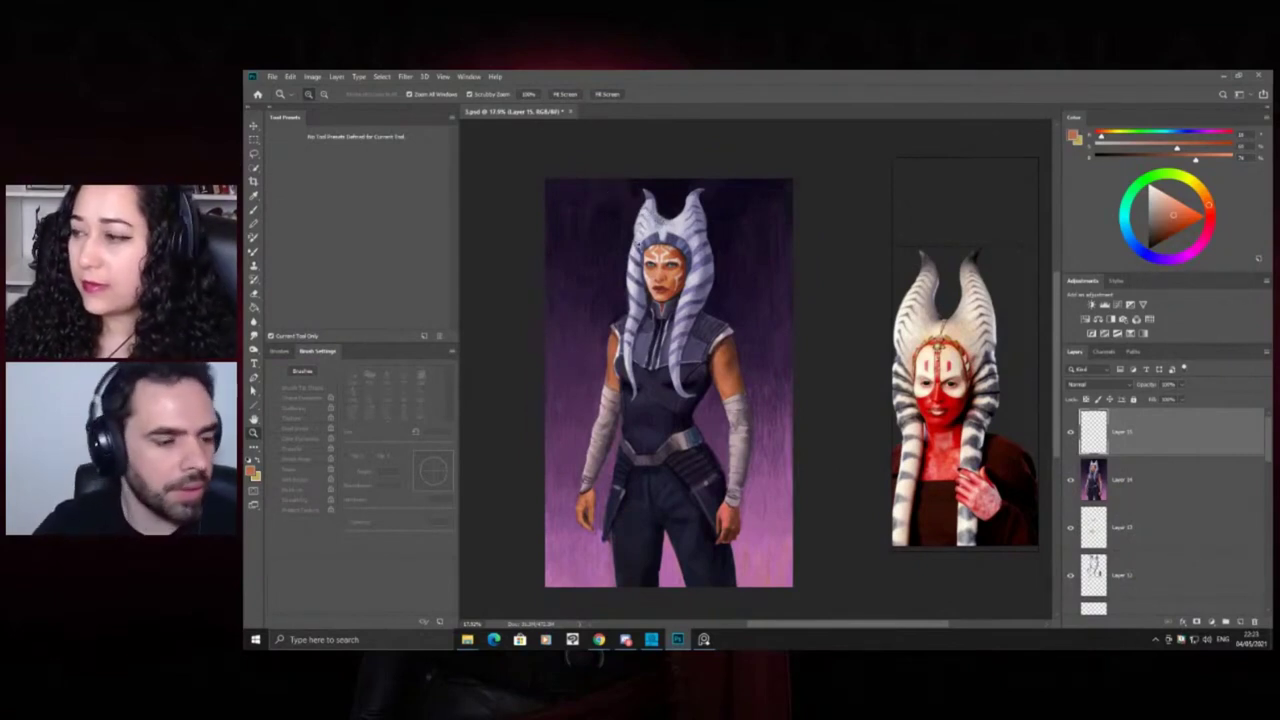
{"action": "left_click_drag", "start_coordinate": [633, 349], "coordinate": [656, 347]}
{"action": "left_click_drag", "start_coordinate": [650, 207], "coordinate": [704, 228]}
{"action": "left_click_drag", "start_coordinate": [741, 160], "coordinate": [791, 229]}
Sample blue-violet tones from the headpiece and paint a stroke up the outer side of the right horn
{"action": "key", "text": "b"}
{"action": "left_click", "coordinate": [766, 335], "text": "alt"}
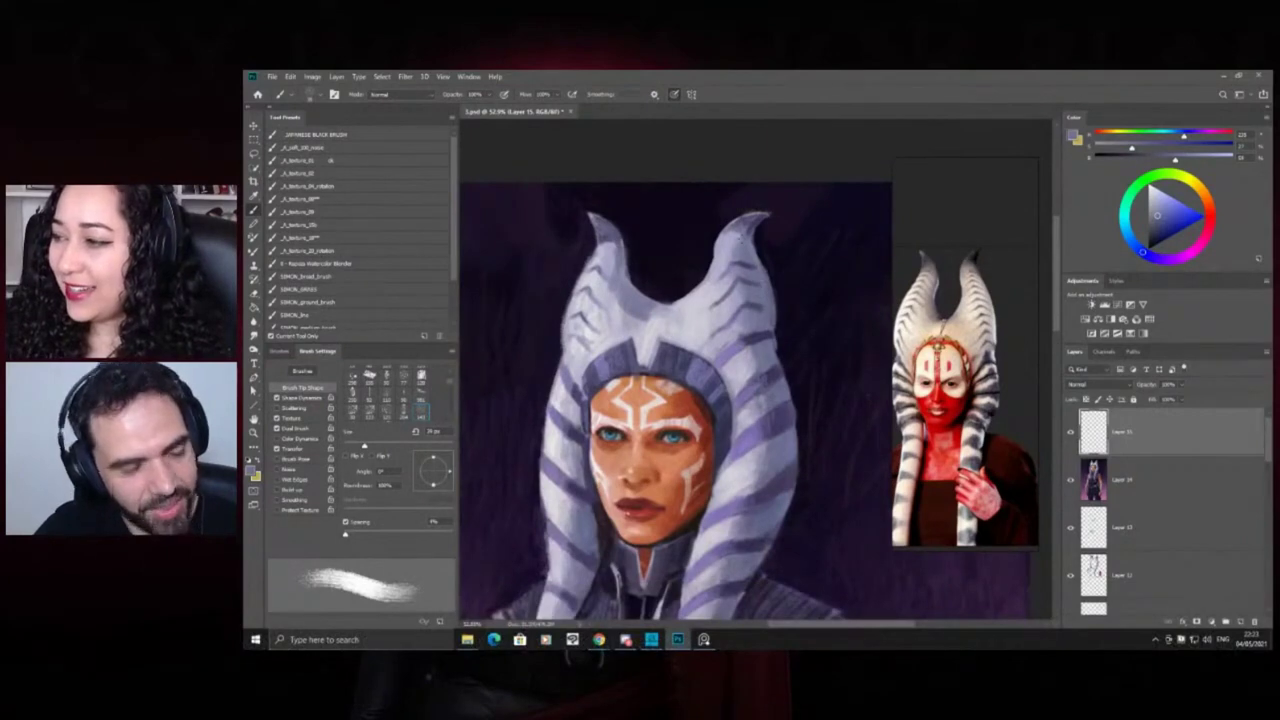
{"action": "key", "text": "z"}
{"action": "left_click_drag", "start_coordinate": [773, 238], "coordinate": [731, 337]}
{"action": "left_click_drag", "start_coordinate": [771, 252], "coordinate": [806, 289]}
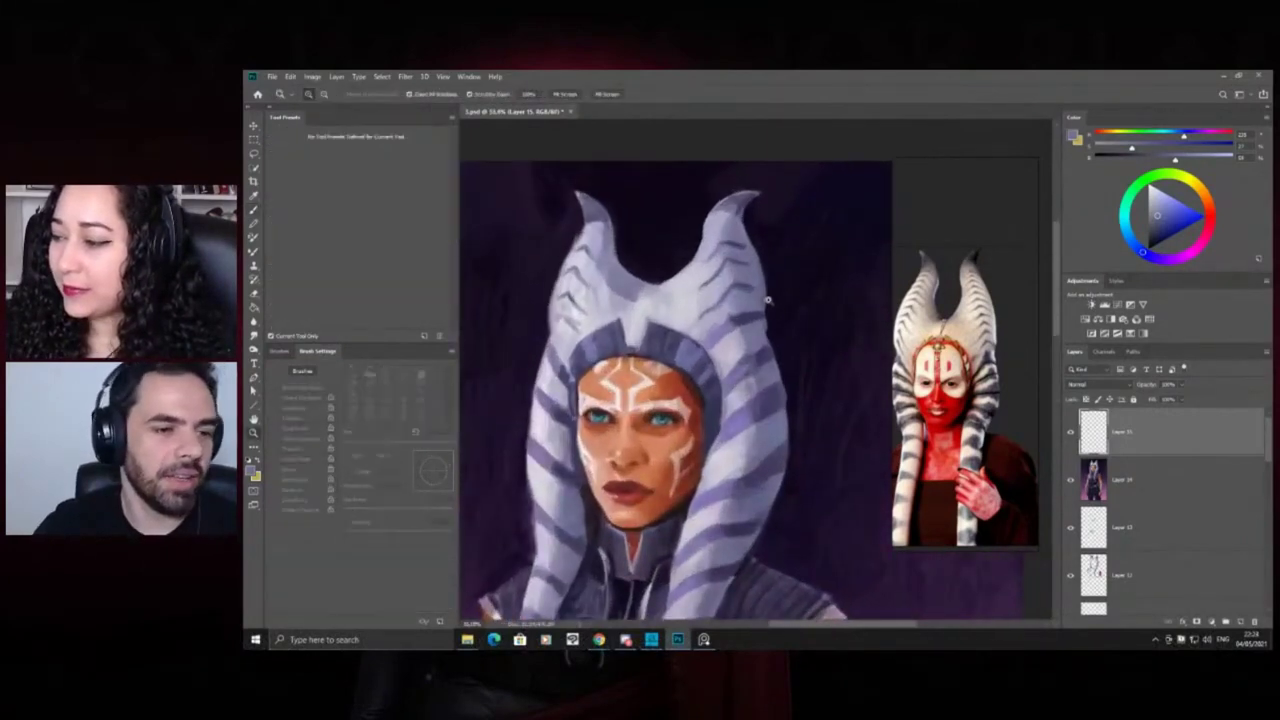
{"action": "scroll", "coordinate": [768, 298], "scroll_direction": "up", "scroll_amount": 2}
{"action": "key", "text": "b"}
{"action": "left_click", "coordinate": [756, 323], "text": "alt"}
{"action": "mouse_move", "coordinate": [746, 290]}
{"action": "left_mouse_down"}
{"action": "mouse_move", "coordinate": [762, 296]}
{"action": "mouse_move", "coordinate": [749, 294]}
{"action": "mouse_move", "coordinate": [759, 260]}
{"action": "mouse_move", "coordinate": [738, 230]}
{"action": "left_mouse_up"}
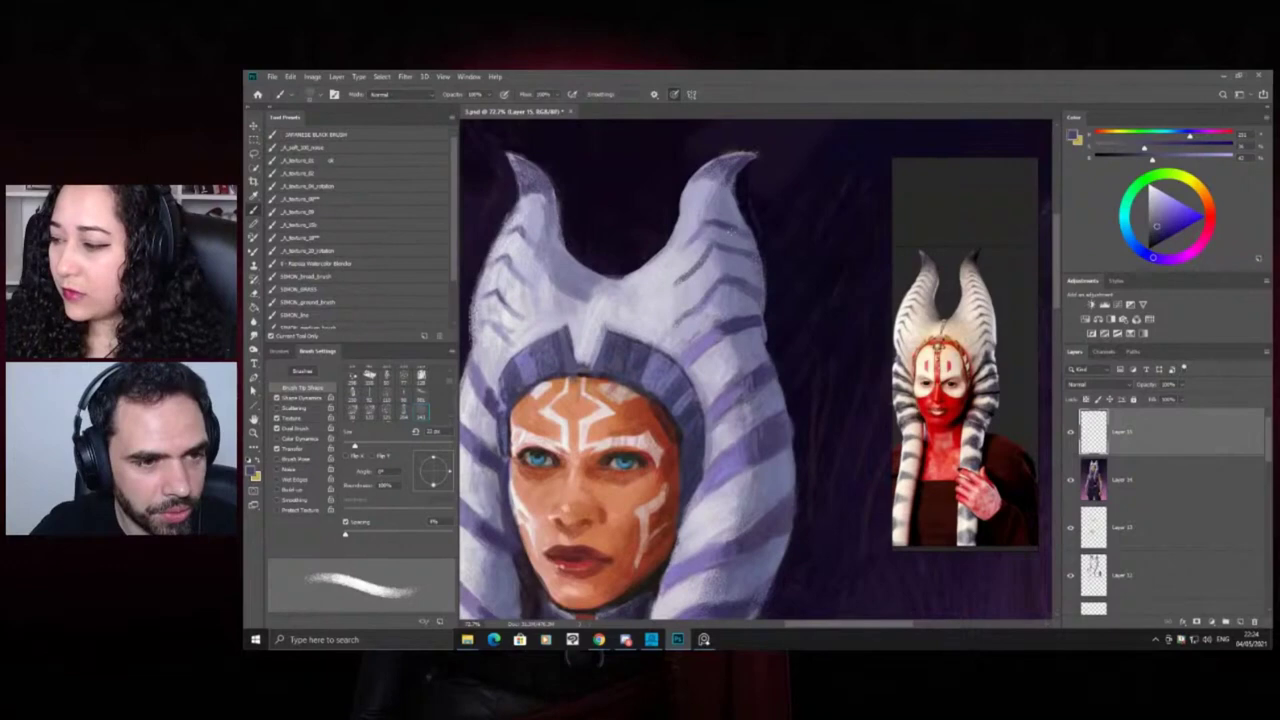
Examine the left head-tail's outer edge up close and check the whole upper figure against the reference photo
{"action": "key", "text": "ctrl+space"}
{"action": "mouse_move", "coordinate": [774, 274]}
{"action": "left_mouse_down"}
{"action": "mouse_move", "coordinate": [726, 257]}
{"action": "mouse_move", "coordinate": [773, 250]}
{"action": "left_mouse_up"}
{"action": "key", "text": "ctrl+space"}
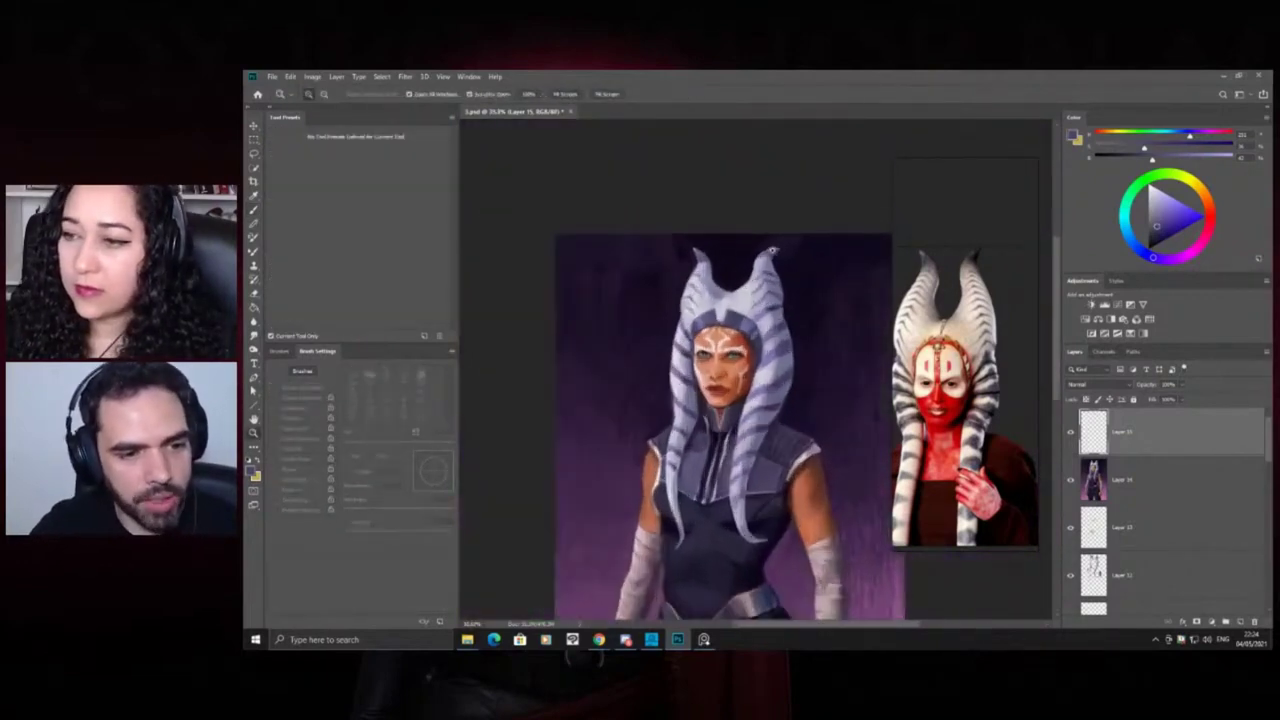
{"action": "left_click", "coordinate": [799, 308]}
{"action": "left_click", "coordinate": [661, 424]}
{"action": "left_click_drag", "start_coordinate": [661, 424], "coordinate": [690, 468]}
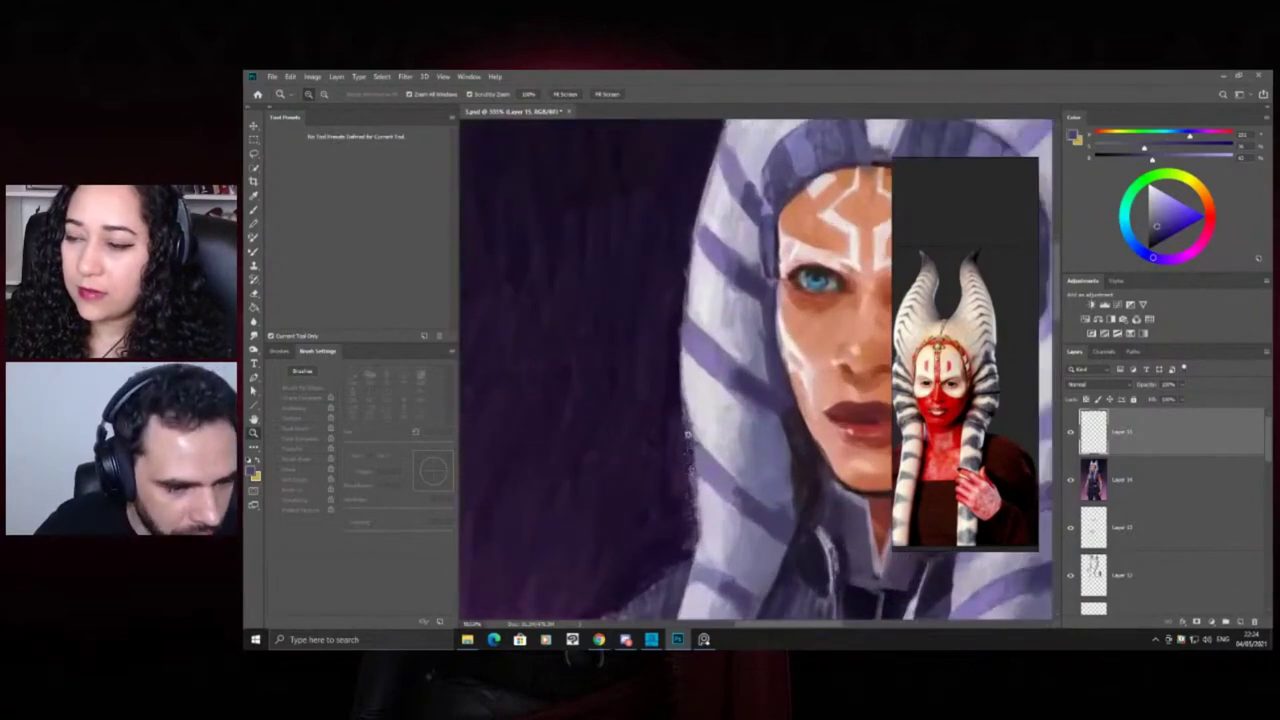
{"action": "scroll", "coordinate": [690, 500], "scroll_direction": "down", "scroll_amount": 4}
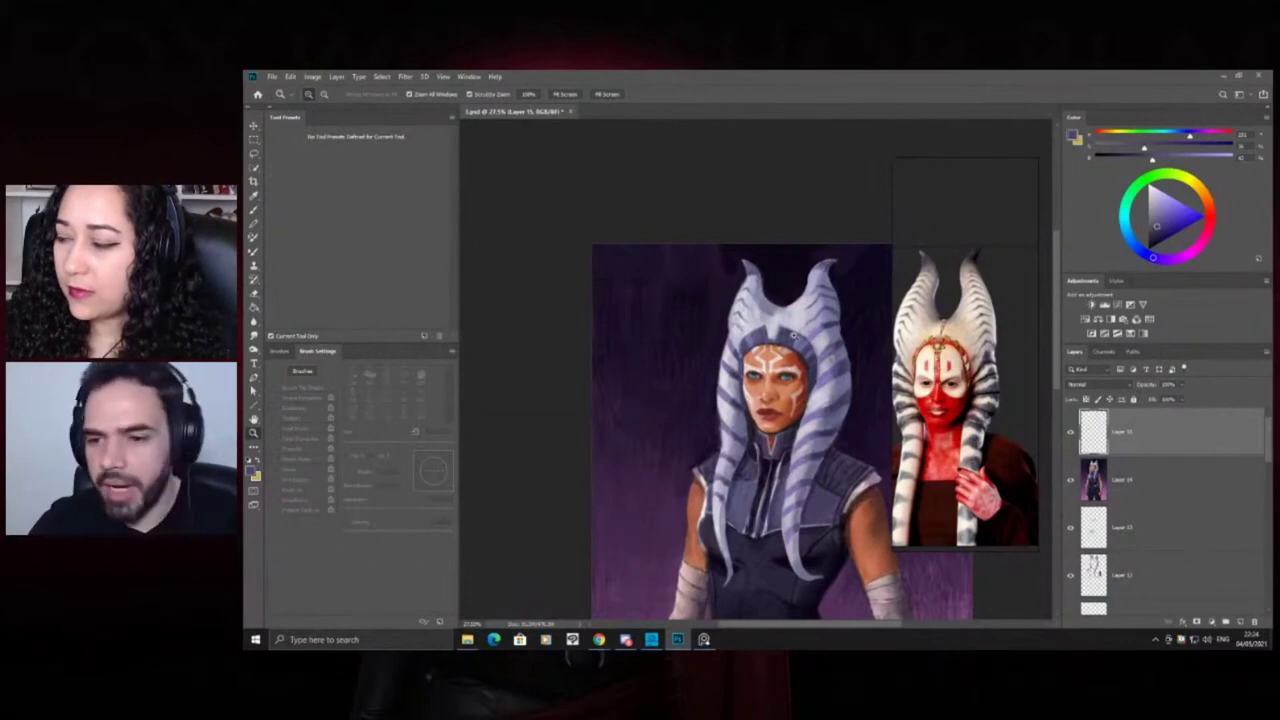
{"action": "key", "text": "h"}
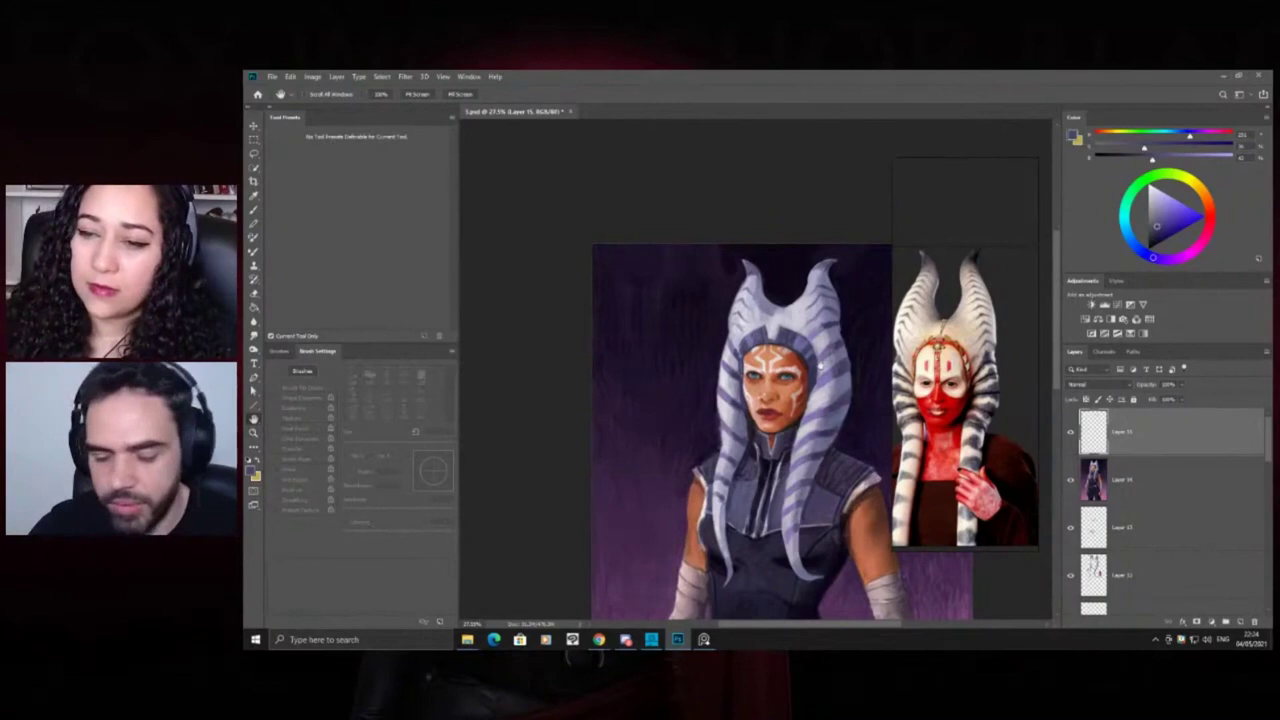
{"action": "left_click_drag", "start_coordinate": [799, 369], "coordinate": [719, 337]}
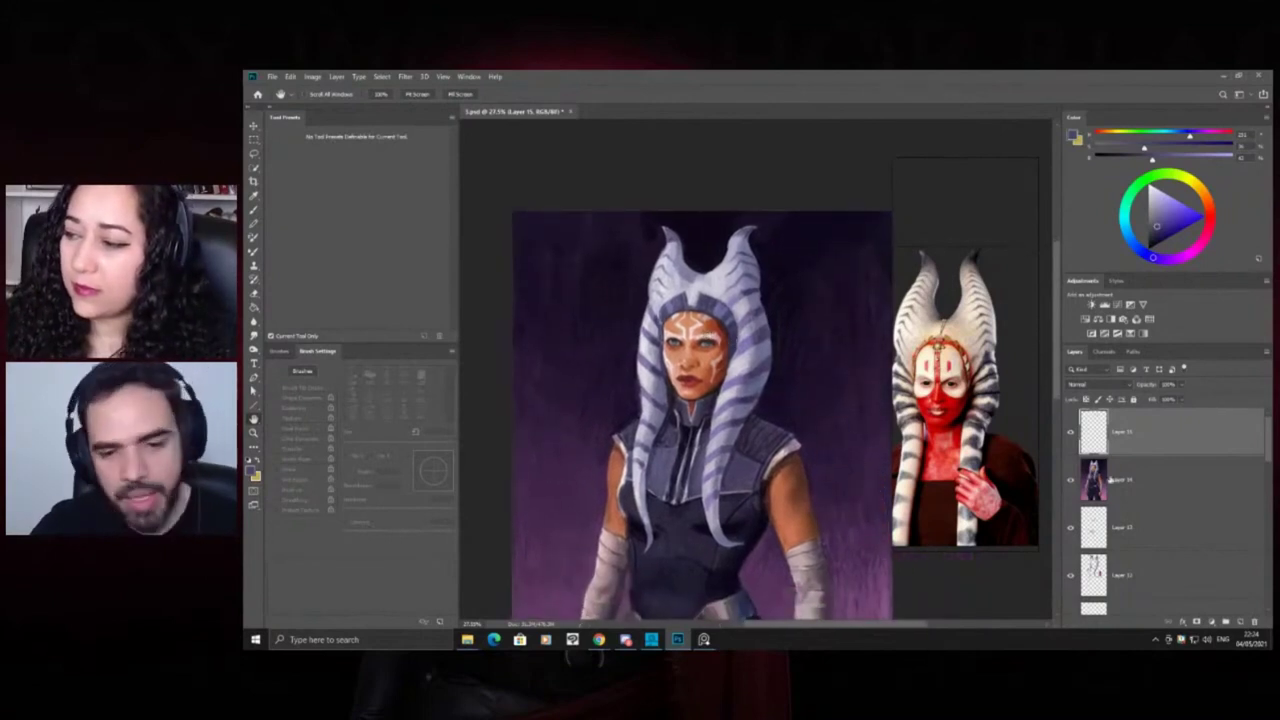
Add a new empty layer on top and try smudging the outer edge of the right horn with a scattered smudge brush
{"action": "key", "text": "z"}
{"action": "left_click", "coordinate": [1240, 621]}
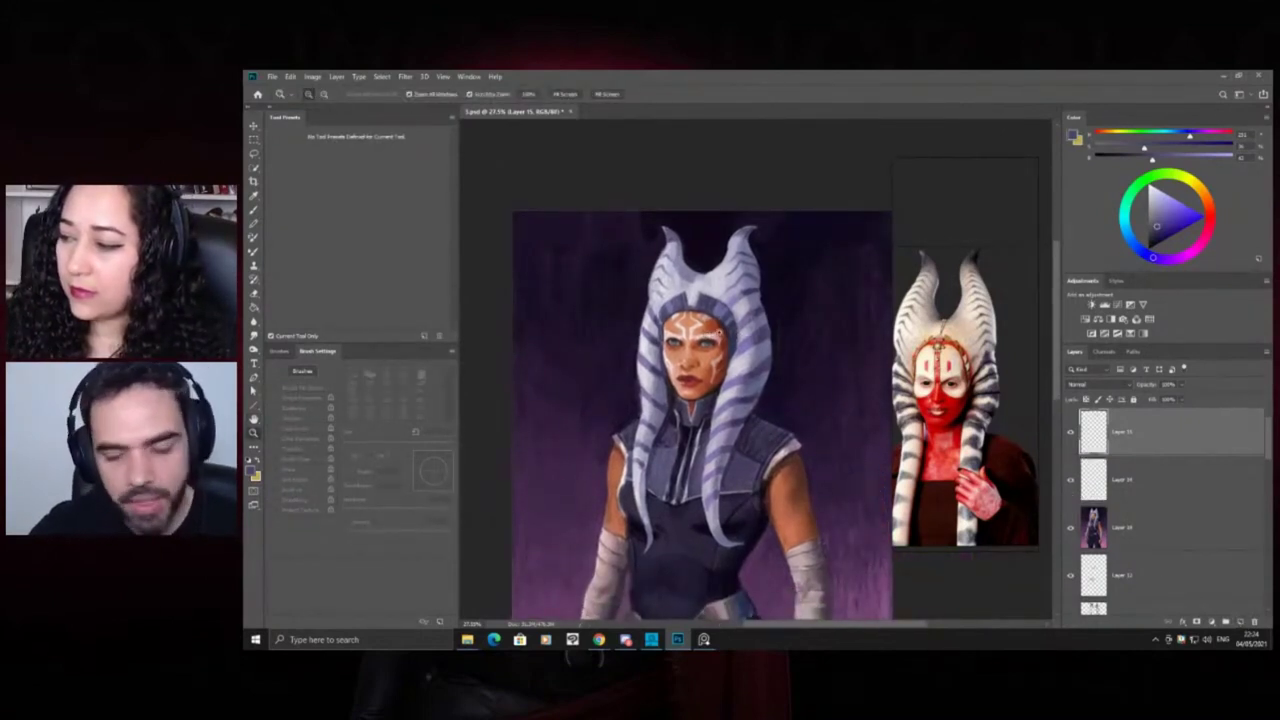
{"action": "left_click", "coordinate": [734, 338]}
{"action": "key", "text": "r"}
{"action": "left_click_drag", "start_coordinate": [630, 332], "coordinate": [644, 332]}
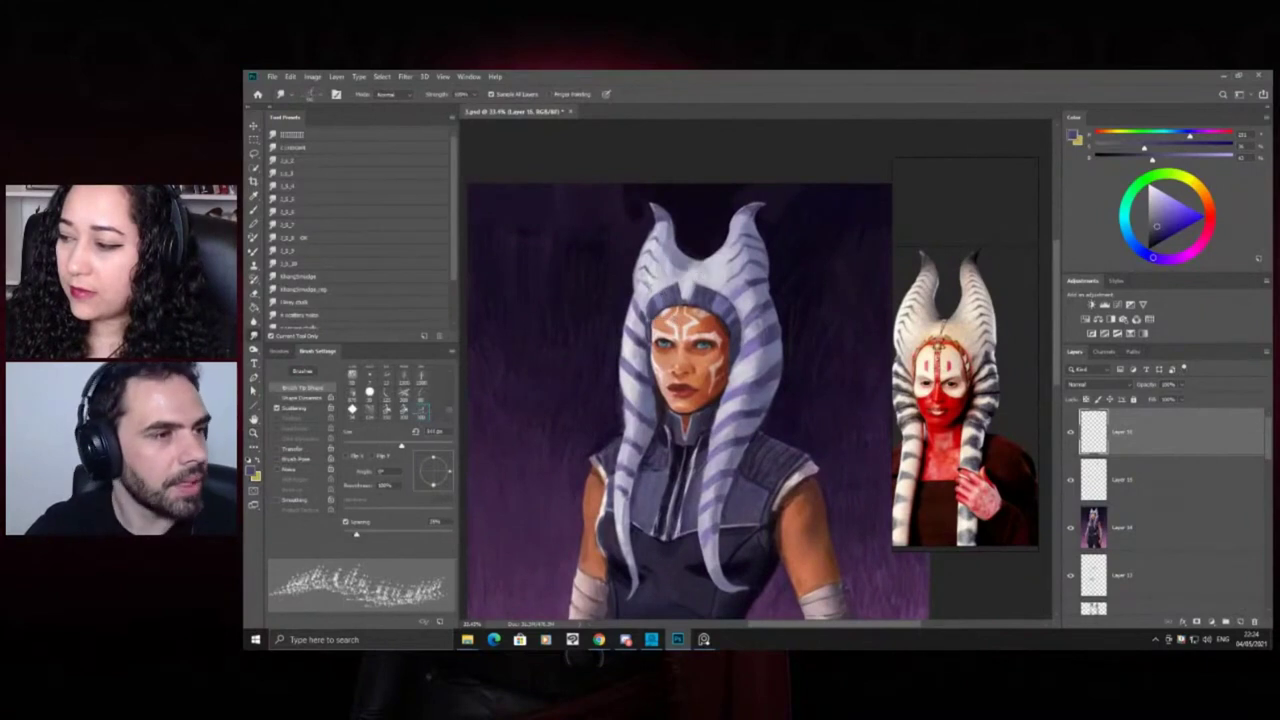
{"action": "mouse_move", "coordinate": [758, 262]}
{"action": "left_mouse_down"}
{"action": "mouse_move", "coordinate": [770, 240]}
{"action": "mouse_move", "coordinate": [752, 262]}
{"action": "left_mouse_up"}
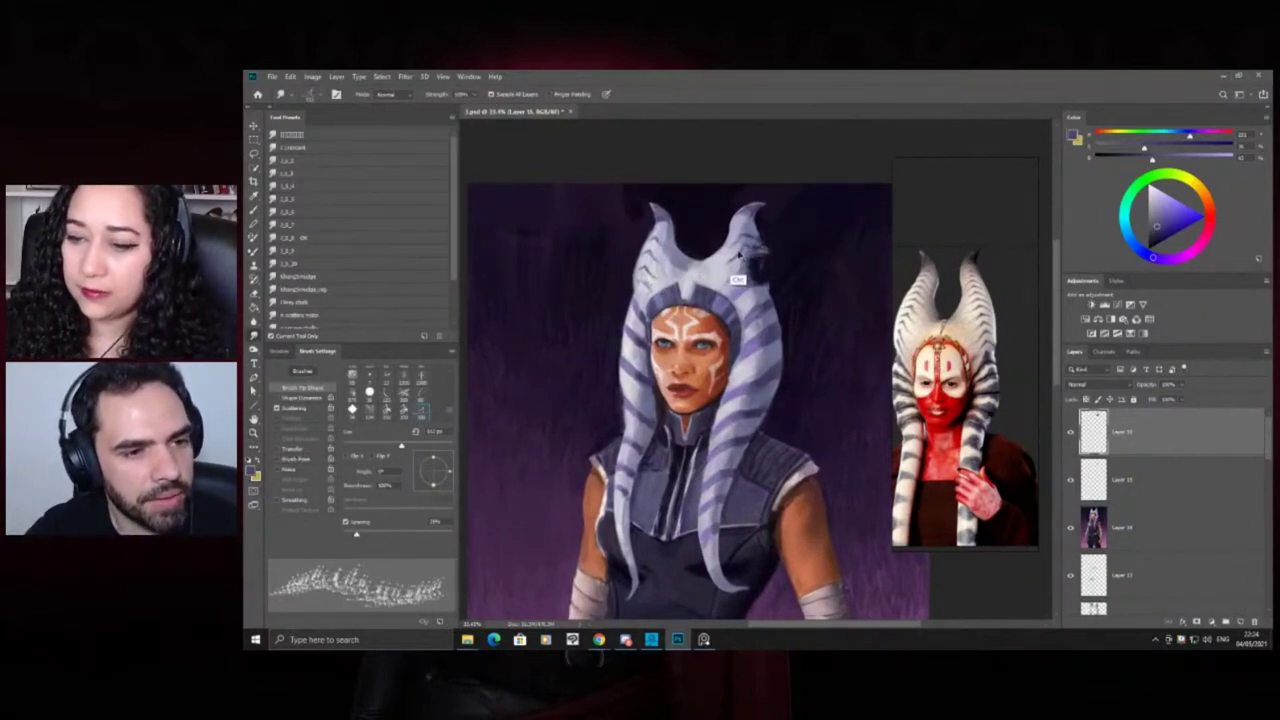
{"action": "key", "text": "b"}
{"action": "key", "text": "ctrl+plus"}
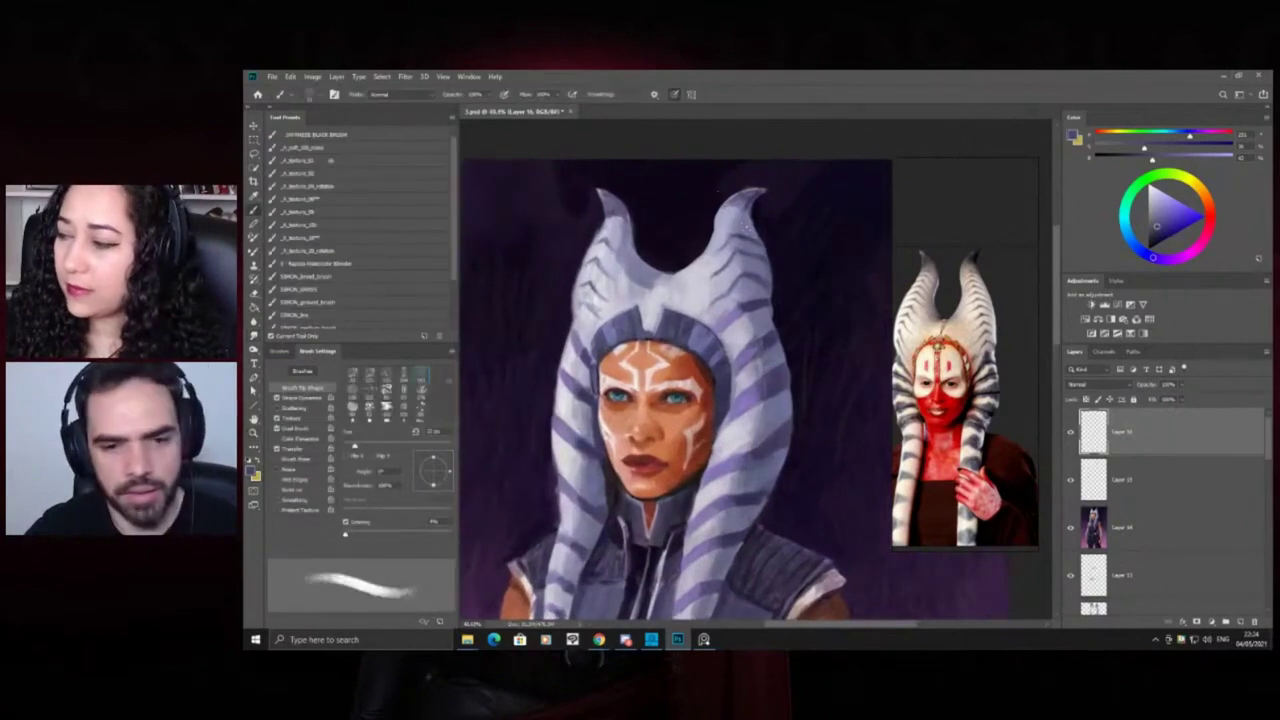
Smudge the right horn's outer edge outward into the dark background on the new layer
{"action": "key", "text": "r"}
{"action": "mouse_move", "coordinate": [755, 245]}
{"action": "left_mouse_down"}
{"action": "mouse_move", "coordinate": [788, 290]}
{"action": "mouse_move", "coordinate": [760, 279]}
{"action": "mouse_move", "coordinate": [783, 276]}
{"action": "left_mouse_up"}
{"action": "left_click_drag", "start_coordinate": [766, 284], "coordinate": [787, 294]}
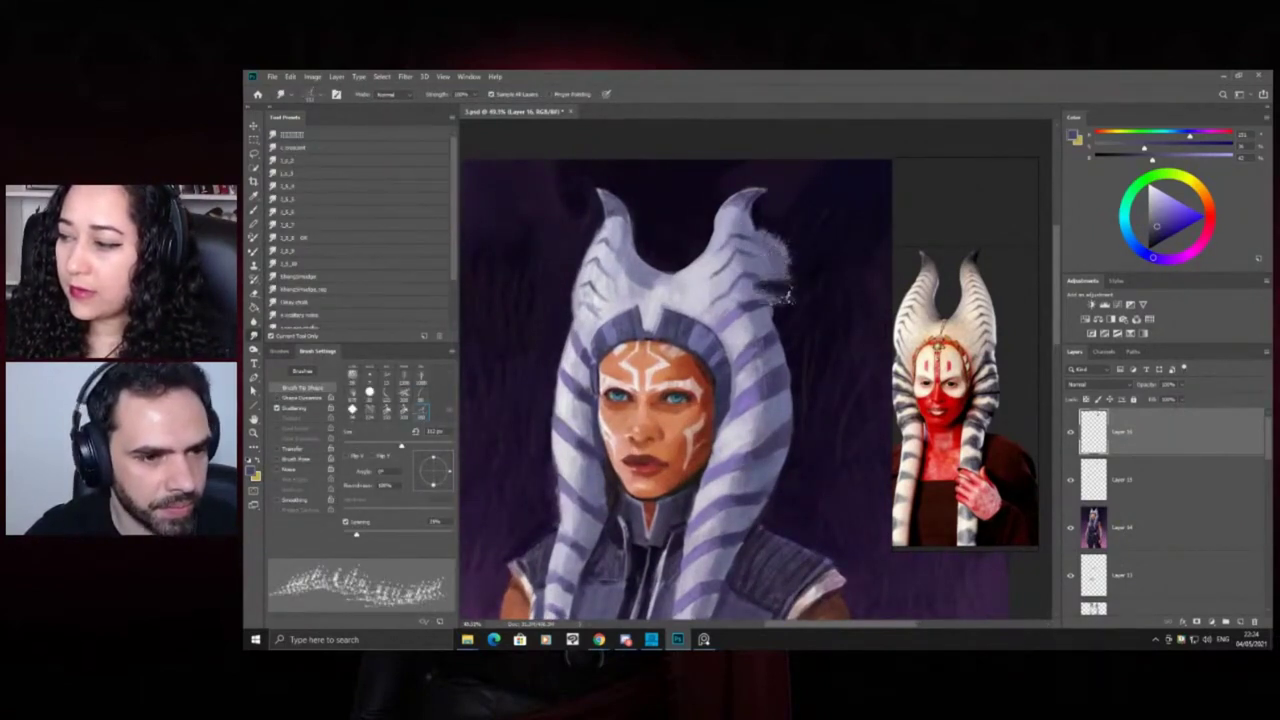
Toggle the smudge layer's visibility to compare the painting with and without it, and delete the layer
{"action": "key", "text": "v"}
{"action": "left_click_drag", "start_coordinate": [823, 374], "coordinate": [728, 382]}
{"action": "key", "text": "ctrl+z"}
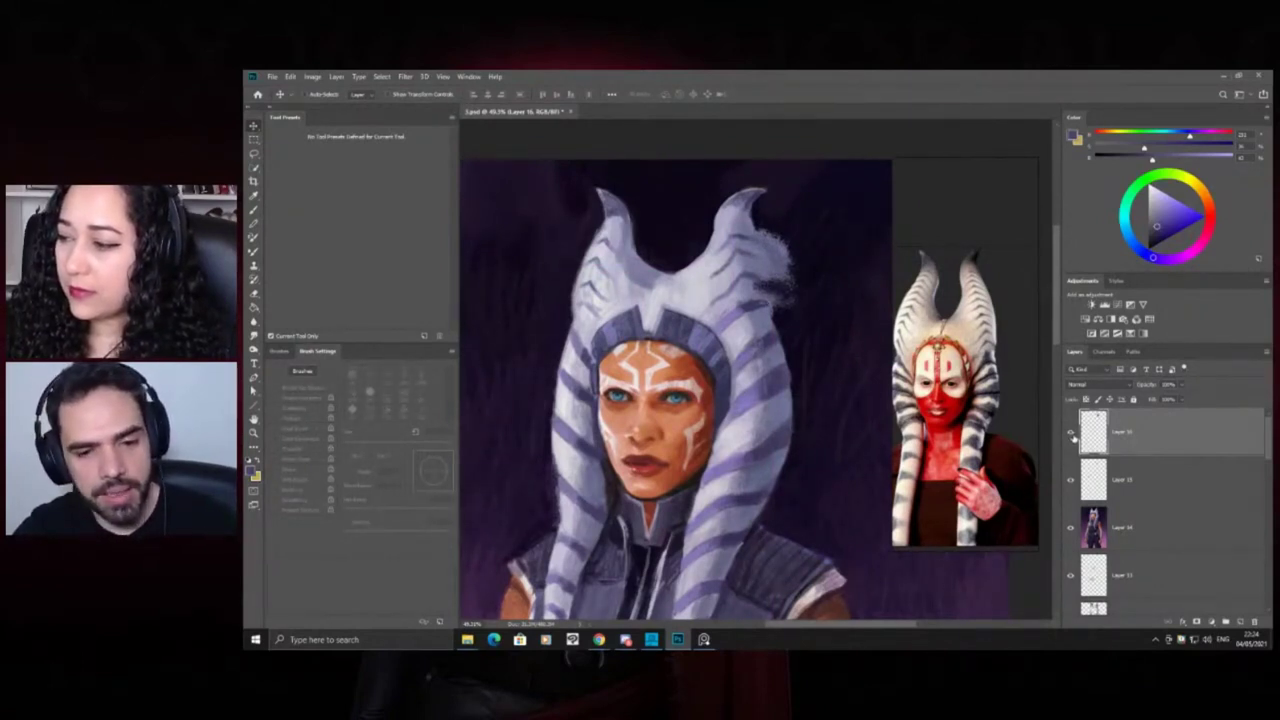
{"action": "left_click", "coordinate": [1071, 435]}
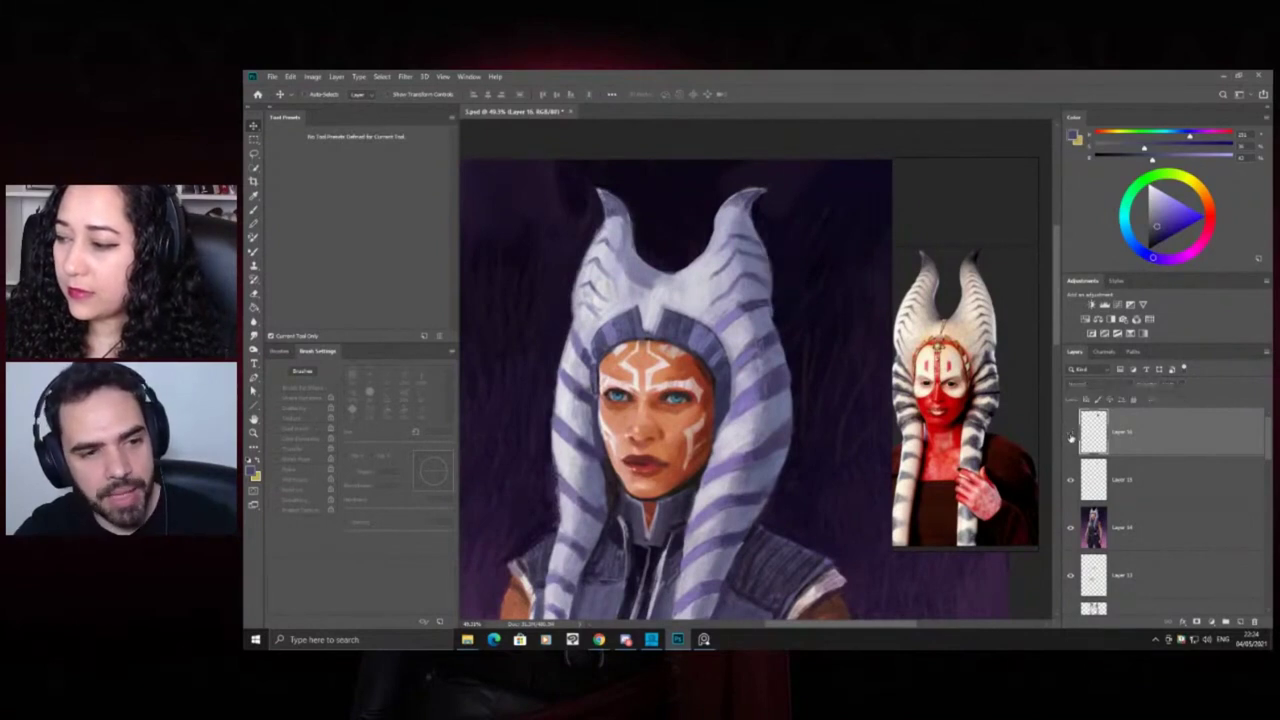
{"action": "left_click", "coordinate": [1071, 435]}
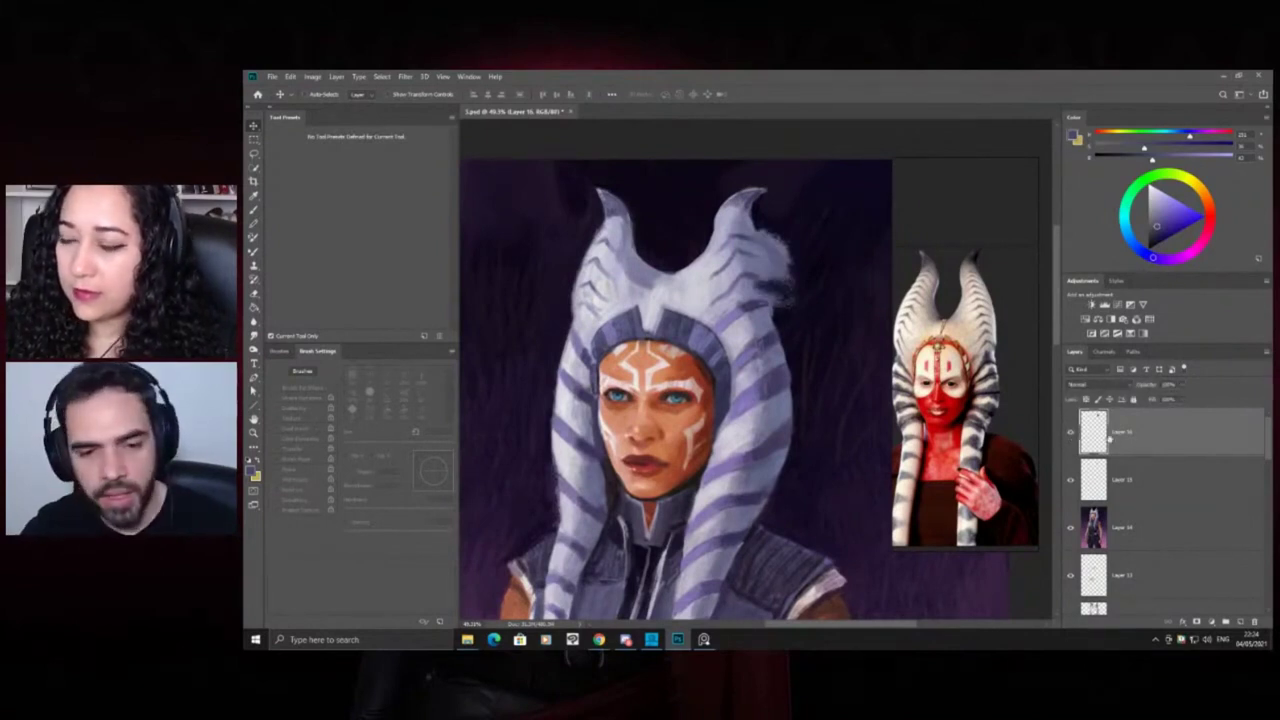
{"action": "left_click_drag", "start_coordinate": [1095, 466], "coordinate": [1094, 462]}
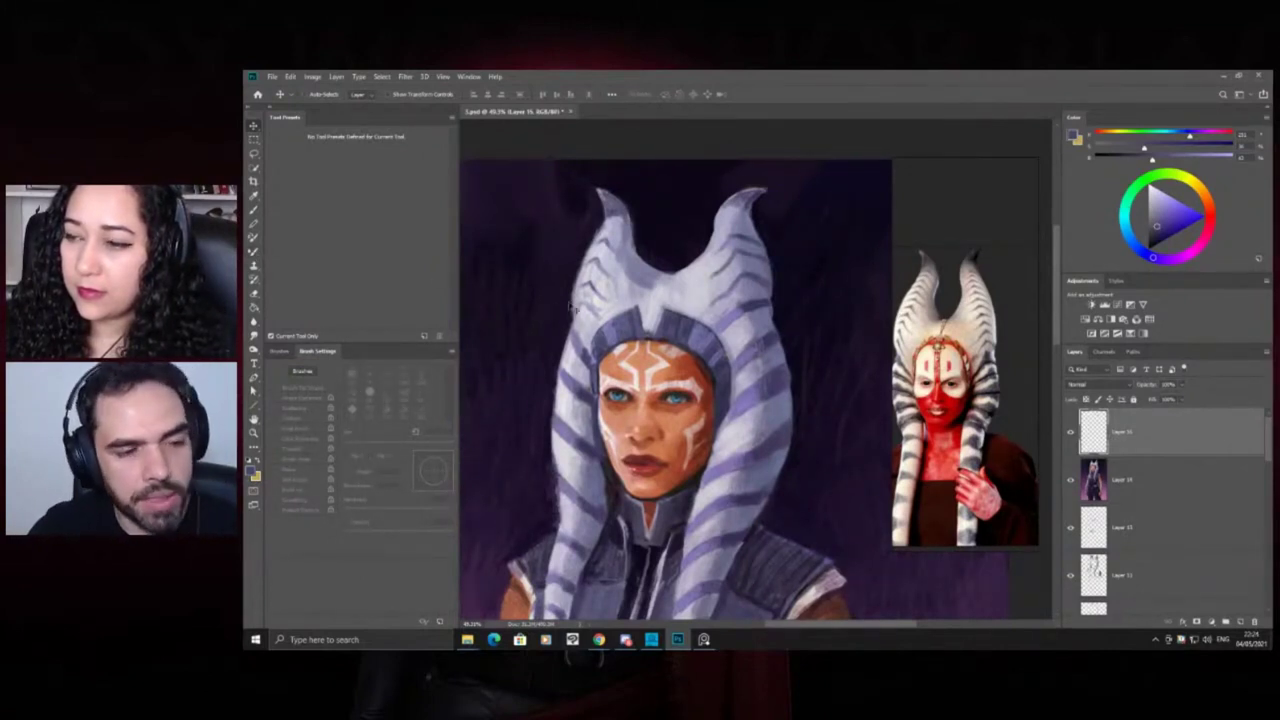
Sample the dark purple background beside the upper edge of the right forearm wrap as the brush color
{"action": "key", "text": "z"}
{"action": "left_click_drag", "start_coordinate": [808, 294], "coordinate": [774, 491]}
{"action": "left_click", "coordinate": [810, 532]}
{"action": "left_click", "coordinate": [813, 523]}
{"action": "left_click", "coordinate": [788, 361]}
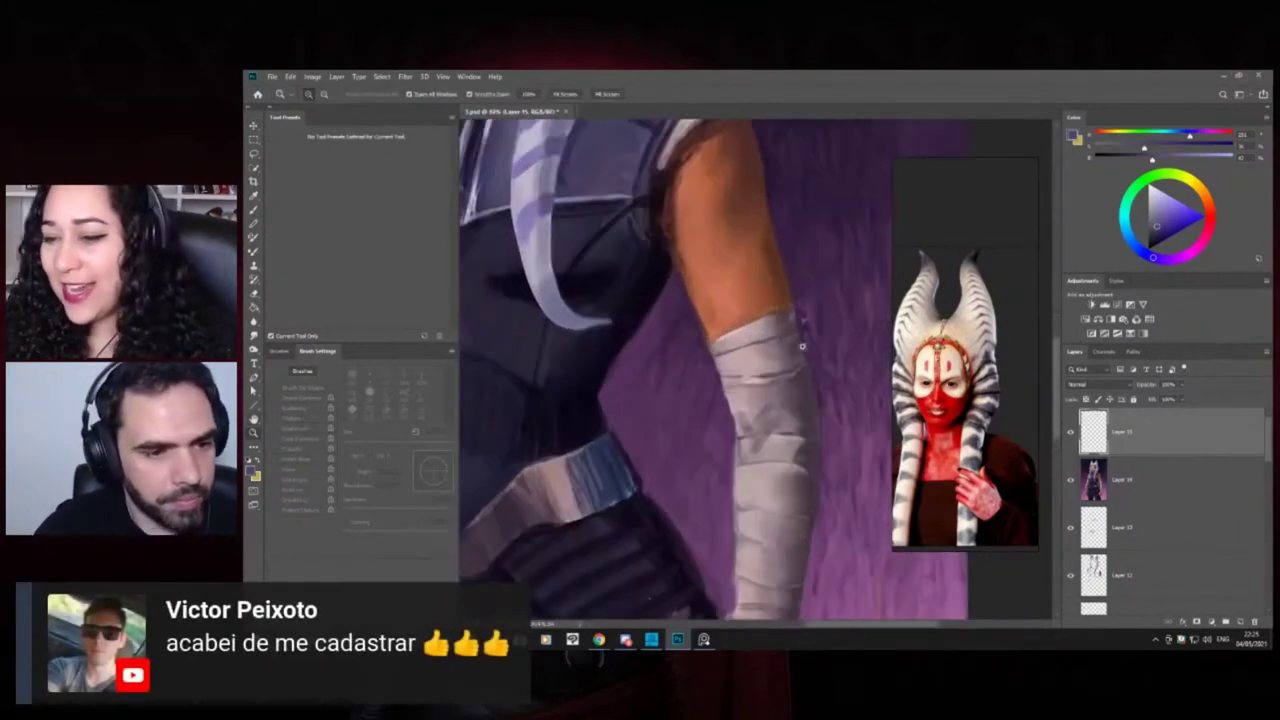
{"action": "key", "text": "b"}
{"action": "left_click", "coordinate": [812, 335], "text": "alt"}
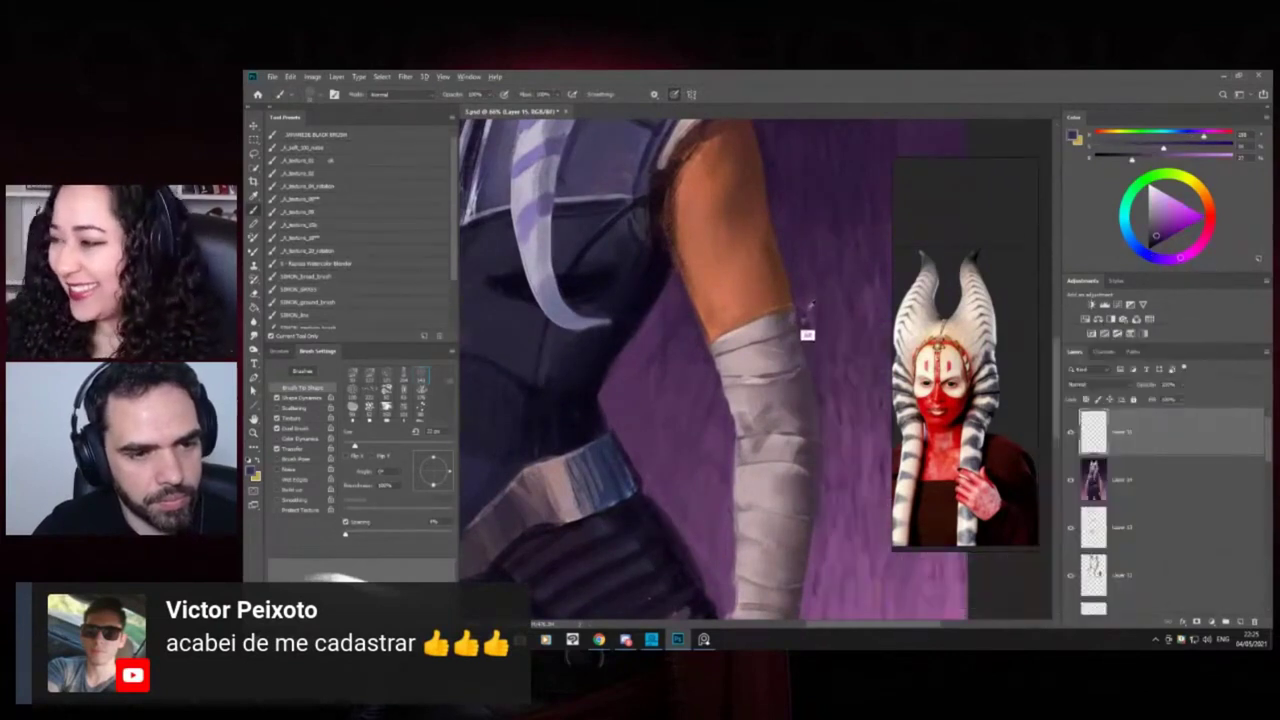
{"action": "left_click", "coordinate": [801, 312], "text": "alt"}
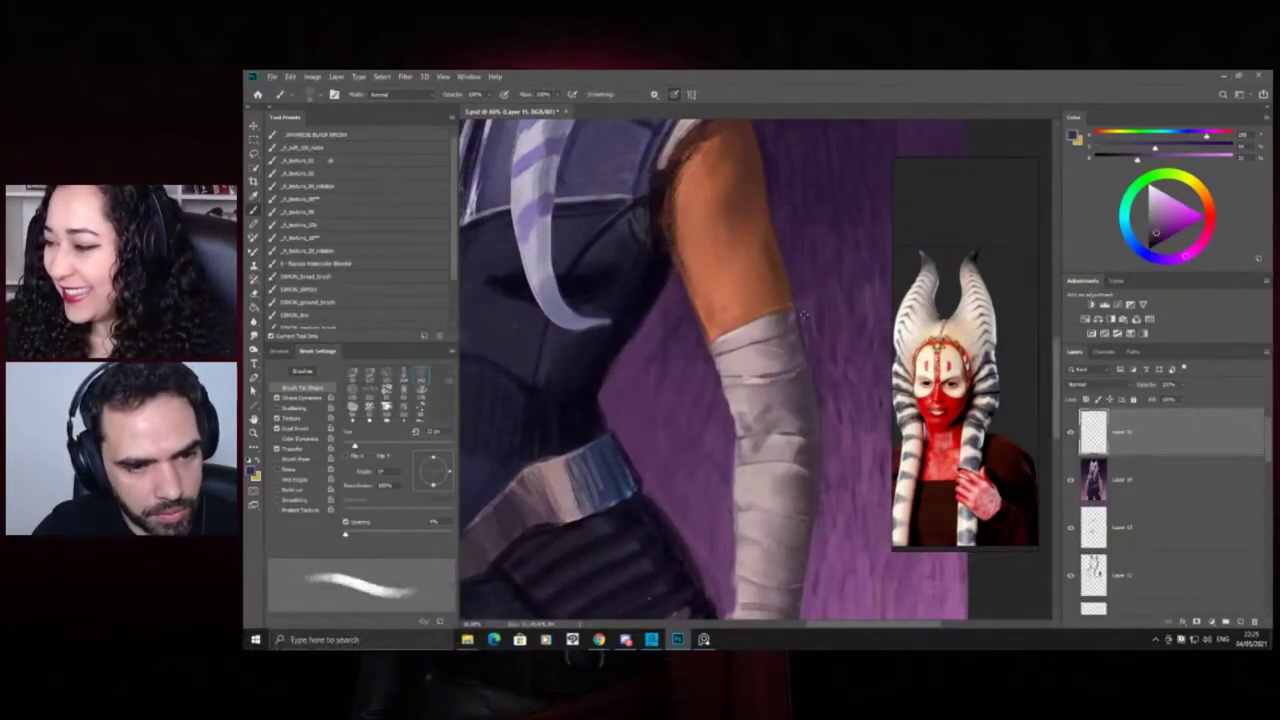
{"action": "left_click", "coordinate": [818, 313], "text": "alt"}
Move the floating reference photo off the canvas to uncover the artwork around the right arm
{"action": "mouse_move", "coordinate": [782, 340]}
{"action": "left_mouse_down"}
{"action": "mouse_move", "coordinate": [708, 346]}
{"action": "mouse_move", "coordinate": [784, 346]}
{"action": "left_mouse_up"}
{"action": "right_click", "coordinate": [785, 343]}
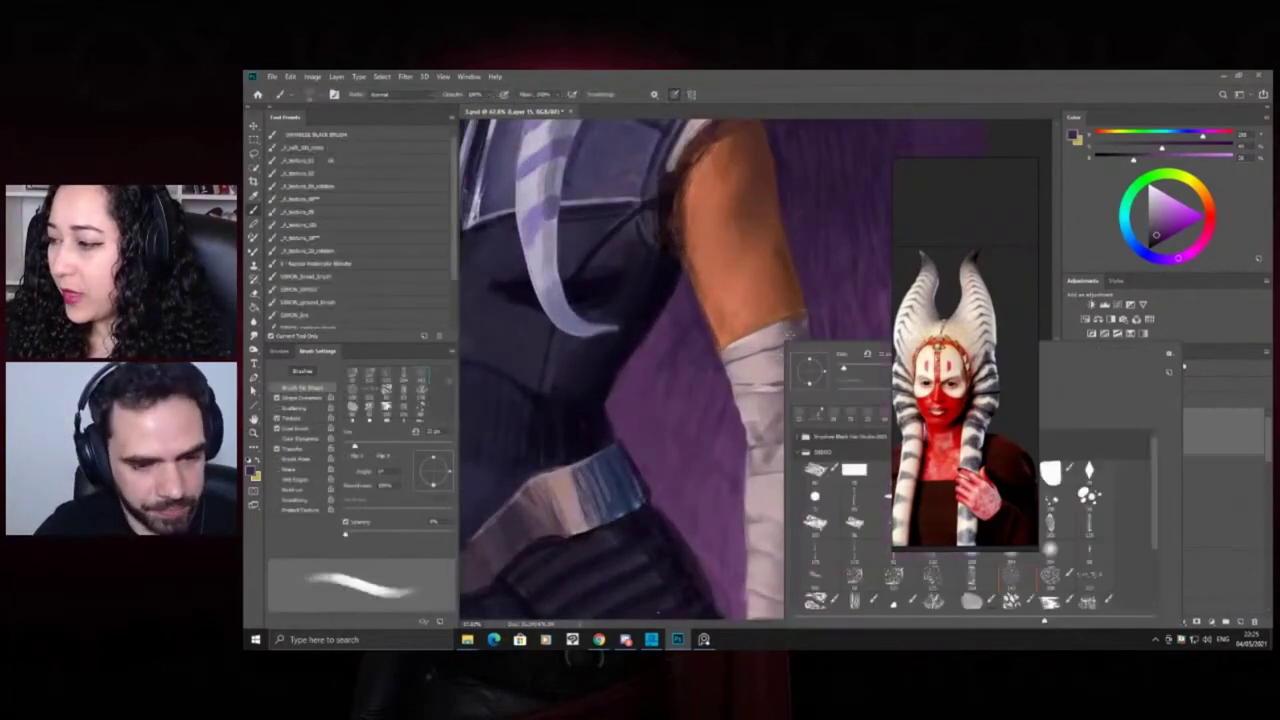
{"action": "left_click_drag", "start_coordinate": [932, 332], "coordinate": [1272, 326]}
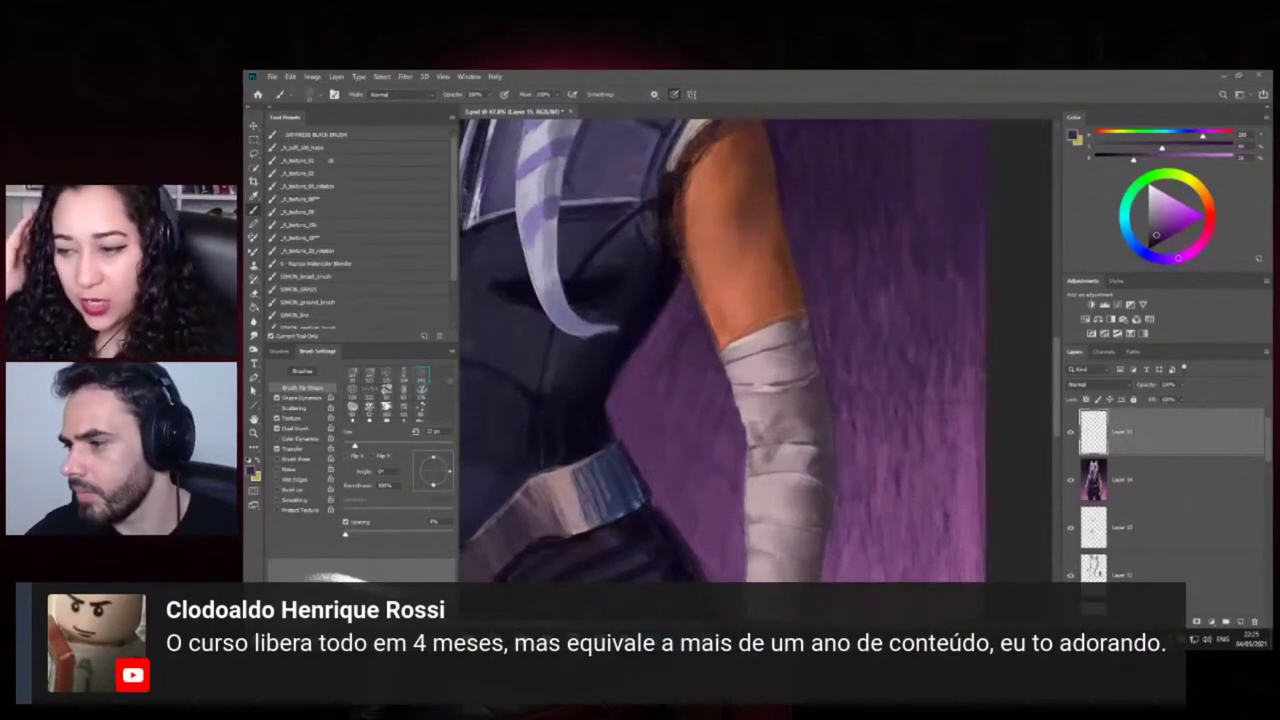
Sample a dark muted purple from the right forearm wrap and paint a thin fold line just below its upper edge
{"action": "key", "text": "z"}
{"action": "mouse_move", "coordinate": [801, 350]}
{"action": "left_mouse_down"}
{"action": "mouse_move", "coordinate": [752, 346]}
{"action": "mouse_move", "coordinate": [815, 350]}
{"action": "left_mouse_up"}
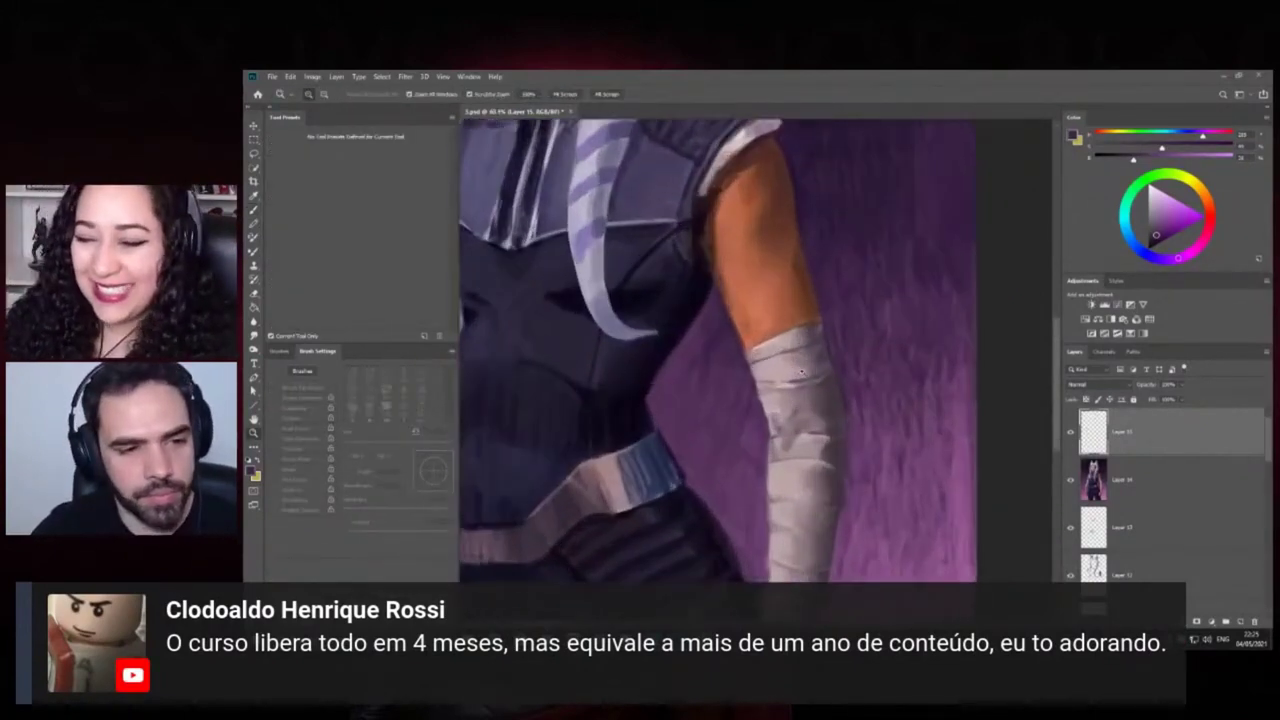
{"action": "key", "text": "z"}
{"action": "left_click_drag", "start_coordinate": [804, 400], "coordinate": [830, 398]}
{"action": "left_click", "coordinate": [797, 409], "text": "alt"}
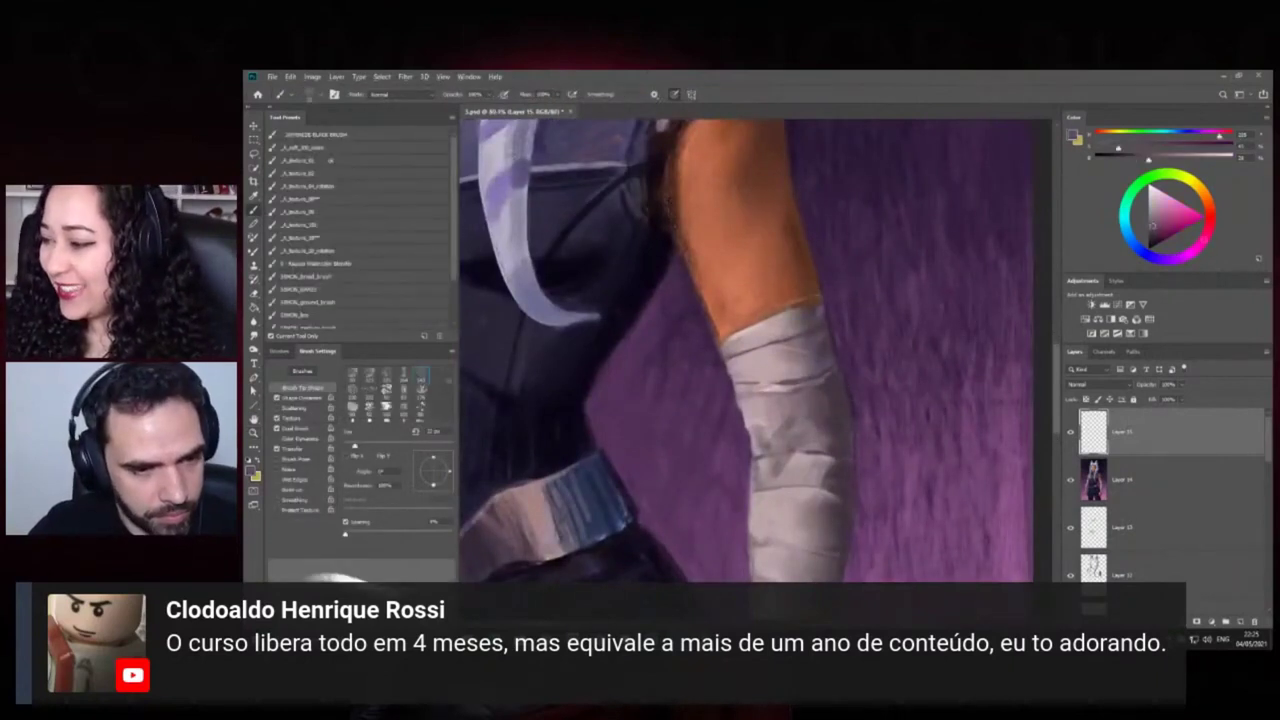
{"action": "left_click", "coordinate": [794, 325], "text": "alt"}
{"action": "left_click_drag", "start_coordinate": [803, 316], "coordinate": [762, 330]}
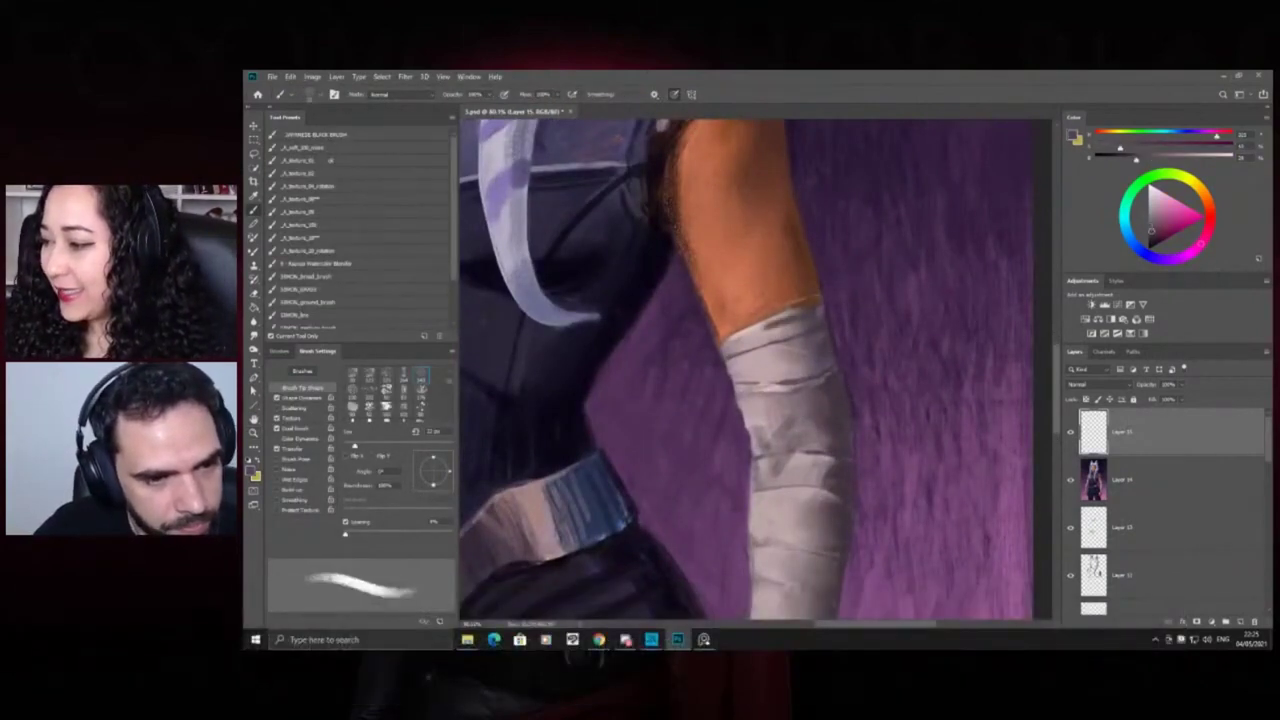
{"action": "key", "text": "ctrl+z"}
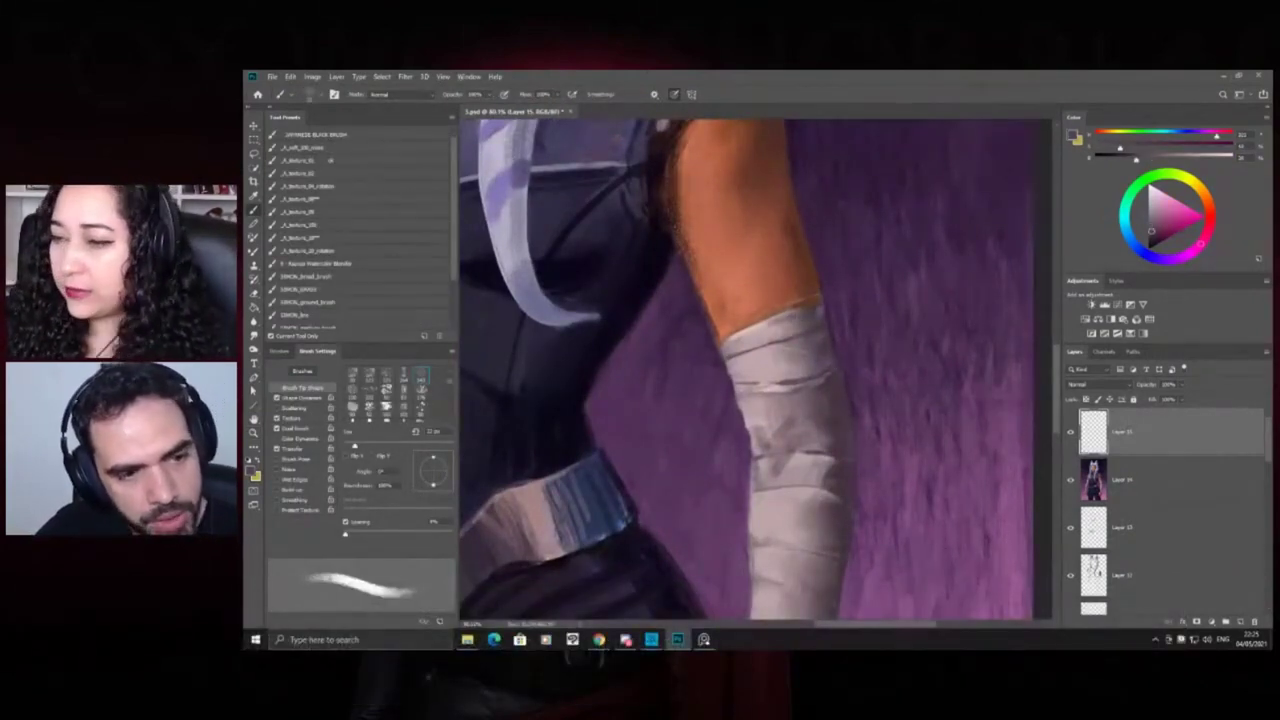
Sample the light grey wrap and neighbouring orange-brown skin tones to refine the upper edge of the right forearm wrap
{"action": "left_click", "coordinate": [765, 337], "text": "alt"}
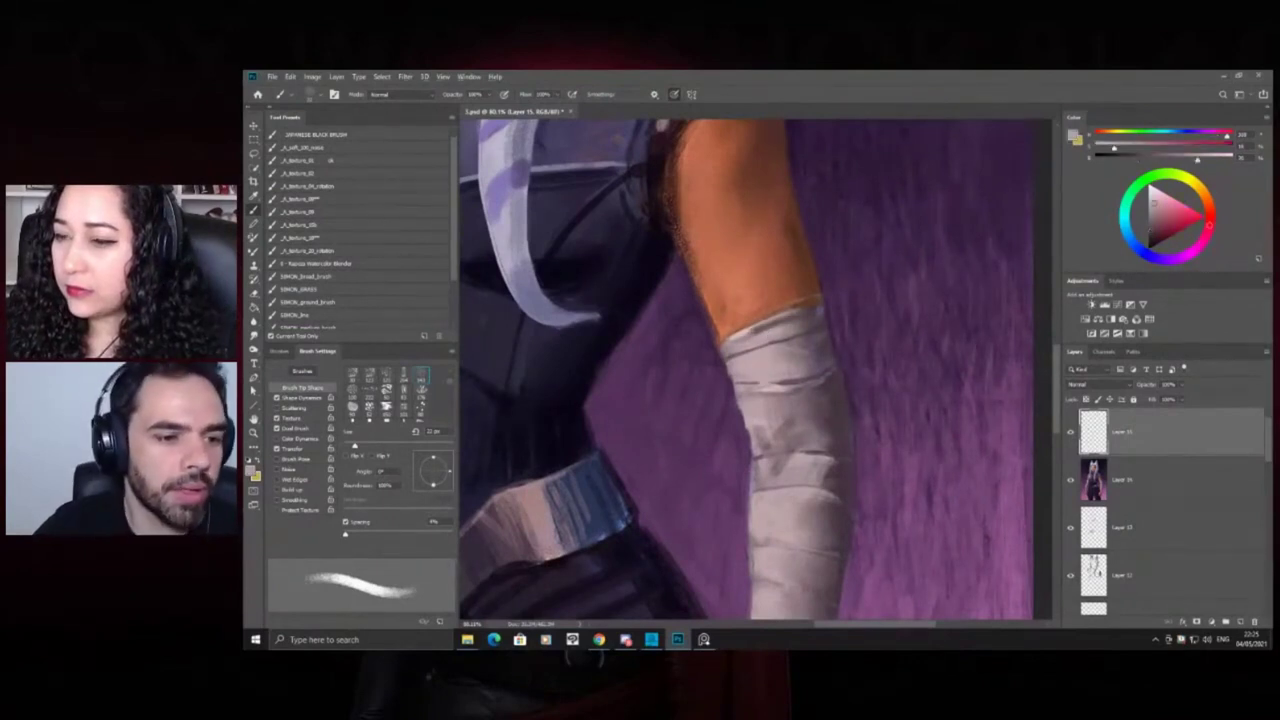
{"action": "key", "text": "z"}
{"action": "left_click_drag", "start_coordinate": [770, 290], "coordinate": [715, 290]}
{"action": "mouse_move", "coordinate": [823, 306]}
{"action": "left_mouse_down"}
{"action": "mouse_move", "coordinate": [848, 306]}
{"action": "mouse_move", "coordinate": [791, 306]}
{"action": "left_mouse_up"}
{"action": "key", "text": "b"}
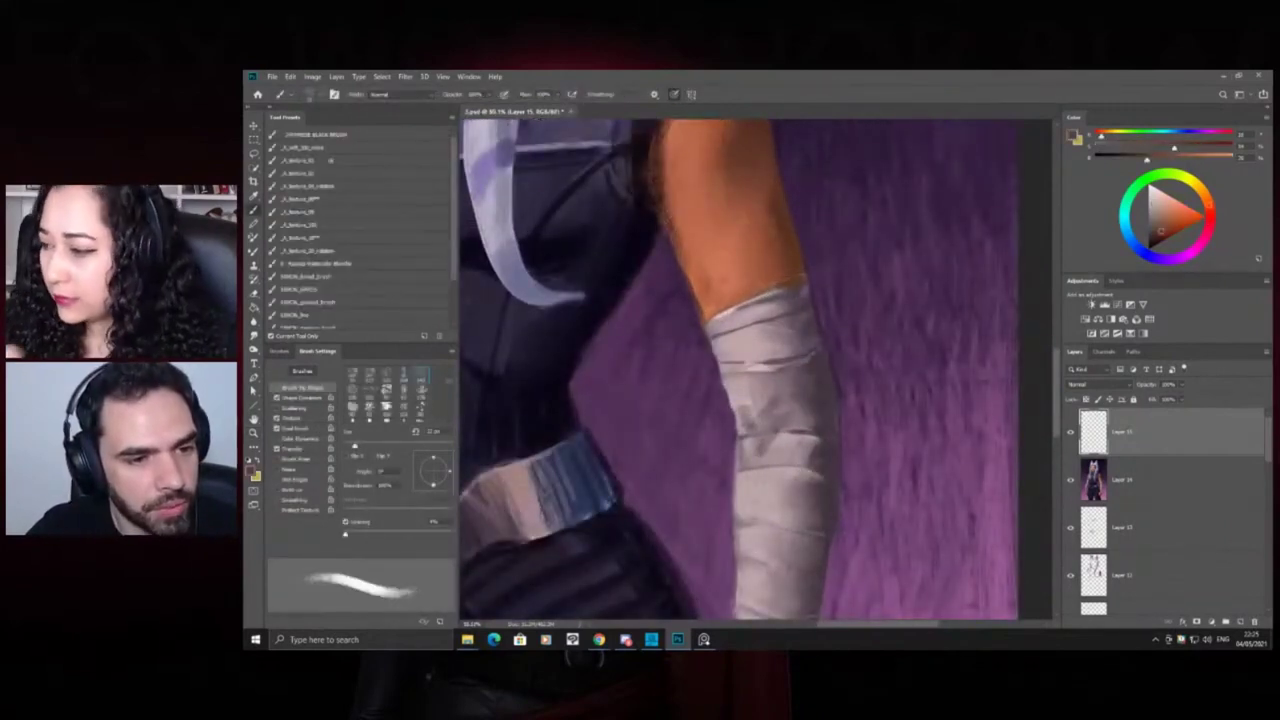
{"action": "left_click", "coordinate": [767, 295], "text": "alt"}
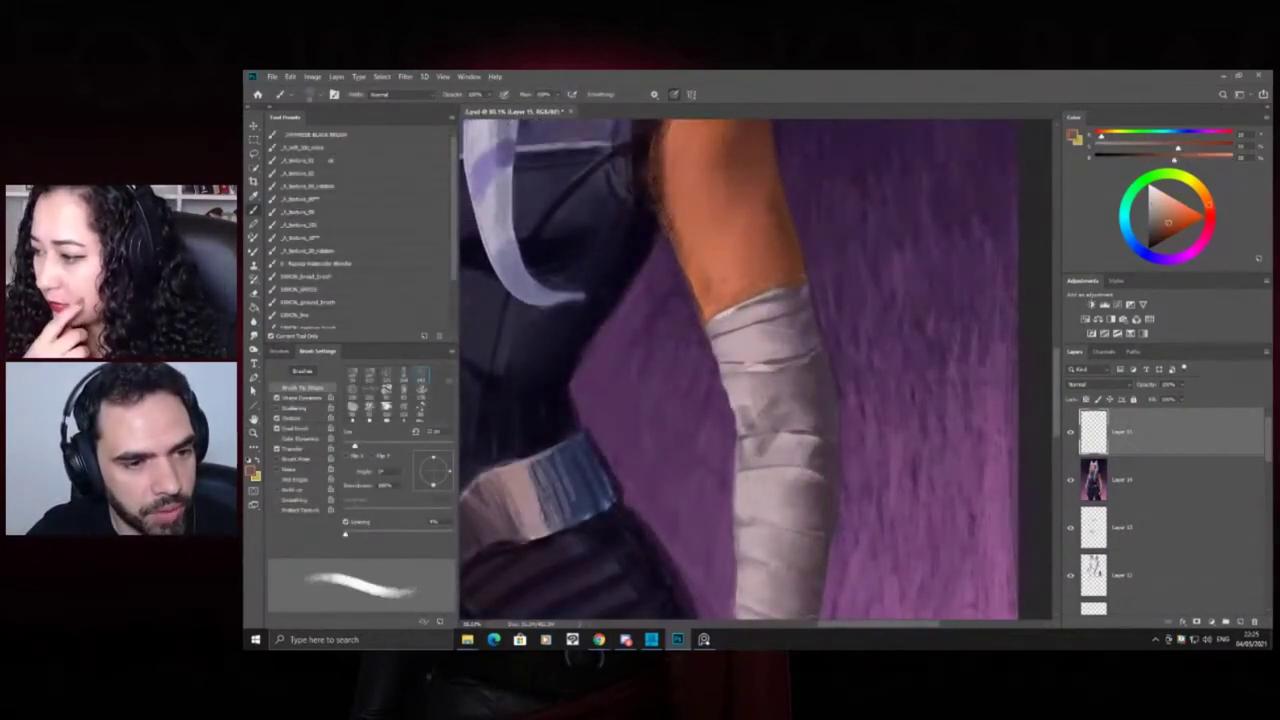
Sample a muted mauve-grey from the right forearm wrap and touch up the folds in its upper part
{"action": "key", "text": "z"}
{"action": "mouse_move", "coordinate": [770, 306]}
{"action": "left_mouse_down"}
{"action": "mouse_move", "coordinate": [745, 306]}
{"action": "mouse_move", "coordinate": [793, 306]}
{"action": "left_mouse_up"}
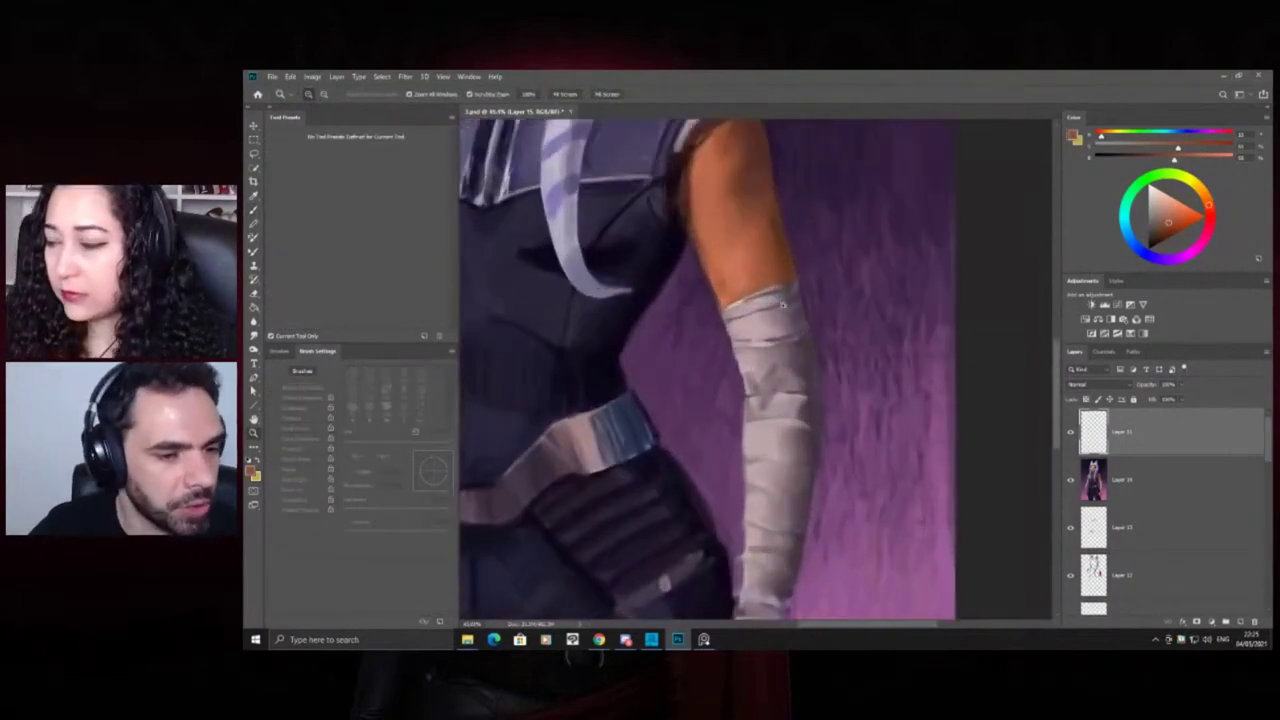
{"action": "left_click", "coordinate": [785, 410]}
{"action": "key", "text": "b"}
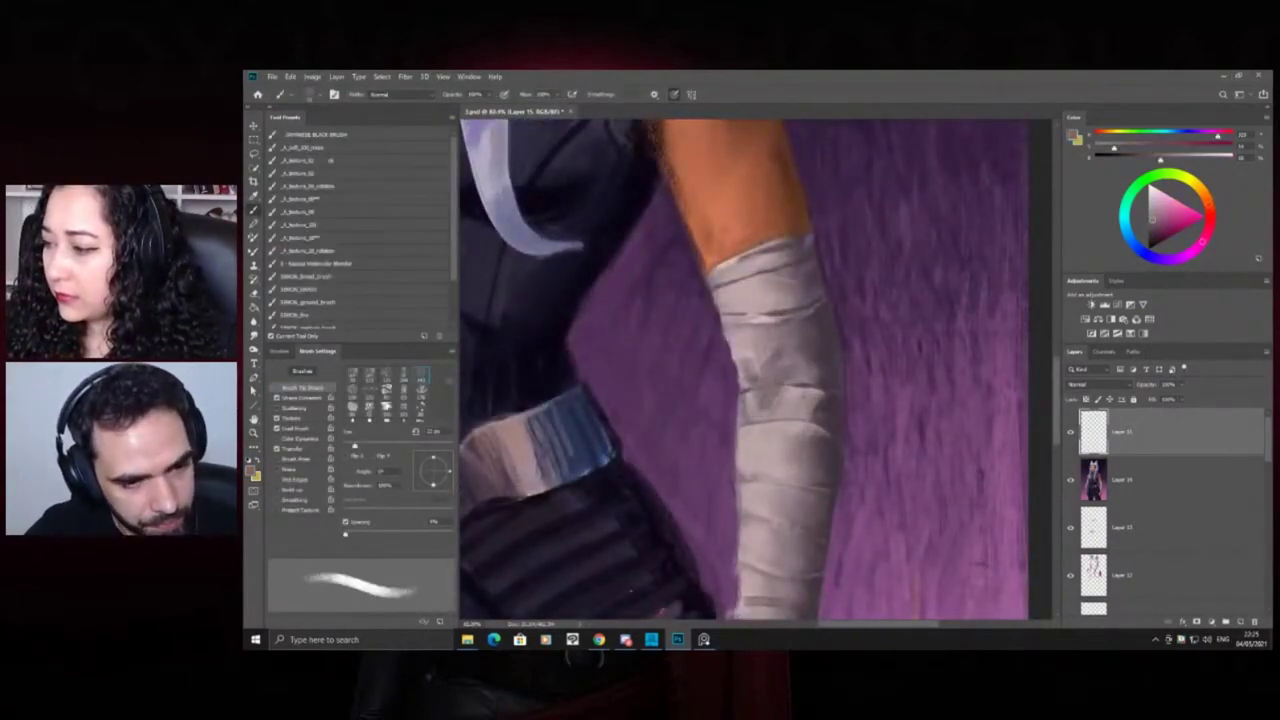
Sample a dark purple beside the left forearm wrap and retouch the wrap's upper part with it
{"action": "key", "text": "z"}
{"action": "mouse_move", "coordinate": [808, 278]}
{"action": "left_mouse_down"}
{"action": "mouse_move", "coordinate": [738, 284]}
{"action": "mouse_move", "coordinate": [706, 307]}
{"action": "mouse_move", "coordinate": [739, 318]}
{"action": "left_mouse_up"}
{"action": "key", "text": "b"}
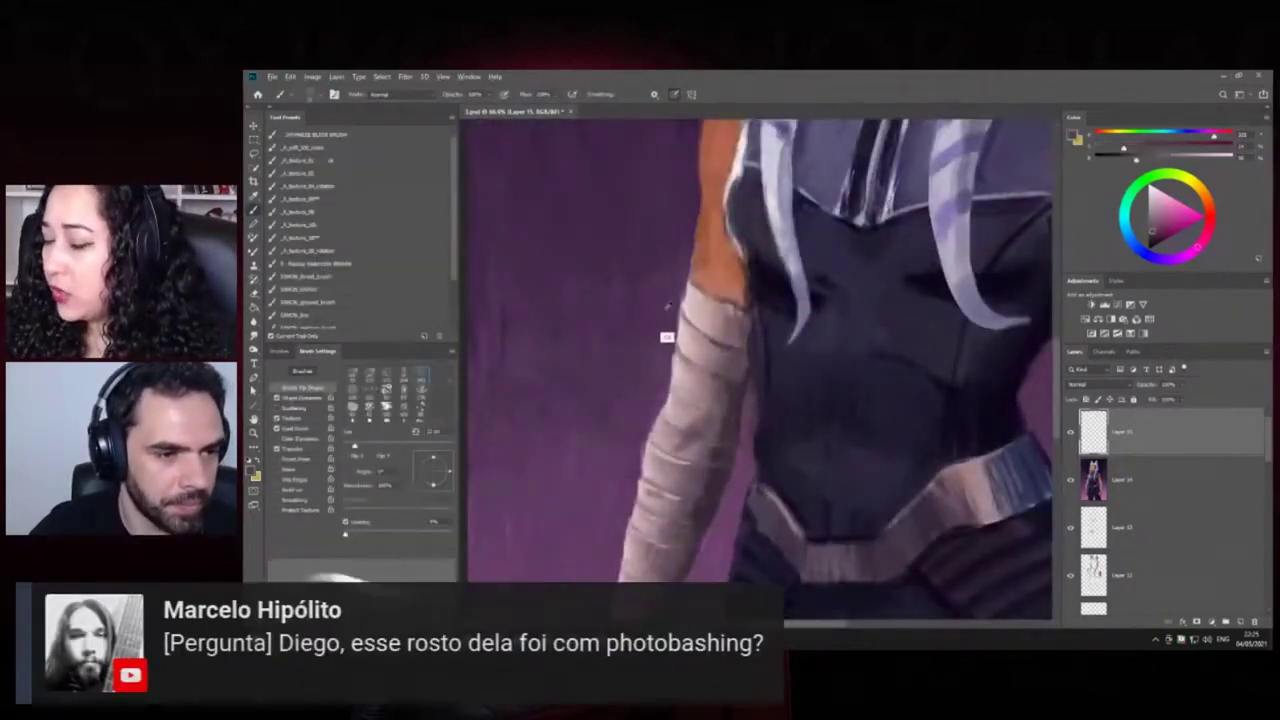
{"action": "left_click", "coordinate": [742, 425], "text": "alt"}
{"action": "mouse_move", "coordinate": [739, 356]}
{"action": "left_mouse_down"}
{"action": "mouse_move", "coordinate": [736, 374]}
{"action": "mouse_move", "coordinate": [708, 350]}
{"action": "left_mouse_up"}
Examine the whole figure and the torso at several magnifications to compare both forearm wraps
{"action": "key", "text": "z"}
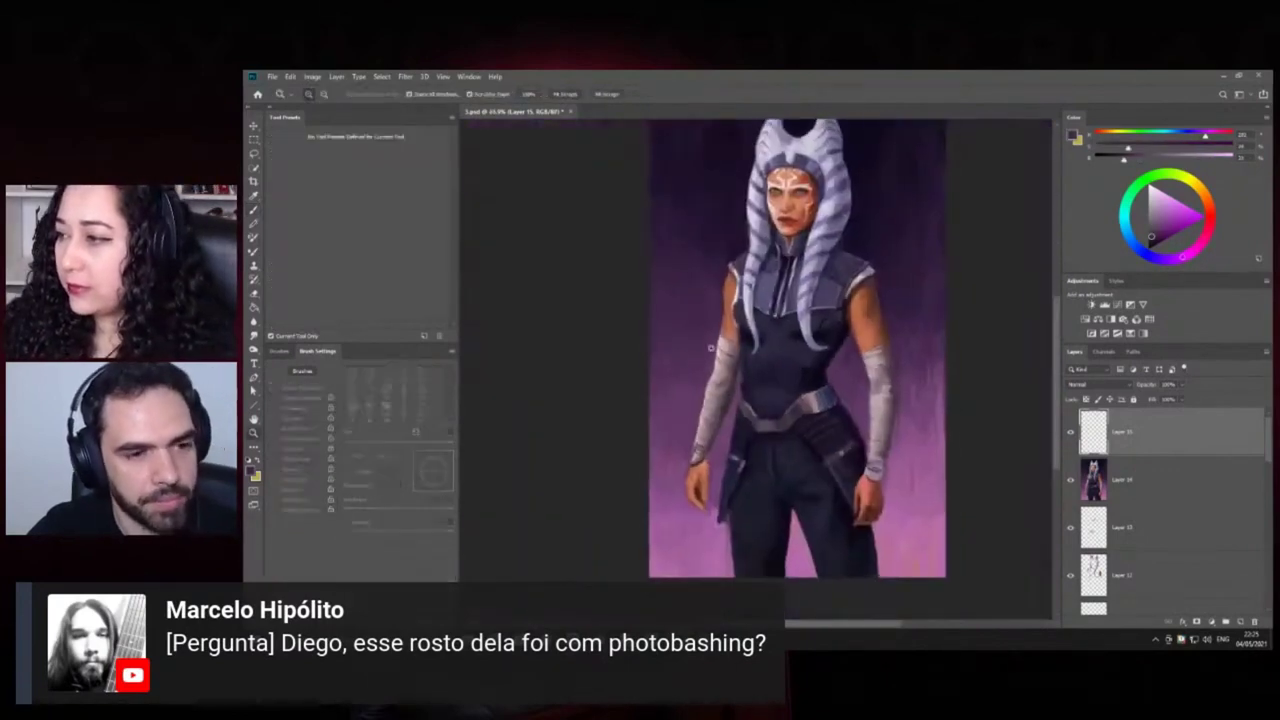
{"action": "left_click_drag", "start_coordinate": [781, 318], "coordinate": [773, 321]}
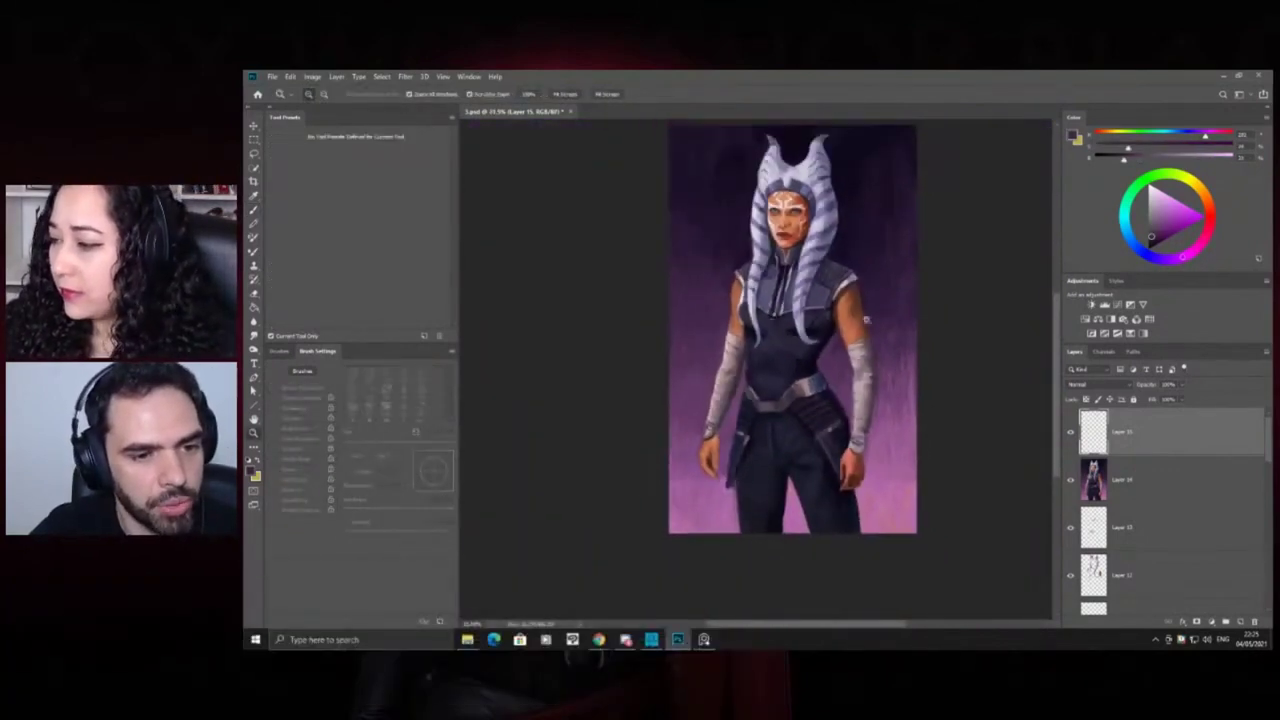
{"action": "left_click", "coordinate": [750, 339]}
{"action": "left_click", "coordinate": [744, 350]}
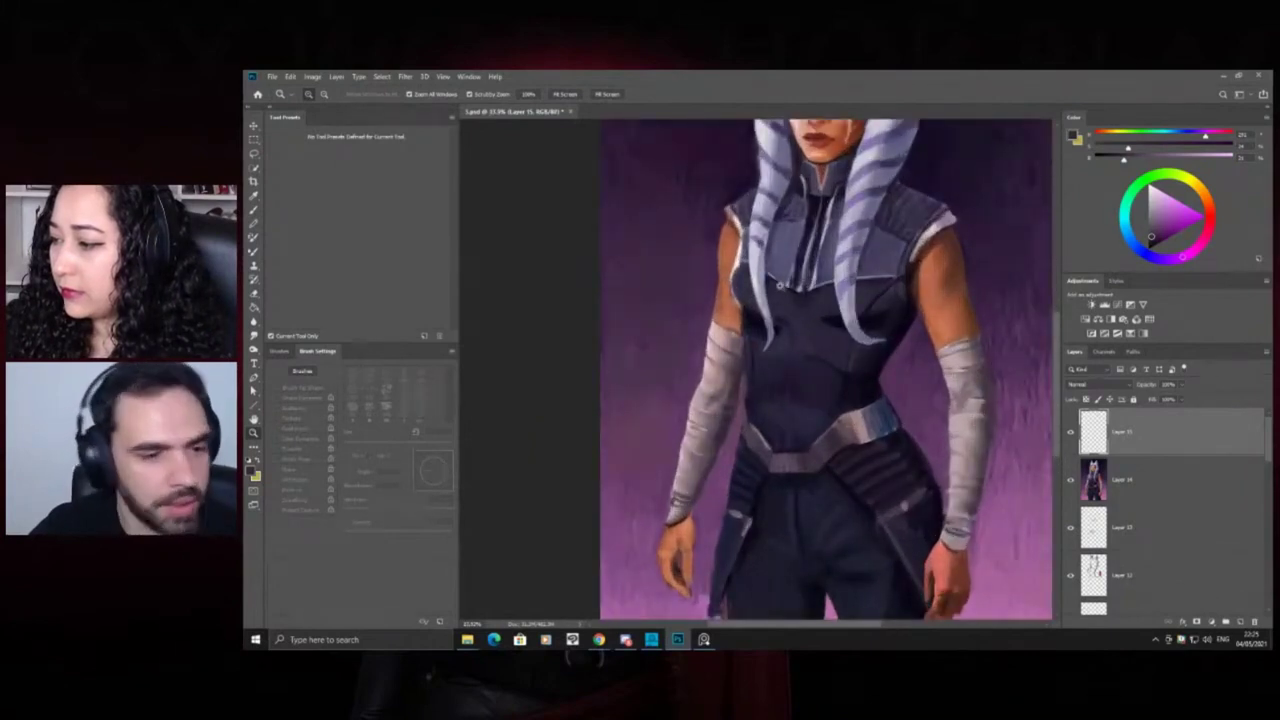
{"action": "left_click", "coordinate": [790, 310], "text": "alt"}
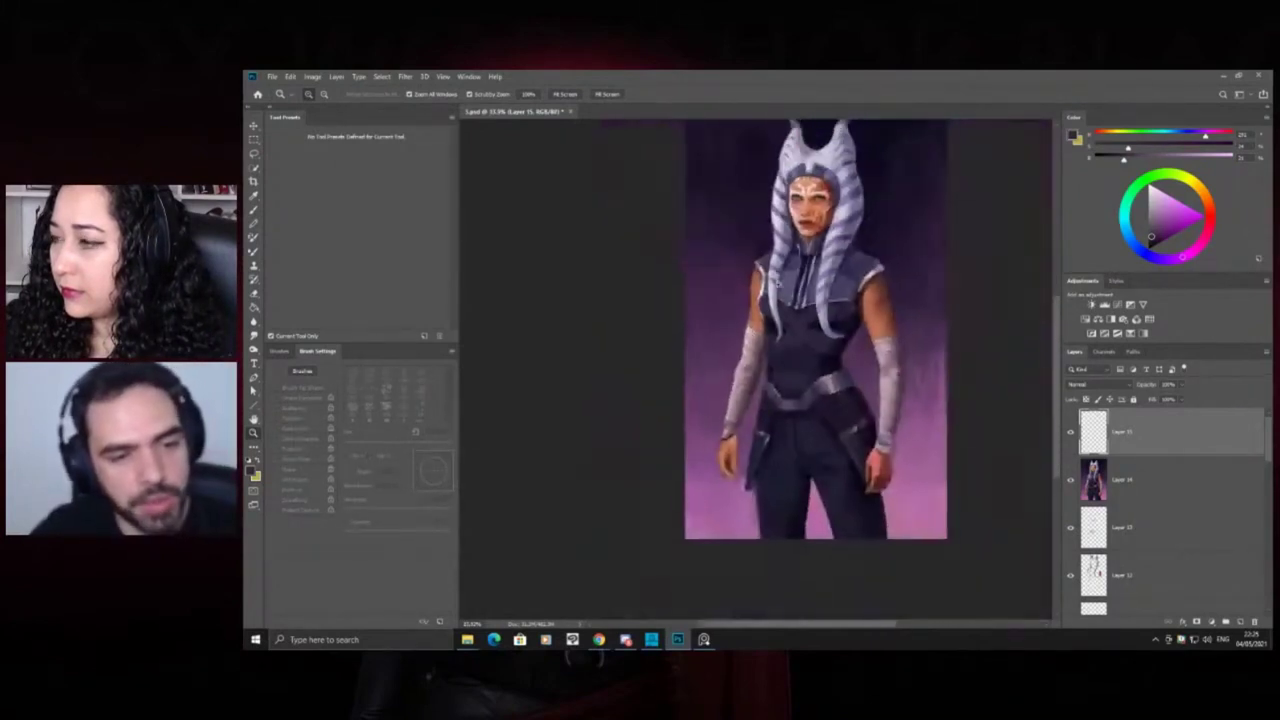
{"action": "left_click_drag", "start_coordinate": [768, 334], "coordinate": [782, 342]}
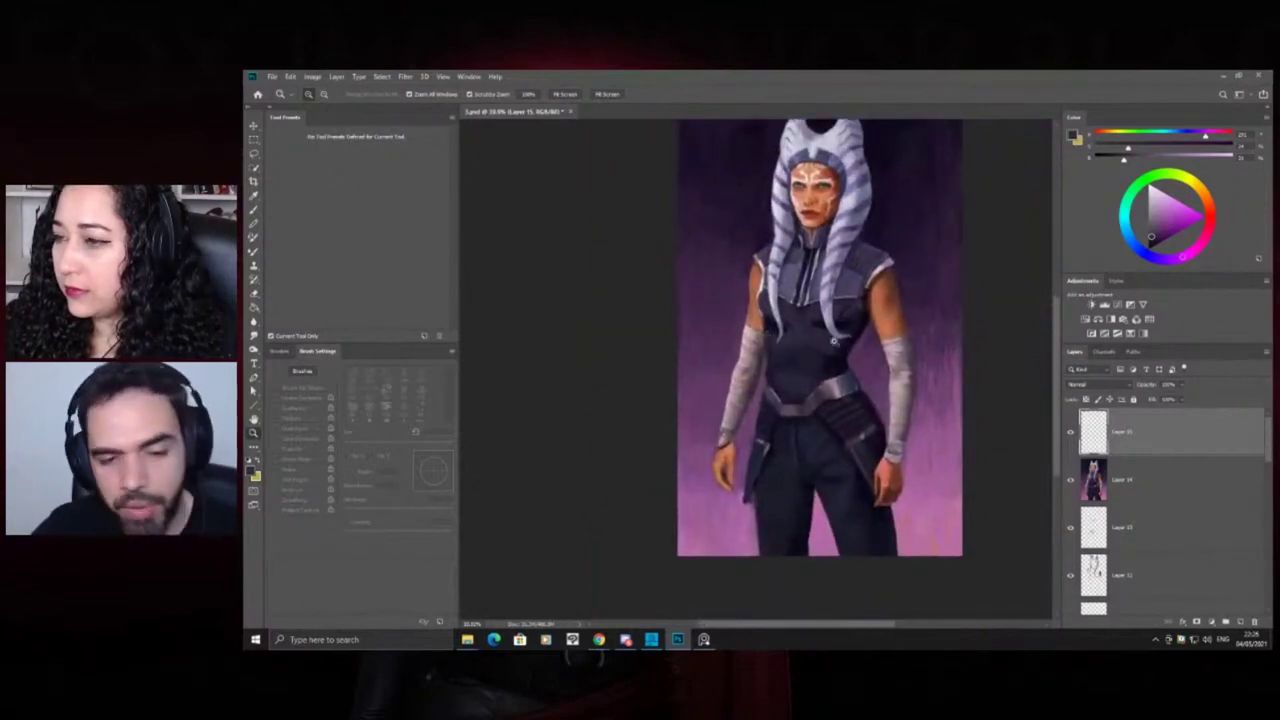
{"action": "left_click_drag", "start_coordinate": [821, 293], "coordinate": [834, 297]}
{"action": "left_click_drag", "start_coordinate": [764, 352], "coordinate": [822, 352]}
Paint a dark navy shadow along the inner upper edge of the left forearm wrap, beside the bodice
{"action": "key", "text": "b"}
{"action": "mouse_move", "coordinate": [747, 400]}
{"action": "left_mouse_down"}
{"action": "mouse_move", "coordinate": [691, 357]}
{"action": "mouse_move", "coordinate": [755, 401]}
{"action": "left_mouse_up"}
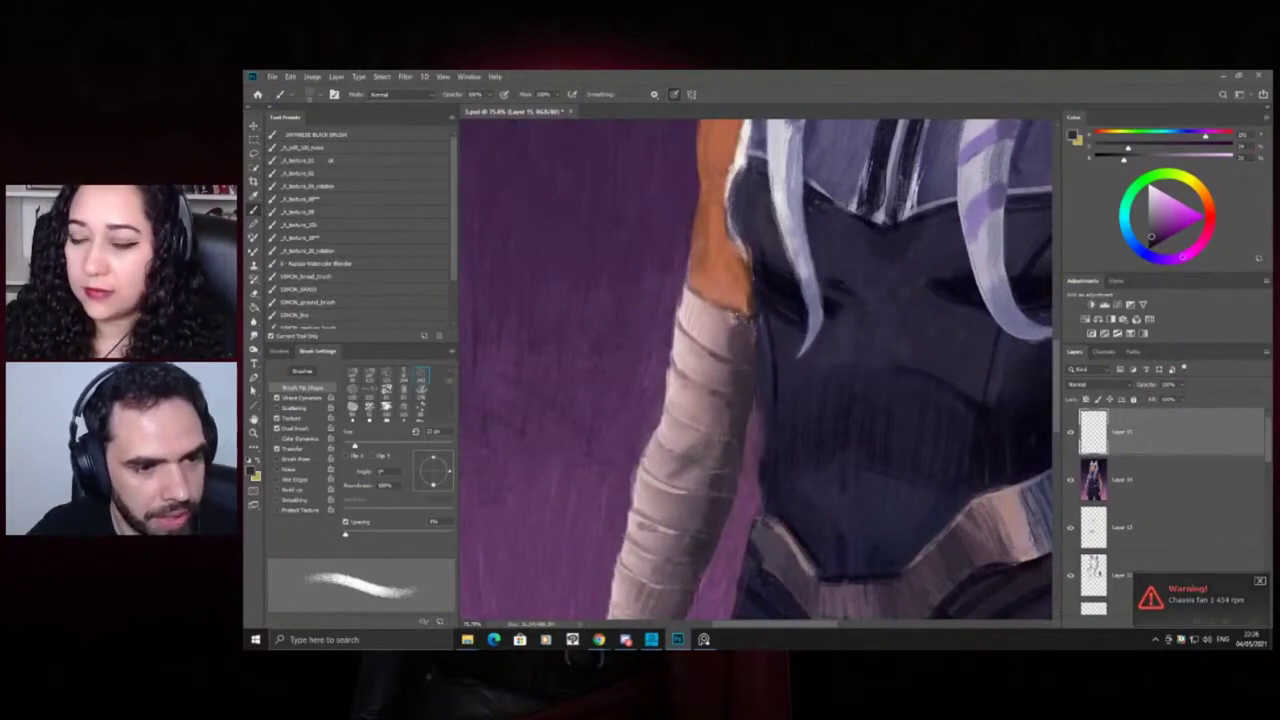
{"action": "right_click", "coordinate": [752, 322]}
{"action": "double_click", "coordinate": [797, 413]}
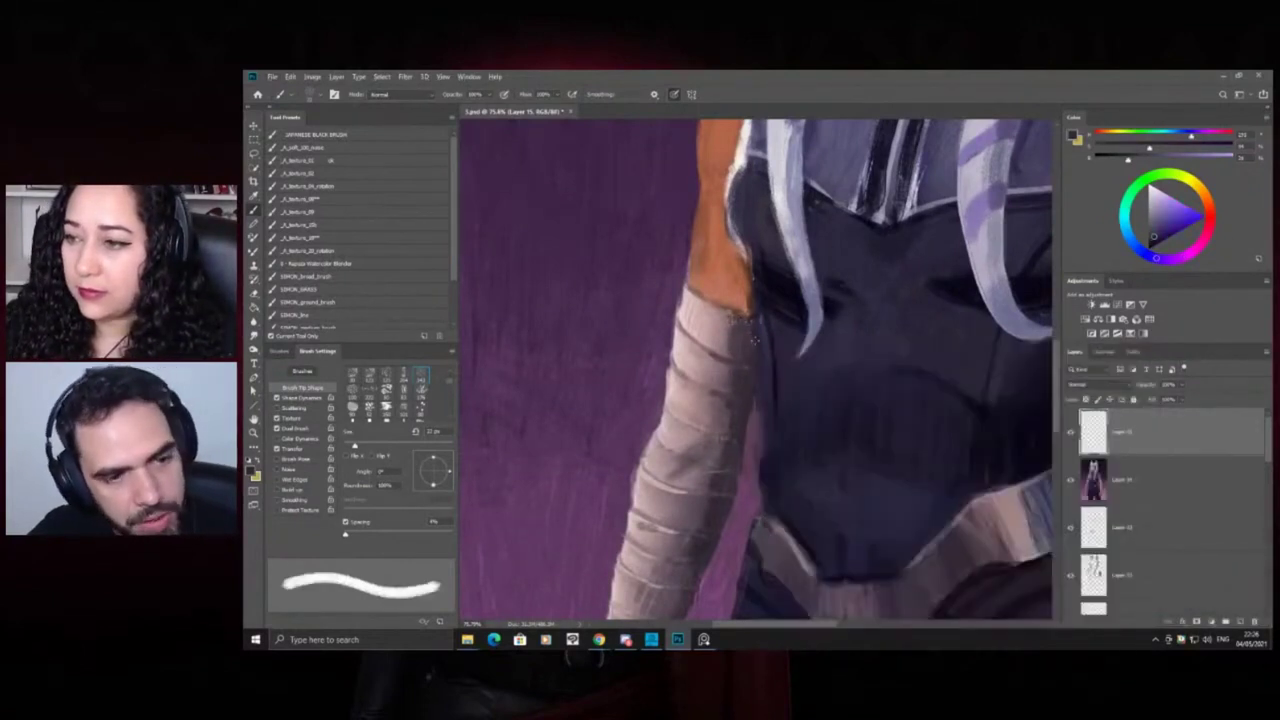
{"action": "key", "text": "z"}
{"action": "mouse_move", "coordinate": [755, 317]}
{"action": "left_mouse_down"}
{"action": "mouse_move", "coordinate": [639, 283]}
{"action": "mouse_move", "coordinate": [784, 330]}
{"action": "left_mouse_up"}
{"action": "left_click", "coordinate": [783, 330]}
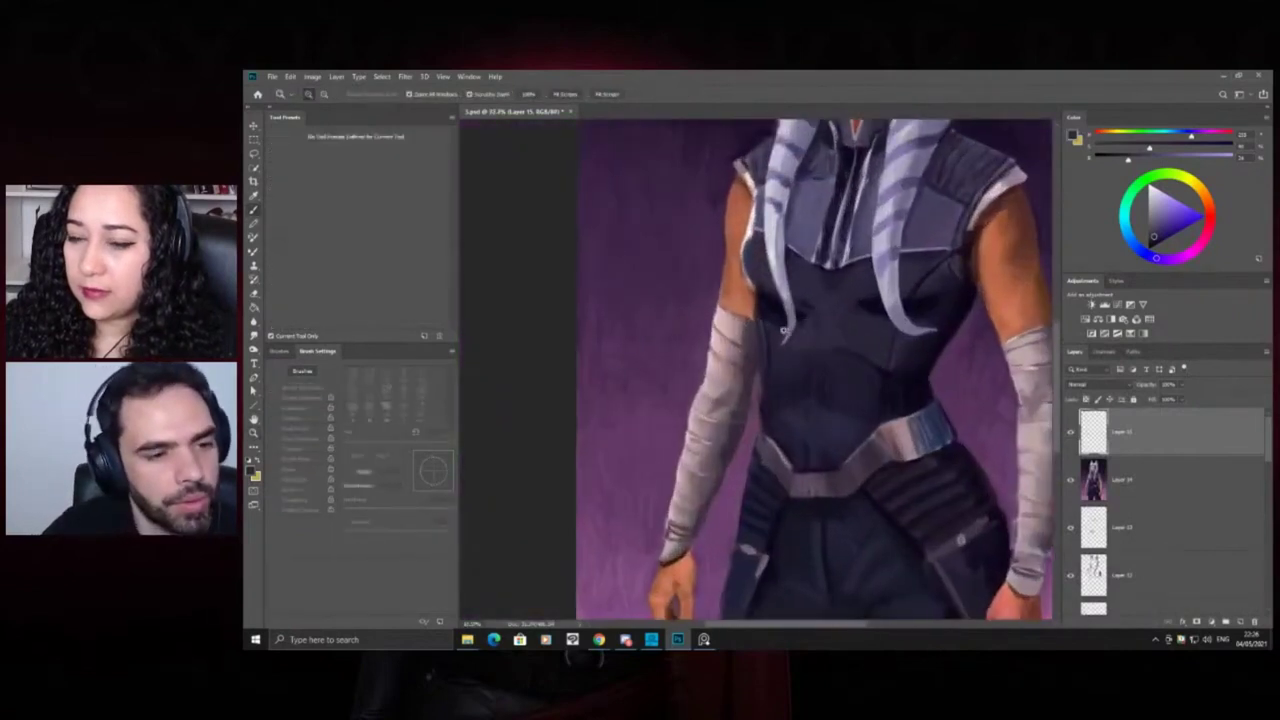
Sample dark navy, wrap and dark reddish-brown tones to define the shadow where the left wrap meets the elbow
{"action": "key", "text": "b"}
{"action": "left_click", "coordinate": [759, 317], "text": "alt"}
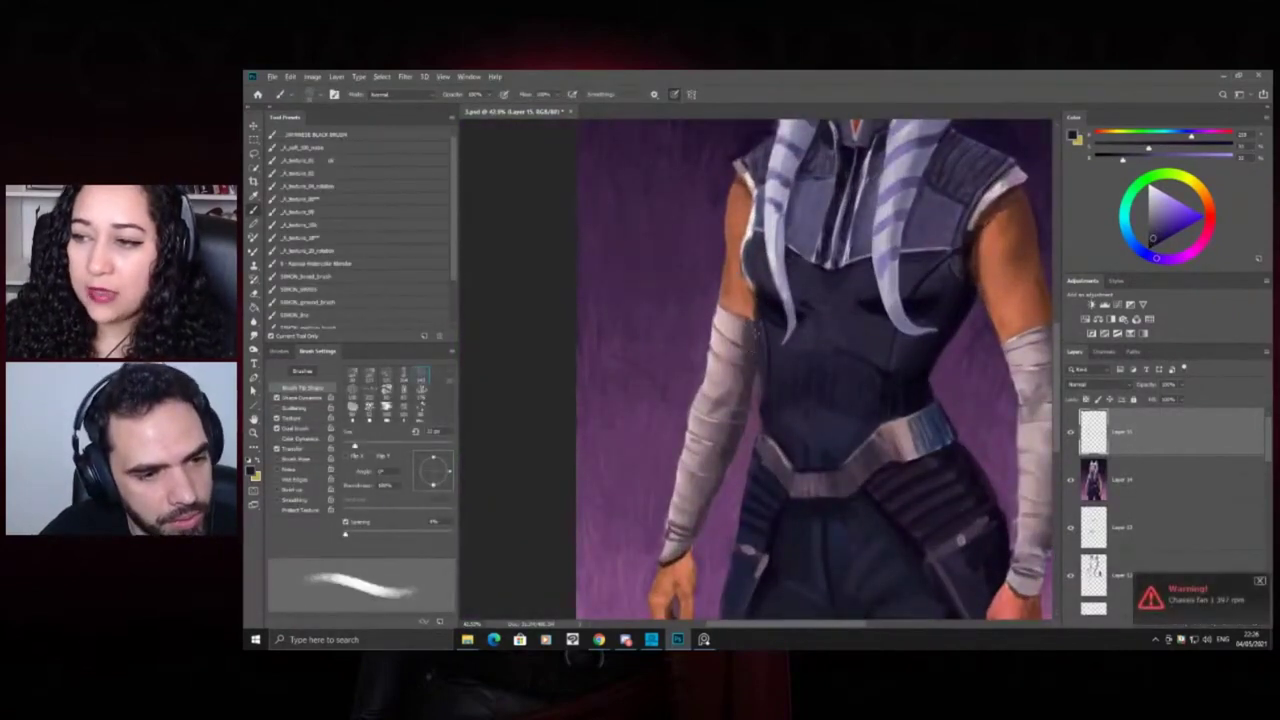
{"action": "left_click", "coordinate": [745, 357], "text": "alt"}
{"action": "left_click", "coordinate": [752, 338], "text": "alt"}
{"action": "left_click", "coordinate": [1024, 240], "text": "alt"}
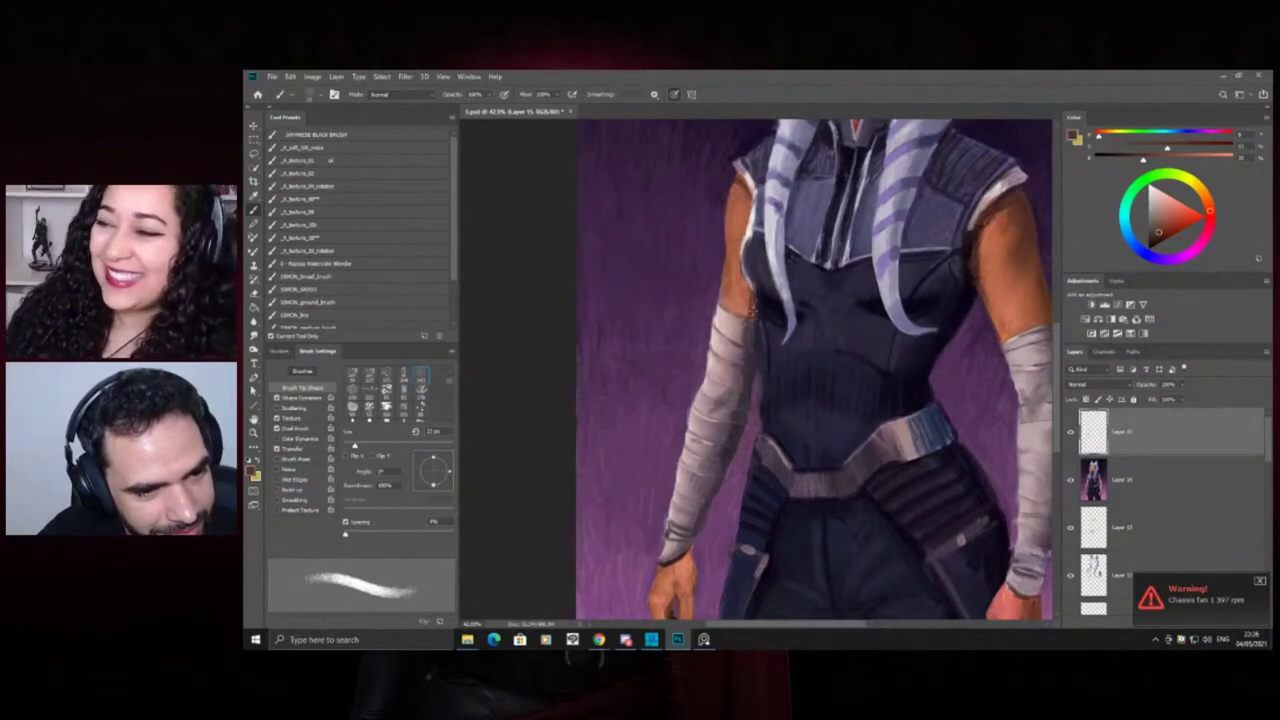
Sample the pale wrap tone and orange skin at the left elbow and enlarge the brush to rework that edge
{"action": "key", "text": "z"}
{"action": "mouse_move", "coordinate": [746, 322]}
{"action": "left_mouse_down"}
{"action": "mouse_move", "coordinate": [668, 323]}
{"action": "mouse_move", "coordinate": [787, 306]}
{"action": "left_mouse_up"}
{"action": "key", "text": "b"}
{"action": "left_click", "coordinate": [726, 326], "text": "alt"}
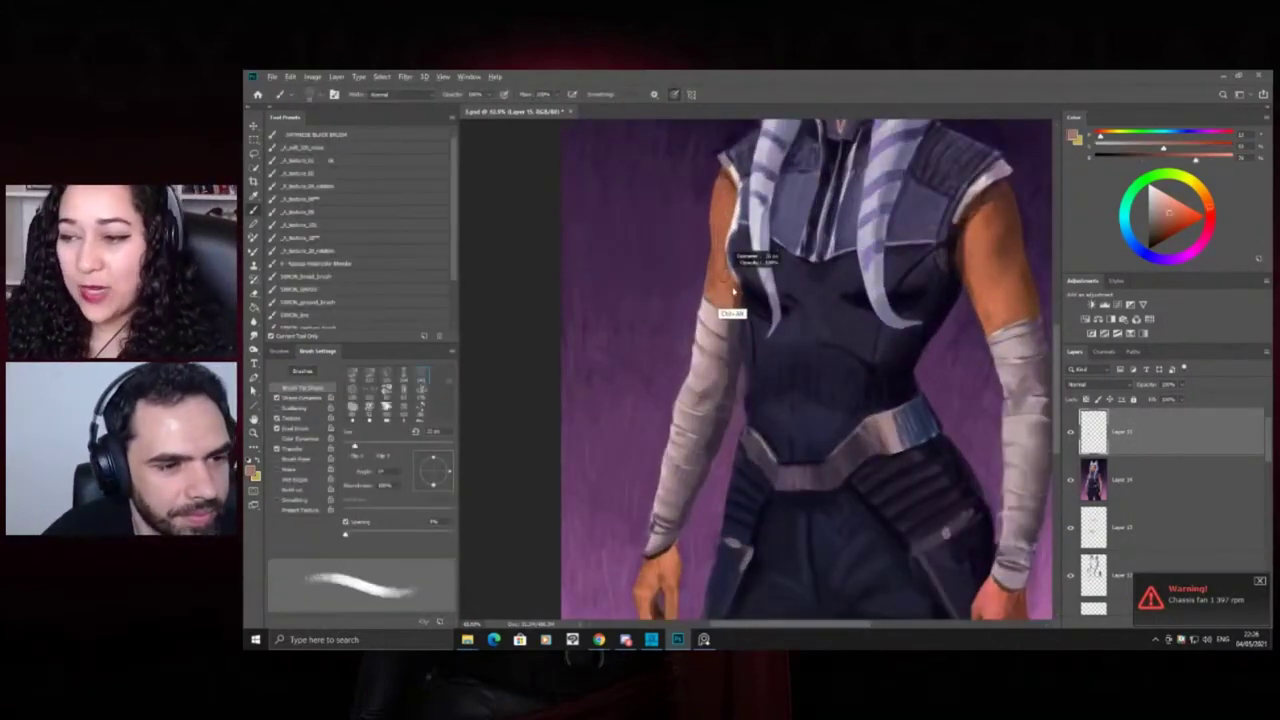
{"action": "left_click", "coordinate": [724, 295], "text": "alt"}
Sample a dark purple from the inner edge of the left forearm wrap to retouch its shadow side
{"action": "key", "text": "z"}
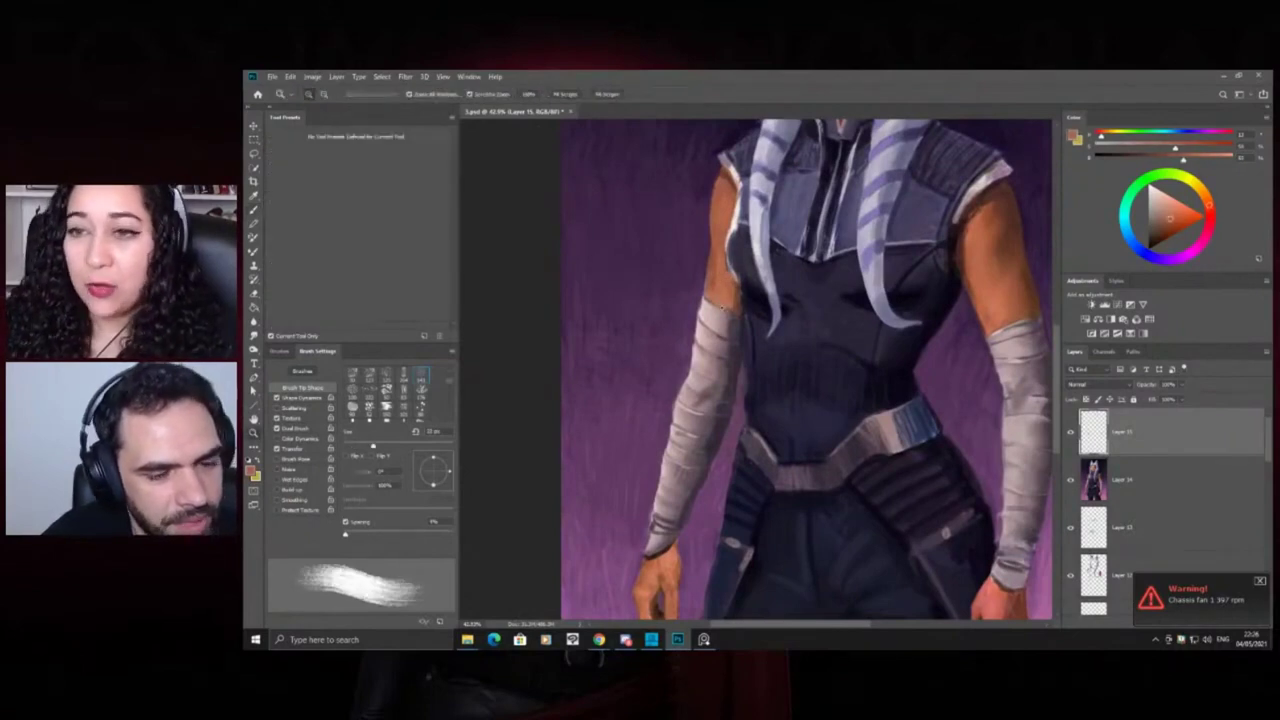
{"action": "key", "text": "ctrl+0"}
{"action": "mouse_move", "coordinate": [725, 343]}
{"action": "left_mouse_down"}
{"action": "mouse_move", "coordinate": [750, 343]}
{"action": "mouse_move", "coordinate": [667, 316]}
{"action": "left_mouse_up"}
{"action": "key", "text": "b"}
{"action": "left_click", "coordinate": [744, 344], "text": "alt"}
Sample light orange skin tones from the left hand and retouch the back of the hand below the wrap
{"action": "key", "text": "z"}
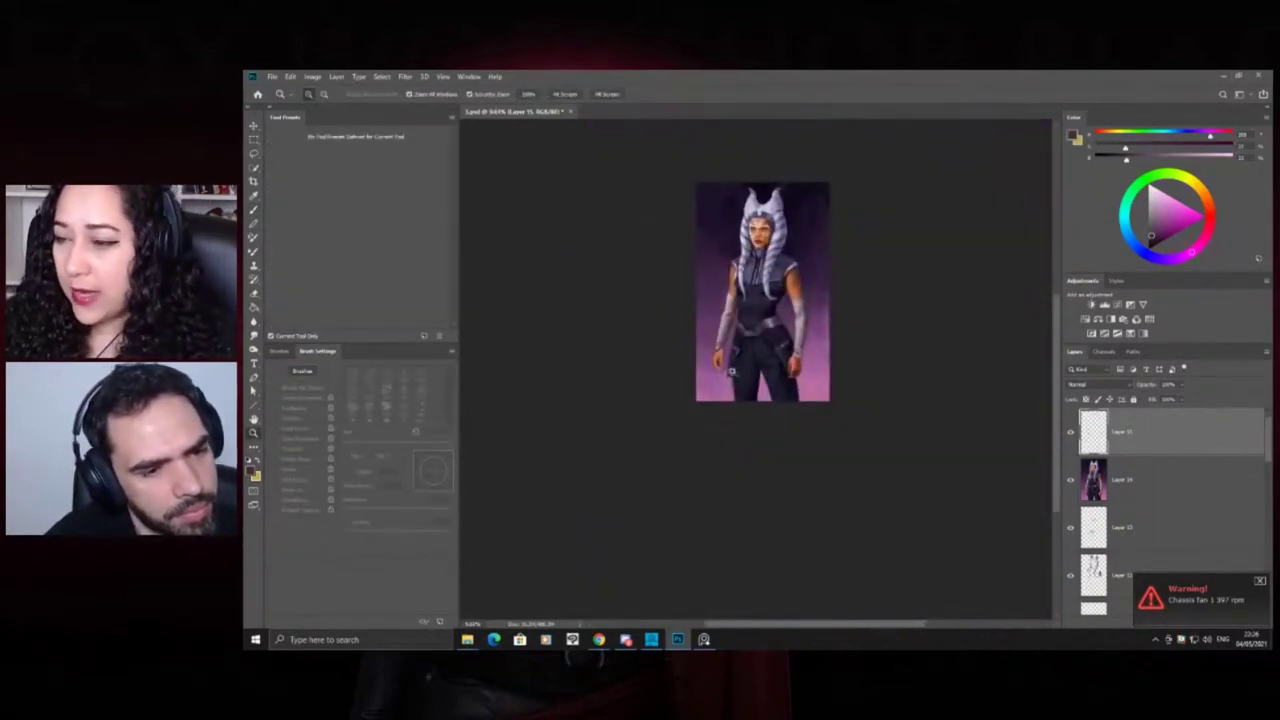
{"action": "left_click_drag", "start_coordinate": [711, 357], "coordinate": [753, 342]}
{"action": "key", "text": "b"}
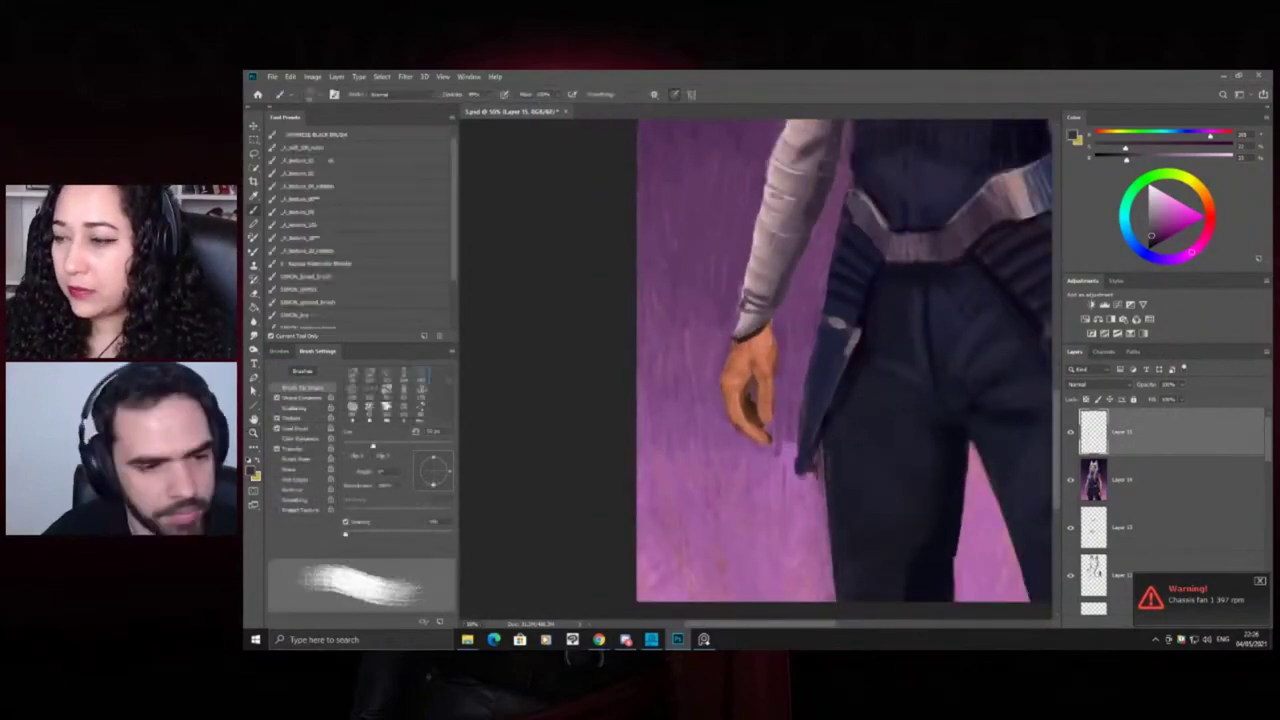
{"action": "left_click", "coordinate": [763, 372], "text": "alt"}
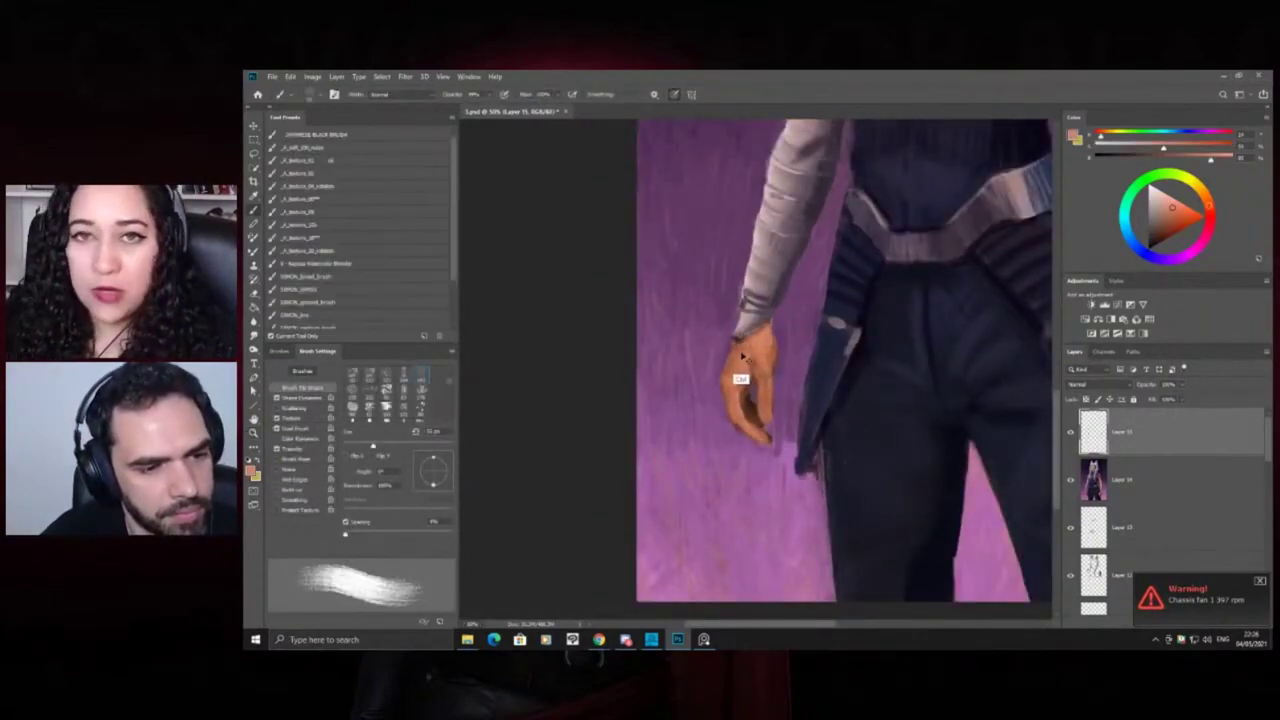
{"action": "left_click", "coordinate": [746, 372], "text": "alt"}
{"action": "left_click", "coordinate": [752, 335], "text": "alt"}
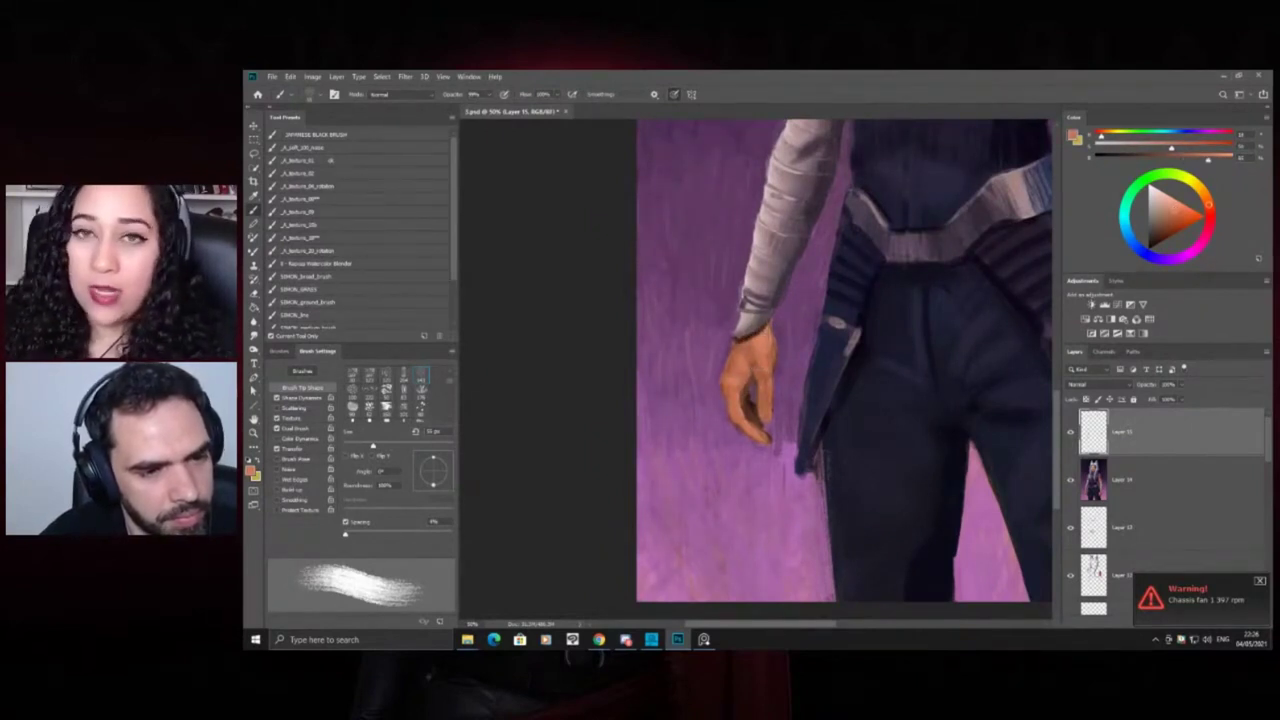
Use a smaller brush with sampled dark purple and muted orange to refine the edge between the left wrap and wrist
{"action": "left_click", "coordinate": [776, 322], "text": "alt"}
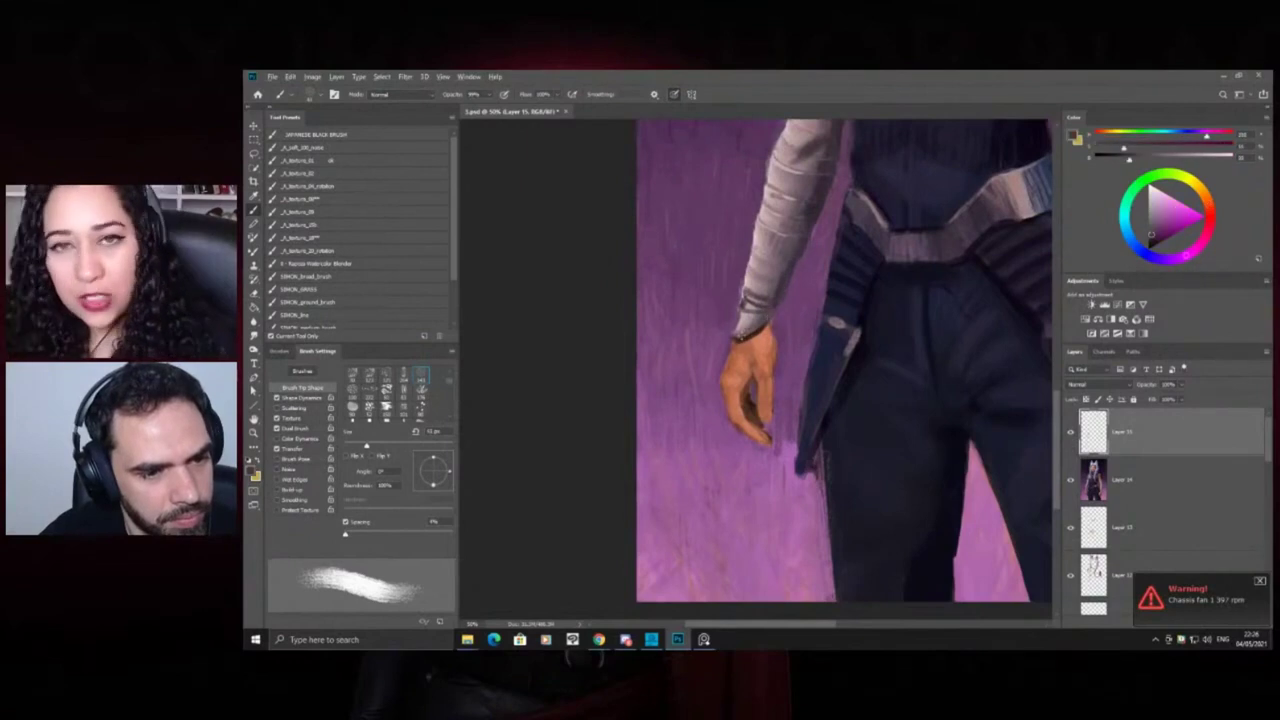
{"action": "left_click", "coordinate": [748, 352], "text": "alt"}
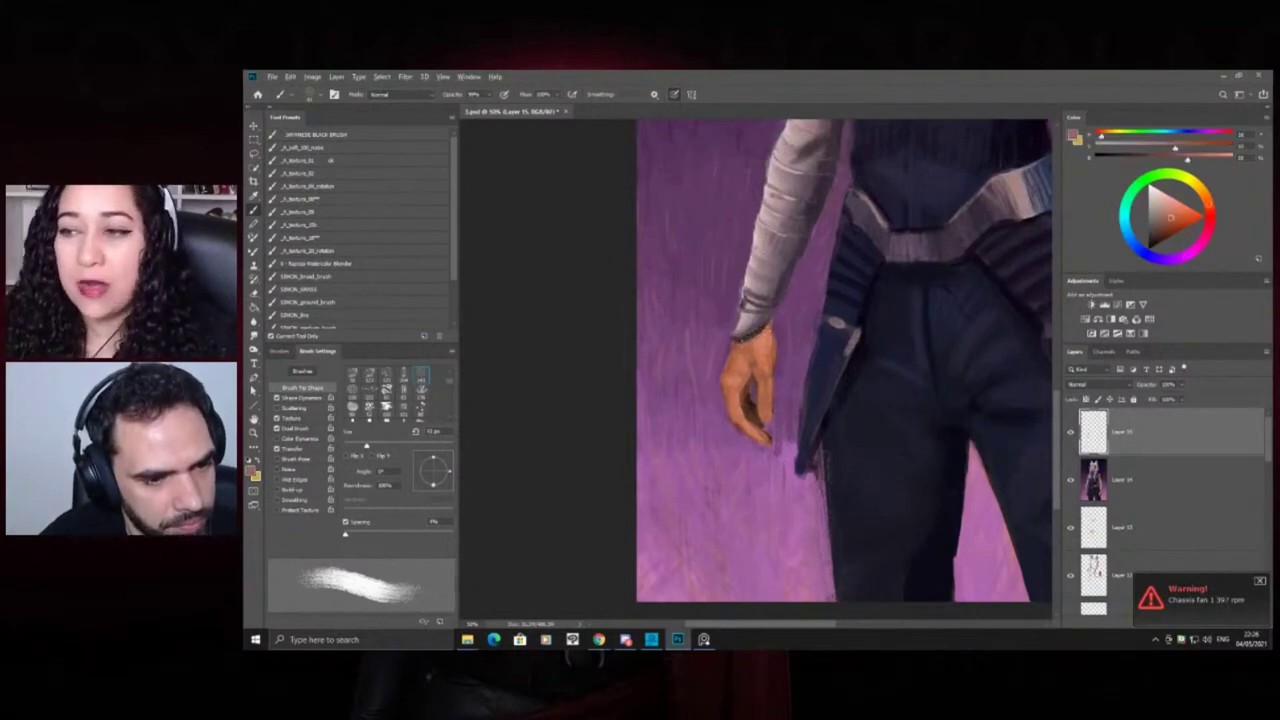
{"action": "key", "text": "z"}
{"action": "mouse_move", "coordinate": [754, 281]}
{"action": "left_mouse_down"}
{"action": "mouse_move", "coordinate": [686, 297]}
{"action": "mouse_move", "coordinate": [786, 318]}
{"action": "left_mouse_up"}
{"action": "key", "text": "b"}
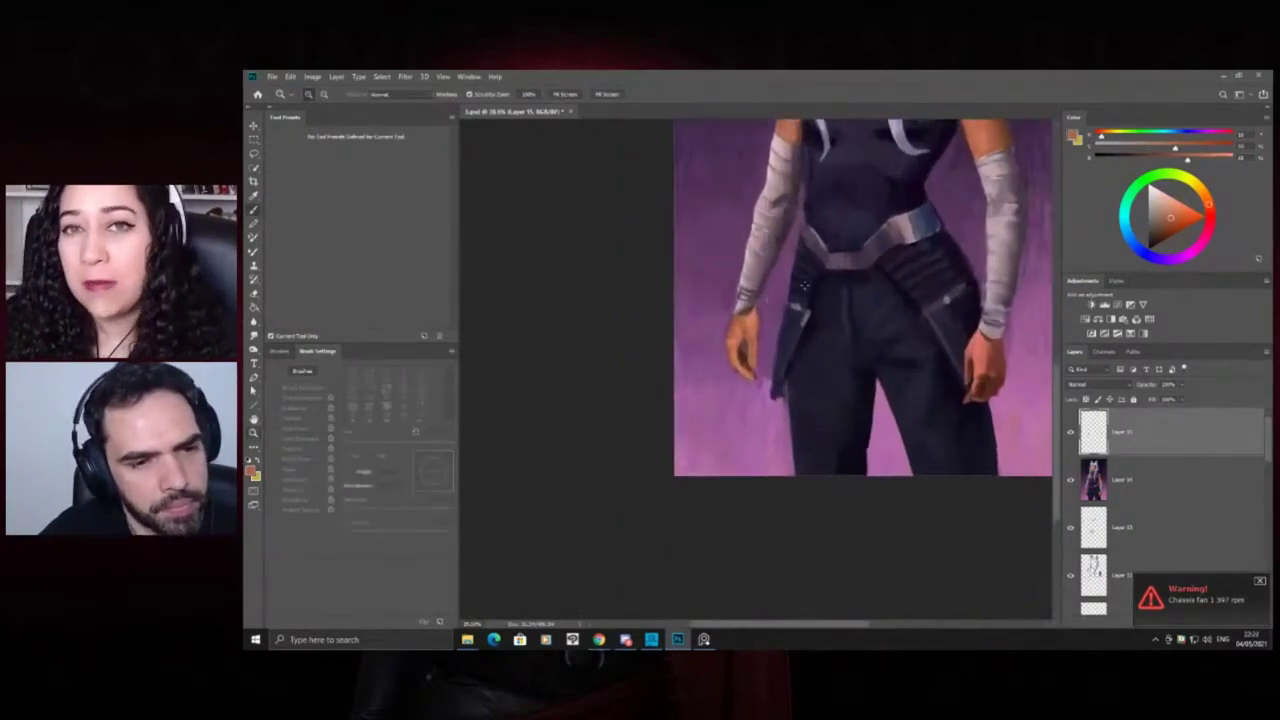
Sample dark mauve from the left forearm wrap and orange-brown from the wrist to blend the wrist shadow into the hand
{"action": "left_click", "coordinate": [770, 253], "text": "alt"}
{"action": "left_click", "coordinate": [768, 256], "text": "alt"}
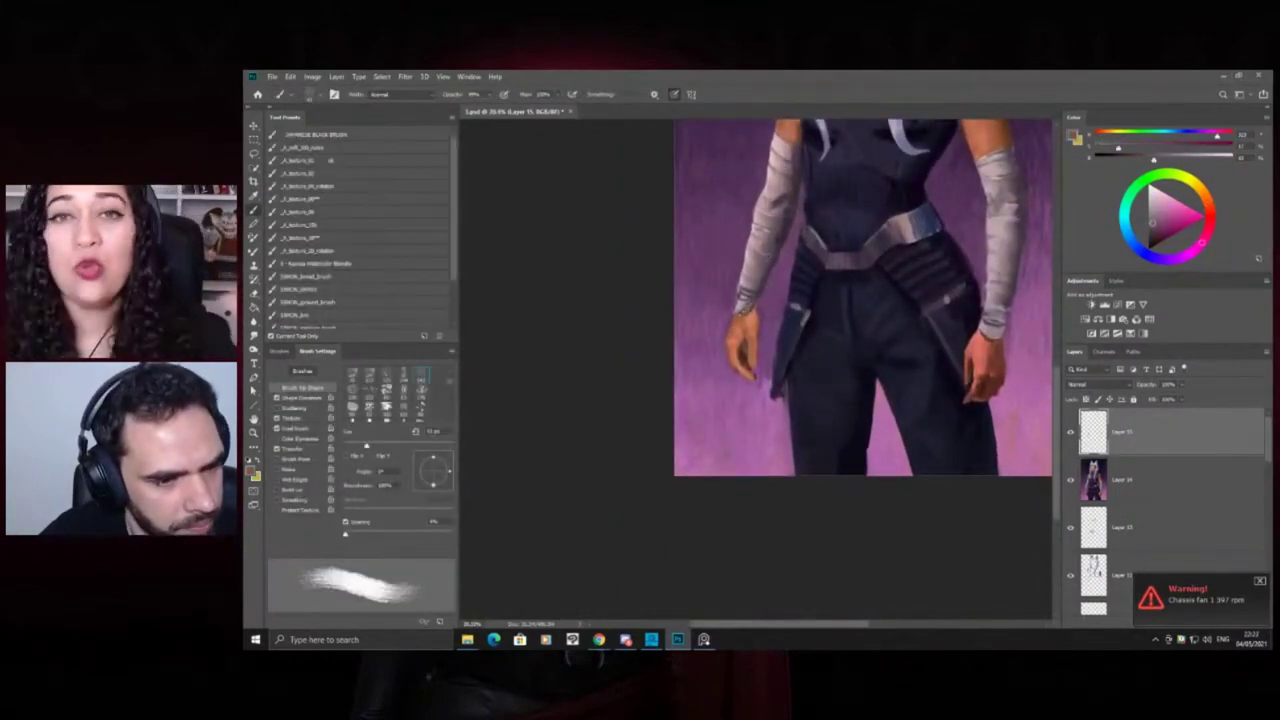
{"action": "left_click", "coordinate": [746, 311], "text": "alt"}
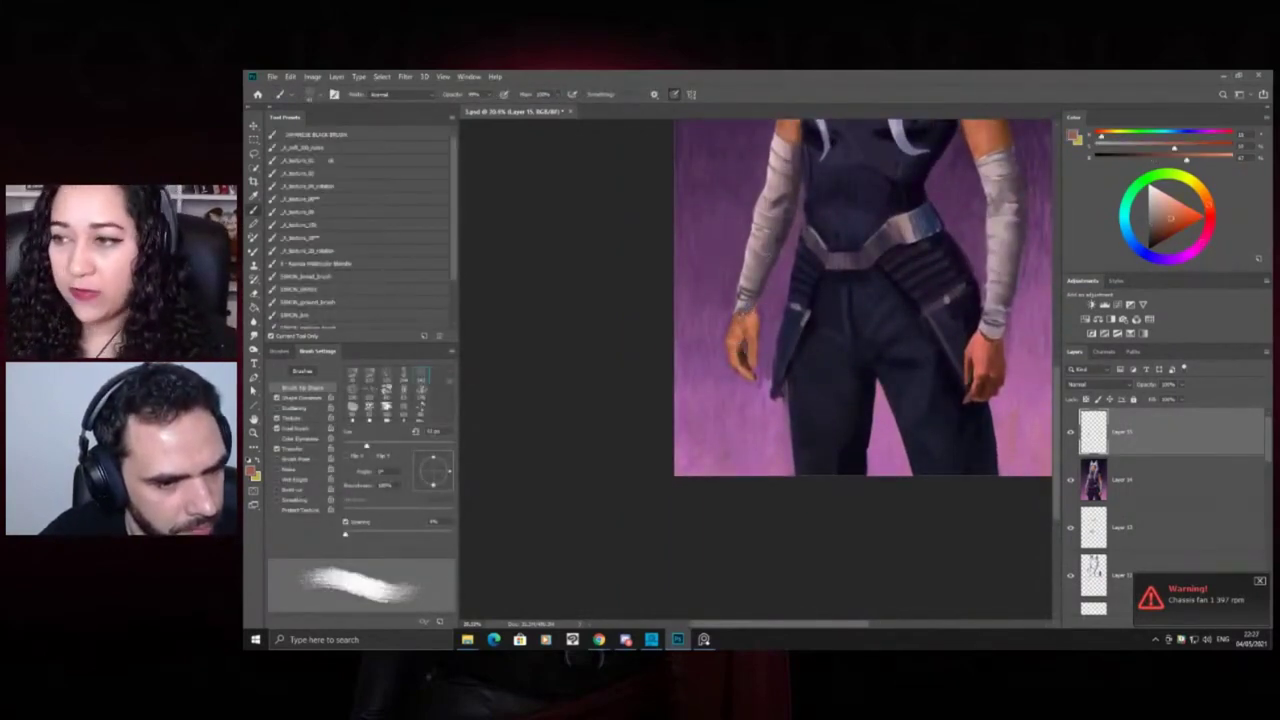
{"action": "left_click", "coordinate": [744, 320], "text": "alt"}
{"action": "left_click", "coordinate": [738, 333], "text": "alt"}
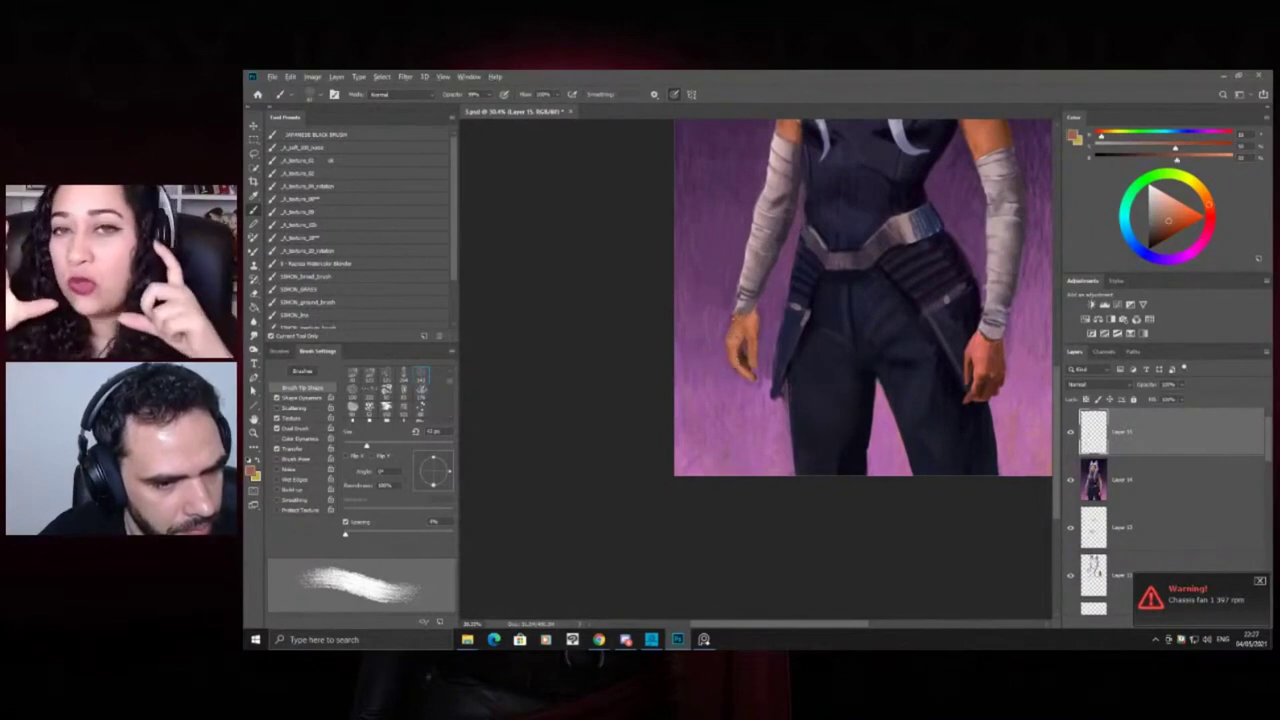
Refine the fingers of the hand beside the hip pouch using sampled orange and darker brown skin tones
{"action": "left_click", "coordinate": [750, 356], "text": "alt"}
{"action": "left_click", "coordinate": [759, 331], "text": "alt"}
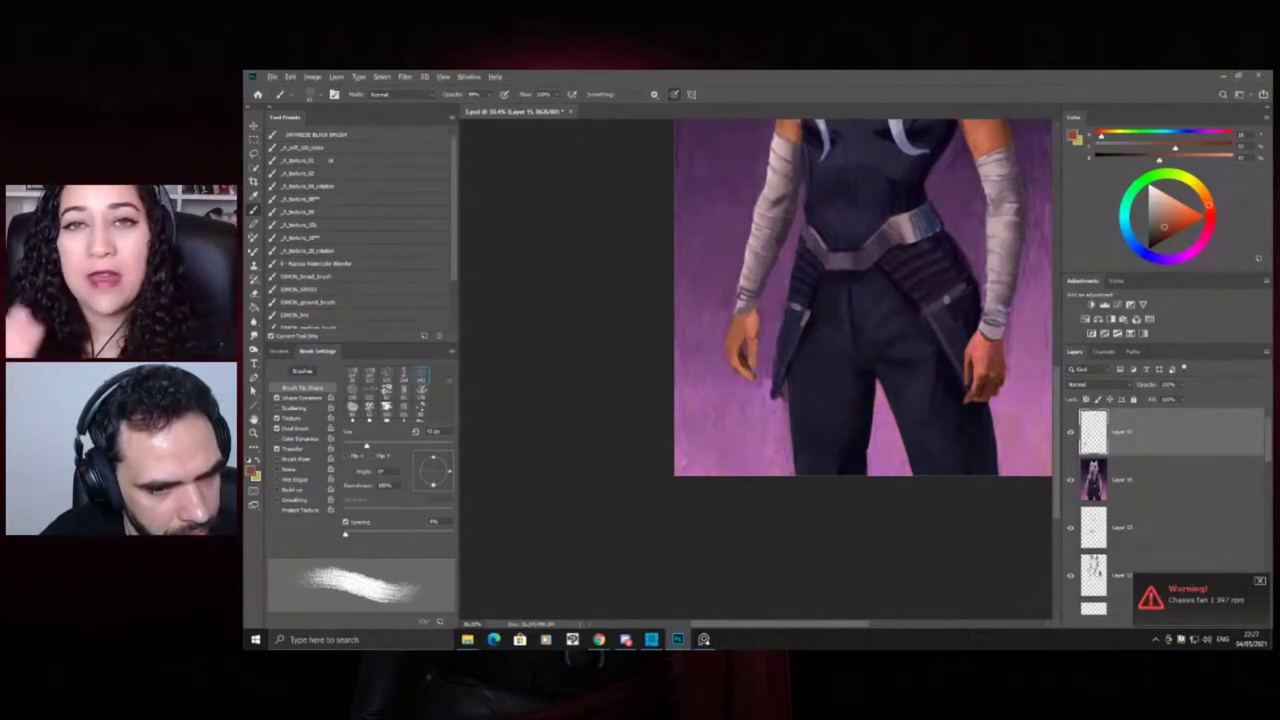
{"action": "left_click", "coordinate": [753, 347], "text": "alt"}
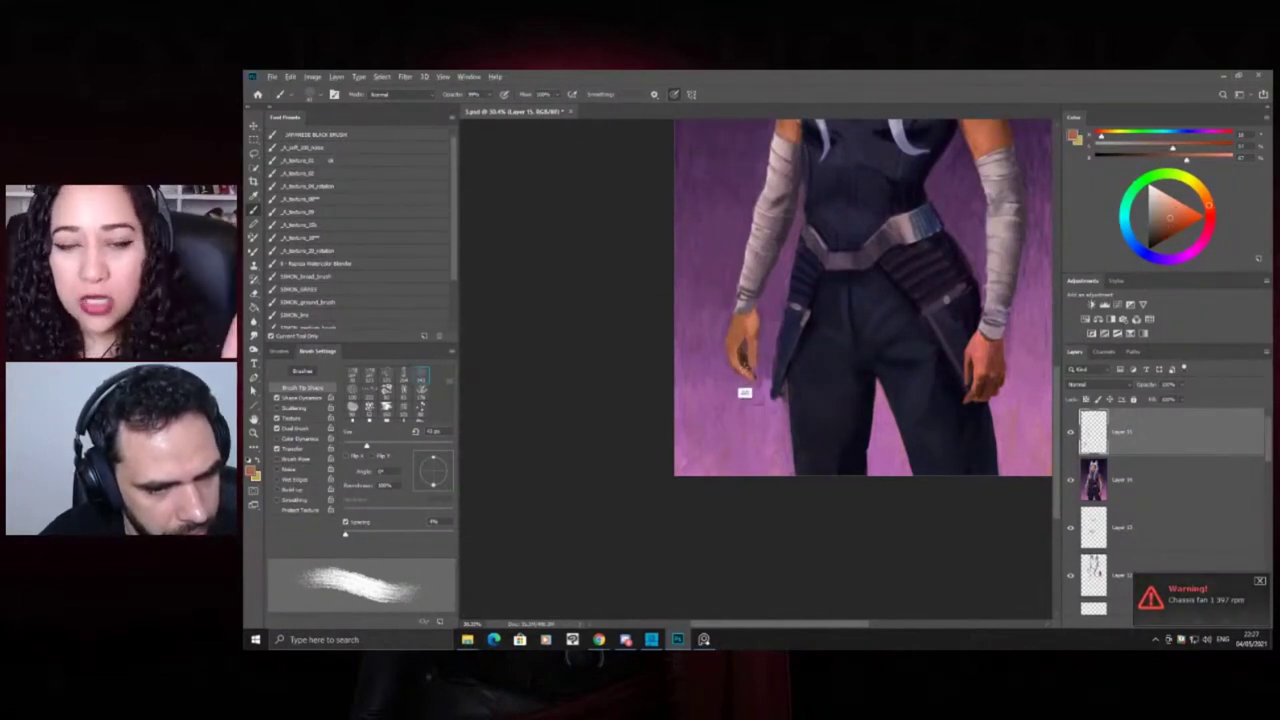
{"action": "left_click", "coordinate": [742, 356], "text": "alt"}
{"action": "left_click", "coordinate": [740, 369], "text": "alt"}
{"action": "key", "text": "ctrl+space"}
{"action": "left_click_drag", "start_coordinate": [767, 281], "coordinate": [717, 314]}
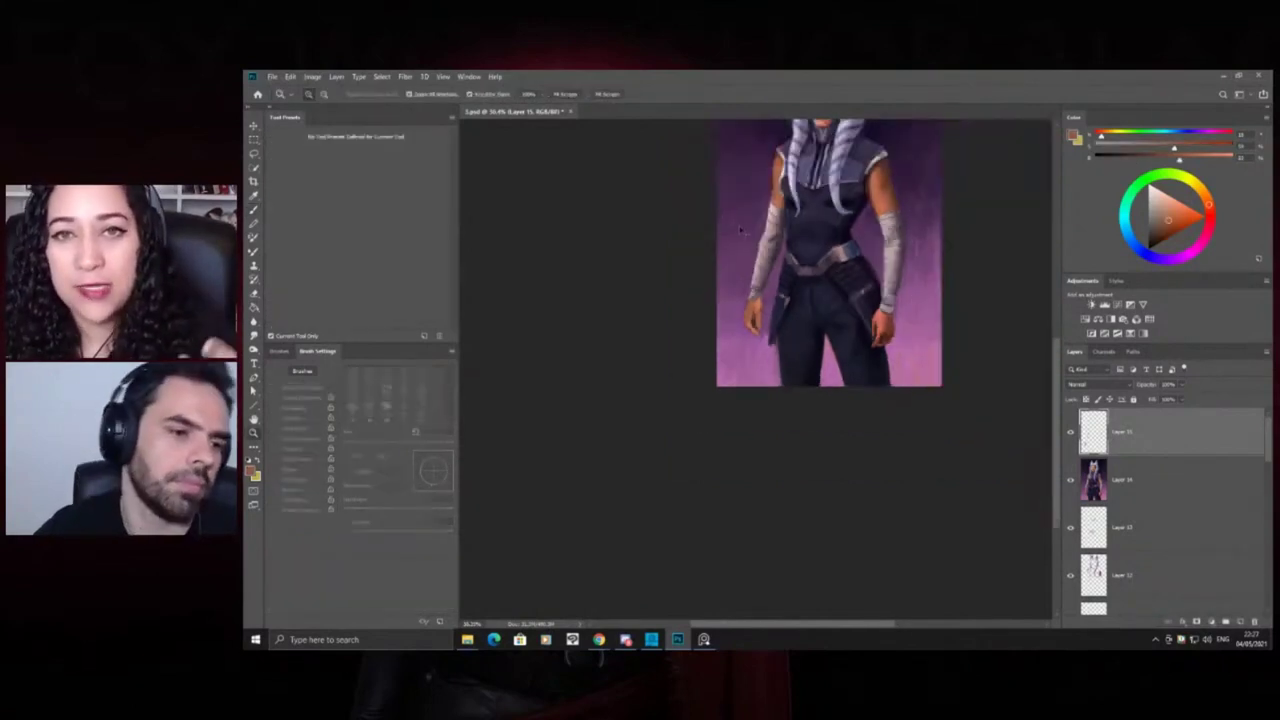
Clean up the same hand with the Eraser and rework its thumb and fingers with a sampled orange skin tone
{"action": "left_click", "coordinate": [737, 243]}
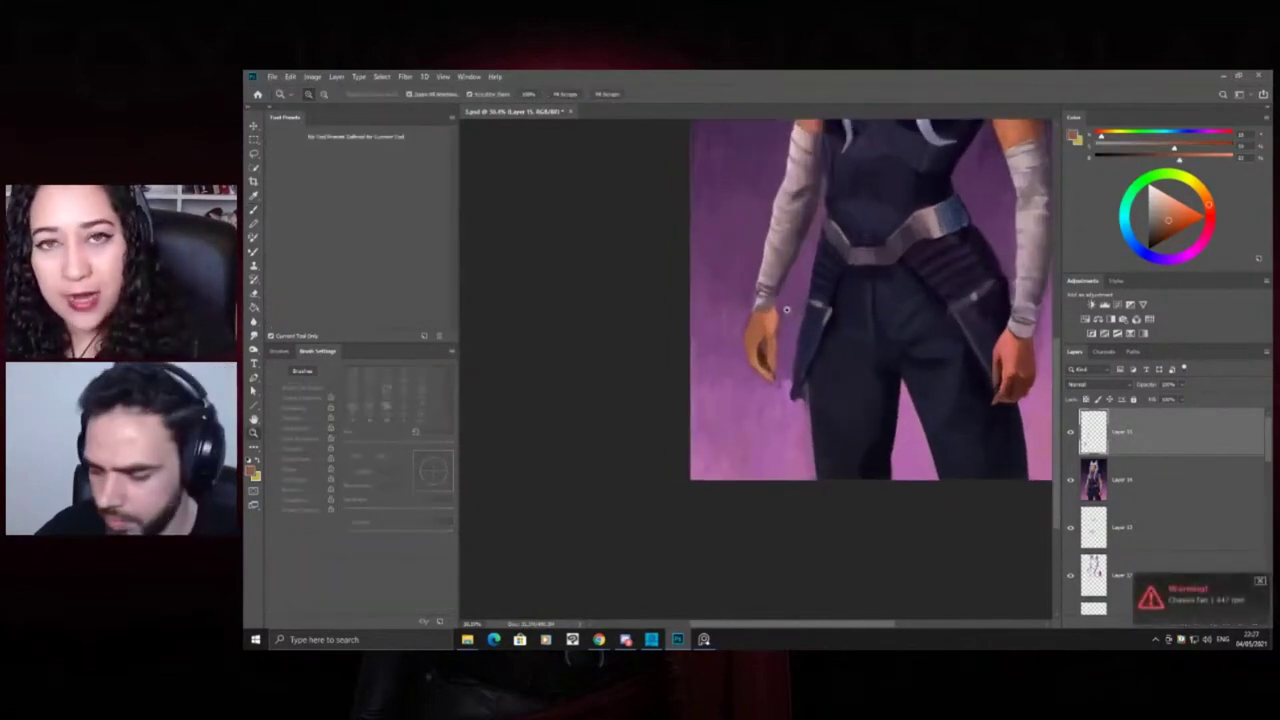
{"action": "key", "text": "b"}
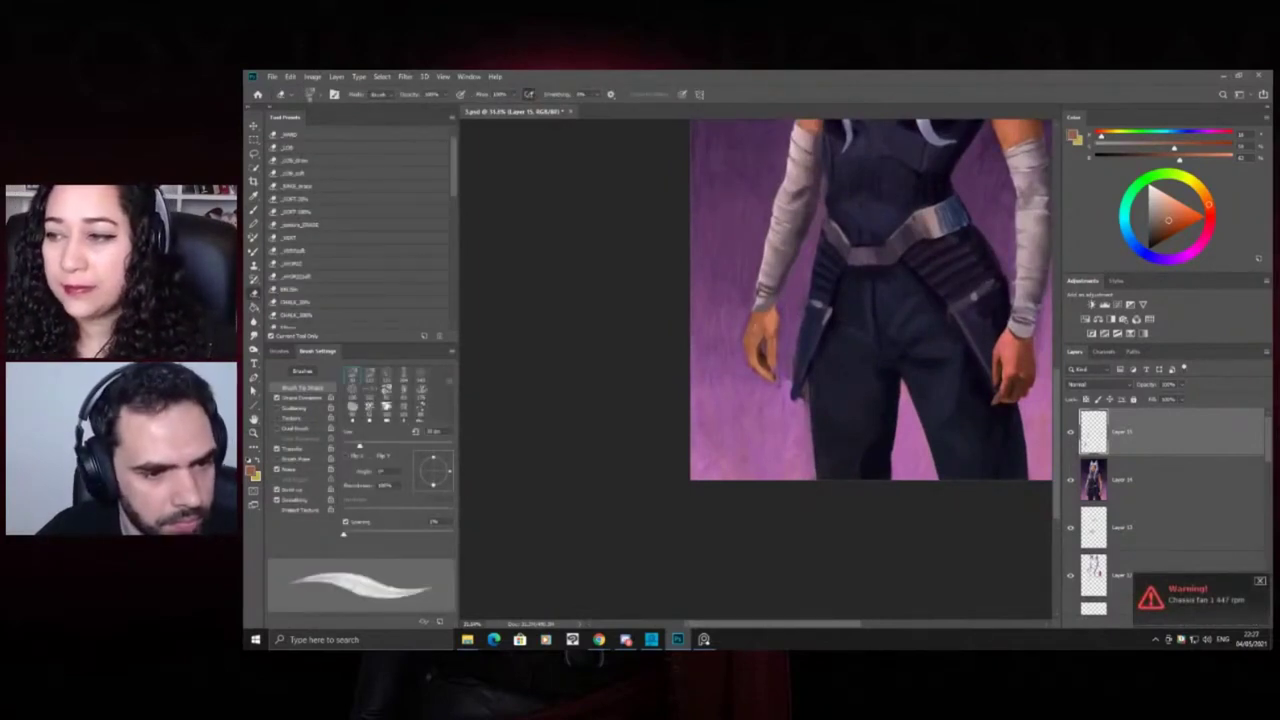
{"action": "key", "text": "ctrl+space"}
{"action": "left_click_drag", "start_coordinate": [770, 260], "coordinate": [779, 260]}
{"action": "key", "text": "b"}
{"action": "left_click", "coordinate": [760, 337], "text": "alt"}
{"action": "key", "text": "ctrl+space"}
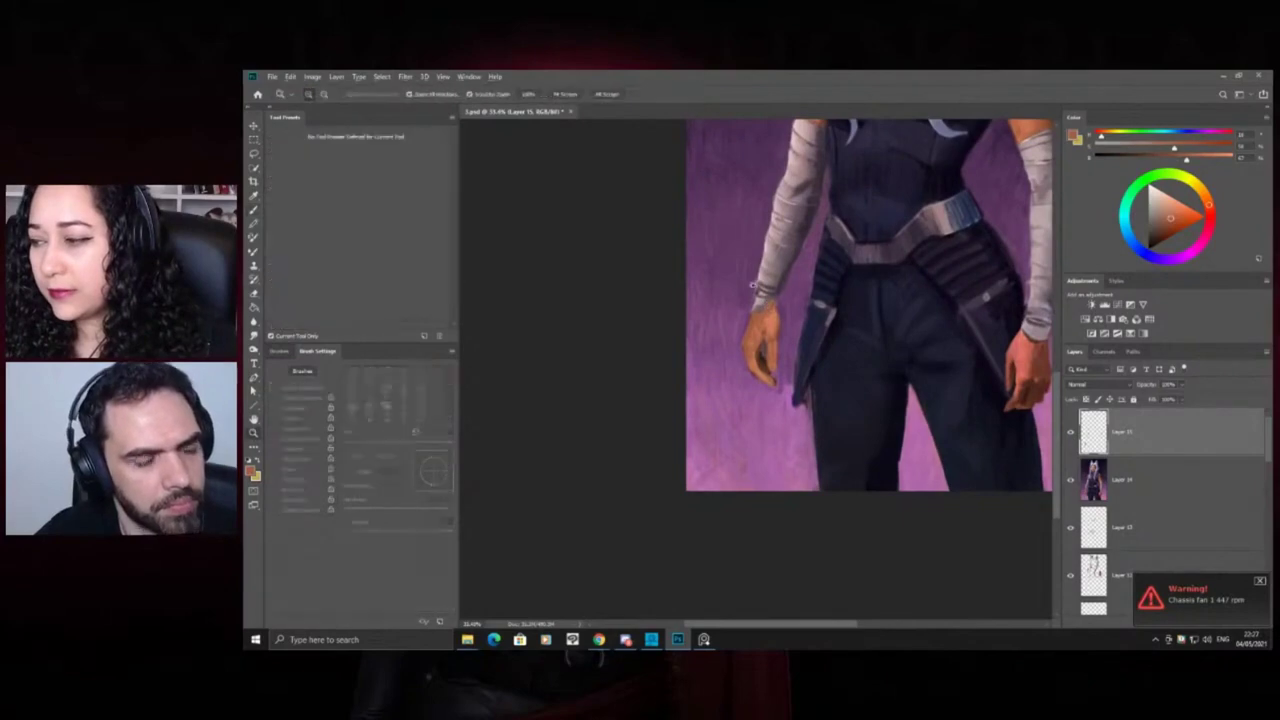
Paint a dark navy cuff over the wrist above the reworked hand, using blues sampled from the outfit
{"action": "left_click_drag", "start_coordinate": [767, 253], "coordinate": [740, 271]}
{"action": "left_click_drag", "start_coordinate": [799, 195], "coordinate": [825, 205]}
{"action": "left_click", "coordinate": [833, 239], "text": "alt"}
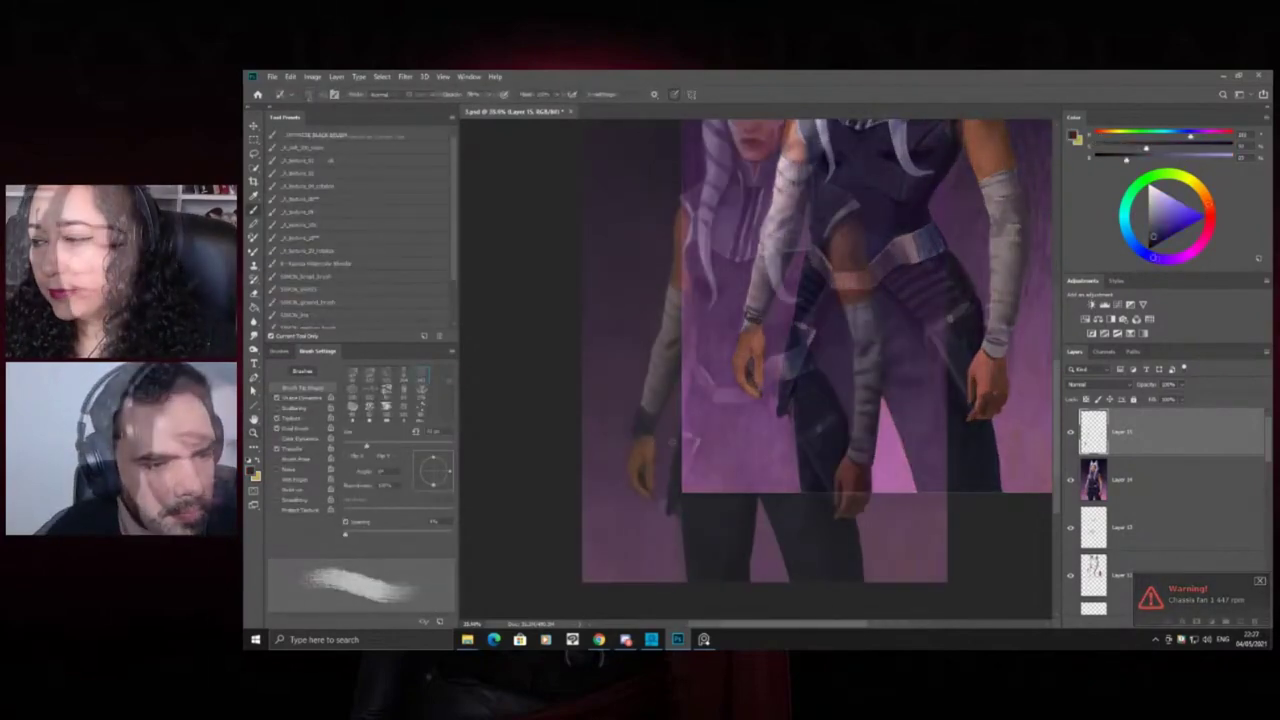
{"action": "key", "text": "ctrl+space"}
{"action": "mouse_move", "coordinate": [656, 390]}
{"action": "left_mouse_down"}
{"action": "mouse_move", "coordinate": [690, 395]}
{"action": "mouse_move", "coordinate": [679, 436]}
{"action": "left_mouse_up"}
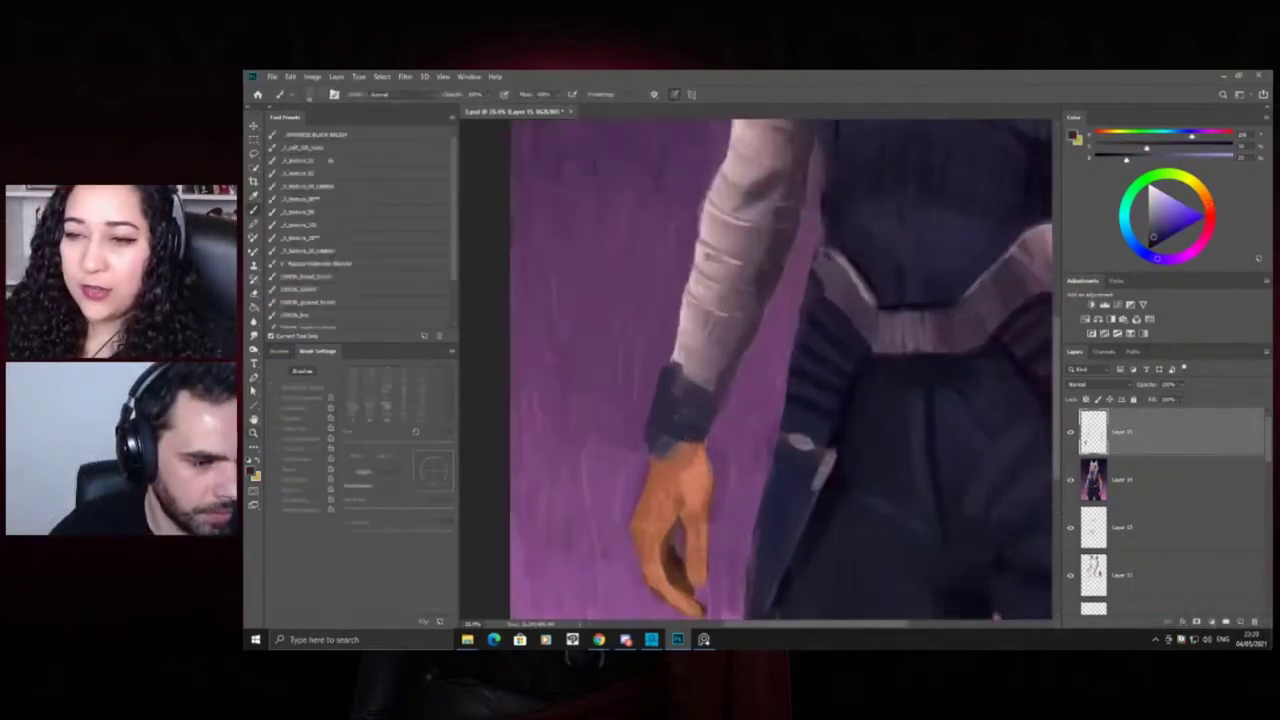
{"action": "left_click", "coordinate": [688, 430], "text": "alt"}
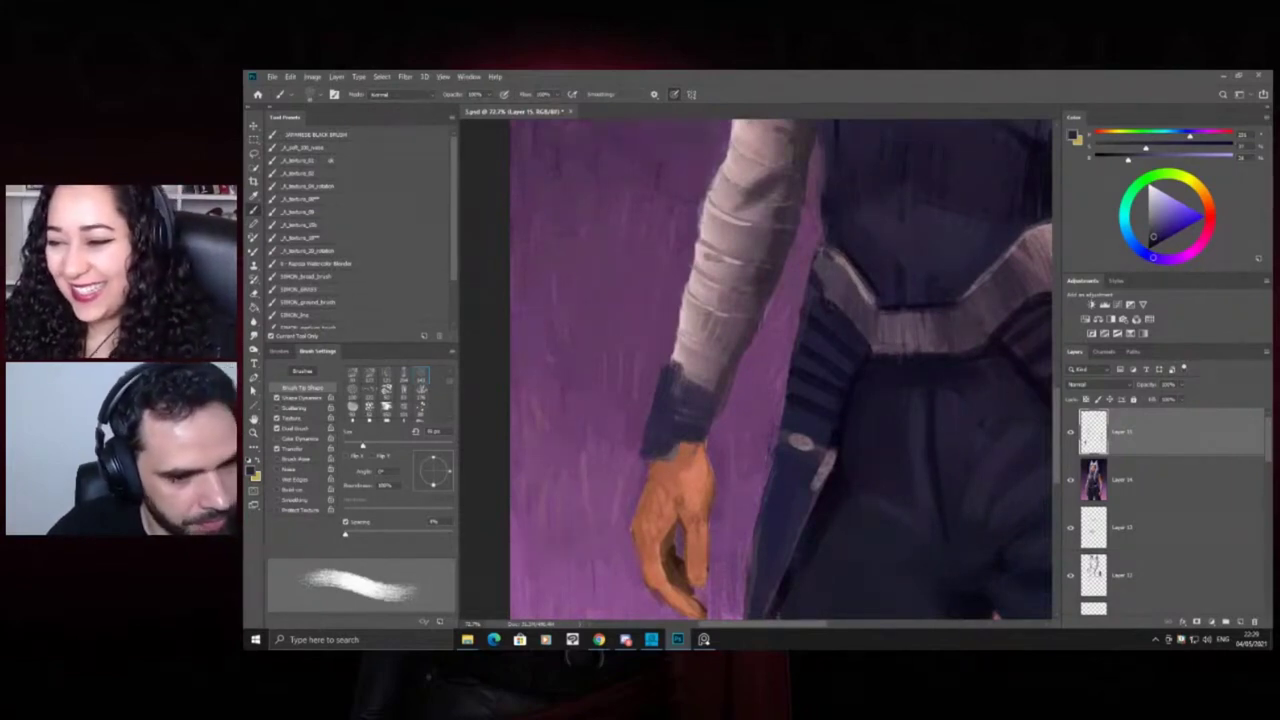
{"action": "left_click", "coordinate": [674, 366], "text": "alt"}
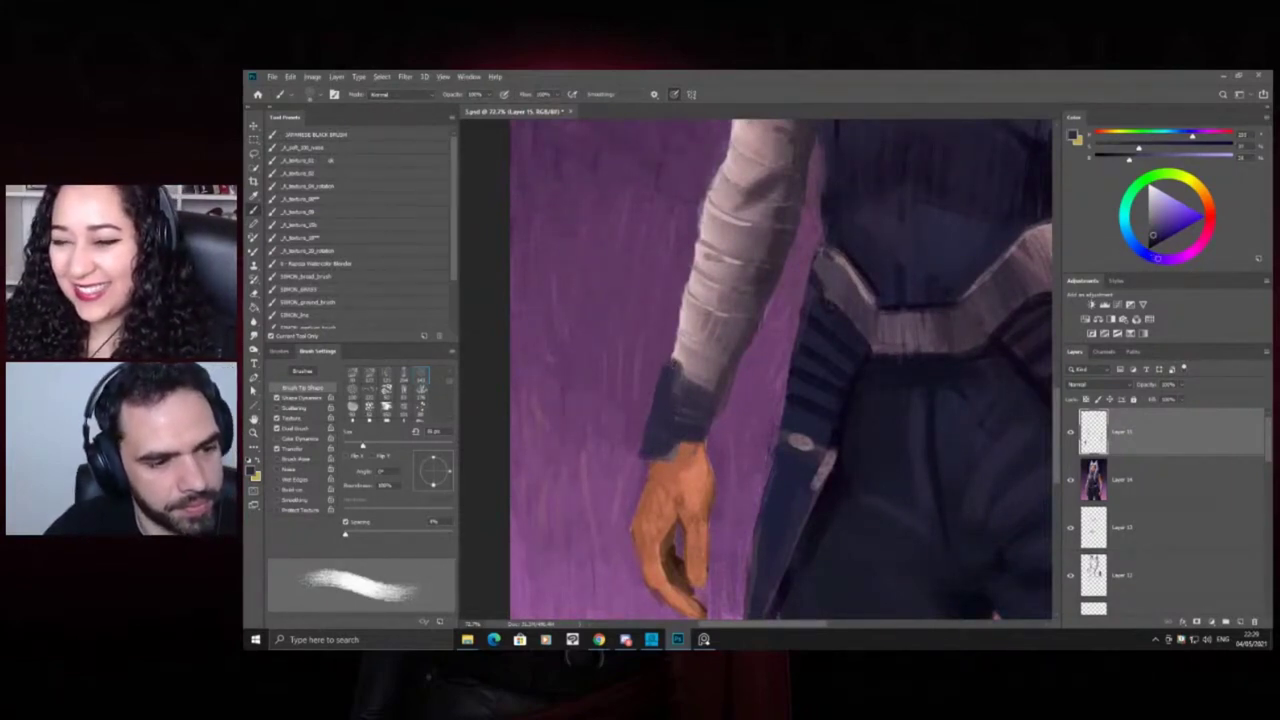
{"action": "key", "text": "ctrl+space"}
{"action": "mouse_move", "coordinate": [689, 320]}
{"action": "left_mouse_down"}
{"action": "mouse_move", "coordinate": [626, 323]}
{"action": "mouse_move", "coordinate": [624, 334]}
{"action": "mouse_move", "coordinate": [728, 348]}
{"action": "left_mouse_up"}
{"action": "left_click", "coordinate": [740, 380], "text": "alt"}
{"action": "scroll", "coordinate": [690, 365], "scroll_direction": "up", "scroll_amount": 3}
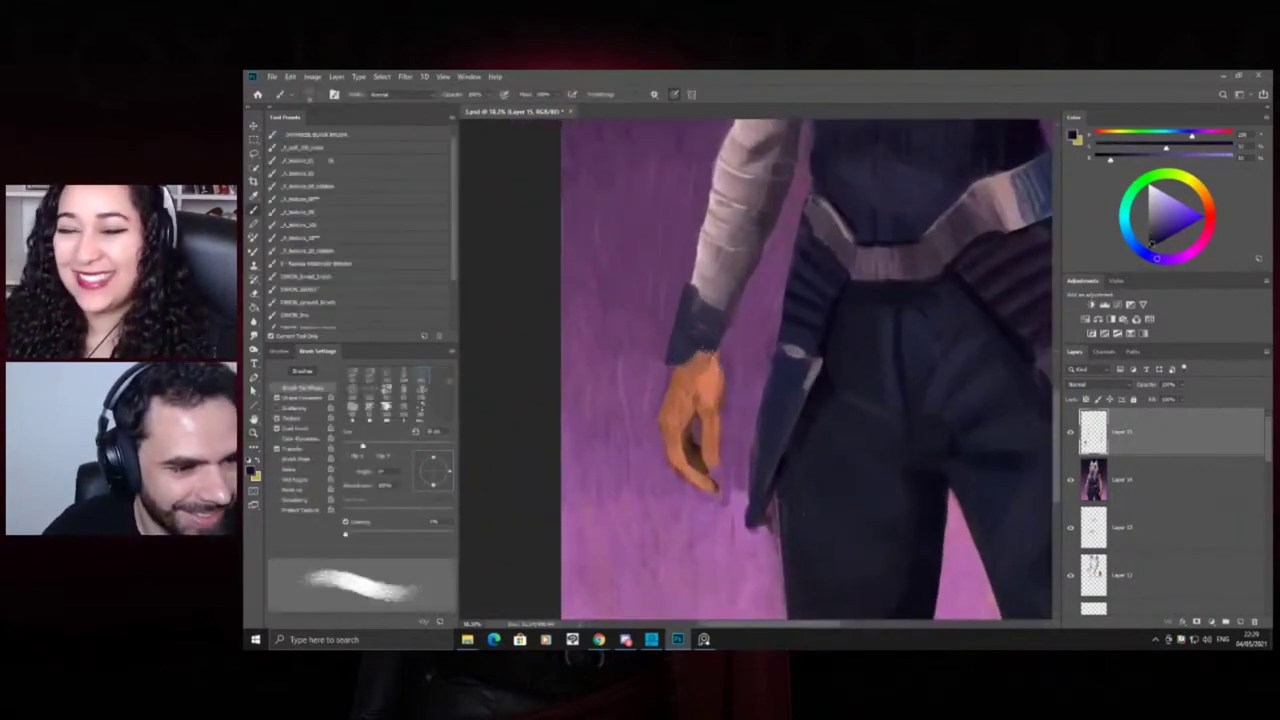
{"action": "left_click_drag", "start_coordinate": [713, 368], "coordinate": [703, 365]}
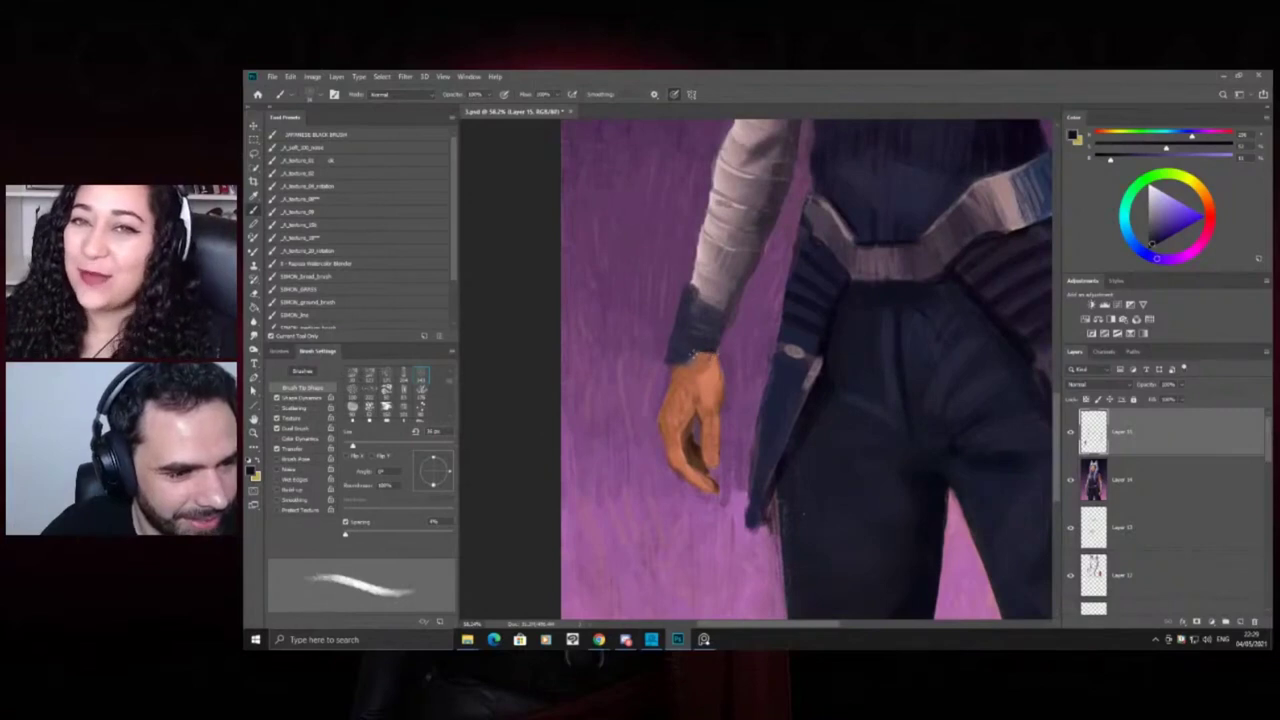
{"action": "key", "text": "ctrl+z"}
{"action": "left_click_drag", "start_coordinate": [696, 360], "coordinate": [693, 373]}
{"action": "key", "text": "ctrl+z"}
Touch up the skin where the hand meets the navy cuff with a sampled orange skin tone
{"action": "left_click", "coordinate": [694, 369], "text": "alt"}
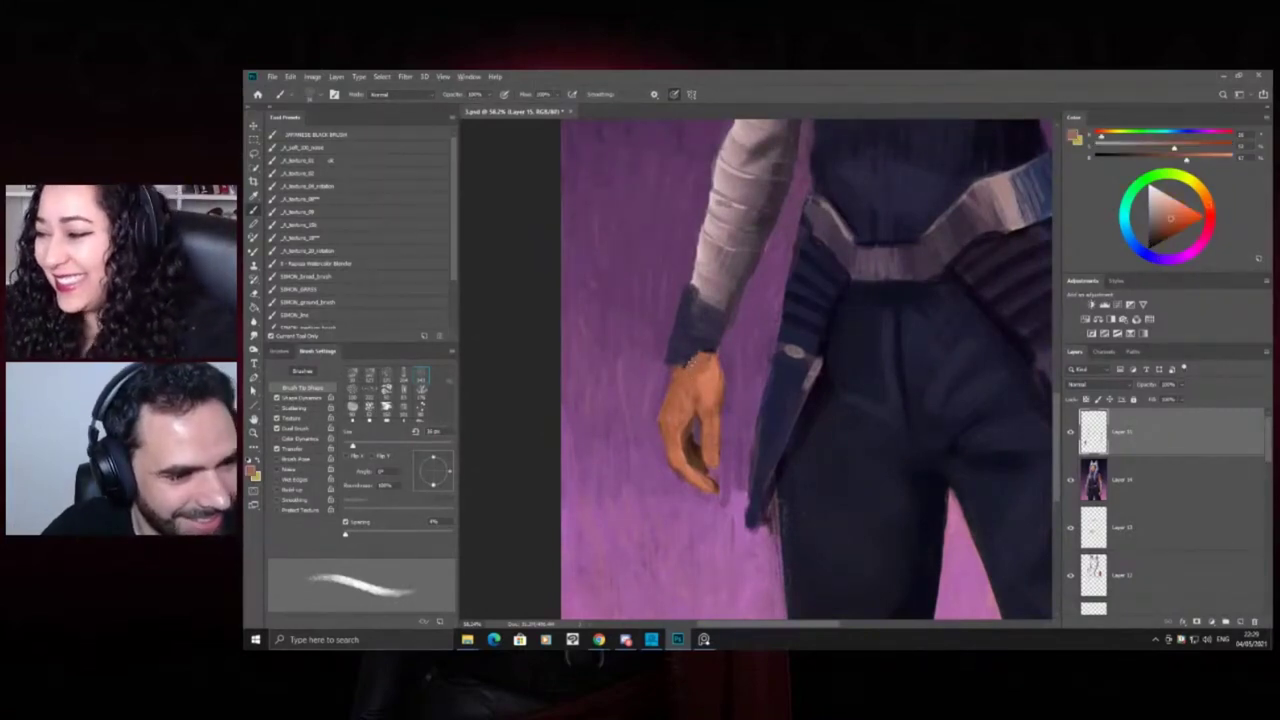
{"action": "left_click_drag", "start_coordinate": [690, 344], "coordinate": [631, 413]}
{"action": "left_click_drag", "start_coordinate": [775, 235], "coordinate": [892, 402]}
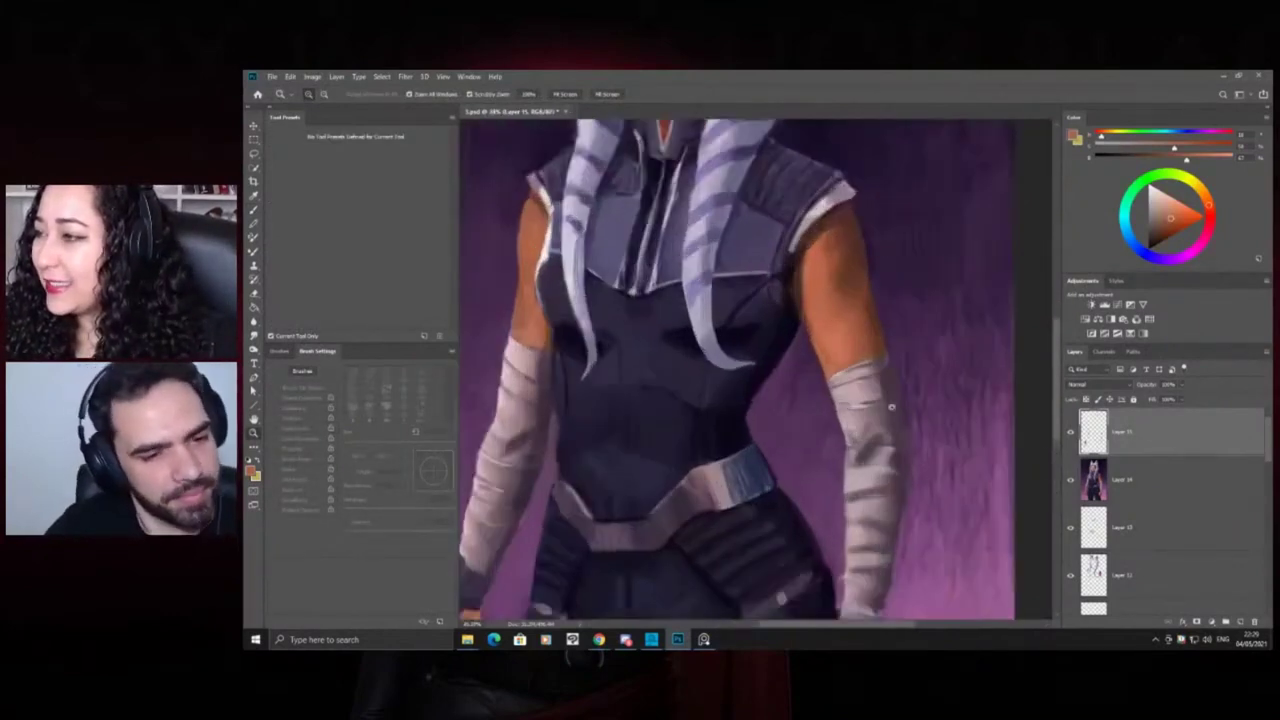
Sample the light grey arm-wrap colour and switch to the splatter-shaped brush preset for detailing the bandages
{"action": "key", "text": "b"}
{"action": "left_click", "coordinate": [861, 421], "text": "alt"}
{"action": "right_click", "coordinate": [764, 318]}
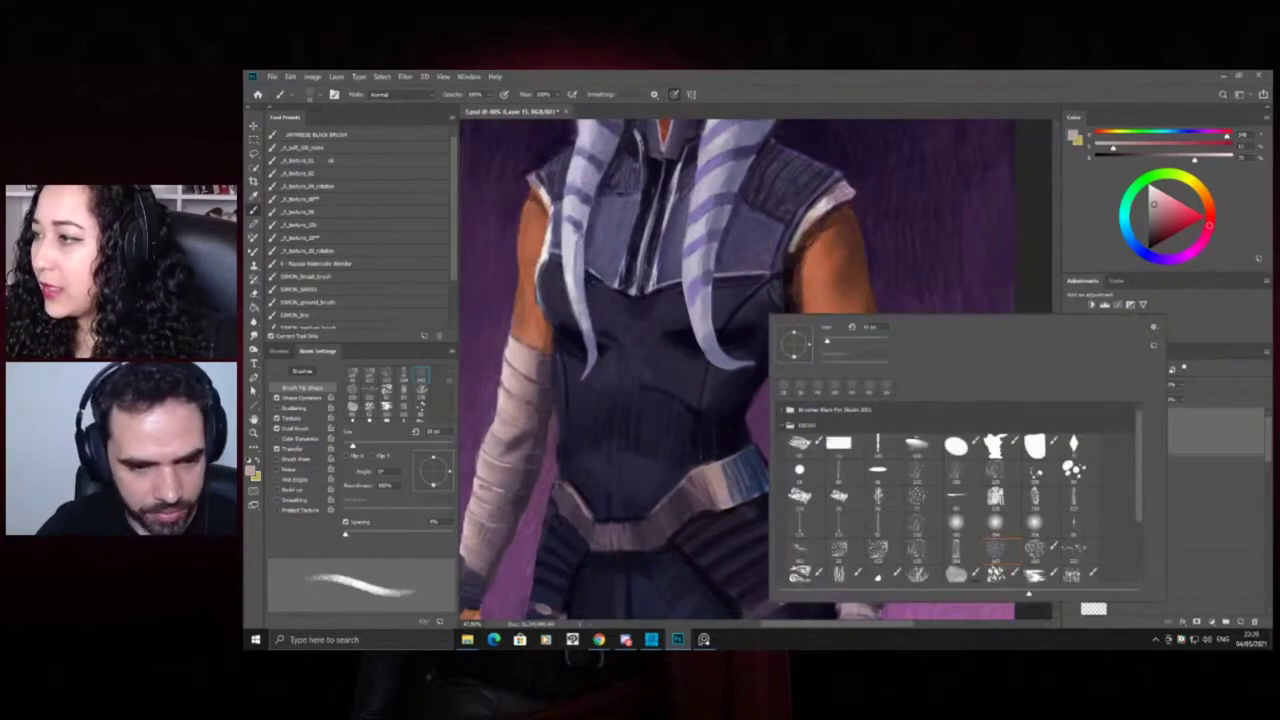
{"action": "left_click", "coordinate": [1074, 469]}
{"action": "mouse_move", "coordinate": [622, 314]}
{"action": "left_mouse_down"}
{"action": "mouse_move", "coordinate": [616, 350]}
{"action": "mouse_move", "coordinate": [690, 304]}
{"action": "left_mouse_up"}
{"action": "key", "text": "ctrl+z"}
{"action": "key", "text": "z"}
{"action": "mouse_move", "coordinate": [747, 340]}
{"action": "left_mouse_down"}
{"action": "mouse_move", "coordinate": [676, 338]}
{"action": "mouse_move", "coordinate": [706, 363]}
{"action": "mouse_move", "coordinate": [640, 371]}
{"action": "left_mouse_up"}
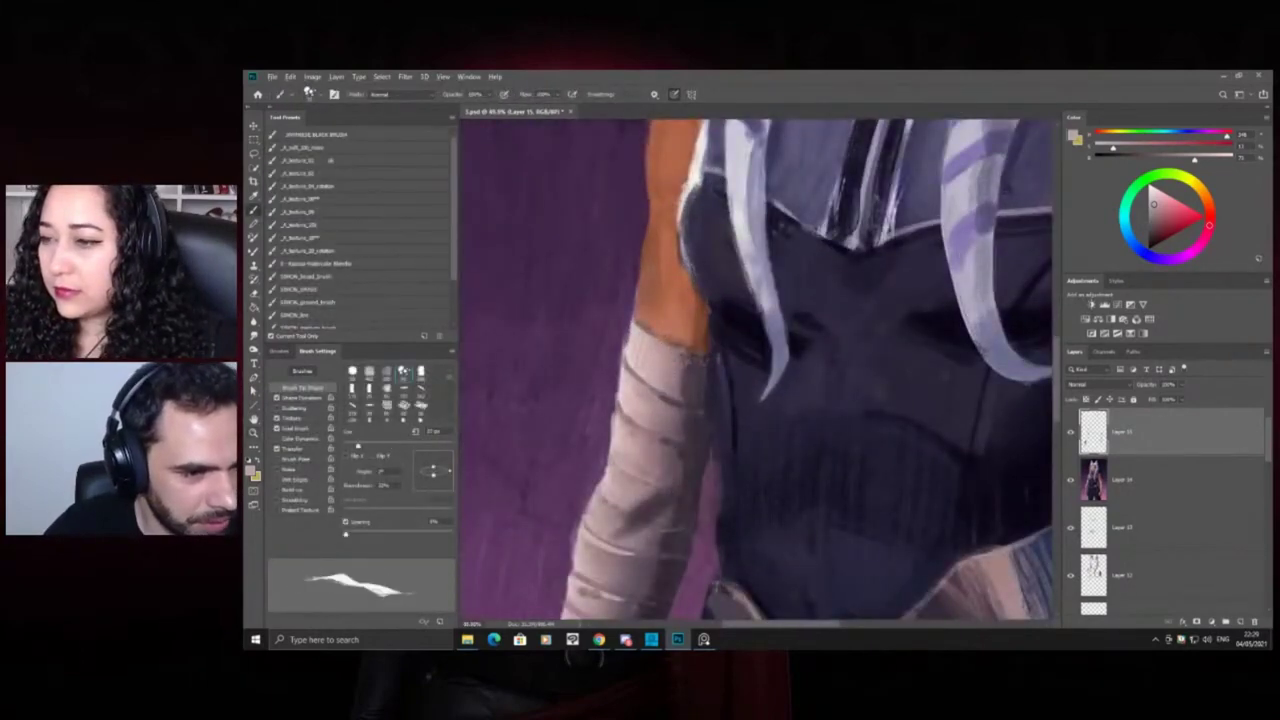
Paint fine light fold highlights across the upper bands of the cuffed arm's wrap with sampled pale pink tones
{"action": "left_click_drag", "start_coordinate": [660, 374], "coordinate": [675, 374]}
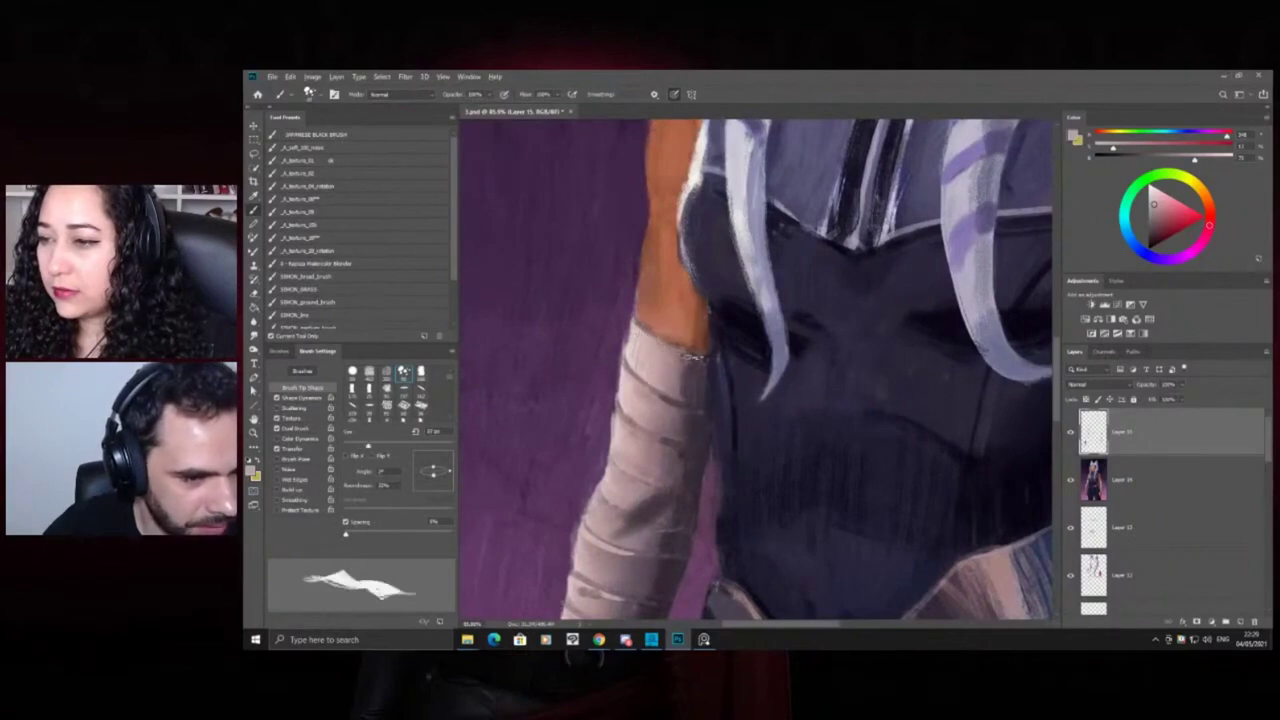
{"action": "left_click", "coordinate": [638, 356], "text": "alt"}
{"action": "left_click_drag", "start_coordinate": [690, 413], "coordinate": [654, 399]}
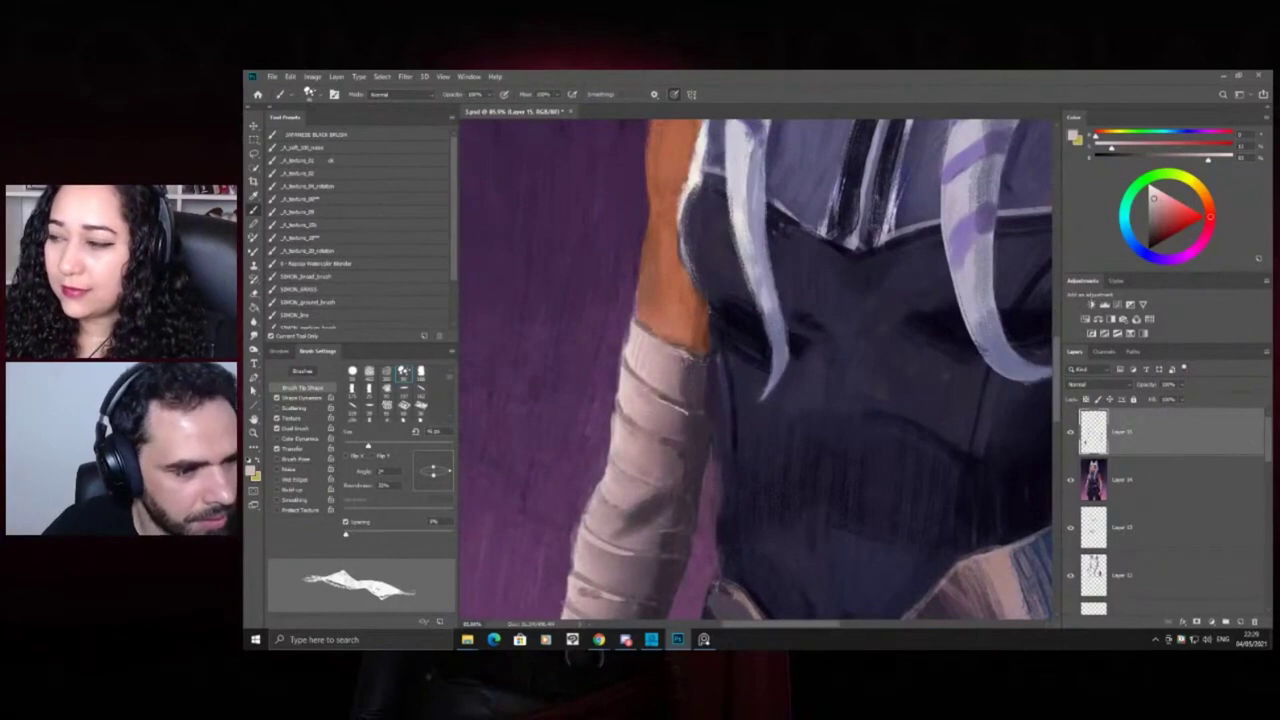
{"action": "left_click", "coordinate": [655, 364], "text": "alt"}
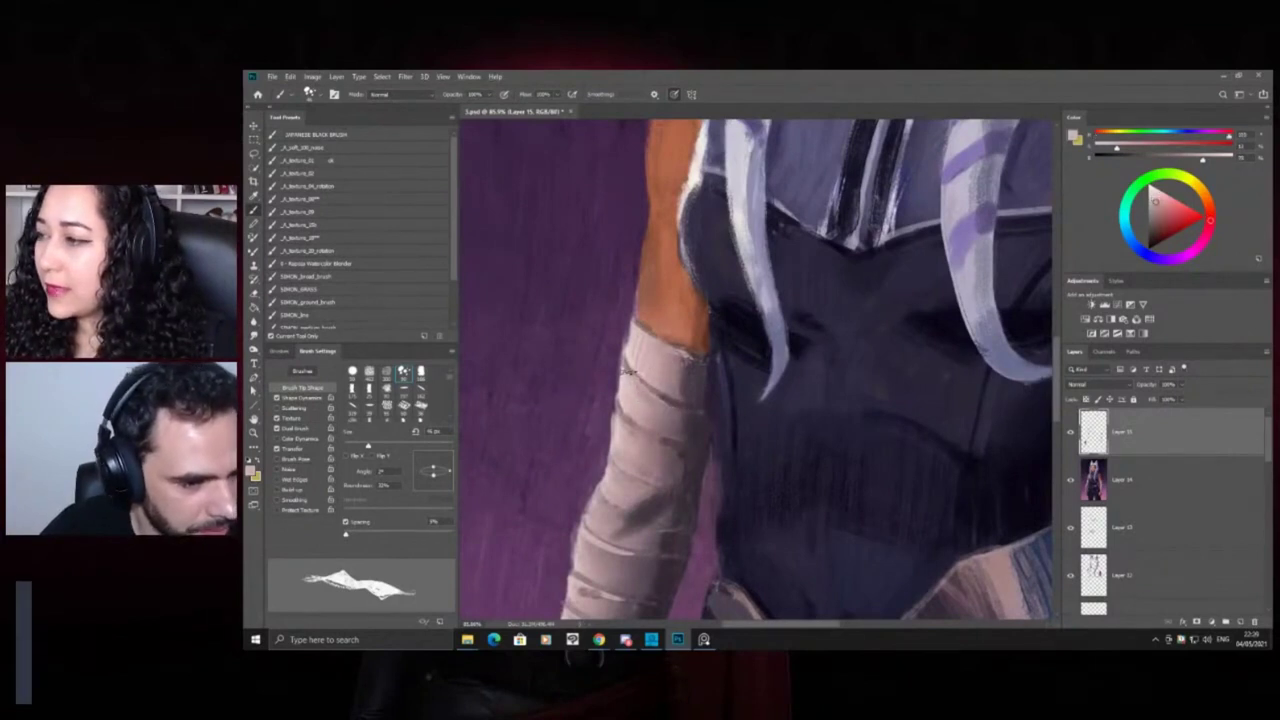
{"action": "left_click", "coordinate": [650, 335], "text": "alt"}
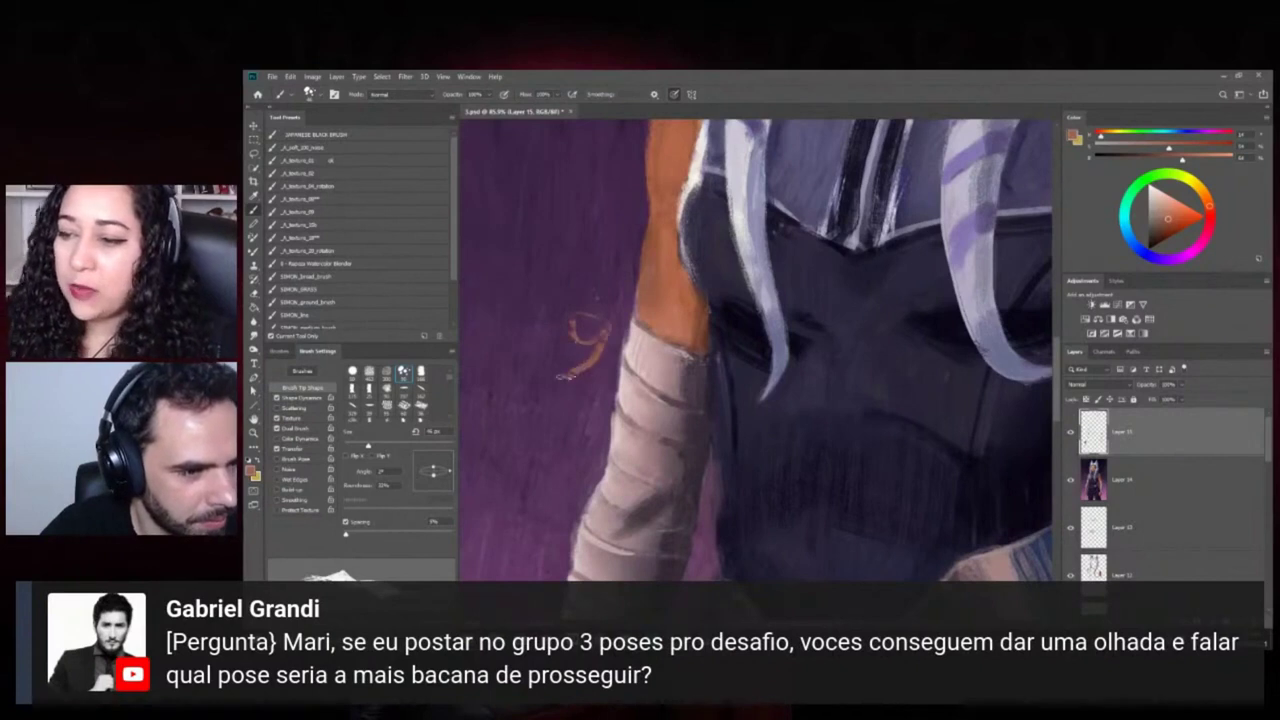
{"action": "left_click", "coordinate": [634, 362], "text": "alt"}
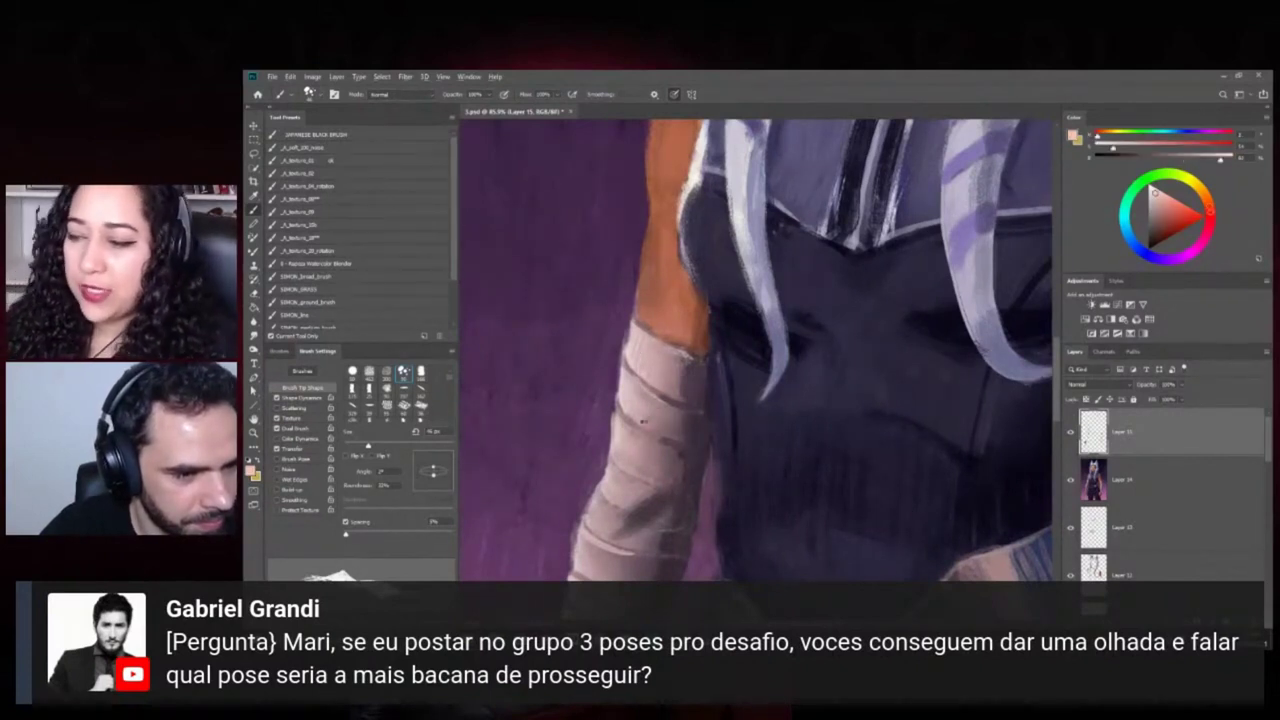
{"action": "mouse_move", "coordinate": [643, 392]}
{"action": "left_mouse_down"}
{"action": "mouse_move", "coordinate": [597, 415]}
{"action": "mouse_move", "coordinate": [664, 446]}
{"action": "left_mouse_up"}
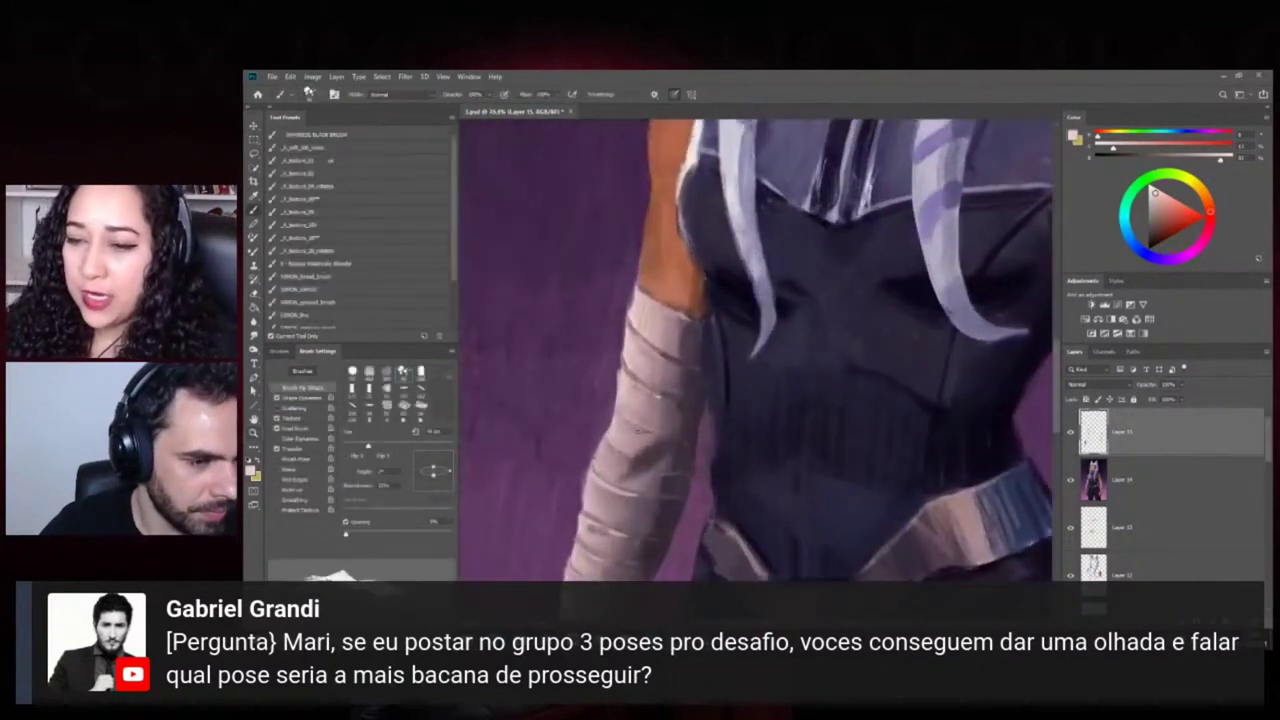
Model the bandage folds around the elbow with sampled dark purple and mid mauve-grey wrap tones
{"action": "left_click", "coordinate": [635, 361], "text": "alt"}
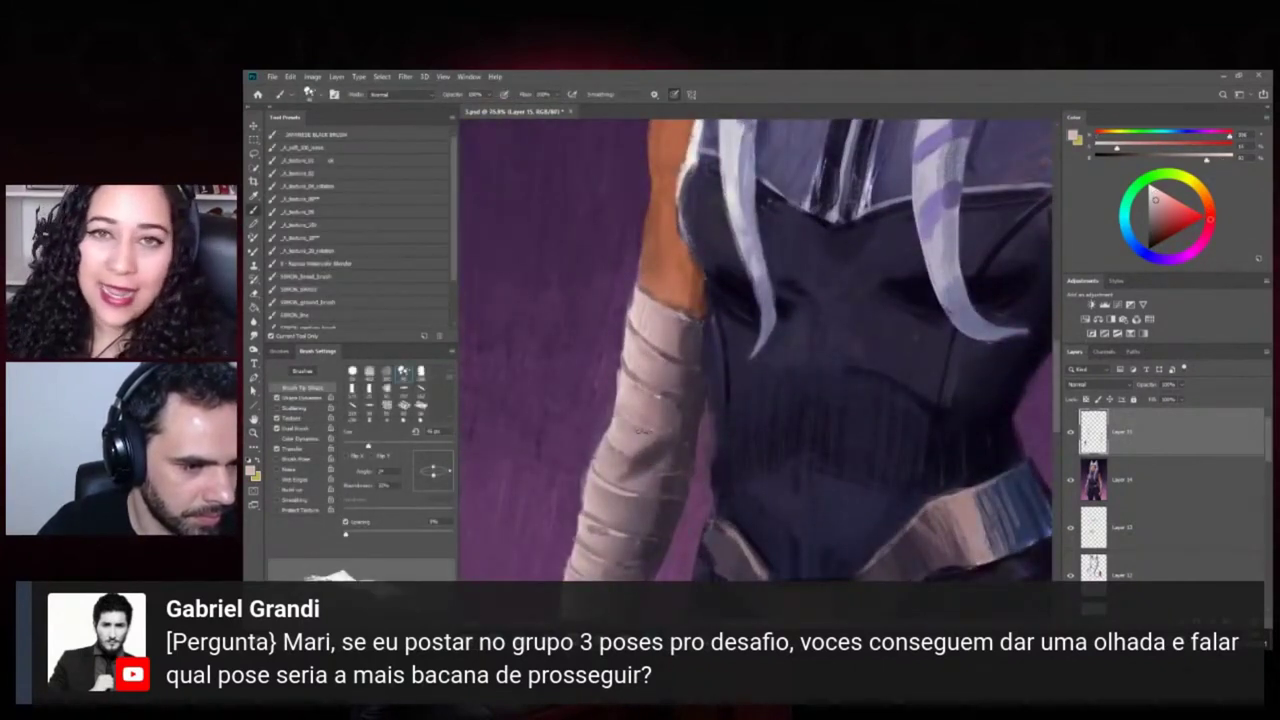
{"action": "left_click", "coordinate": [655, 440], "text": "alt"}
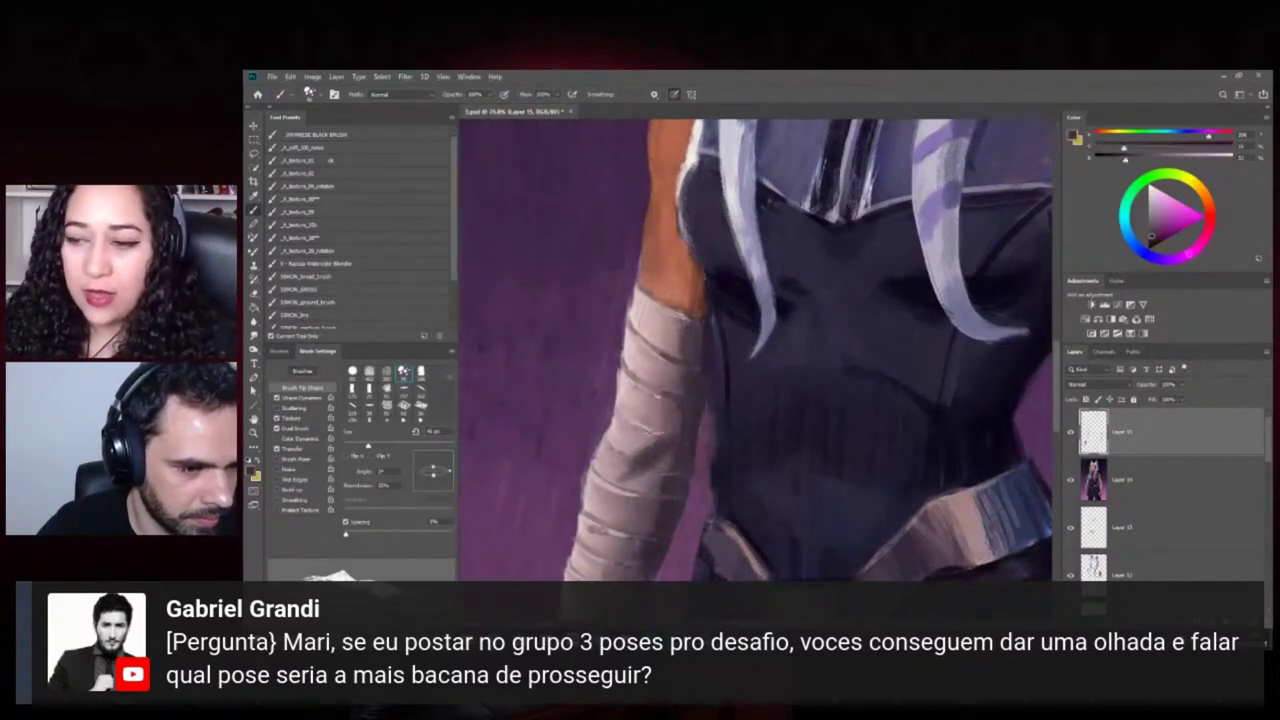
{"action": "left_click", "coordinate": [643, 409], "text": "alt"}
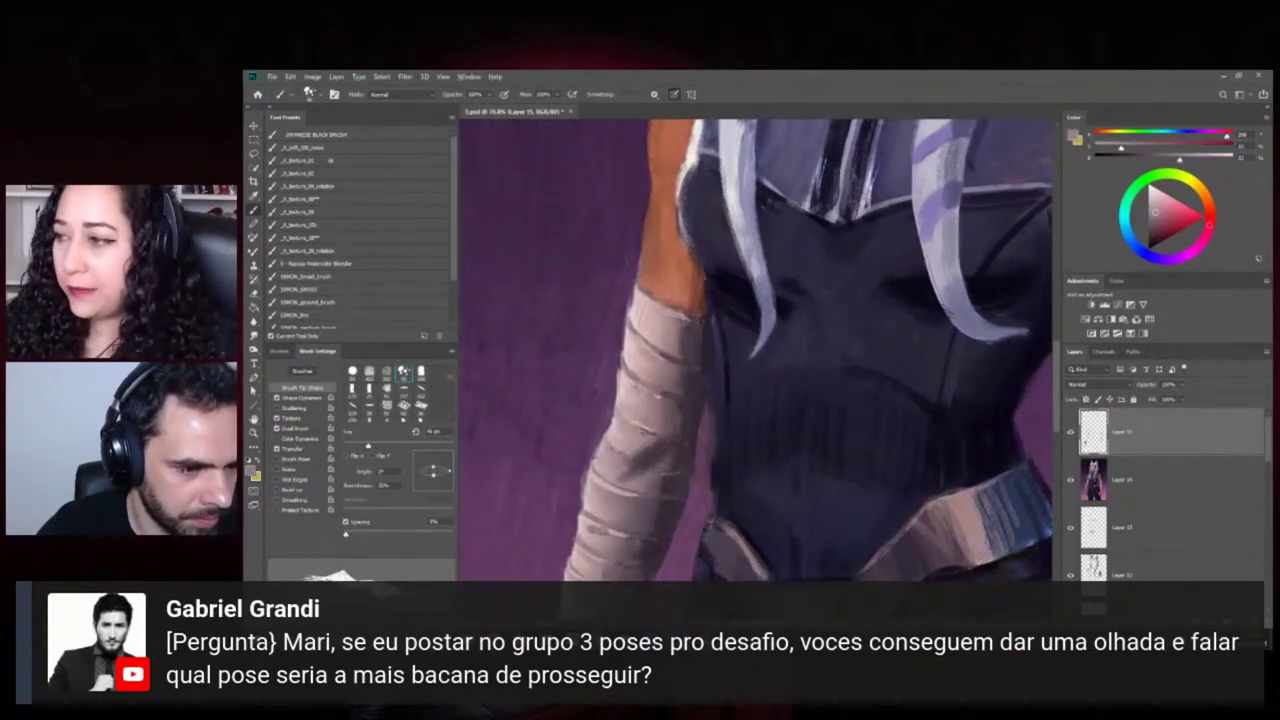
{"action": "left_click", "coordinate": [620, 372], "text": "alt"}
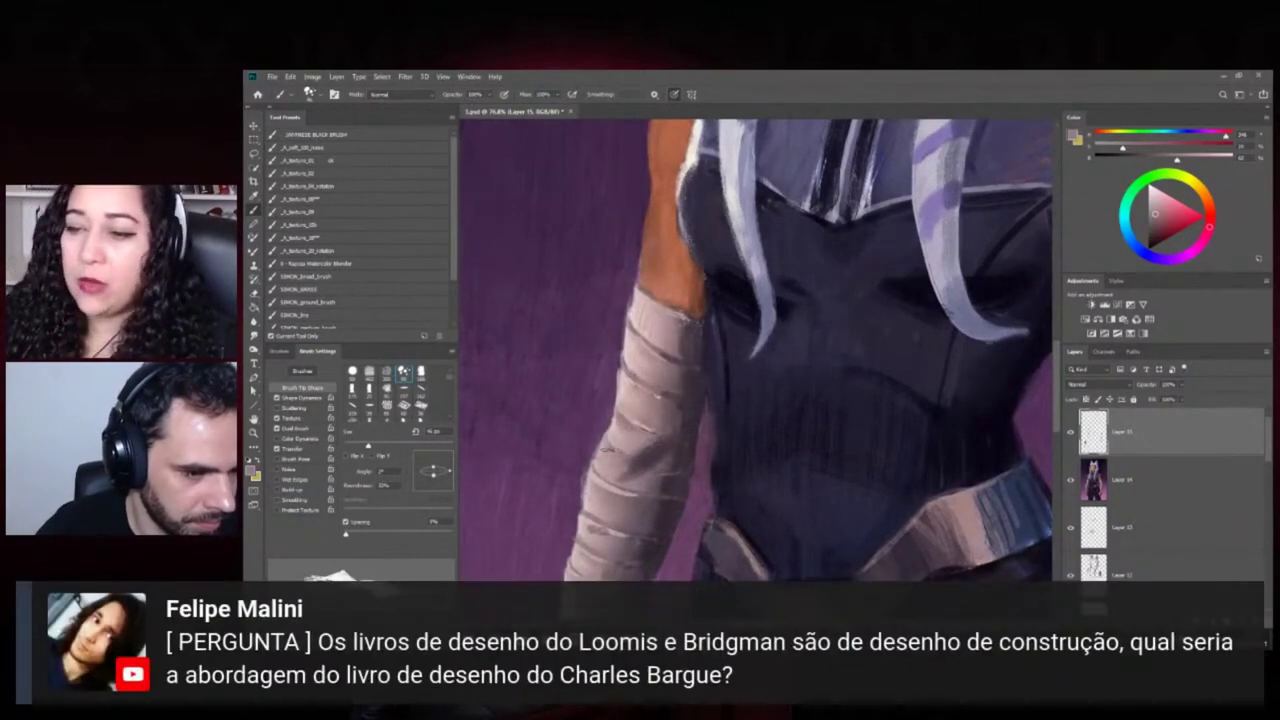
Add thin shadow creases and soft mid-tone strokes to the wrap just below the elbow using sampled bandage colours
{"action": "key", "text": "ctrl+space"}
{"action": "mouse_move", "coordinate": [676, 392]}
{"action": "left_mouse_down"}
{"action": "mouse_move", "coordinate": [609, 430]}
{"action": "mouse_move", "coordinate": [700, 450]}
{"action": "left_mouse_up"}
{"action": "left_click", "coordinate": [684, 457], "text": "alt"}
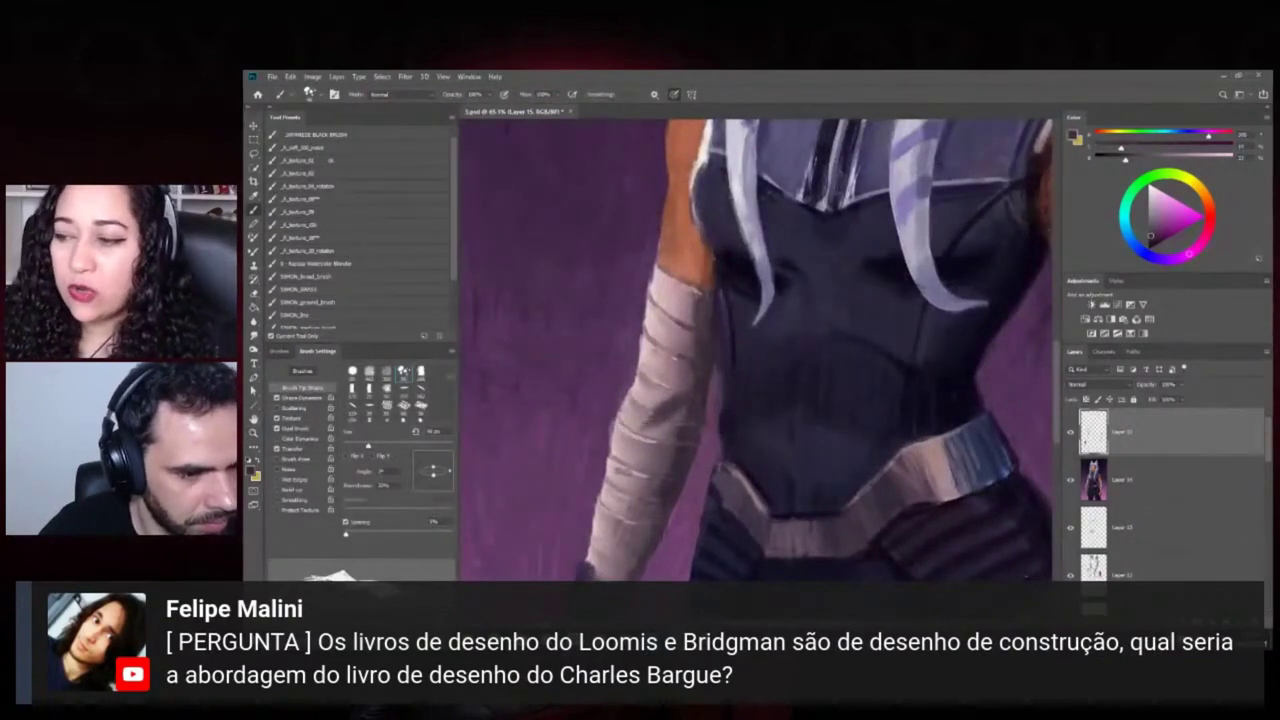
{"action": "left_click", "coordinate": [684, 386], "text": "alt"}
{"action": "left_click_drag", "start_coordinate": [618, 420], "coordinate": [640, 432]}
{"action": "left_click", "coordinate": [661, 341], "text": "alt"}
{"action": "left_click", "coordinate": [655, 370], "text": "alt"}
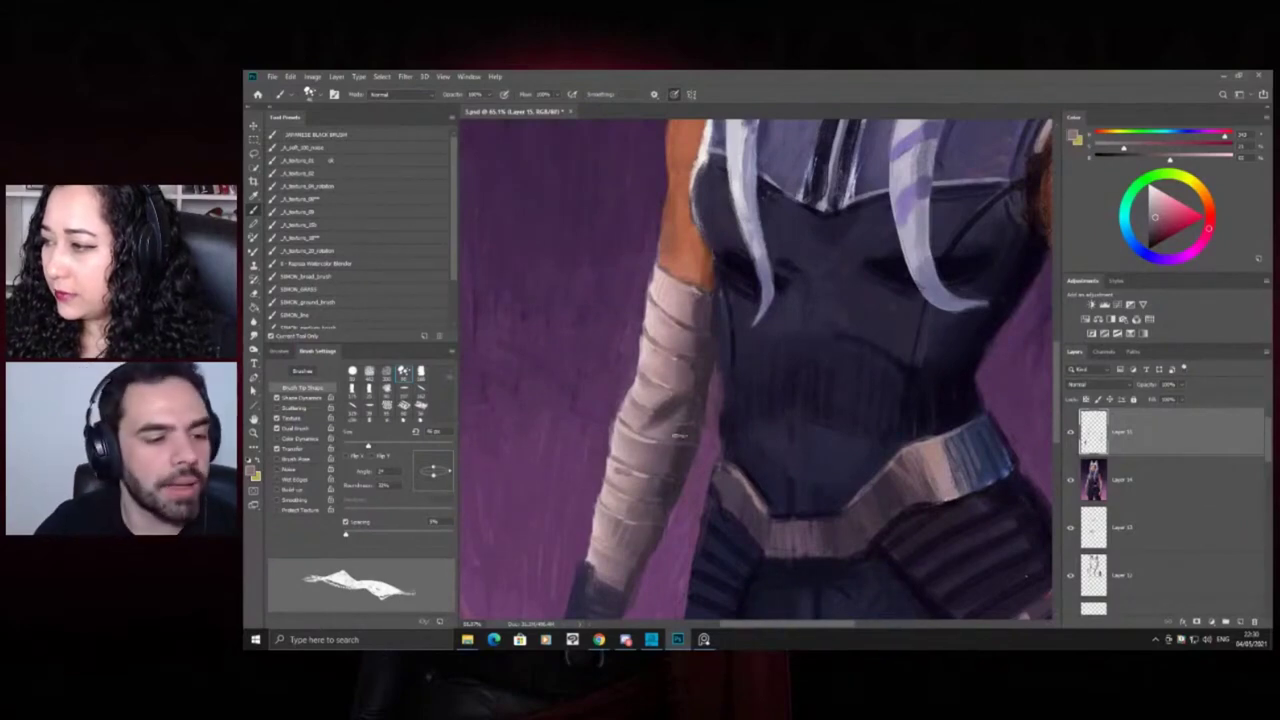
Paint dark purple-grey creases between the bands on the lower forearm wrap
{"action": "key", "text": "z"}
{"action": "mouse_move", "coordinate": [612, 468]}
{"action": "left_mouse_down"}
{"action": "mouse_move", "coordinate": [575, 476]}
{"action": "mouse_move", "coordinate": [613, 473]}
{"action": "mouse_move", "coordinate": [607, 463]}
{"action": "left_mouse_up"}
{"action": "mouse_move", "coordinate": [570, 399]}
{"action": "left_mouse_down"}
{"action": "mouse_move", "coordinate": [549, 389]}
{"action": "mouse_move", "coordinate": [606, 385]}
{"action": "left_mouse_up"}
{"action": "key", "text": "b"}
{"action": "key", "text": "z"}
{"action": "mouse_move", "coordinate": [598, 467]}
{"action": "left_mouse_down"}
{"action": "mouse_move", "coordinate": [622, 465]}
{"action": "mouse_move", "coordinate": [610, 472]}
{"action": "left_mouse_up"}
{"action": "key", "text": "b"}
{"action": "left_click", "coordinate": [645, 465], "text": "alt"}
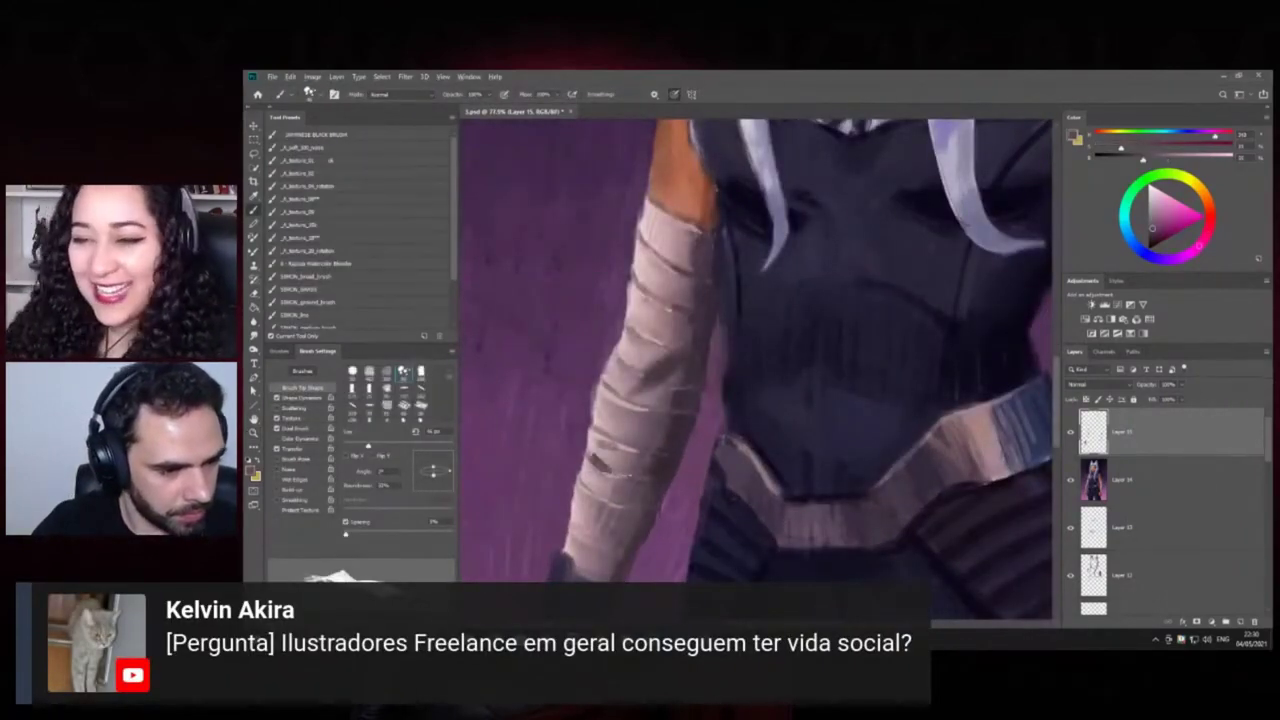
Blend the lower forearm creases with sampled mauve-grey wrap tones, and darken the paint colour for more shading
{"action": "left_click", "coordinate": [604, 434], "text": "alt"}
{"action": "left_click", "coordinate": [604, 427], "text": "alt"}
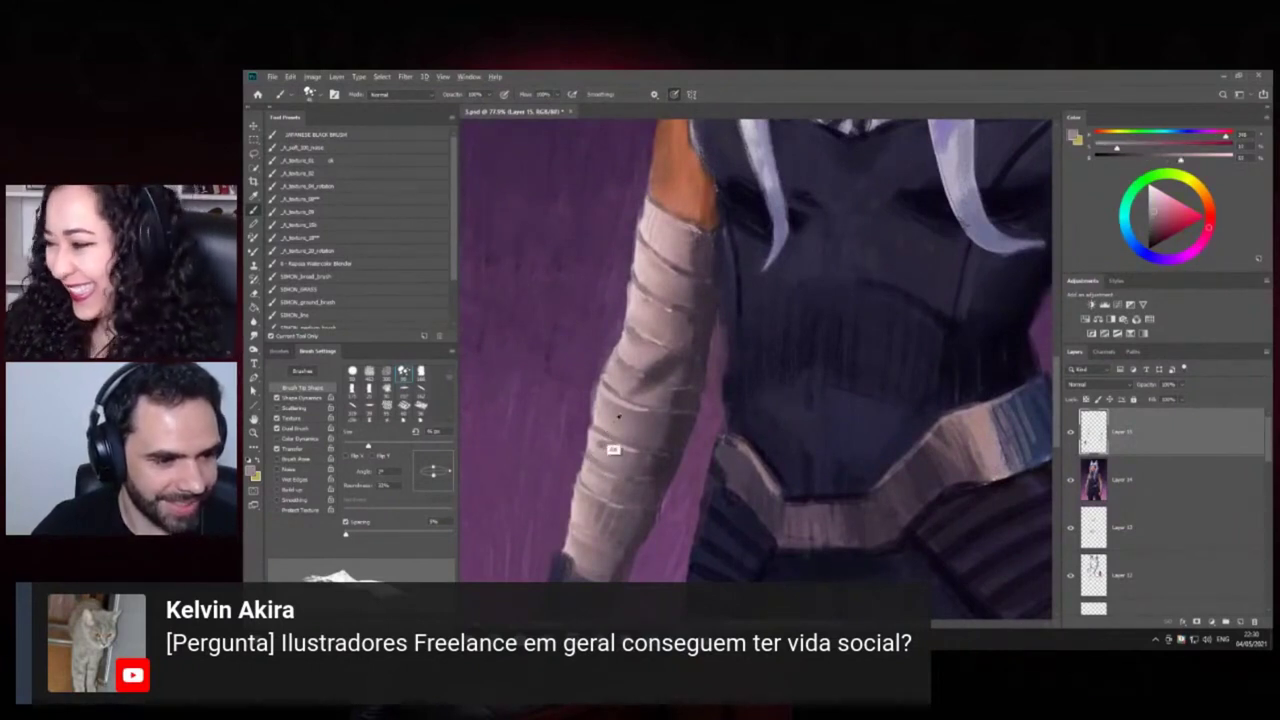
{"action": "left_click", "coordinate": [598, 454], "text": "alt"}
{"action": "left_click_drag", "start_coordinate": [600, 476], "coordinate": [618, 479]}
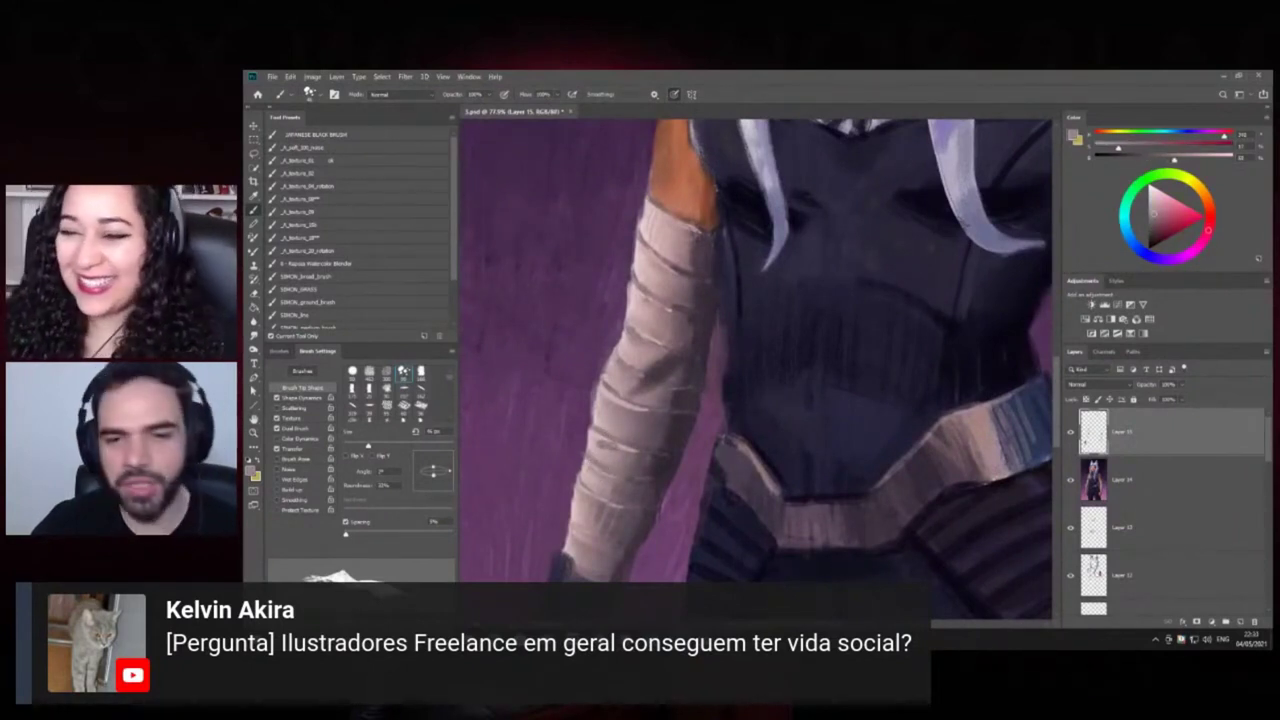
{"action": "left_click_drag", "start_coordinate": [1173, 160], "coordinate": [1162, 160]}
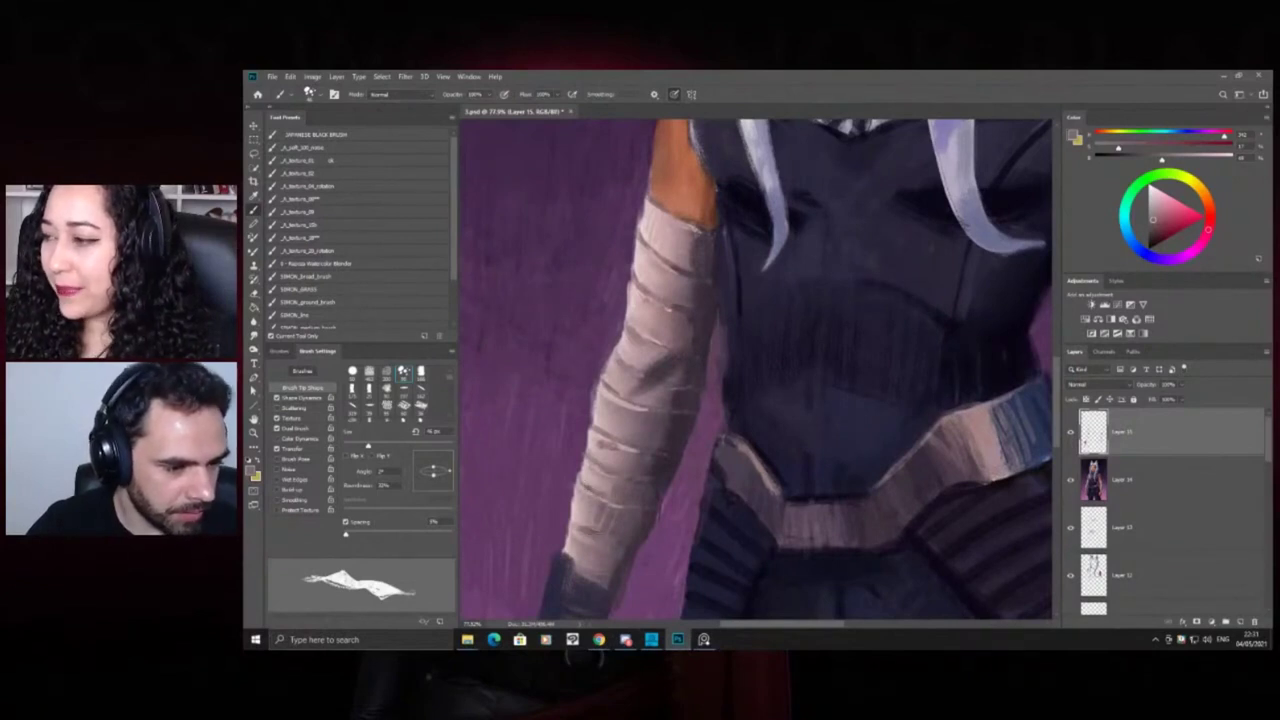
Rework the fold shading near the elbow on the other forearm's wrap with a dark mauve-grey
{"action": "key", "text": "z"}
{"action": "left_click_drag", "start_coordinate": [638, 446], "coordinate": [559, 440]}
{"action": "left_click", "coordinate": [806, 420]}
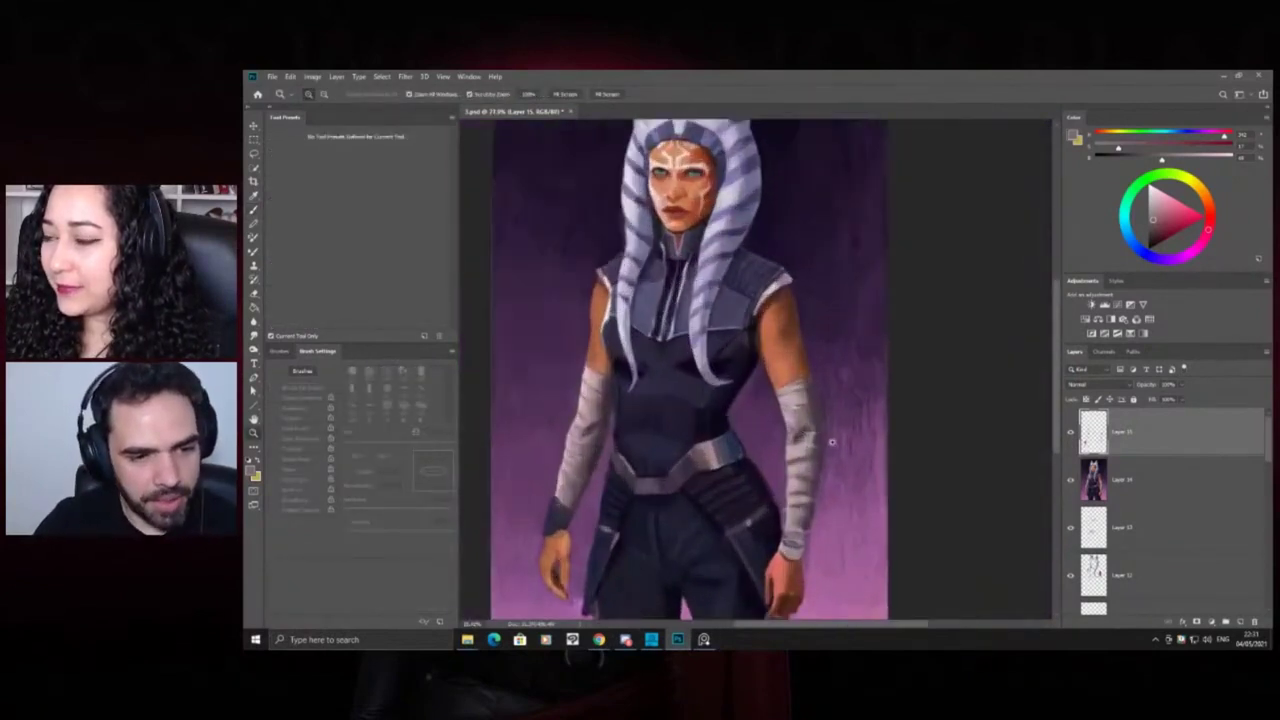
{"action": "left_click", "coordinate": [772, 409]}
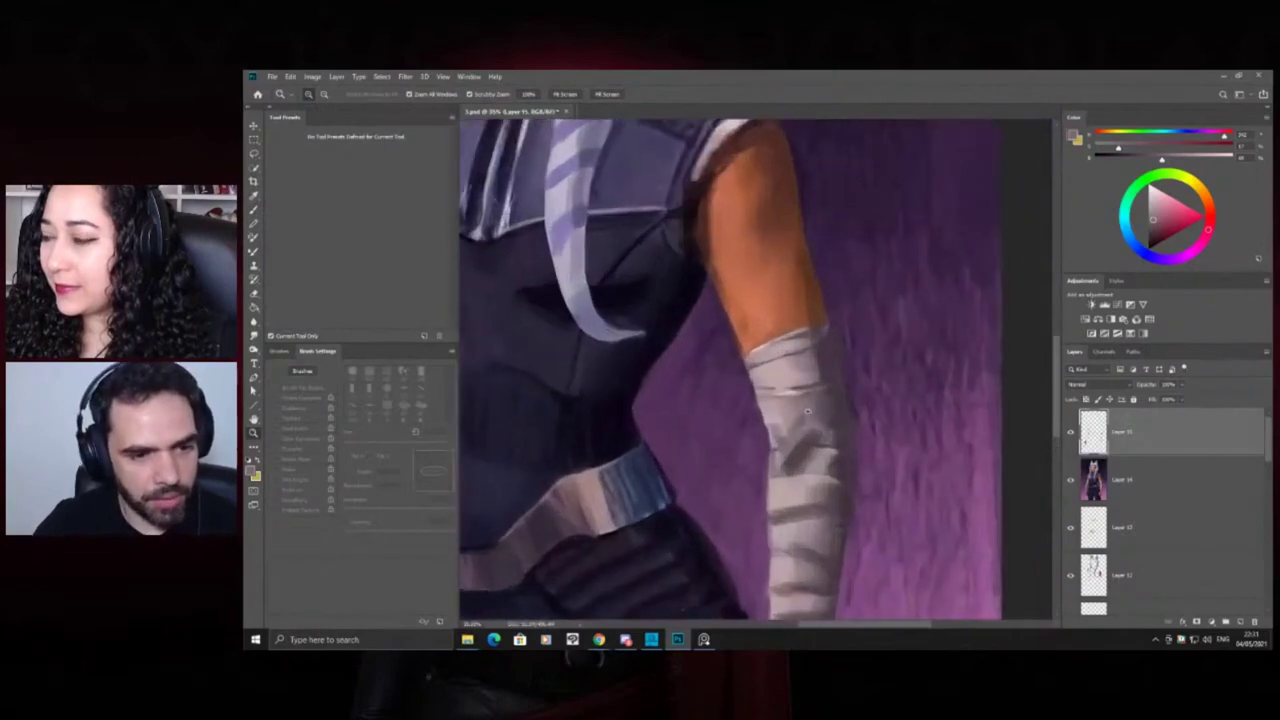
{"action": "left_click", "coordinate": [785, 410]}
{"action": "key", "text": "b"}
{"action": "key", "text": "z"}
{"action": "mouse_move", "coordinate": [812, 385]}
{"action": "left_mouse_down"}
{"action": "mouse_move", "coordinate": [766, 394]}
{"action": "mouse_move", "coordinate": [780, 397]}
{"action": "left_mouse_up"}
{"action": "left_click", "coordinate": [789, 418], "text": "alt"}
{"action": "left_click", "coordinate": [789, 418], "text": "alt"}
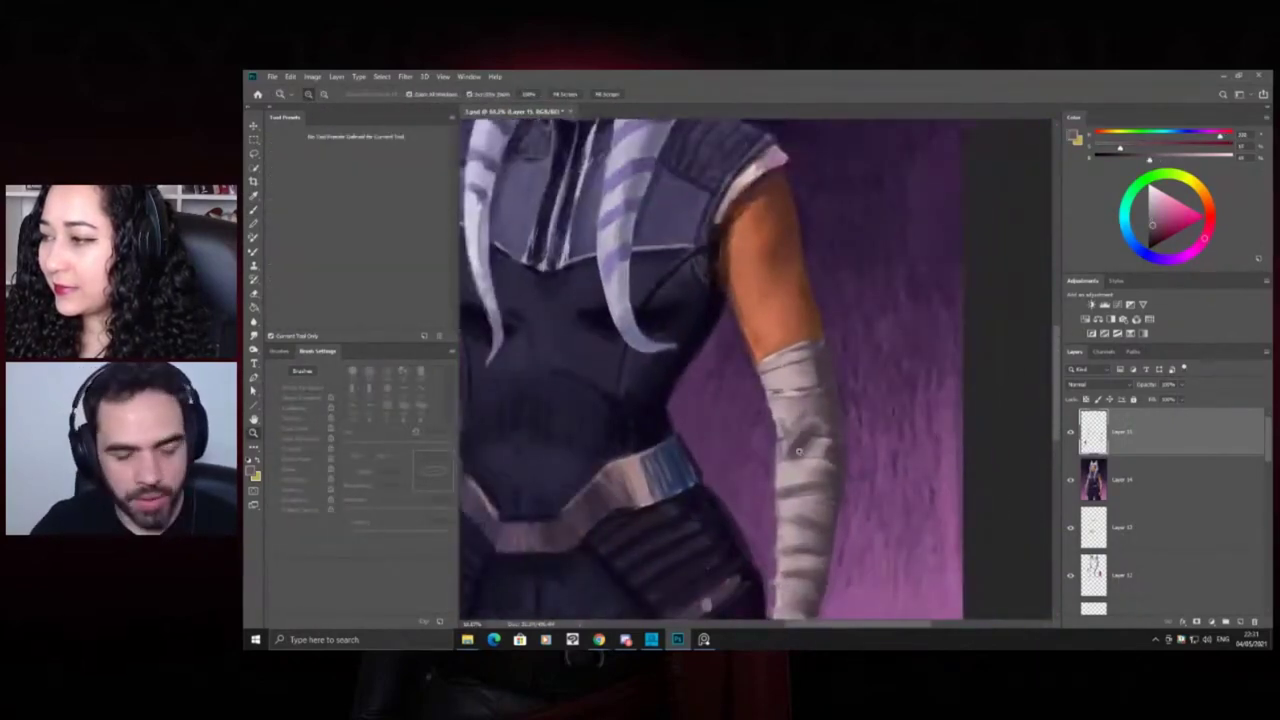
{"action": "left_click", "coordinate": [795, 420]}
{"action": "left_click", "coordinate": [795, 420]}
{"action": "key", "text": "b"}
{"action": "left_click_drag", "start_coordinate": [818, 425], "coordinate": [826, 417]}
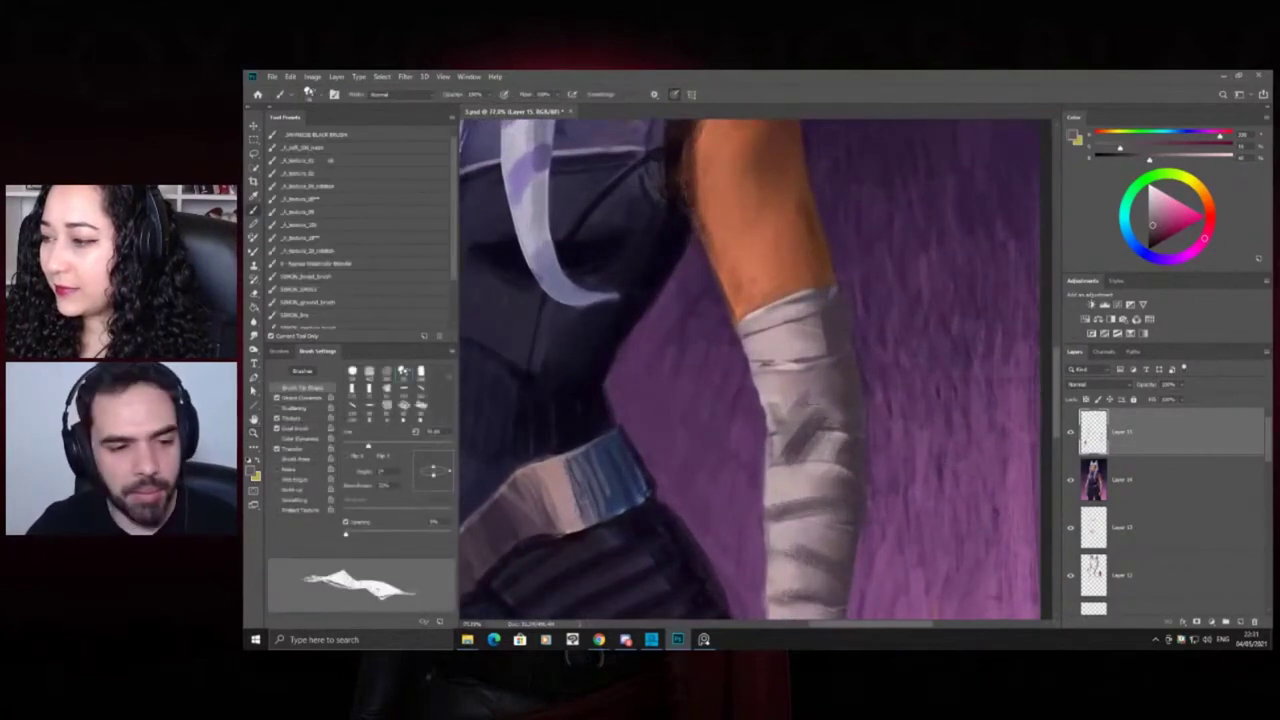
Brush sampled mauve-grey wrap tones across the bands just below the elbow fold
{"action": "key", "text": "z"}
{"action": "left_click", "coordinate": [750, 382], "text": "alt"}
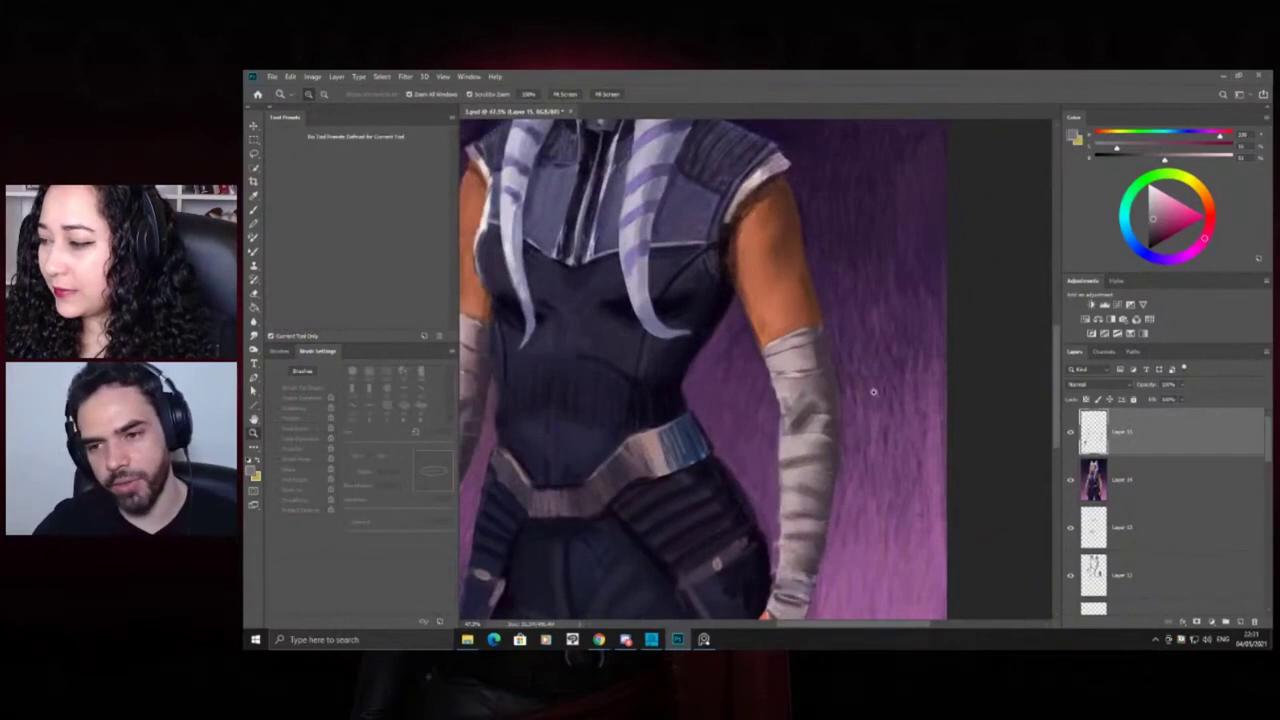
{"action": "left_click", "coordinate": [818, 412]}
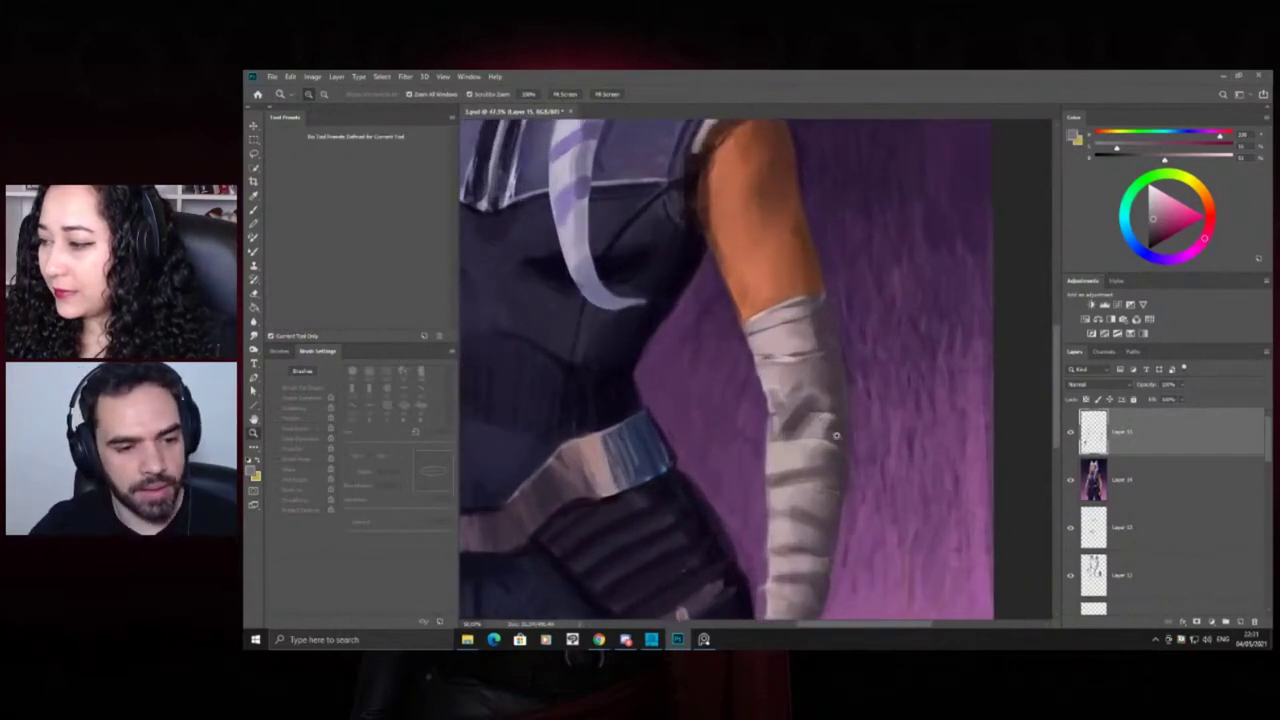
{"action": "left_click", "coordinate": [829, 474]}
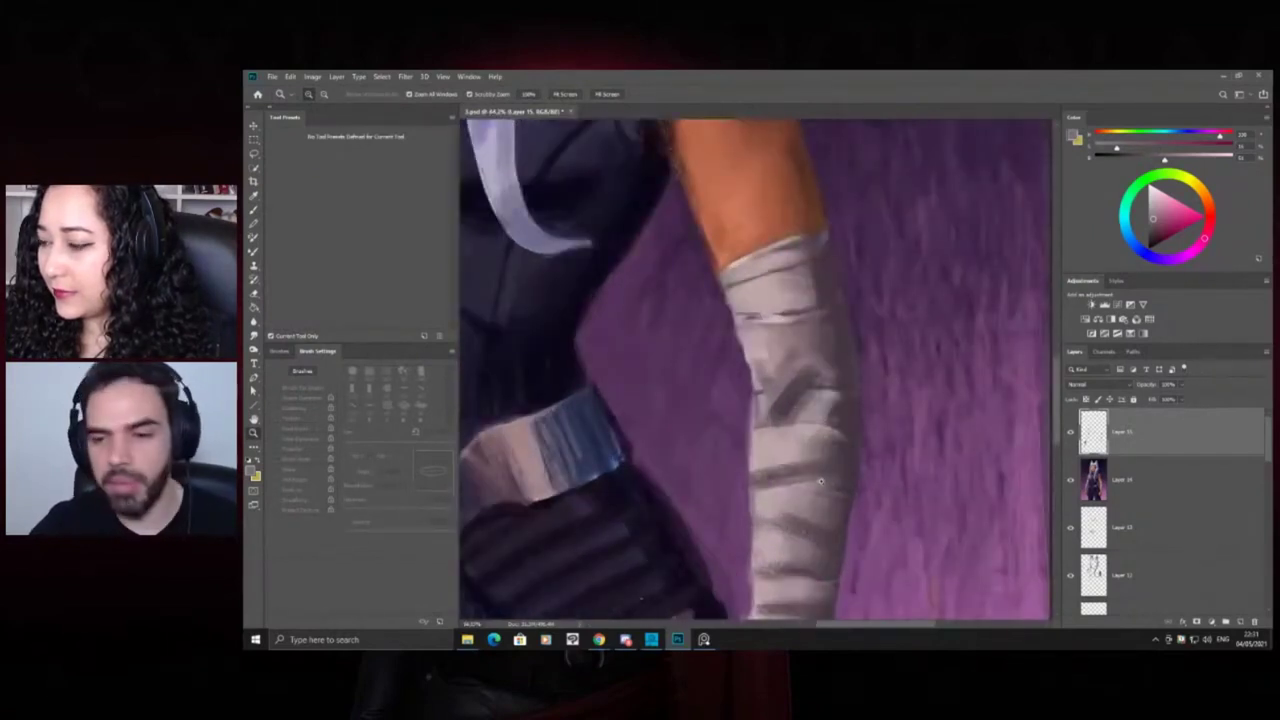
{"action": "mouse_move", "coordinate": [806, 436]}
{"action": "left_mouse_down"}
{"action": "mouse_move", "coordinate": [789, 436]}
{"action": "mouse_move", "coordinate": [849, 471]}
{"action": "mouse_move", "coordinate": [838, 446]}
{"action": "mouse_move", "coordinate": [745, 462]}
{"action": "left_mouse_up"}
{"action": "key", "text": "ctrl+space"}
{"action": "left_click", "coordinate": [832, 402], "text": "alt"}
{"action": "left_click_drag", "start_coordinate": [866, 445], "coordinate": [757, 470]}
Sample a mid mauve-grey from the wrap and soften the creases between the middle forearm bands
{"action": "key", "text": "z"}
{"action": "left_click", "coordinate": [869, 471], "text": "alt"}
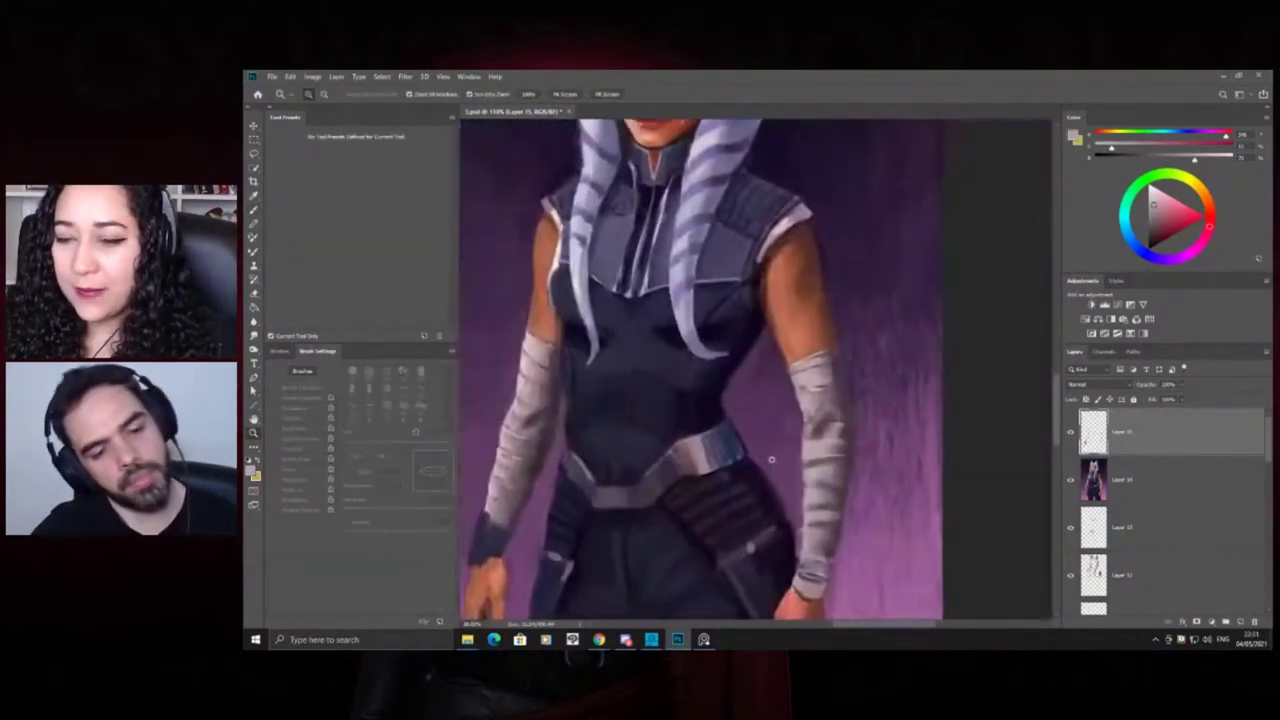
{"action": "left_click", "coordinate": [872, 473]}
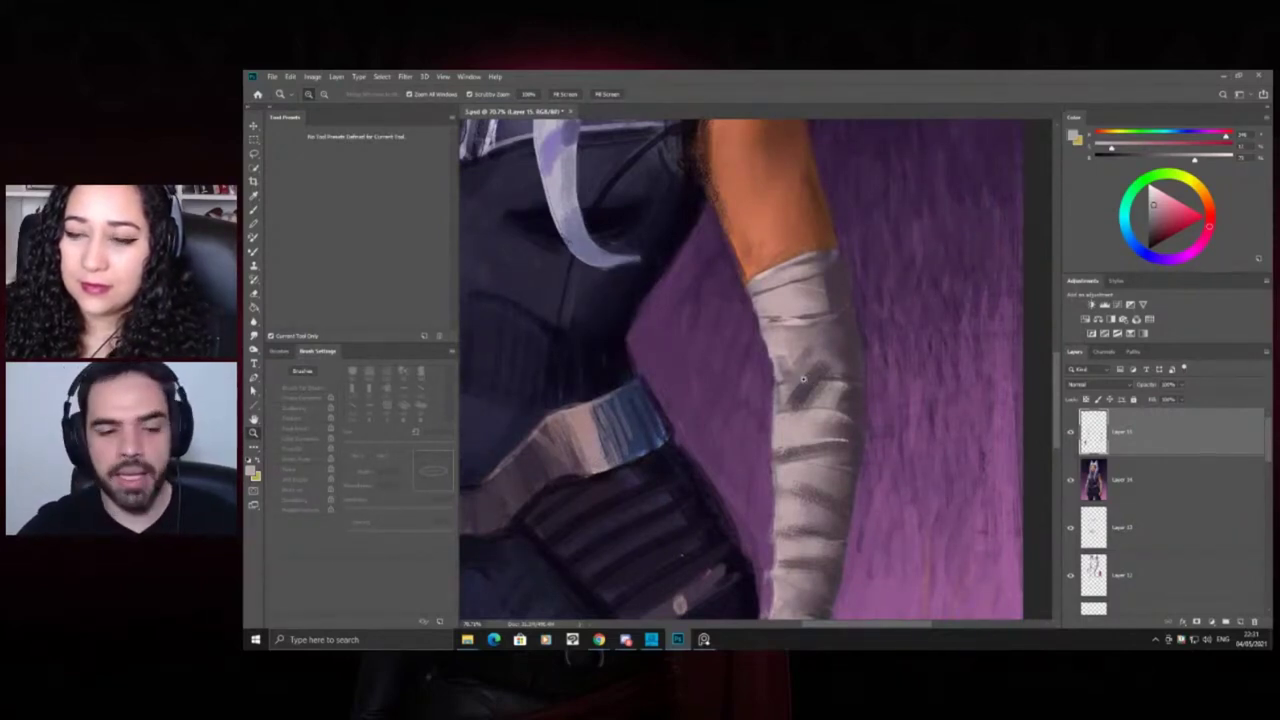
{"action": "key", "text": "ctrl+0"}
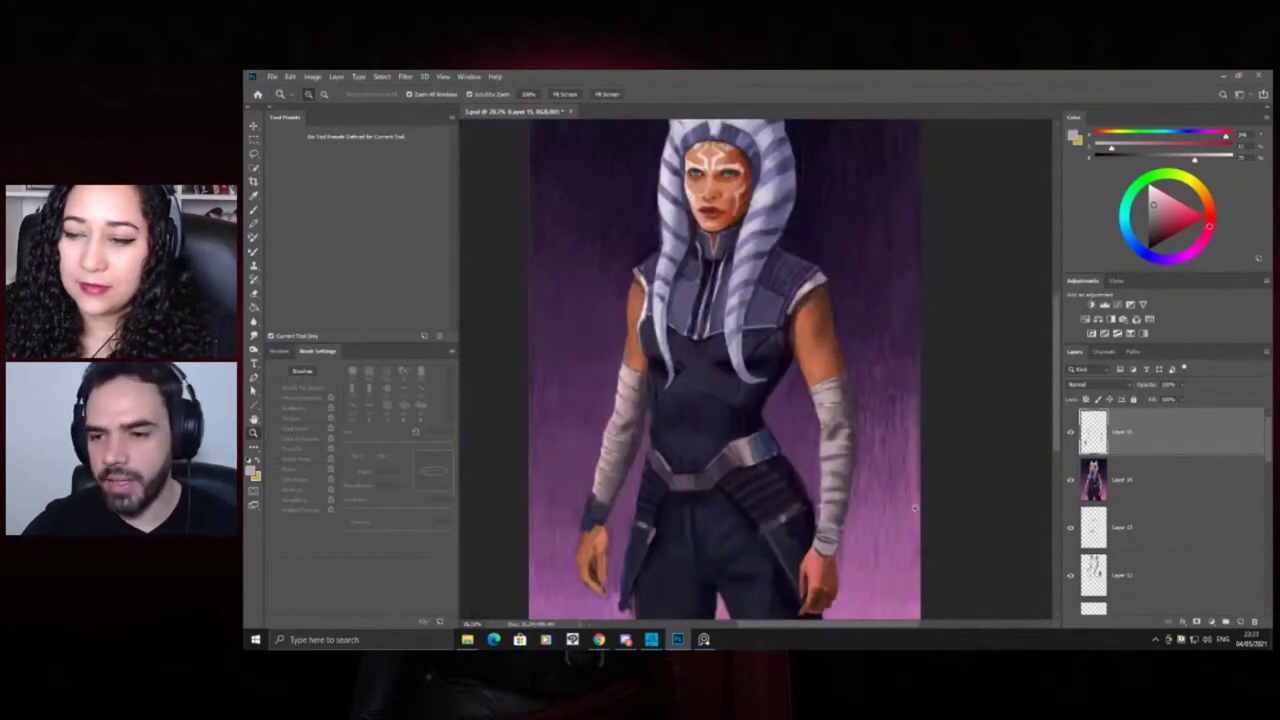
{"action": "left_click_drag", "start_coordinate": [812, 445], "coordinate": [802, 447]}
{"action": "left_click_drag", "start_coordinate": [855, 516], "coordinate": [912, 496]}
{"action": "scroll", "coordinate": [799, 424], "scroll_direction": "up", "scroll_amount": 2}
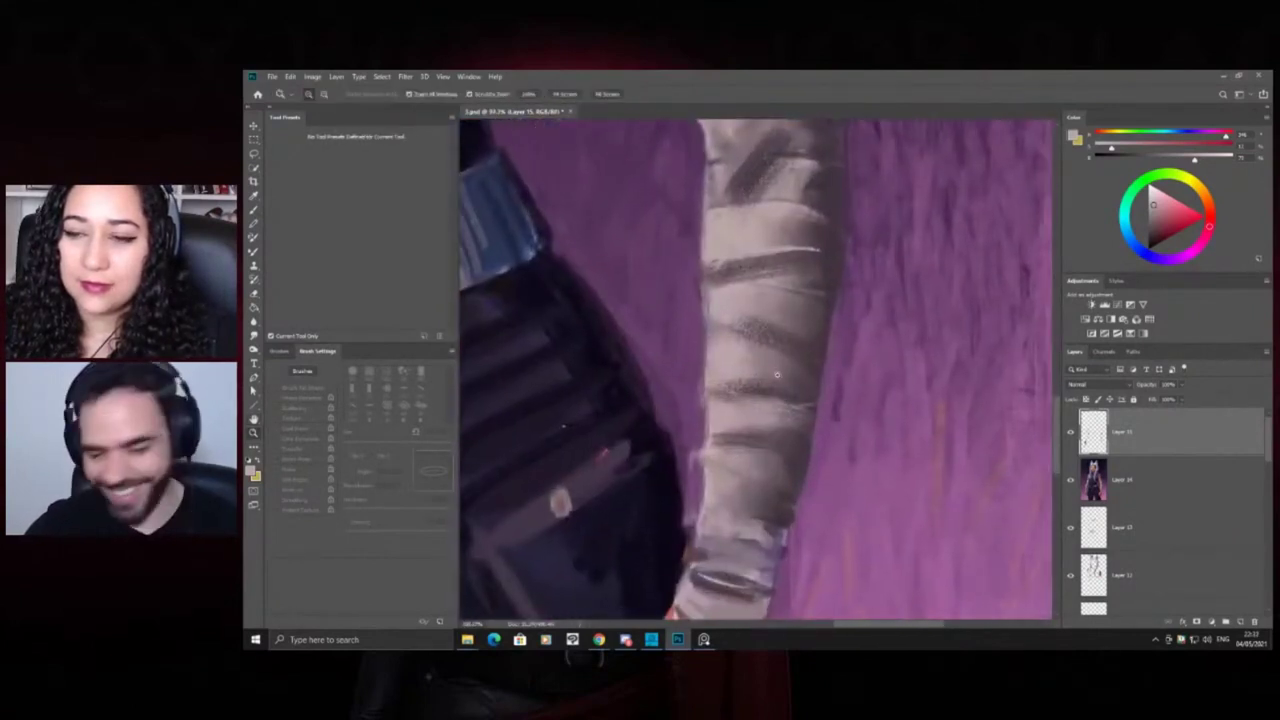
{"action": "left_click_drag", "start_coordinate": [804, 383], "coordinate": [801, 400]}
{"action": "left_click", "coordinate": [789, 371], "text": "alt"}
{"action": "left_click_drag", "start_coordinate": [812, 337], "coordinate": [726, 346]}
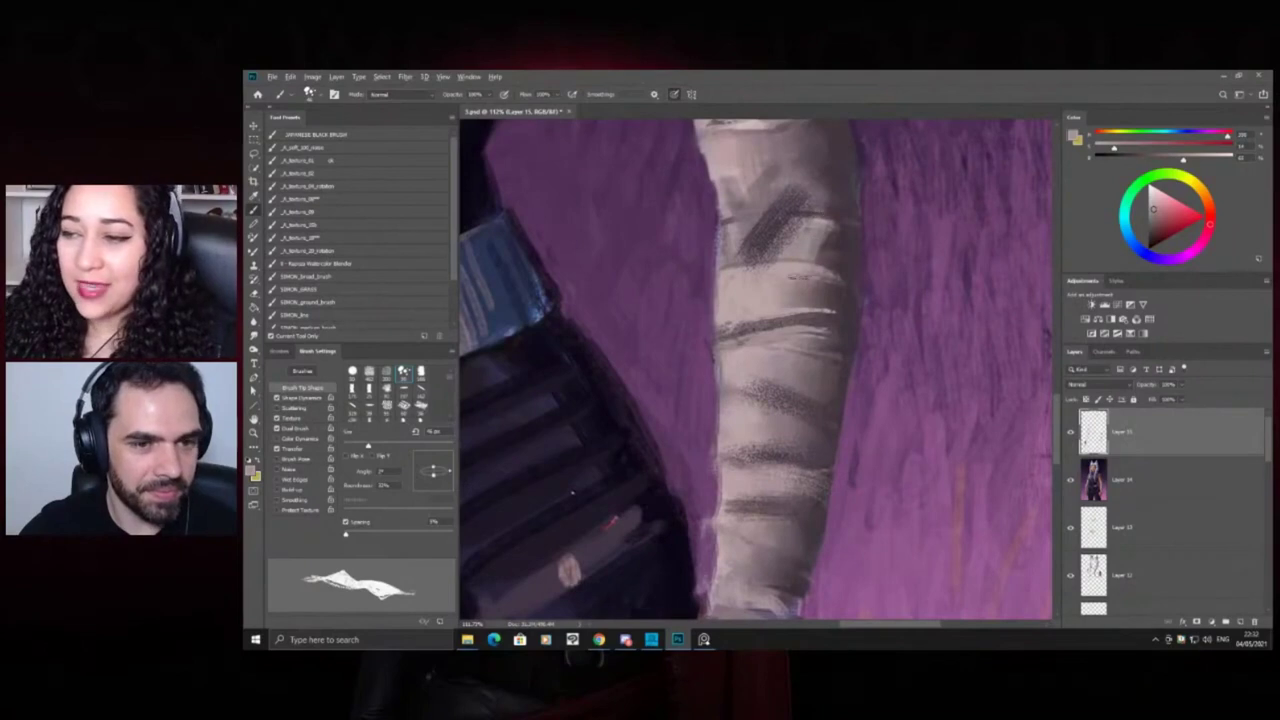
Paint light mauve-grey strokes across the middle forearm bands, redoing the stroke that does not fit
{"action": "scroll", "coordinate": [1058, 420], "scroll_direction": "up", "scroll_amount": 2}
{"action": "scroll", "coordinate": [1058, 420], "scroll_direction": "up", "scroll_amount": 4}
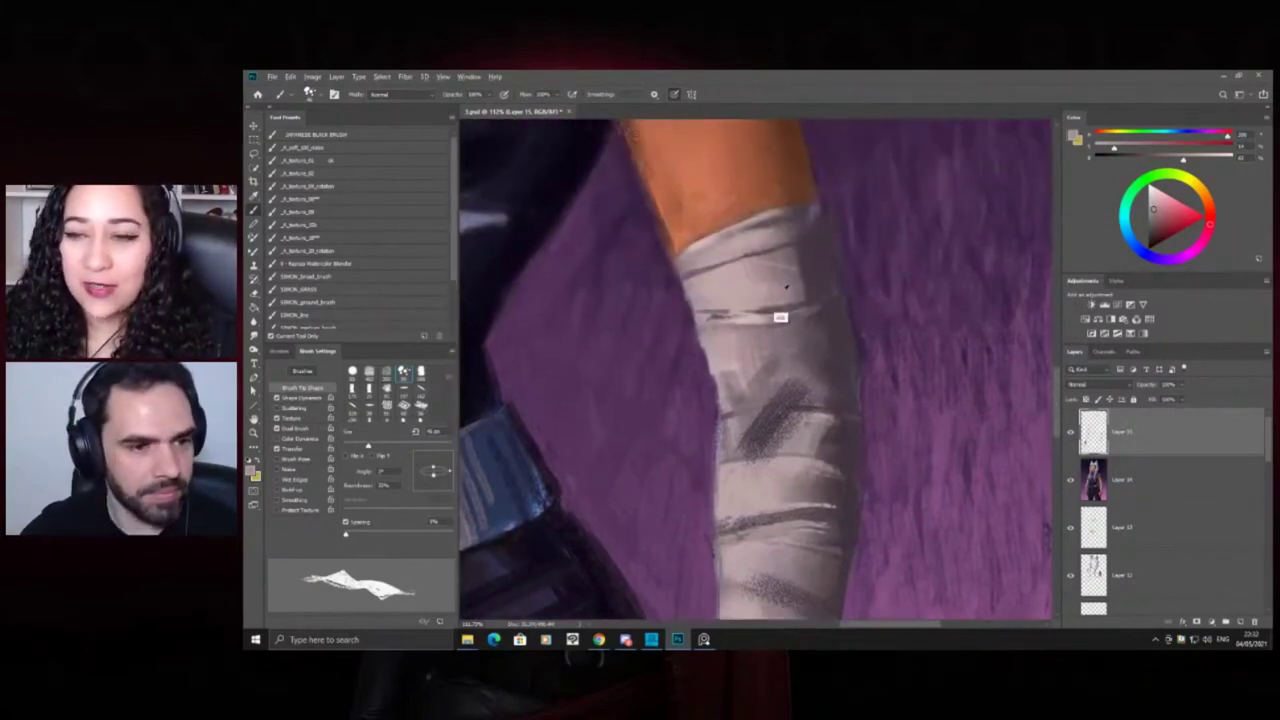
{"action": "scroll", "coordinate": [1056, 410], "scroll_direction": "down", "scroll_amount": 6}
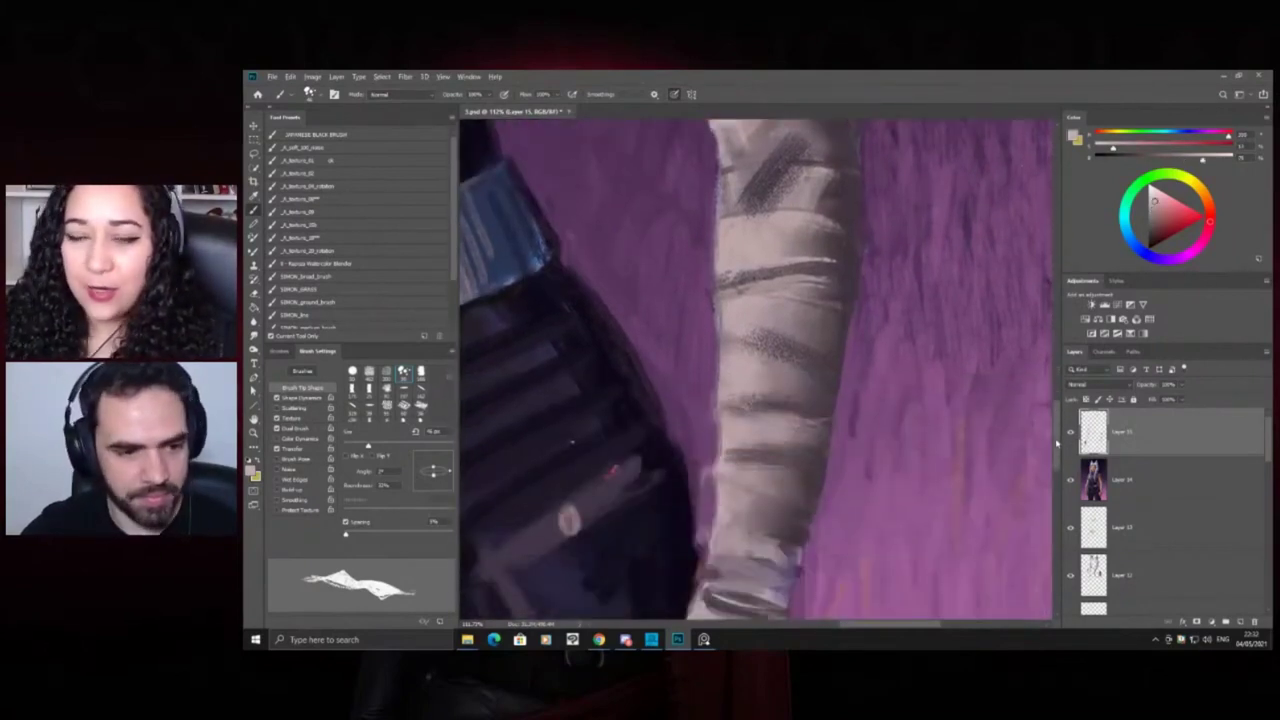
{"action": "left_click_drag", "start_coordinate": [827, 359], "coordinate": [750, 333]}
{"action": "left_click_drag", "start_coordinate": [840, 319], "coordinate": [742, 295]}
{"action": "key", "text": "ctrl+z"}
{"action": "mouse_move", "coordinate": [848, 322]}
{"action": "left_mouse_down"}
{"action": "mouse_move", "coordinate": [788, 300]}
{"action": "mouse_move", "coordinate": [718, 306]}
{"action": "left_mouse_up"}
{"action": "key", "text": "z"}
{"action": "mouse_move", "coordinate": [804, 333]}
{"action": "left_mouse_down"}
{"action": "mouse_move", "coordinate": [744, 356]}
{"action": "mouse_move", "coordinate": [800, 360]}
{"action": "mouse_move", "coordinate": [745, 382]}
{"action": "left_mouse_up"}
{"action": "key", "text": "ctrl+z"}
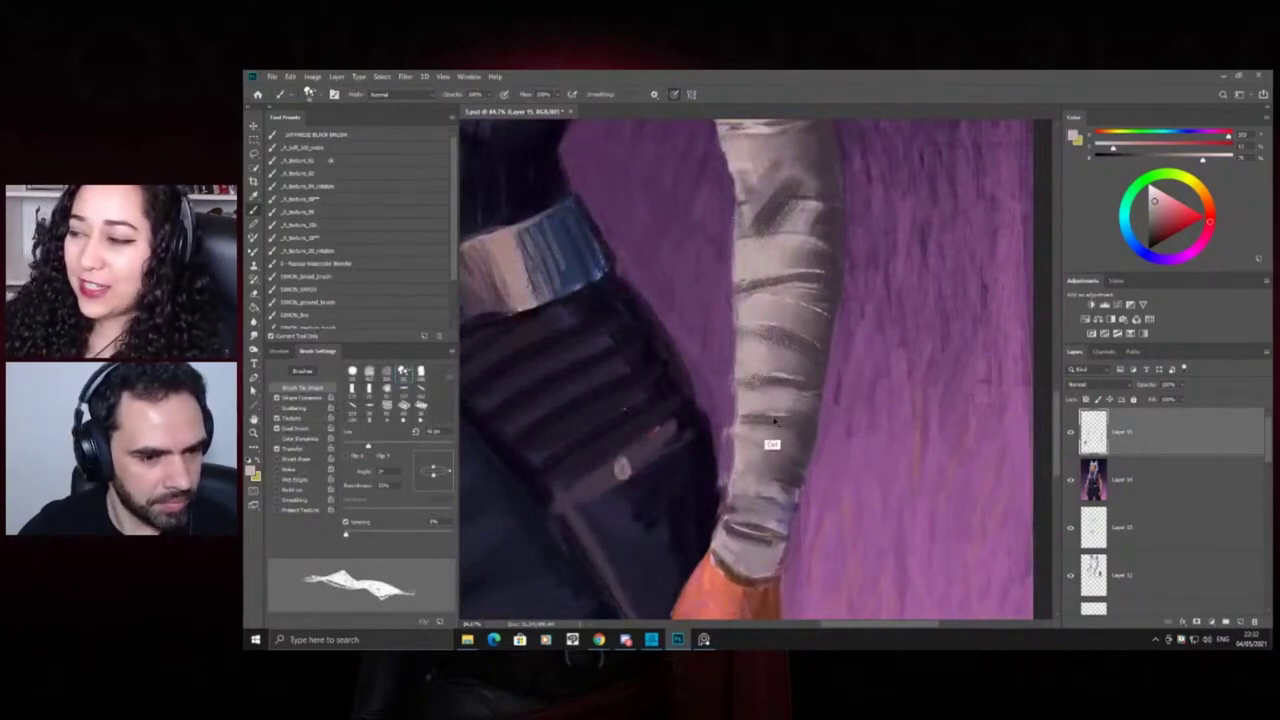
Try sampled wrap tones along the outer side of the topmost bandage band
{"action": "key", "text": "z"}
{"action": "left_click_drag", "start_coordinate": [777, 400], "coordinate": [678, 406]}
{"action": "left_click_drag", "start_coordinate": [780, 318], "coordinate": [850, 320]}
{"action": "key", "text": "b"}
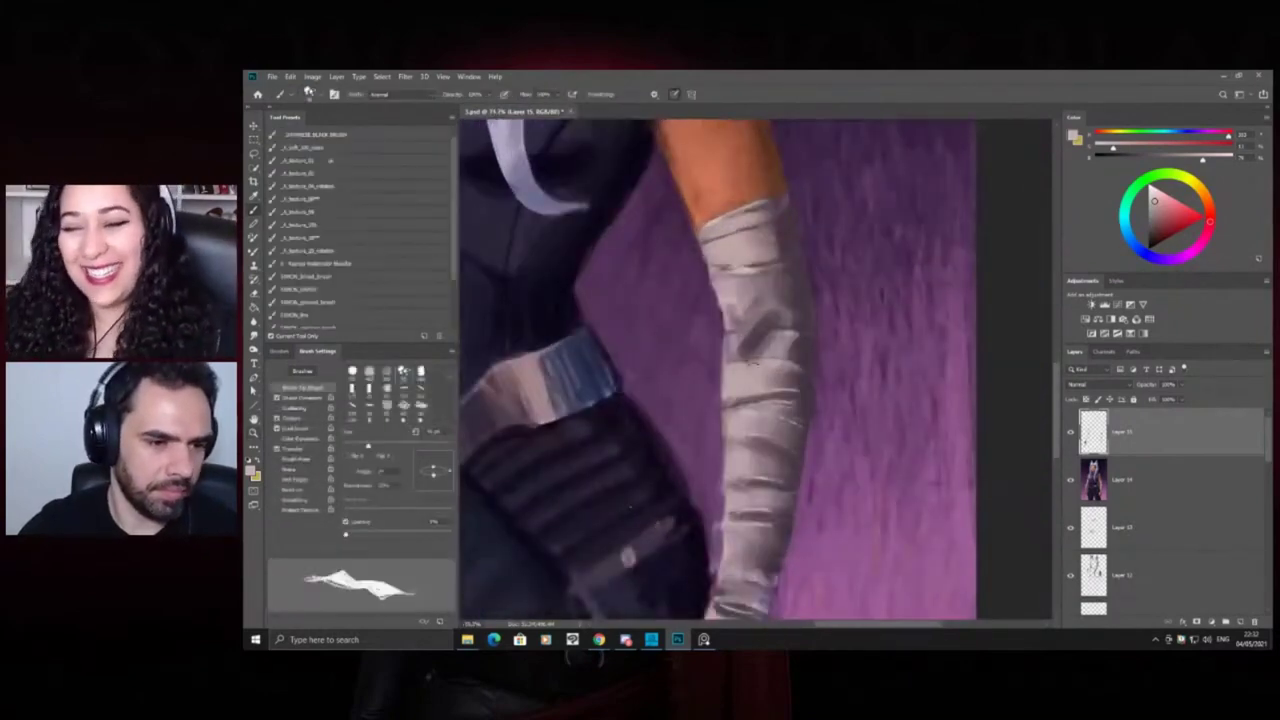
{"action": "left_click", "coordinate": [797, 350], "text": "alt"}
{"action": "key", "text": "z"}
{"action": "mouse_move", "coordinate": [803, 320]}
{"action": "left_mouse_down"}
{"action": "mouse_move", "coordinate": [705, 322]}
{"action": "mouse_move", "coordinate": [862, 312]}
{"action": "left_mouse_up"}
{"action": "key", "text": "b"}
{"action": "left_click", "coordinate": [802, 268], "text": "alt"}
{"action": "left_click_drag", "start_coordinate": [795, 256], "coordinate": [793, 272]}
{"action": "left_click", "coordinate": [796, 274], "text": "alt"}
{"action": "key", "text": "ctrl+z"}
{"action": "key", "text": "ctrl+z"}
Touch up the wrap's upper rim where it meets the orange skin, sampling dark purple tones there
{"action": "left_click", "coordinate": [791, 237], "text": "alt"}
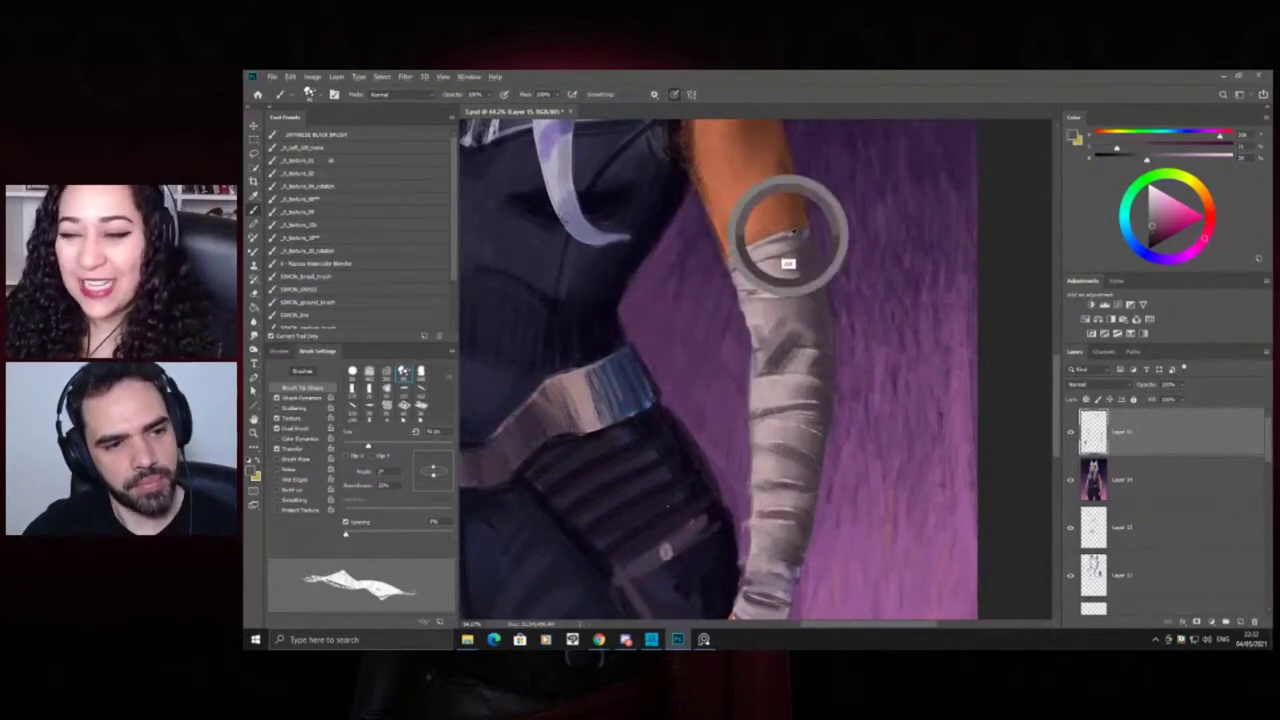
{"action": "left_click_drag", "start_coordinate": [781, 241], "coordinate": [807, 237]}
{"action": "left_click", "coordinate": [808, 249], "text": "alt"}
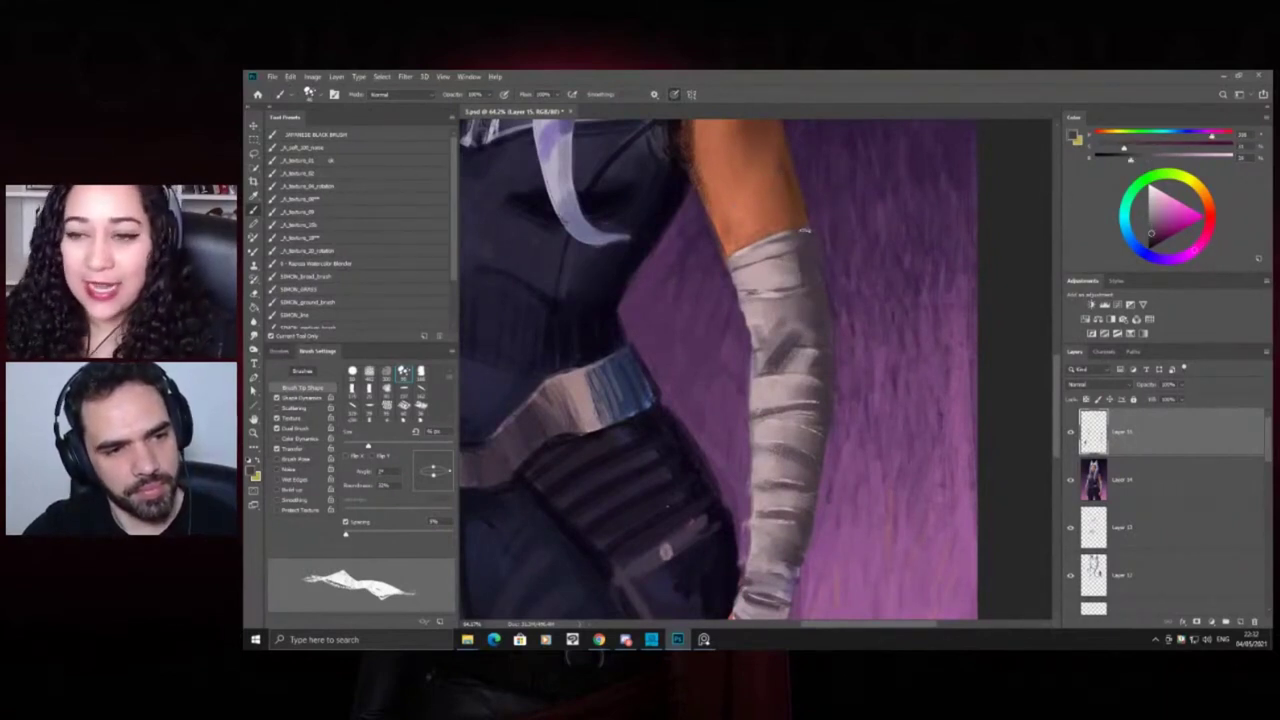
Refine the bandage bands just above the wrist with sampled light and dark mauve-grey tones
{"action": "key", "text": "z"}
{"action": "left_click_drag", "start_coordinate": [798, 280], "coordinate": [745, 270]}
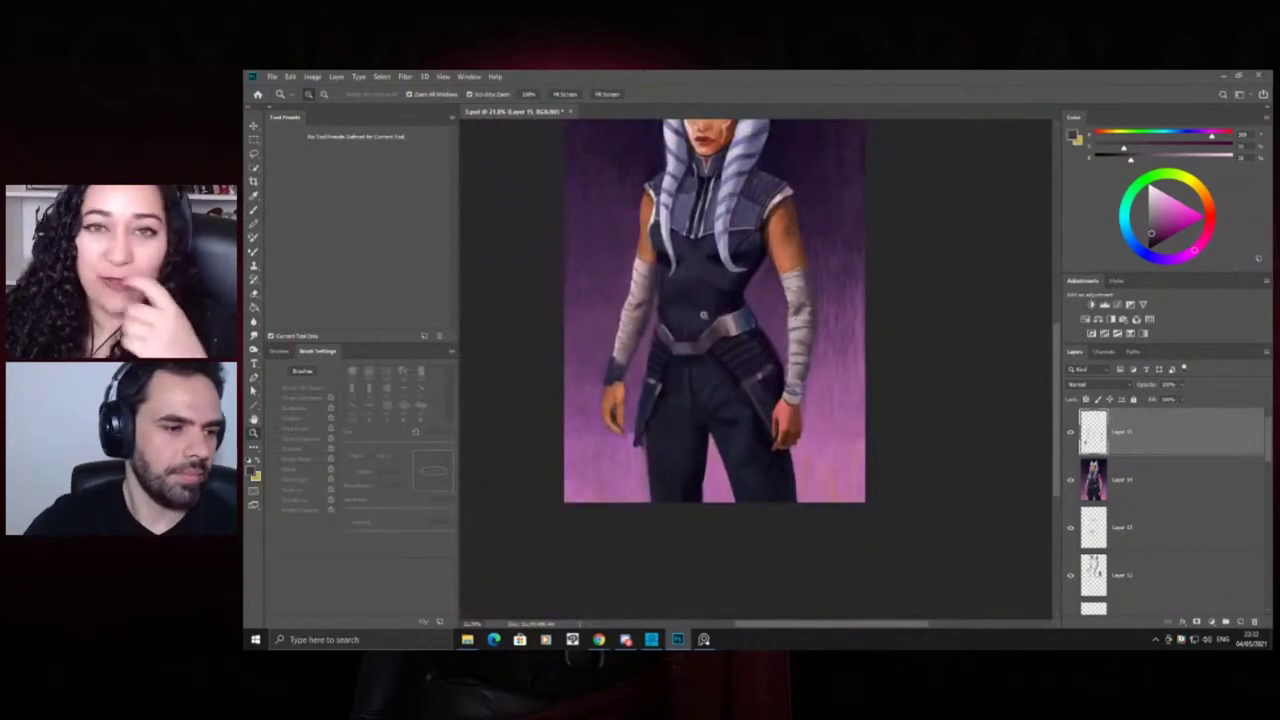
{"action": "left_click_drag", "start_coordinate": [798, 402], "coordinate": [868, 402]}
{"action": "key", "text": "b"}
{"action": "left_click", "coordinate": [788, 385], "text": "alt"}
{"action": "mouse_move", "coordinate": [808, 345]}
{"action": "left_mouse_down"}
{"action": "mouse_move", "coordinate": [767, 341]}
{"action": "mouse_move", "coordinate": [752, 359]}
{"action": "left_mouse_up"}
{"action": "left_click", "coordinate": [770, 361], "text": "alt"}
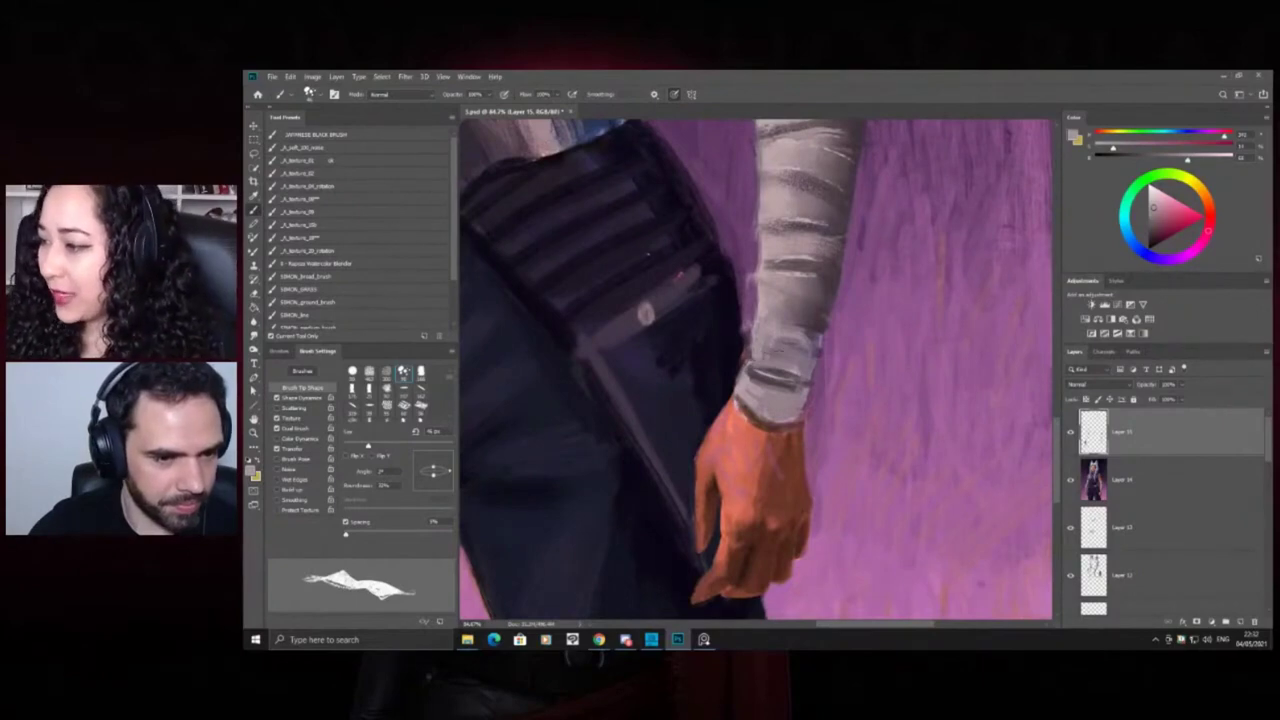
{"action": "left_click", "coordinate": [779, 375], "text": "alt"}
{"action": "mouse_move", "coordinate": [773, 374]}
{"action": "left_mouse_down"}
{"action": "mouse_move", "coordinate": [751, 371]}
{"action": "mouse_move", "coordinate": [770, 372]}
{"action": "mouse_move", "coordinate": [765, 340]}
{"action": "left_mouse_up"}
Paint and blend a crease across the upper wrap above the elbow fold with sampled bandage colours
{"action": "key", "text": "z"}
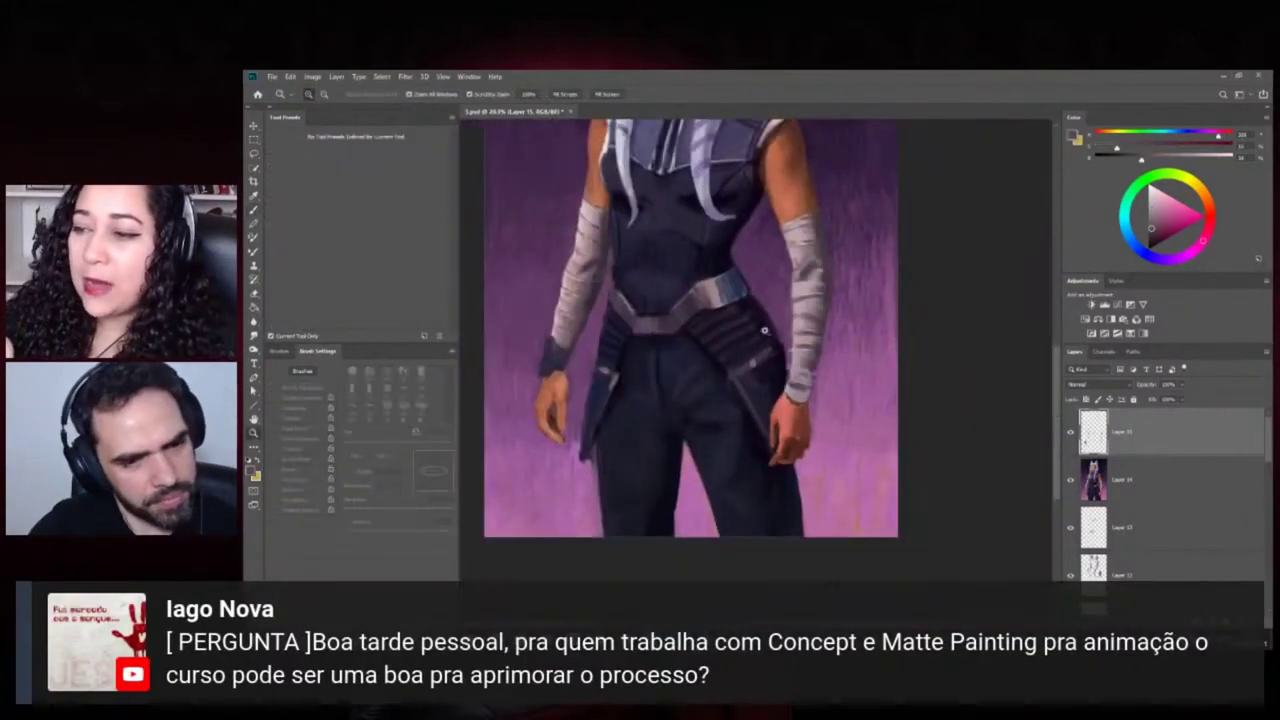
{"action": "left_click_drag", "start_coordinate": [818, 253], "coordinate": [862, 260]}
{"action": "key", "text": "b"}
{"action": "left_click", "coordinate": [840, 352], "text": "alt"}
{"action": "left_click_drag", "start_coordinate": [816, 319], "coordinate": [860, 331]}
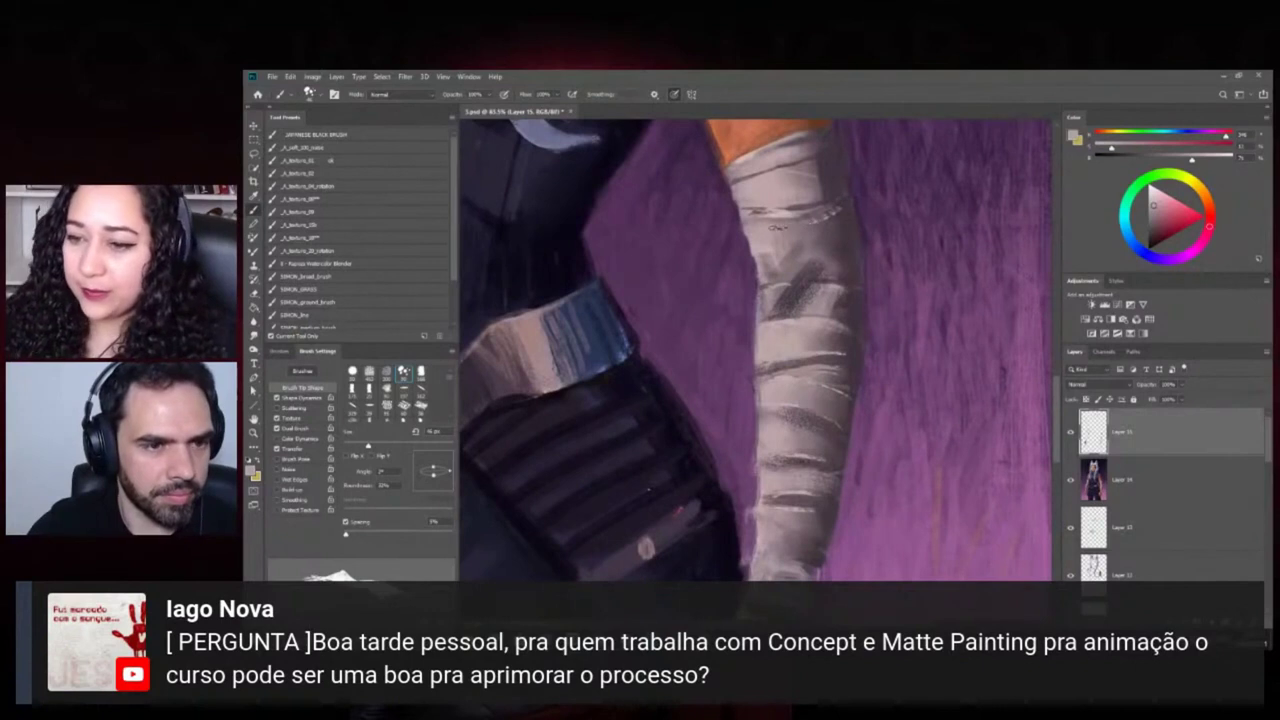
{"action": "left_click_drag", "start_coordinate": [846, 204], "coordinate": [782, 219]}
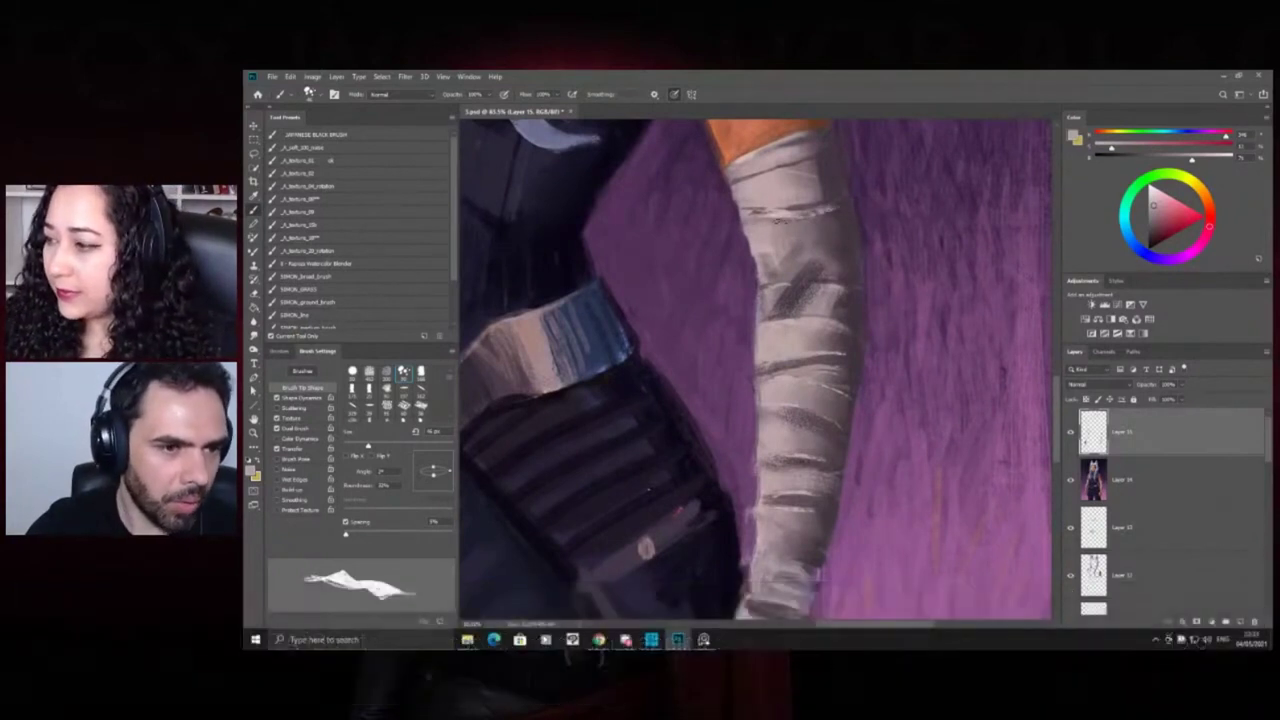
{"action": "left_click", "coordinate": [780, 243], "text": "alt"}
{"action": "left_click", "coordinate": [779, 213], "text": "alt"}
{"action": "left_click_drag", "start_coordinate": [778, 218], "coordinate": [745, 222]}
Switch to a soft bristle-textured brush and stroke over the wrap at the elbow fold
{"action": "key", "text": "z"}
{"action": "mouse_move", "coordinate": [811, 250]}
{"action": "left_mouse_down"}
{"action": "mouse_move", "coordinate": [749, 246]}
{"action": "mouse_move", "coordinate": [821, 233]}
{"action": "left_mouse_up"}
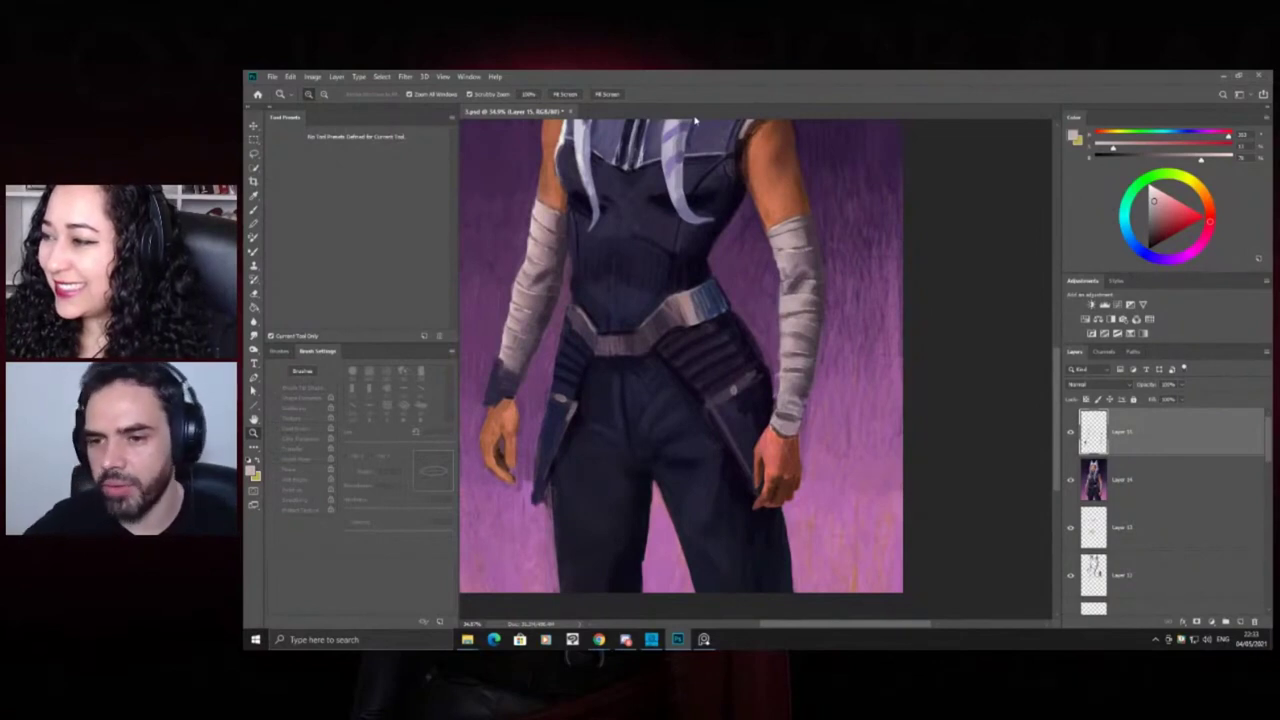
{"action": "left_click_drag", "start_coordinate": [825, 285], "coordinate": [755, 230]}
{"action": "scroll", "coordinate": [826, 159], "scroll_direction": "up", "scroll_amount": 3}
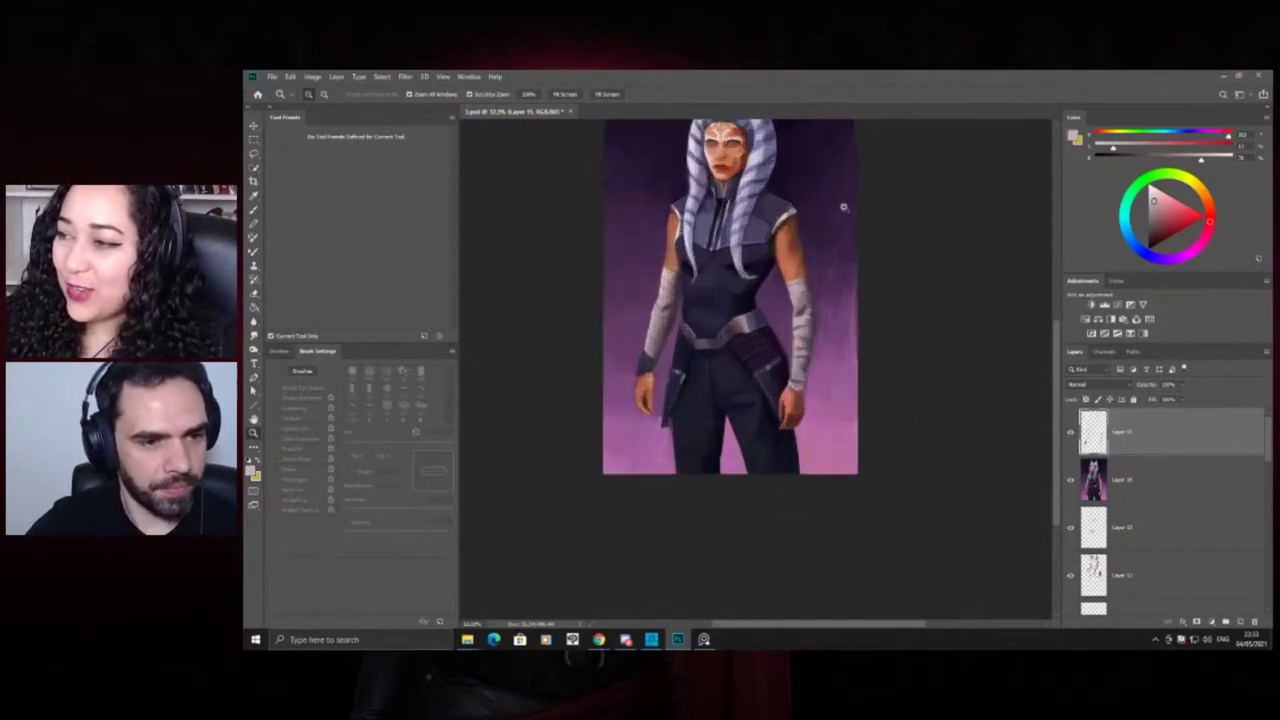
{"action": "scroll", "coordinate": [848, 344], "scroll_direction": "up", "scroll_amount": 4}
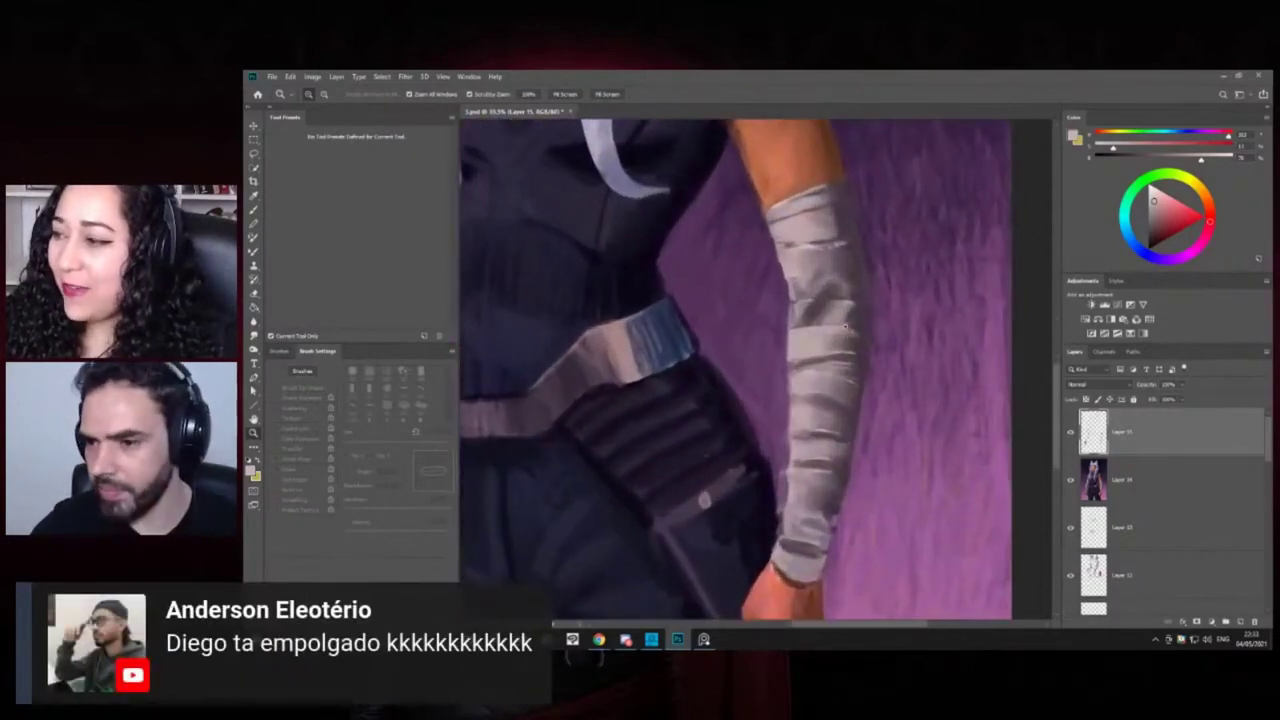
{"action": "key", "text": "b"}
{"action": "right_click", "coordinate": [848, 344]}
{"action": "left_click", "coordinate": [940, 447]}
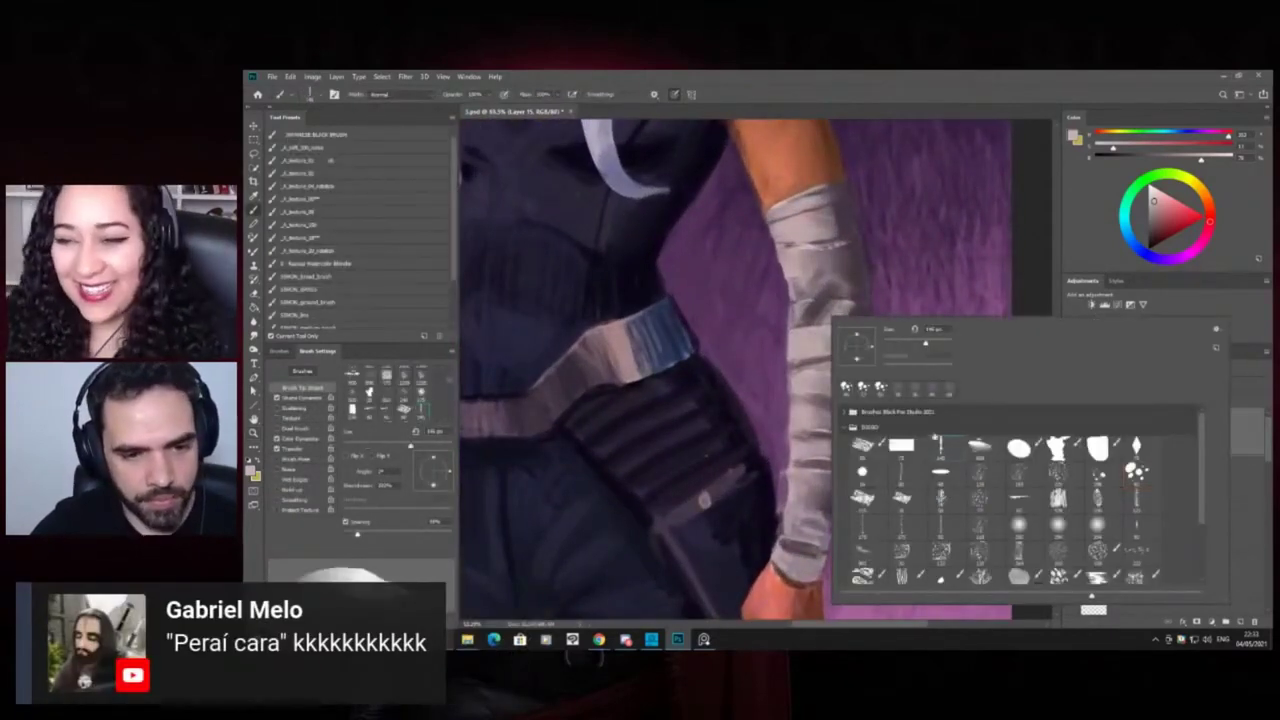
{"action": "left_click", "coordinate": [981, 475]}
{"action": "left_click", "coordinate": [810, 316]}
{"action": "left_click_drag", "start_coordinate": [810, 316], "coordinate": [796, 316]}
Add small dark crease marks to the band just below the elbow fold using sampled wrap tones
{"action": "left_click", "coordinate": [808, 325], "text": "alt"}
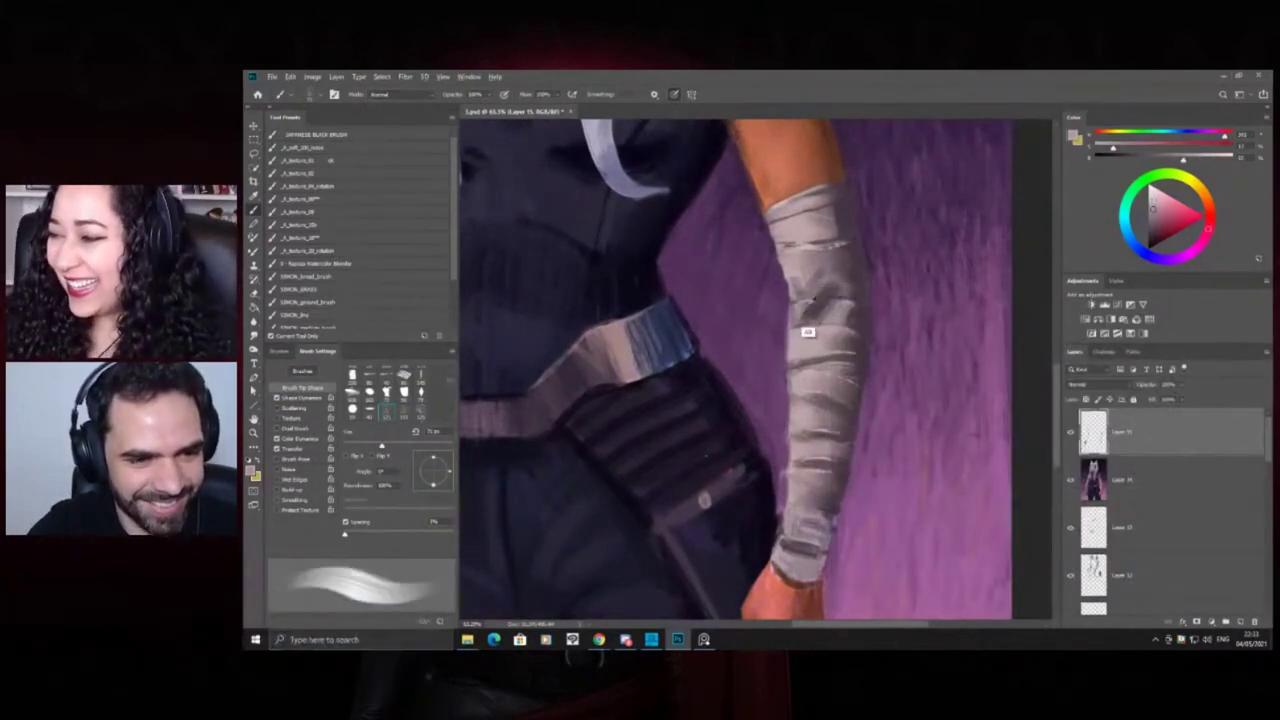
{"action": "left_click", "coordinate": [807, 319], "text": "alt"}
{"action": "left_click", "coordinate": [815, 338], "text": "alt"}
{"action": "left_click_drag", "start_coordinate": [817, 325], "coordinate": [804, 338]}
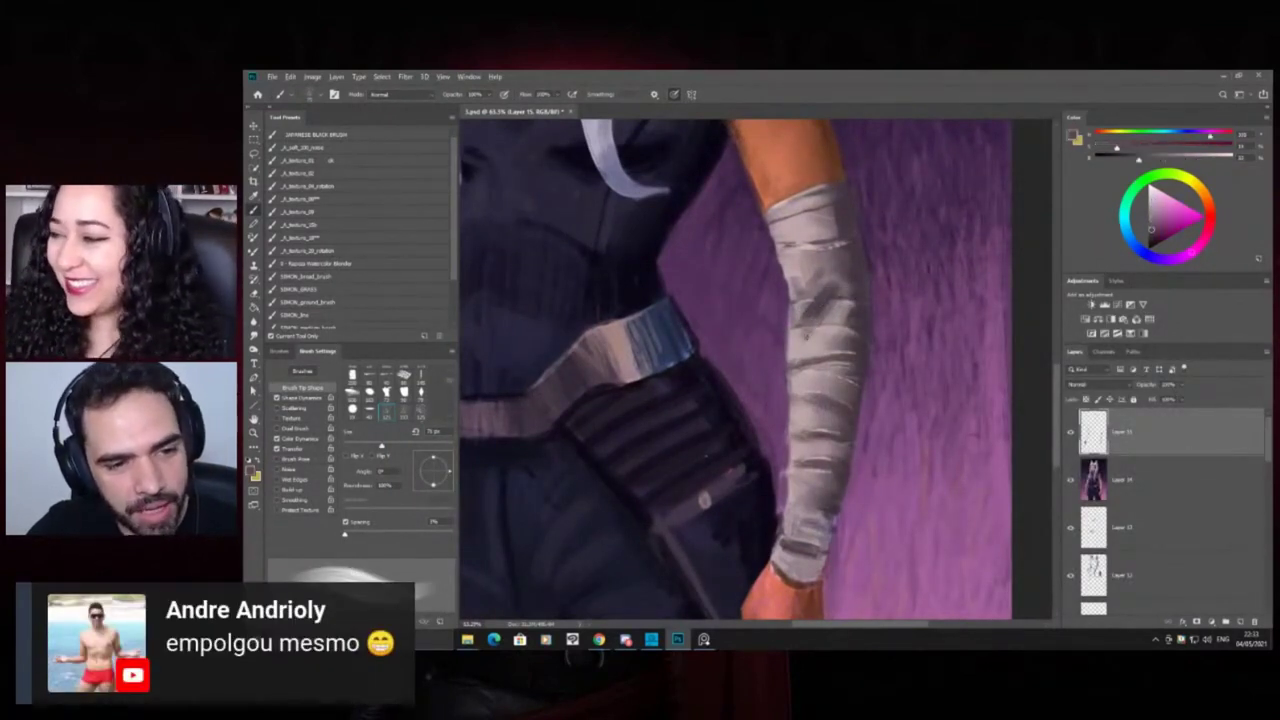
{"action": "left_click", "coordinate": [826, 344]}
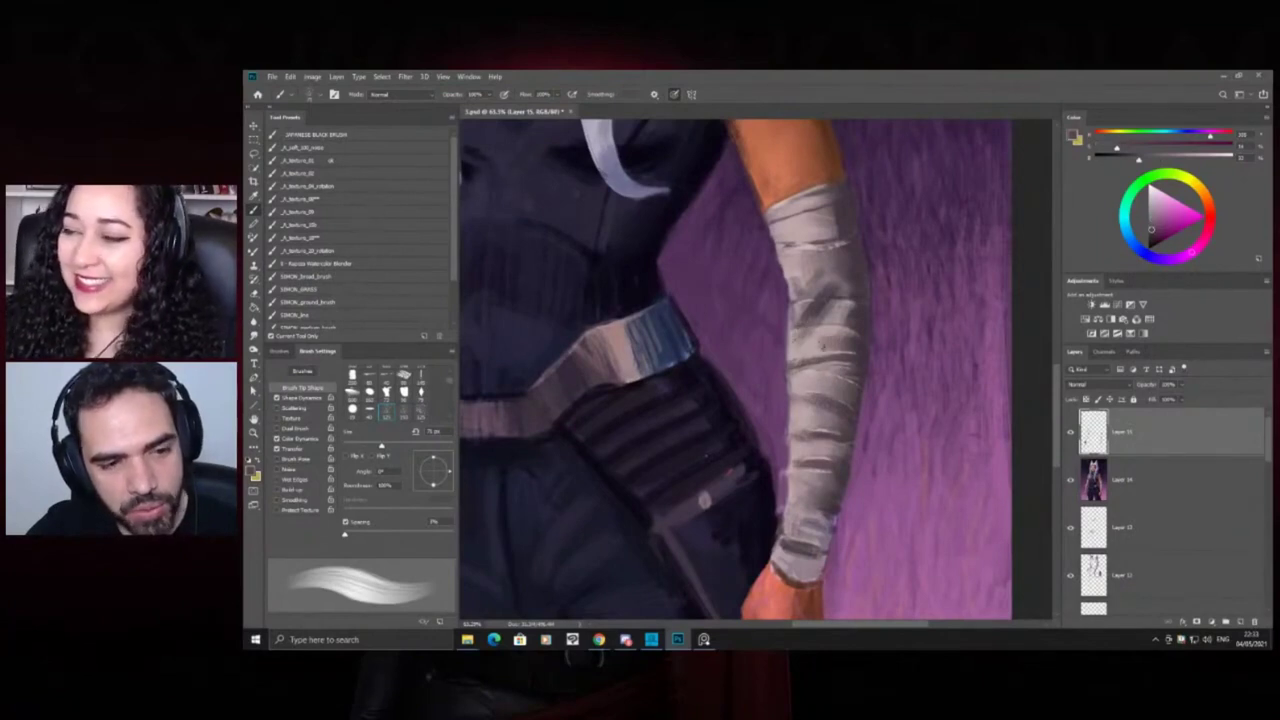
Create a new empty layer above the bandage detail layer
{"action": "key", "text": "z"}
{"action": "left_click_drag", "start_coordinate": [838, 362], "coordinate": [719, 299]}
{"action": "left_click_drag", "start_coordinate": [803, 385], "coordinate": [767, 344]}
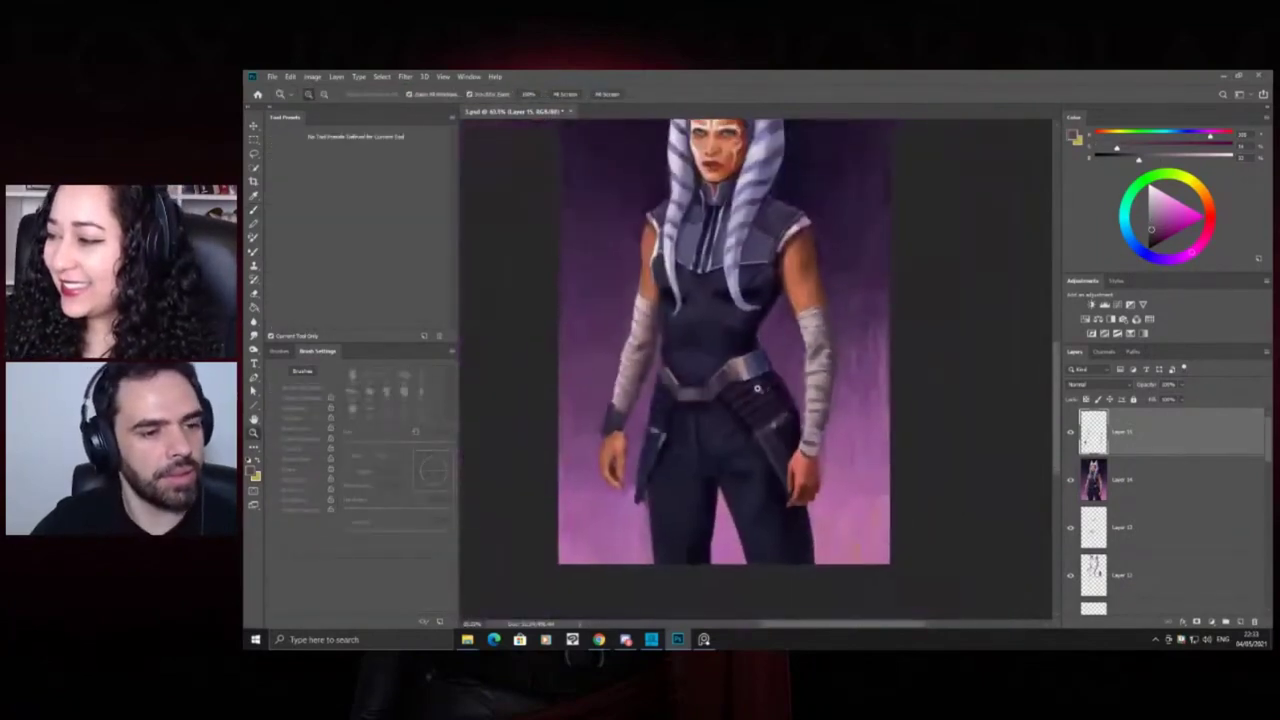
{"action": "left_click", "coordinate": [1238, 621]}
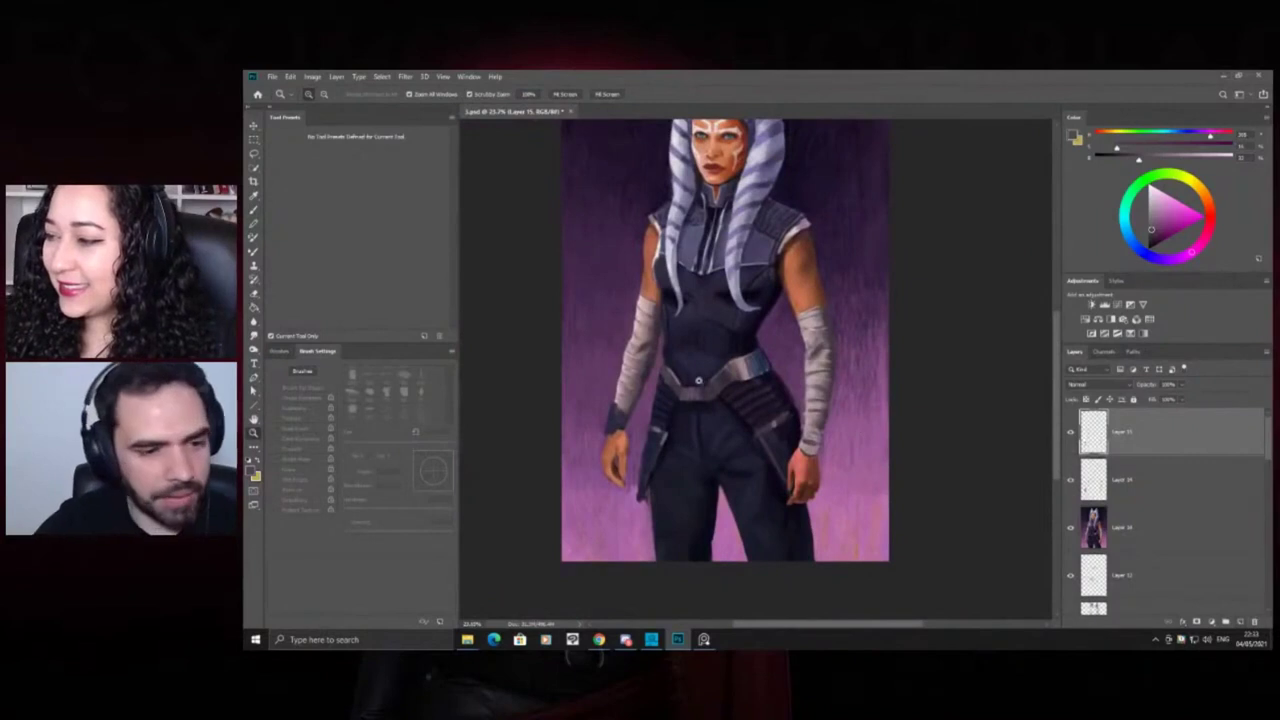
Choose a fine tapered brush and start defining the upper edge of the metallic belt
{"action": "left_click", "coordinate": [685, 384]}
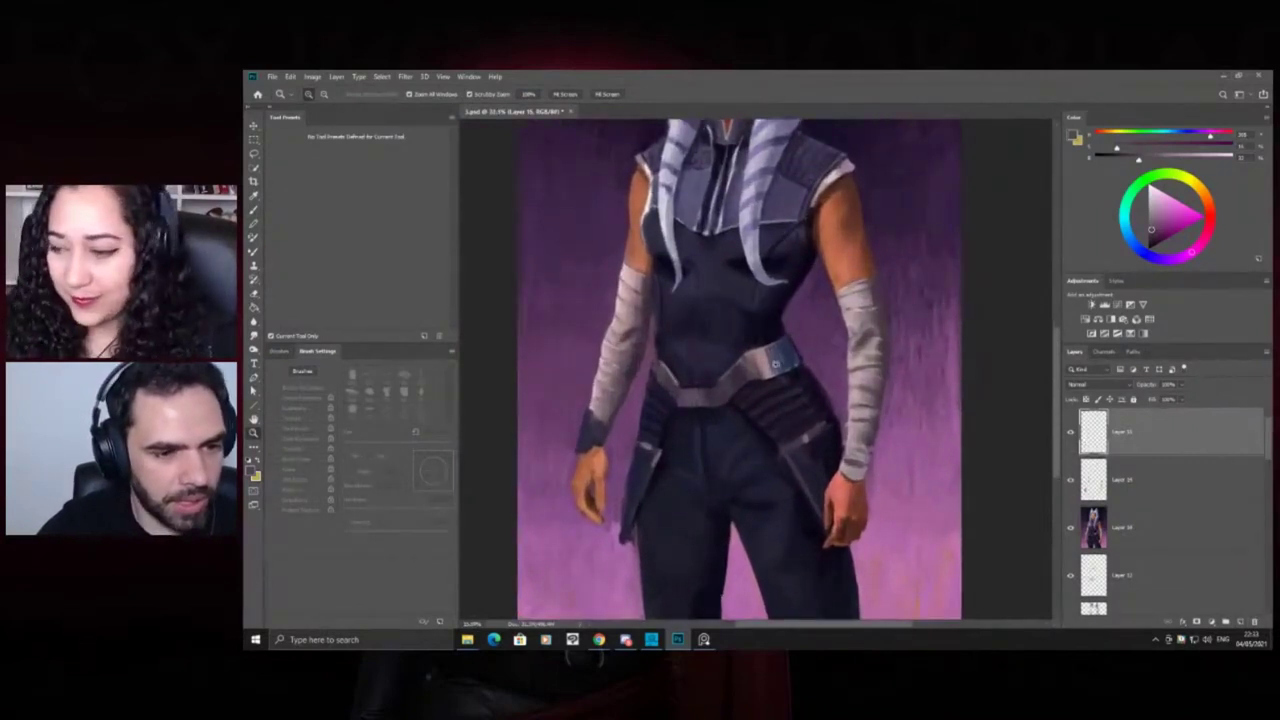
{"action": "left_click_drag", "start_coordinate": [762, 356], "coordinate": [830, 370]}
{"action": "key", "text": "b"}
{"action": "right_click", "coordinate": [760, 390]}
{"action": "left_click", "coordinate": [870, 474]}
{"action": "left_click_drag", "start_coordinate": [717, 327], "coordinate": [683, 344]}
Sample a near-black navy from the outfit and line the slanted belt section beside the bandaged arm with the navy cuff
{"action": "left_click", "coordinate": [735, 322], "text": "alt"}
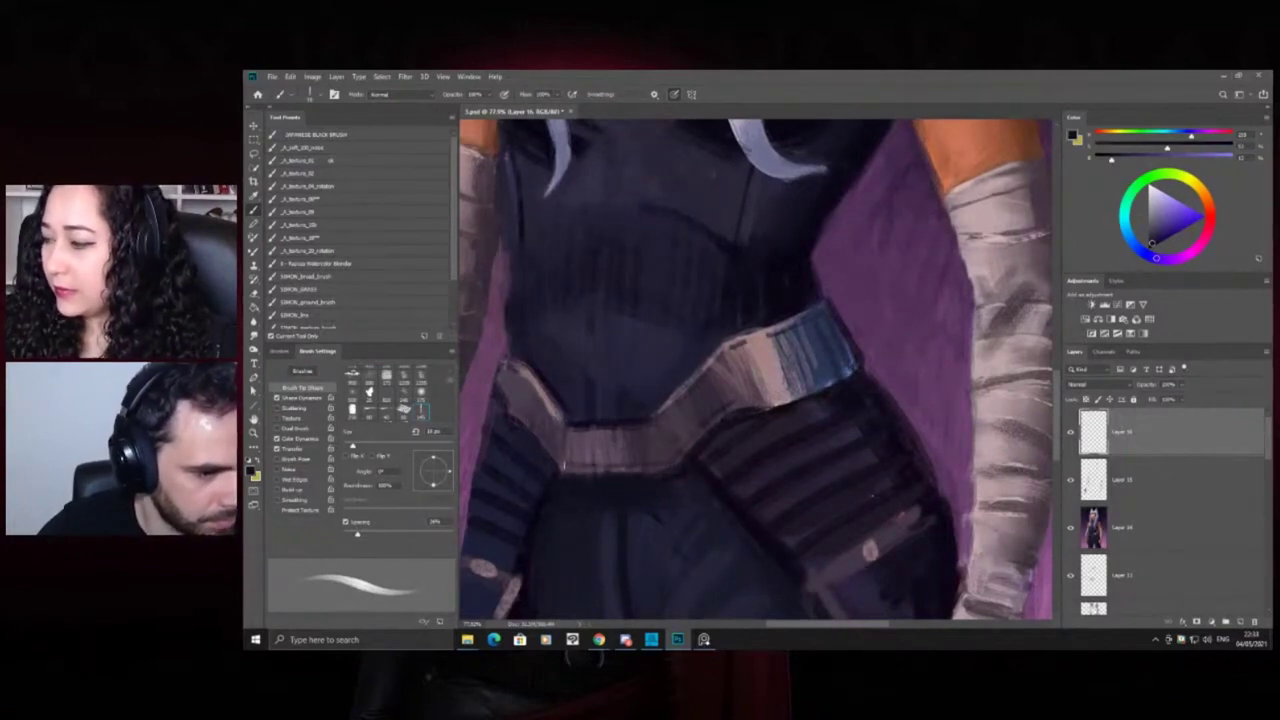
{"action": "left_click_drag", "start_coordinate": [514, 372], "coordinate": [551, 420]}
{"action": "key", "text": "z"}
{"action": "left_click_drag", "start_coordinate": [672, 438], "coordinate": [600, 446]}
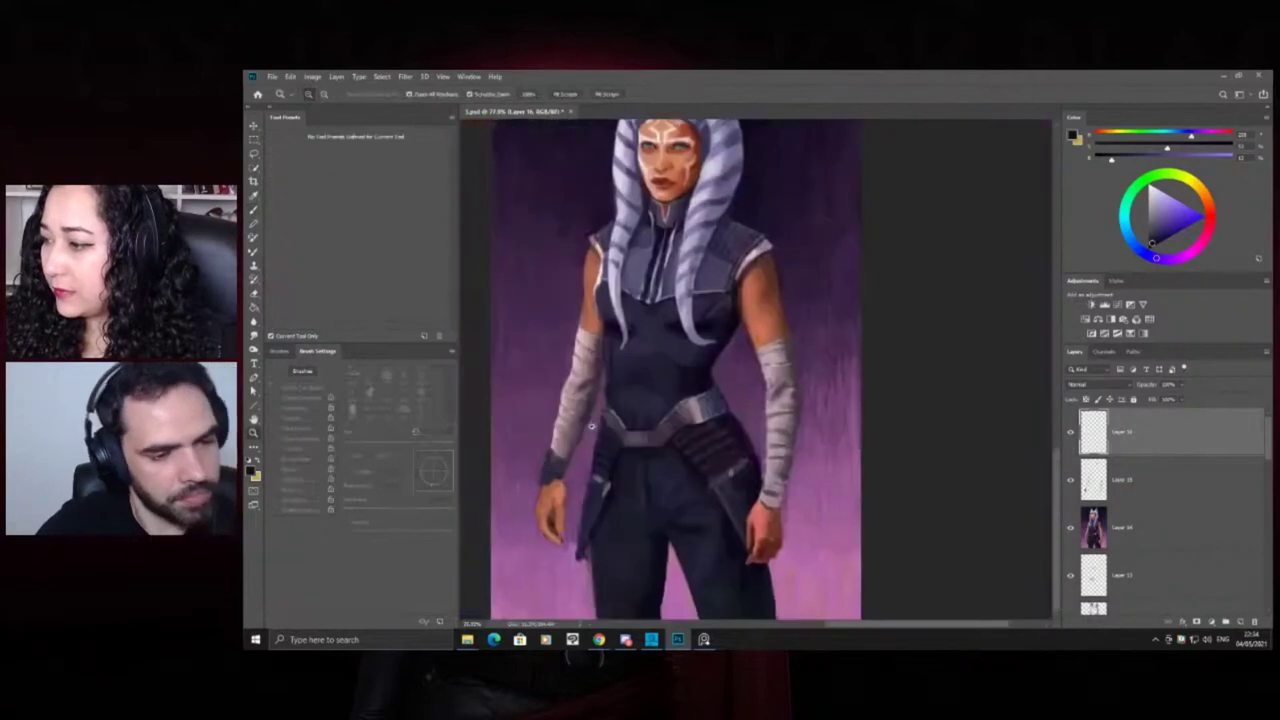
Sample a greyish metal tone from the belt and refine the slanted section next to its bright plate
{"action": "mouse_move", "coordinate": [650, 506]}
{"action": "left_mouse_down"}
{"action": "mouse_move", "coordinate": [606, 536]}
{"action": "mouse_move", "coordinate": [728, 484]}
{"action": "left_mouse_up"}
{"action": "key", "text": "b"}
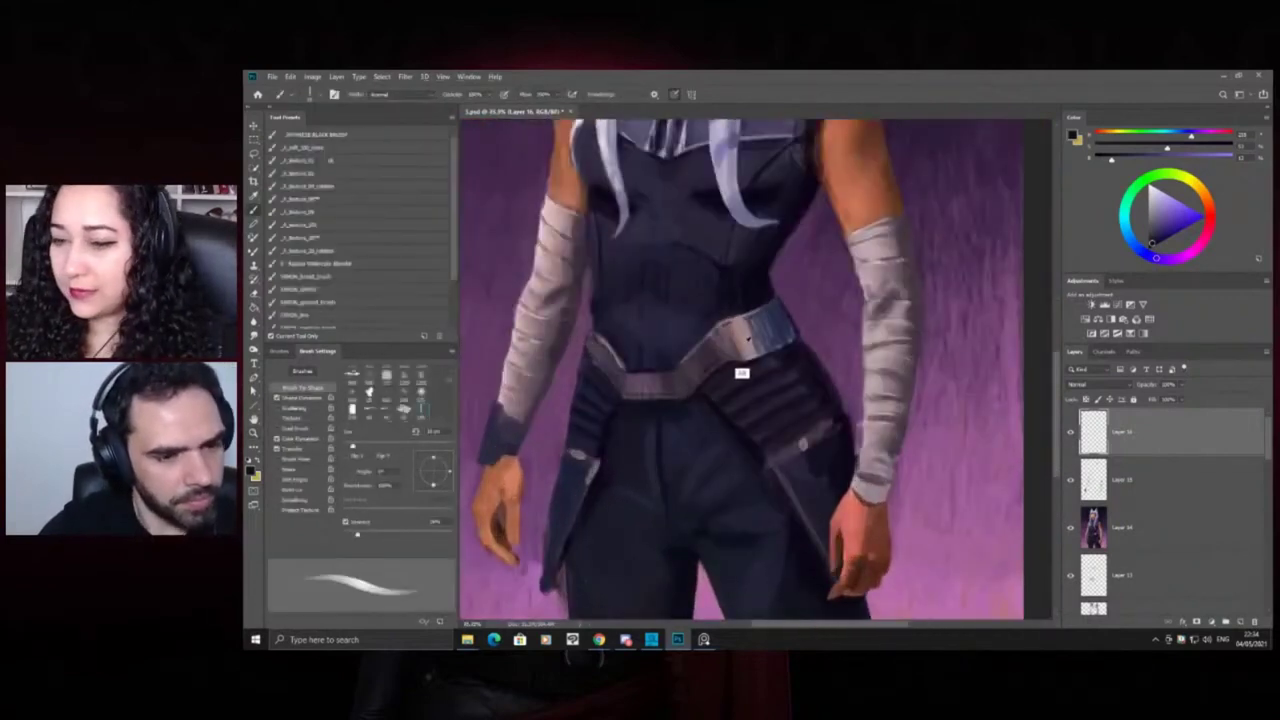
{"action": "left_click", "coordinate": [741, 373], "text": "alt"}
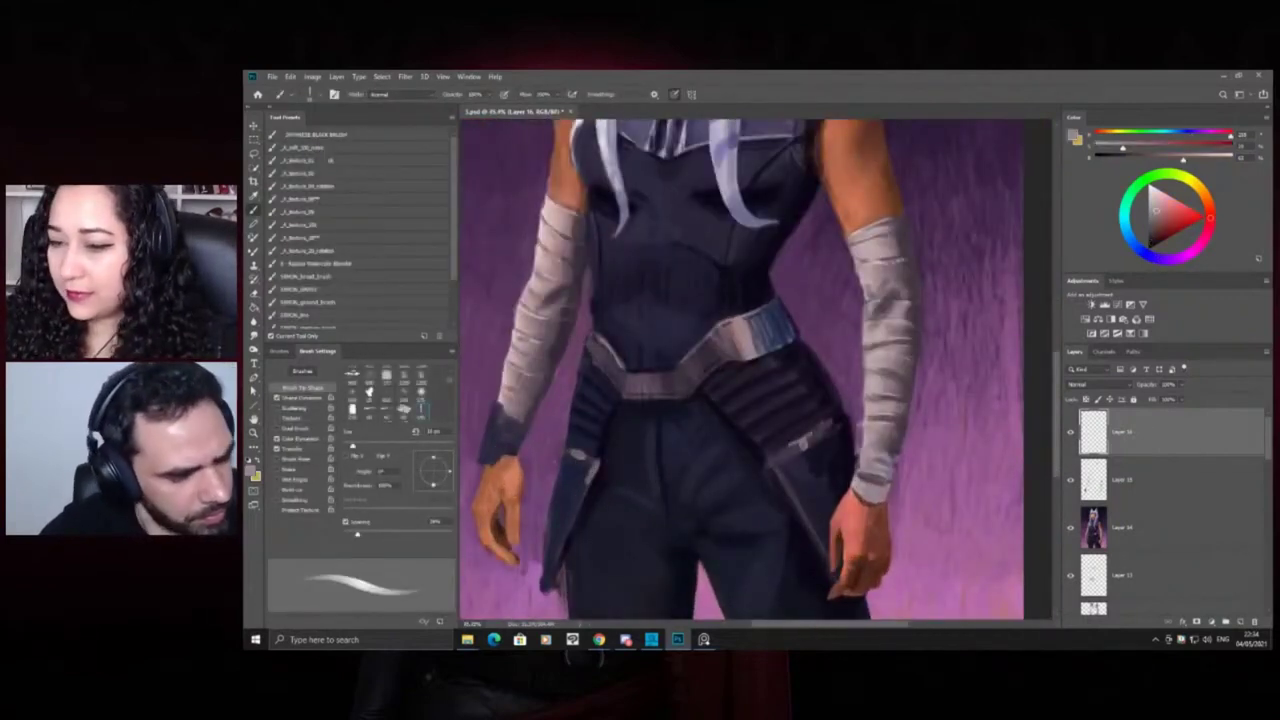
{"action": "key", "text": "z"}
{"action": "key", "text": "ctrl+0"}
Clean up the pointed tip of the hip flap below the cuffed hand with sampled background purples and outfit navy
{"action": "left_click_drag", "start_coordinate": [615, 440], "coordinate": [647, 440]}
{"action": "key", "text": "b"}
{"action": "left_click", "coordinate": [623, 431], "text": "alt"}
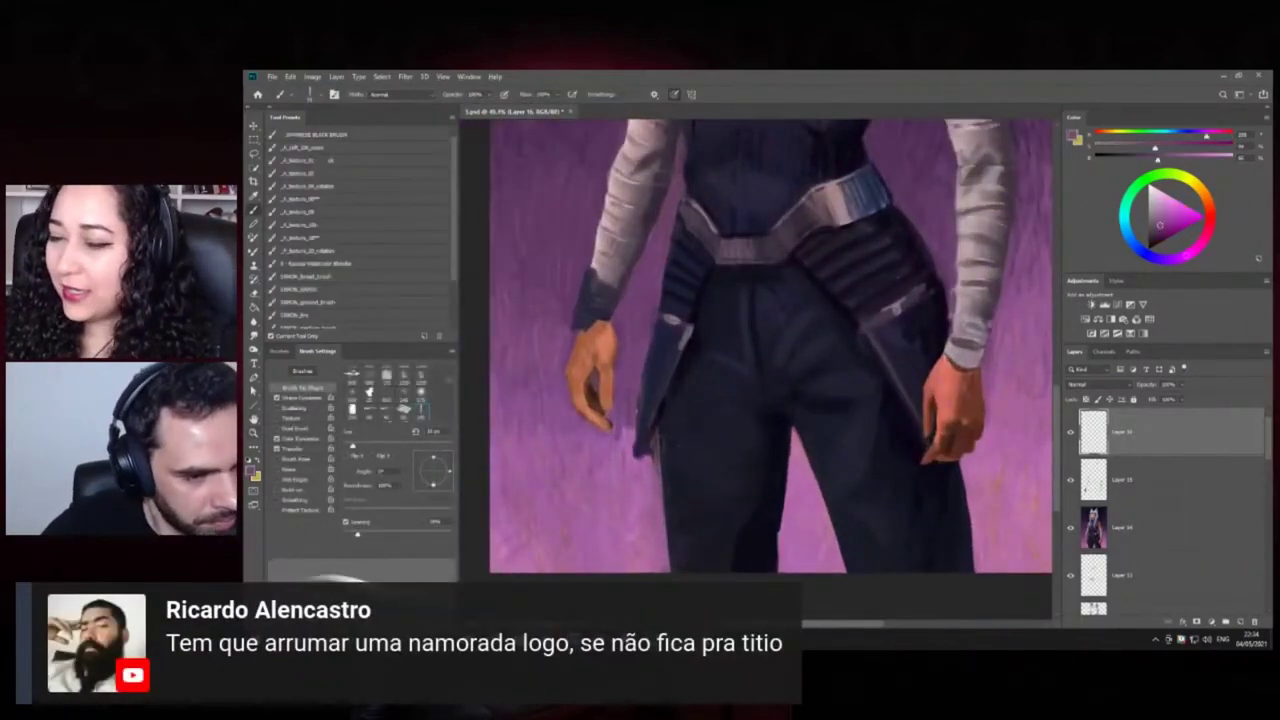
{"action": "left_click", "coordinate": [631, 475], "text": "alt"}
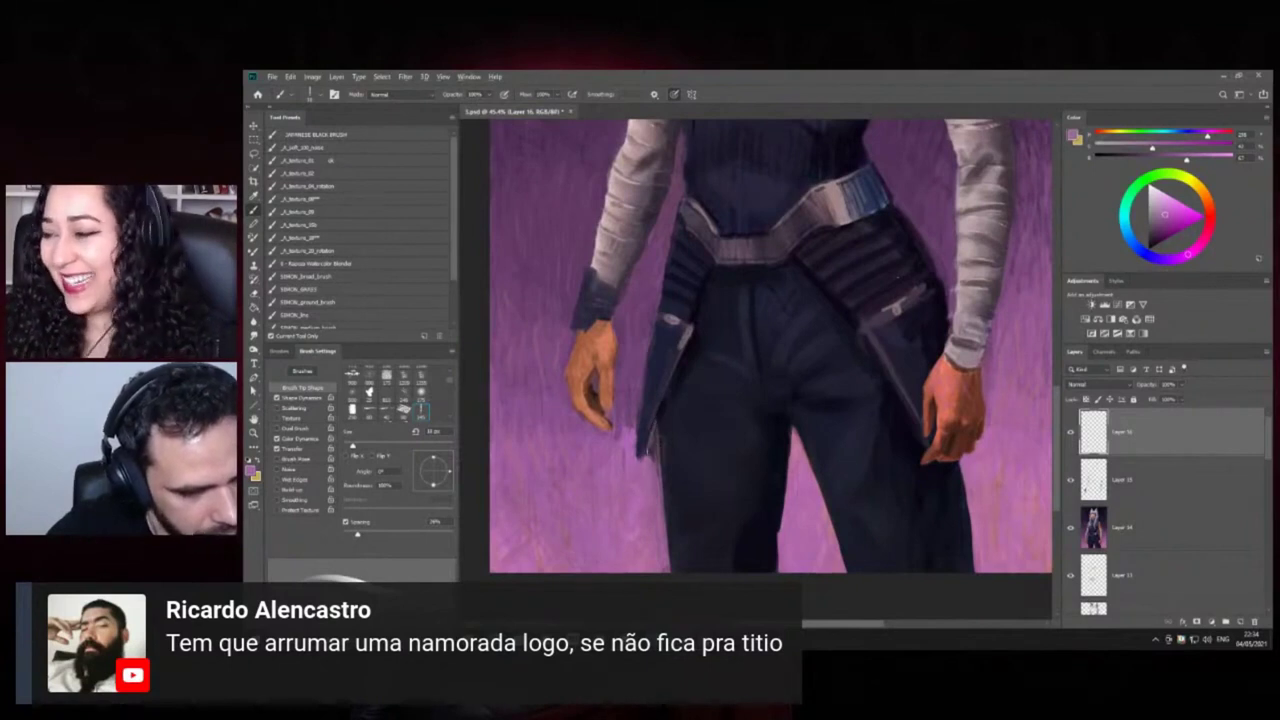
{"action": "left_click", "coordinate": [660, 412], "text": "alt"}
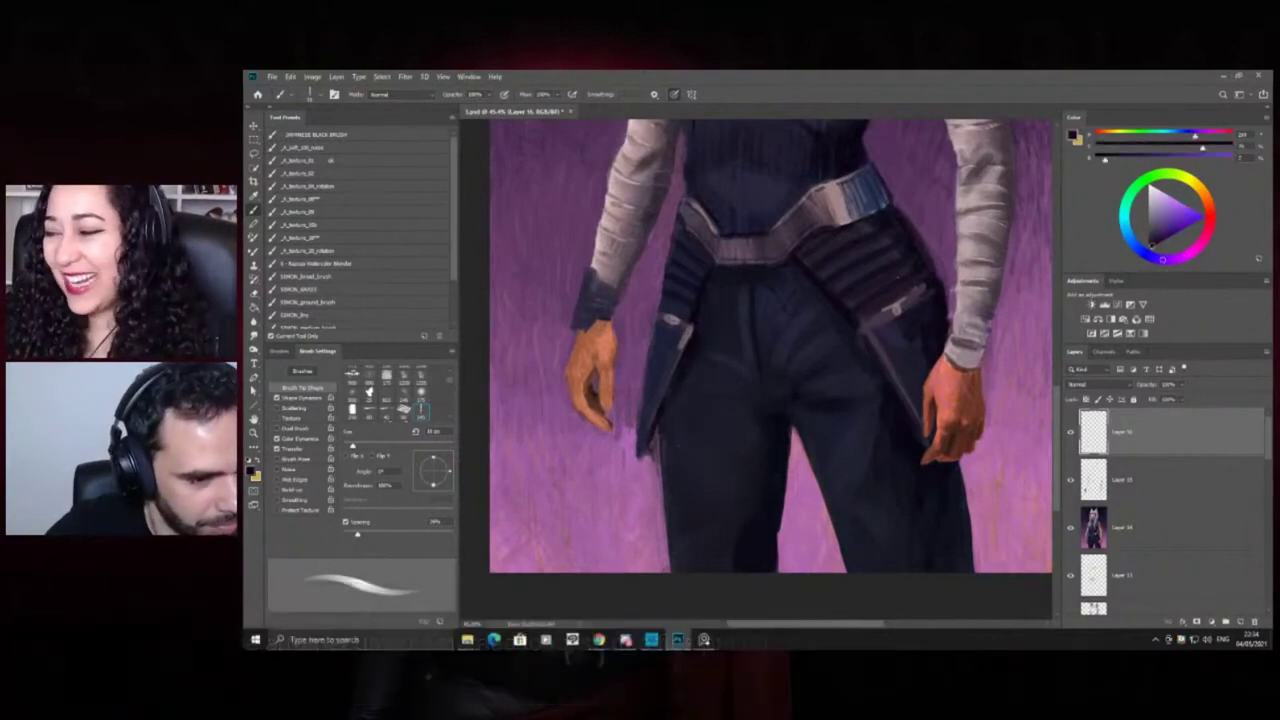
{"action": "left_click", "coordinate": [647, 466], "text": "alt"}
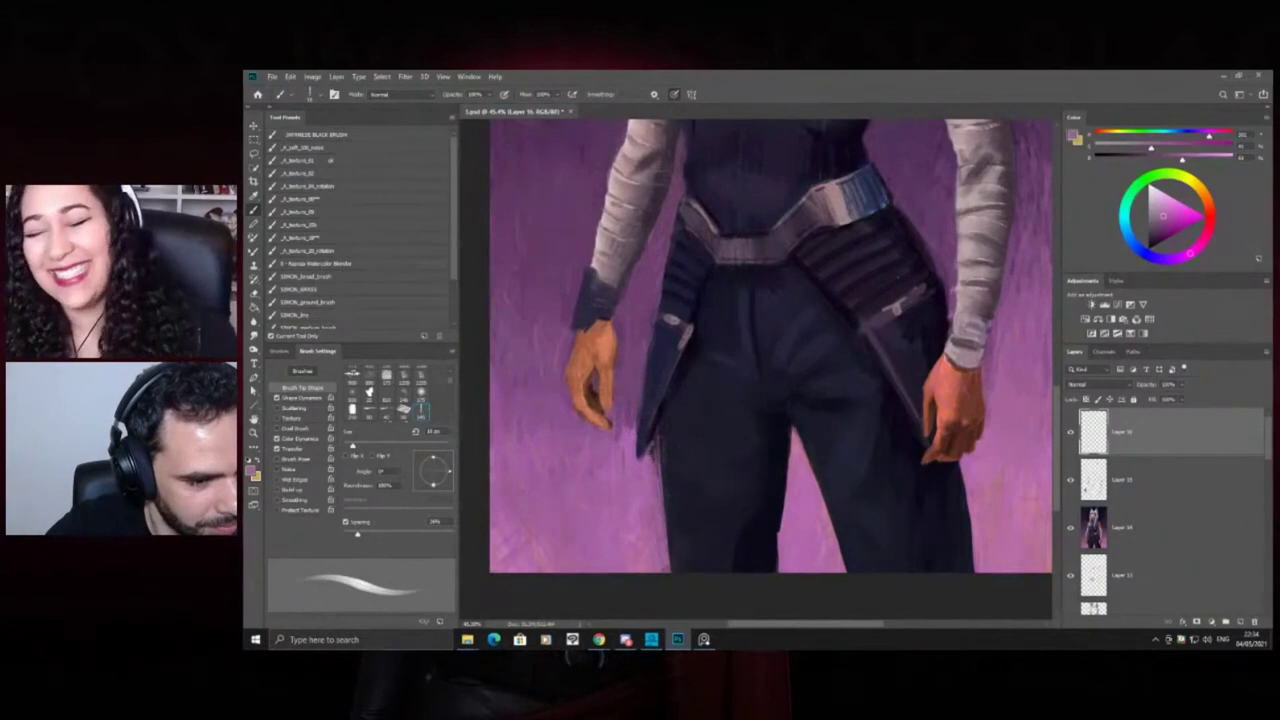
{"action": "left_click_drag", "start_coordinate": [654, 443], "coordinate": [602, 482]}
Examine the full figure, then the navy-cuffed bandaged arm up close
{"action": "key", "text": "z"}
{"action": "left_click", "coordinate": [601, 483], "text": "alt"}
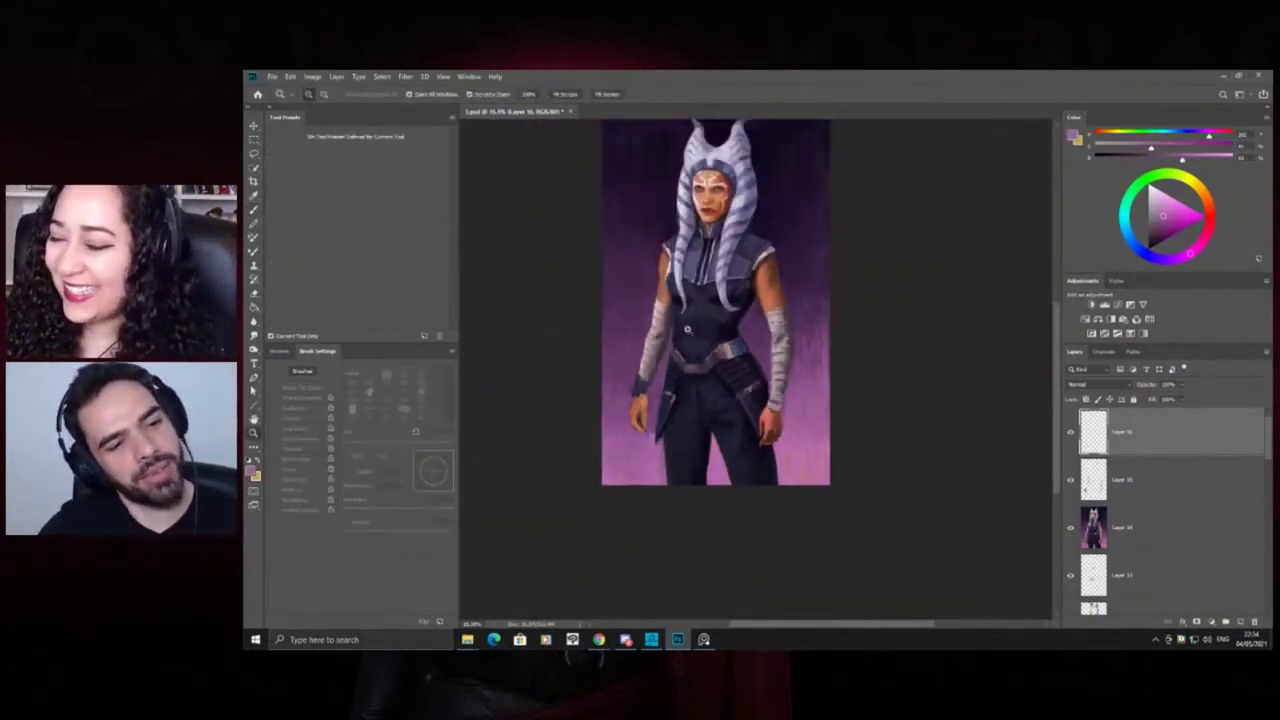
{"action": "left_click", "coordinate": [687, 329], "text": "alt"}
{"action": "left_click", "coordinate": [743, 269]}
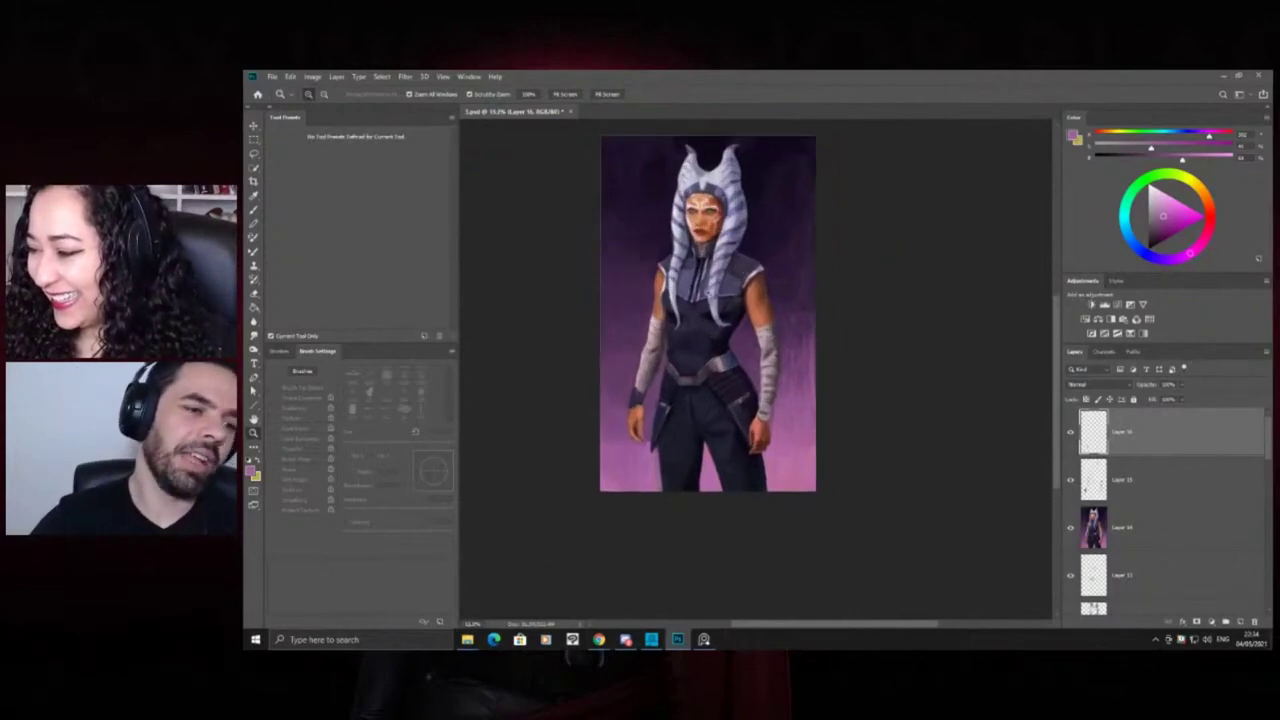
{"action": "left_click", "coordinate": [652, 316]}
{"action": "left_click", "coordinate": [653, 318]}
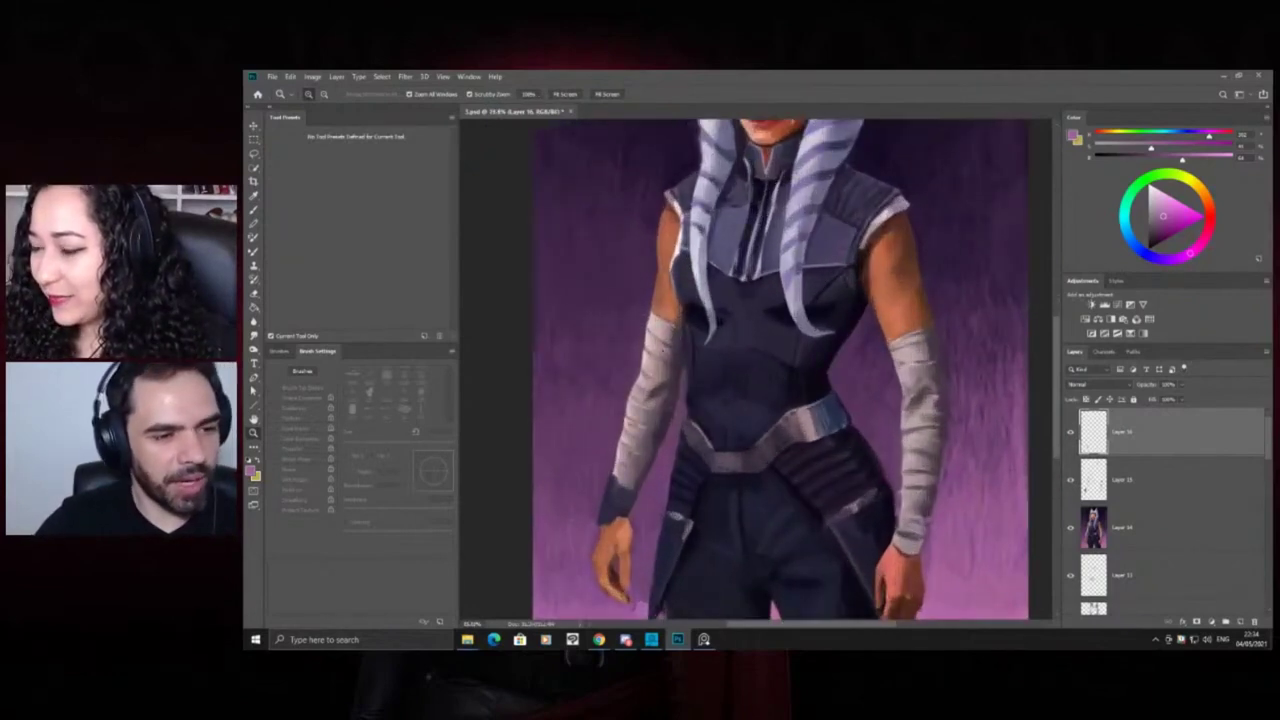
{"action": "left_click", "coordinate": [667, 350]}
{"action": "left_click", "coordinate": [668, 350]}
Choose a textured bristle brush and touch up the upper wraps of the navy-cuffed forearm using a sampled dark muted purple
{"action": "key", "text": "b"}
{"action": "right_click", "coordinate": [680, 345]}
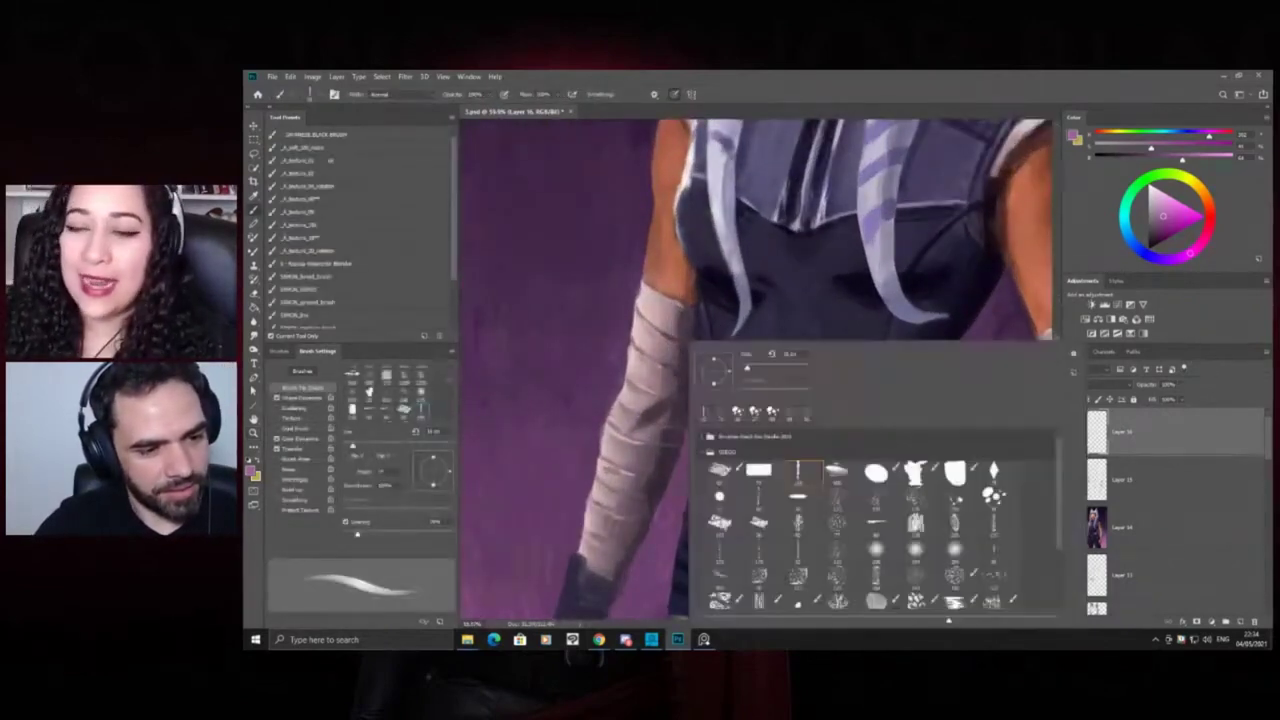
{"action": "left_click", "coordinate": [918, 579]}
{"action": "left_click", "coordinate": [653, 340]}
{"action": "mouse_move", "coordinate": [667, 343]}
{"action": "left_mouse_down"}
{"action": "mouse_move", "coordinate": [643, 354]}
{"action": "mouse_move", "coordinate": [674, 361]}
{"action": "left_mouse_up"}
{"action": "left_click", "coordinate": [679, 357], "text": "alt"}
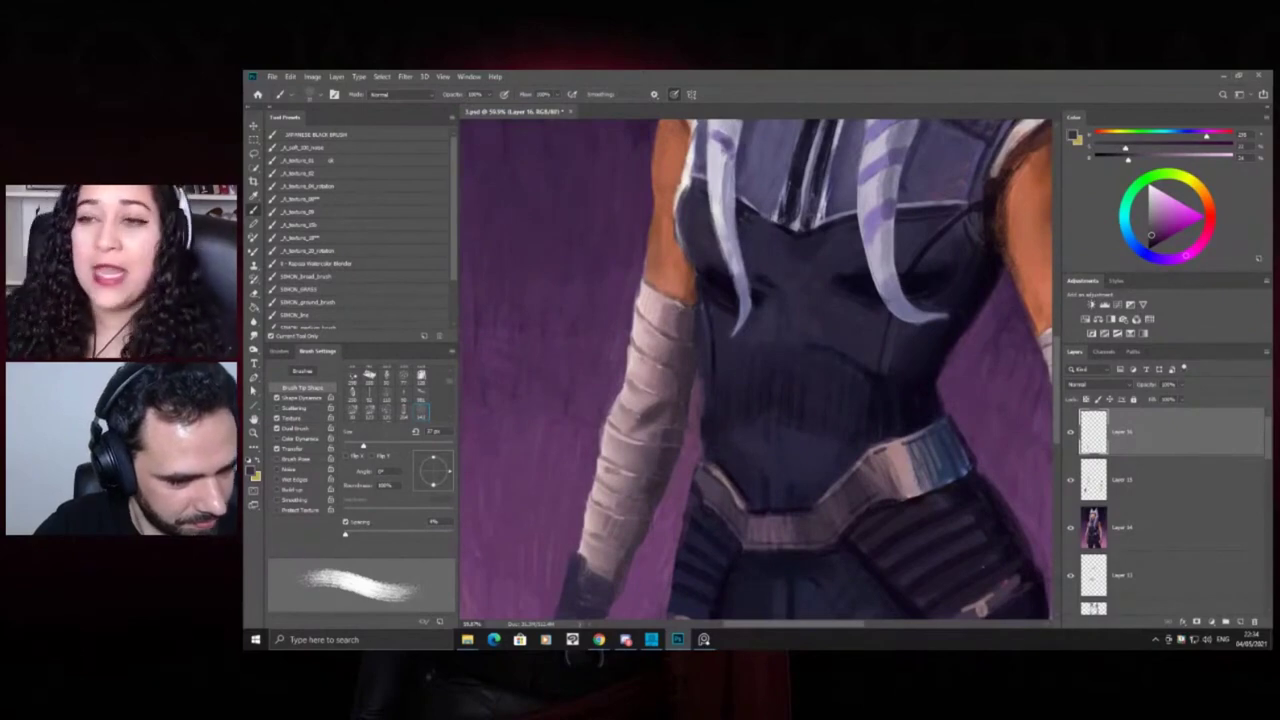
Shade the outer edge of the upper wraps on the opposite forearm with the dark muted purple
{"action": "key", "text": "z"}
{"action": "mouse_move", "coordinate": [684, 400]}
{"action": "left_mouse_down"}
{"action": "mouse_move", "coordinate": [614, 420]}
{"action": "mouse_move", "coordinate": [605, 445]}
{"action": "left_mouse_up"}
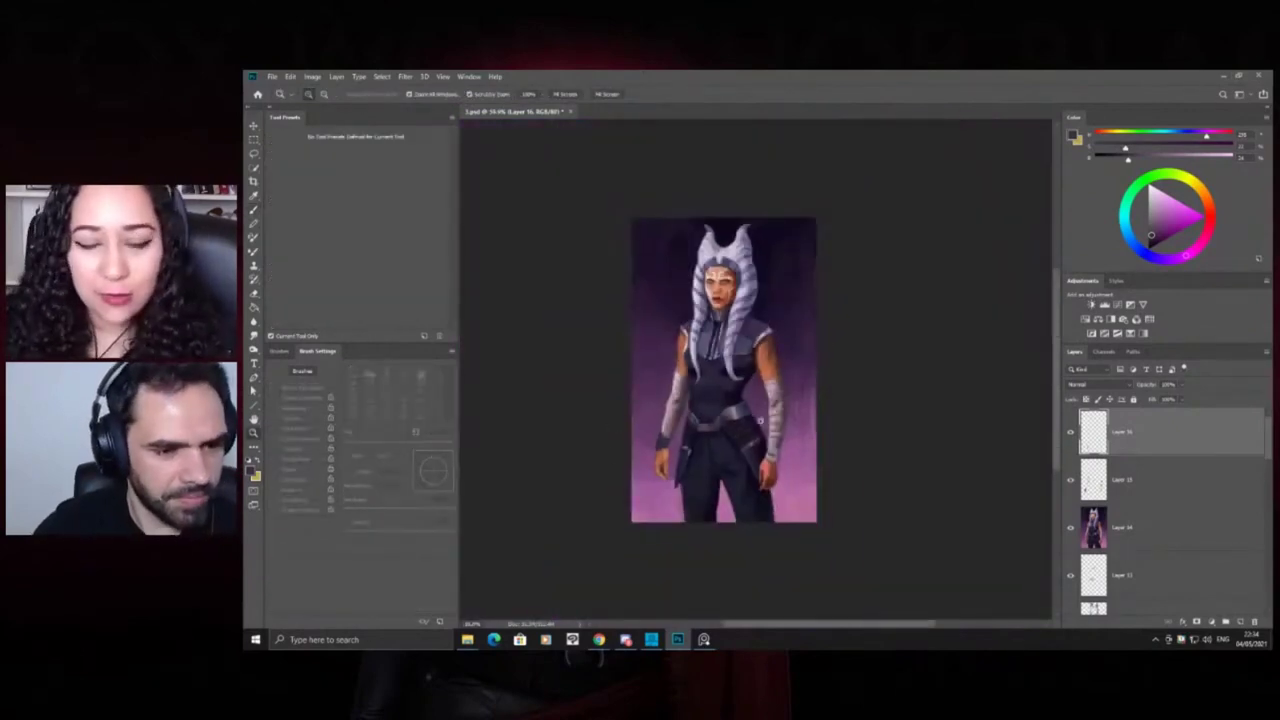
{"action": "left_click_drag", "start_coordinate": [758, 423], "coordinate": [790, 422]}
{"action": "left_click", "coordinate": [804, 396]}
{"action": "key", "text": "b"}
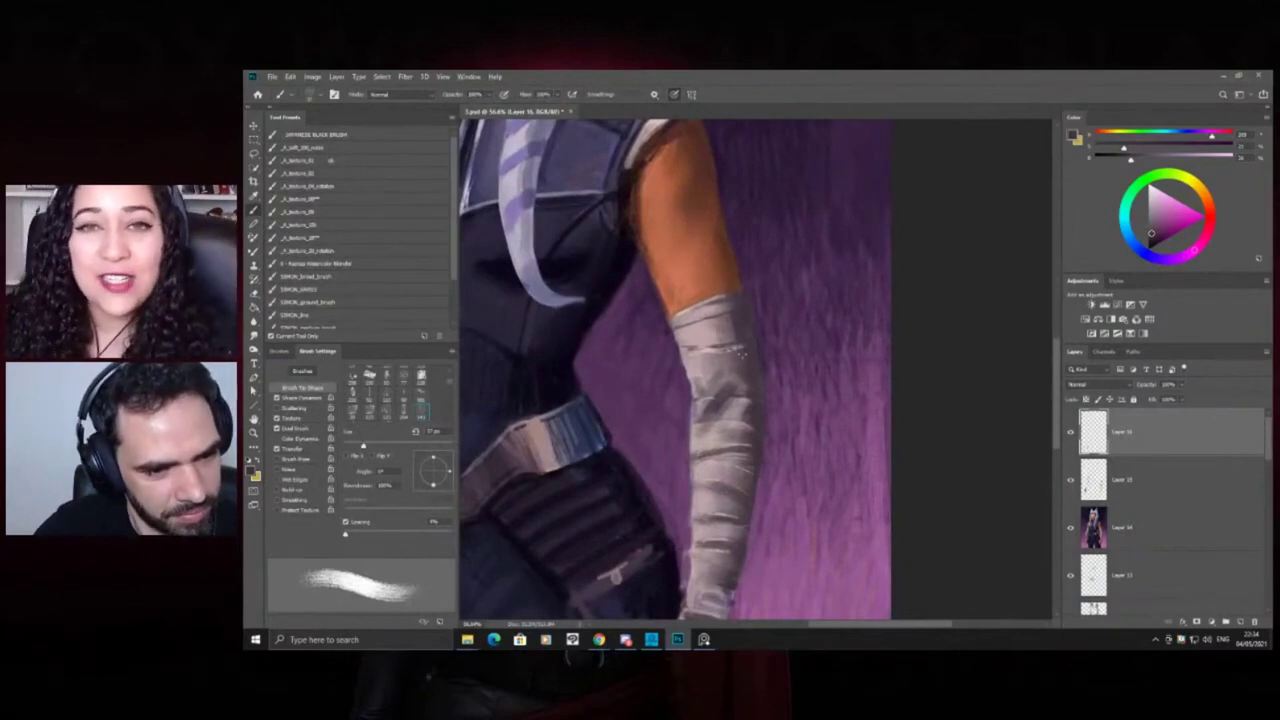
Sample background purples beside the wrapped wrist and clean up the outer contour of the lower bandage
{"action": "key", "text": "z"}
{"action": "left_click_drag", "start_coordinate": [723, 346], "coordinate": [668, 364]}
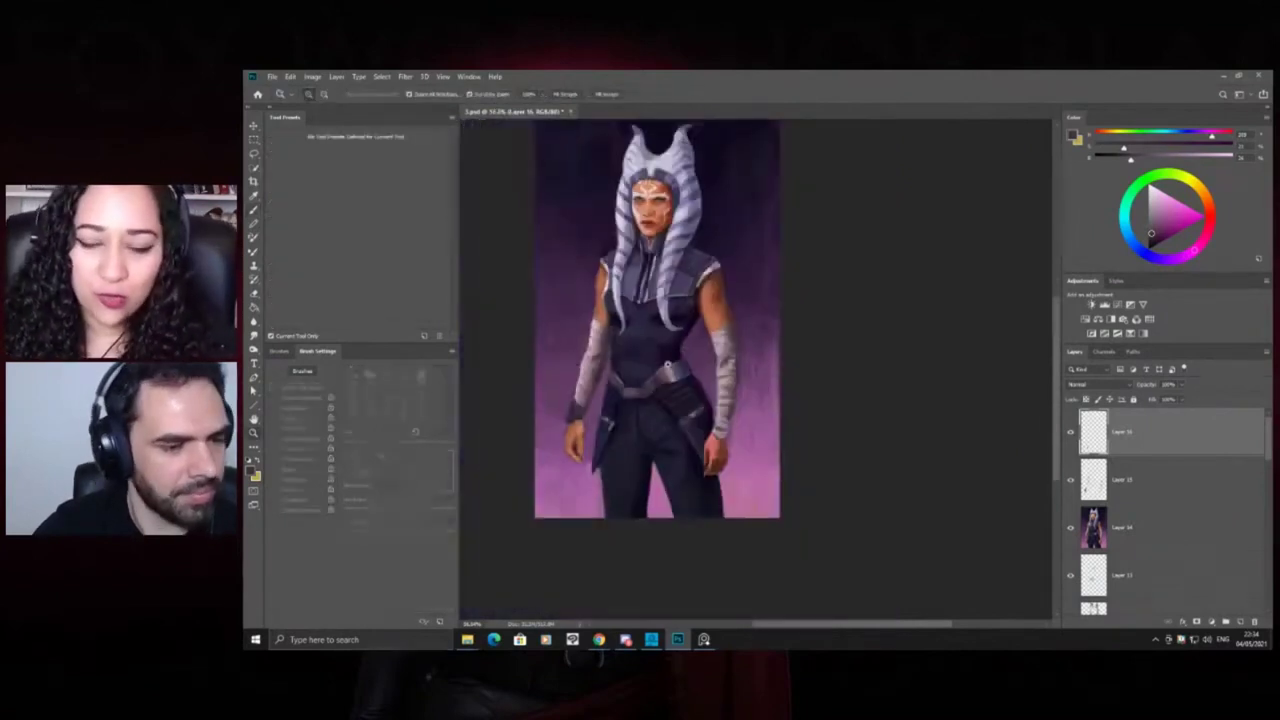
{"action": "left_click_drag", "start_coordinate": [547, 401], "coordinate": [565, 407]}
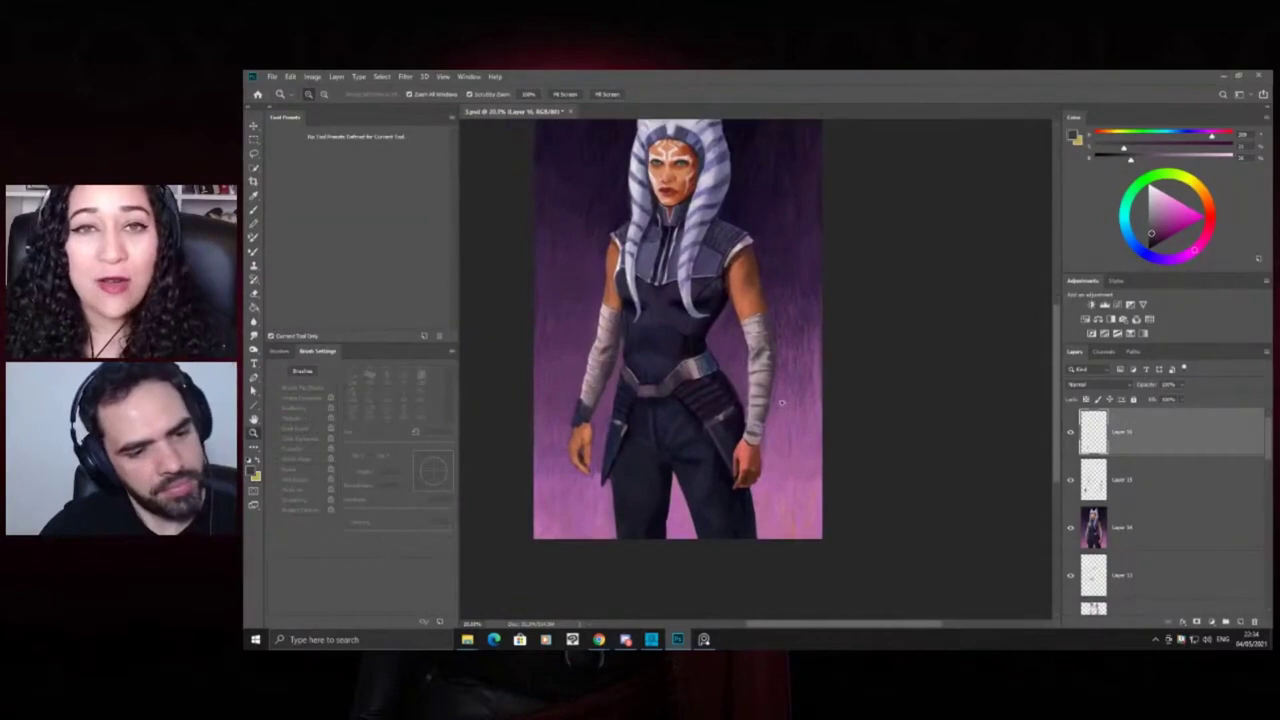
{"action": "left_click_drag", "start_coordinate": [767, 447], "coordinate": [793, 445]}
{"action": "key", "text": "b"}
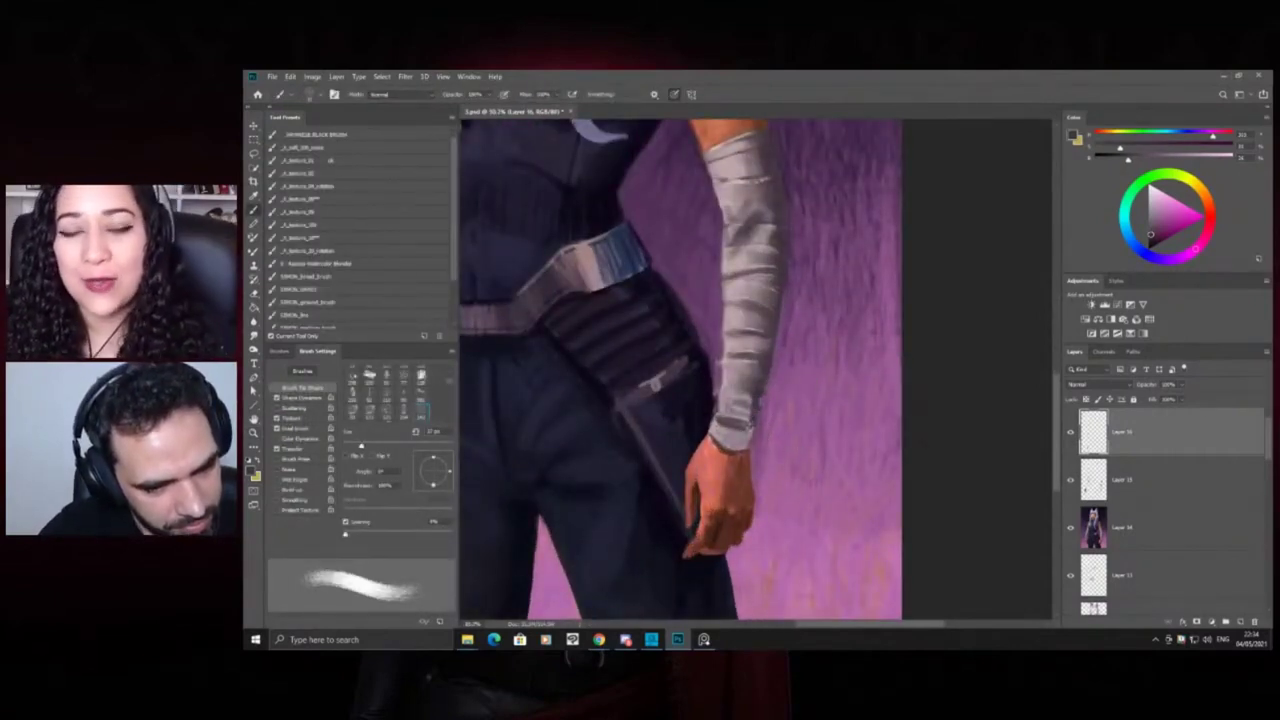
{"action": "left_click", "coordinate": [761, 444], "text": "alt"}
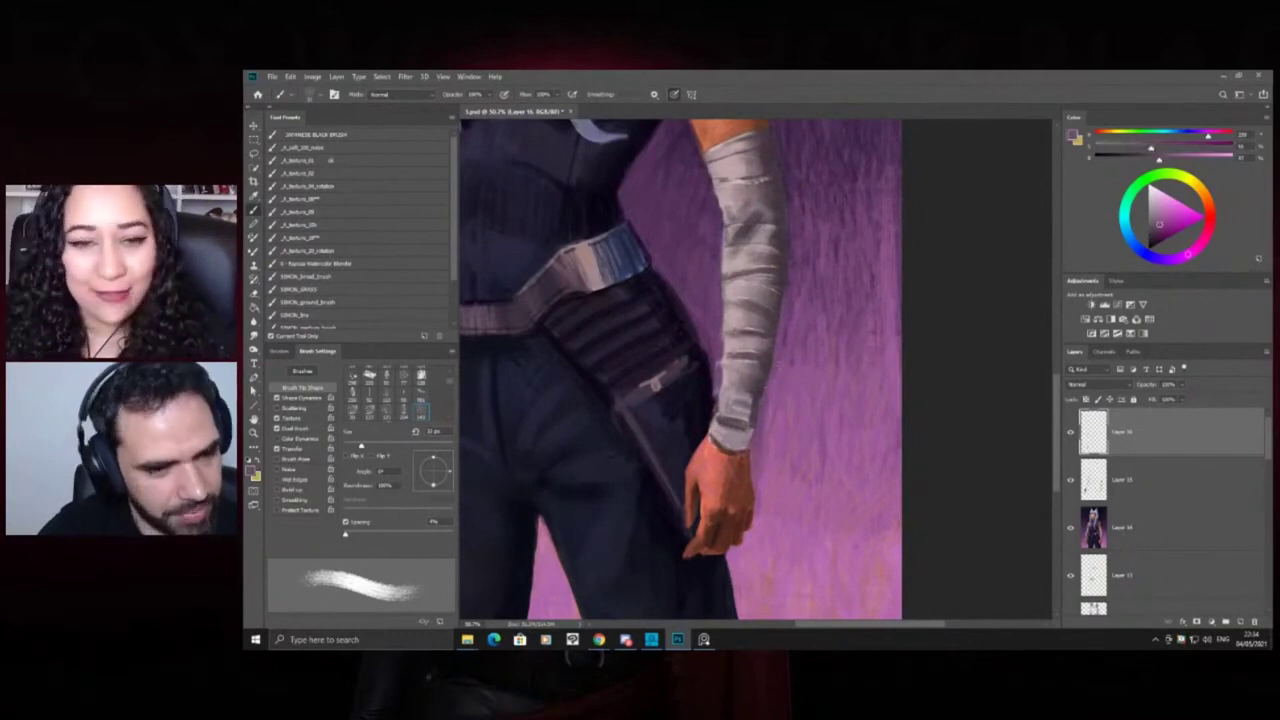
{"action": "left_click", "coordinate": [768, 388], "text": "alt"}
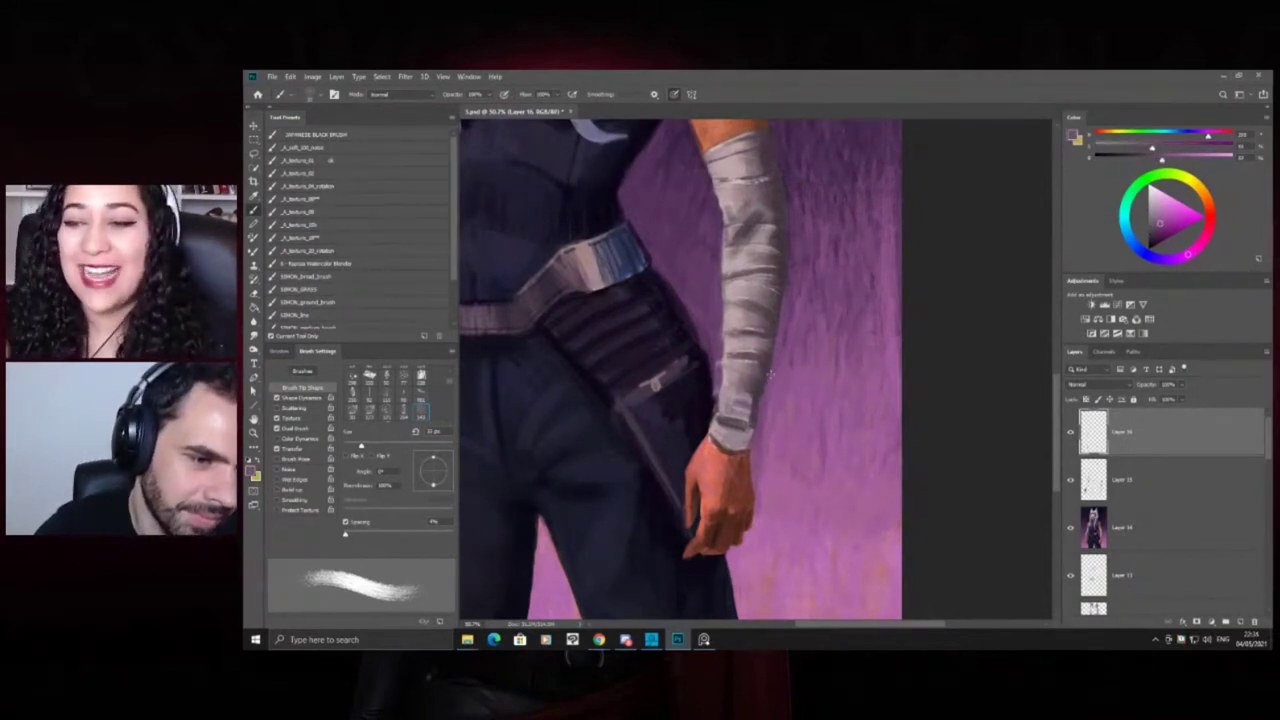
Check the full figure and sample a dark muted purple near the wrapped wrist for the outline shading
{"action": "key", "text": "z"}
{"action": "left_click_drag", "start_coordinate": [796, 320], "coordinate": [704, 386]}
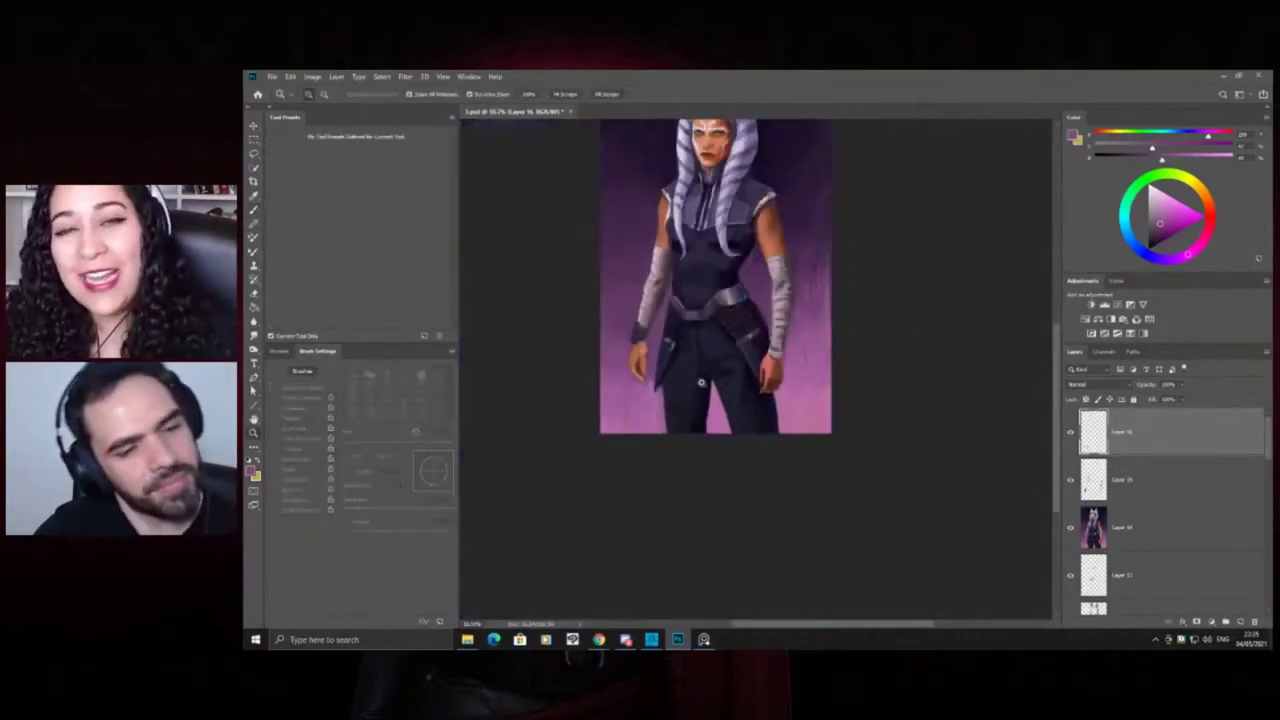
{"action": "mouse_move", "coordinate": [773, 346]}
{"action": "left_mouse_down"}
{"action": "mouse_move", "coordinate": [840, 344]}
{"action": "mouse_move", "coordinate": [735, 350]}
{"action": "left_mouse_up"}
{"action": "left_click", "coordinate": [776, 350], "text": "alt"}
Refine the dark side contour of the torso below the armhole with near-black navy tones
{"action": "key", "text": "z"}
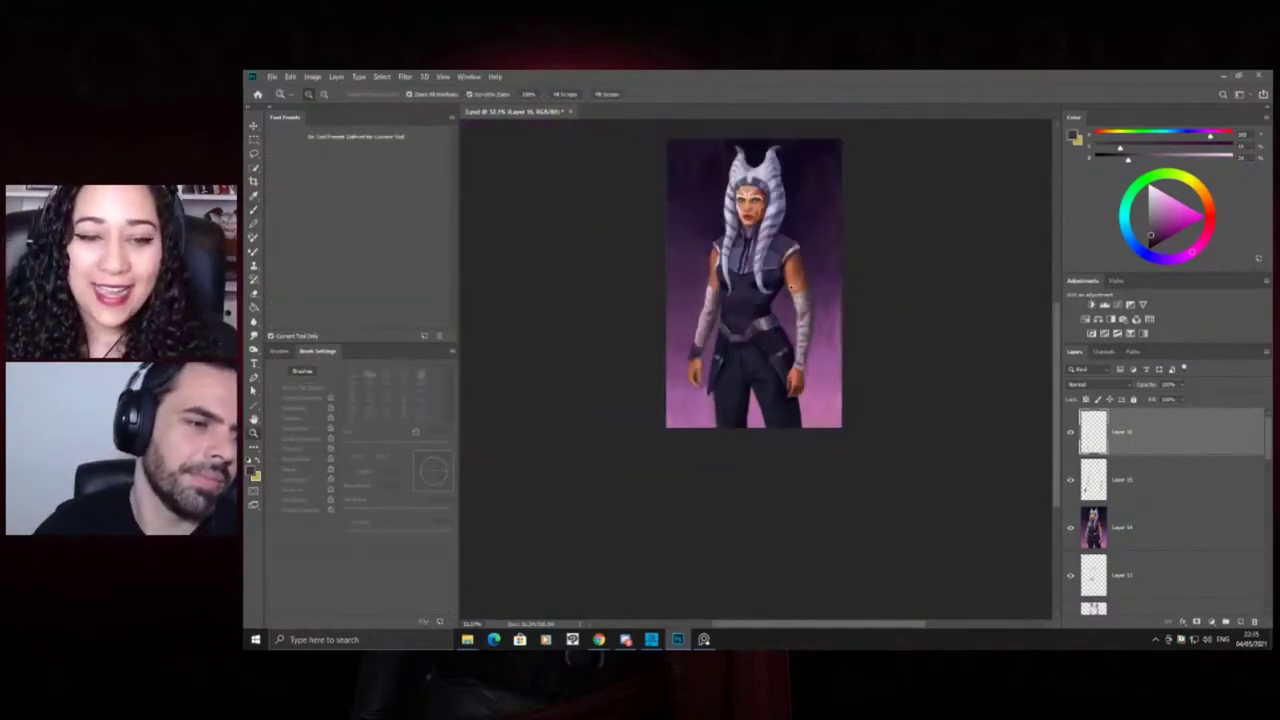
{"action": "left_click", "coordinate": [766, 298]}
{"action": "left_click", "coordinate": [766, 298]}
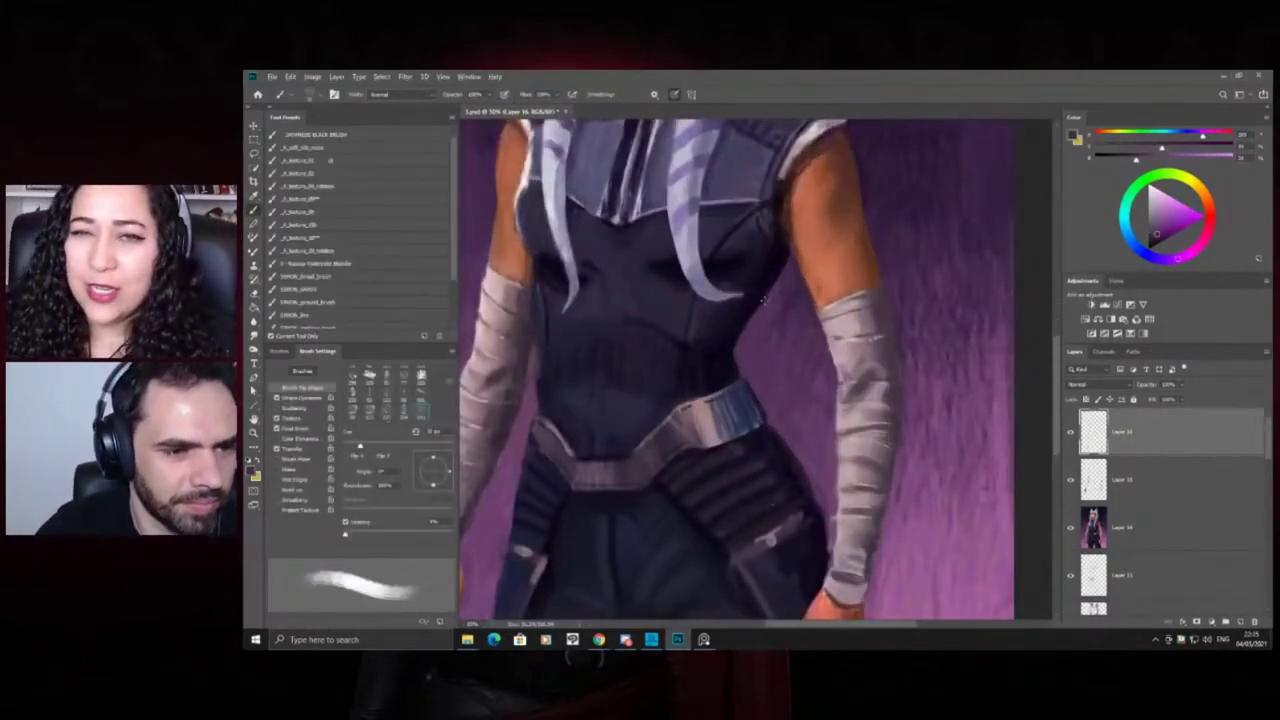
{"action": "key", "text": "z"}
{"action": "left_click_drag", "start_coordinate": [750, 315], "coordinate": [690, 296]}
{"action": "left_click_drag", "start_coordinate": [789, 264], "coordinate": [826, 289]}
{"action": "mouse_move", "coordinate": [735, 298]}
{"action": "left_mouse_down"}
{"action": "mouse_move", "coordinate": [749, 300]}
{"action": "mouse_move", "coordinate": [681, 282]}
{"action": "left_mouse_up"}
{"action": "key", "text": "b"}
Sample a dark purple and a mid grey around the elbow fold to refine the creases in the wraps
{"action": "key", "text": "z"}
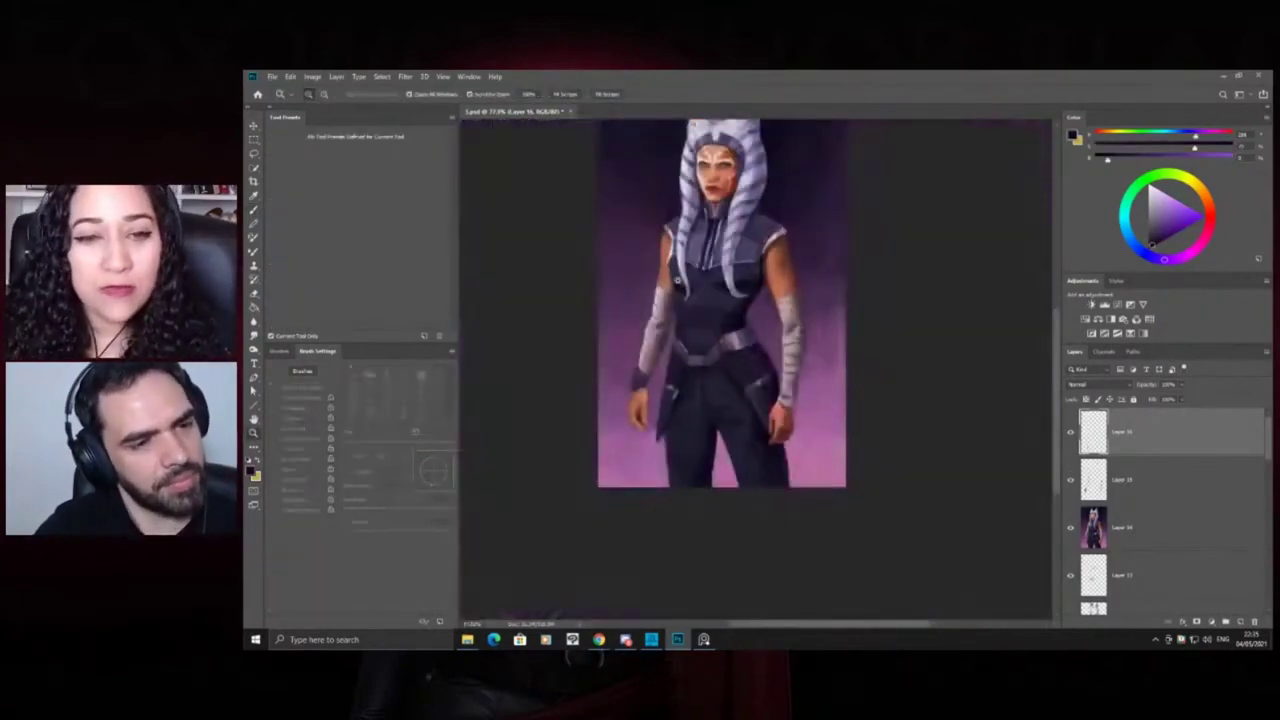
{"action": "left_click_drag", "start_coordinate": [762, 266], "coordinate": [727, 304]}
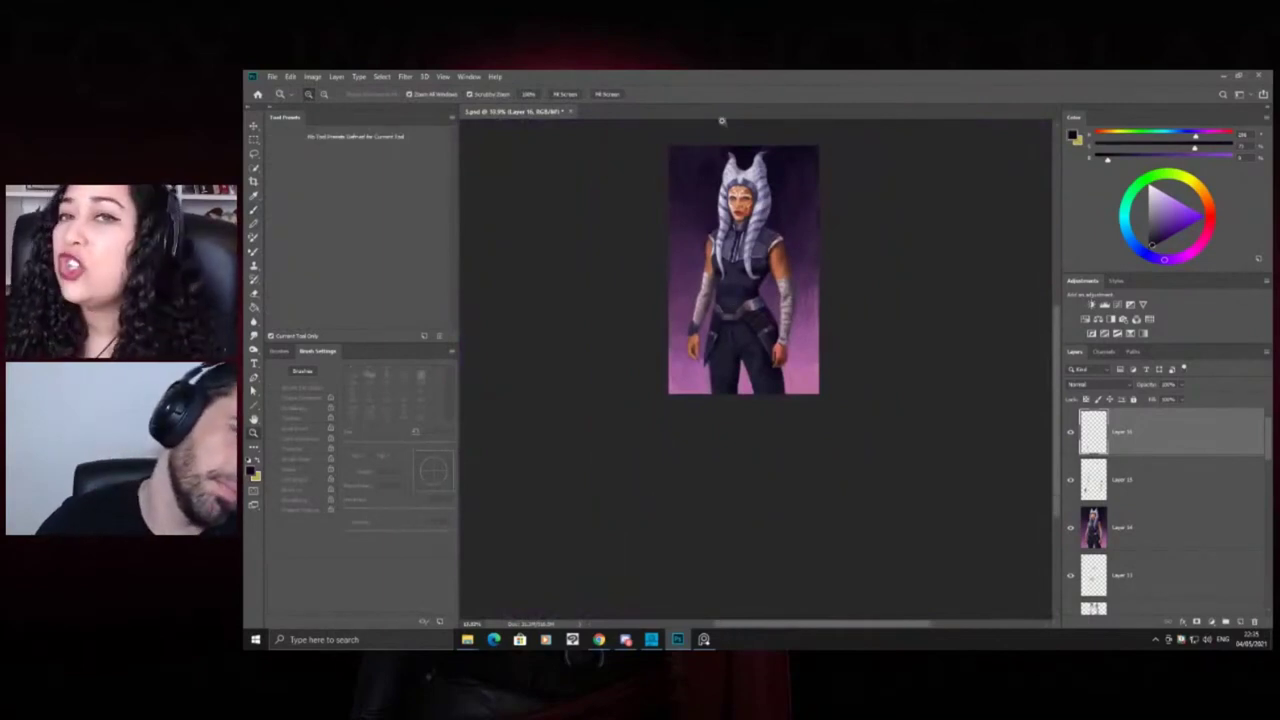
{"action": "left_click_drag", "start_coordinate": [779, 283], "coordinate": [861, 318]}
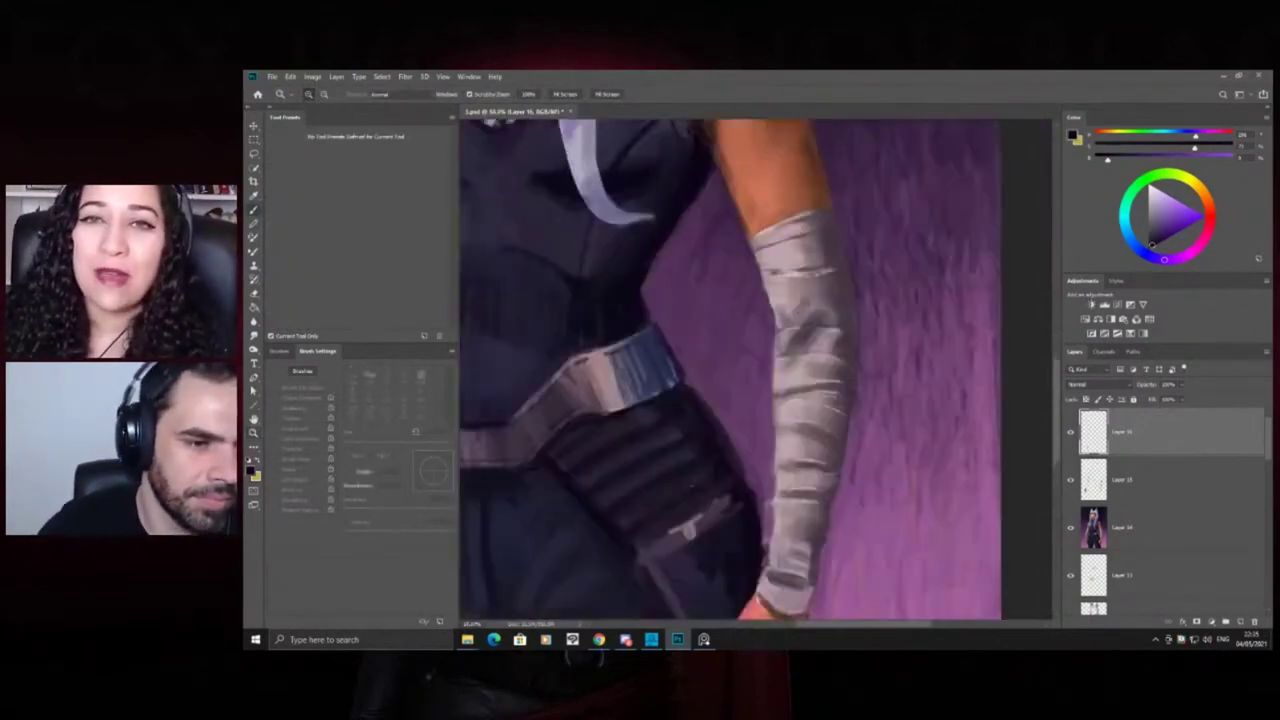
{"action": "key", "text": "b"}
{"action": "left_click", "coordinate": [805, 332], "text": "alt"}
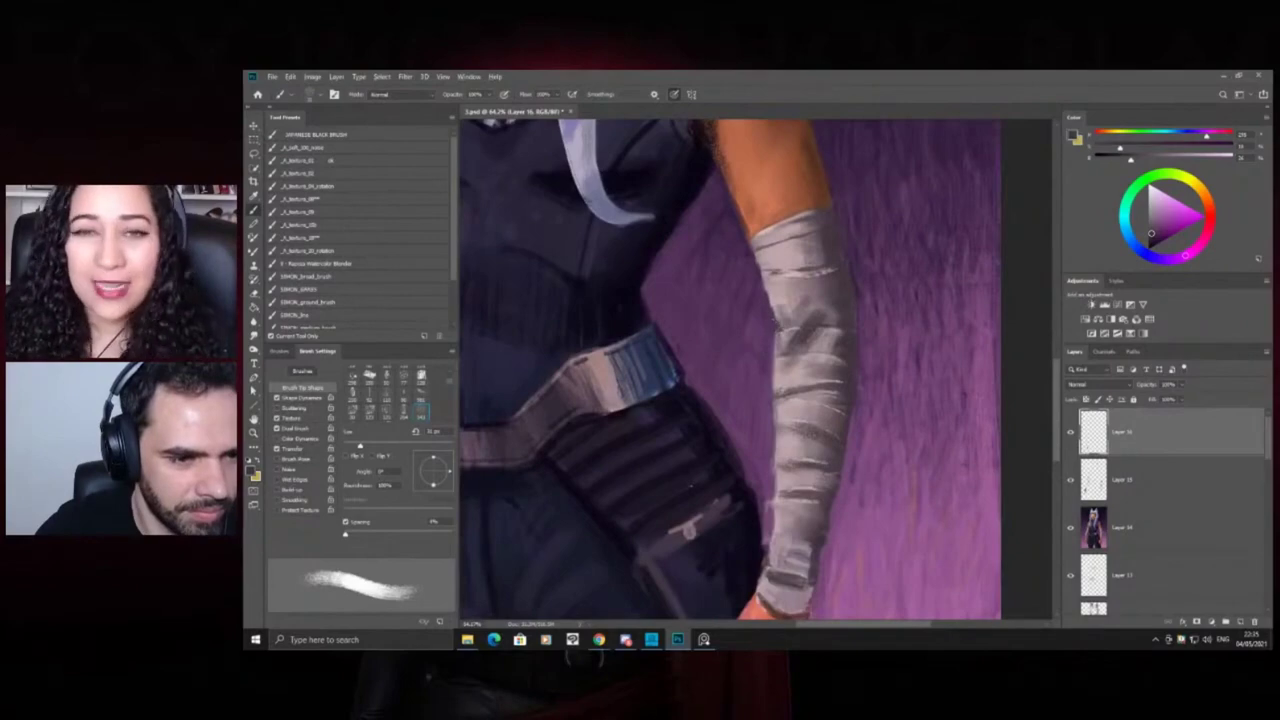
{"action": "left_click", "coordinate": [781, 346], "text": "alt"}
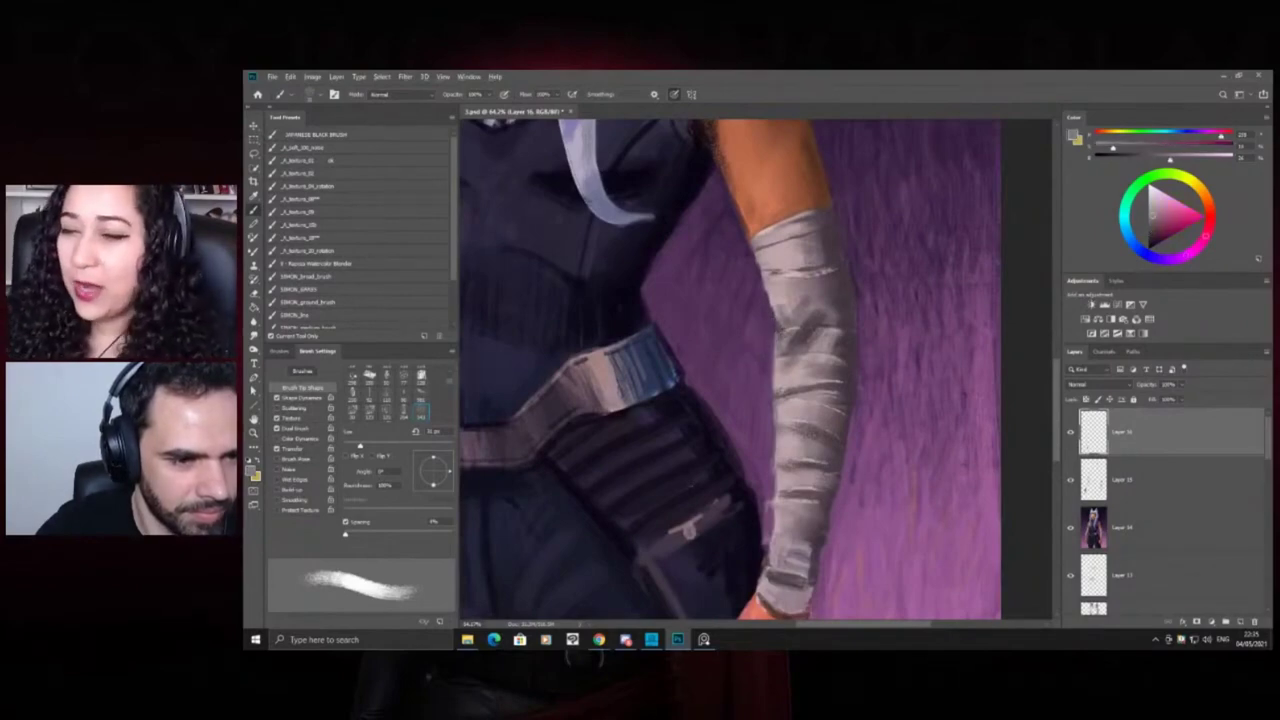
Reduce the brush size and refine the top edge of the bandage using sampled brown and warm skin tones
{"action": "mouse_move", "coordinate": [795, 311]}
{"action": "left_mouse_down"}
{"action": "mouse_move", "coordinate": [731, 304]}
{"action": "mouse_move", "coordinate": [860, 290]}
{"action": "mouse_move", "coordinate": [810, 302]}
{"action": "left_mouse_up"}
{"action": "key", "text": "b"}
{"action": "right_click", "coordinate": [802, 287]}
{"action": "left_click", "coordinate": [802, 287]}
{"action": "left_click", "coordinate": [829, 286], "text": "alt"}
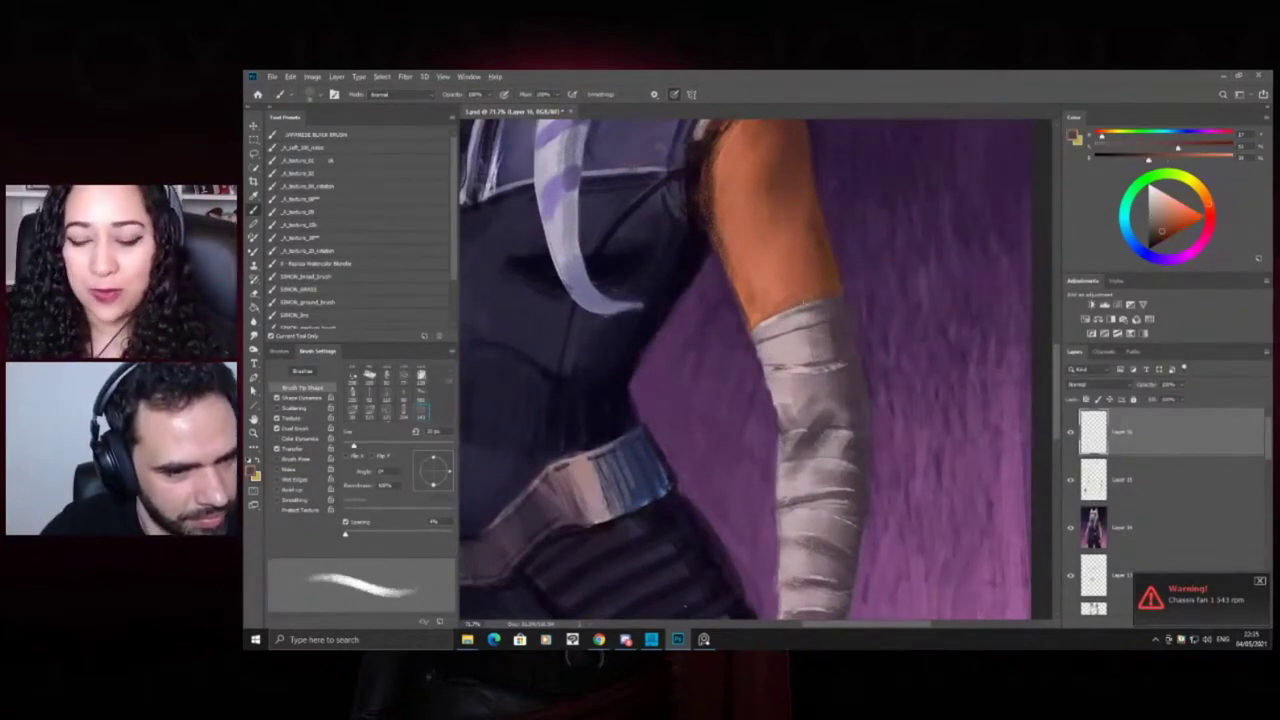
{"action": "left_click", "coordinate": [767, 316], "text": "alt"}
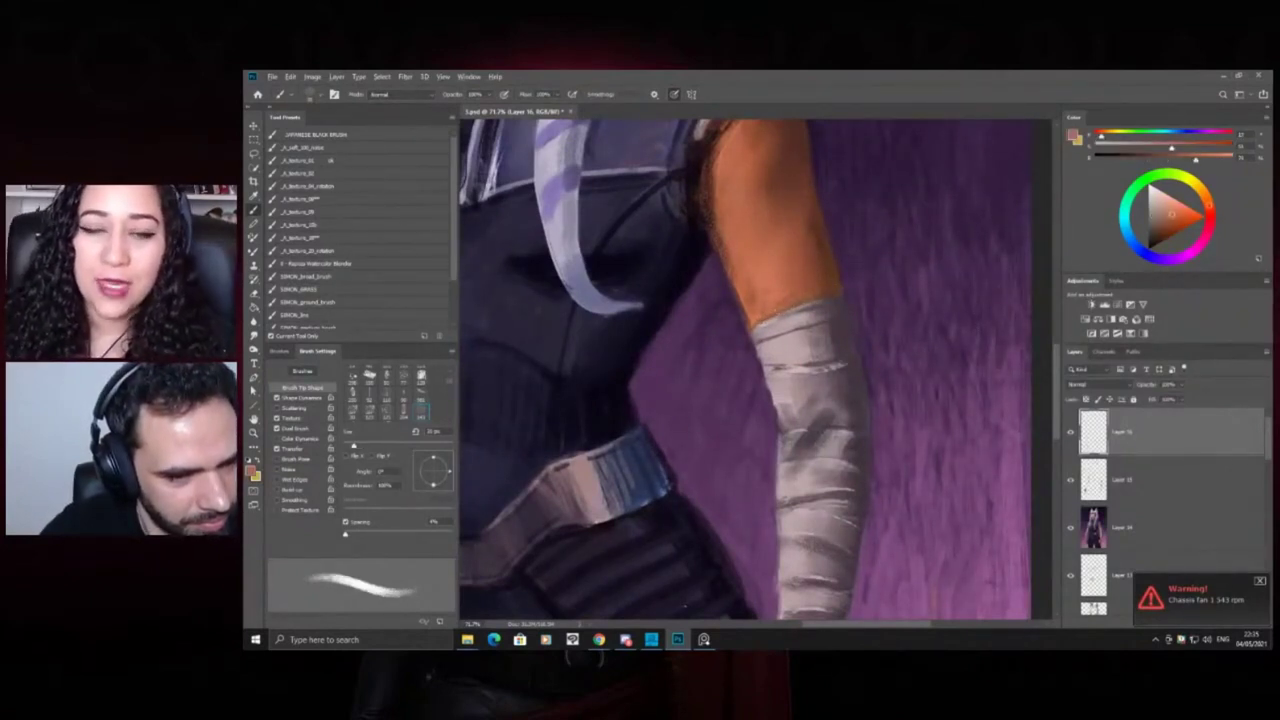
Shade the outer side of the lower wraps just above the wrist with sampled light and mid grey tones
{"action": "key", "text": "z"}
{"action": "left_click_drag", "start_coordinate": [783, 312], "coordinate": [581, 257]}
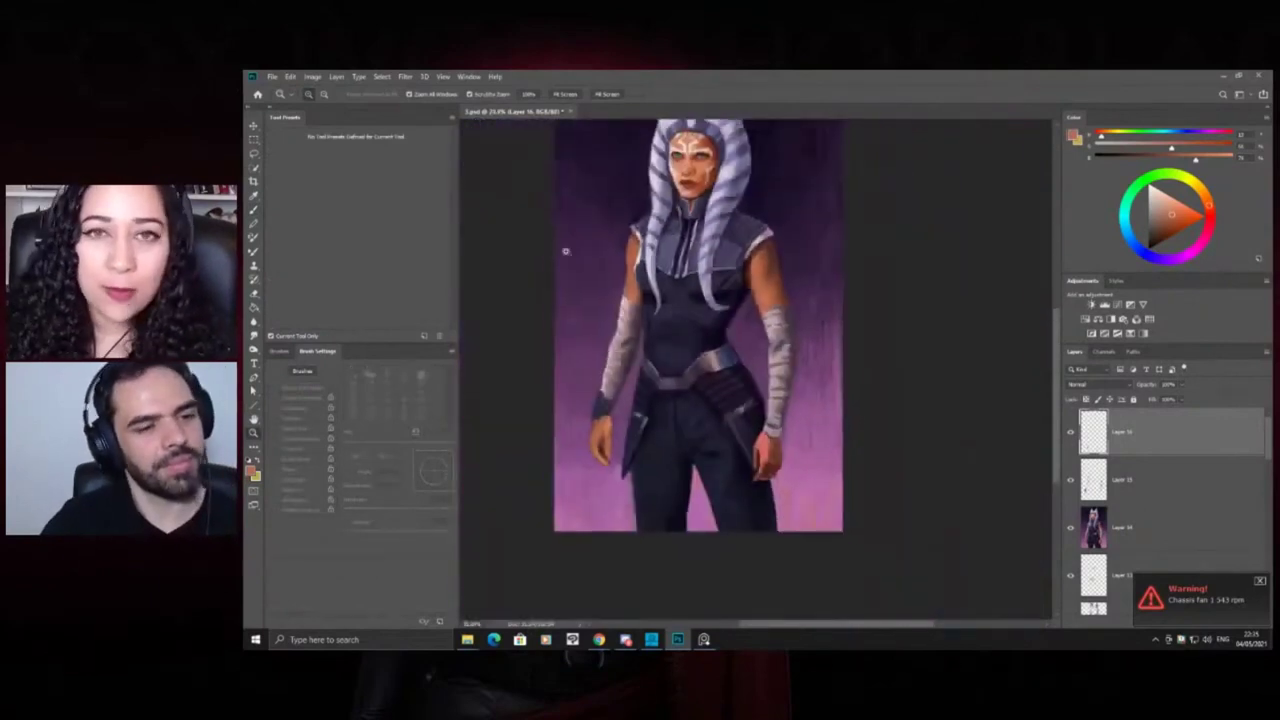
{"action": "left_click", "coordinate": [737, 297]}
{"action": "left_click_drag", "start_coordinate": [768, 314], "coordinate": [758, 310]}
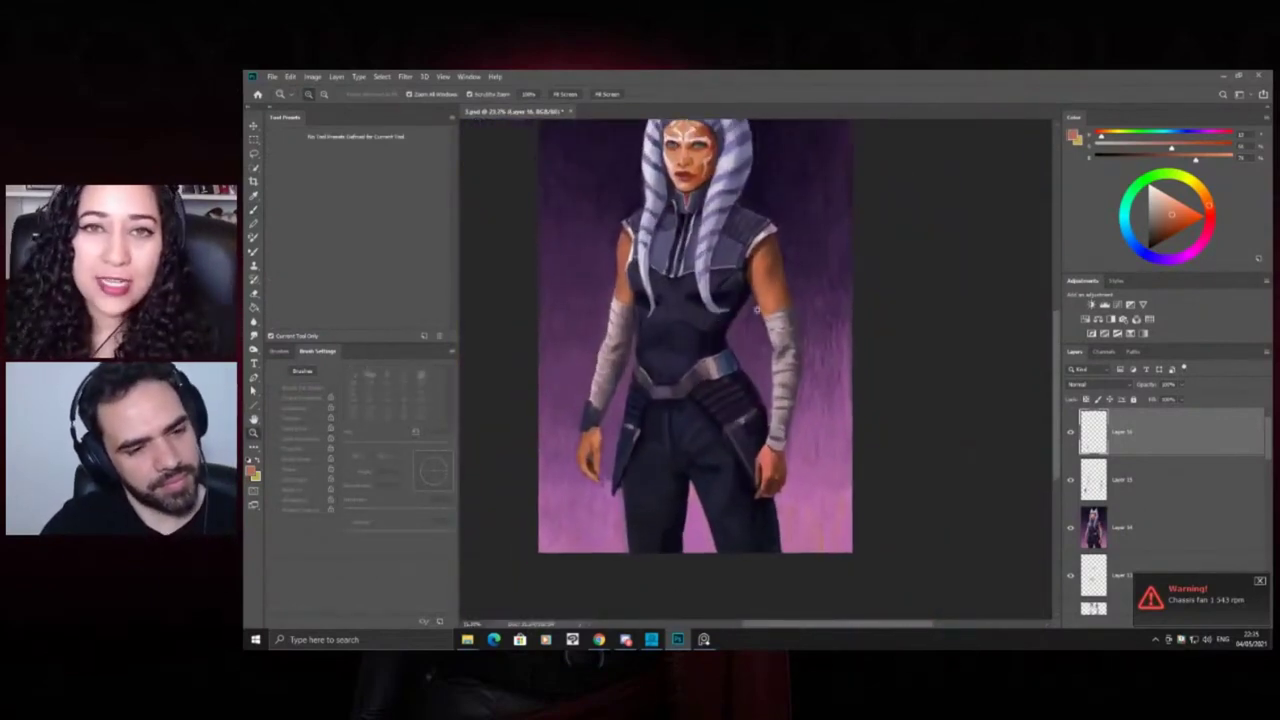
{"action": "left_click_drag", "start_coordinate": [800, 426], "coordinate": [880, 426]}
{"action": "key", "text": "b"}
{"action": "left_click", "coordinate": [762, 428], "text": "alt"}
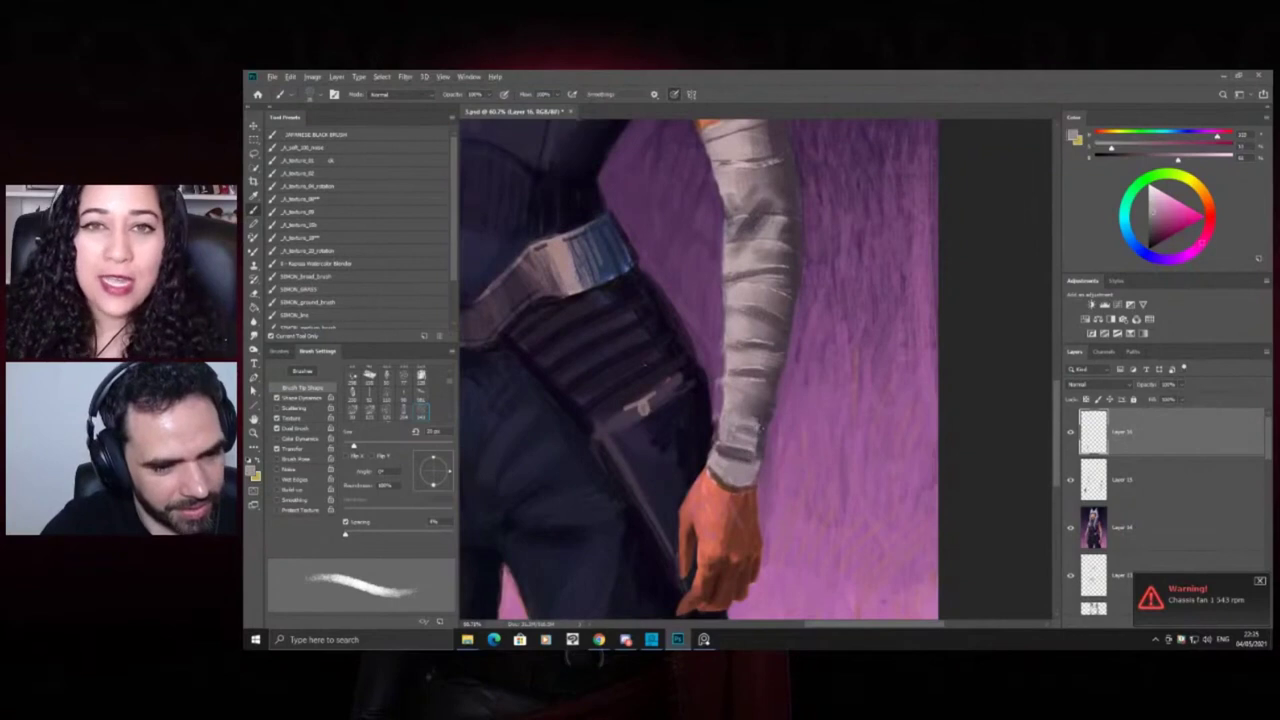
{"action": "left_click", "coordinate": [765, 398], "text": "alt"}
{"action": "left_click_drag", "start_coordinate": [754, 433], "coordinate": [765, 425]}
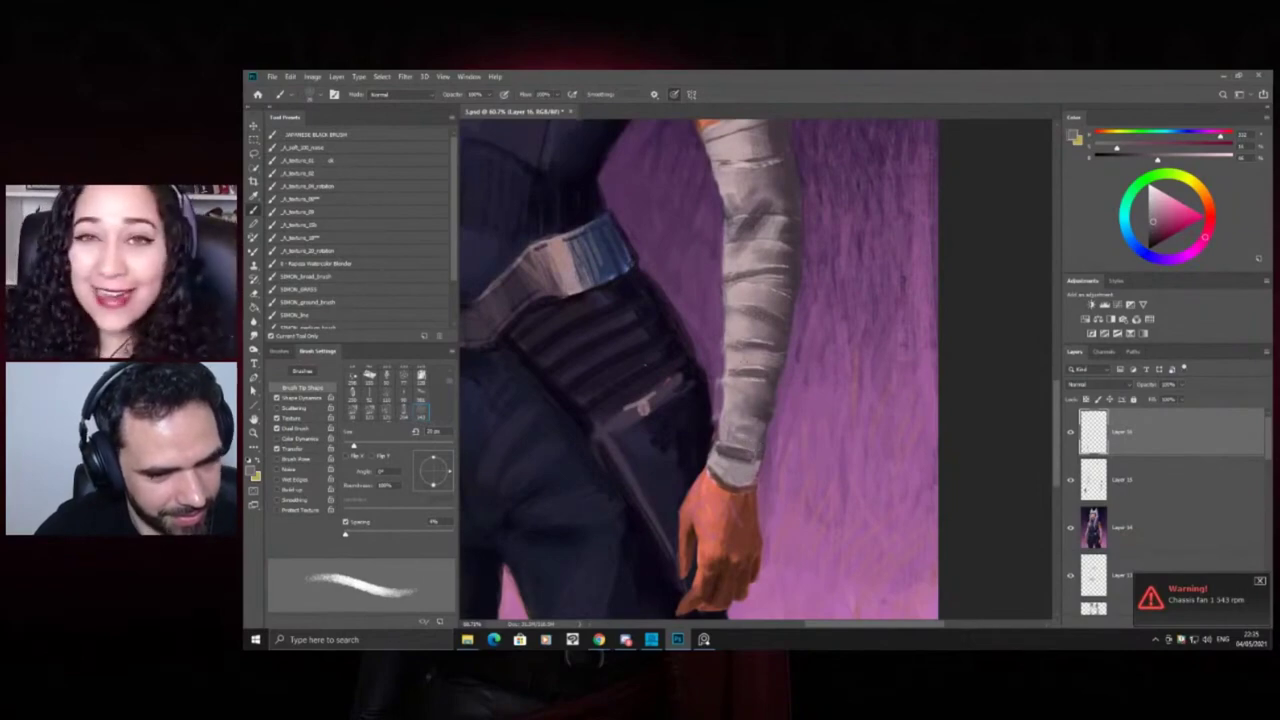
Switch to a different textured brush tip and paint light grey strokes on the middle forearm wraps beside the hip pouch
{"action": "key", "text": "z"}
{"action": "left_click_drag", "start_coordinate": [780, 350], "coordinate": [637, 397]}
{"action": "left_click", "coordinate": [763, 396]}
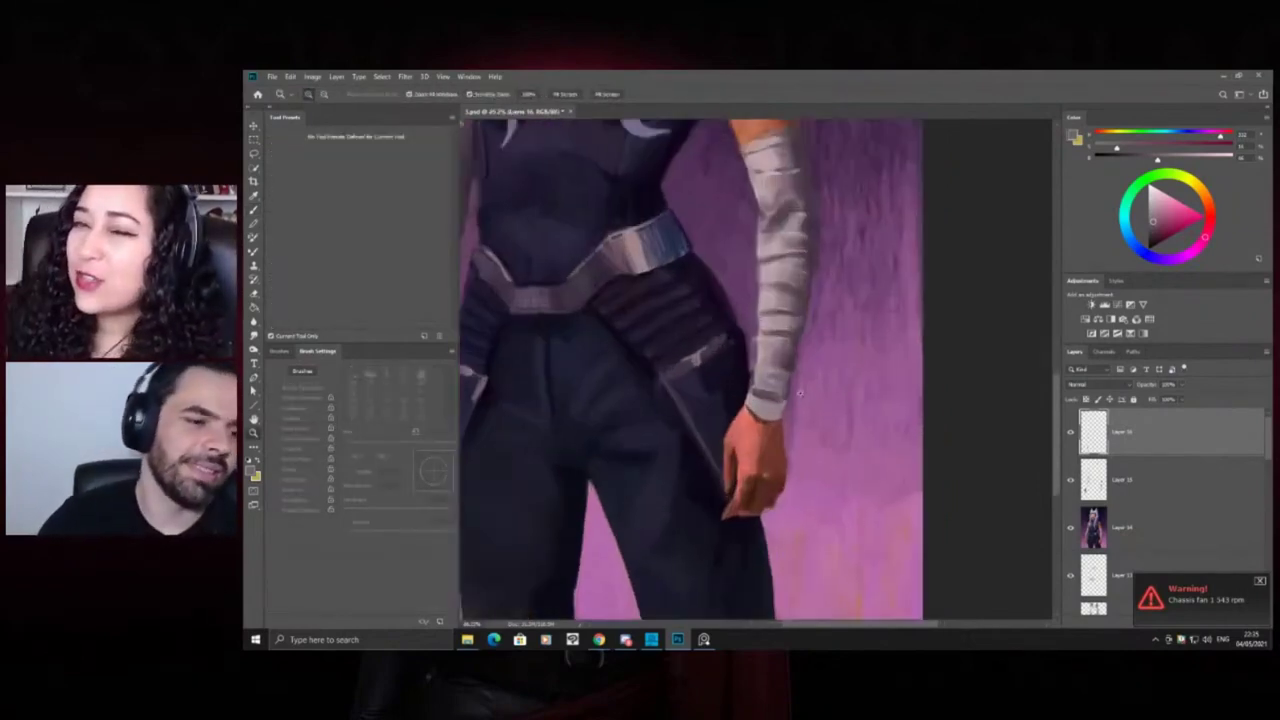
{"action": "left_click", "coordinate": [783, 380]}
{"action": "key", "text": "b"}
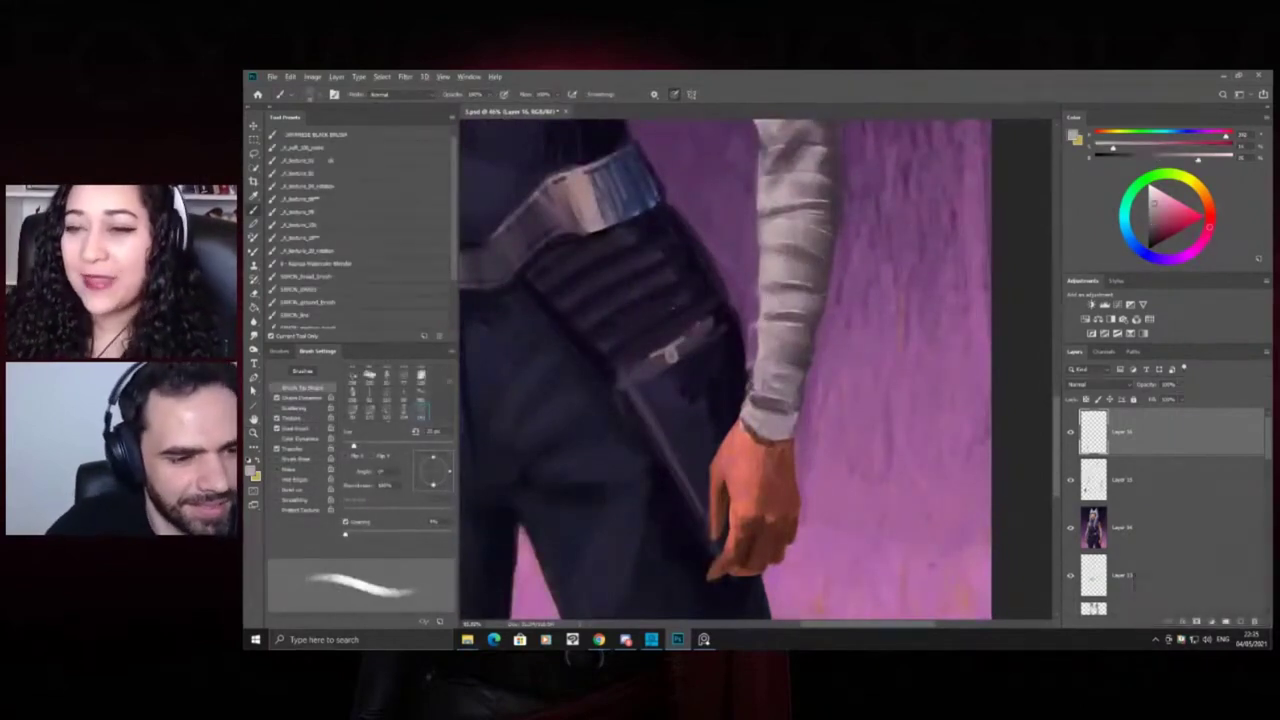
{"action": "right_click", "coordinate": [777, 307]}
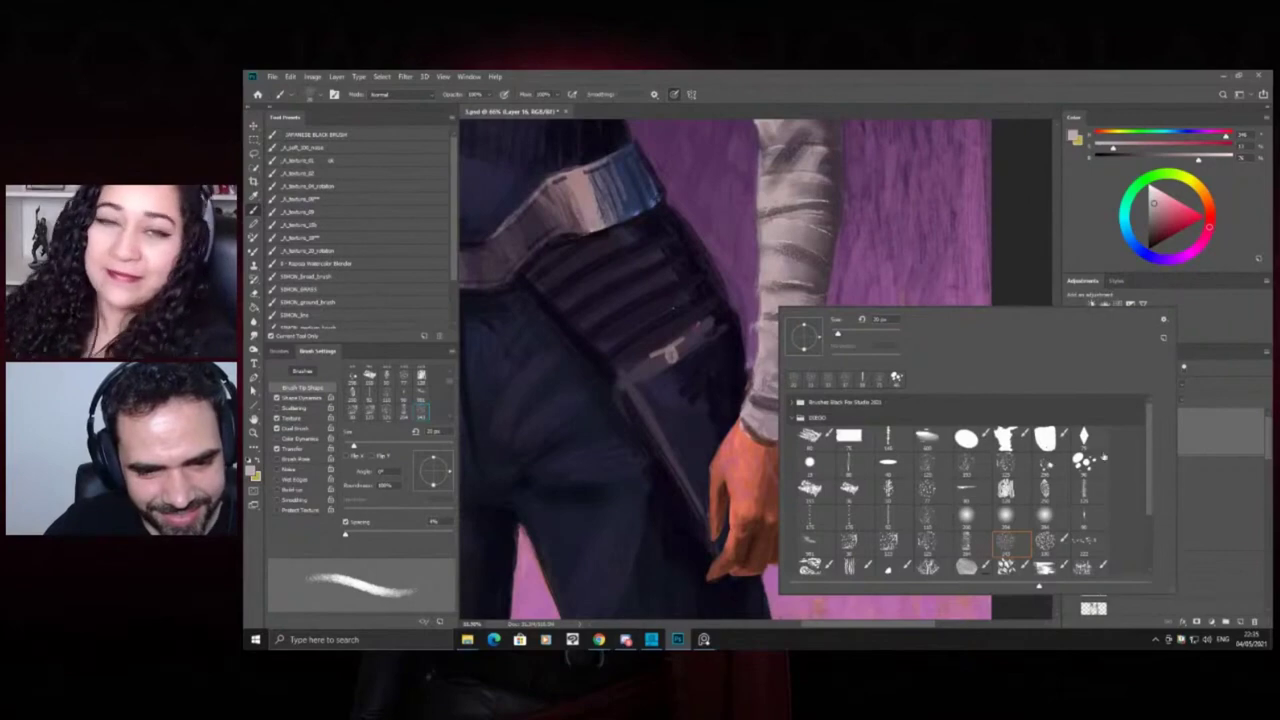
{"action": "left_click", "coordinate": [1088, 465]}
{"action": "left_click", "coordinate": [782, 279]}
{"action": "mouse_move", "coordinate": [779, 279]}
{"action": "left_mouse_down"}
{"action": "mouse_move", "coordinate": [757, 267]}
{"action": "mouse_move", "coordinate": [798, 236]}
{"action": "left_mouse_up"}
Touch up the upper wraps on the opposite forearm using a sampled mid grey
{"action": "key", "text": "ctrl+space"}
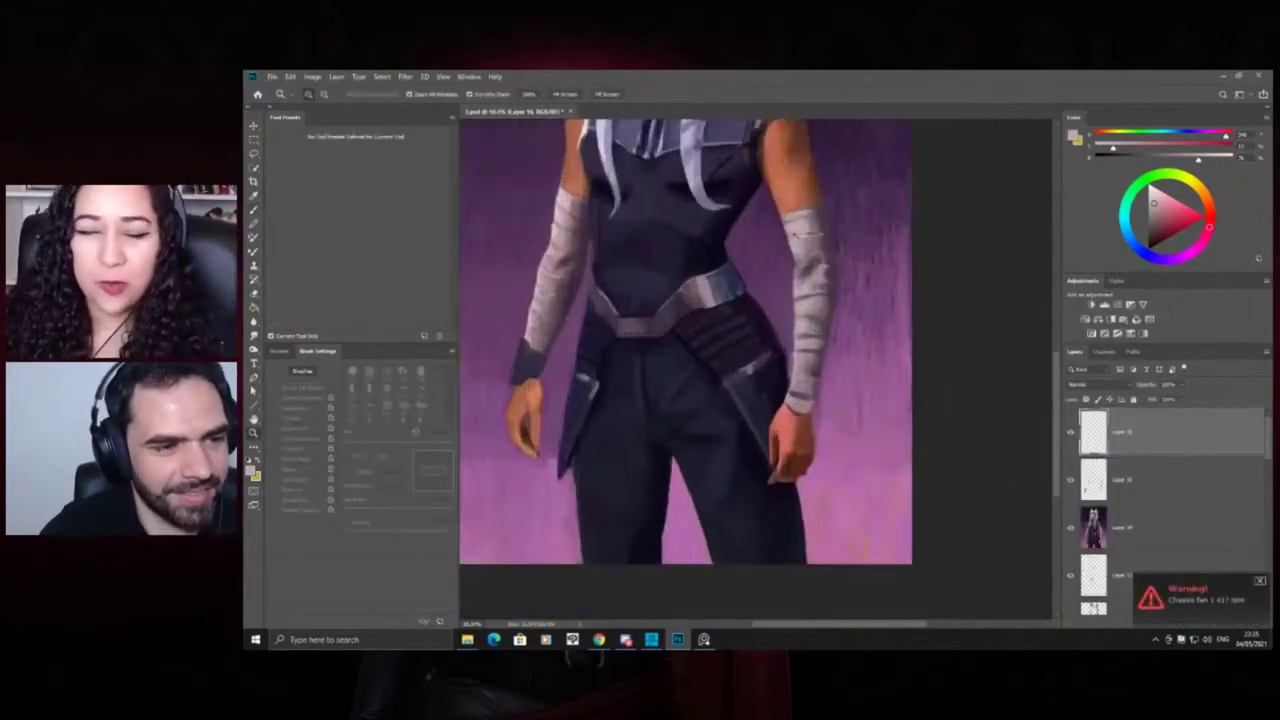
{"action": "left_click_drag", "start_coordinate": [569, 218], "coordinate": [576, 216]}
{"action": "left_click", "coordinate": [566, 214], "text": "alt"}
{"action": "key", "text": "ctrl+space"}
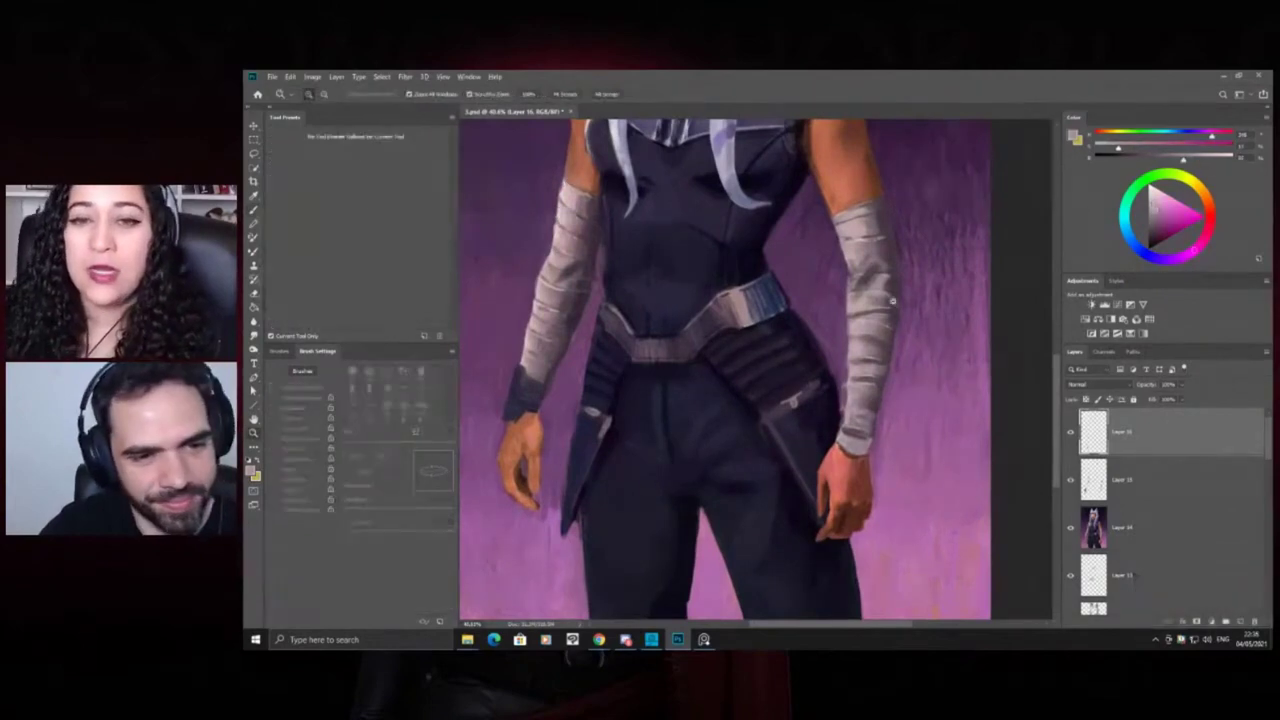
{"action": "left_click_drag", "start_coordinate": [887, 295], "coordinate": [912, 295]}
Sample lighter wrap tones and add fine highlights along the crease edges of the forearm beside the pouch
{"action": "left_click", "coordinate": [823, 409], "text": "alt"}
{"action": "key", "text": "ctrl+space"}
{"action": "left_click_drag", "start_coordinate": [820, 405], "coordinate": [745, 390]}
{"action": "left_click_drag", "start_coordinate": [591, 288], "coordinate": [680, 283]}
{"action": "left_click", "coordinate": [797, 291], "text": "alt"}
{"action": "left_click", "coordinate": [778, 278], "text": "alt"}
{"action": "key", "text": "space"}
{"action": "left_click_drag", "start_coordinate": [804, 326], "coordinate": [570, 235]}
{"action": "left_click_drag", "start_coordinate": [940, 345], "coordinate": [655, 233]}
{"action": "key", "text": "ctrl+space"}
{"action": "left_click_drag", "start_coordinate": [733, 396], "coordinate": [772, 396]}
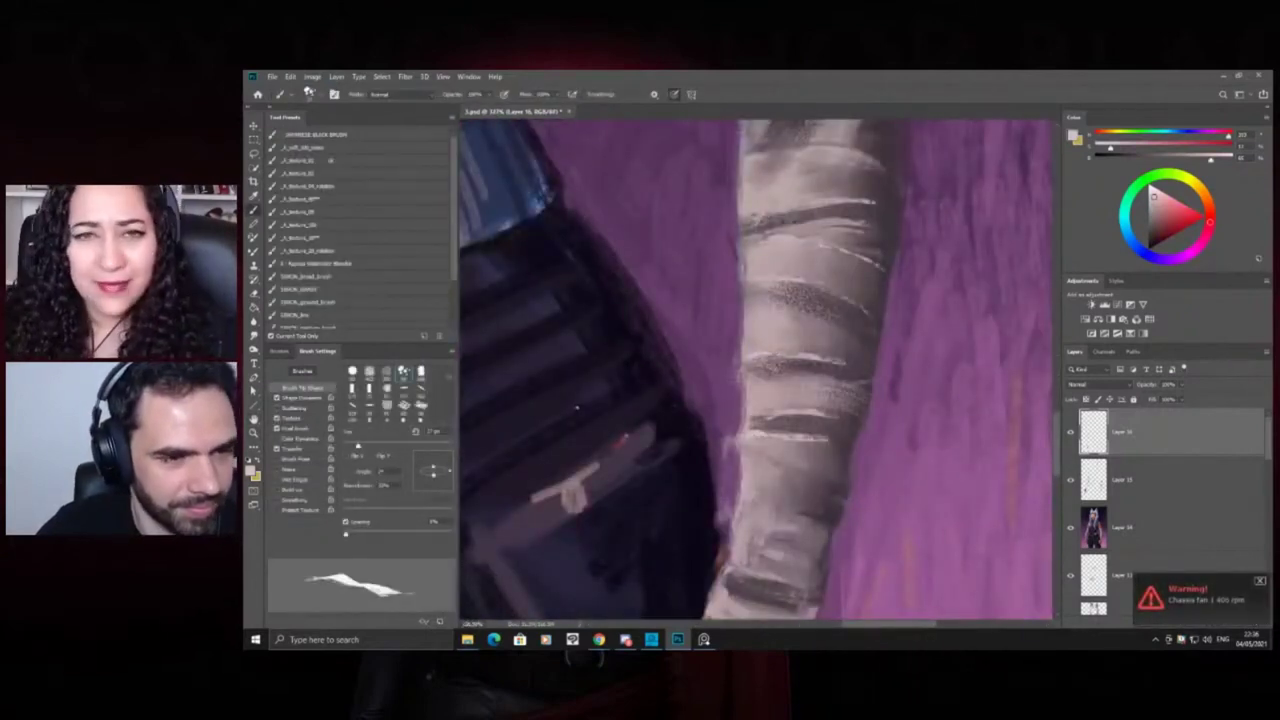
Define the upper edge of the bandage just below the bare upper arm with a sampled light grey
{"action": "key", "text": "ctrl+space"}
{"action": "left_click_drag", "start_coordinate": [768, 277], "coordinate": [731, 275]}
{"action": "mouse_move", "coordinate": [771, 222]}
{"action": "left_mouse_down"}
{"action": "mouse_move", "coordinate": [800, 232]}
{"action": "mouse_move", "coordinate": [747, 250]}
{"action": "mouse_move", "coordinate": [723, 239]}
{"action": "left_mouse_up"}
{"action": "key", "text": "ctrl+space"}
{"action": "left_click_drag", "start_coordinate": [776, 198], "coordinate": [819, 240]}
{"action": "key", "text": "b"}
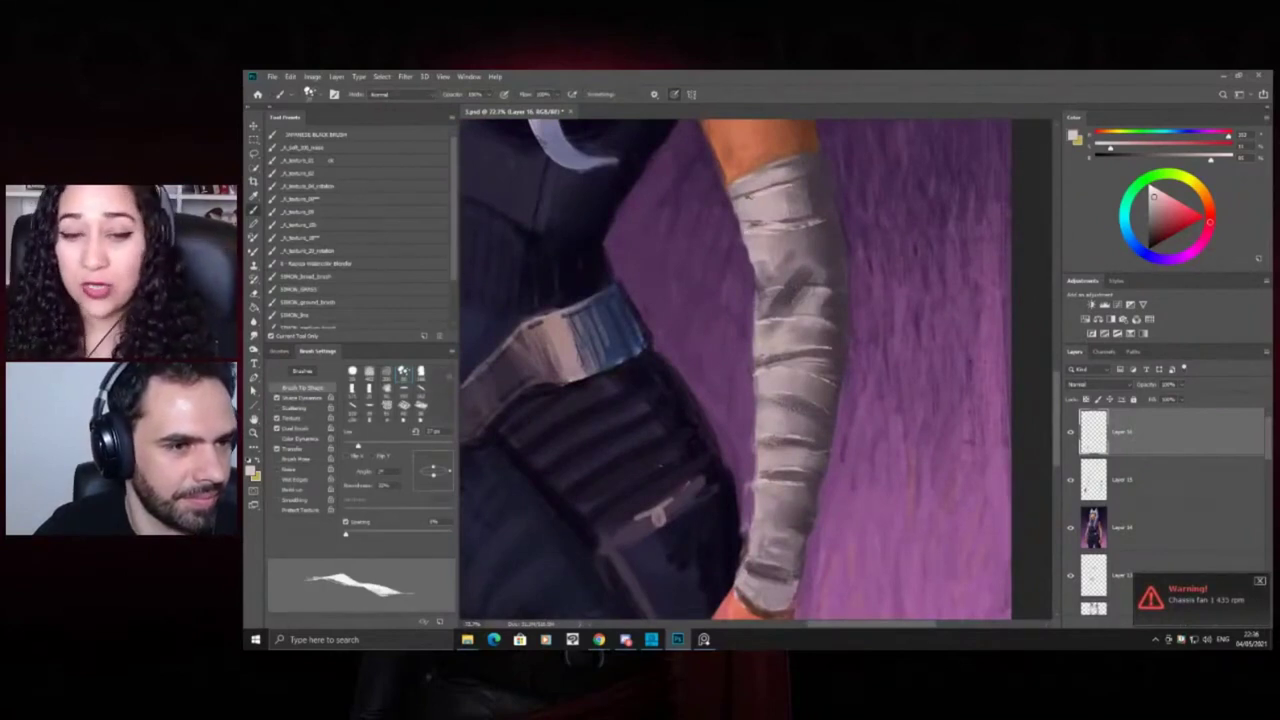
{"action": "left_click", "coordinate": [759, 202], "text": "alt"}
{"action": "left_click_drag", "start_coordinate": [756, 168], "coordinate": [791, 158]}
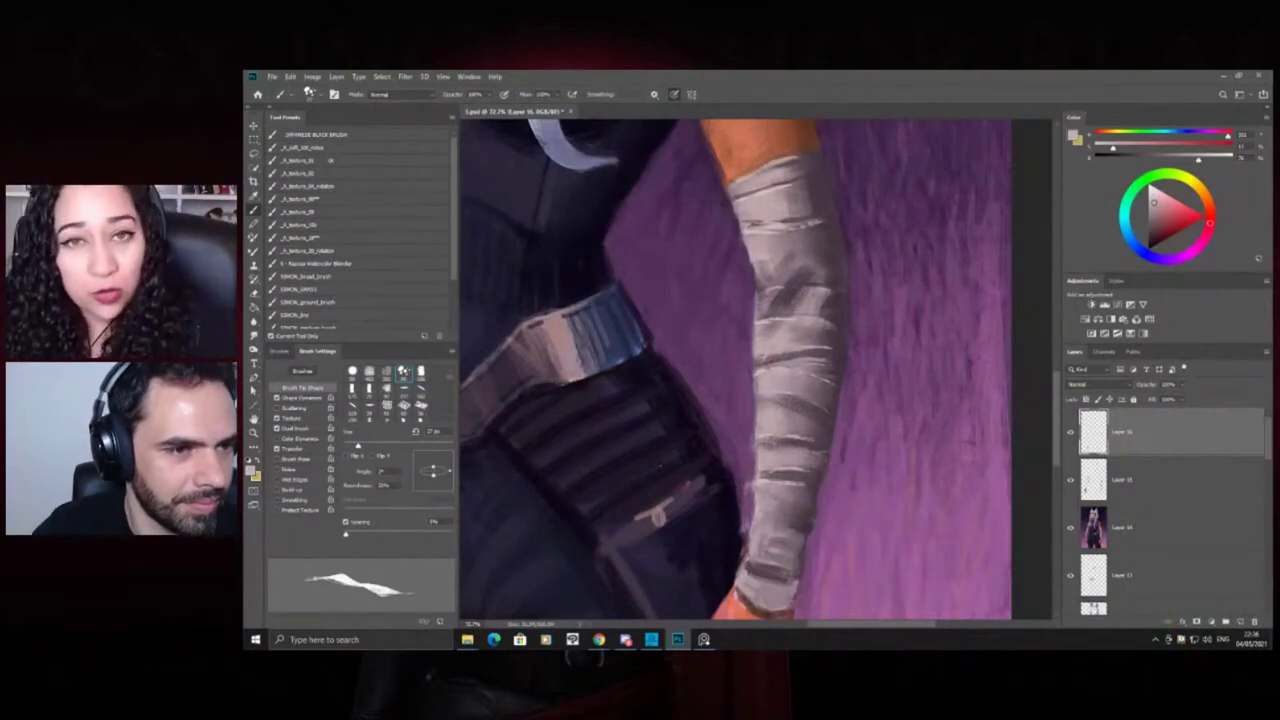
Choose another textured brush tip and reduce its size for painting the opposite forearm and its navy wrist cuff
{"action": "key", "text": "z"}
{"action": "left_click_drag", "start_coordinate": [761, 216], "coordinate": [675, 222]}
{"action": "key", "text": "space"}
{"action": "left_click_drag", "start_coordinate": [710, 149], "coordinate": [725, 241]}
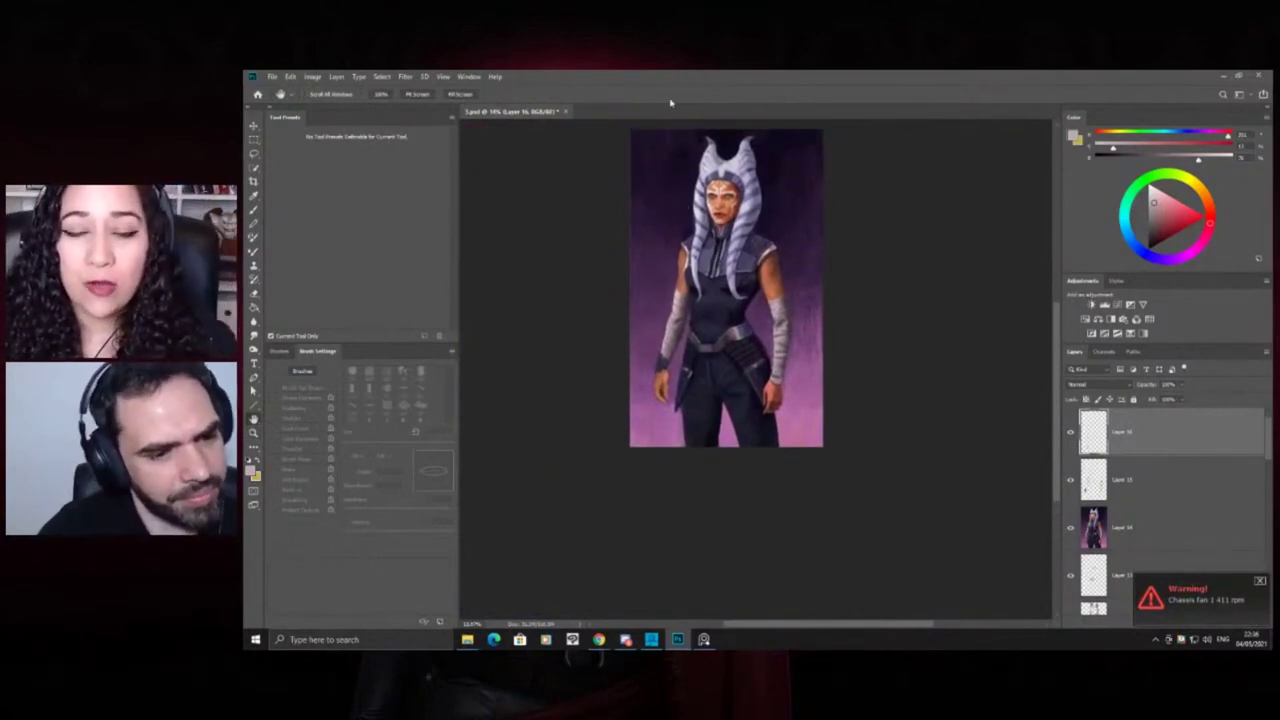
{"action": "mouse_move", "coordinate": [653, 364]}
{"action": "left_mouse_down"}
{"action": "mouse_move", "coordinate": [817, 374]}
{"action": "mouse_move", "coordinate": [670, 365]}
{"action": "mouse_move", "coordinate": [780, 369]}
{"action": "left_mouse_up"}
{"action": "key", "text": "ctrl+space"}
{"action": "left_click_drag", "start_coordinate": [700, 376], "coordinate": [717, 374]}
{"action": "left_click", "coordinate": [735, 370], "text": "alt"}
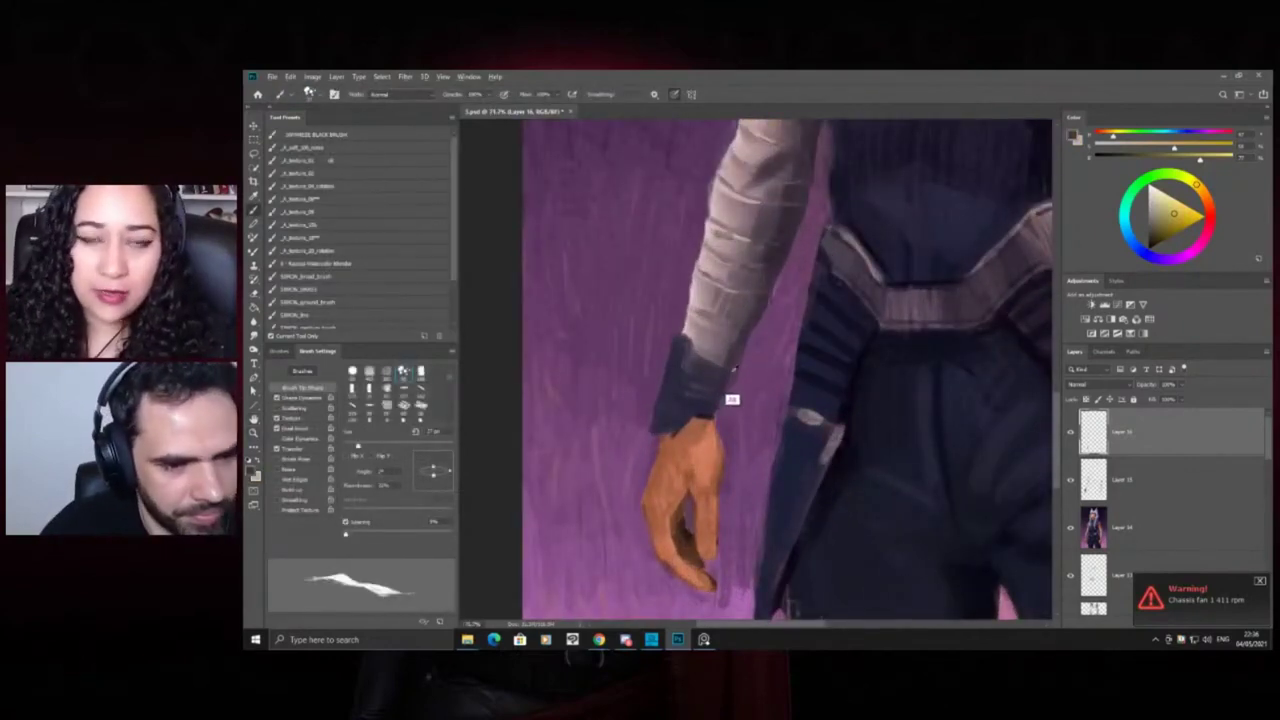
{"action": "left_click", "coordinate": [821, 382], "text": "alt"}
{"action": "right_click", "coordinate": [705, 385]}
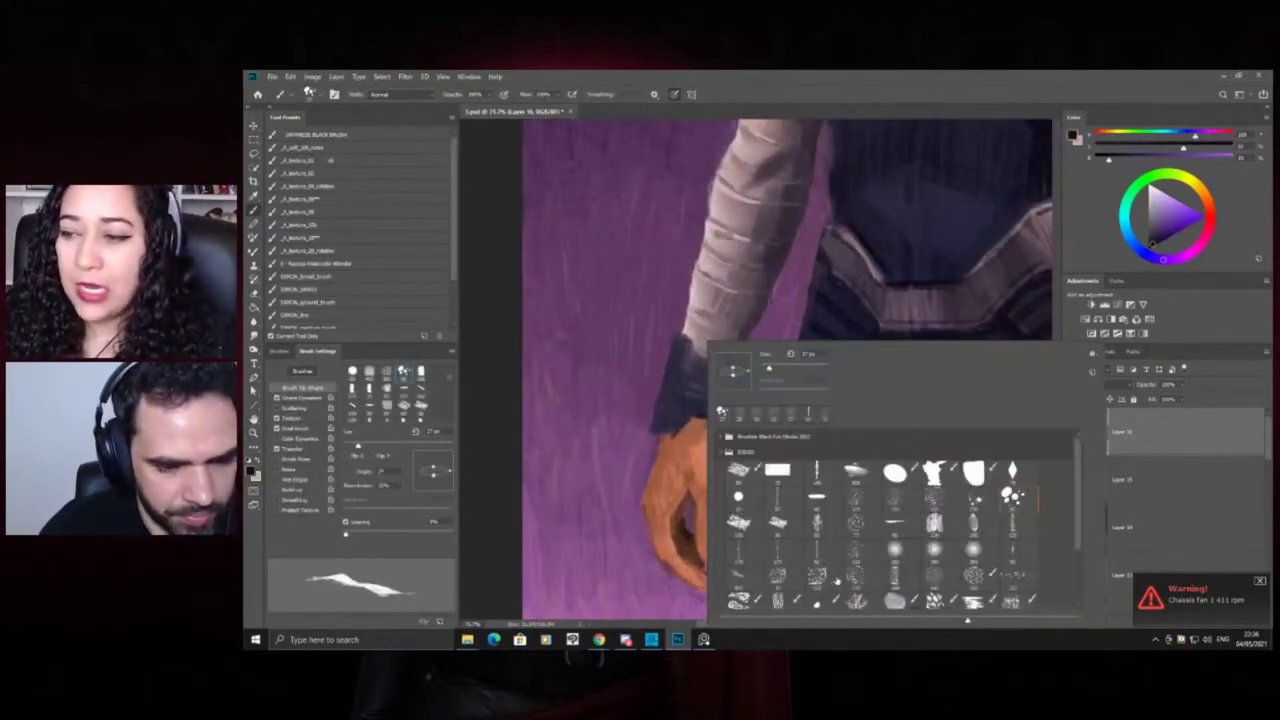
{"action": "left_click", "coordinate": [713, 298]}
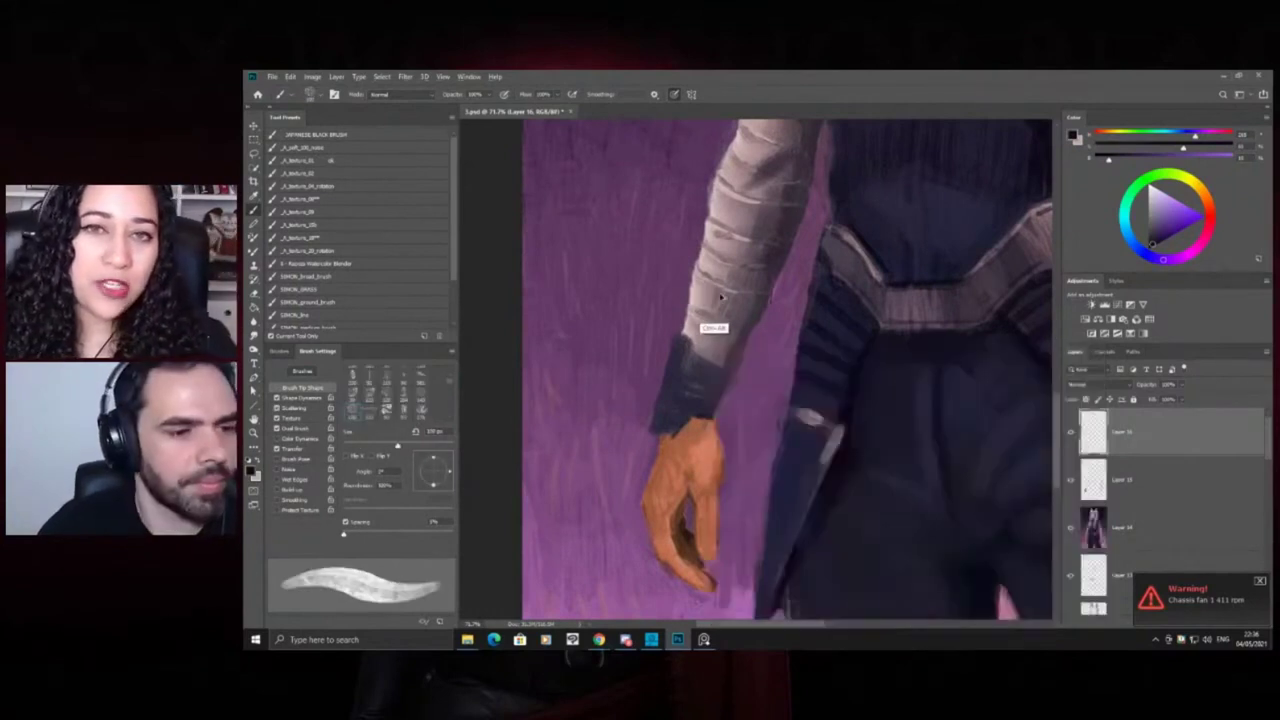
{"action": "mouse_move", "coordinate": [717, 298]}
{"action": "left_mouse_down"}
{"action": "mouse_move", "coordinate": [706, 309]}
{"action": "mouse_move", "coordinate": [700, 298]}
{"action": "left_mouse_up"}
Refine the outer edge of the forearm wraps above the navy cuff with sampled grey and light warm tones
{"action": "left_click", "coordinate": [690, 289], "text": "alt"}
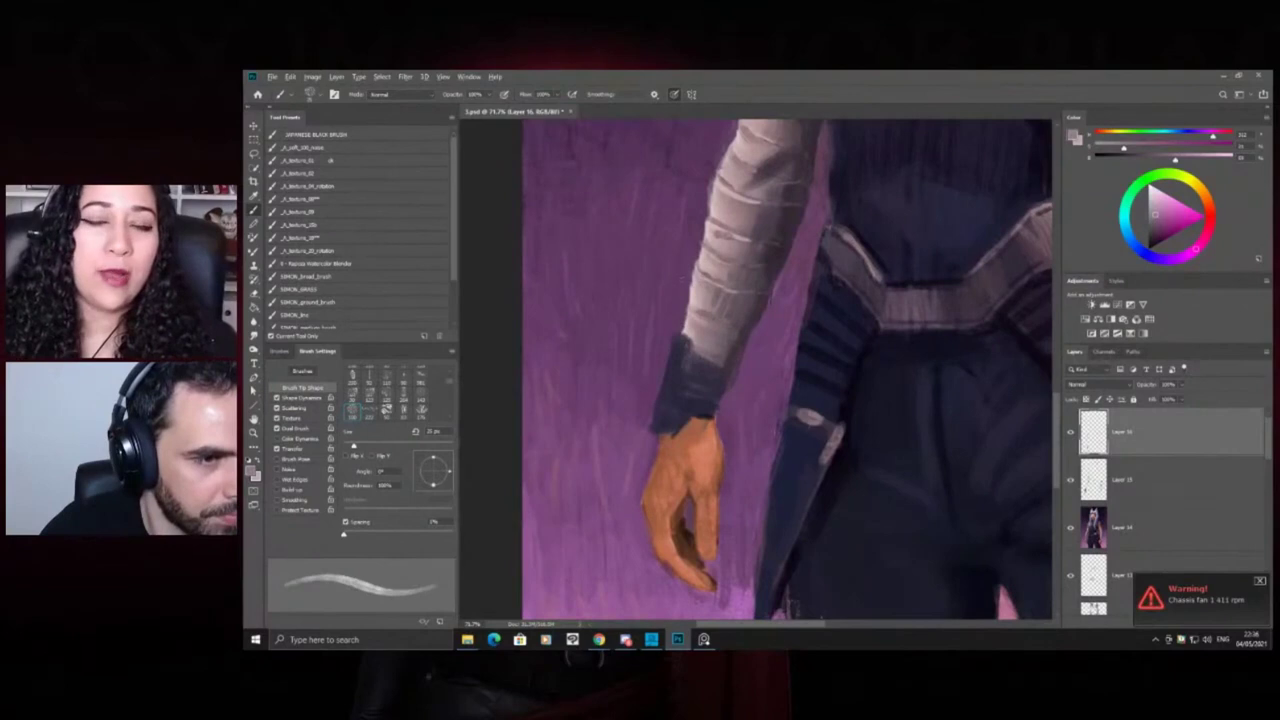
{"action": "scroll", "coordinate": [700, 297], "scroll_direction": "up", "scroll_amount": 1}
{"action": "left_click", "coordinate": [691, 288], "text": "alt"}
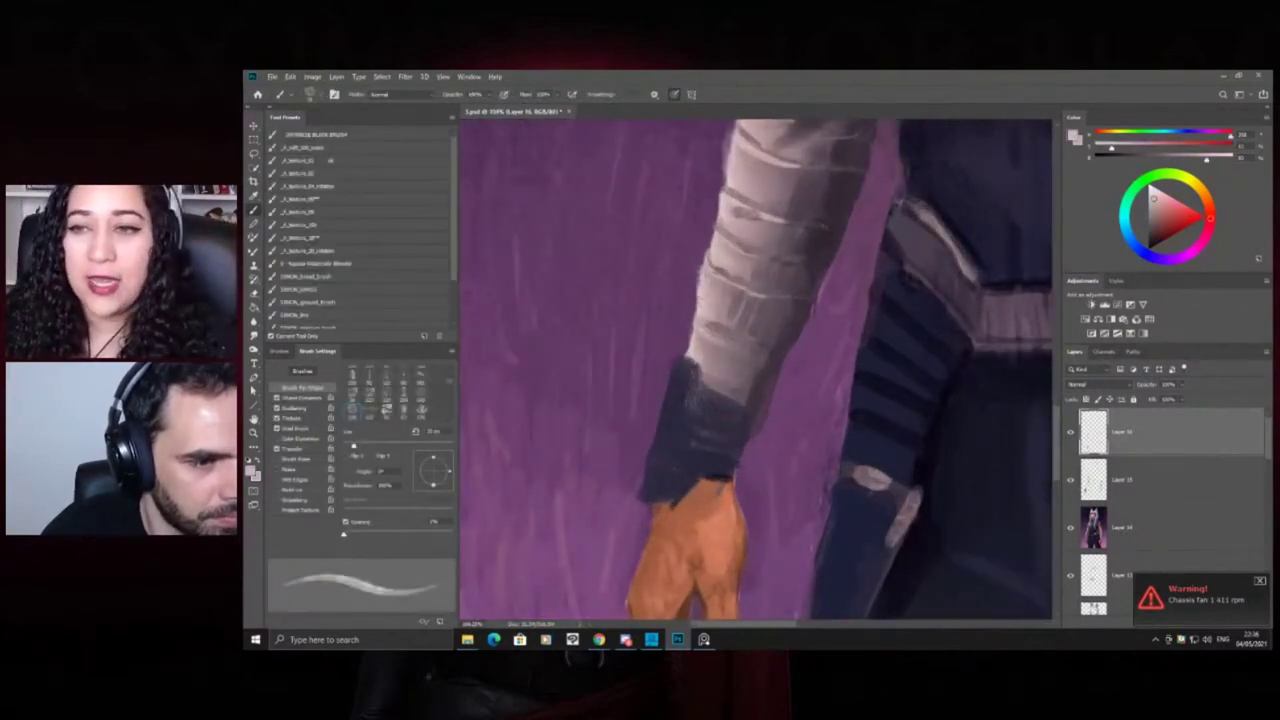
{"action": "left_click", "coordinate": [716, 272], "text": "alt"}
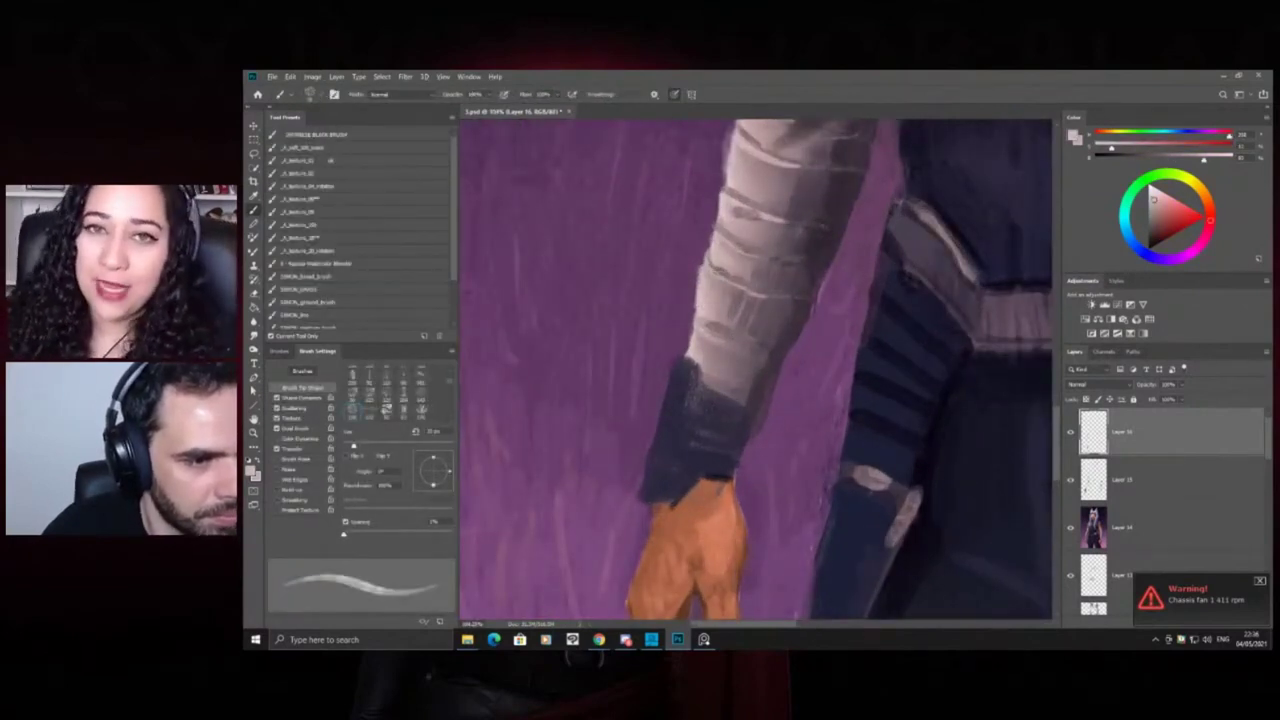
{"action": "left_click", "coordinate": [723, 215], "text": "alt"}
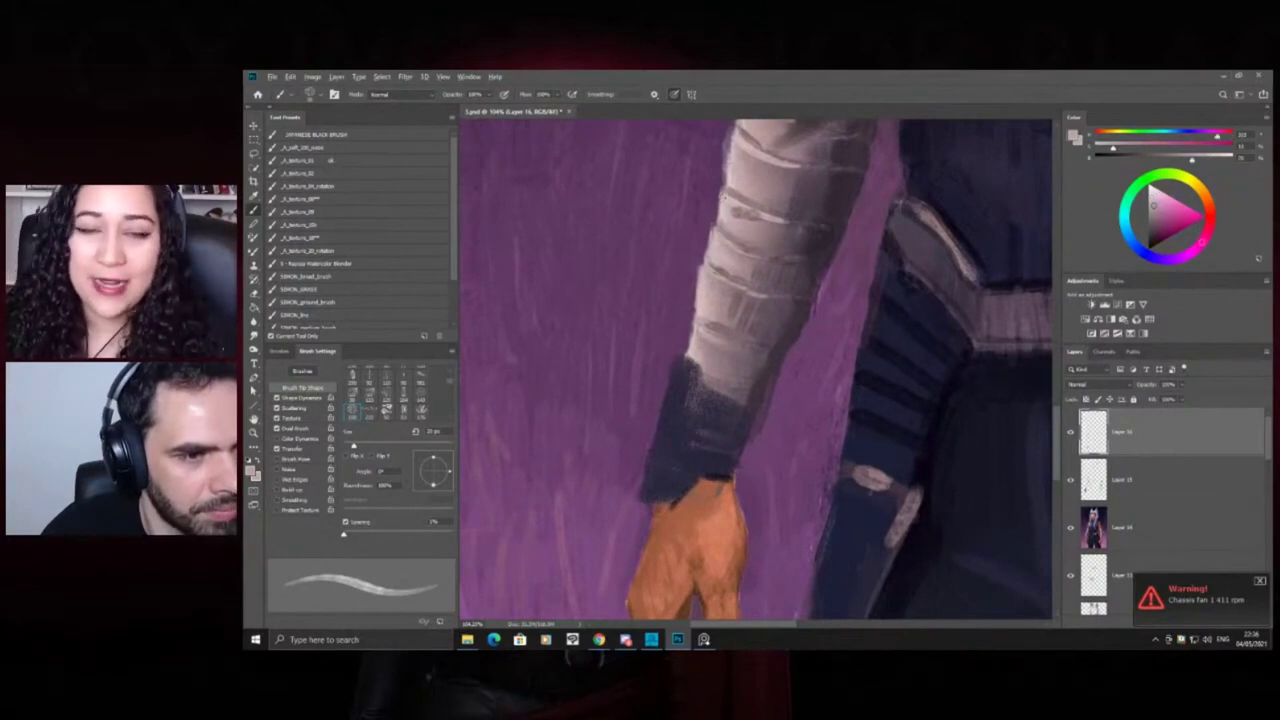
{"action": "left_click", "coordinate": [731, 168], "text": "alt"}
{"action": "left_click_drag", "start_coordinate": [729, 163], "coordinate": [729, 139]}
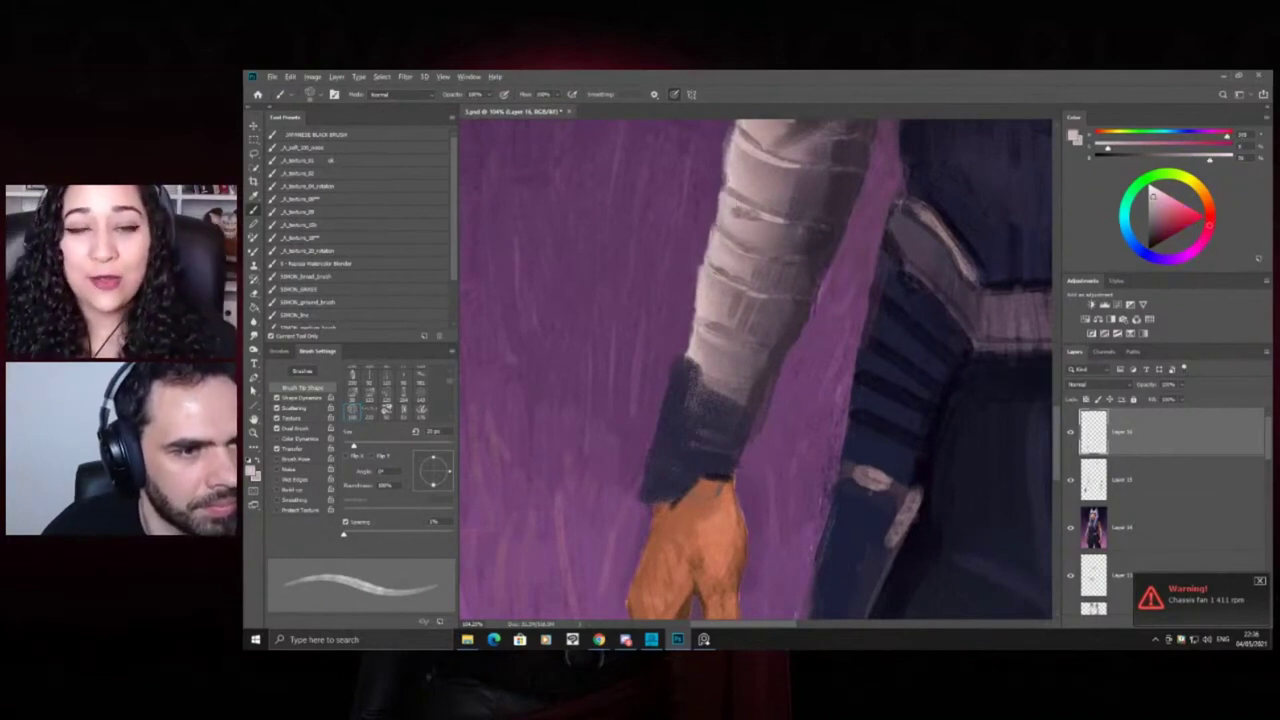
Clean up the outer silhouette of the wrapped forearm with sampled dark purple background and wrap tones
{"action": "left_click", "coordinate": [721, 144], "text": "alt"}
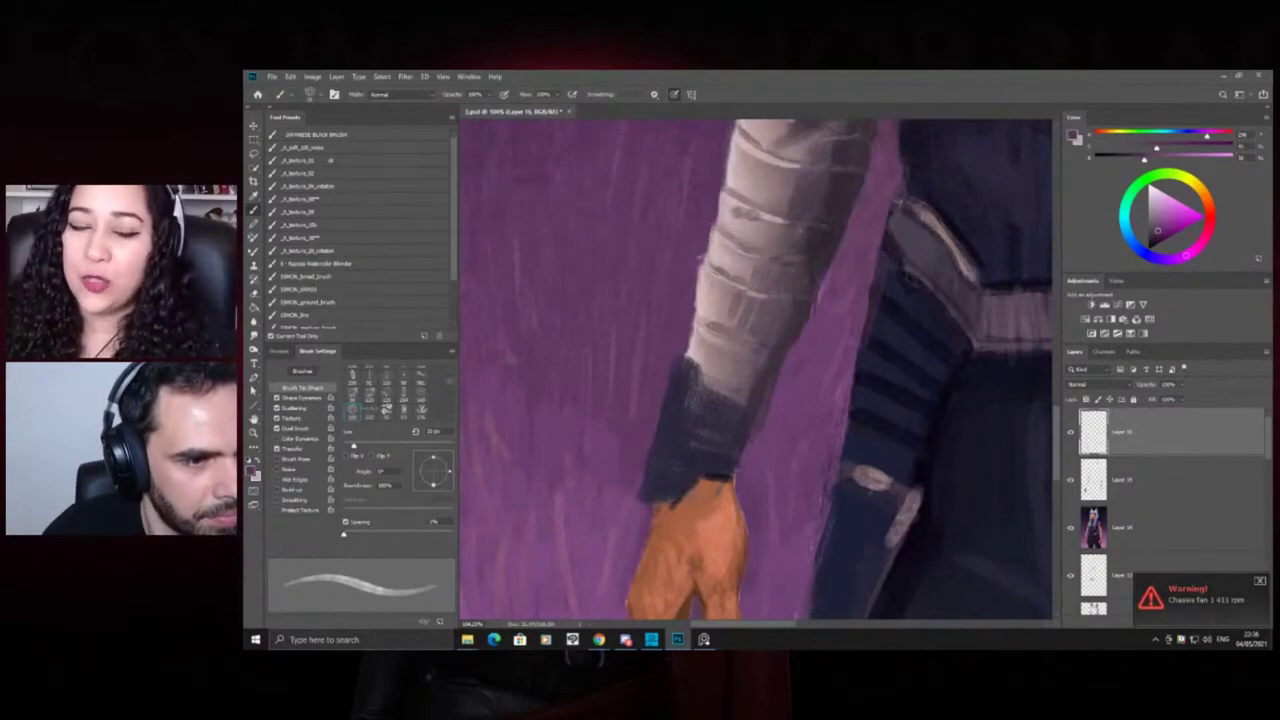
{"action": "left_click", "coordinate": [706, 258], "text": "alt"}
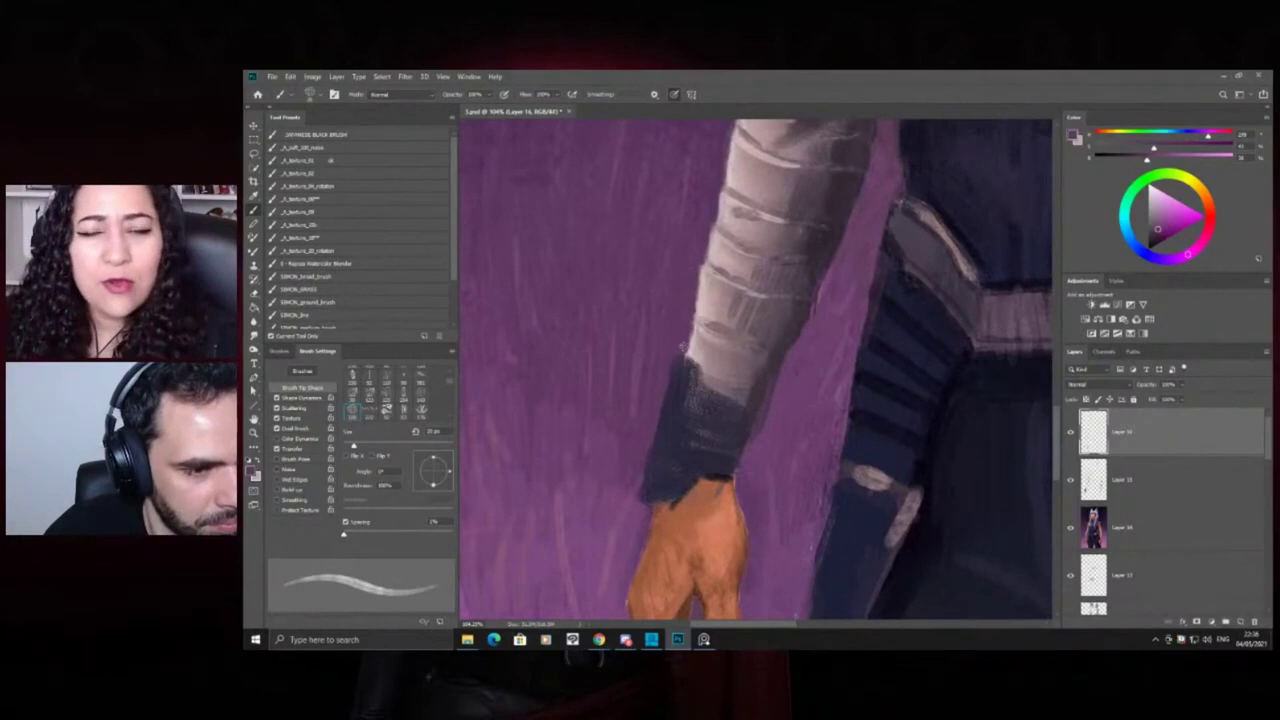
{"action": "left_click", "coordinate": [699, 344], "text": "alt"}
{"action": "left_click_drag", "start_coordinate": [697, 332], "coordinate": [684, 356]}
{"action": "left_click", "coordinate": [682, 350], "text": "alt"}
{"action": "key", "text": "ctrl+space"}
{"action": "left_click_drag", "start_coordinate": [684, 300], "coordinate": [643, 297]}
{"action": "left_click_drag", "start_coordinate": [698, 230], "coordinate": [740, 279]}
{"action": "key", "text": "b"}
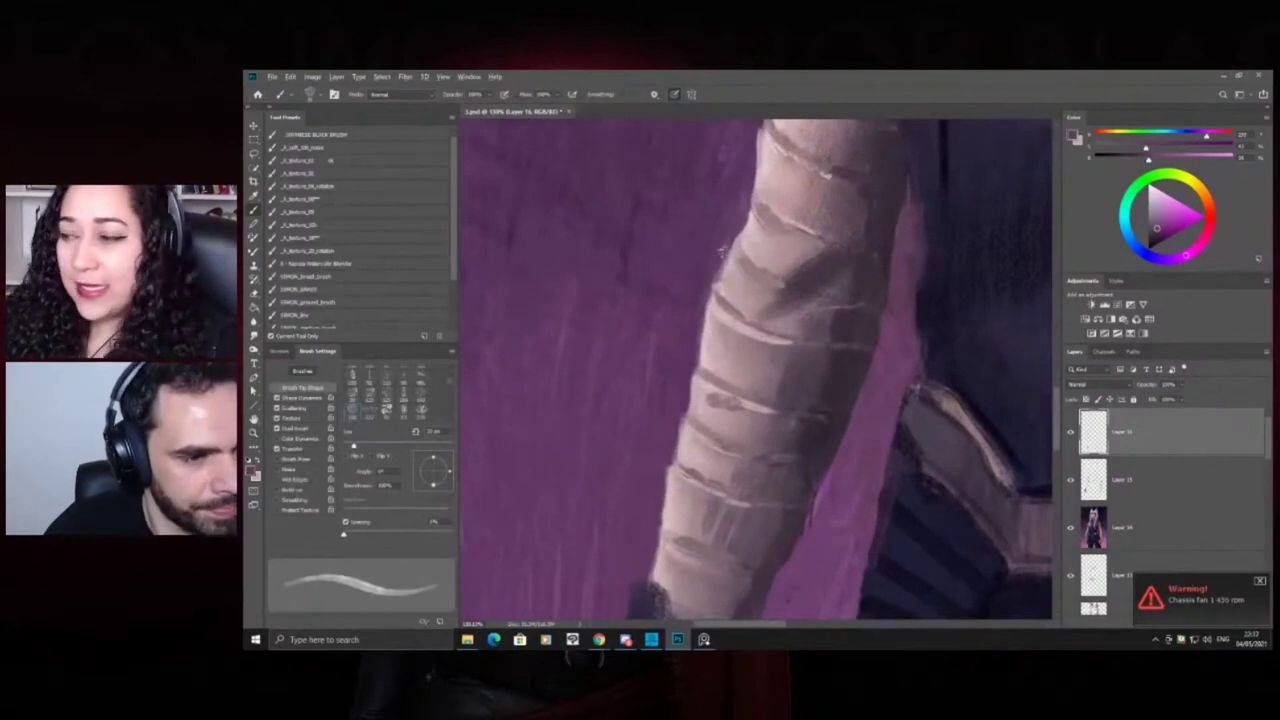
Sample a near-black navy from the clothing and paint darker shading on the inner part of the wrist cuff
{"action": "key", "text": "ctrl+space"}
{"action": "left_click_drag", "start_coordinate": [740, 258], "coordinate": [680, 257]}
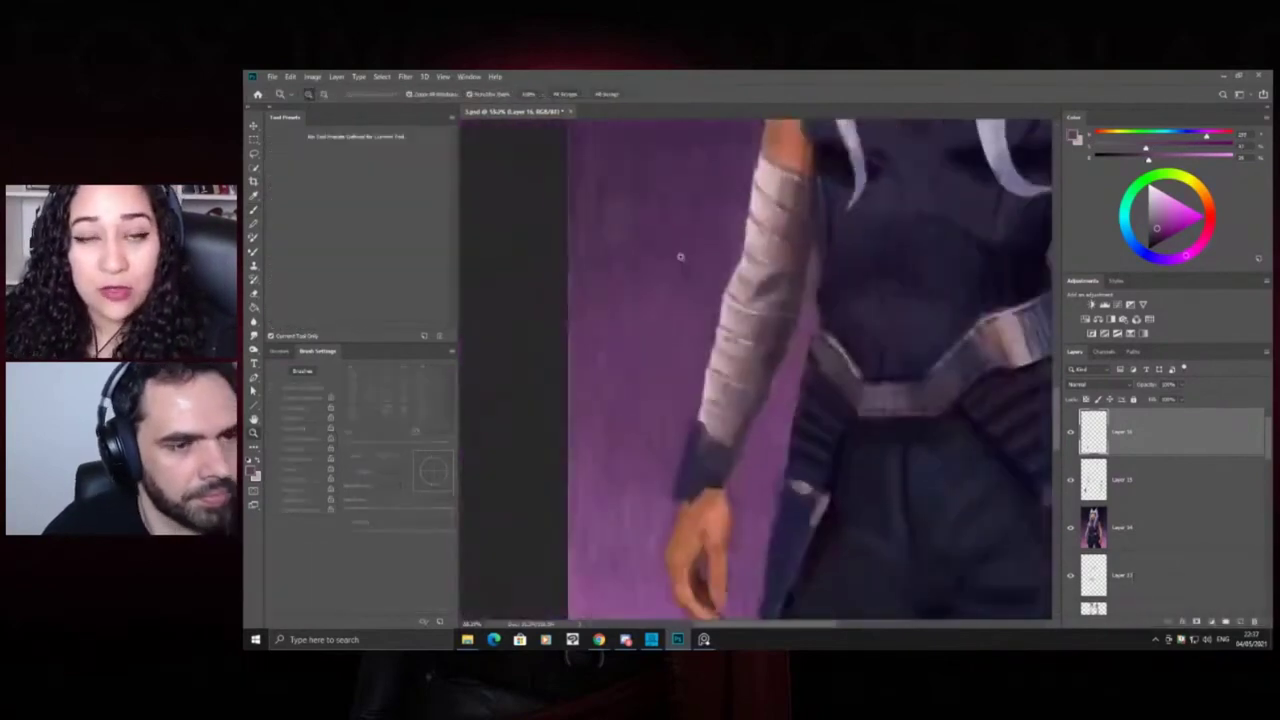
{"action": "left_click_drag", "start_coordinate": [738, 288], "coordinate": [686, 257]}
{"action": "left_click_drag", "start_coordinate": [750, 345], "coordinate": [806, 400]}
{"action": "key", "text": "b"}
{"action": "left_click", "coordinate": [825, 421], "text": "alt"}
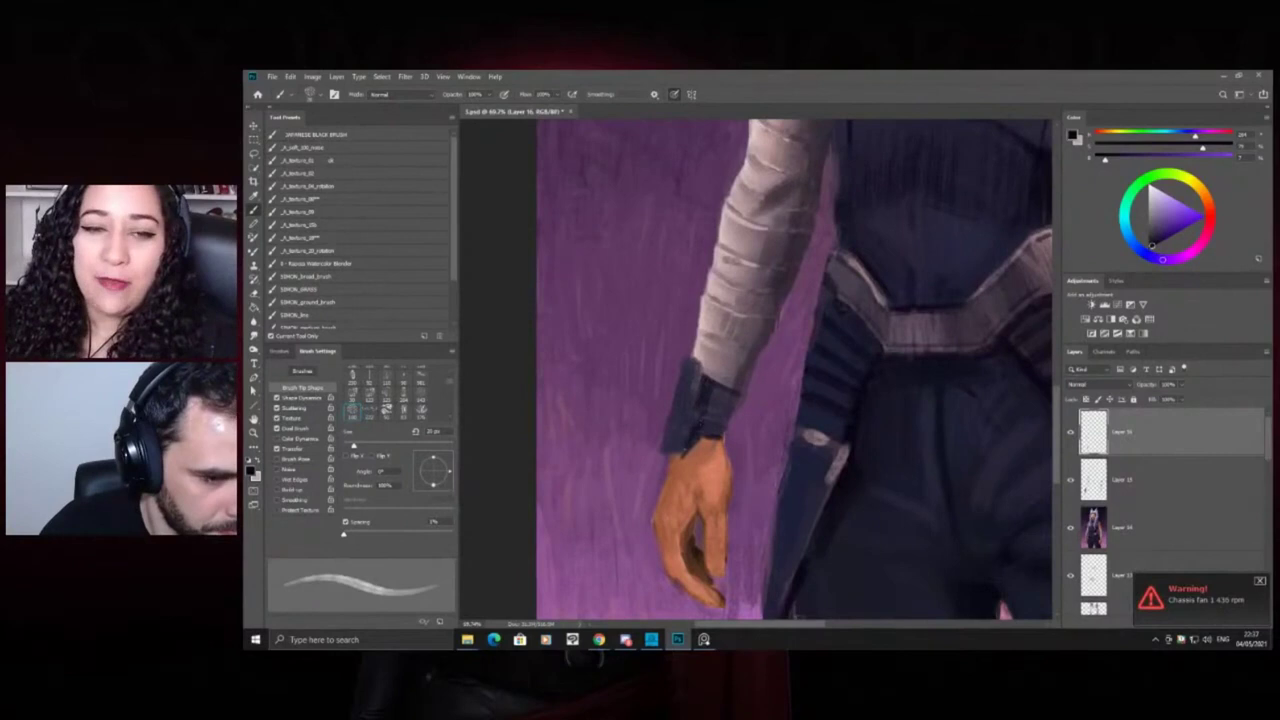
Mix a lighter blue-grey and paint a highlight on the upper edge of the navy wrist cuff
{"action": "key", "text": "z"}
{"action": "left_click_drag", "start_coordinate": [700, 424], "coordinate": [632, 441]}
{"action": "left_click_drag", "start_coordinate": [685, 393], "coordinate": [715, 388]}
{"action": "key", "text": "b"}
{"action": "left_click", "coordinate": [716, 436], "text": "alt"}
{"action": "left_click_drag", "start_coordinate": [1127, 160], "coordinate": [1124, 150]}
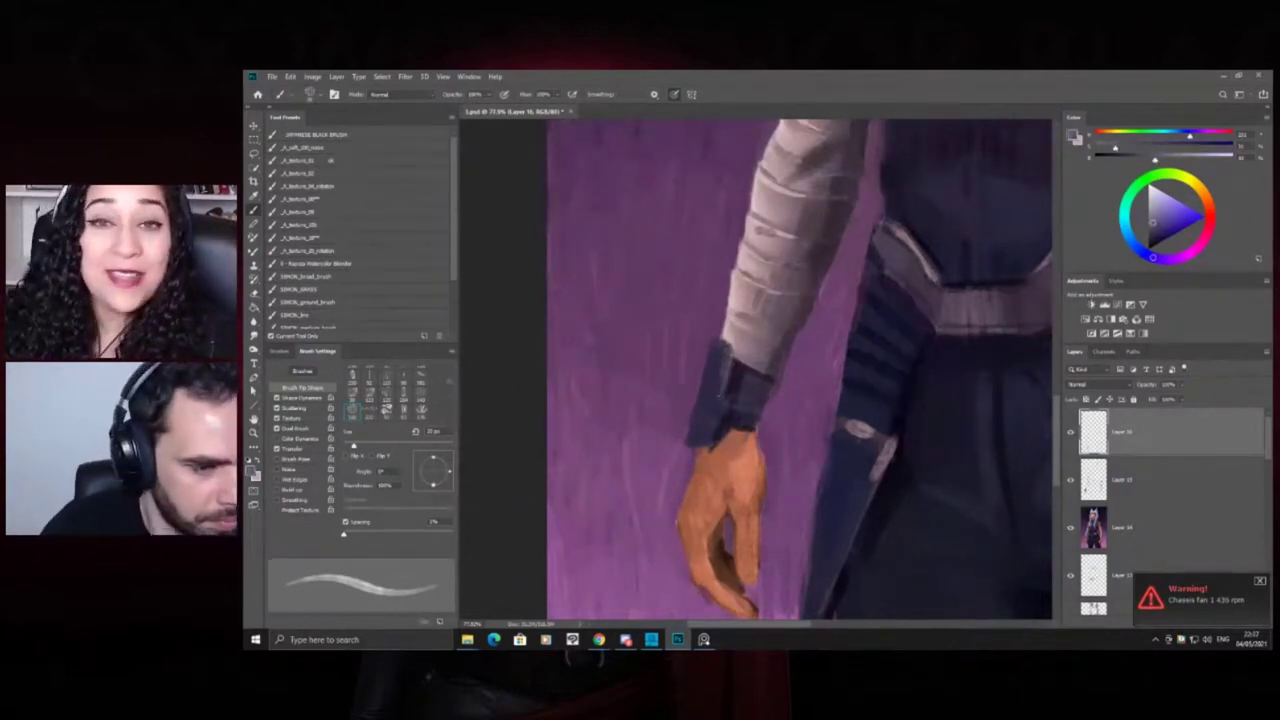
{"action": "left_click", "coordinate": [775, 389], "text": "alt"}
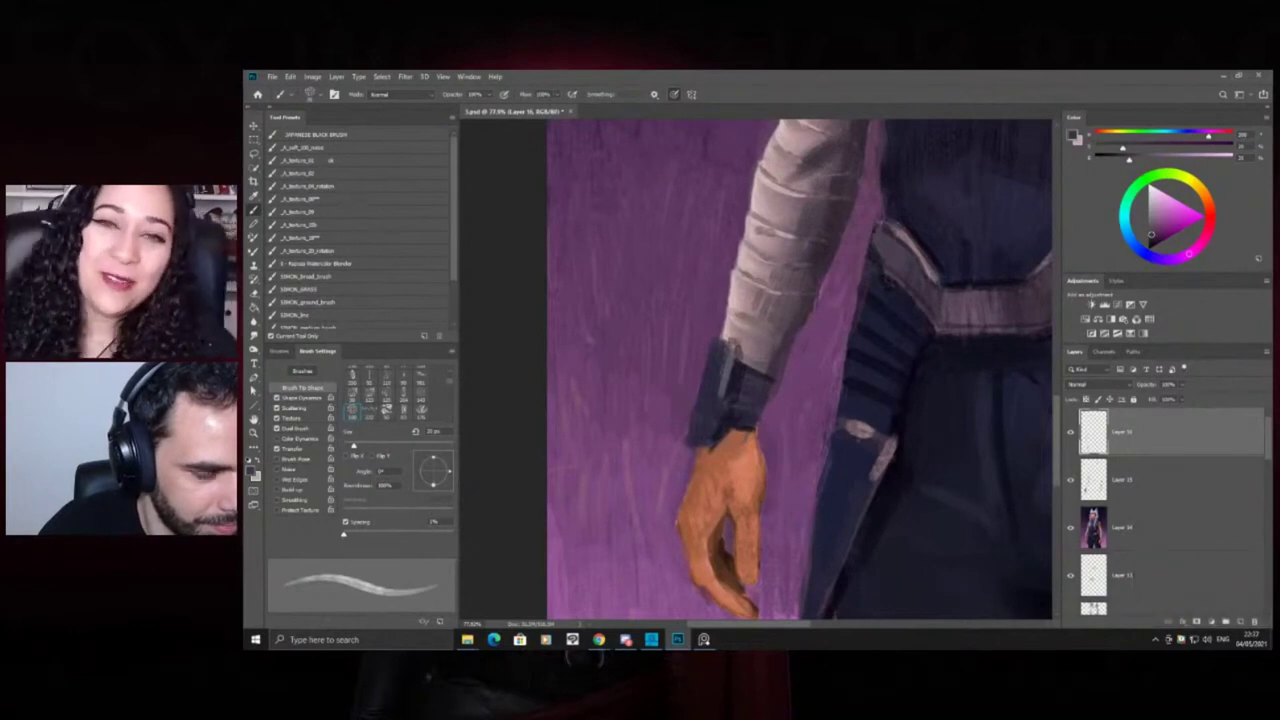
Extend the cuff's fold highlight downward and shade beside it with sampled navy tones
{"action": "key", "text": "z"}
{"action": "left_click_drag", "start_coordinate": [727, 311], "coordinate": [657, 358]}
{"action": "left_click_drag", "start_coordinate": [733, 330], "coordinate": [794, 336]}
{"action": "key", "text": "b"}
{"action": "left_click", "coordinate": [712, 374], "text": "alt"}
{"action": "left_click_drag", "start_coordinate": [713, 371], "coordinate": [706, 398]}
{"action": "left_click", "coordinate": [733, 352], "text": "alt"}
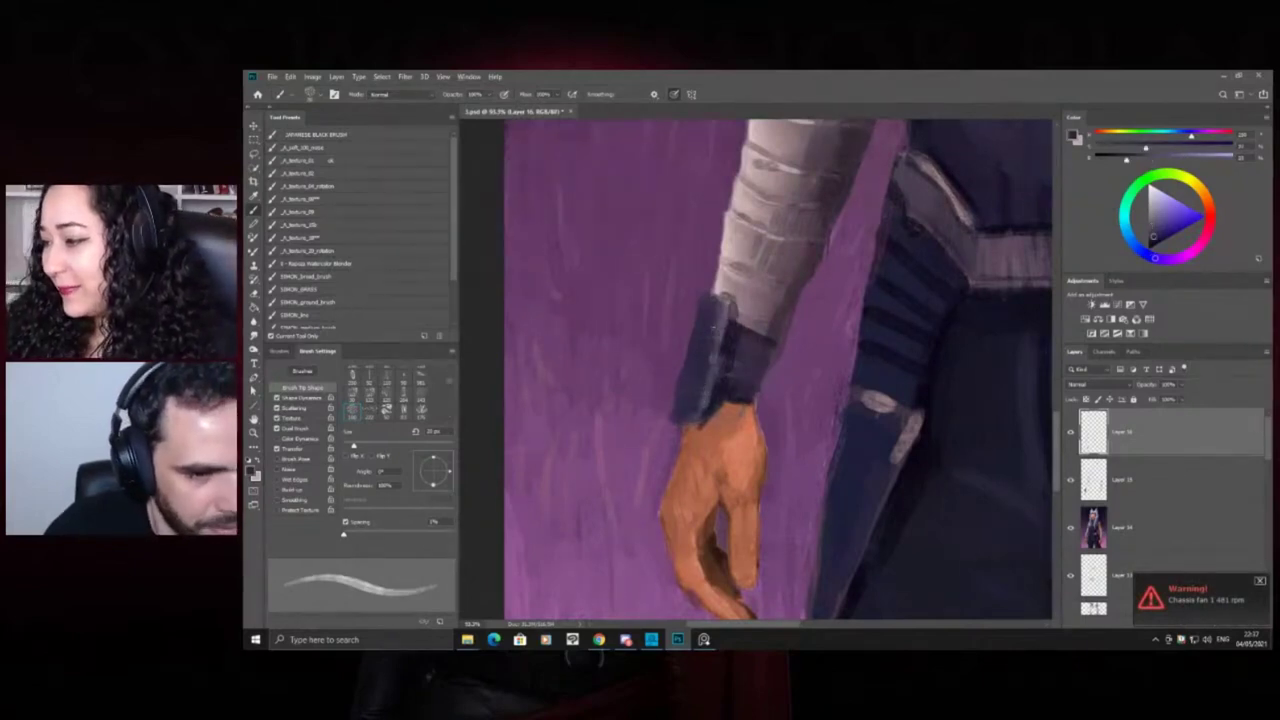
Refine the lower end of the bandage where it meets the navy cuff using sampled wrap greys
{"action": "key", "text": "z"}
{"action": "left_click_drag", "start_coordinate": [738, 301], "coordinate": [648, 374]}
{"action": "left_click_drag", "start_coordinate": [743, 291], "coordinate": [787, 311]}
{"action": "key", "text": "b"}
{"action": "left_click", "coordinate": [740, 299], "text": "alt"}
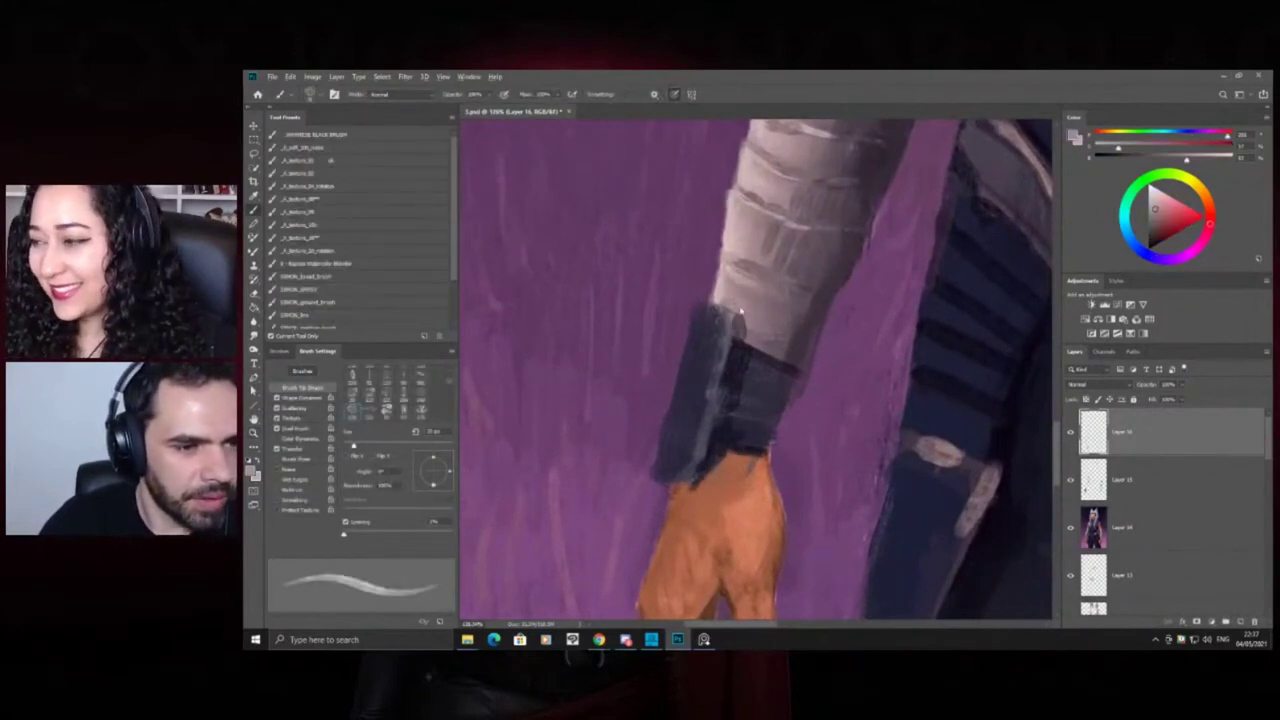
{"action": "left_click", "coordinate": [757, 307], "text": "alt"}
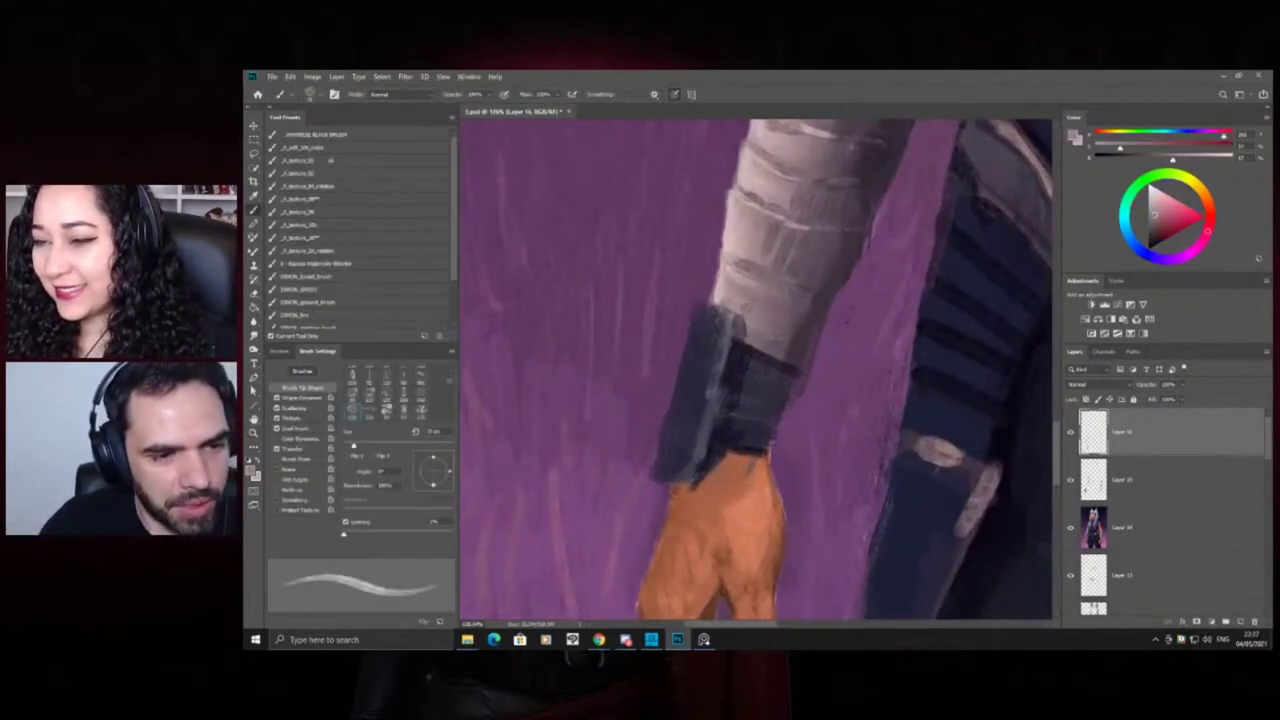
{"action": "left_click", "coordinate": [754, 327], "text": "alt"}
Deepen the outer side of the wrist cuff with sampled dark navy strokes
{"action": "key", "text": "z"}
{"action": "mouse_move", "coordinate": [760, 246]}
{"action": "left_mouse_down"}
{"action": "mouse_move", "coordinate": [680, 297]}
{"action": "mouse_move", "coordinate": [749, 241]}
{"action": "mouse_move", "coordinate": [746, 154]}
{"action": "left_mouse_up"}
{"action": "mouse_move", "coordinate": [774, 260]}
{"action": "left_mouse_down"}
{"action": "mouse_move", "coordinate": [812, 262]}
{"action": "mouse_move", "coordinate": [775, 258]}
{"action": "mouse_move", "coordinate": [740, 285]}
{"action": "mouse_move", "coordinate": [733, 312]}
{"action": "mouse_move", "coordinate": [748, 316]}
{"action": "left_mouse_up"}
{"action": "key", "text": "b"}
{"action": "left_click", "coordinate": [737, 360], "text": "alt"}
{"action": "key", "text": "z"}
{"action": "mouse_move", "coordinate": [792, 276]}
{"action": "left_mouse_down"}
{"action": "mouse_move", "coordinate": [778, 240]}
{"action": "mouse_move", "coordinate": [820, 250]}
{"action": "left_mouse_up"}
{"action": "key", "text": "b"}
{"action": "left_click", "coordinate": [748, 337], "text": "alt"}
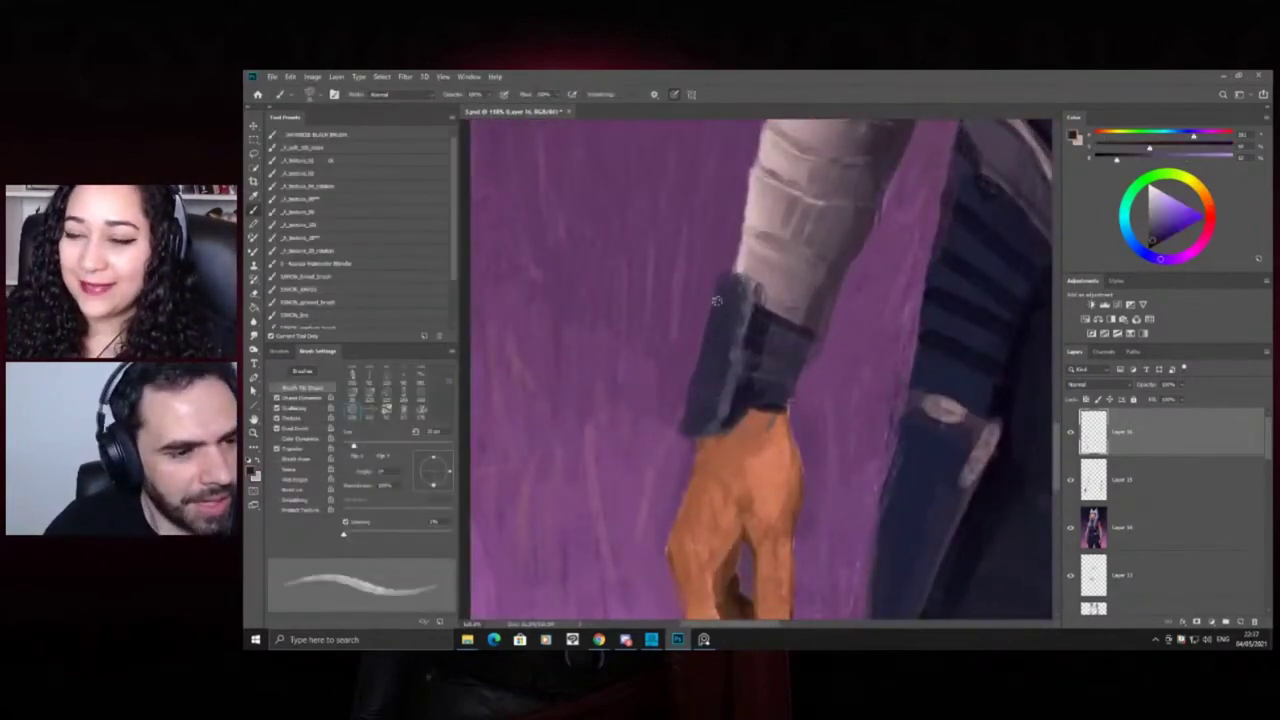
{"action": "left_click", "coordinate": [754, 352], "text": "alt"}
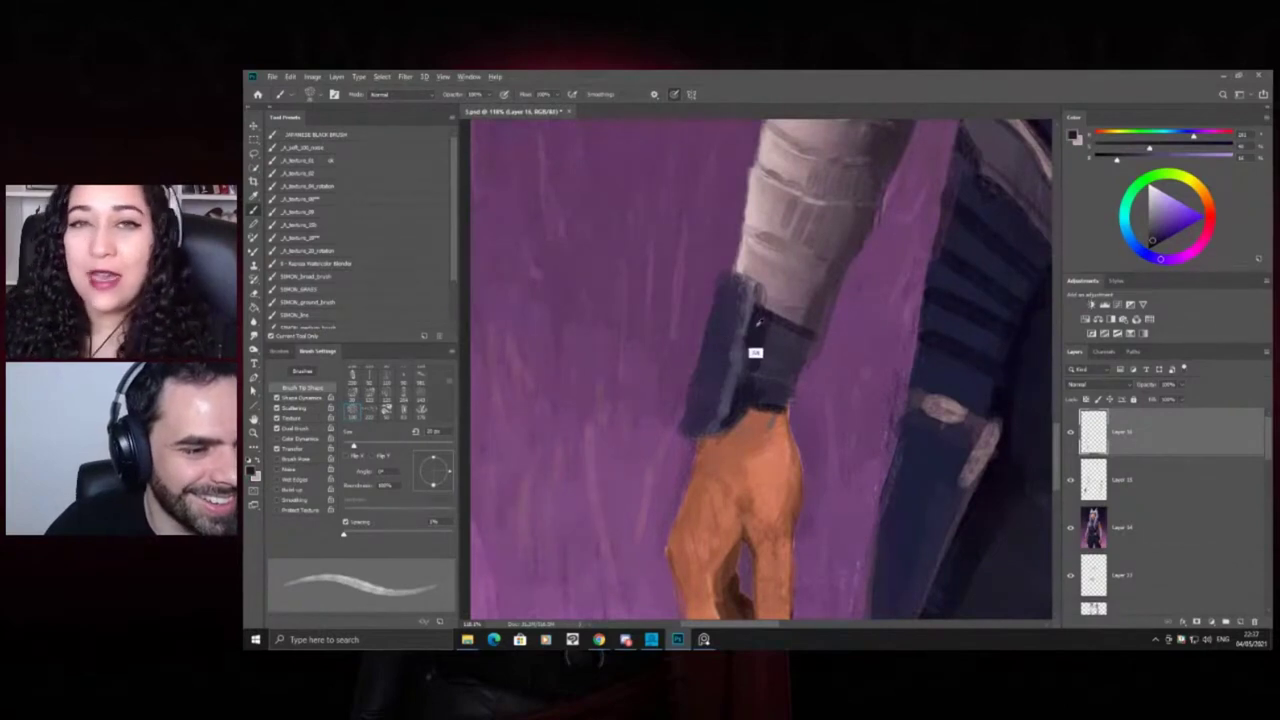
{"action": "mouse_move", "coordinate": [727, 308]}
{"action": "left_mouse_down"}
{"action": "mouse_move", "coordinate": [715, 365]}
{"action": "mouse_move", "coordinate": [702, 366]}
{"action": "left_mouse_up"}
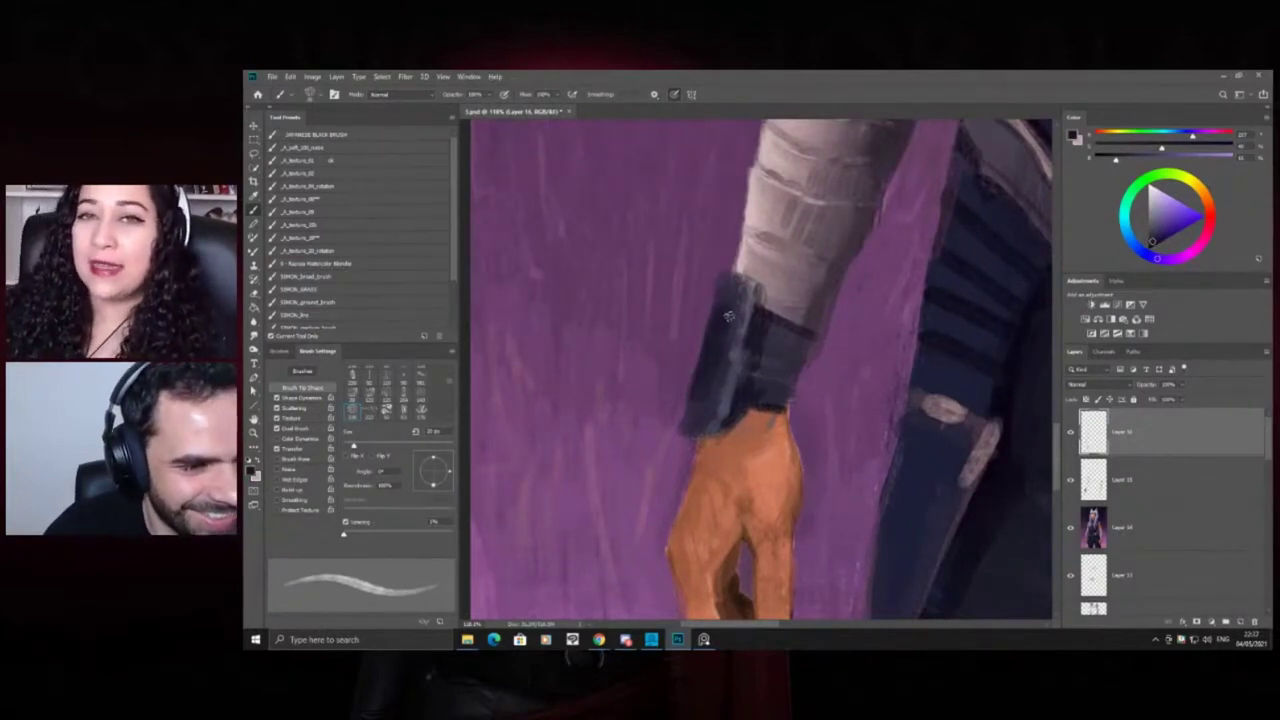
Sample a light wrap tone and touch up the upper outer edge of the cuff
{"action": "key", "text": "z"}
{"action": "mouse_move", "coordinate": [744, 316]}
{"action": "left_mouse_down"}
{"action": "mouse_move", "coordinate": [720, 303]}
{"action": "mouse_move", "coordinate": [794, 326]}
{"action": "left_mouse_up"}
{"action": "key", "text": "b"}
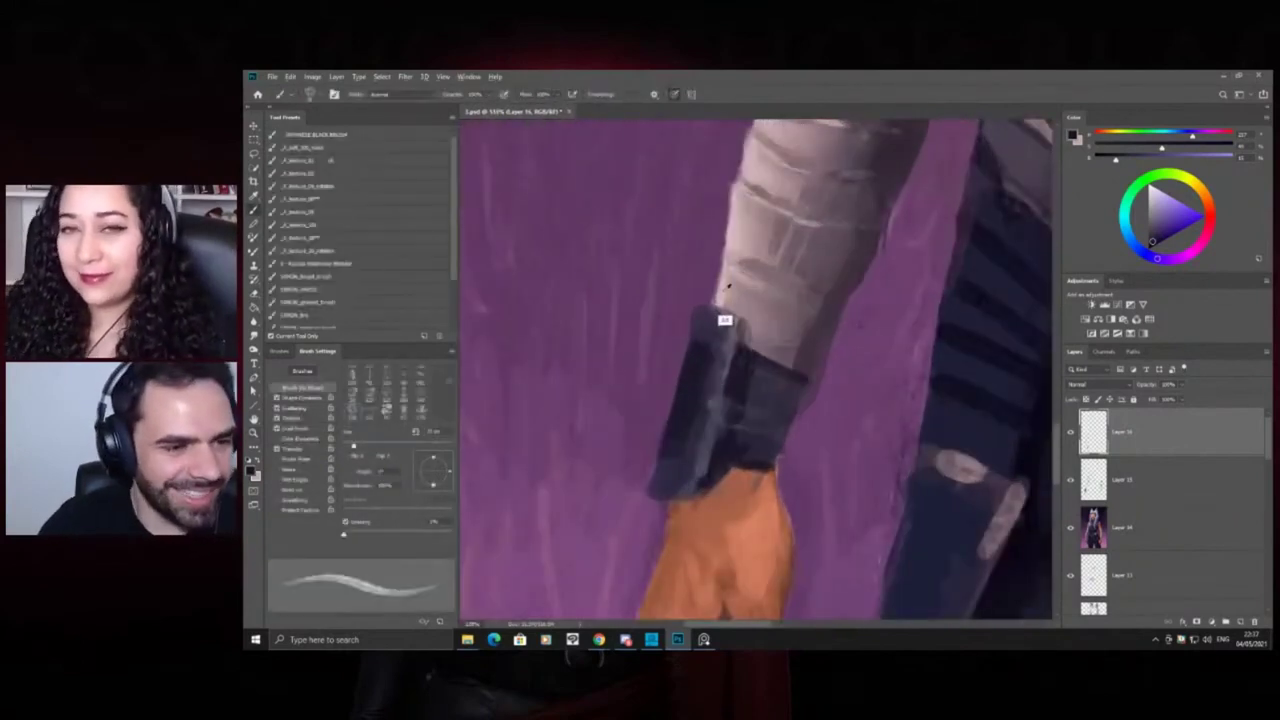
{"action": "left_click", "coordinate": [733, 289], "text": "alt"}
{"action": "left_click_drag", "start_coordinate": [689, 341], "coordinate": [714, 349]}
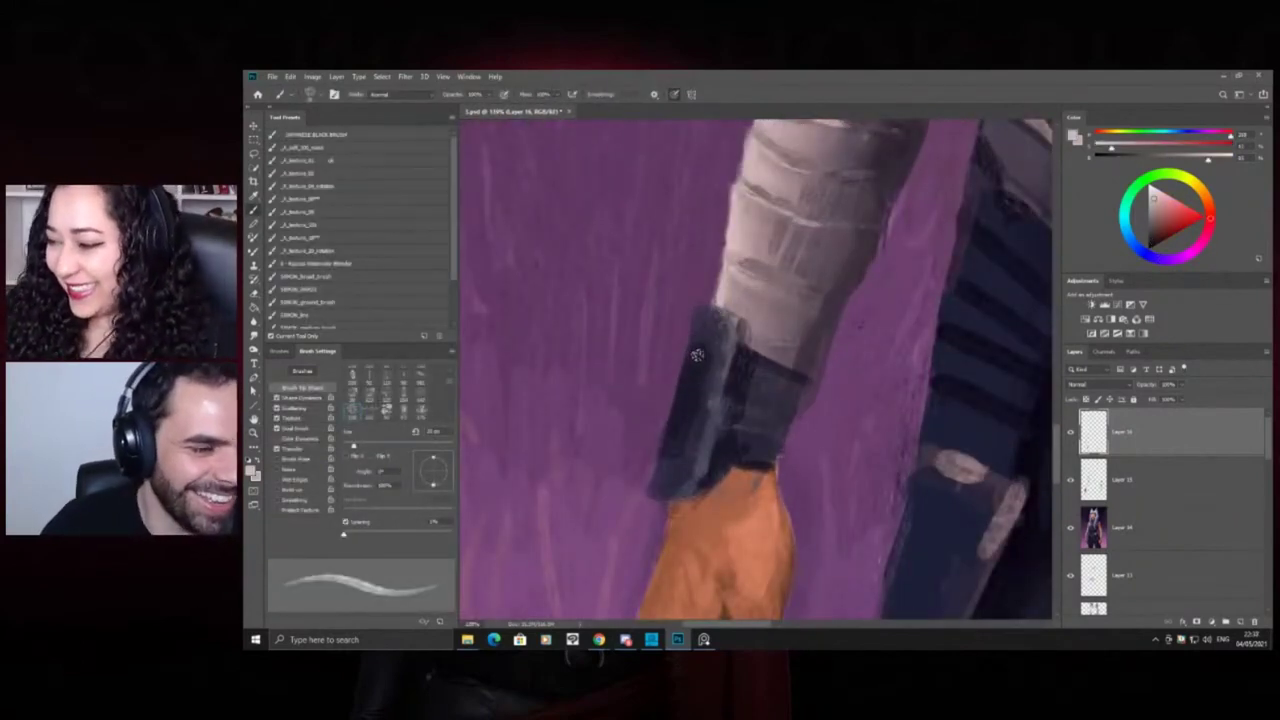
{"action": "left_click", "coordinate": [731, 351], "text": "alt"}
{"action": "mouse_move", "coordinate": [683, 345]}
{"action": "left_mouse_down"}
{"action": "mouse_move", "coordinate": [713, 369]}
{"action": "mouse_move", "coordinate": [703, 393]}
{"action": "mouse_move", "coordinate": [706, 360]}
{"action": "mouse_move", "coordinate": [690, 407]}
{"action": "mouse_move", "coordinate": [704, 353]}
{"action": "mouse_move", "coordinate": [678, 449]}
{"action": "left_mouse_up"}
{"action": "key", "text": "ctrl+z"}
Define the cuff's dark outer panel with a sampled dark navy, leaving a lighter blue-grey rim around it
{"action": "key", "text": "z"}
{"action": "mouse_move", "coordinate": [718, 356]}
{"action": "left_mouse_down"}
{"action": "mouse_move", "coordinate": [646, 380]}
{"action": "mouse_move", "coordinate": [641, 365]}
{"action": "mouse_move", "coordinate": [760, 382]}
{"action": "left_mouse_up"}
{"action": "key", "text": "b"}
{"action": "left_click", "coordinate": [729, 378], "text": "alt"}
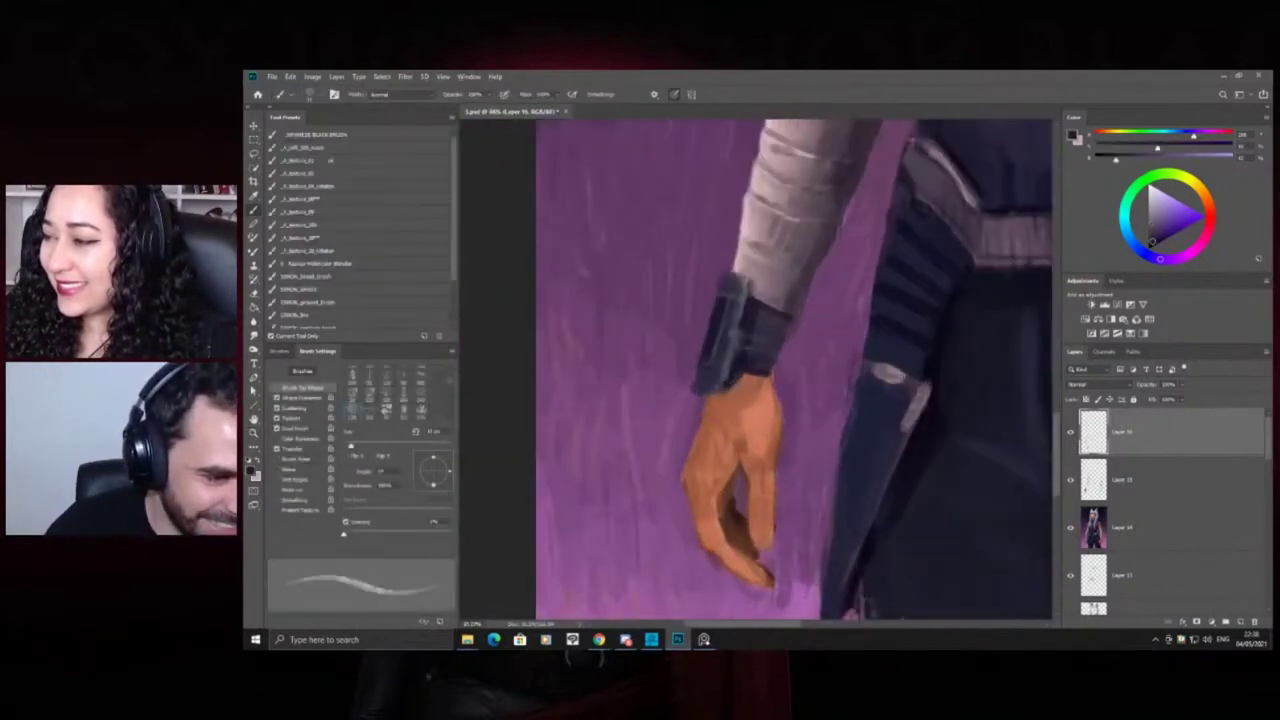
{"action": "key", "text": "z"}
{"action": "left_click_drag", "start_coordinate": [725, 392], "coordinate": [796, 338]}
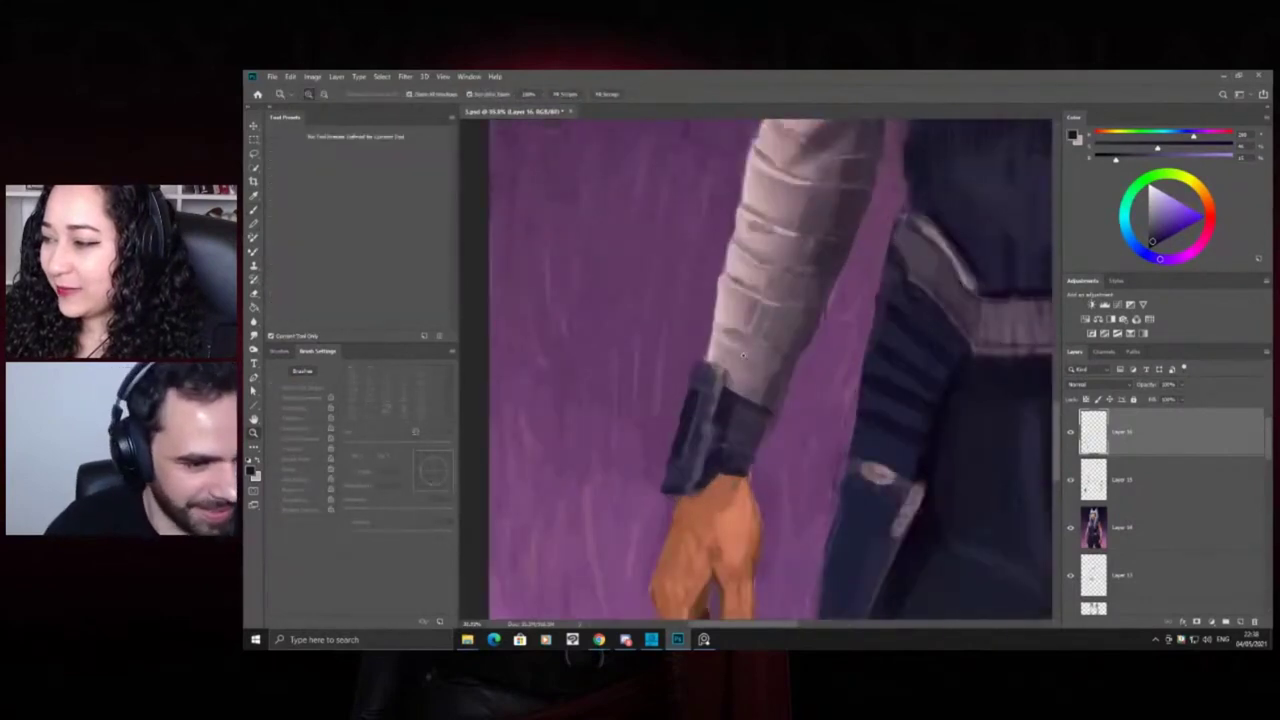
{"action": "left_click", "coordinate": [722, 380]}
Refine the cuff's upper corner and the adjoining bandage edge with sampled neighbouring tones
{"action": "key", "text": "b"}
{"action": "mouse_move", "coordinate": [690, 362]}
{"action": "left_mouse_down"}
{"action": "mouse_move", "coordinate": [704, 326]}
{"action": "mouse_move", "coordinate": [698, 370]}
{"action": "left_mouse_up"}
{"action": "left_click", "coordinate": [725, 361], "text": "alt"}
{"action": "left_click", "coordinate": [711, 349], "text": "alt"}
{"action": "mouse_move", "coordinate": [706, 334]}
{"action": "left_mouse_down"}
{"action": "mouse_move", "coordinate": [702, 371]}
{"action": "mouse_move", "coordinate": [646, 320]}
{"action": "left_mouse_up"}
Refine the shaded inner edge of the bandaged forearm above the cuff with sampled dark wrap tones
{"action": "key", "text": "z"}
{"action": "mouse_move", "coordinate": [754, 340]}
{"action": "left_mouse_down"}
{"action": "mouse_move", "coordinate": [702, 332]}
{"action": "mouse_move", "coordinate": [764, 325]}
{"action": "left_mouse_up"}
{"action": "key", "text": "b"}
{"action": "left_click", "coordinate": [825, 278], "text": "alt"}
{"action": "left_click", "coordinate": [815, 320], "text": "alt"}
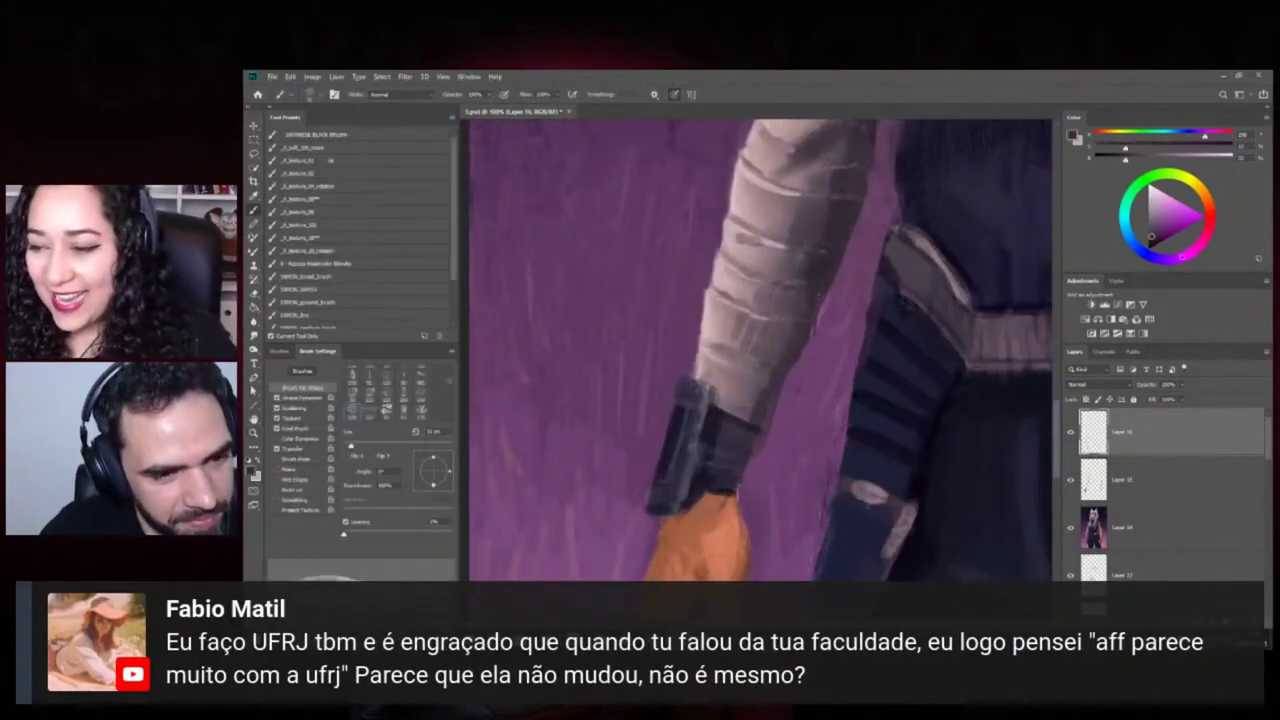
{"action": "left_click", "coordinate": [815, 367], "text": "alt"}
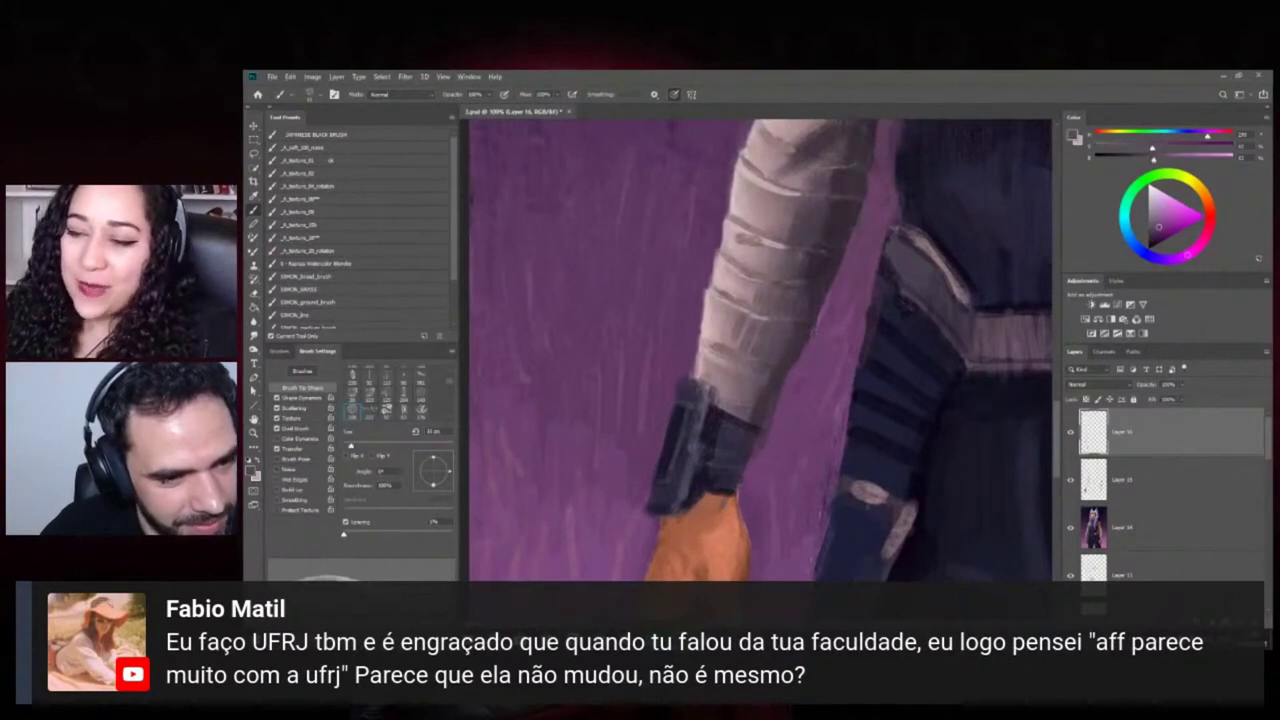
Clean up the forearm's contour beside the hip by alternating sampled background purples with the wrap's shadow tone
{"action": "left_click", "coordinate": [827, 328], "text": "alt"}
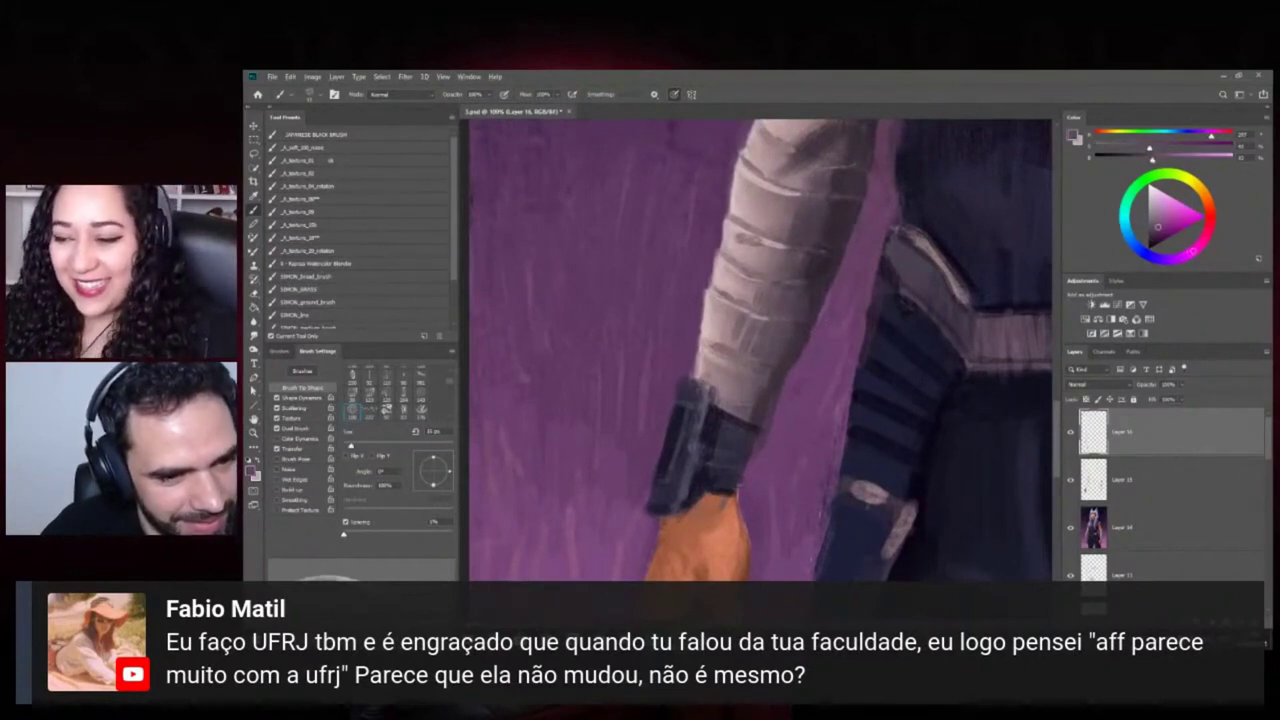
{"action": "left_click", "coordinate": [859, 307], "text": "alt"}
{"action": "left_click", "coordinate": [817, 310], "text": "alt"}
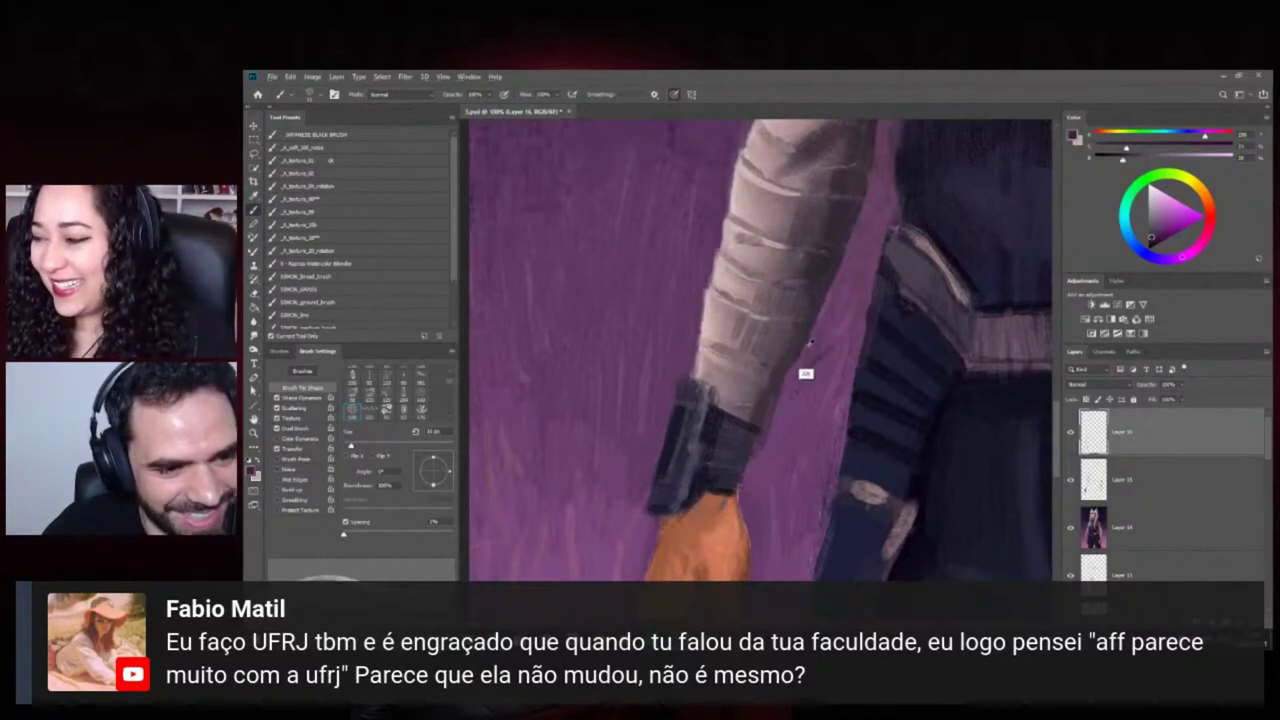
{"action": "left_click", "coordinate": [810, 343], "text": "alt"}
{"action": "left_click", "coordinate": [820, 339], "text": "alt"}
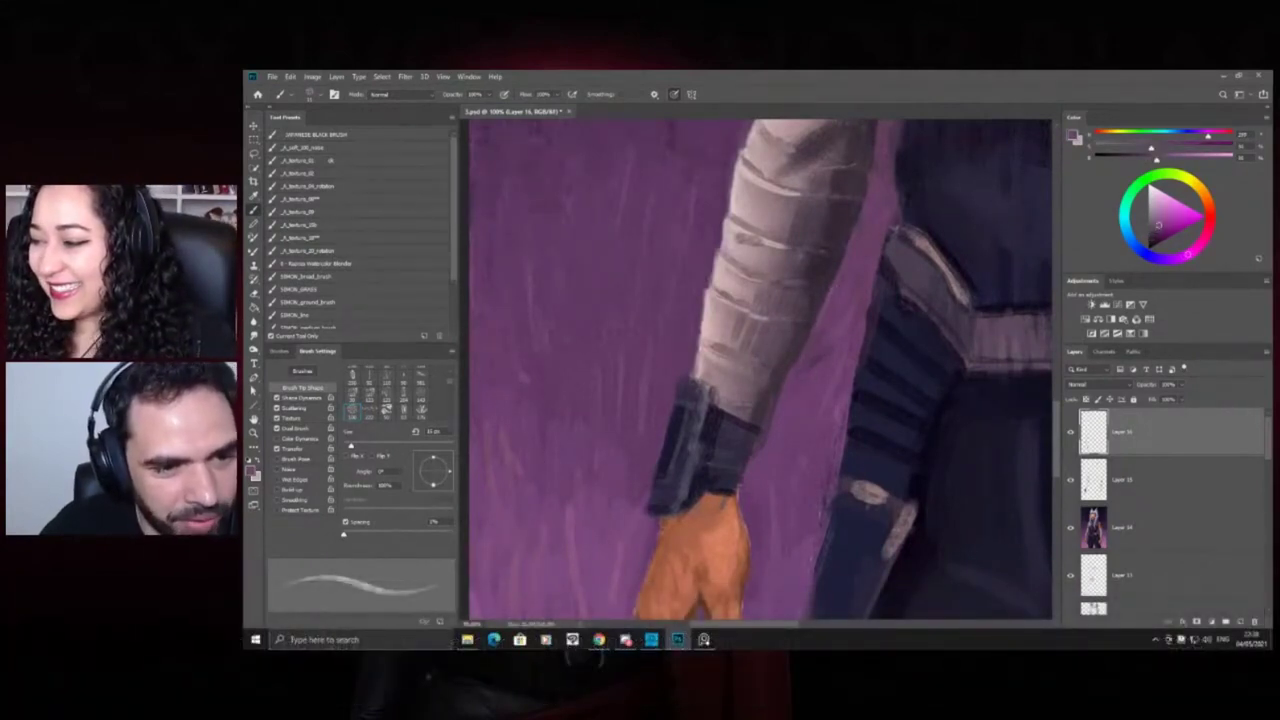
{"action": "left_click", "coordinate": [813, 354], "text": "alt"}
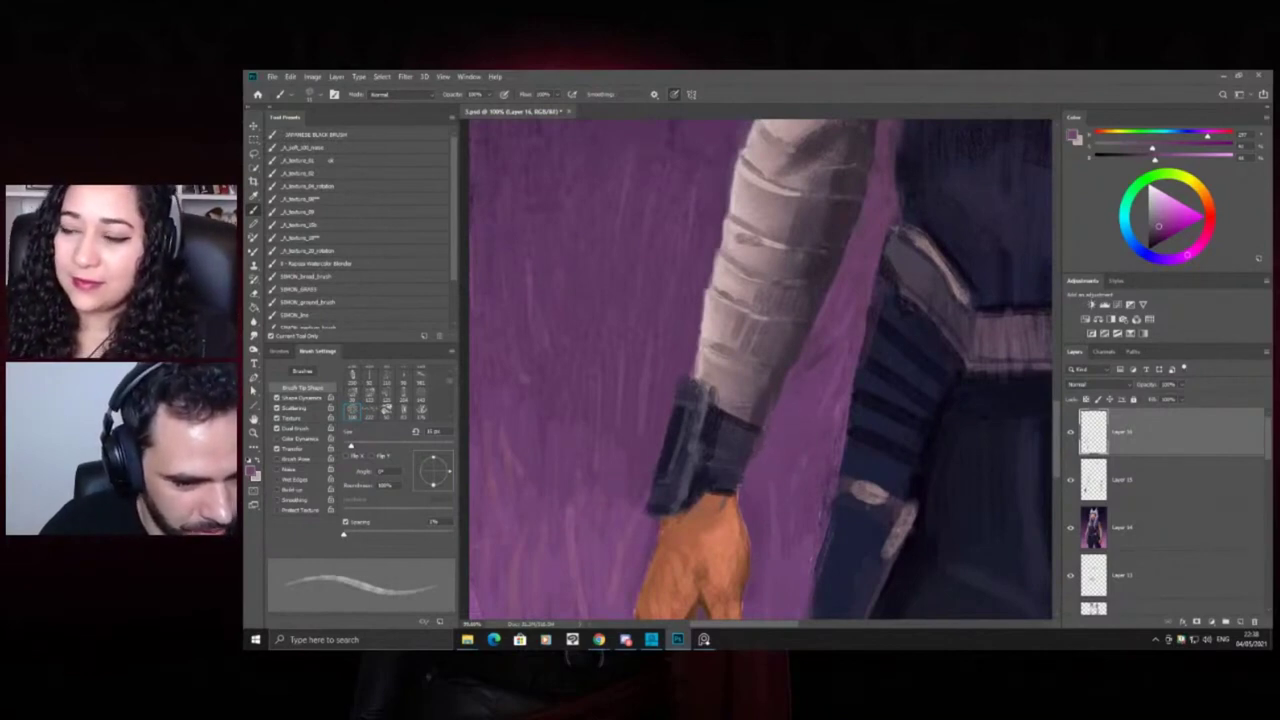
Touch up the navy wrist cuff and the upper wraps of the same forearm with sampled neighbouring tones
{"action": "left_click", "coordinate": [744, 446], "text": "alt"}
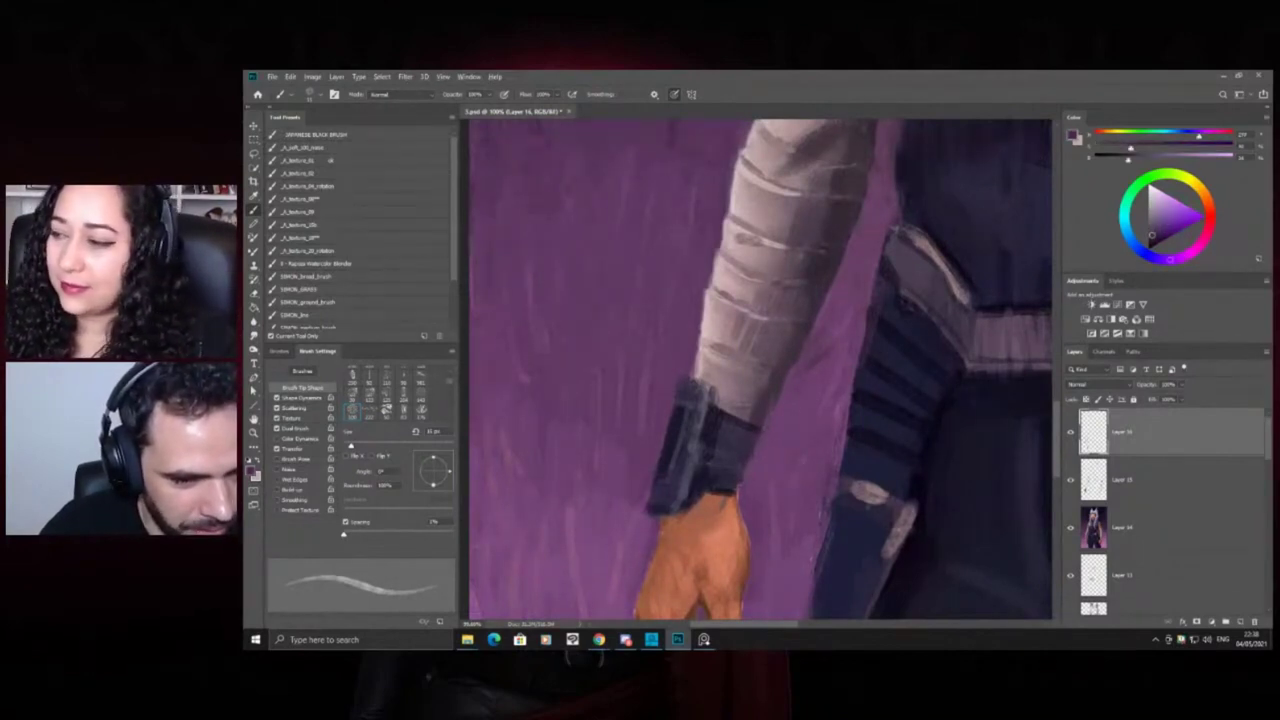
{"action": "left_click", "coordinate": [712, 421], "text": "alt"}
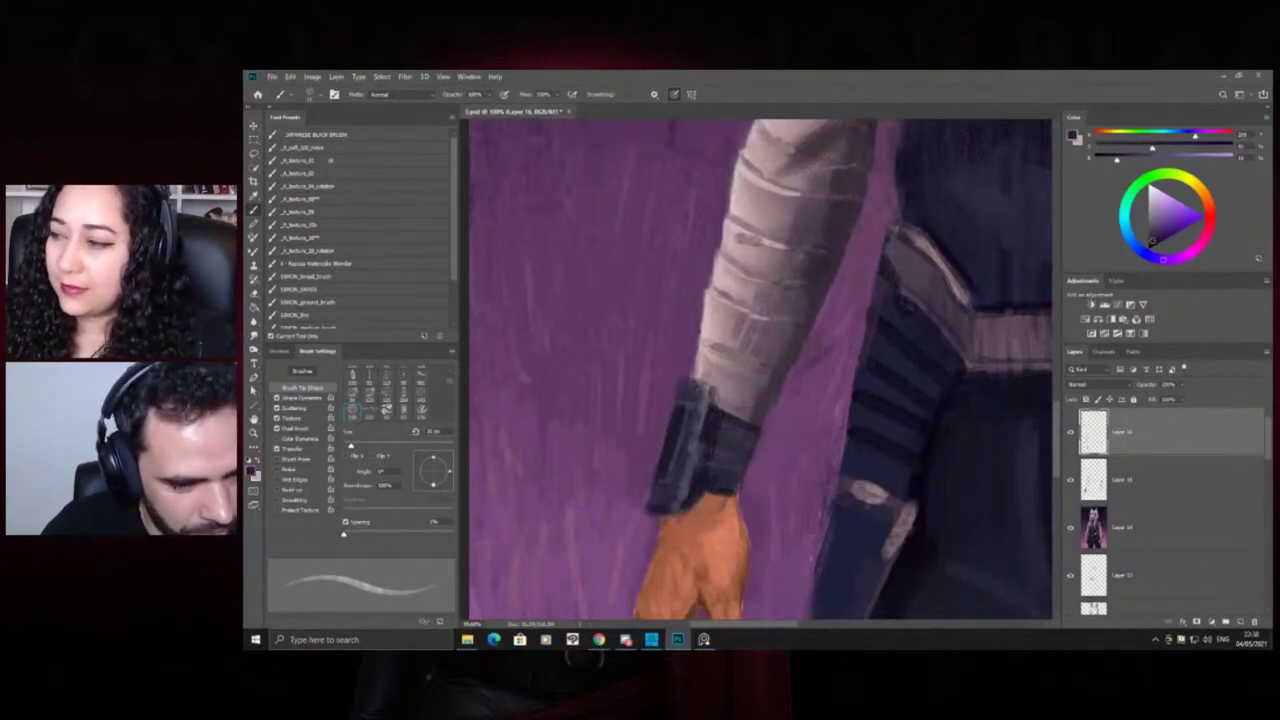
{"action": "key", "text": "z"}
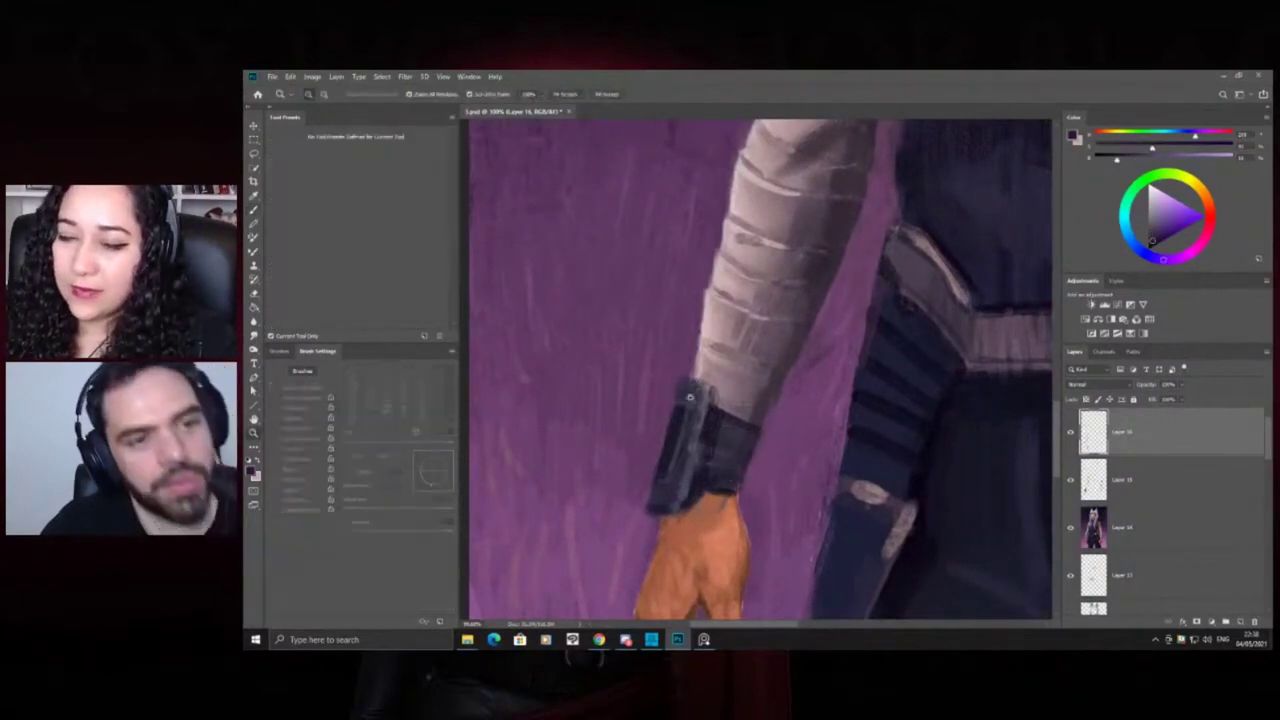
{"action": "left_click_drag", "start_coordinate": [738, 402], "coordinate": [658, 393]}
{"action": "left_click_drag", "start_coordinate": [721, 324], "coordinate": [714, 325]}
{"action": "left_click_drag", "start_coordinate": [740, 270], "coordinate": [762, 267]}
{"action": "left_click_drag", "start_coordinate": [721, 328], "coordinate": [753, 332]}
{"action": "key", "text": "b"}
{"action": "left_click", "coordinate": [743, 391], "text": "alt"}
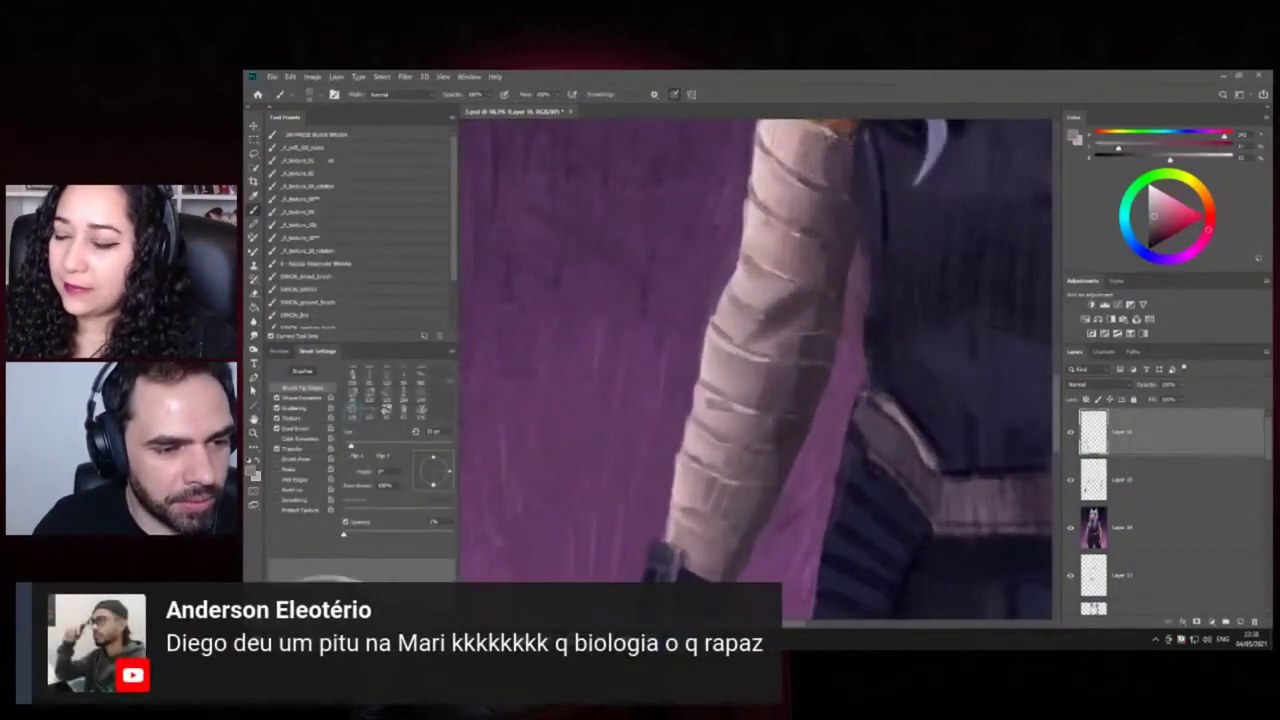
Soften the folds below the elbow and the inner edge of the other bandaged forearm with sampled light wrap tones
{"action": "key", "text": "z"}
{"action": "left_click_drag", "start_coordinate": [728, 322], "coordinate": [692, 300]}
{"action": "mouse_move", "coordinate": [978, 274]}
{"action": "left_mouse_down"}
{"action": "mouse_move", "coordinate": [990, 276]}
{"action": "mouse_move", "coordinate": [962, 309]}
{"action": "left_mouse_up"}
{"action": "key", "text": "b"}
{"action": "left_click", "coordinate": [858, 378], "text": "alt"}
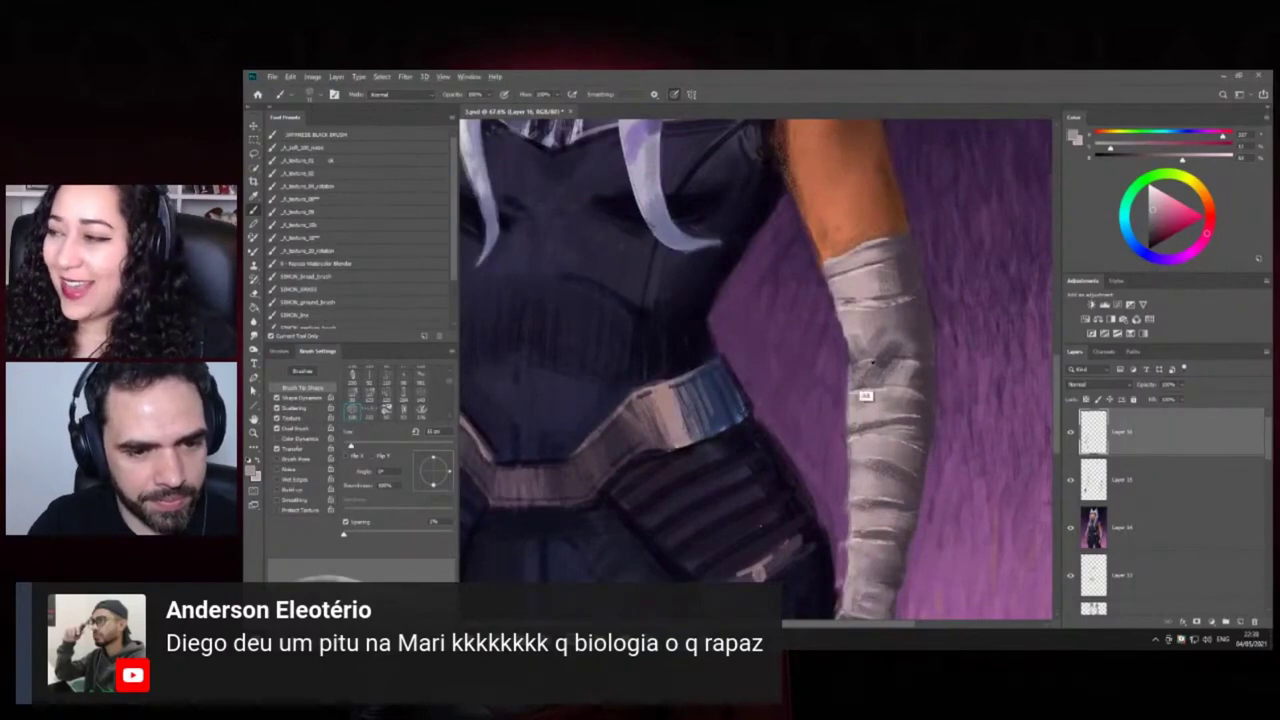
{"action": "key", "text": "z"}
{"action": "mouse_move", "coordinate": [886, 314]}
{"action": "left_mouse_down"}
{"action": "mouse_move", "coordinate": [829, 323]}
{"action": "mouse_move", "coordinate": [925, 319]}
{"action": "left_mouse_up"}
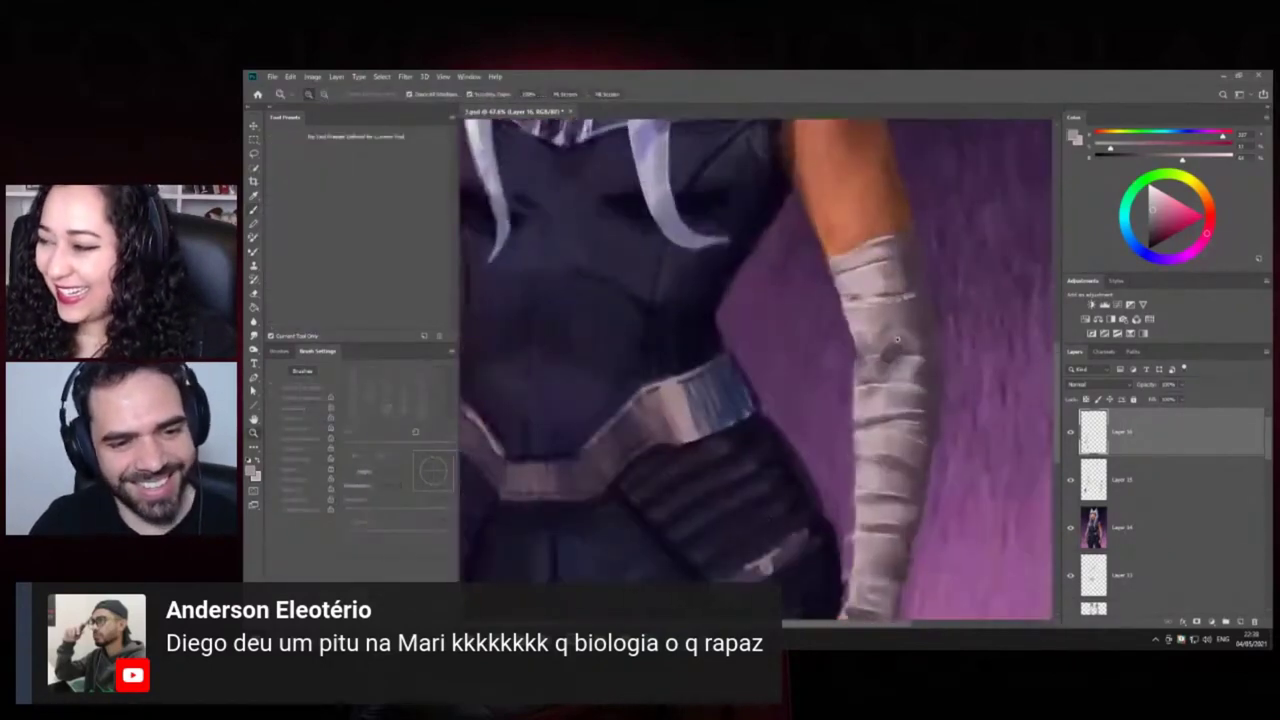
{"action": "key", "text": "b"}
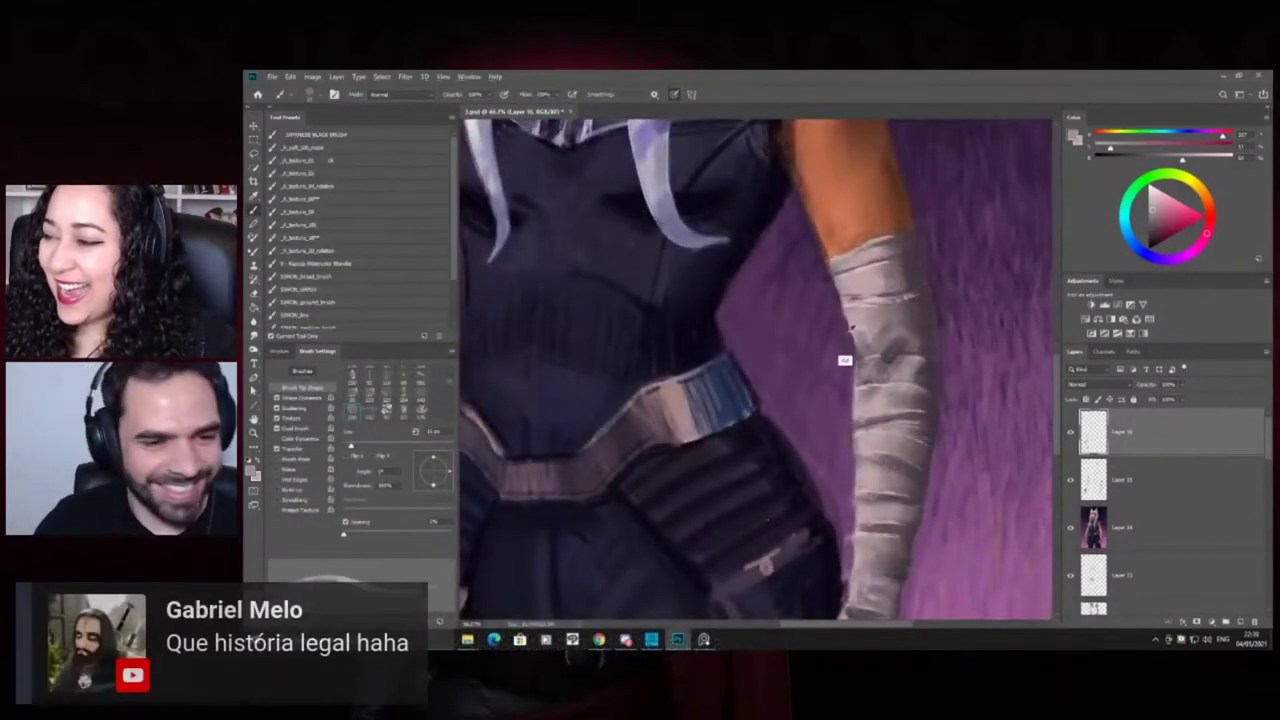
{"action": "left_click", "coordinate": [868, 325], "text": "alt"}
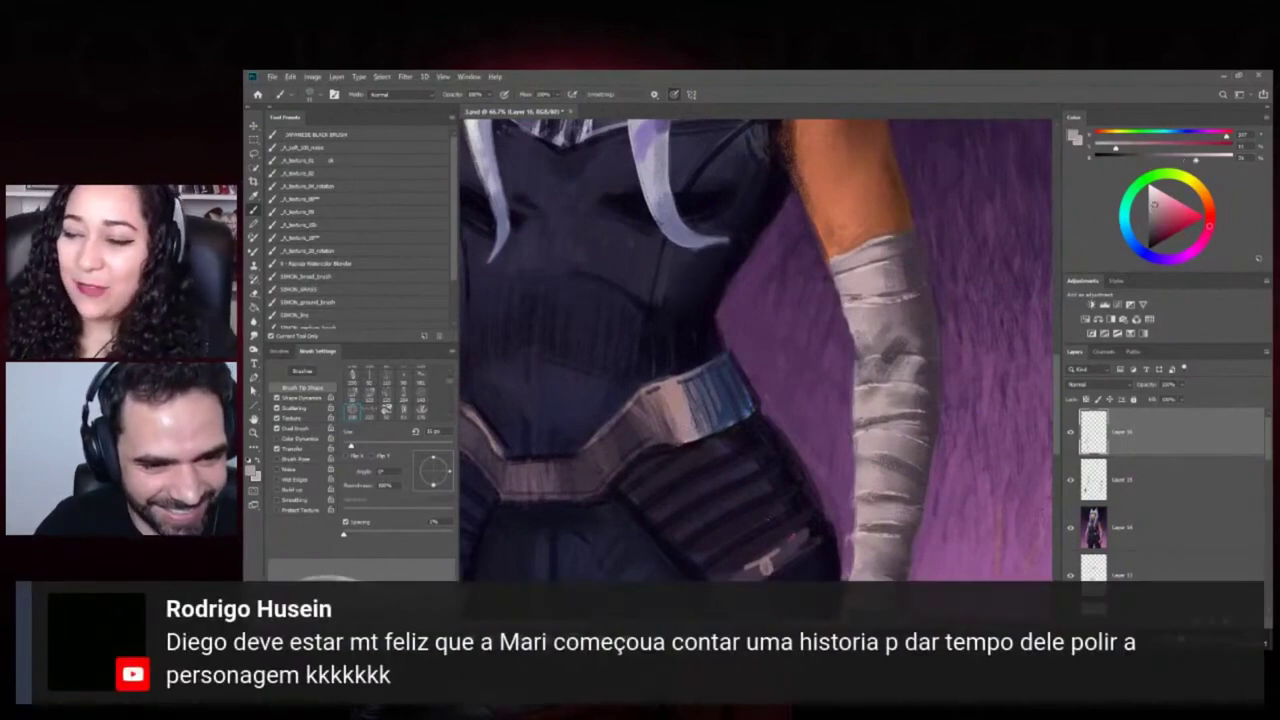
{"action": "left_click_drag", "start_coordinate": [896, 350], "coordinate": [888, 334]}
{"action": "left_click", "coordinate": [892, 345], "text": "alt"}
{"action": "left_click", "coordinate": [866, 328], "text": "alt"}
{"action": "left_click", "coordinate": [853, 318], "text": "alt"}
Add a new layer and sample the orange skin tone just above the wraps on the upper arm
{"action": "key", "text": "z"}
{"action": "left_click_drag", "start_coordinate": [848, 317], "coordinate": [798, 302]}
{"action": "left_click_drag", "start_coordinate": [814, 193], "coordinate": [845, 228]}
{"action": "mouse_move", "coordinate": [872, 296]}
{"action": "left_mouse_down"}
{"action": "mouse_move", "coordinate": [903, 328]}
{"action": "mouse_move", "coordinate": [985, 365]}
{"action": "left_mouse_up"}
{"action": "key", "text": "b"}
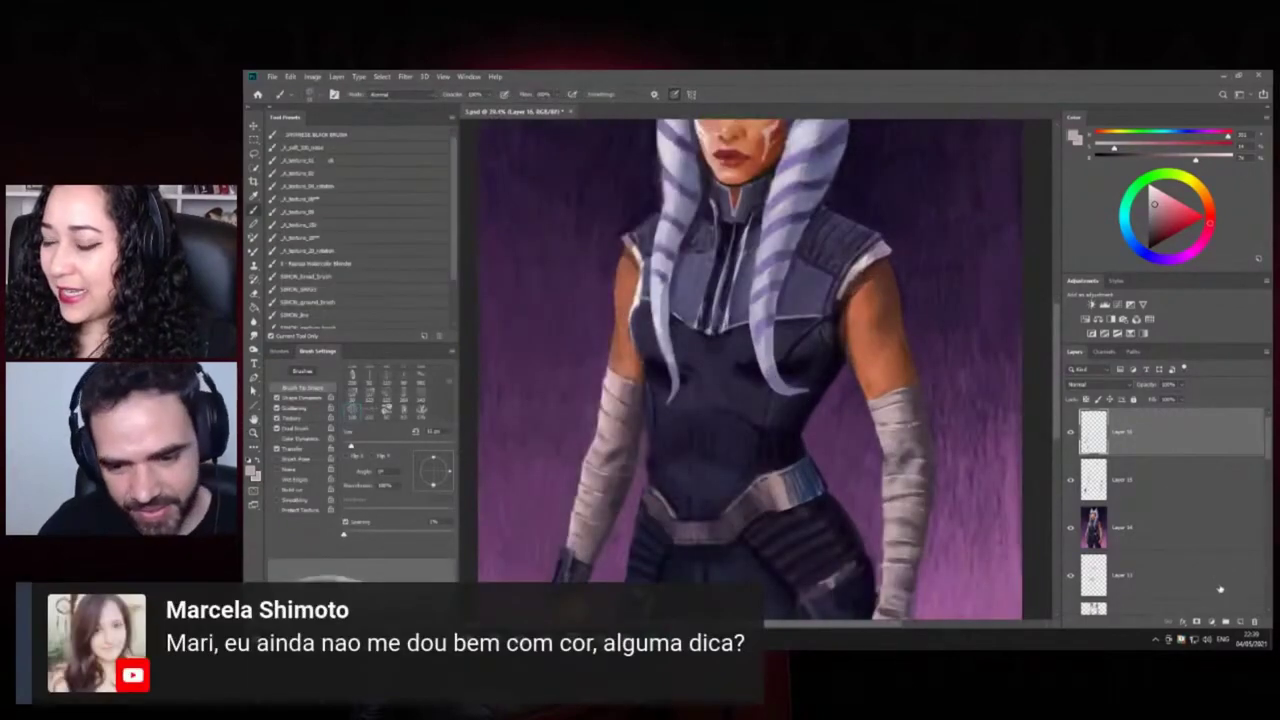
{"action": "key", "text": "ctrl+plus"}
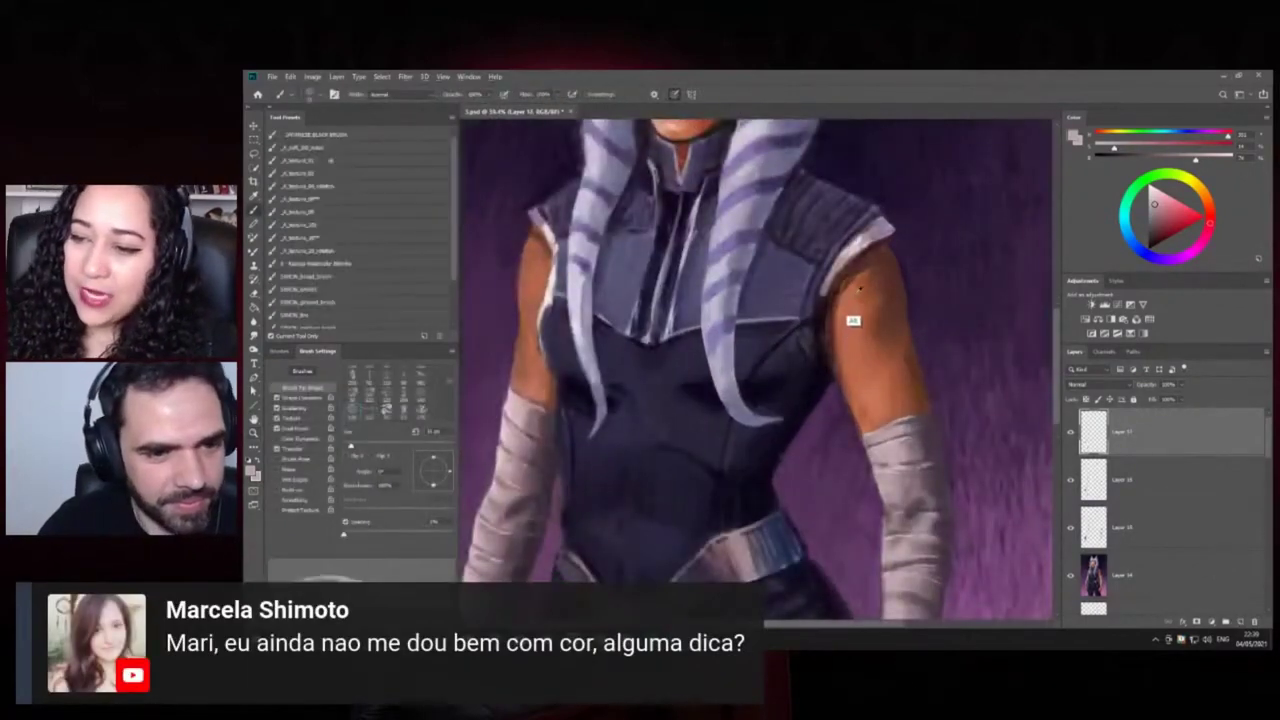
{"action": "left_click", "coordinate": [866, 399], "text": "alt"}
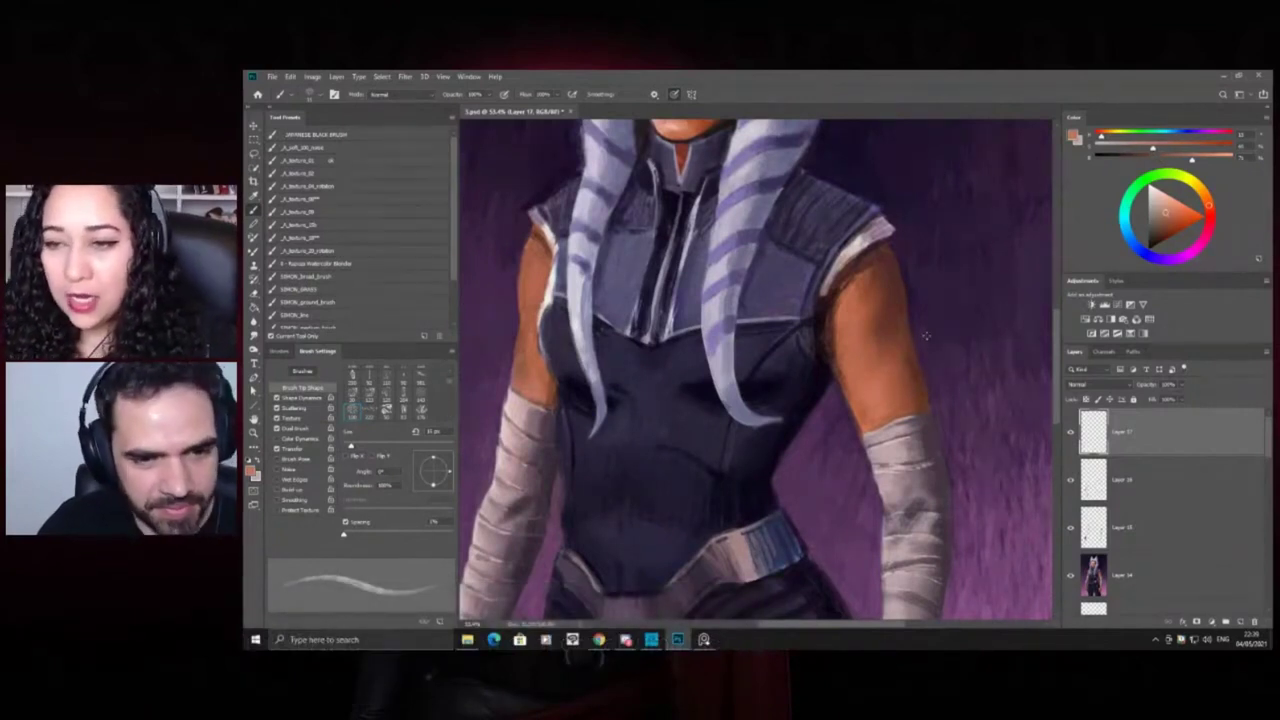
Scatter sampled blue-grey strokes over the orange upper arm and lower the layer's opacity to leave a faint tint
{"action": "left_click", "coordinate": [840, 316], "text": "alt"}
{"action": "mouse_move", "coordinate": [840, 316]}
{"action": "left_mouse_down"}
{"action": "mouse_move", "coordinate": [853, 321]}
{"action": "mouse_move", "coordinate": [843, 336]}
{"action": "left_mouse_up"}
{"action": "key", "text": "ctrl+z"}
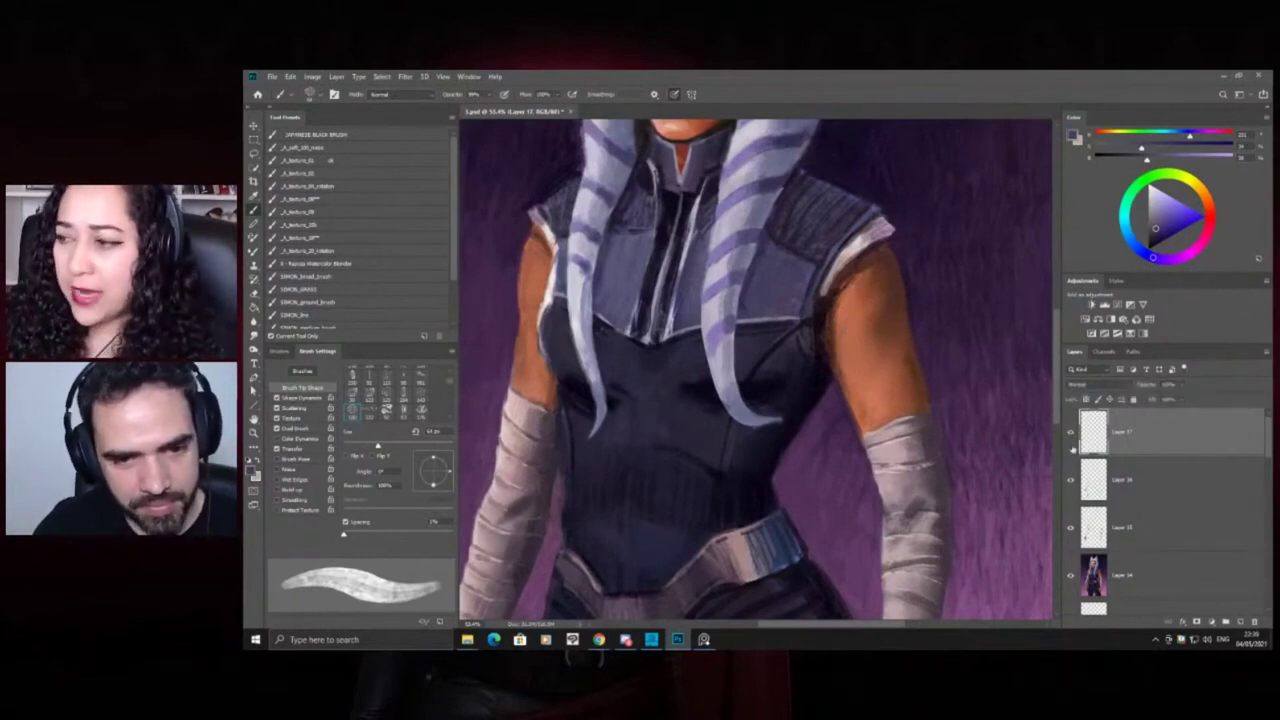
{"action": "mouse_move", "coordinate": [838, 322]}
{"action": "left_mouse_down"}
{"action": "mouse_move", "coordinate": [893, 377]}
{"action": "mouse_move", "coordinate": [880, 393]}
{"action": "mouse_move", "coordinate": [872, 370]}
{"action": "mouse_move", "coordinate": [851, 372]}
{"action": "mouse_move", "coordinate": [865, 397]}
{"action": "mouse_move", "coordinate": [899, 402]}
{"action": "mouse_move", "coordinate": [868, 428]}
{"action": "left_mouse_up"}
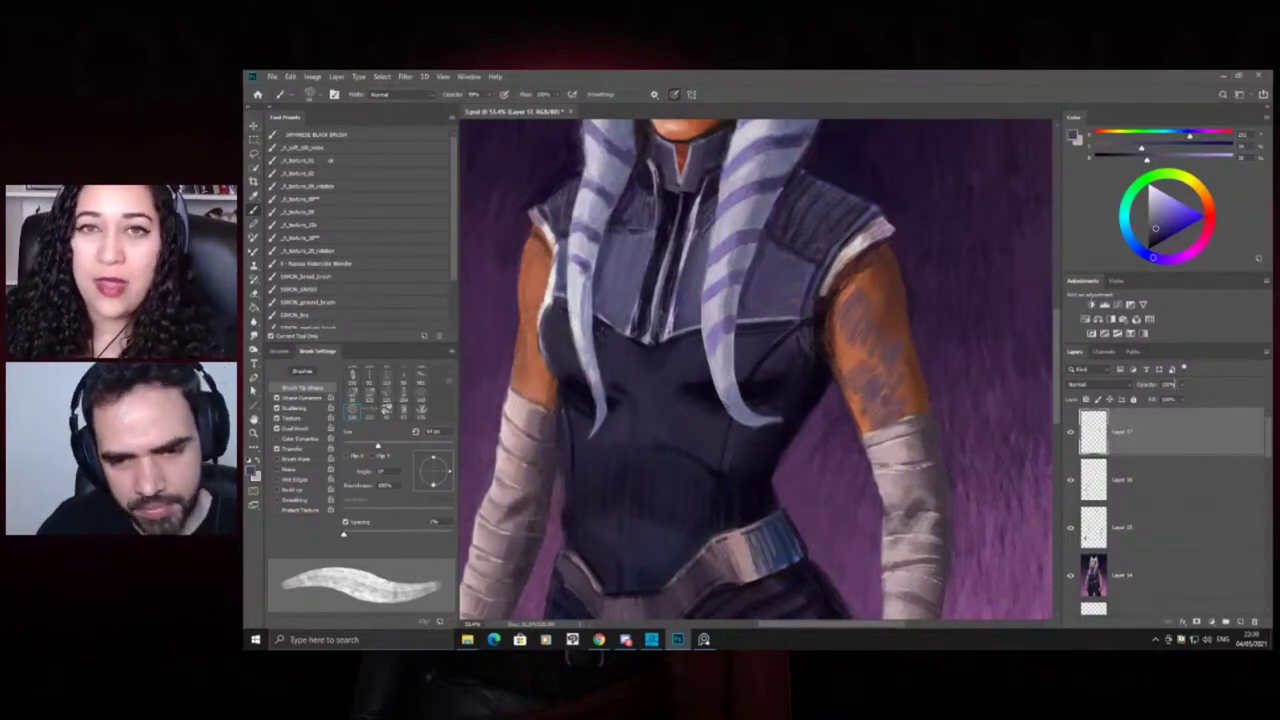
{"action": "left_click_drag", "start_coordinate": [1156, 399], "coordinate": [1155, 399]}
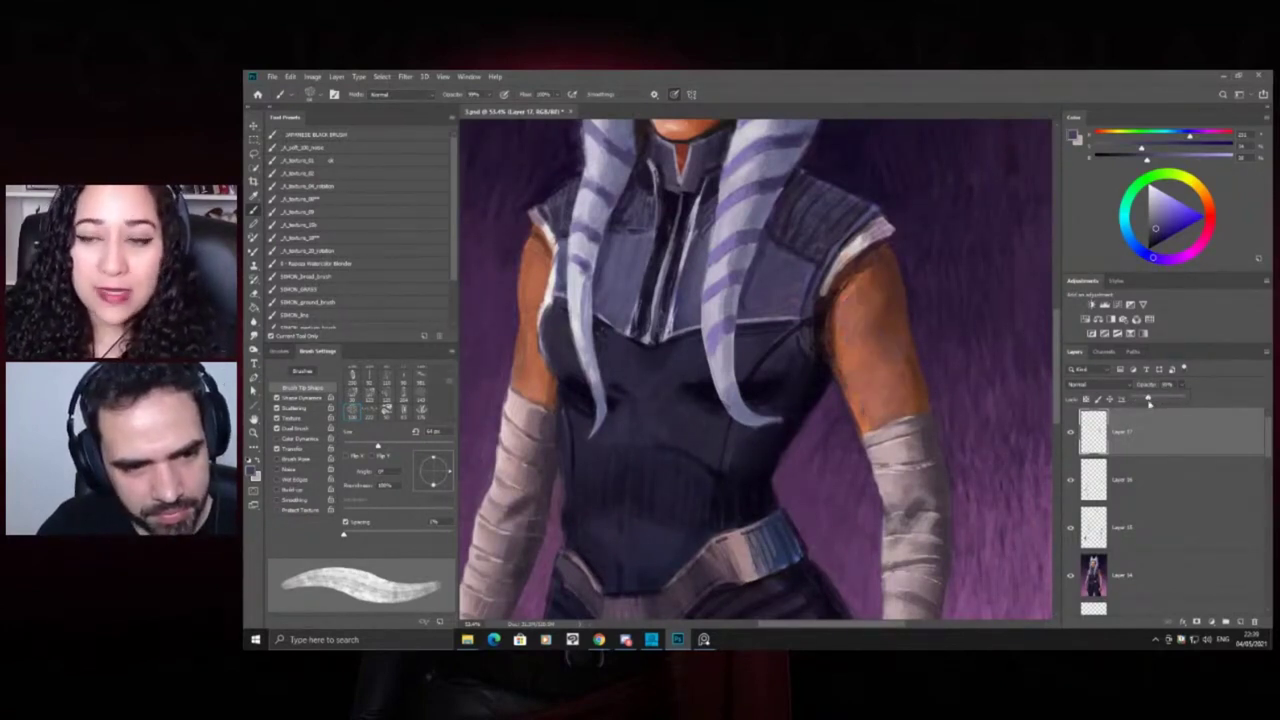
{"action": "left_click_drag", "start_coordinate": [825, 294], "coordinate": [783, 307]}
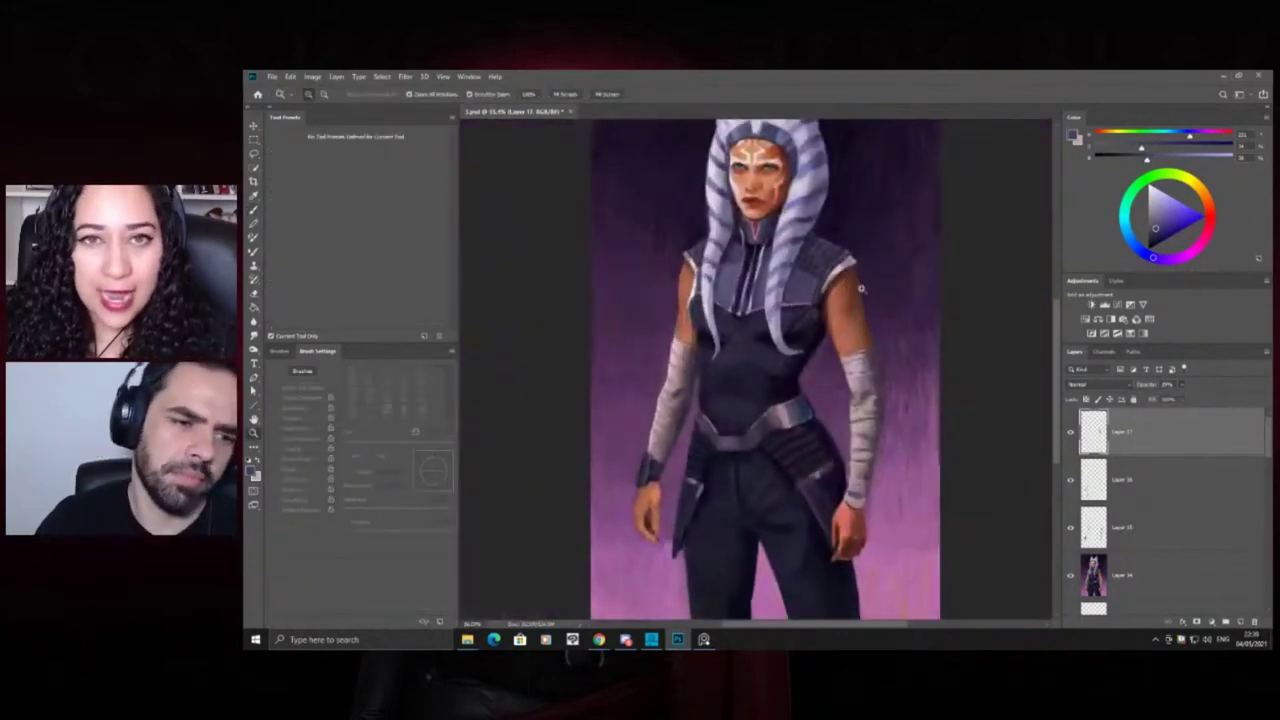
Add another layer and refine the inner edge of the upper arm with sampled orange skin tones
{"action": "left_click", "coordinate": [866, 285]}
{"action": "left_click", "coordinate": [1239, 621]}
{"action": "left_click", "coordinate": [850, 335]}
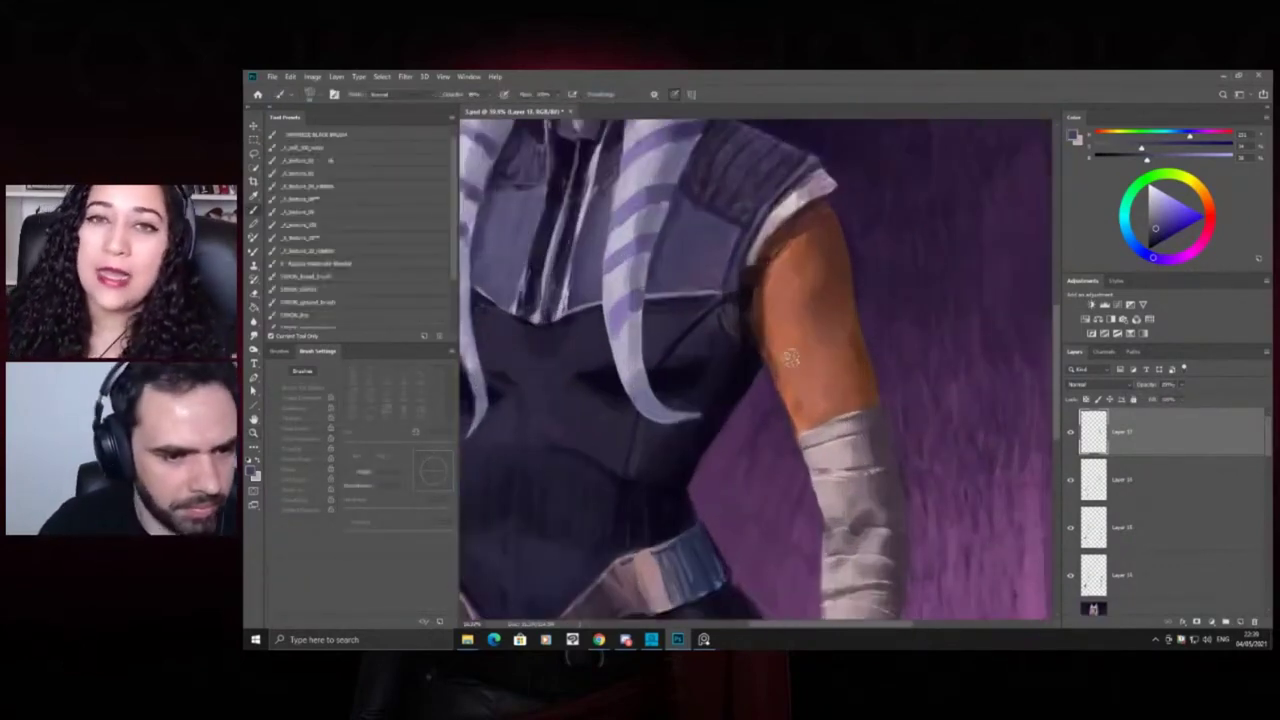
{"action": "key", "text": "b"}
{"action": "left_click", "coordinate": [794, 355], "text": "alt"}
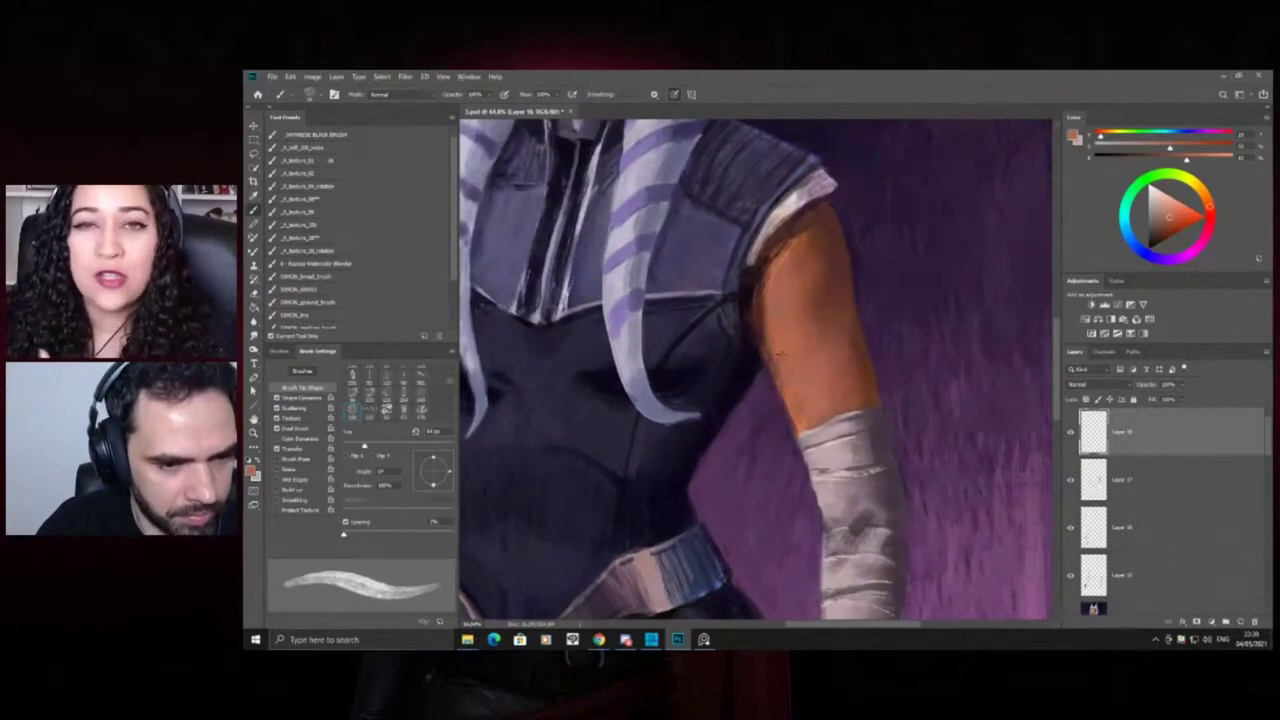
{"action": "left_click", "coordinate": [802, 332], "text": "alt"}
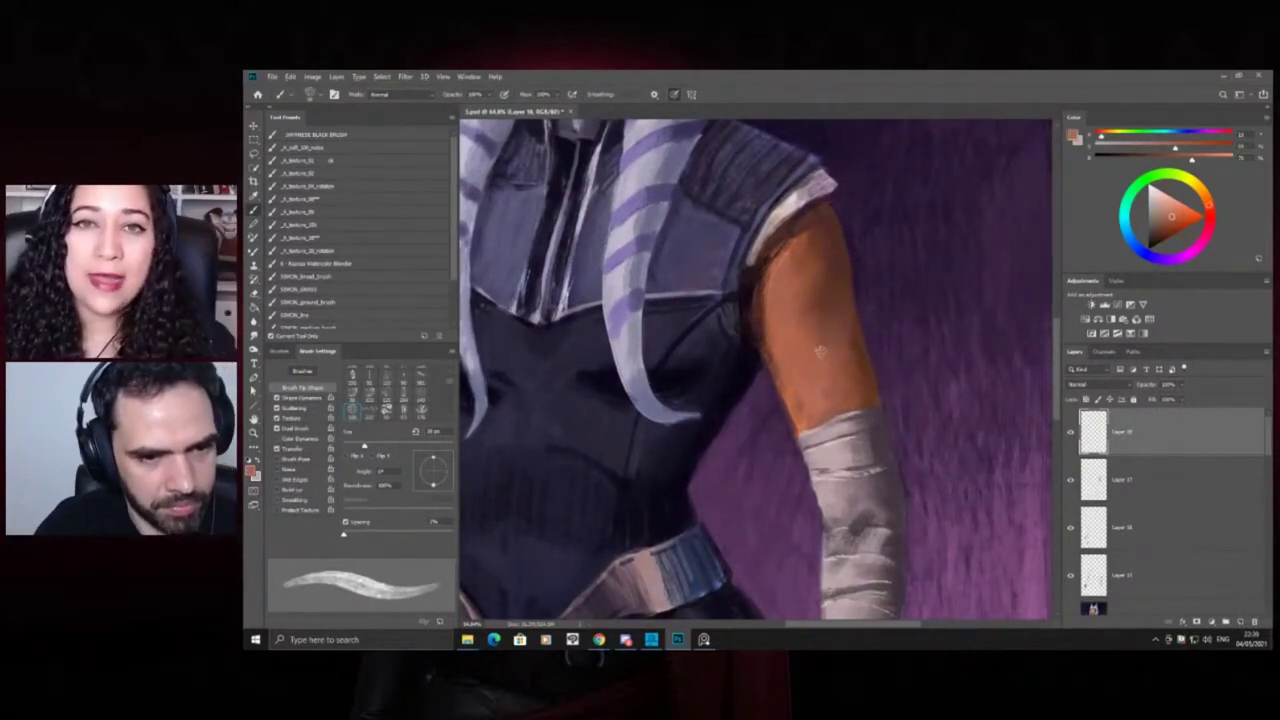
Blend sampled mid and darker skin tones along the outer, shaded side of the upper arm
{"action": "left_click", "coordinate": [840, 306], "text": "alt"}
{"action": "key", "text": "ctrl+space"}
{"action": "left_click", "coordinate": [849, 379], "text": "alt"}
{"action": "left_click", "coordinate": [841, 383], "text": "alt"}
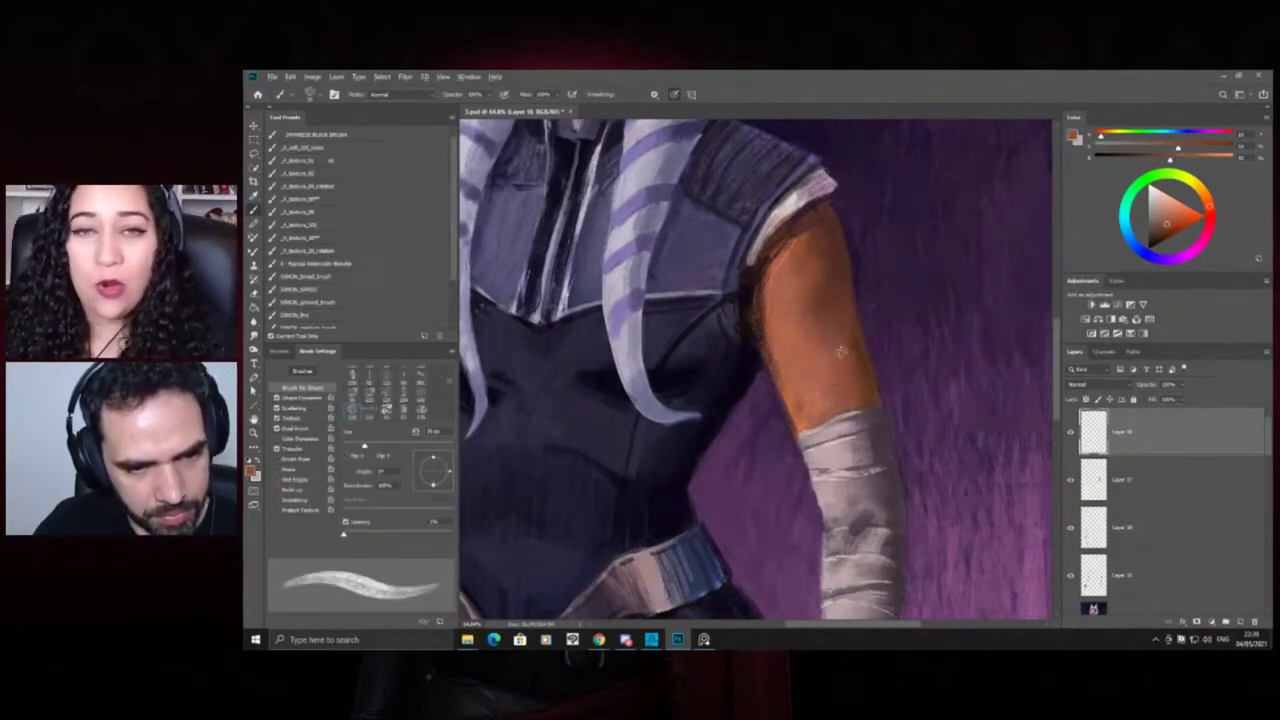
{"action": "left_click", "coordinate": [846, 360], "text": "alt"}
On a new layer, paint sampled orange skin strokes over the trouser thigh and lower the layer's opacity to a faint tint
{"action": "left_click_drag", "start_coordinate": [806, 300], "coordinate": [702, 276]}
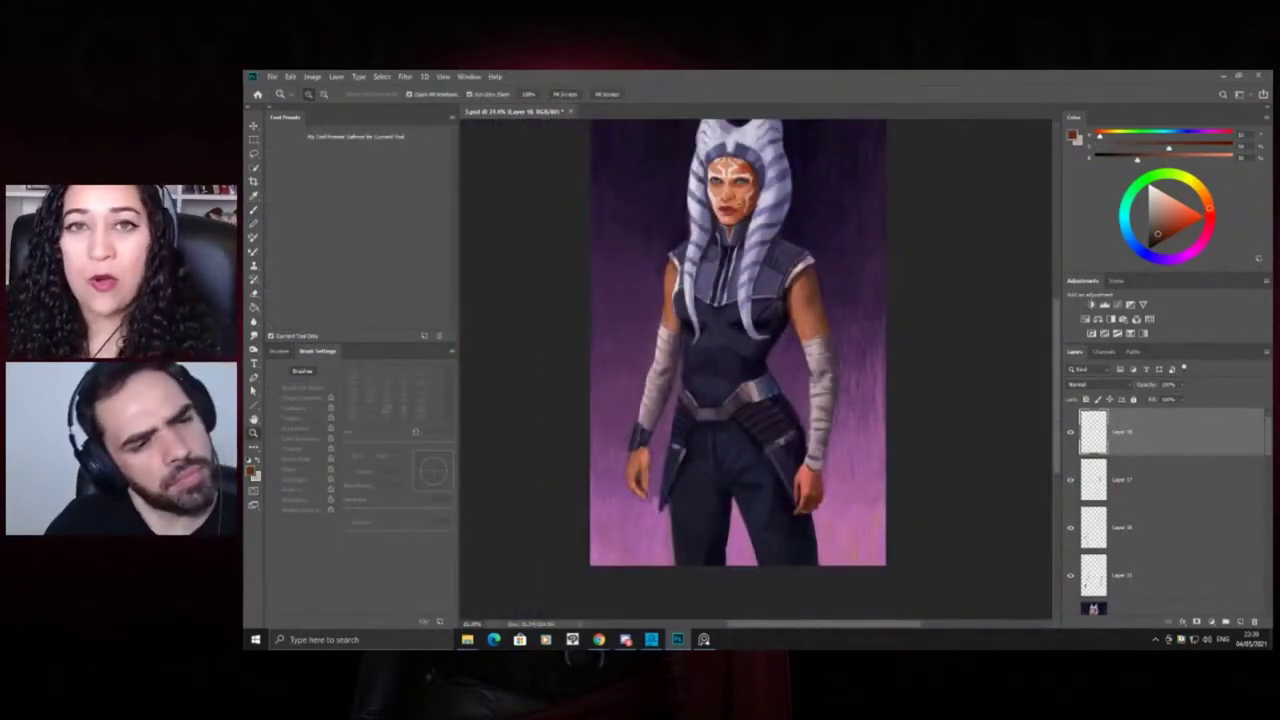
{"action": "scroll", "coordinate": [779, 288], "scroll_direction": "down", "scroll_amount": 1}
{"action": "left_click_drag", "start_coordinate": [772, 508], "coordinate": [786, 466]}
{"action": "key", "text": "b"}
{"action": "left_click", "coordinate": [806, 275], "text": "alt"}
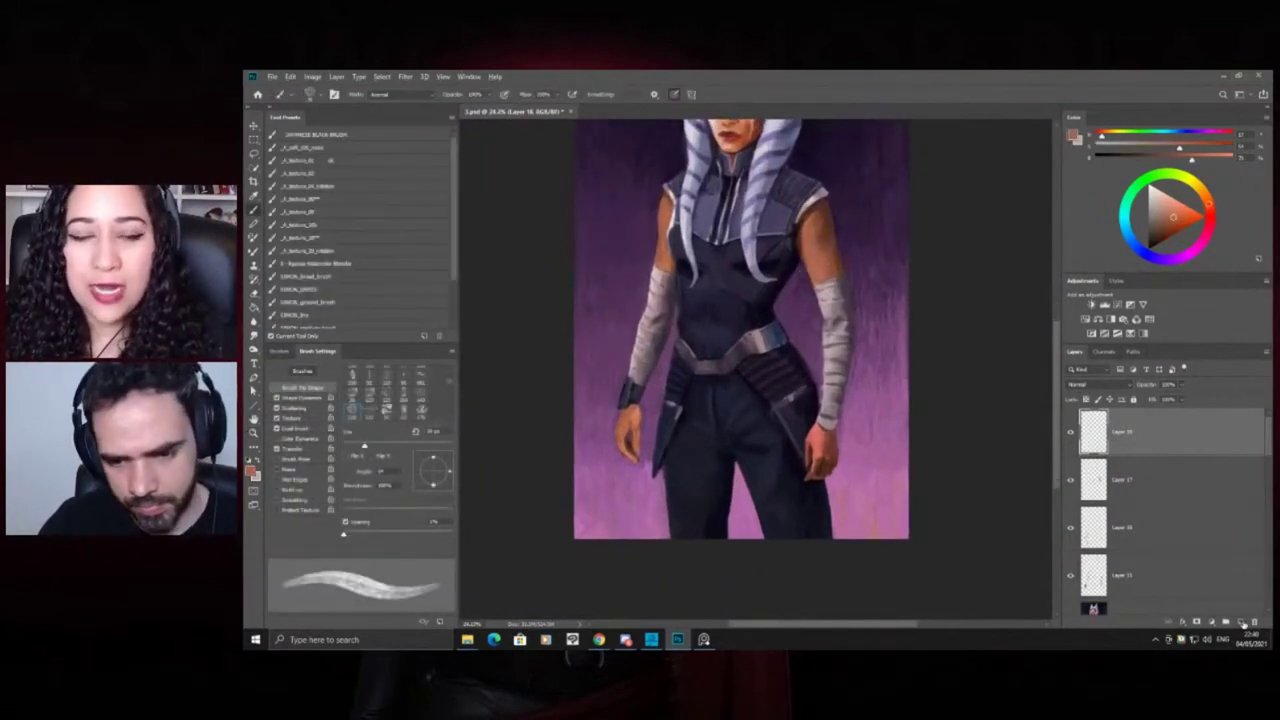
{"action": "scroll", "coordinate": [688, 414], "scroll_direction": "up", "scroll_amount": 1}
{"action": "mouse_move", "coordinate": [690, 422]}
{"action": "left_mouse_down"}
{"action": "mouse_move", "coordinate": [709, 466]}
{"action": "mouse_move", "coordinate": [708, 449]}
{"action": "mouse_move", "coordinate": [679, 451]}
{"action": "mouse_move", "coordinate": [695, 484]}
{"action": "left_mouse_up"}
{"action": "left_click_drag", "start_coordinate": [709, 495], "coordinate": [681, 514]}
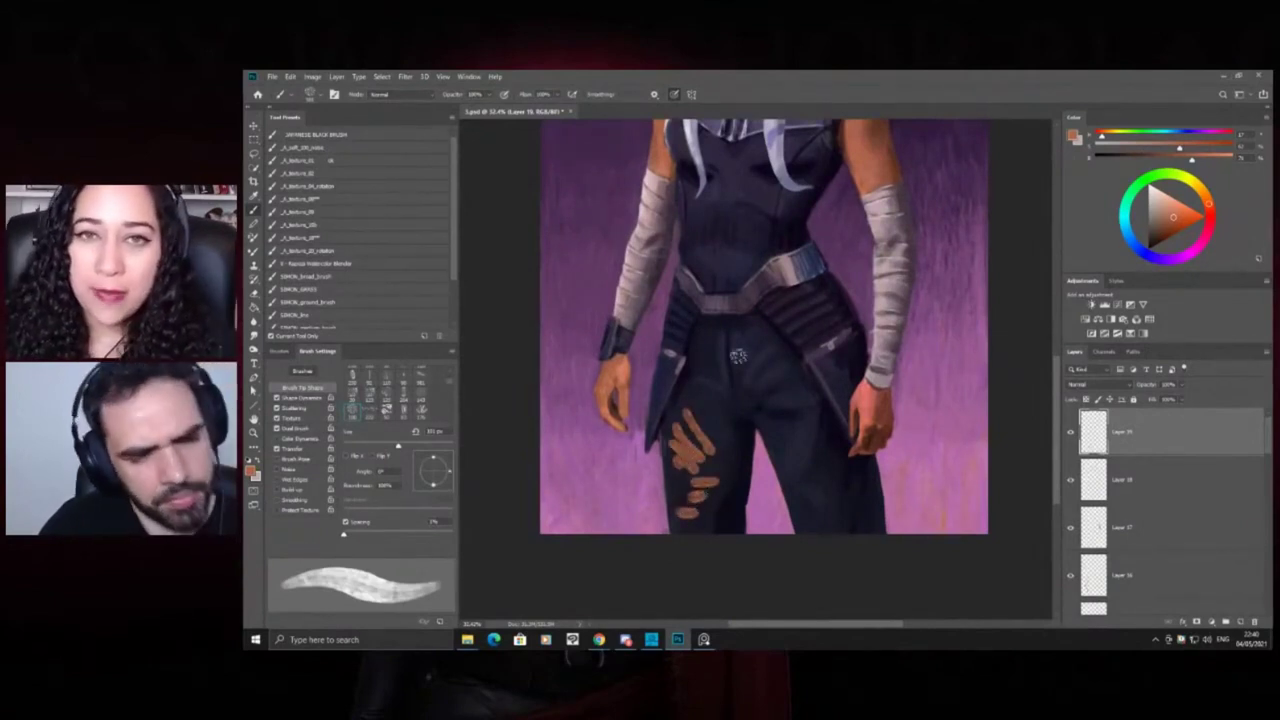
{"action": "left_click", "coordinate": [1181, 387]}
{"action": "left_click_drag", "start_coordinate": [1182, 399], "coordinate": [1137, 400]}
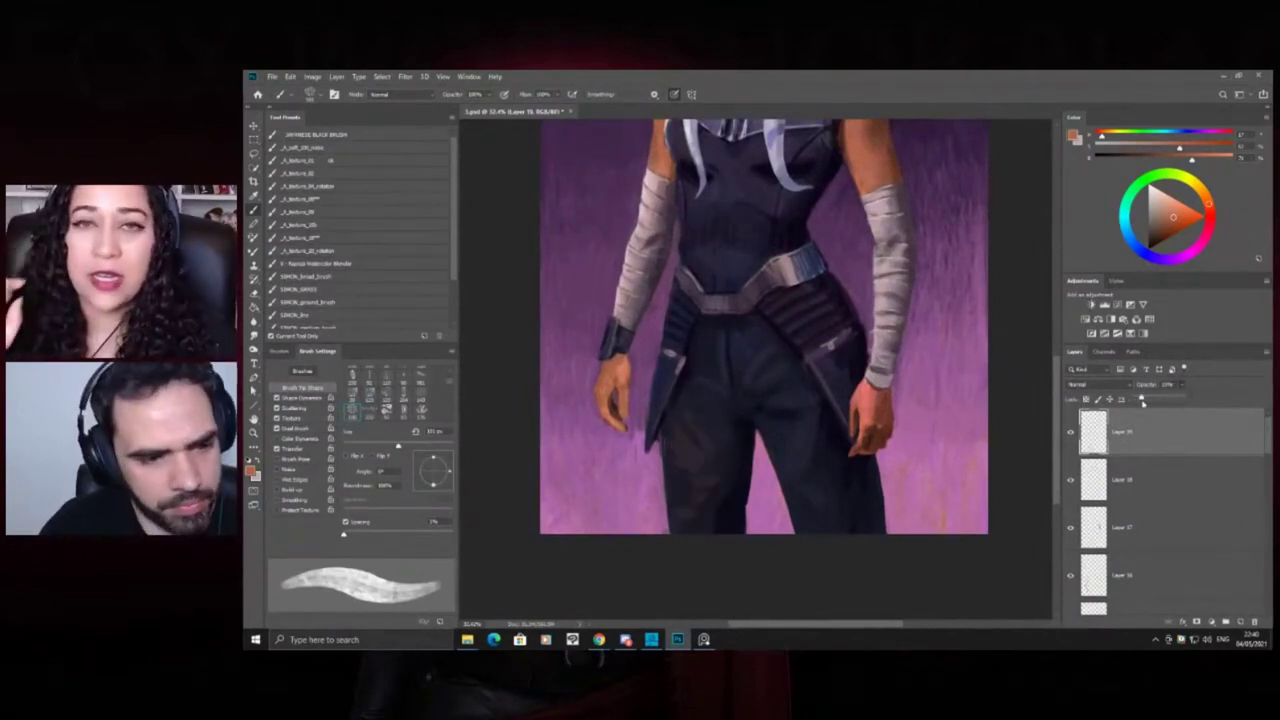
Blend the tinted trouser leg with strokes of dark navy sampled from the surrounding fabric
{"action": "left_click_drag", "start_coordinate": [693, 488], "coordinate": [800, 490]}
{"action": "left_click", "coordinate": [704, 424], "text": "alt"}
{"action": "left_click_drag", "start_coordinate": [766, 412], "coordinate": [748, 433]}
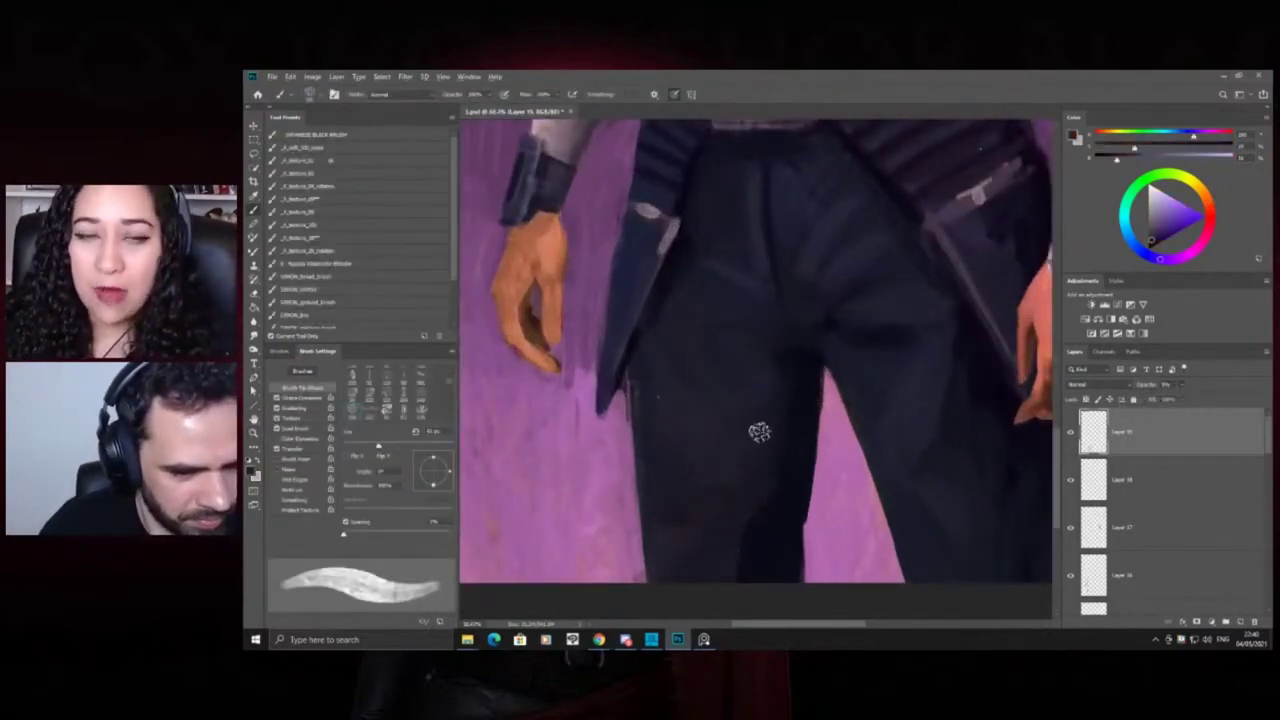
{"action": "left_click", "coordinate": [724, 398], "text": "alt"}
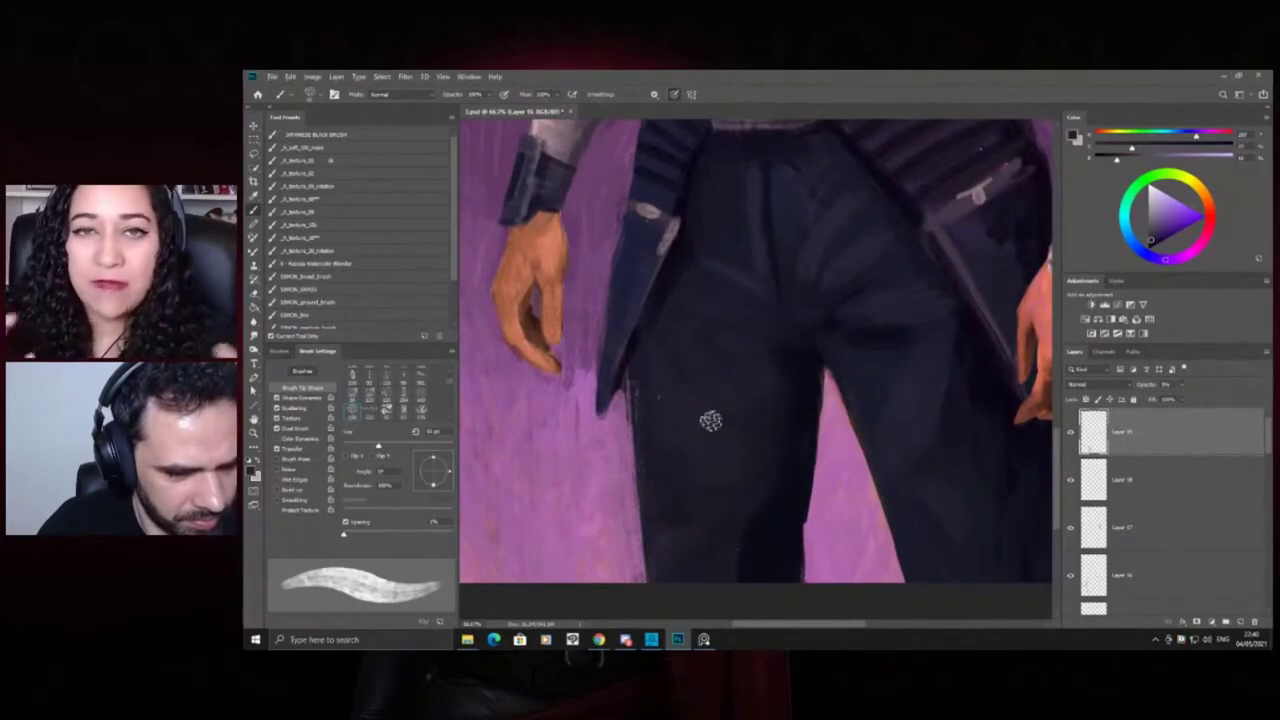
{"action": "left_click", "coordinate": [681, 415], "text": "alt"}
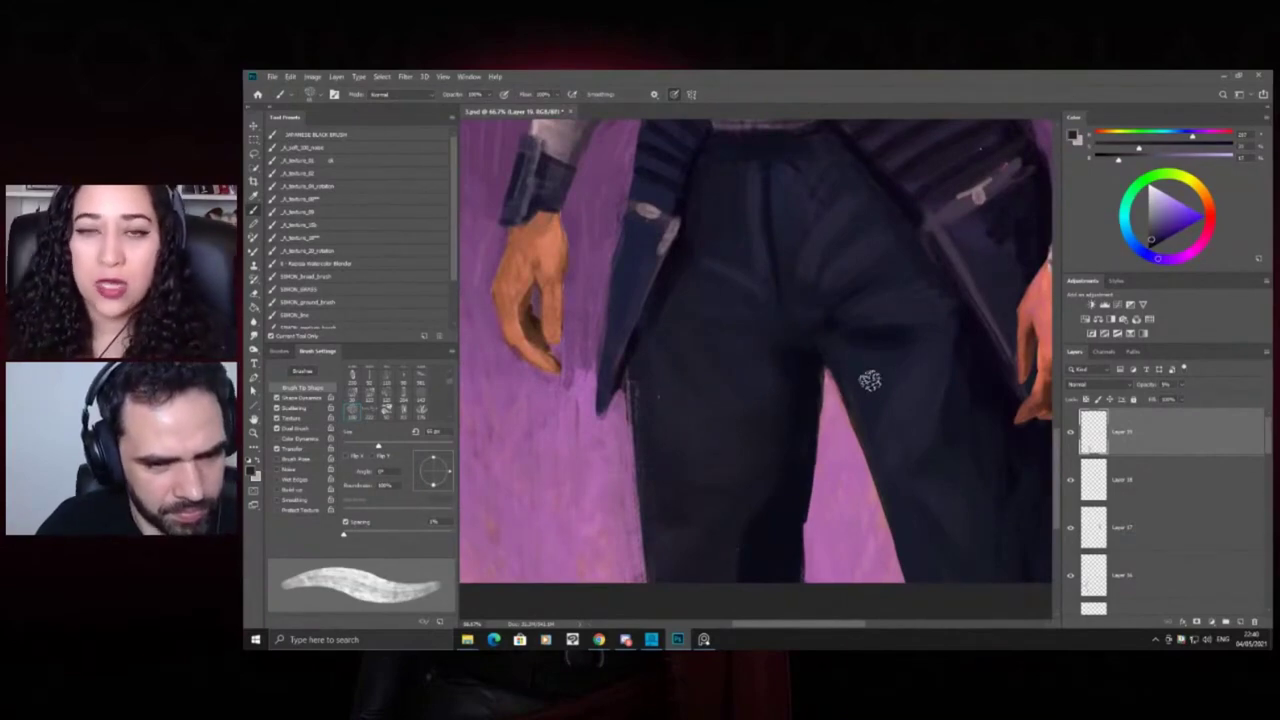
Sample the bodice's dark navy at the waist and add a new layer for painting the torso
{"action": "left_click_drag", "start_coordinate": [900, 406], "coordinate": [763, 342]}
{"action": "mouse_move", "coordinate": [887, 260]}
{"action": "left_mouse_down"}
{"action": "mouse_move", "coordinate": [902, 279]}
{"action": "mouse_move", "coordinate": [968, 288]}
{"action": "left_mouse_up"}
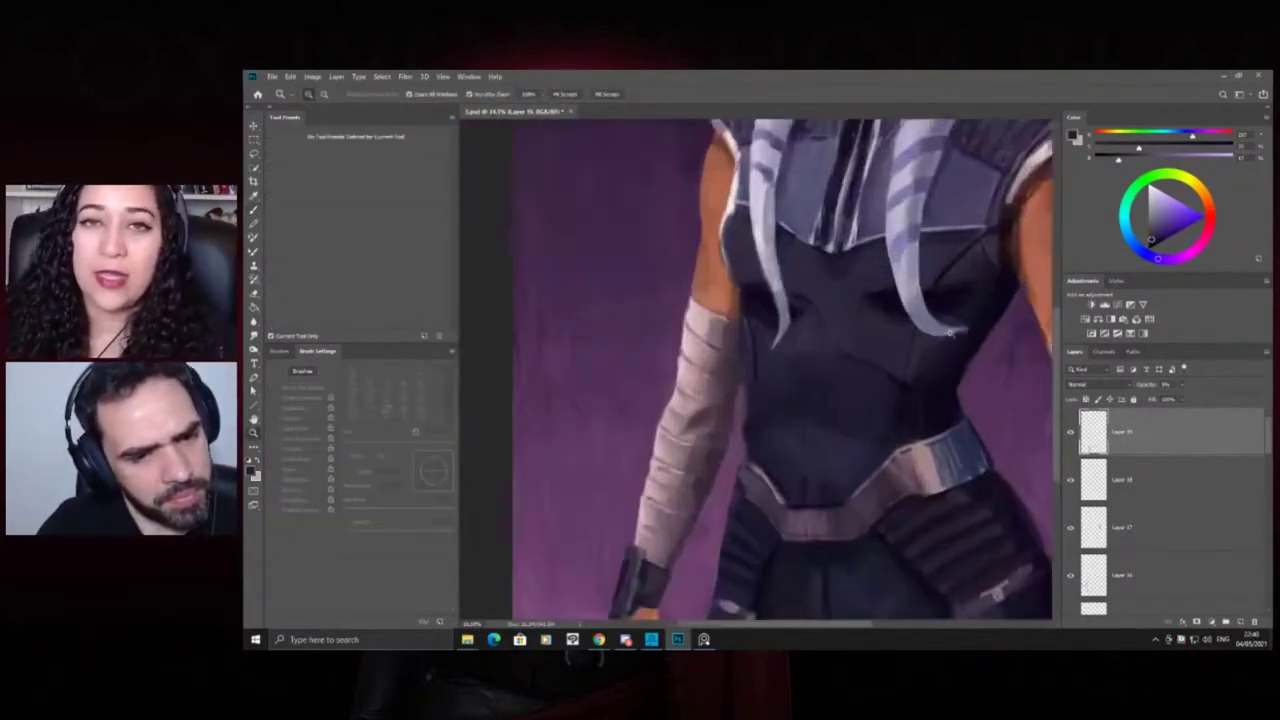
{"action": "left_click", "coordinate": [858, 376], "text": "alt"}
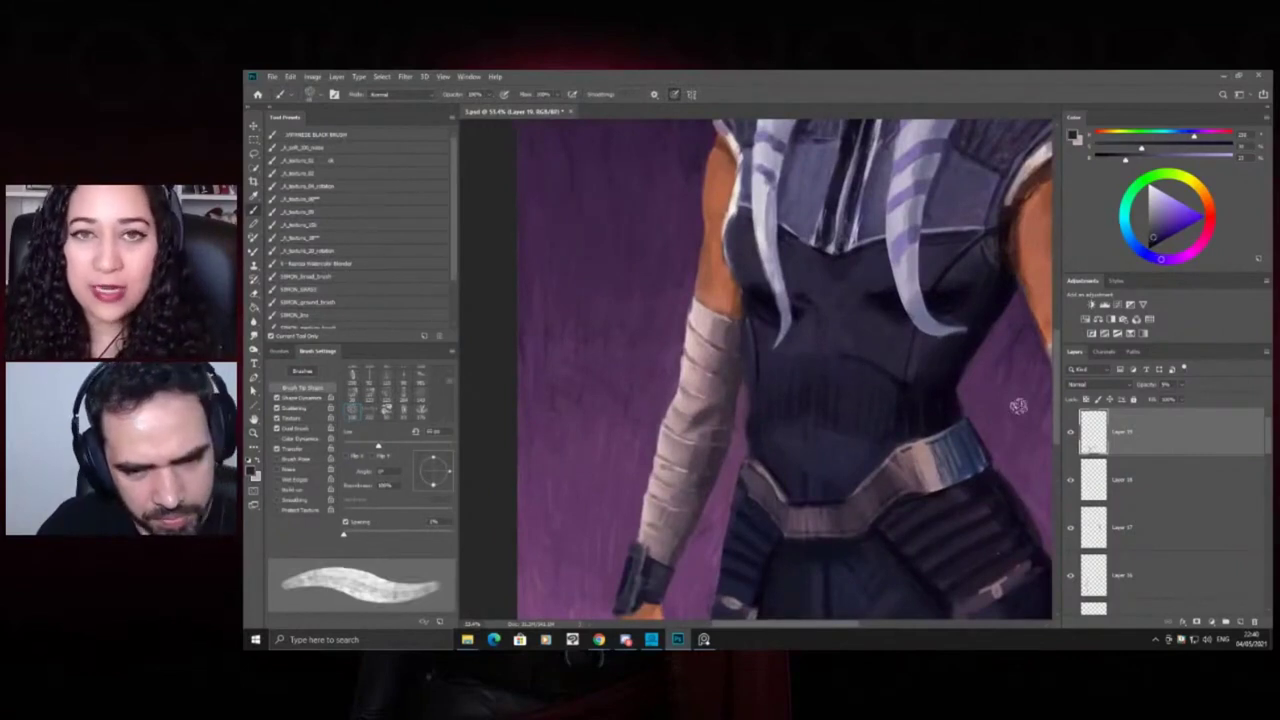
{"action": "left_click", "coordinate": [1240, 621]}
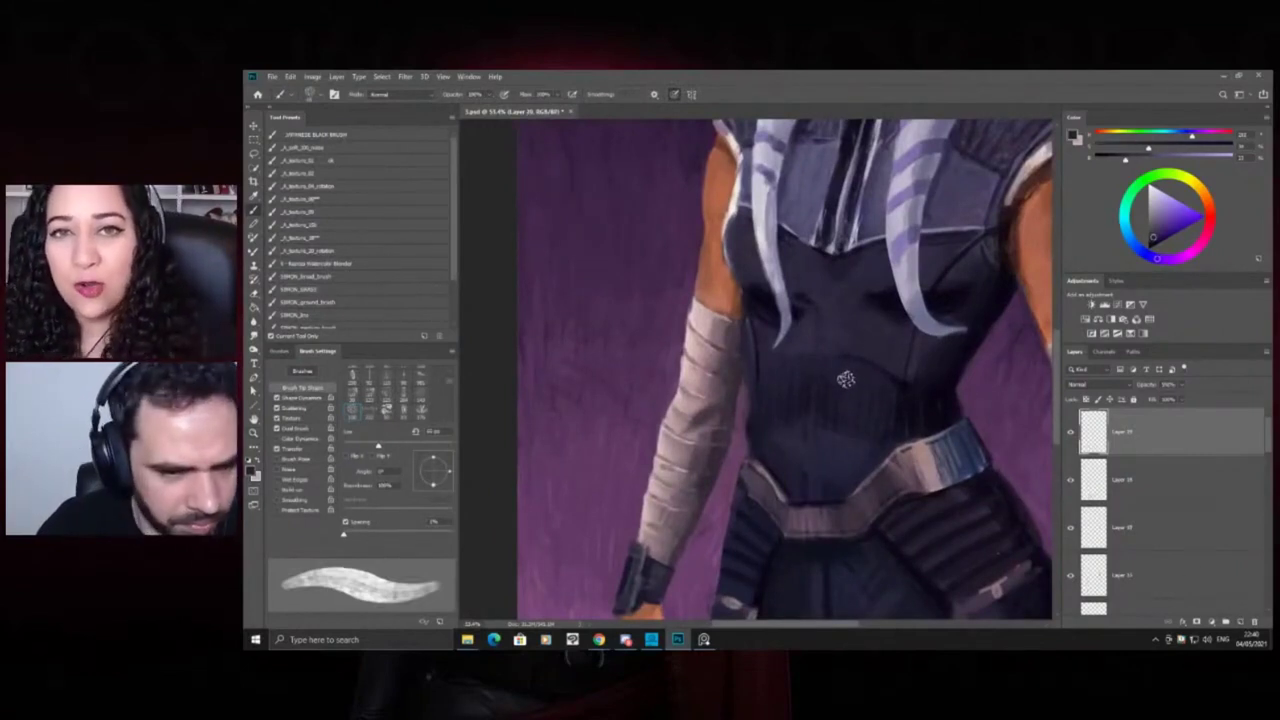
Sample reddish skin tones from the hand below the forearm bandage and paint small strokes across the back of the hand
{"action": "scroll", "coordinate": [839, 336], "scroll_direction": "down", "scroll_amount": 3}
{"action": "left_click_drag", "start_coordinate": [768, 370], "coordinate": [734, 442]}
{"action": "left_click_drag", "start_coordinate": [856, 420], "coordinate": [928, 484]}
{"action": "key", "text": "b"}
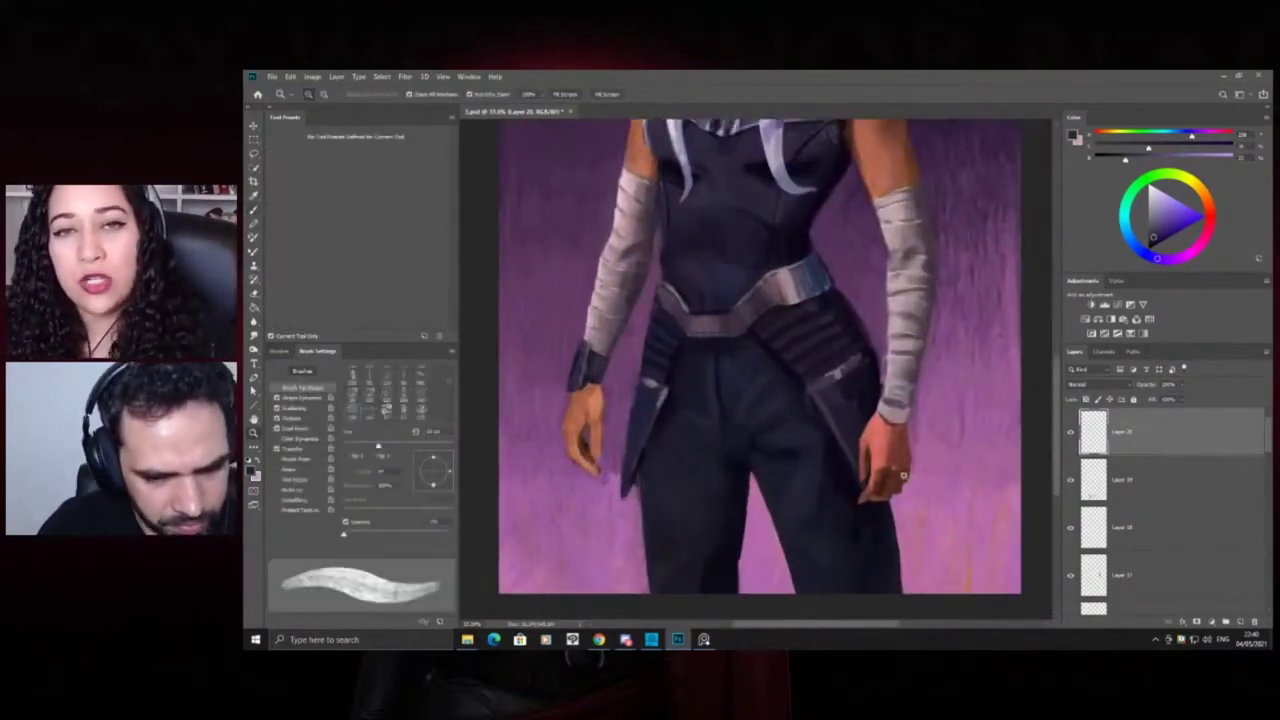
{"action": "scroll", "coordinate": [886, 466], "scroll_direction": "up", "scroll_amount": 2}
{"action": "left_click", "coordinate": [882, 455], "text": "alt"}
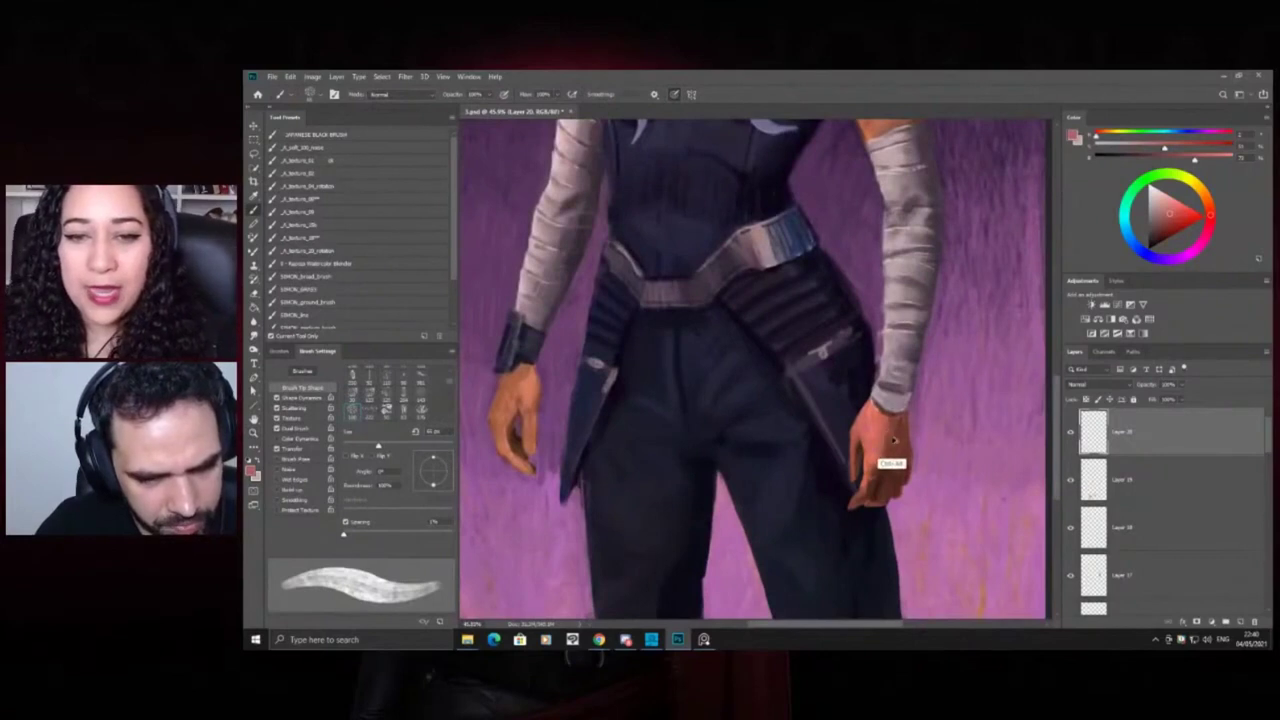
{"action": "left_click_drag", "start_coordinate": [891, 449], "coordinate": [884, 449]}
{"action": "left_click", "coordinate": [881, 457], "text": "alt"}
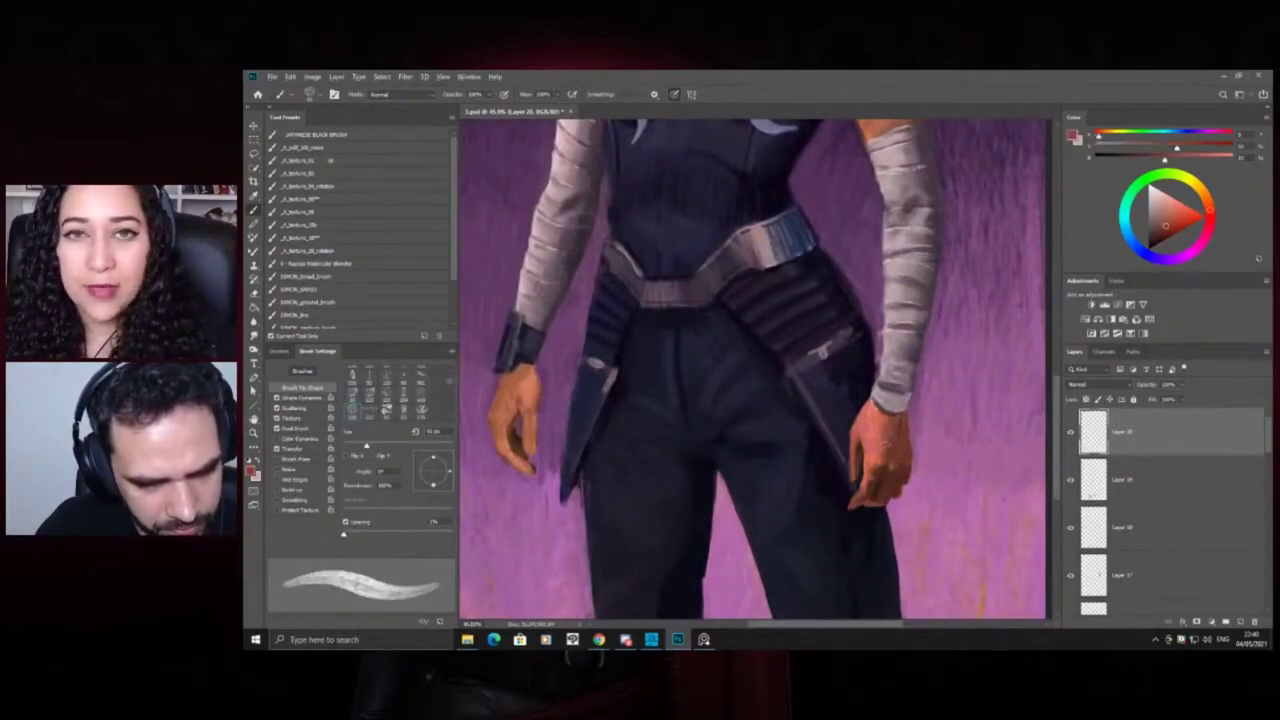
Blend the back of the hand and knuckles with repeatedly sampled mid and darker red-orange skin tones
{"action": "left_click", "coordinate": [882, 426], "text": "alt"}
{"action": "left_click", "coordinate": [888, 428], "text": "alt"}
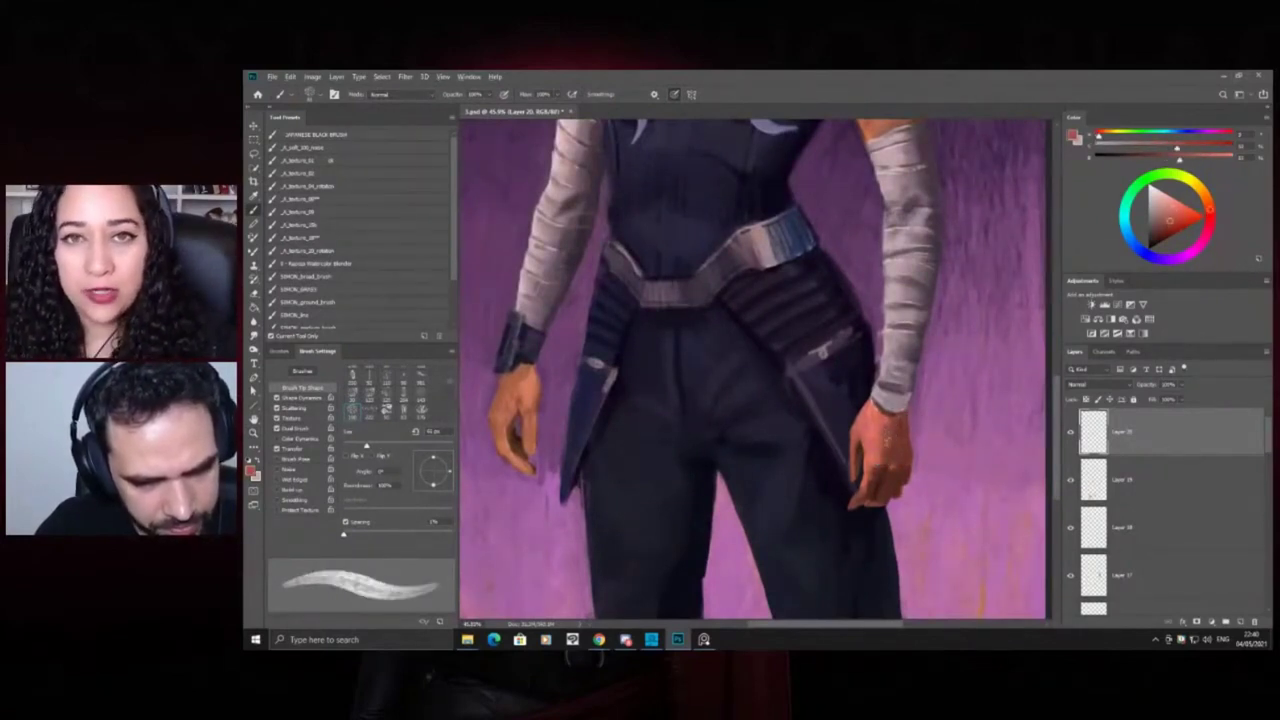
{"action": "left_click", "coordinate": [878, 456], "text": "alt"}
{"action": "left_click", "coordinate": [878, 442], "text": "alt"}
{"action": "left_click", "coordinate": [876, 458], "text": "alt"}
{"action": "left_click", "coordinate": [896, 480], "text": "alt"}
{"action": "left_click", "coordinate": [897, 451], "text": "alt"}
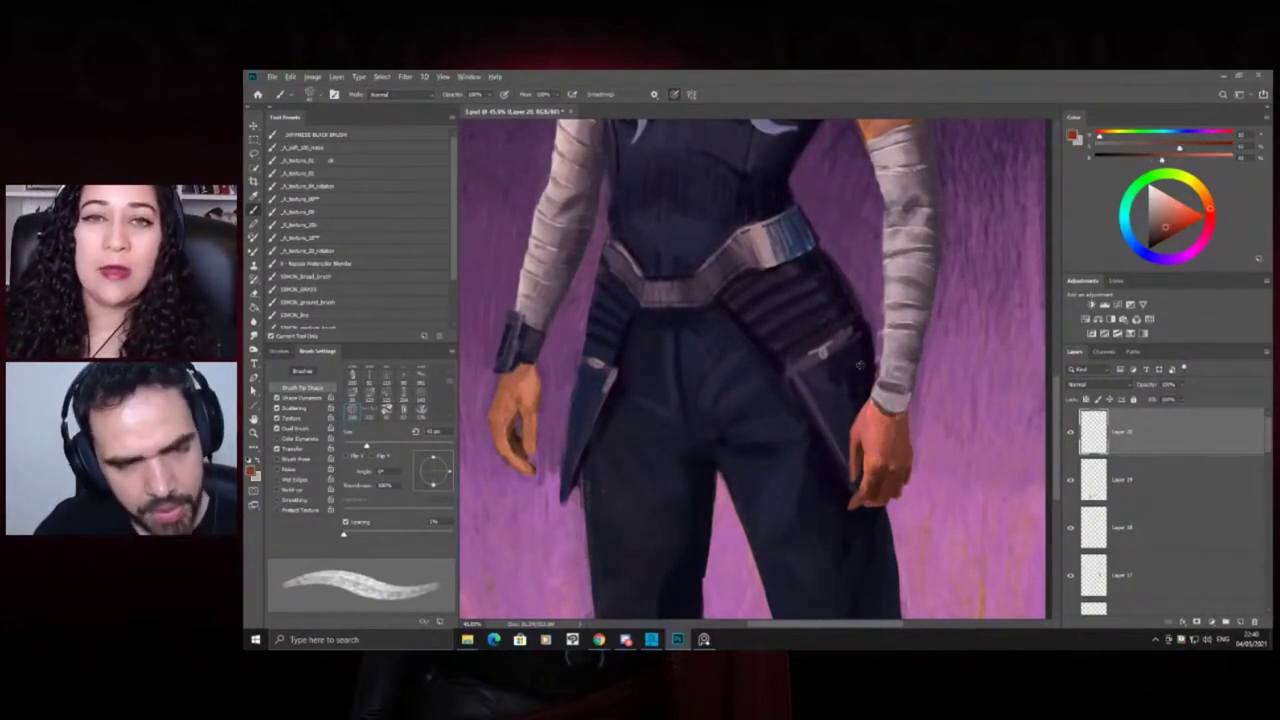
Touch up the bandages around the middle of the forearm with sampled pinkish-grey and lighter wrap tones
{"action": "left_click_drag", "start_coordinate": [866, 370], "coordinate": [826, 370]}
{"action": "left_click_drag", "start_coordinate": [885, 302], "coordinate": [925, 299]}
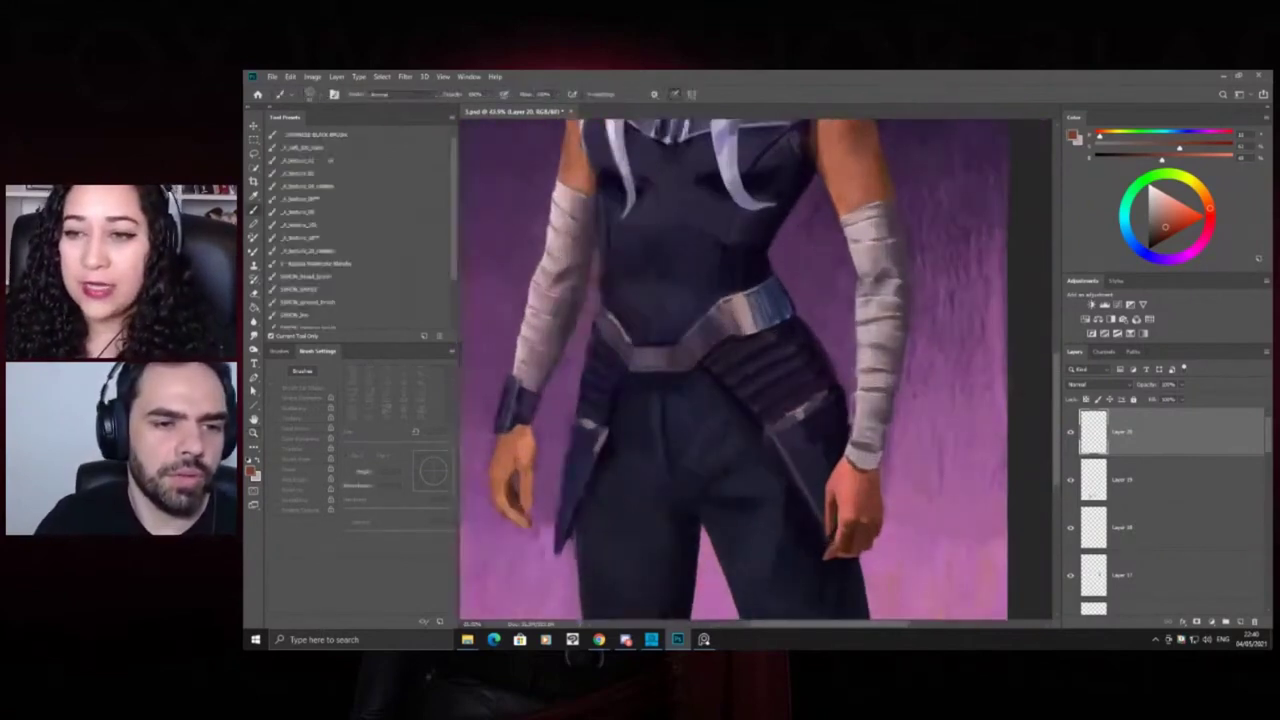
{"action": "left_click", "coordinate": [870, 303], "text": "alt"}
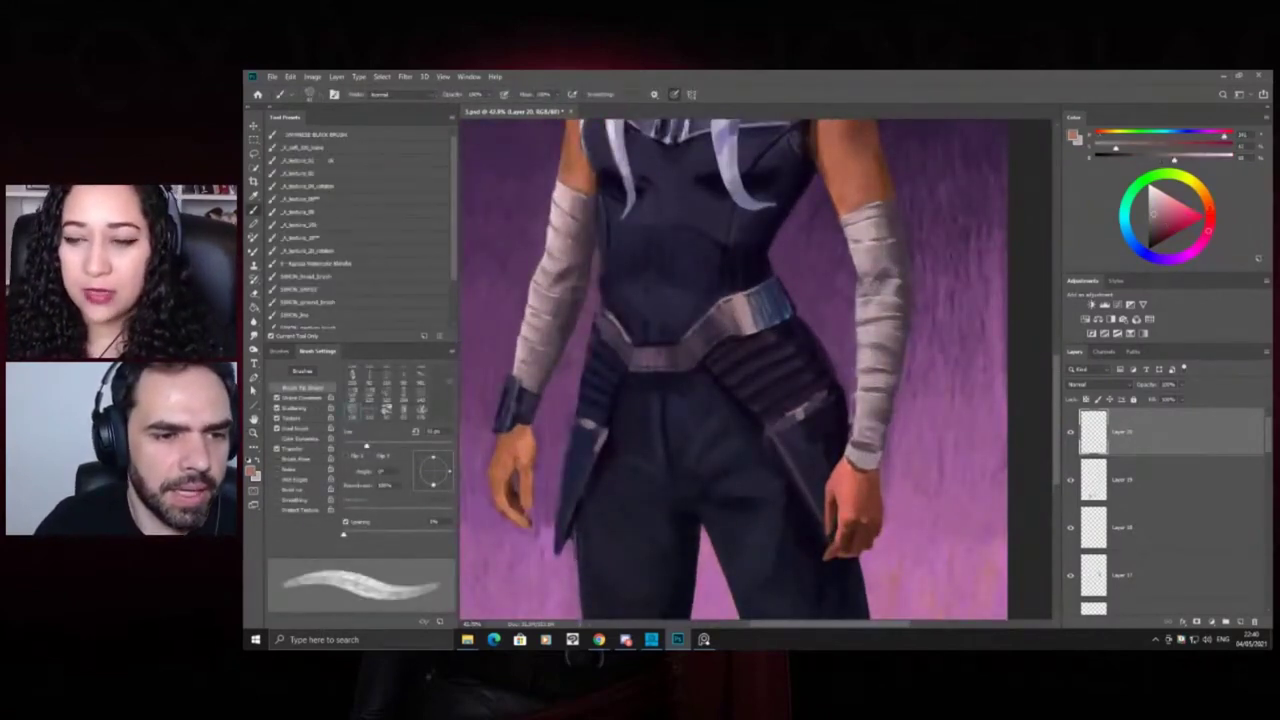
{"action": "left_click", "coordinate": [889, 315], "text": "alt"}
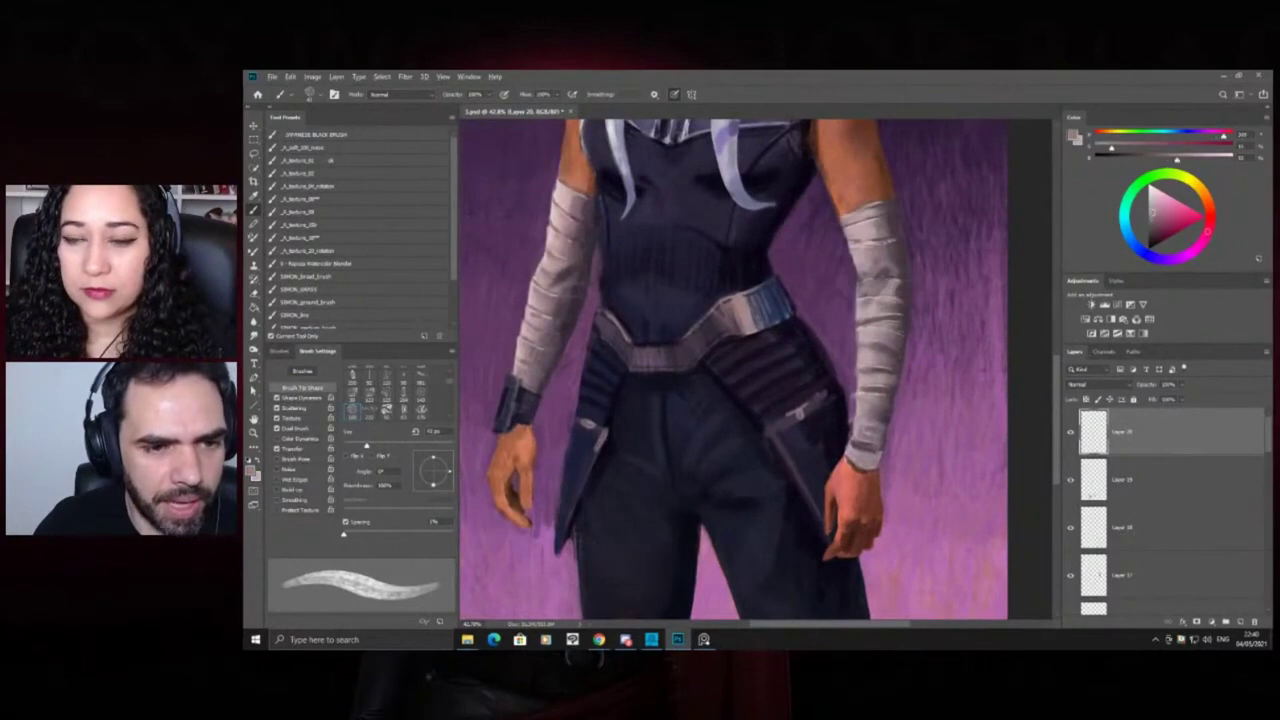
{"action": "left_click", "coordinate": [876, 258], "text": "alt"}
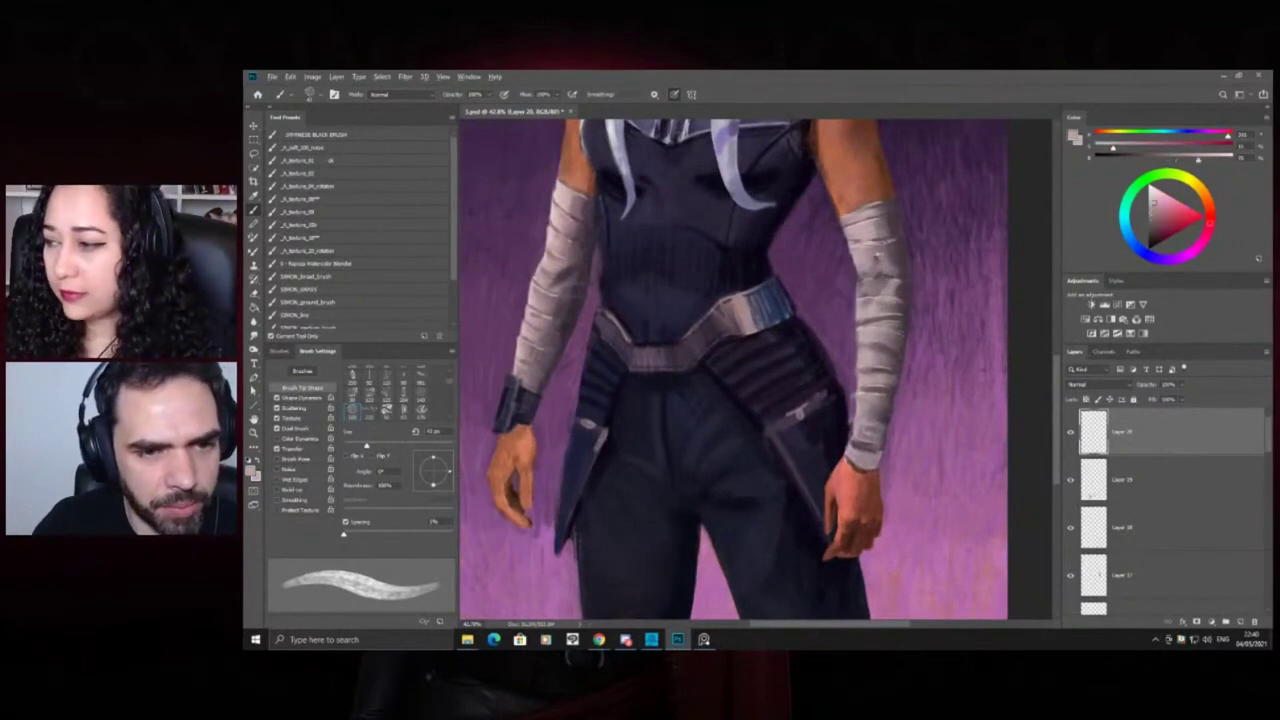
Sample a dark grey-purple from the forearm wraps and paint a shadow fold across the bandage below the elbow
{"action": "left_click_drag", "start_coordinate": [881, 325], "coordinate": [798, 357]}
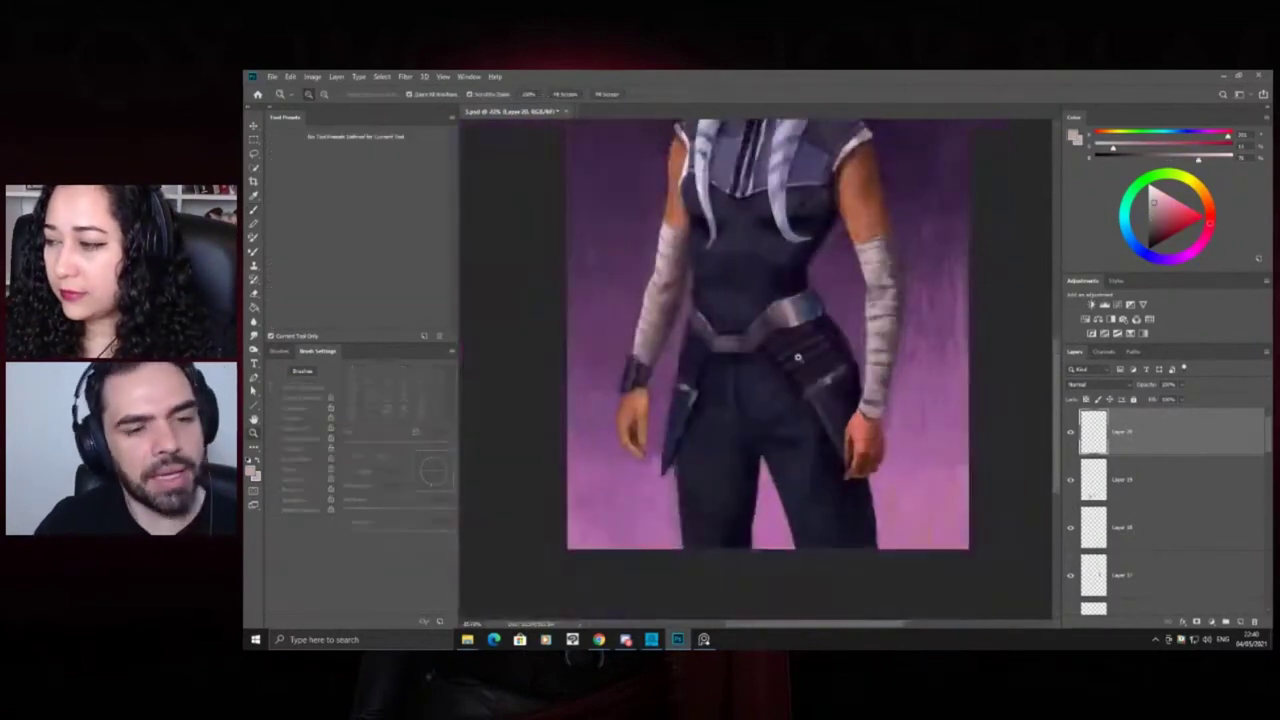
{"action": "left_click", "coordinate": [873, 302]}
{"action": "key", "text": "b"}
{"action": "left_click", "coordinate": [871, 288], "text": "alt"}
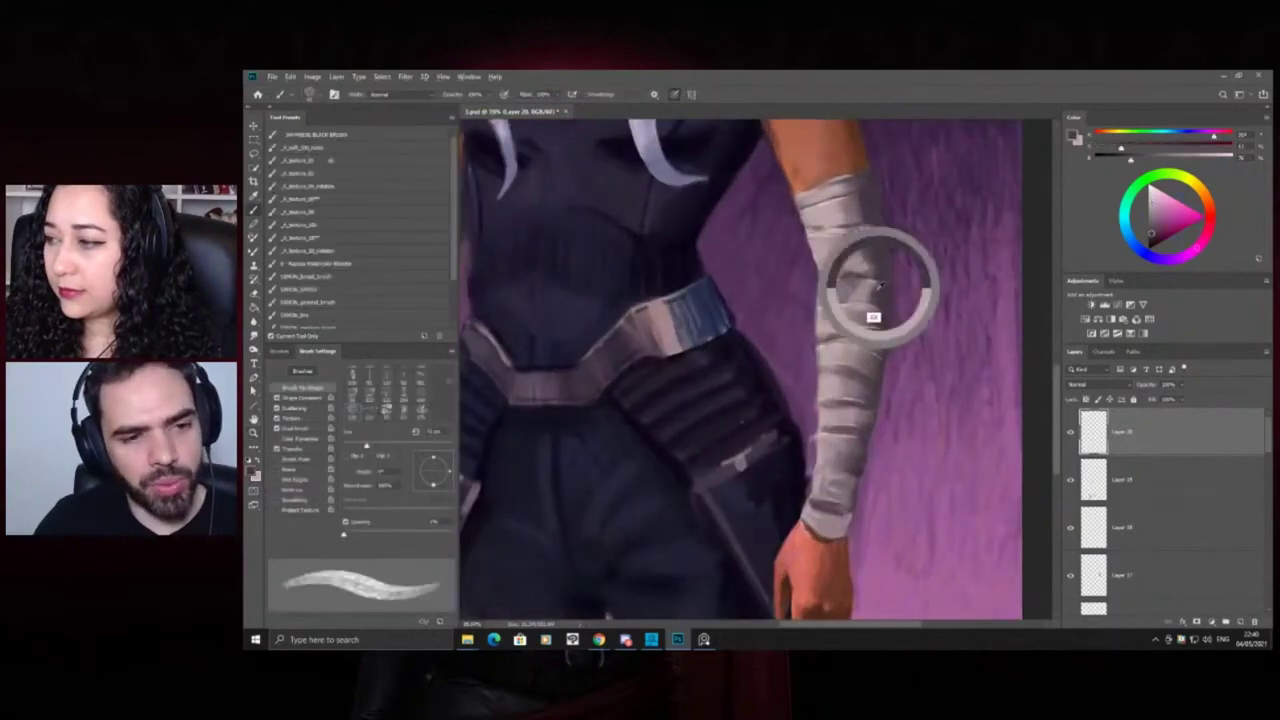
{"action": "mouse_move", "coordinate": [862, 284]}
{"action": "left_mouse_down"}
{"action": "mouse_move", "coordinate": [878, 285]}
{"action": "mouse_move", "coordinate": [864, 293]}
{"action": "left_mouse_up"}
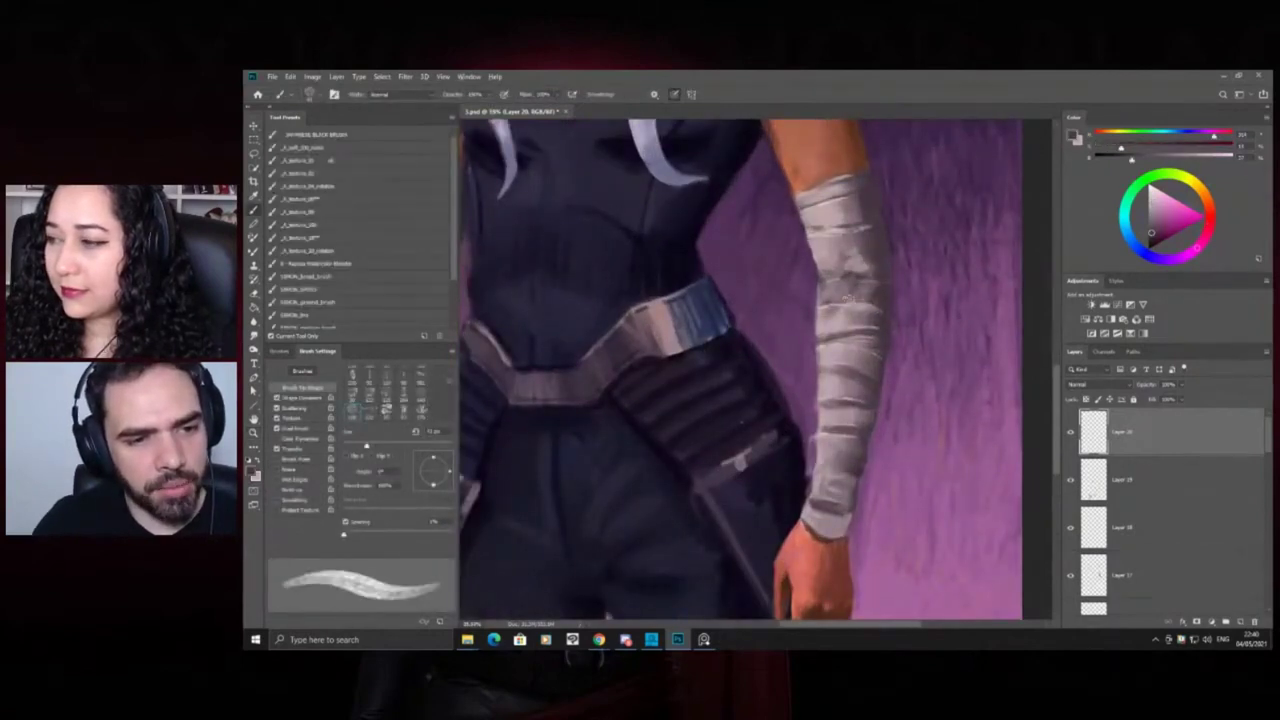
Soften the bright patch on the bandage above the shadow fold with a mid grey-purple sampled from the wraps
{"action": "key", "text": "z"}
{"action": "left_click", "coordinate": [785, 284], "text": "alt"}
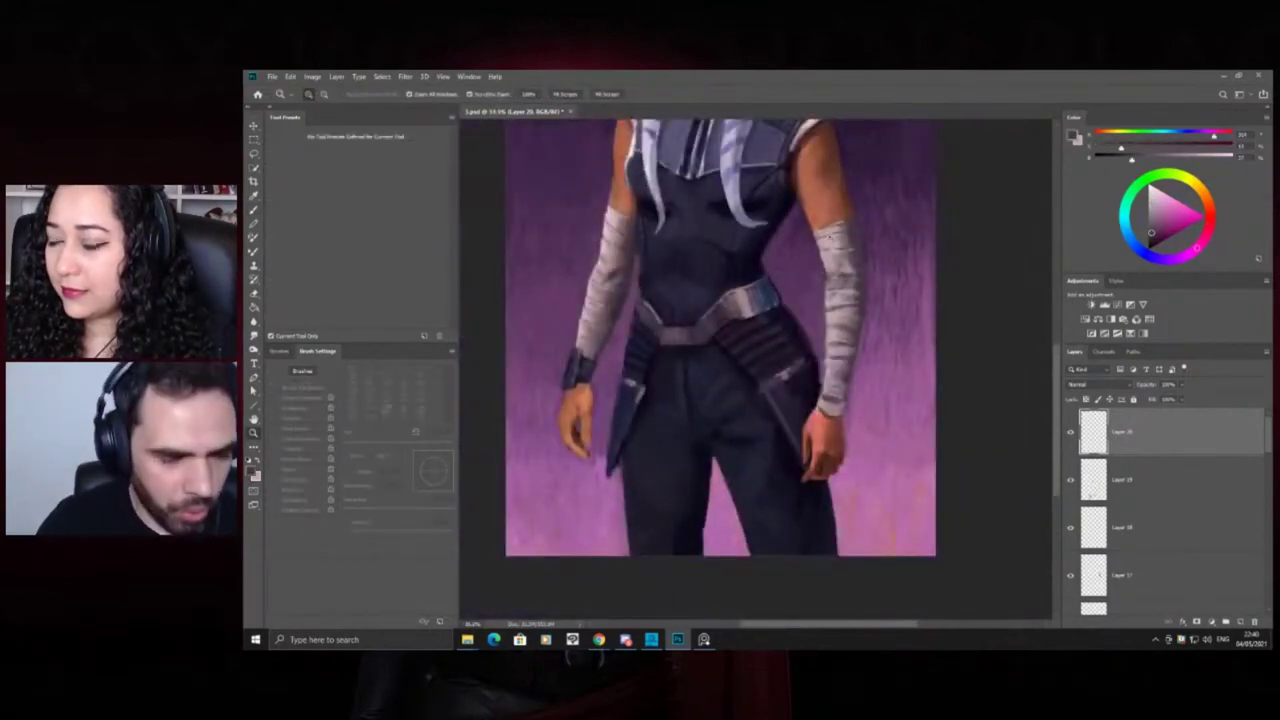
{"action": "mouse_move", "coordinate": [839, 289]}
{"action": "left_mouse_down"}
{"action": "mouse_move", "coordinate": [806, 280]}
{"action": "mouse_move", "coordinate": [900, 278]}
{"action": "mouse_move", "coordinate": [843, 264]}
{"action": "left_mouse_up"}
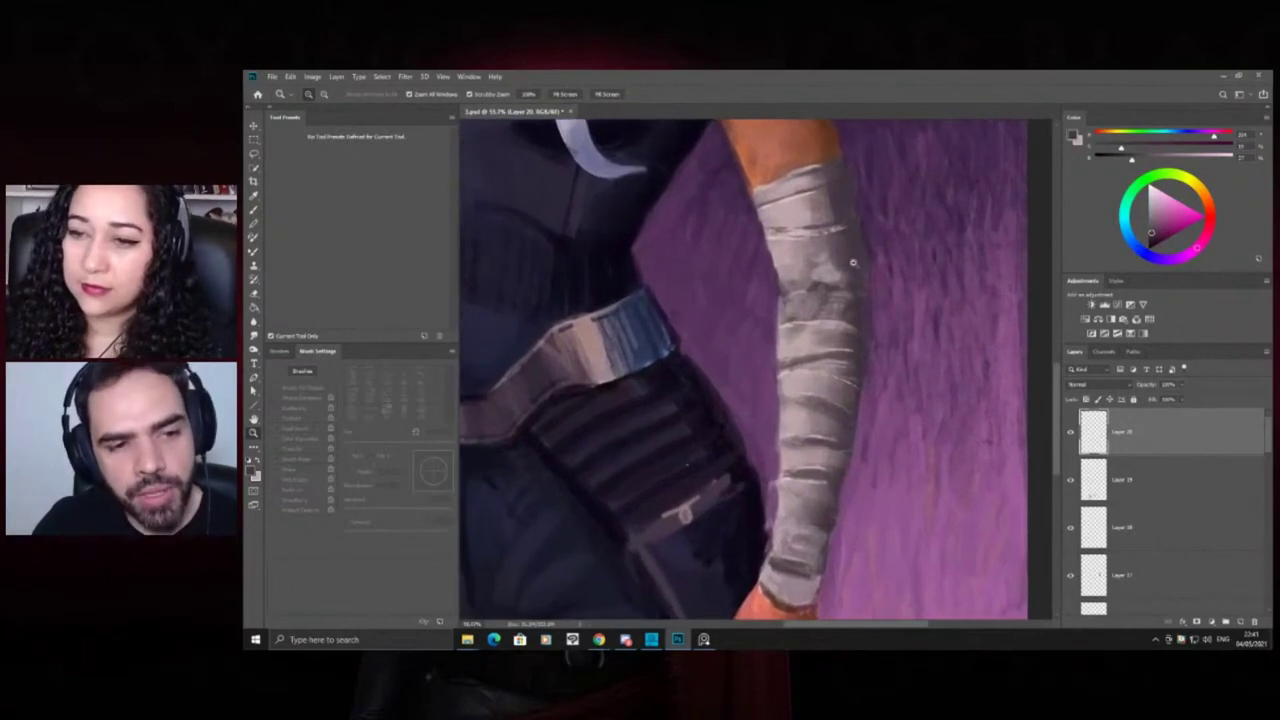
{"action": "key", "text": "b"}
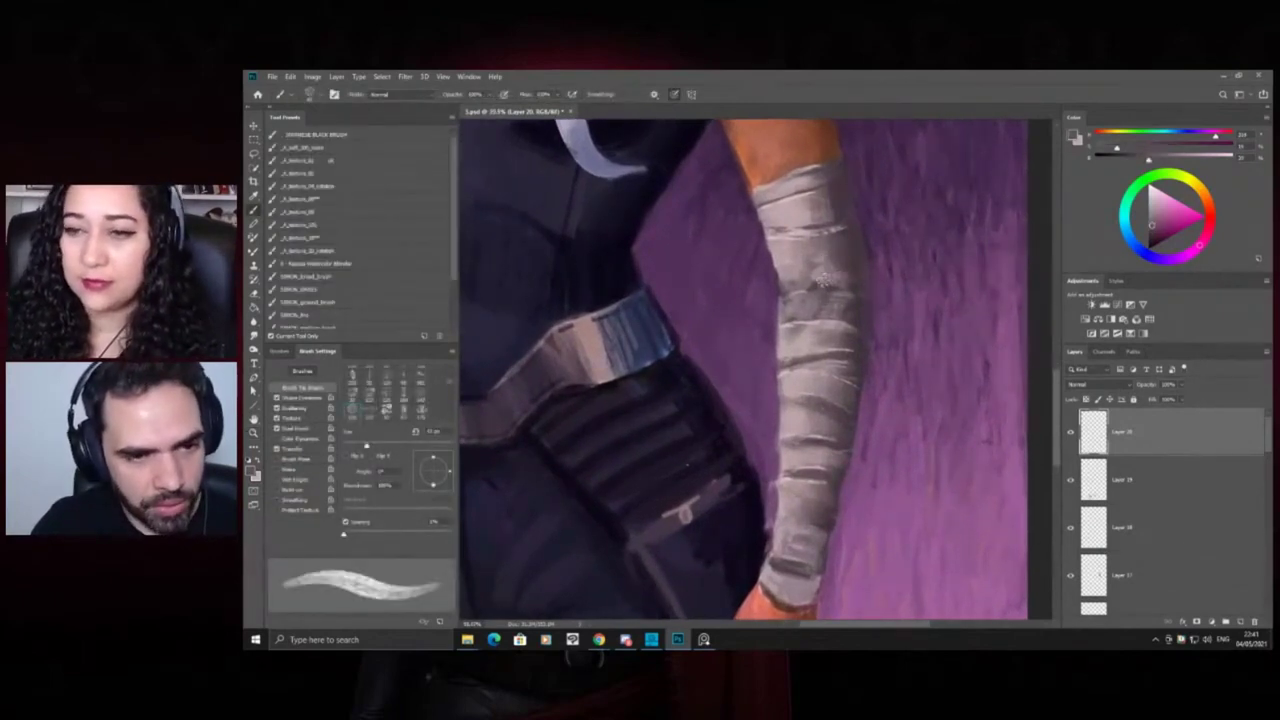
Sample pale and mid lavender tones from the headdress and blend the dark horn tip into the lighter horn
{"action": "key", "text": "z"}
{"action": "left_click_drag", "start_coordinate": [826, 276], "coordinate": [722, 264]}
{"action": "left_click_drag", "start_coordinate": [789, 207], "coordinate": [855, 212]}
{"action": "key", "text": "space"}
{"action": "left_click_drag", "start_coordinate": [810, 140], "coordinate": [766, 235]}
{"action": "key", "text": "z"}
{"action": "key", "text": "b"}
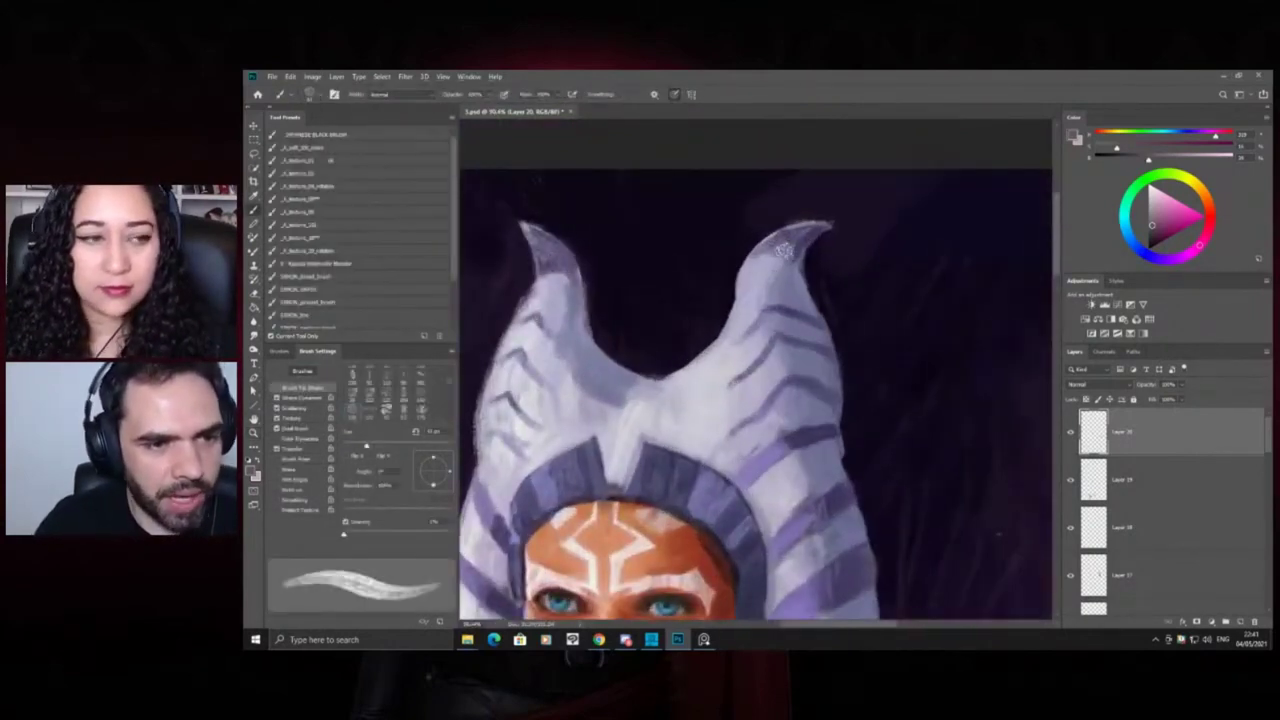
{"action": "left_click", "coordinate": [762, 257], "text": "alt"}
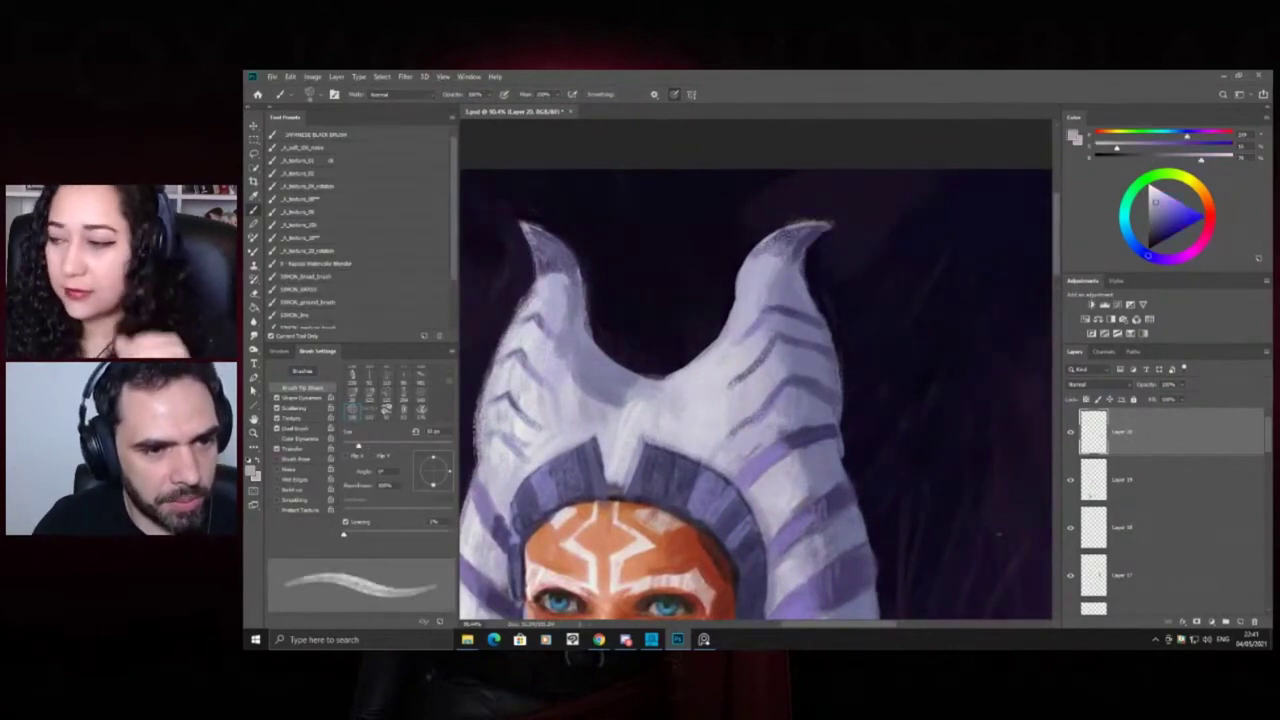
{"action": "left_click", "coordinate": [775, 276], "text": "alt"}
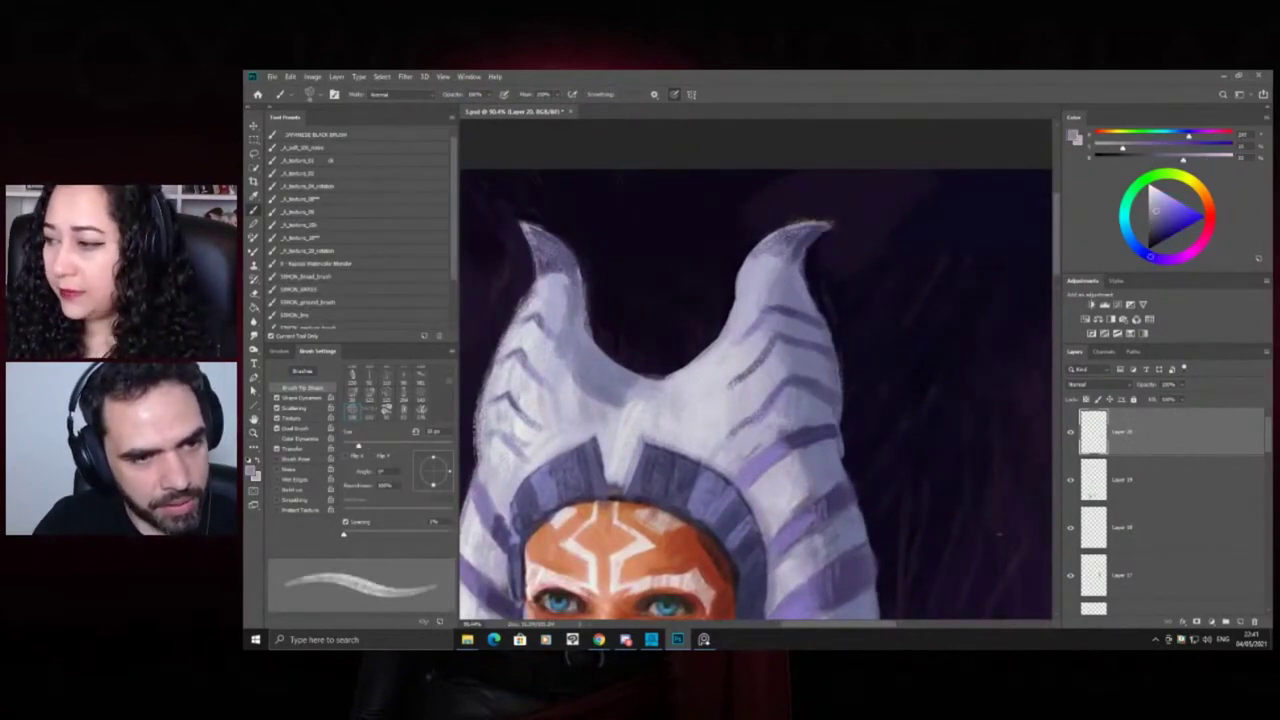
Refine the upper headdress with strokes of lavender sampled from the horn area
{"action": "key", "text": "z"}
{"action": "mouse_move", "coordinate": [783, 225]}
{"action": "left_mouse_down"}
{"action": "mouse_move", "coordinate": [687, 215]}
{"action": "mouse_move", "coordinate": [762, 258]}
{"action": "mouse_move", "coordinate": [814, 260]}
{"action": "left_mouse_up"}
{"action": "key", "text": "b"}
{"action": "left_click", "coordinate": [751, 309], "text": "alt"}
{"action": "left_click", "coordinate": [725, 293], "text": "alt"}
{"action": "mouse_move", "coordinate": [730, 285]}
{"action": "left_mouse_down"}
{"action": "mouse_move", "coordinate": [751, 301]}
{"action": "mouse_move", "coordinate": [706, 267]}
{"action": "left_mouse_up"}
Shade the outer side of the right head-tail with blue-lavender tones sampled from its stripes
{"action": "key", "text": "z"}
{"action": "mouse_move", "coordinate": [856, 360]}
{"action": "left_mouse_down"}
{"action": "mouse_move", "coordinate": [872, 355]}
{"action": "mouse_move", "coordinate": [840, 366]}
{"action": "left_mouse_up"}
{"action": "key", "text": "b"}
{"action": "left_click", "coordinate": [837, 362], "text": "alt"}
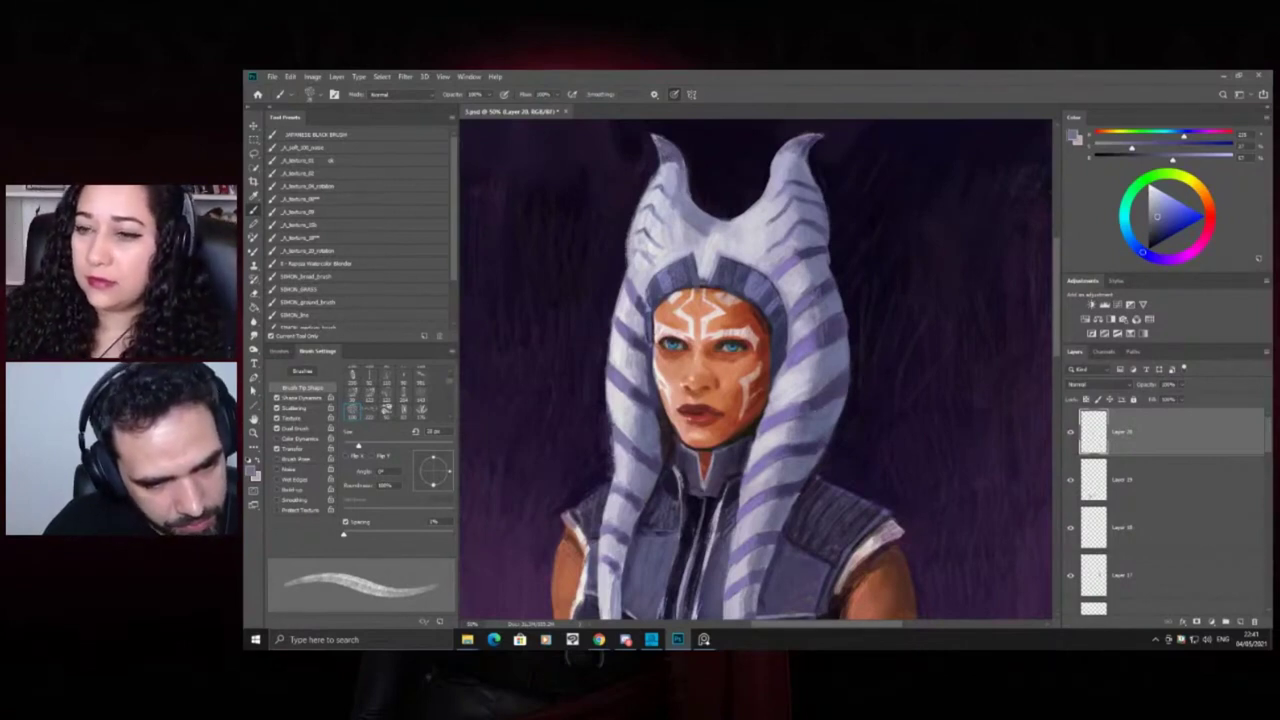
{"action": "key", "text": "z"}
{"action": "mouse_move", "coordinate": [827, 376]}
{"action": "left_mouse_down"}
{"action": "mouse_move", "coordinate": [772, 396]}
{"action": "mouse_move", "coordinate": [783, 423]}
{"action": "left_mouse_up"}
{"action": "left_click_drag", "start_coordinate": [710, 396], "coordinate": [731, 411]}
{"action": "key", "text": "b"}
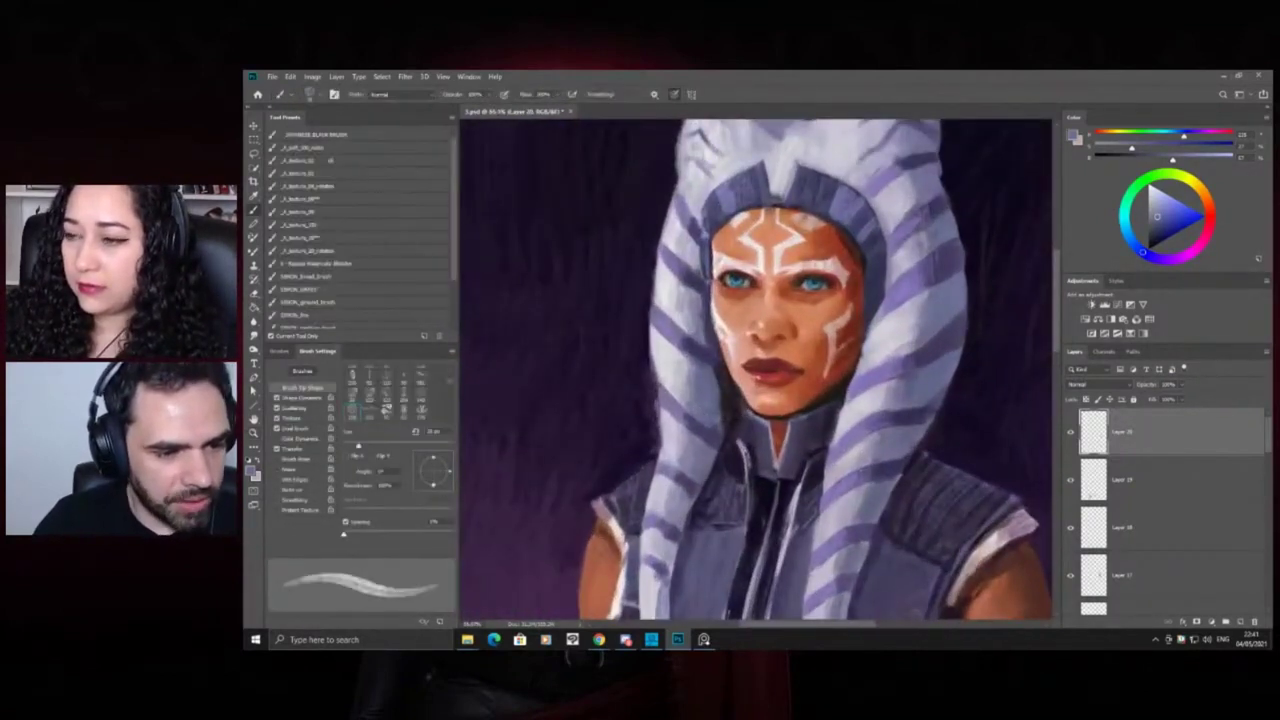
{"action": "left_click", "coordinate": [948, 299], "text": "alt"}
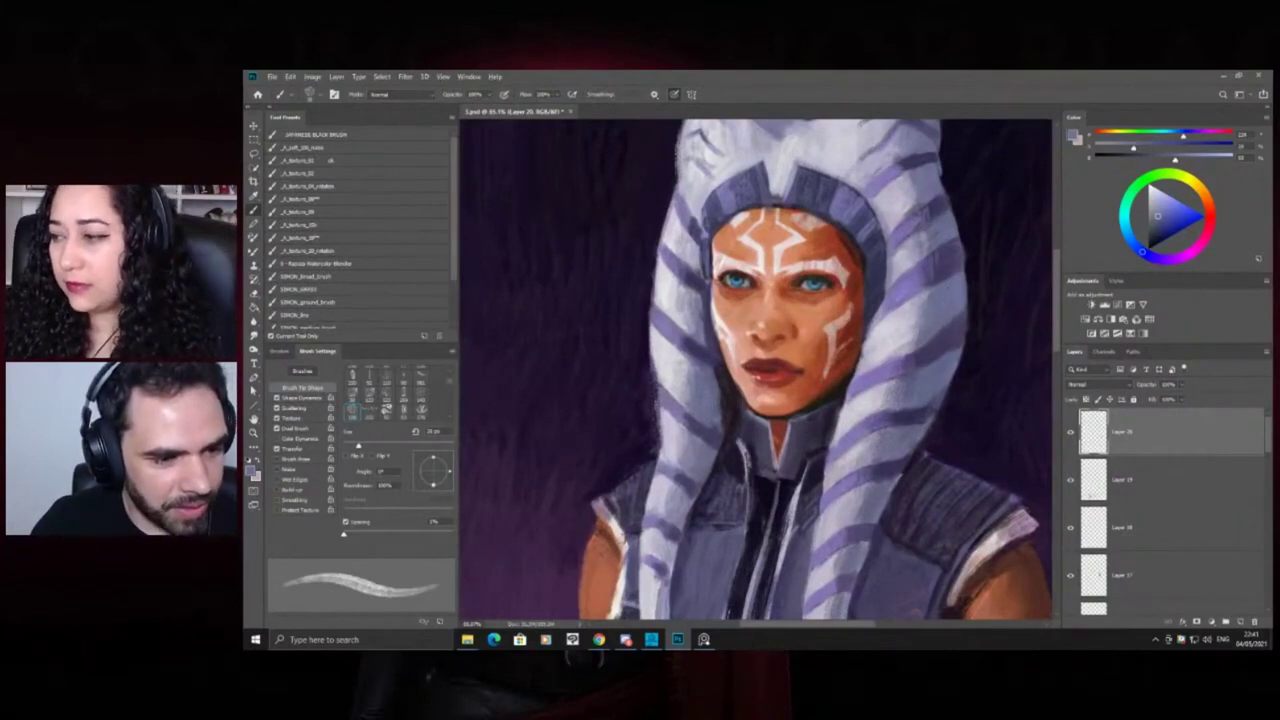
Reduce the Smudge tool's size and smudge the stripes of the left head-tail beside the face
{"action": "key", "text": "r"}
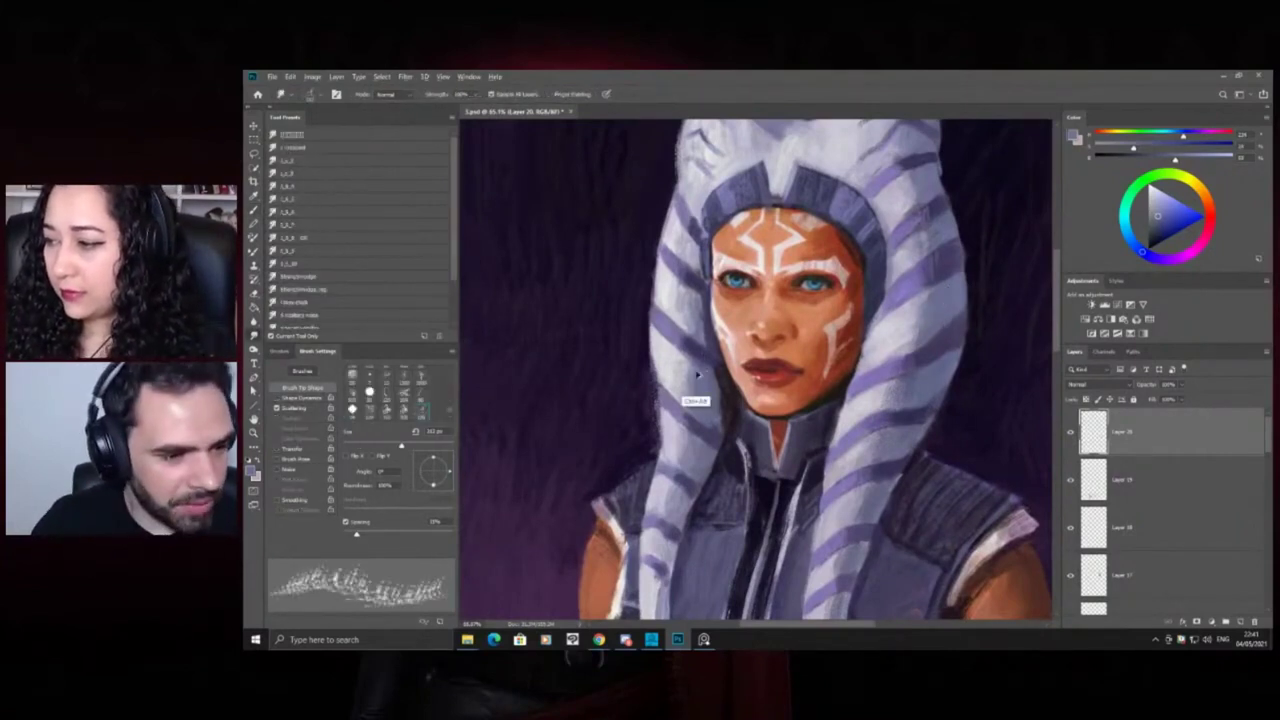
{"action": "key", "text": "["}
{"action": "key", "text": "["}
{"action": "key", "text": "["}
{"action": "key", "text": "["}
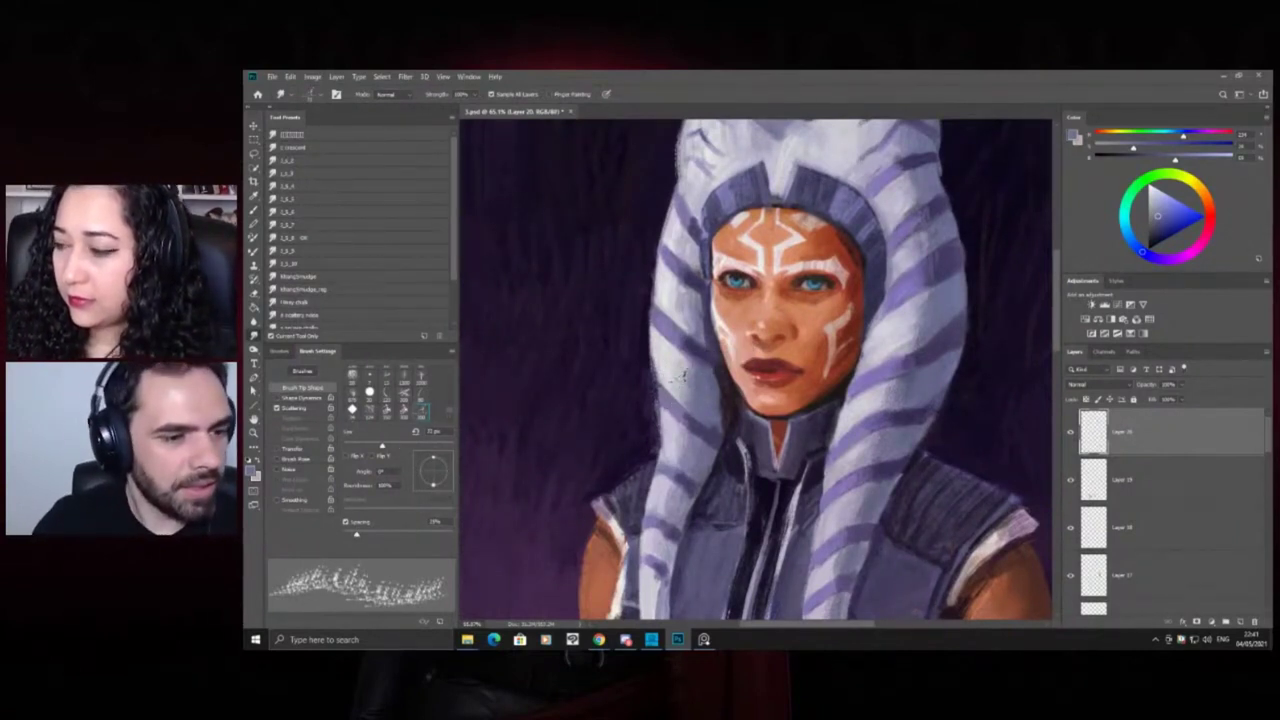
{"action": "left_click_drag", "start_coordinate": [703, 367], "coordinate": [691, 371]}
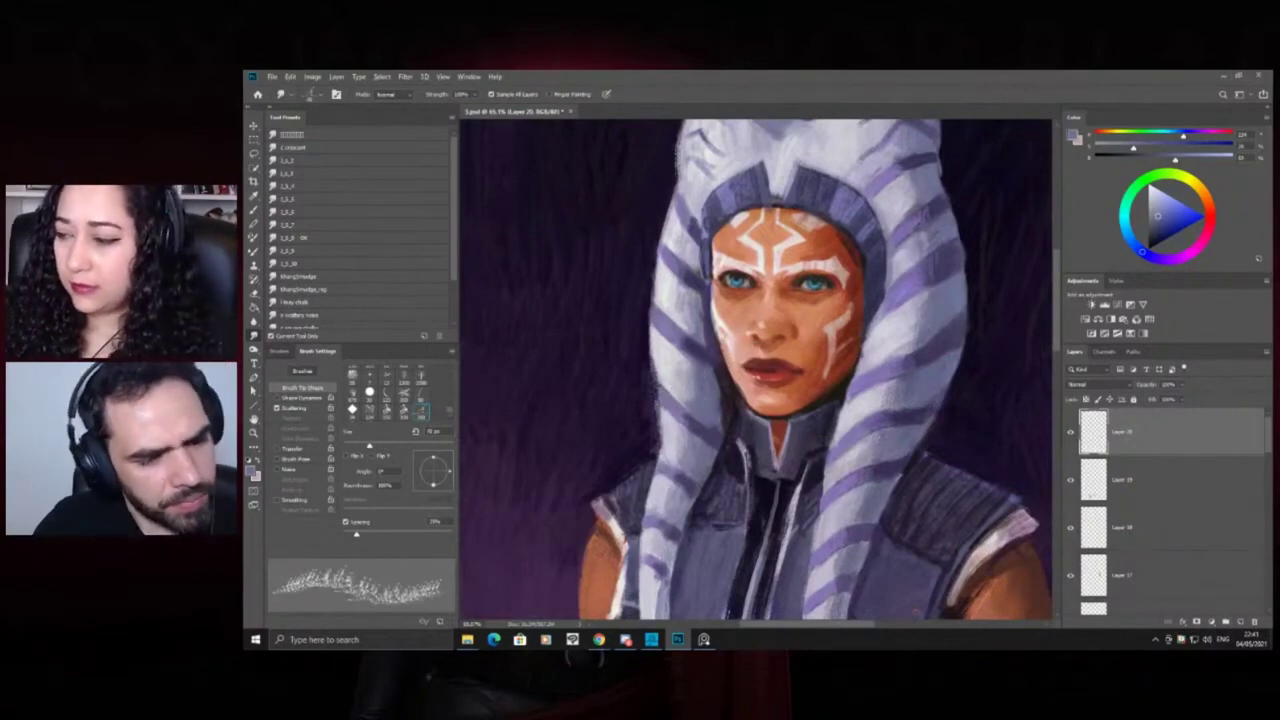
Examine the face and striped head-tails both close up and from a distance
{"action": "key", "text": "z"}
{"action": "left_click_drag", "start_coordinate": [680, 330], "coordinate": [629, 337]}
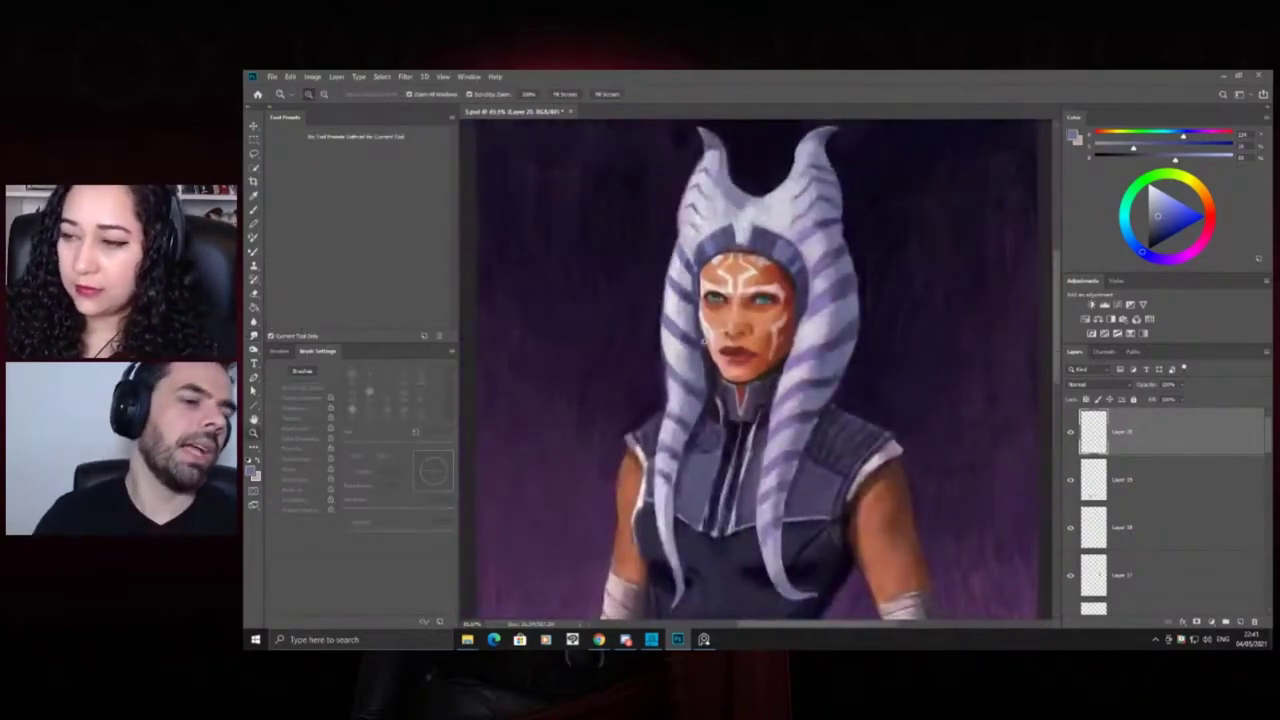
{"action": "left_click", "coordinate": [703, 342]}
{"action": "left_click", "coordinate": [708, 290]}
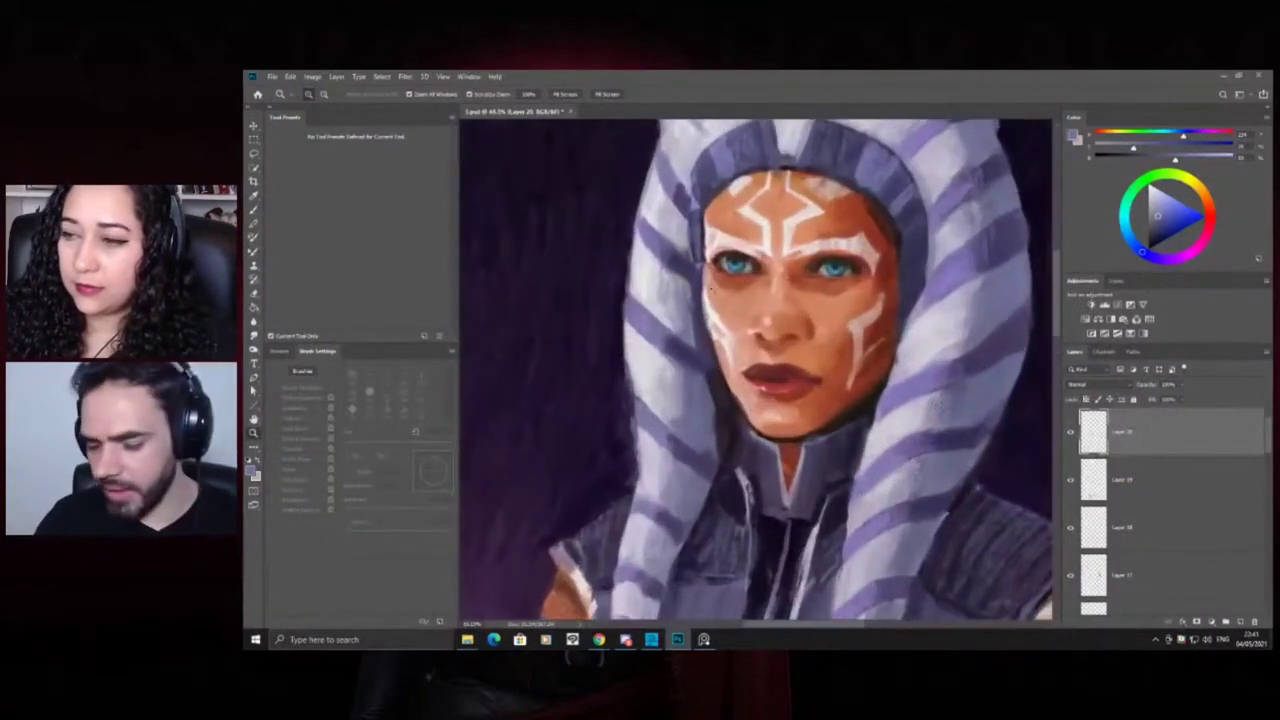
{"action": "key", "text": "b"}
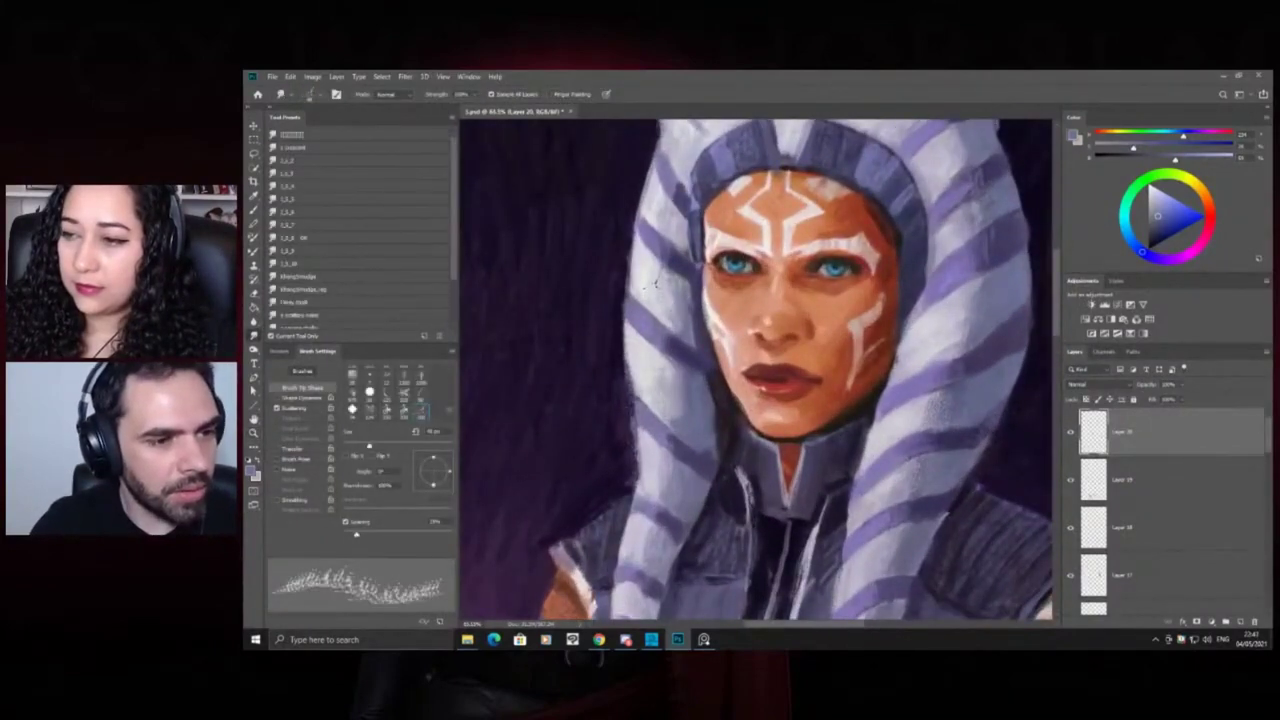
{"action": "key", "text": "z"}
{"action": "left_click", "coordinate": [658, 283], "text": "alt"}
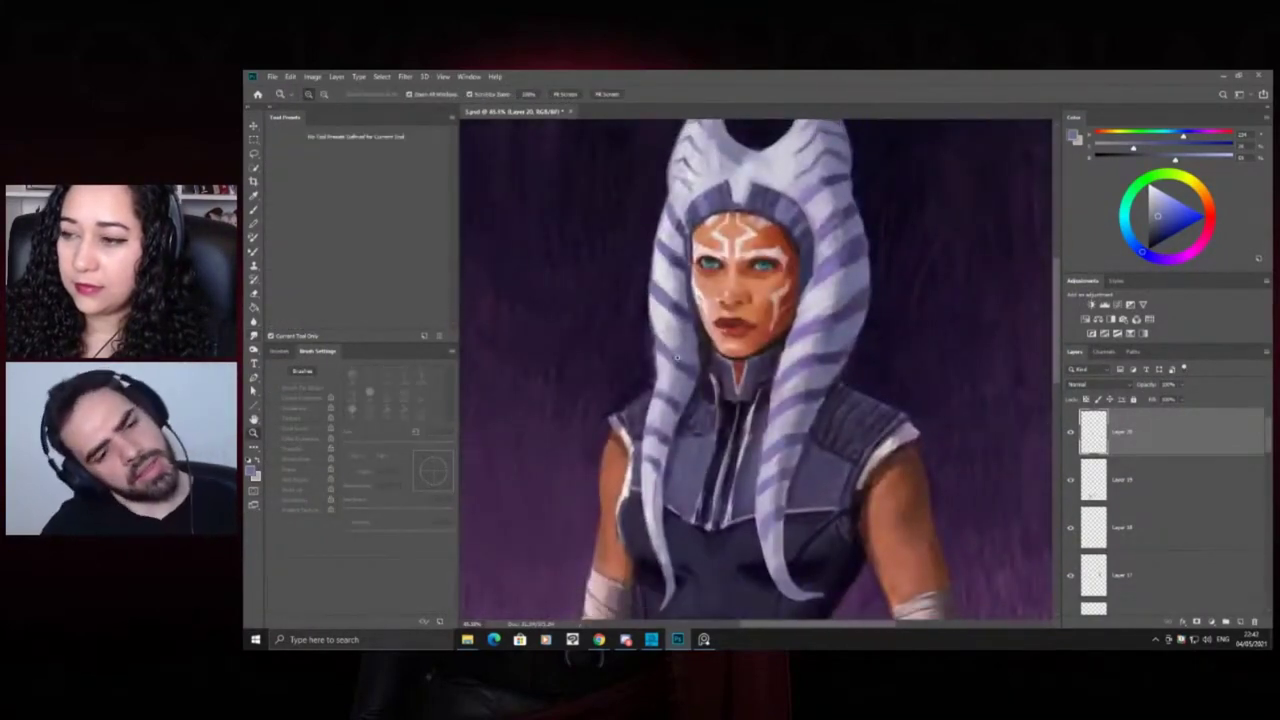
{"action": "left_click", "coordinate": [656, 408]}
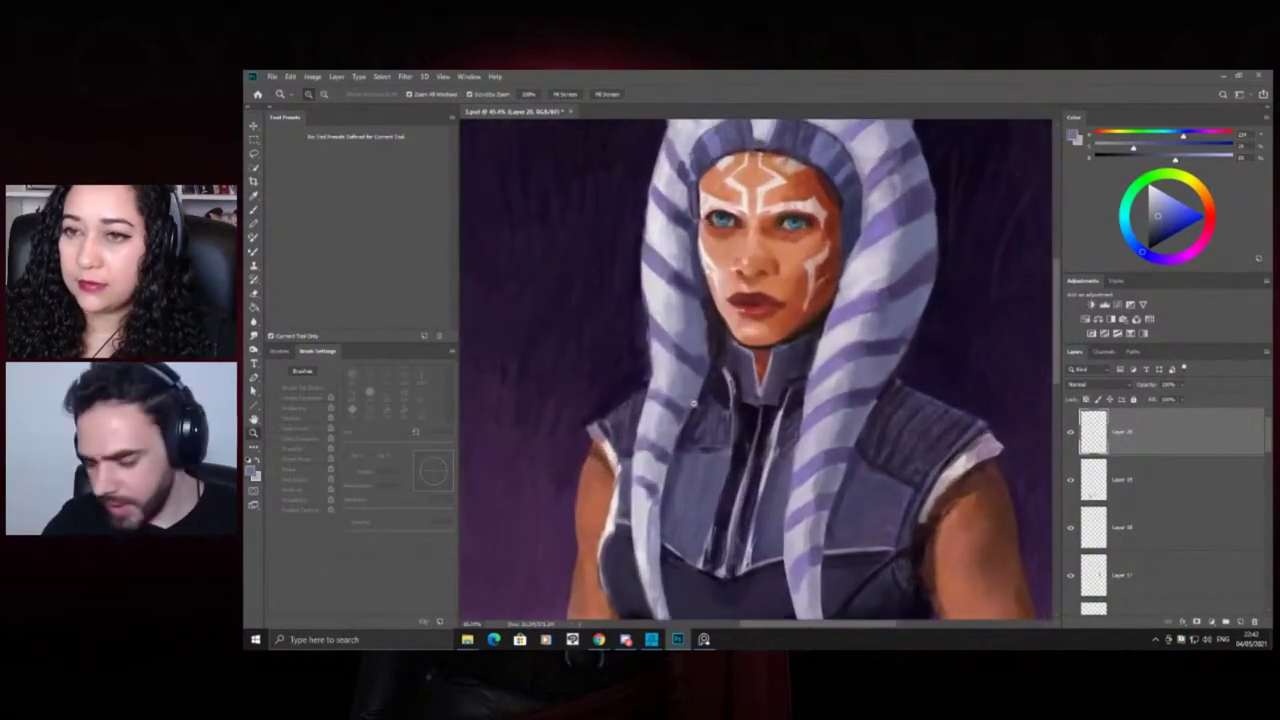
Clean up the outer edge of the left head-tail with a small eraser
{"action": "key", "text": "b"}
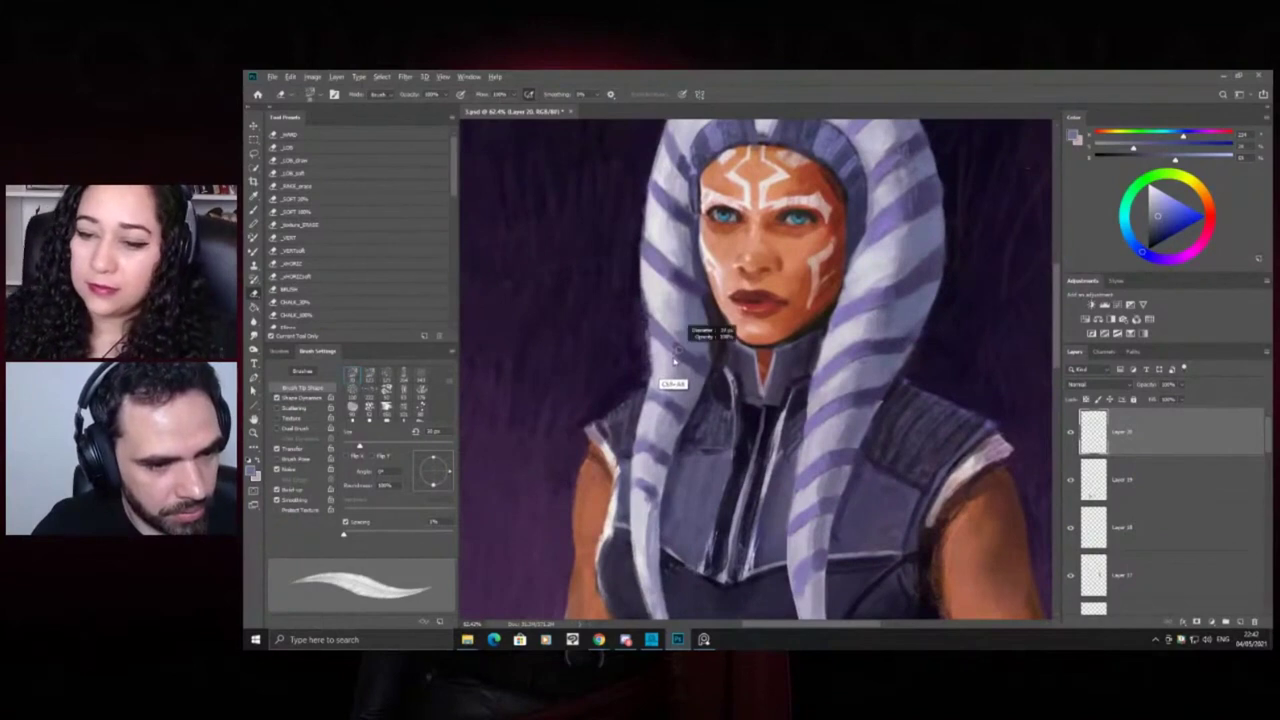
{"action": "left_click", "coordinate": [664, 370]}
{"action": "key", "text": "Return"}
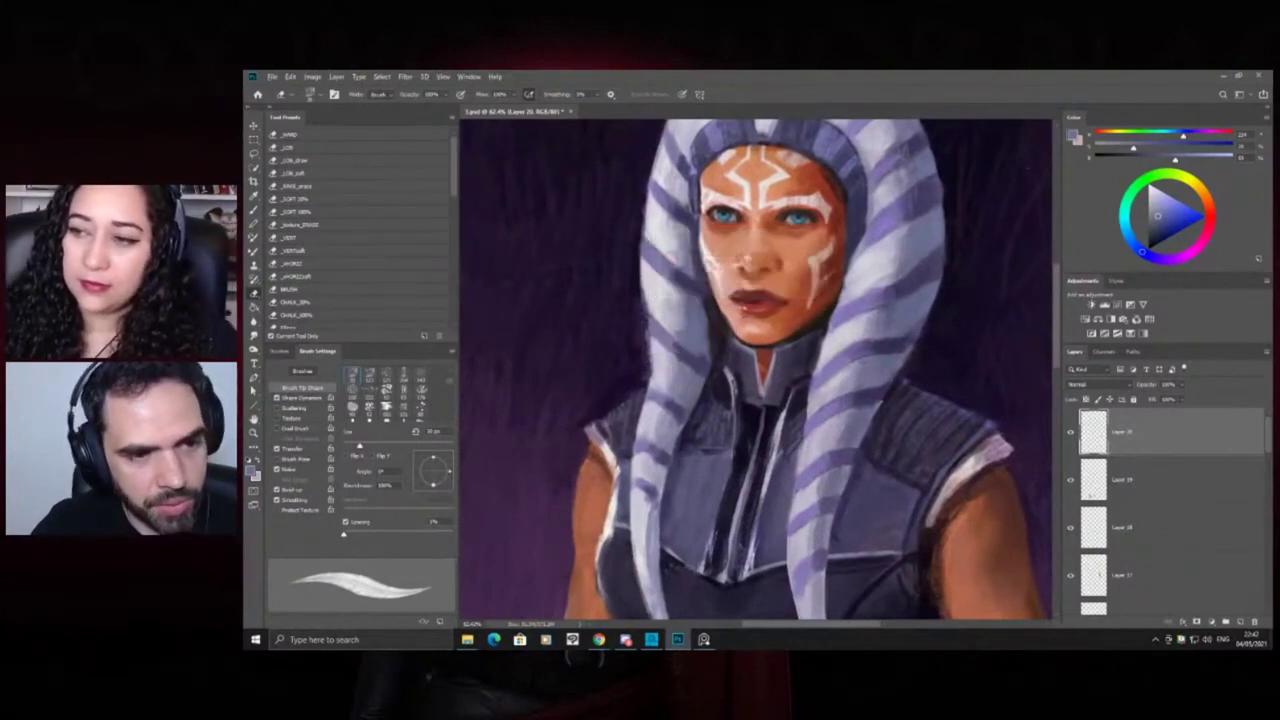
Examine the whole figure, then the face and the upper headdress close up
{"action": "key", "text": "r"}
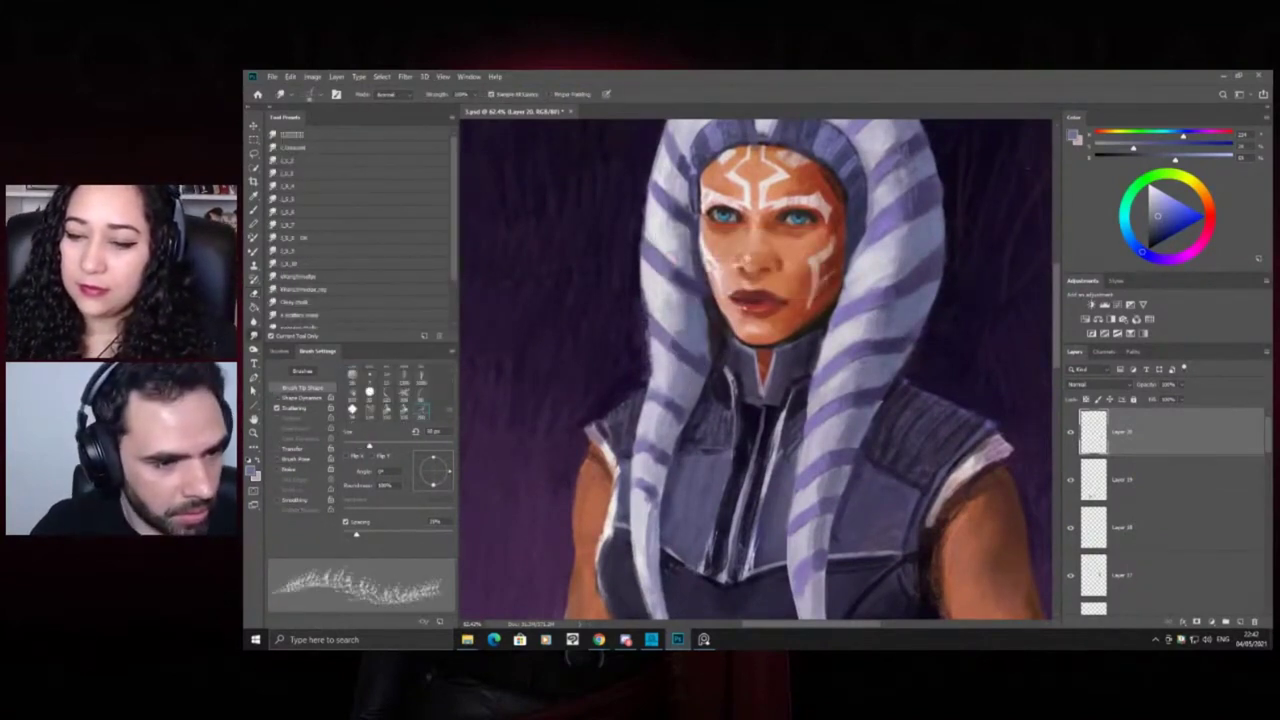
{"action": "key", "text": "z"}
{"action": "left_click", "coordinate": [711, 363], "text": "alt"}
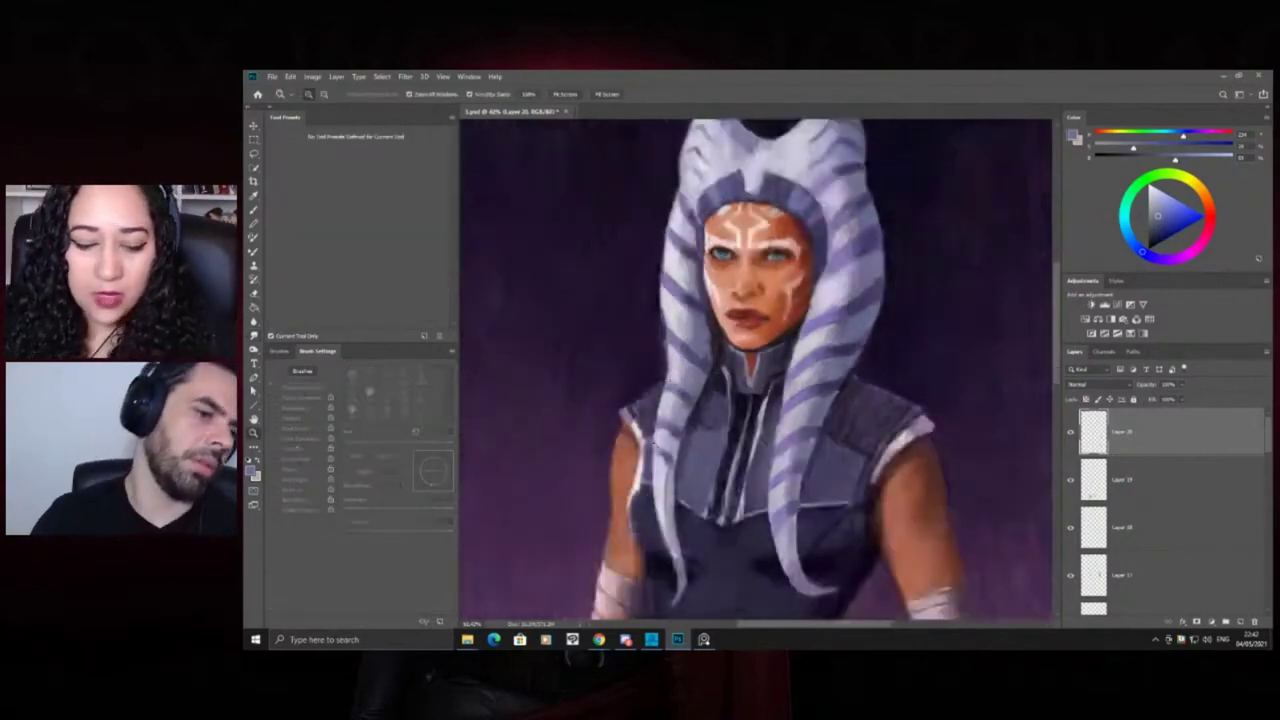
{"action": "left_click", "coordinate": [711, 362], "text": "alt"}
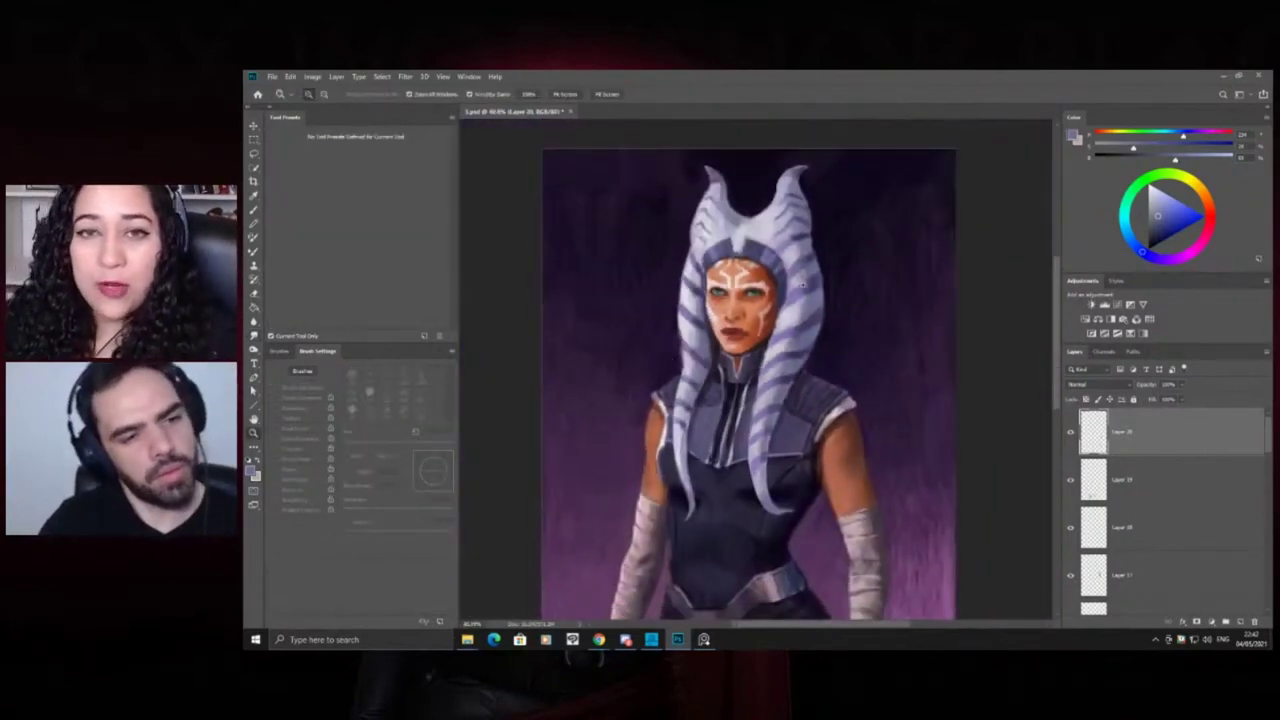
{"action": "left_click", "coordinate": [802, 284]}
{"action": "left_click", "coordinate": [808, 300]}
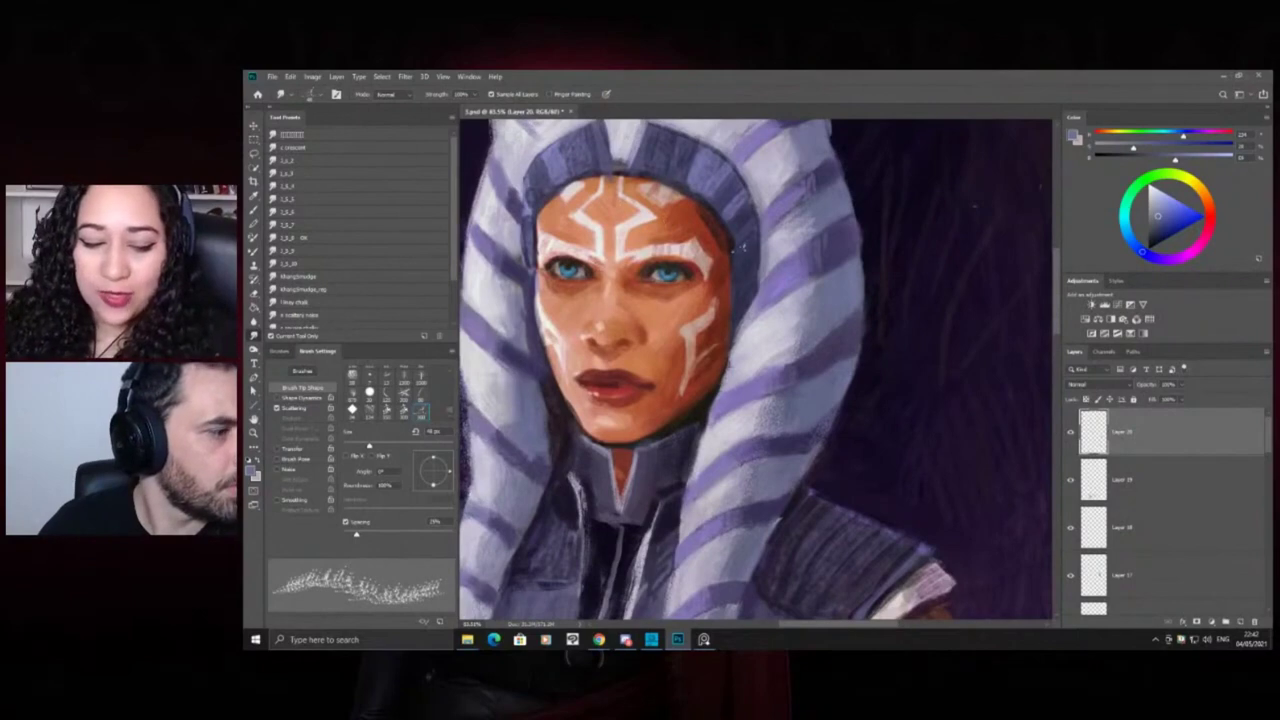
{"action": "key", "text": "z"}
{"action": "mouse_move", "coordinate": [837, 243]}
{"action": "left_mouse_down"}
{"action": "mouse_move", "coordinate": [791, 175]}
{"action": "mouse_move", "coordinate": [811, 197]}
{"action": "left_mouse_up"}
{"action": "key", "text": "r"}
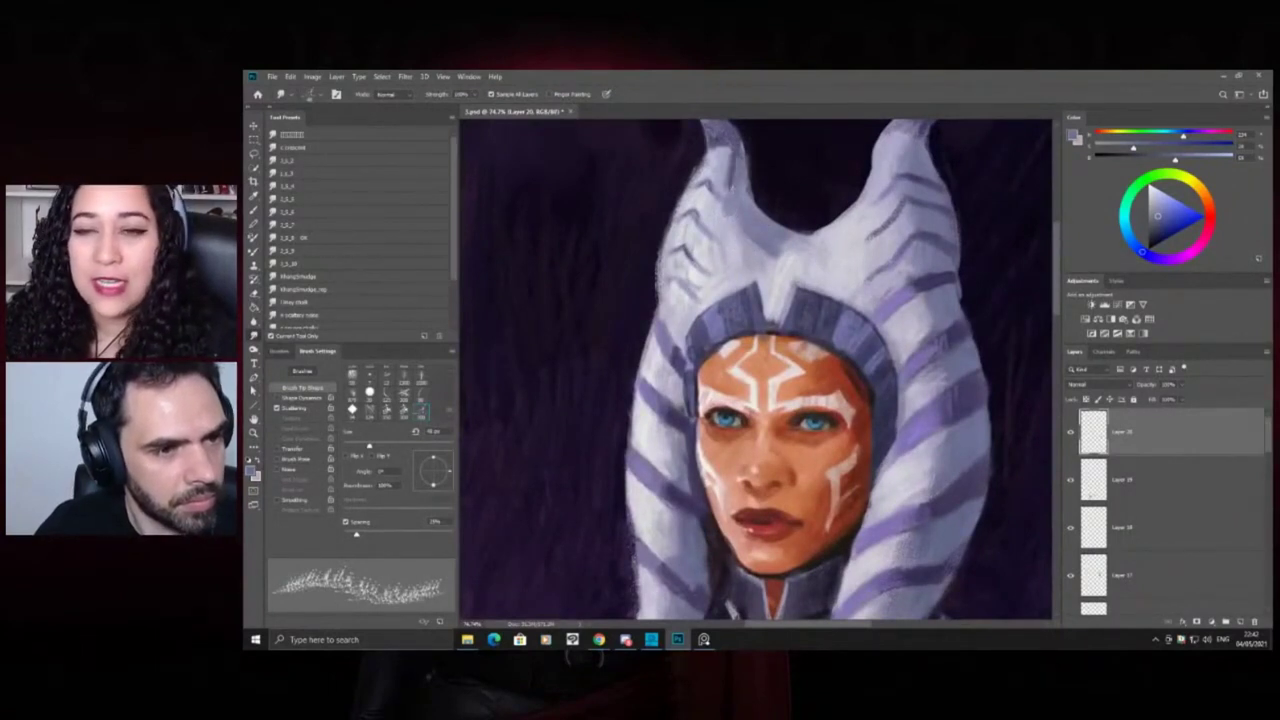
Lower the Smudge tool's strength and soften the stripes of the headdress and left head-tail
{"action": "left_click", "coordinate": [476, 95]}
{"action": "left_click", "coordinate": [721, 184]}
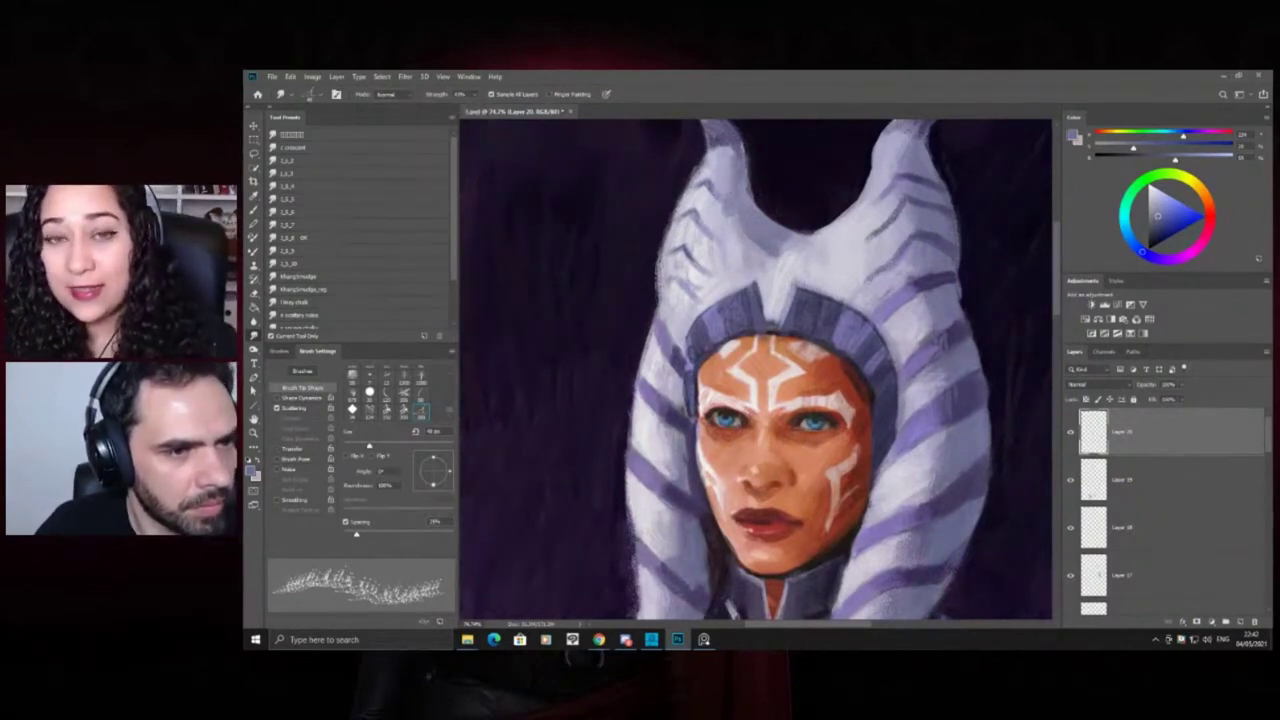
{"action": "left_click", "coordinate": [477, 95]}
{"action": "left_click_drag", "start_coordinate": [477, 109], "coordinate": [477, 109]}
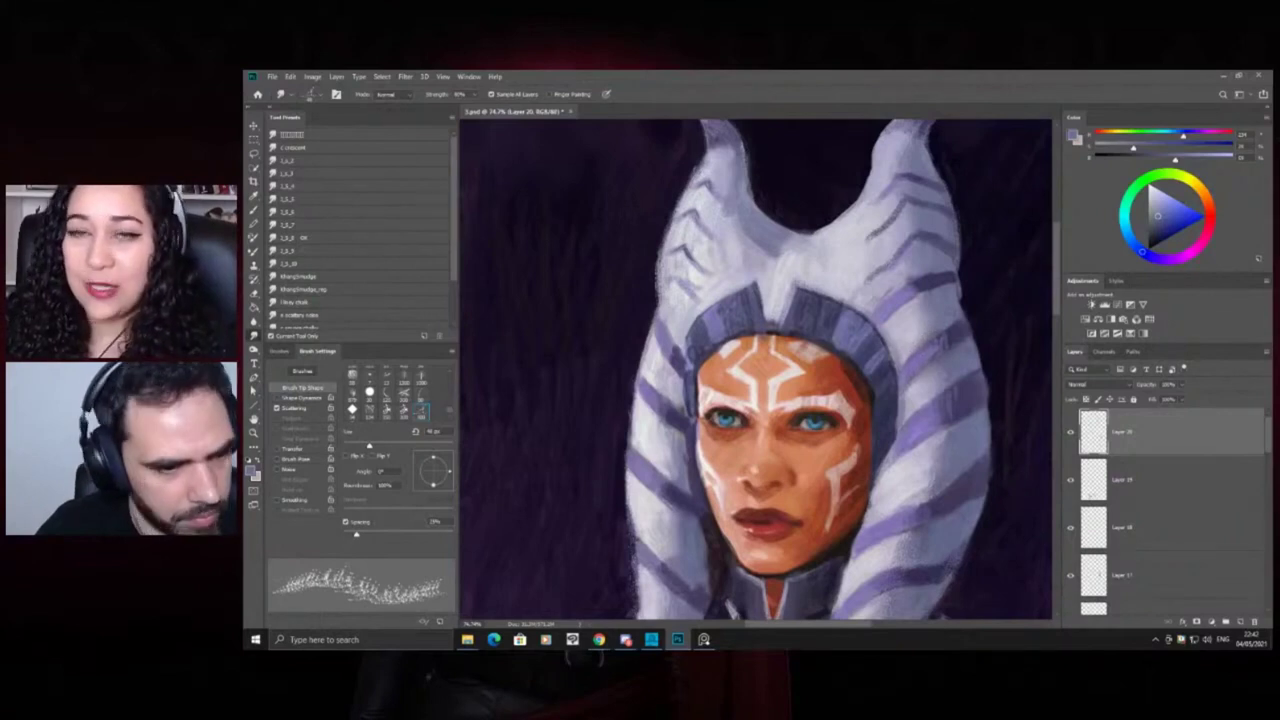
{"action": "key", "text": "z"}
{"action": "mouse_move", "coordinate": [666, 371]}
{"action": "left_mouse_down"}
{"action": "mouse_move", "coordinate": [652, 348]}
{"action": "mouse_move", "coordinate": [686, 345]}
{"action": "mouse_move", "coordinate": [667, 384]}
{"action": "left_mouse_up"}
{"action": "left_click_drag", "start_coordinate": [705, 425], "coordinate": [733, 468]}
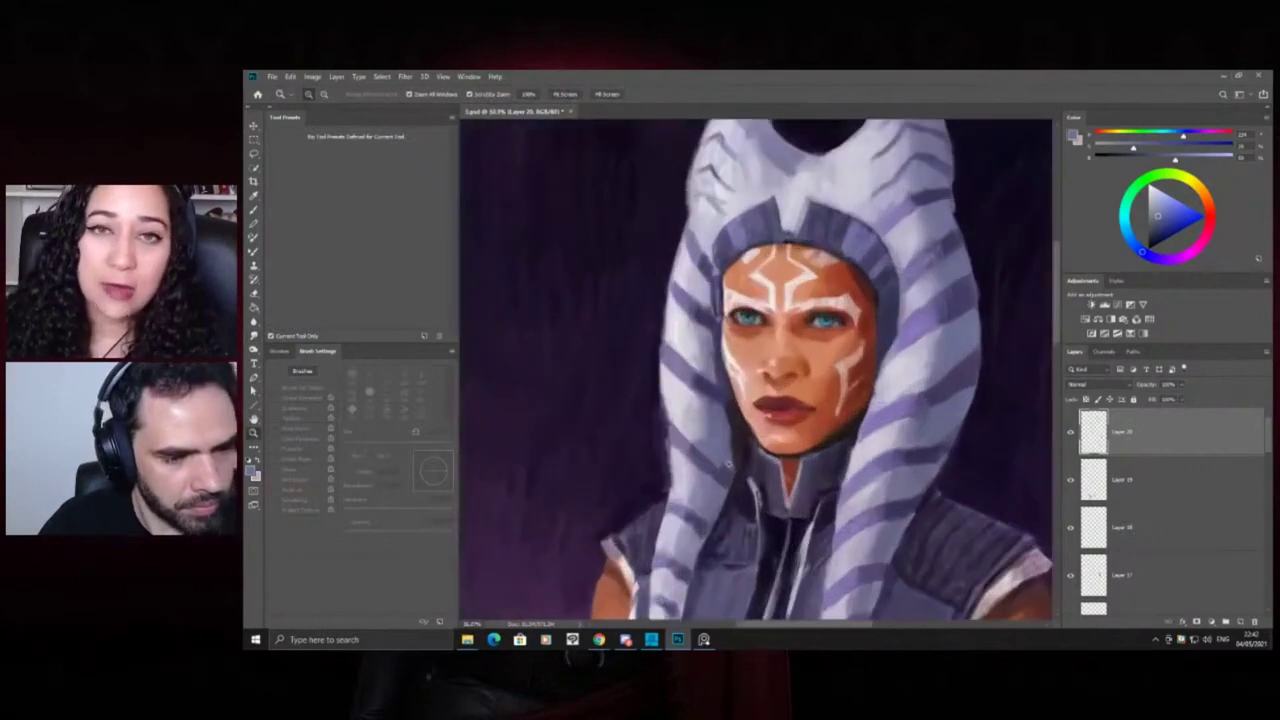
{"action": "left_click", "coordinate": [733, 468]}
{"action": "key", "text": "r"}
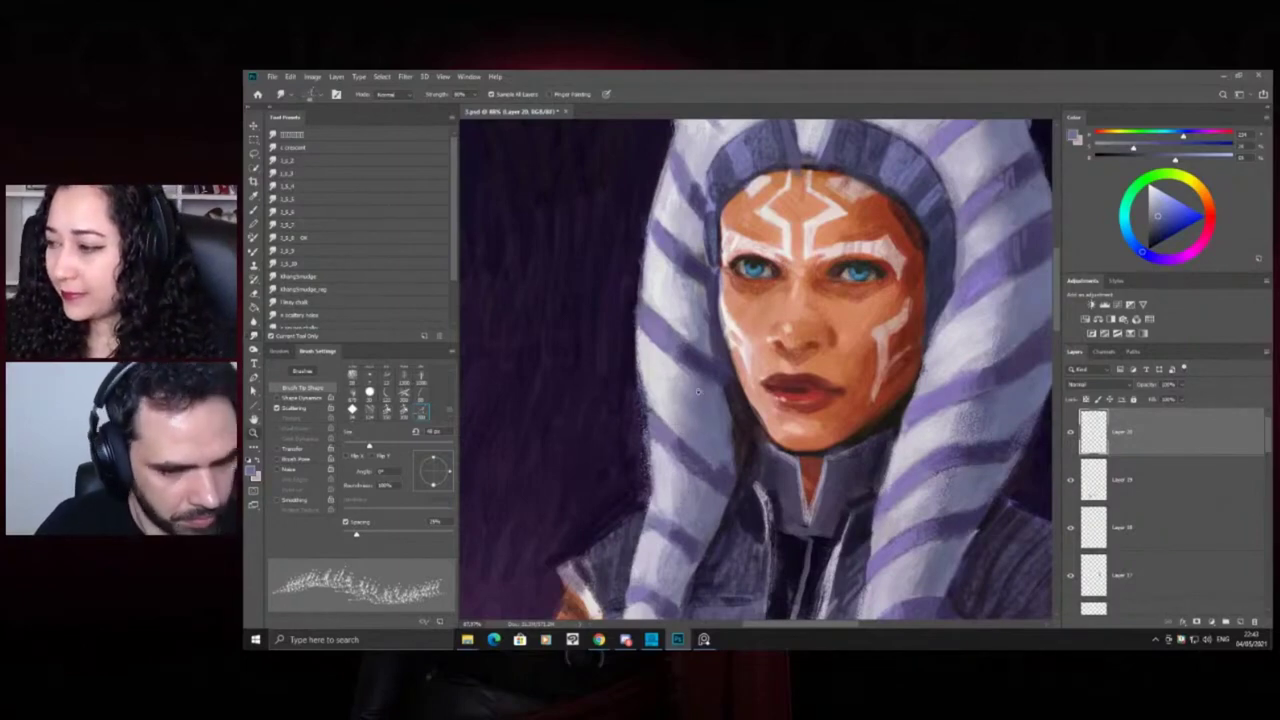
Add a new empty layer above the current one for further head-tail painting
{"action": "key", "text": "z"}
{"action": "left_click_drag", "start_coordinate": [698, 392], "coordinate": [643, 397]}
{"action": "left_click_drag", "start_coordinate": [745, 240], "coordinate": [722, 258]}
{"action": "left_click_drag", "start_coordinate": [725, 408], "coordinate": [781, 412]}
{"action": "left_click_drag", "start_coordinate": [762, 510], "coordinate": [798, 513]}
{"action": "key", "text": "b"}
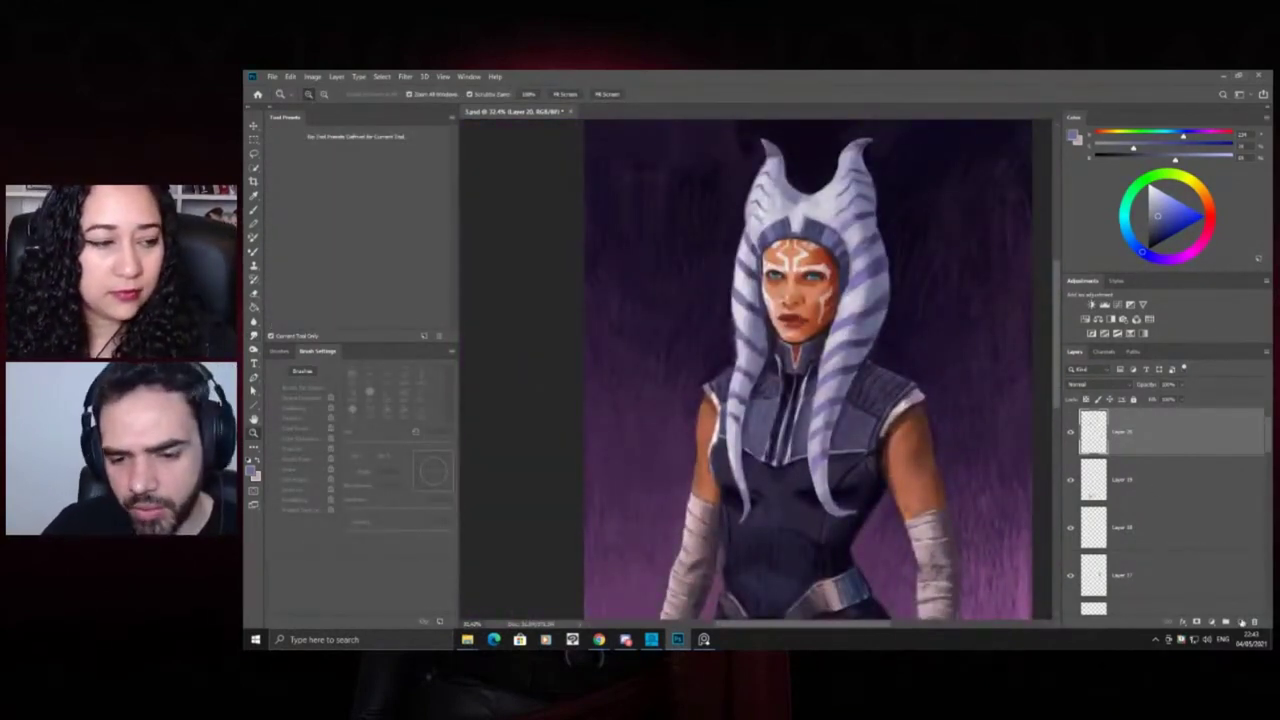
Reduce the brush size and refine the lower stripes of the right head-tail with colours sampled from it
{"action": "left_click_drag", "start_coordinate": [837, 436], "coordinate": [865, 437]}
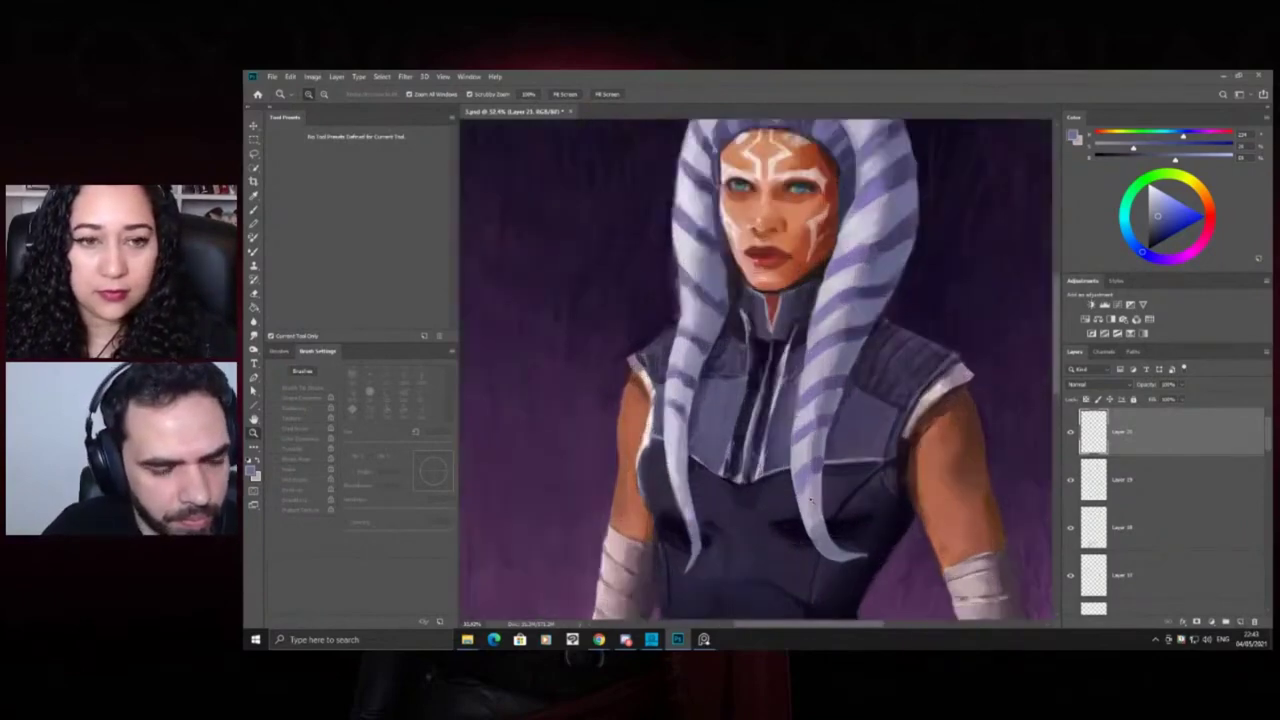
{"action": "left_click_drag", "start_coordinate": [848, 494], "coordinate": [878, 494]}
{"action": "left_click", "coordinate": [822, 415], "text": "alt"}
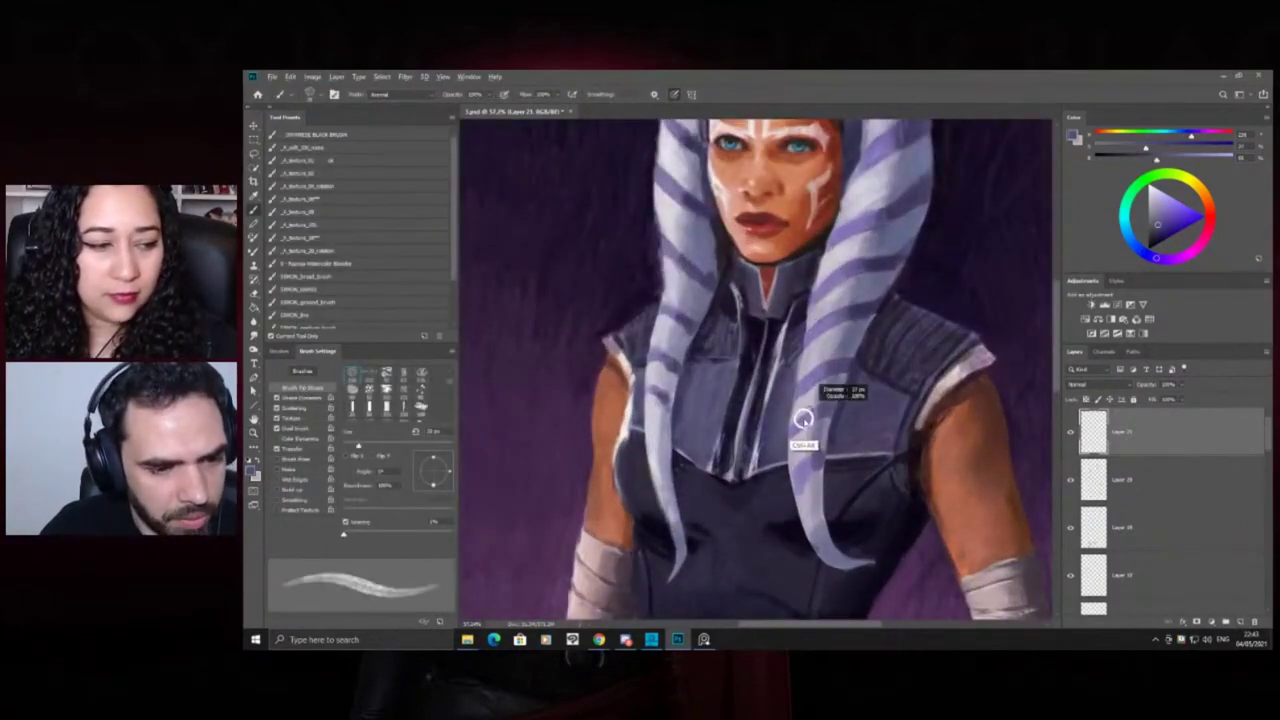
{"action": "left_click_drag", "start_coordinate": [806, 440], "coordinate": [824, 439]}
{"action": "key", "text": "b"}
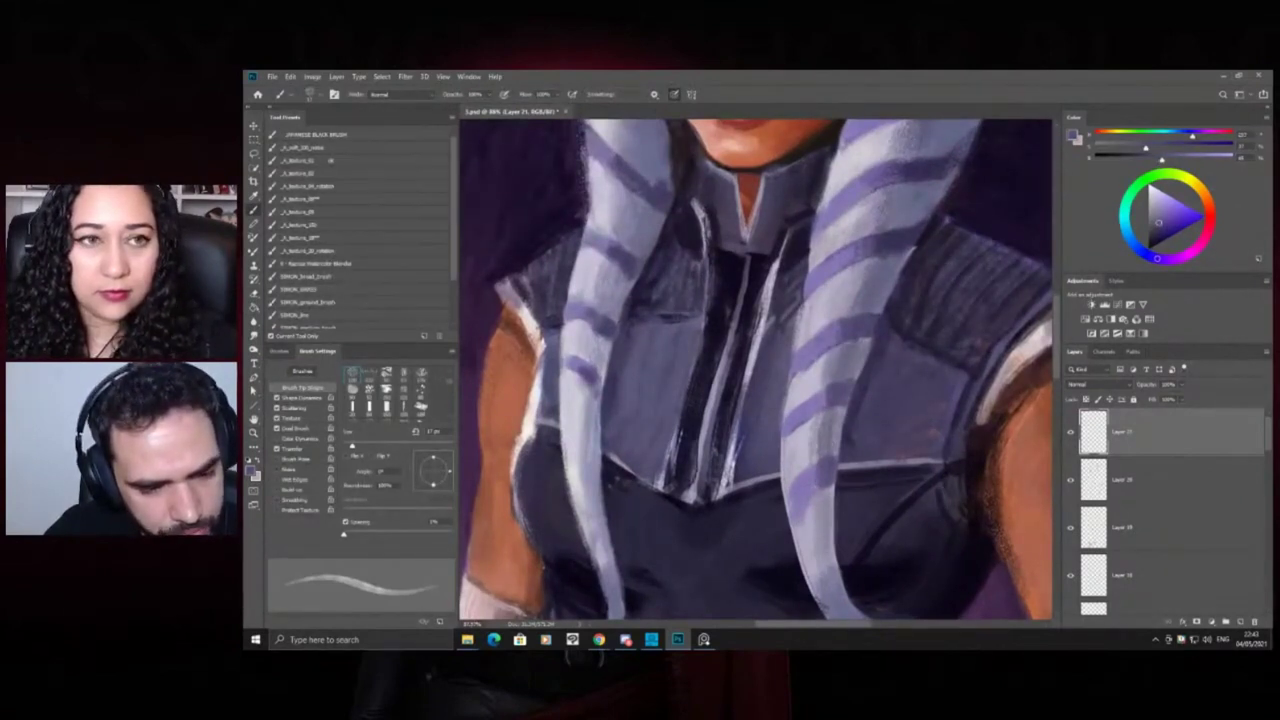
{"action": "left_click", "coordinate": [804, 532], "text": "alt"}
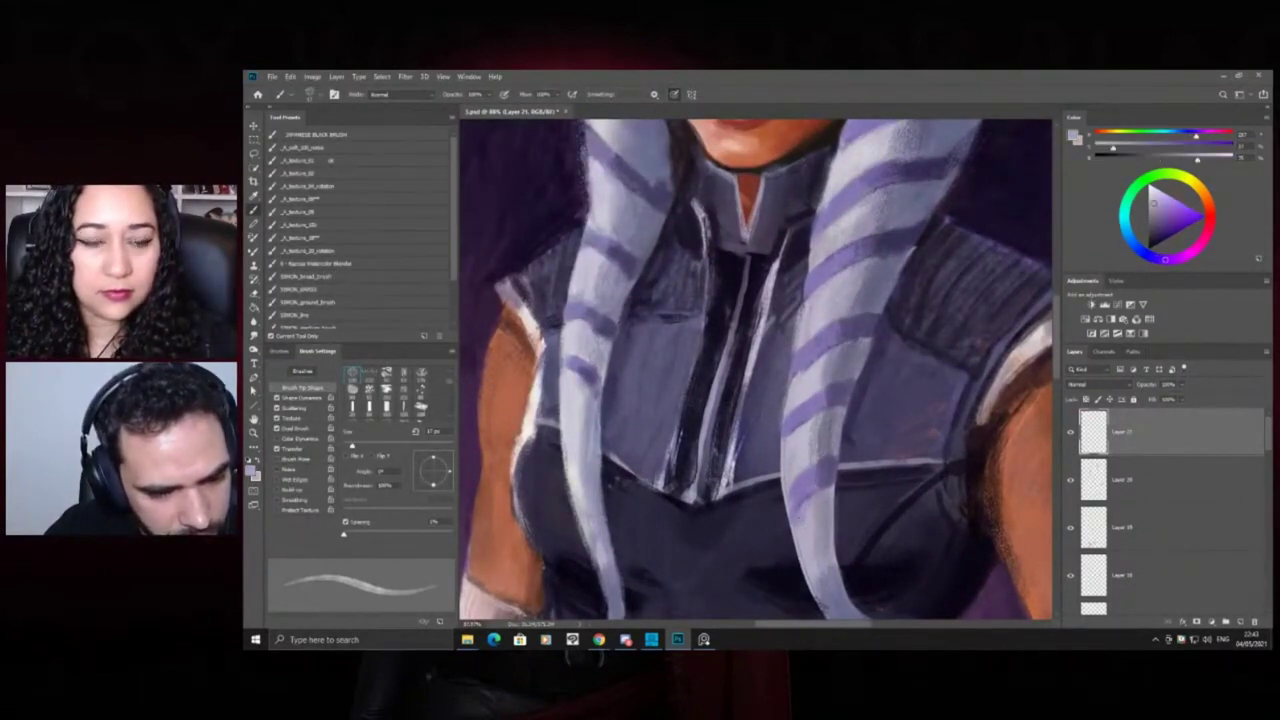
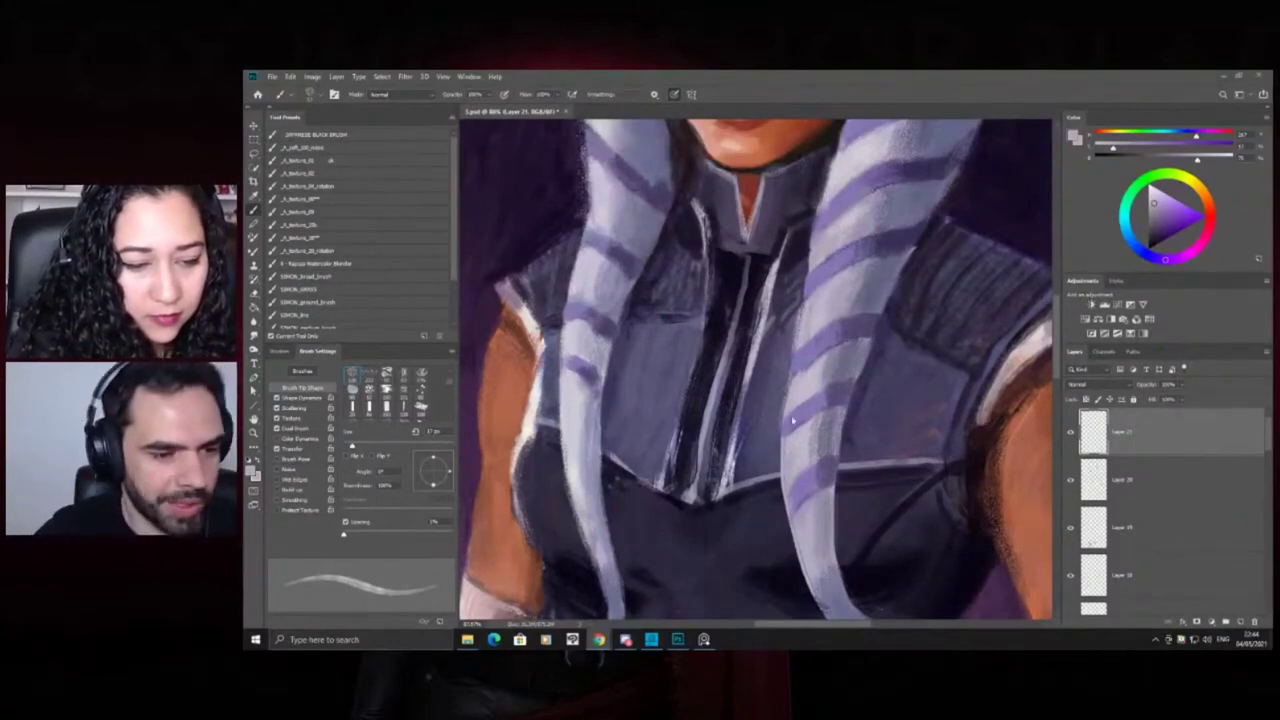
Sharpen and add stripes on the lower part of the left head-tail with sampled lavender and light tones
{"action": "key", "text": "z"}
{"action": "left_click_drag", "start_coordinate": [772, 450], "coordinate": [733, 446]}
{"action": "left_click_drag", "start_coordinate": [781, 411], "coordinate": [813, 411]}
{"action": "key", "text": "b"}
{"action": "key", "text": "z"}
{"action": "left_click_drag", "start_coordinate": [690, 405], "coordinate": [728, 406]}
{"action": "key", "text": "b"}
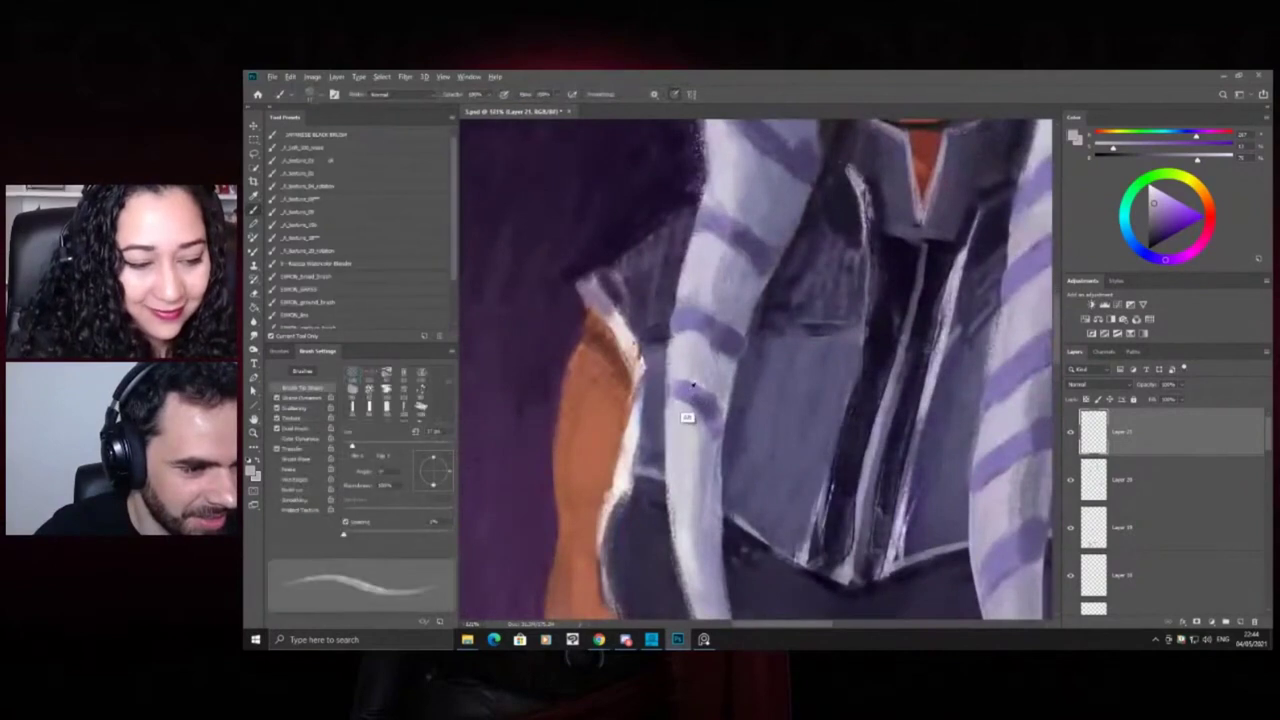
{"action": "left_click", "coordinate": [683, 388], "text": "alt"}
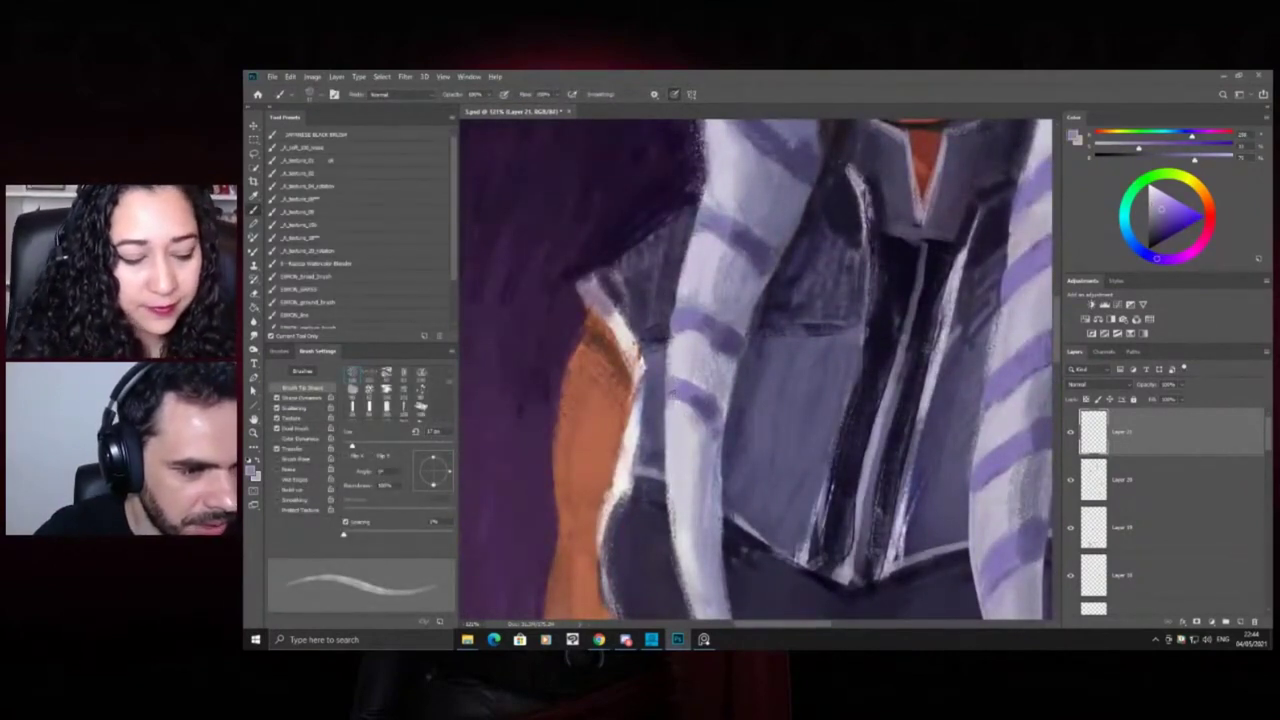
{"action": "scroll", "coordinate": [670, 377], "scroll_direction": "down", "scroll_amount": 4}
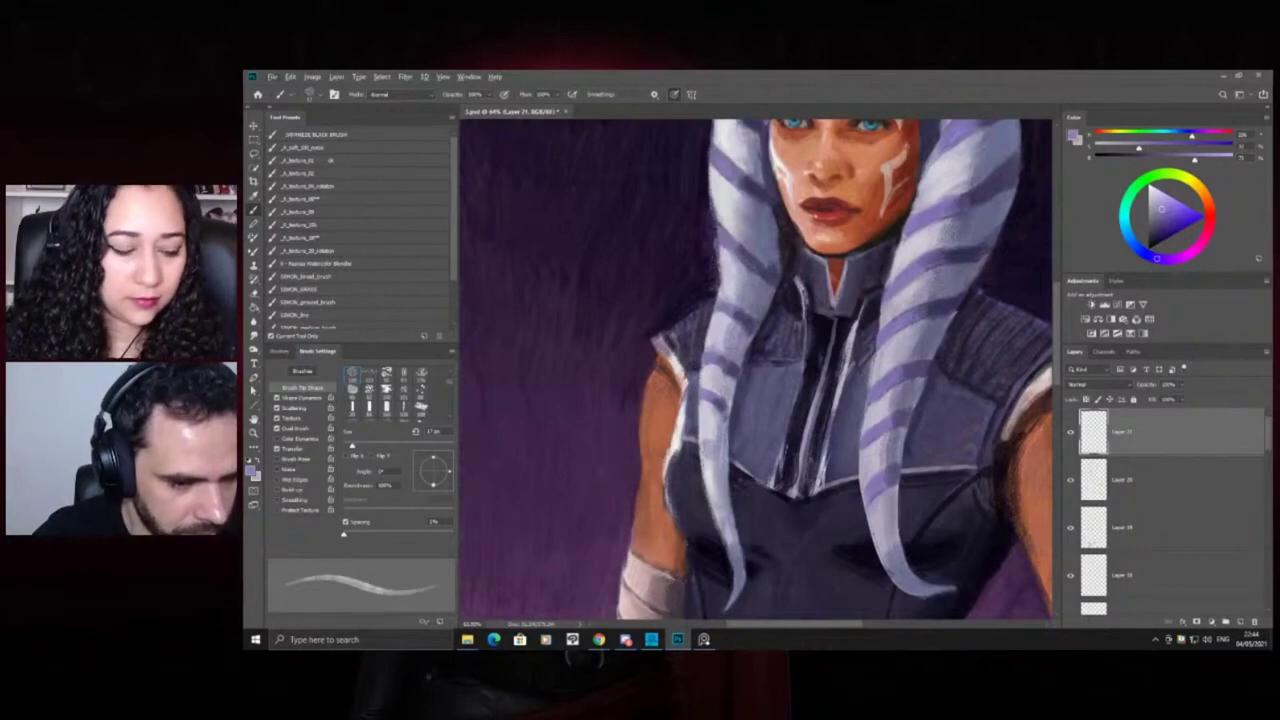
{"action": "left_click", "coordinate": [734, 409], "text": "alt"}
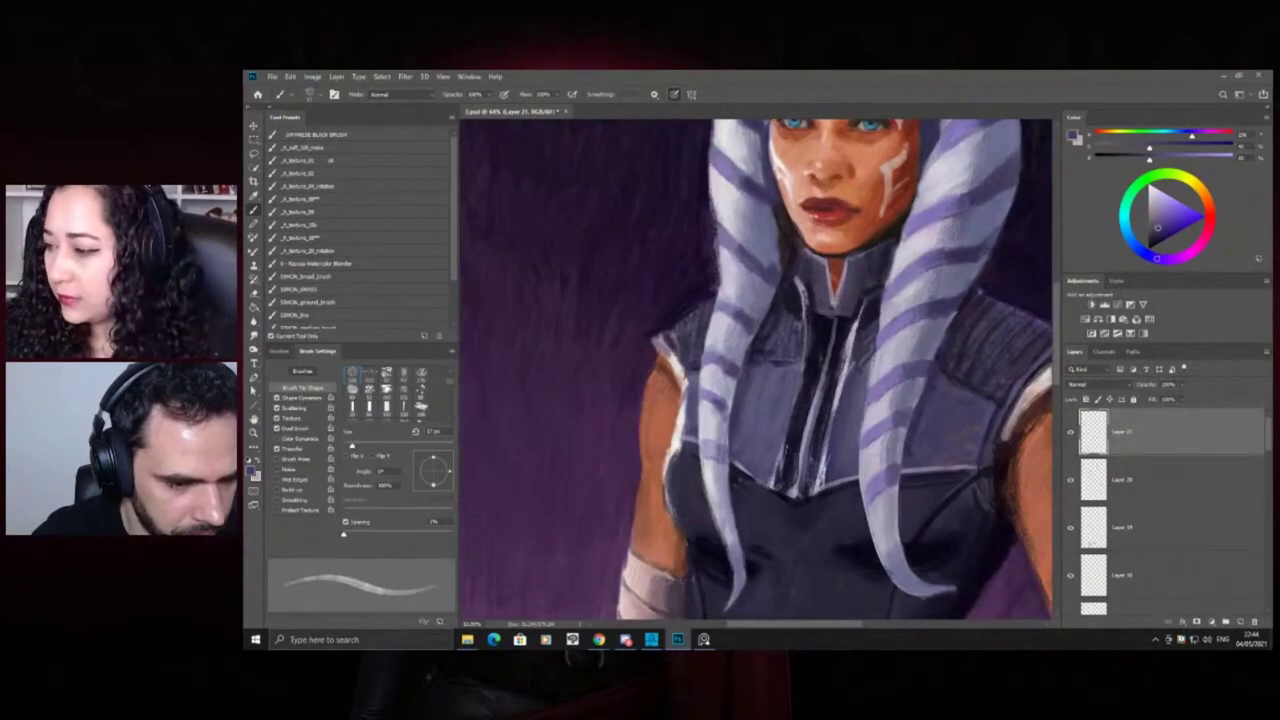
{"action": "left_click", "coordinate": [714, 475], "text": "alt"}
Smudge the stripes of the right head-tail beside the collar and chest to blend them
{"action": "key", "text": "z"}
{"action": "left_click_drag", "start_coordinate": [741, 414], "coordinate": [686, 406]}
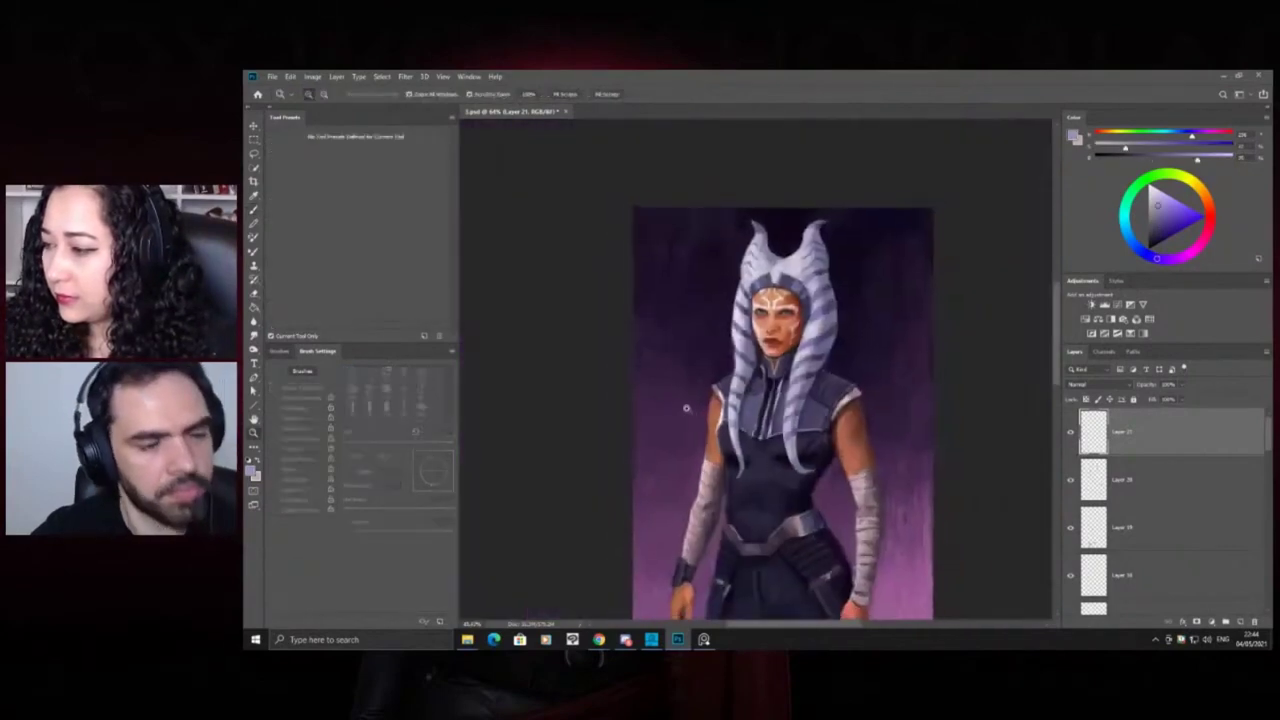
{"action": "left_click", "coordinate": [758, 344]}
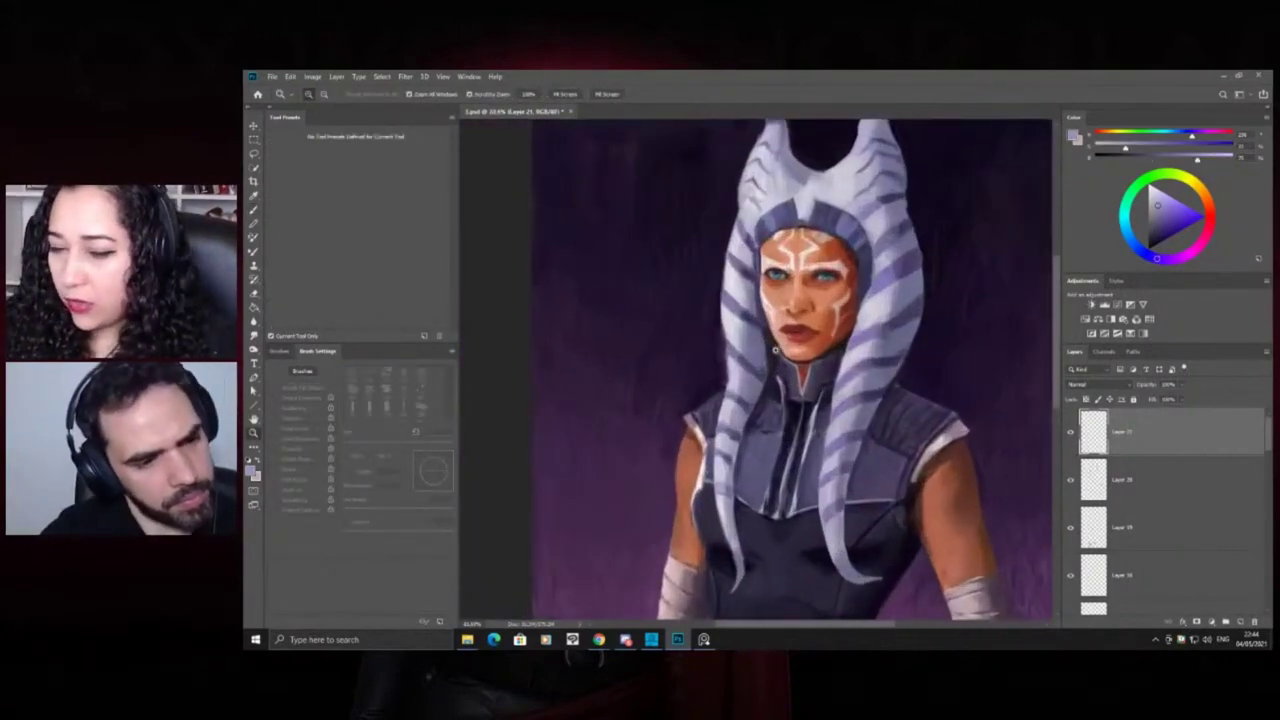
{"action": "left_click", "coordinate": [881, 376]}
{"action": "key", "text": "b"}
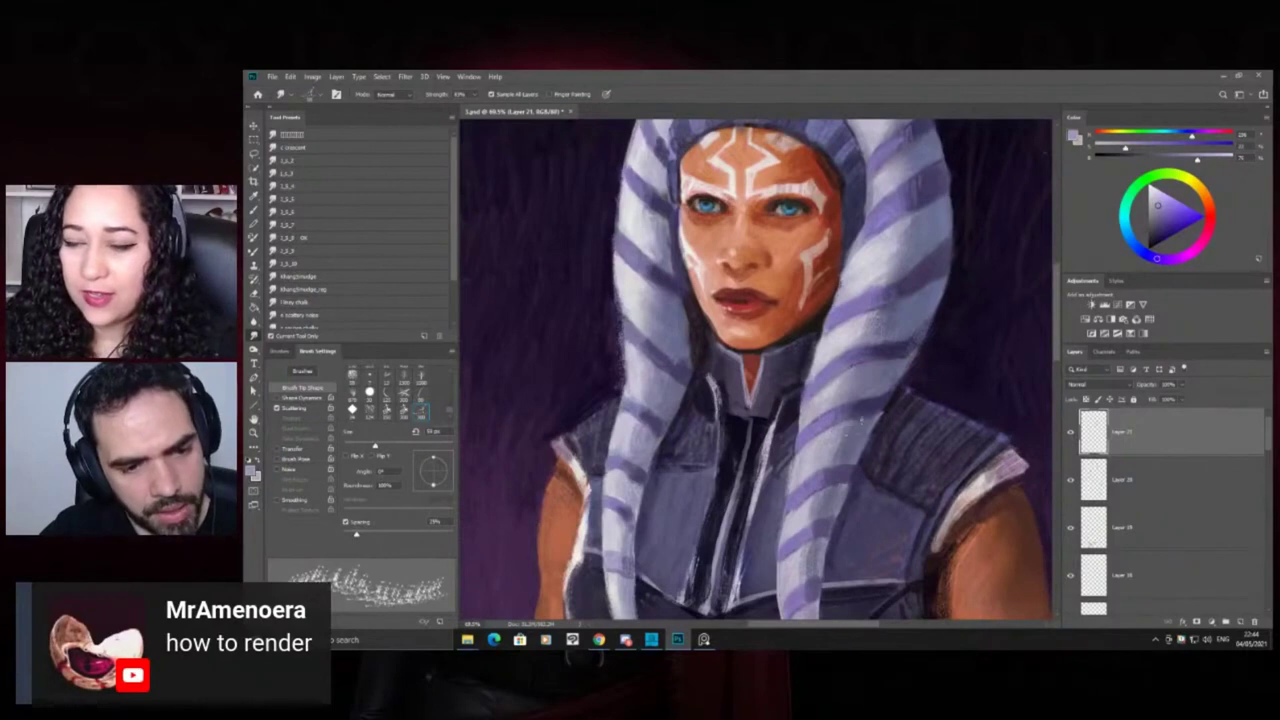
{"action": "left_click_drag", "start_coordinate": [908, 368], "coordinate": [862, 372]}
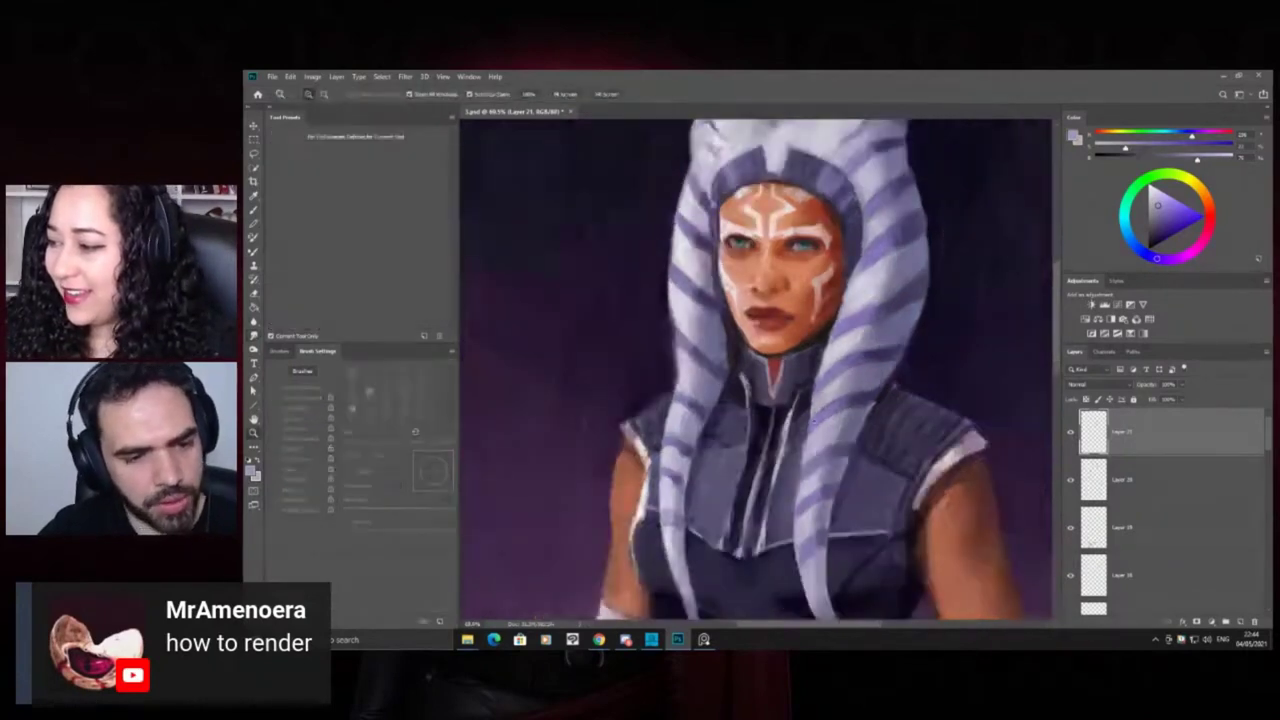
{"action": "left_click_drag", "start_coordinate": [853, 470], "coordinate": [925, 466]}
{"action": "left_click_drag", "start_coordinate": [851, 453], "coordinate": [841, 463]}
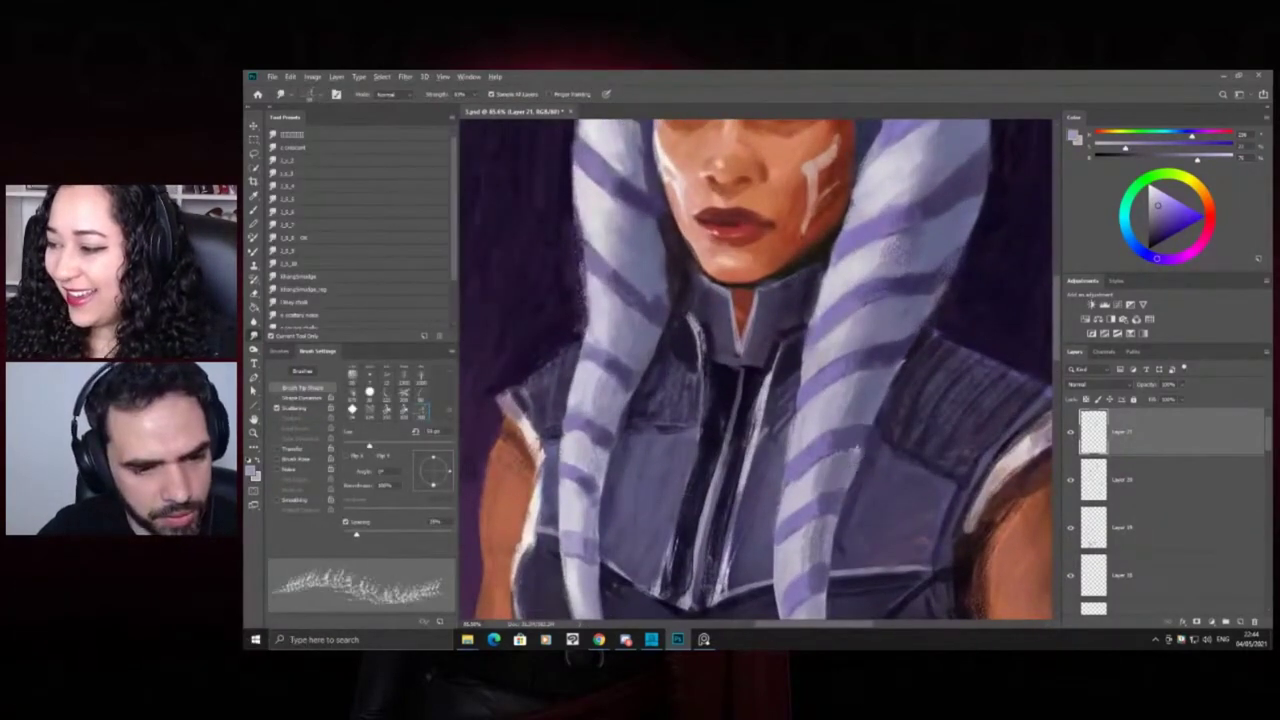
{"action": "mouse_move", "coordinate": [840, 385]}
{"action": "left_mouse_down"}
{"action": "mouse_move", "coordinate": [736, 394]}
{"action": "mouse_move", "coordinate": [827, 405]}
{"action": "left_mouse_up"}
{"action": "left_click", "coordinate": [738, 462]}
Examine the head-tails, torso and full figure at several distances with an enlarged workspace view
{"action": "key", "text": "b"}
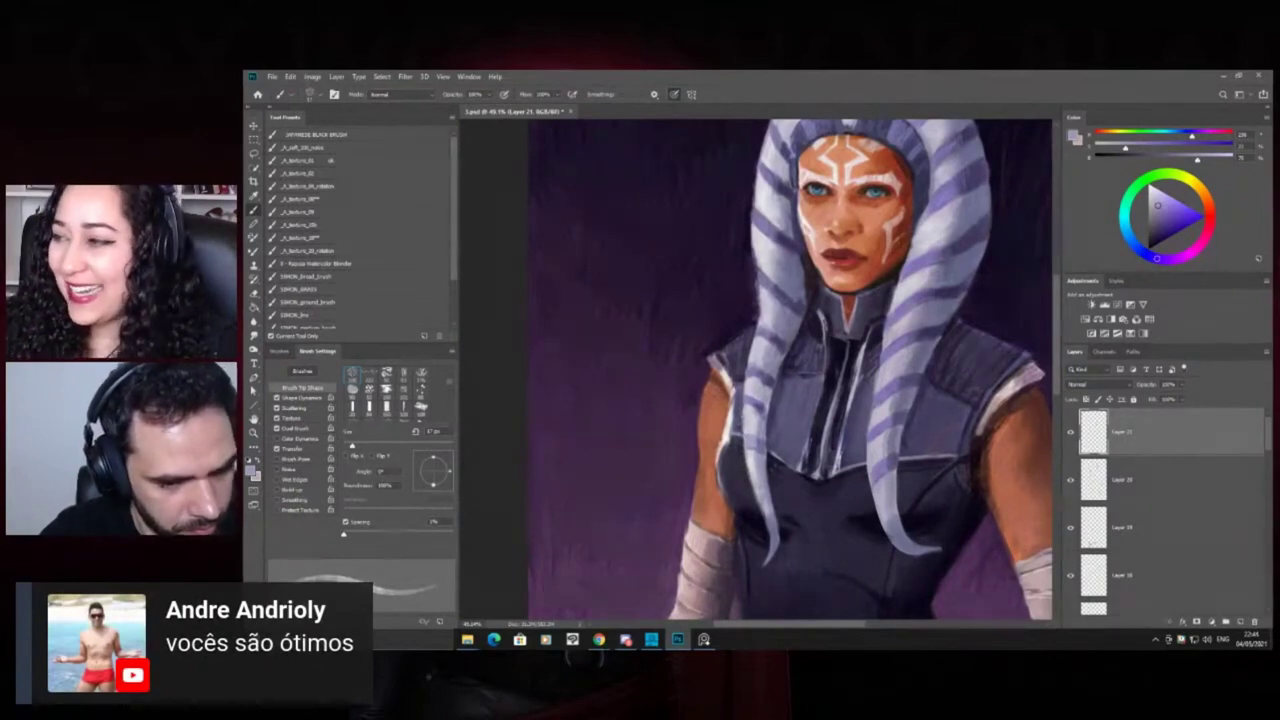
{"action": "key", "text": "z"}
{"action": "left_click_drag", "start_coordinate": [736, 335], "coordinate": [672, 357]}
{"action": "left_click_drag", "start_coordinate": [777, 374], "coordinate": [829, 394]}
{"action": "key", "text": "b"}
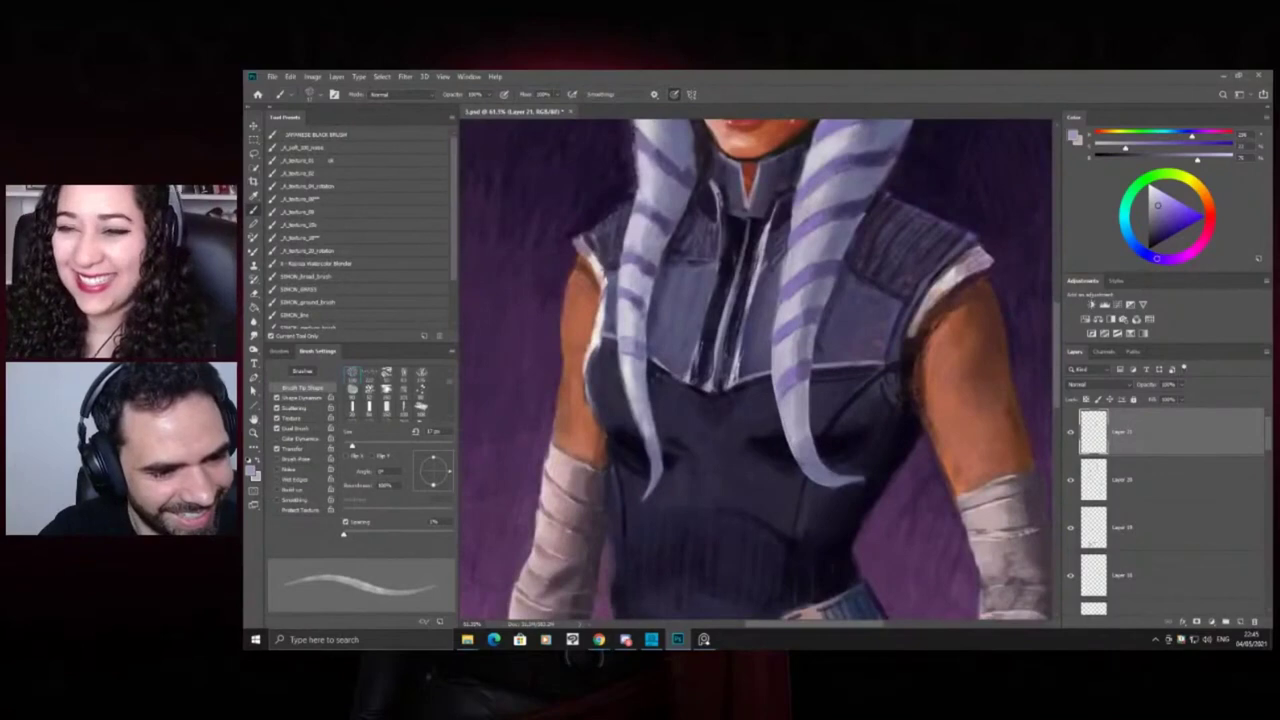
{"action": "key", "text": "z"}
{"action": "key", "text": "ctrl+0"}
{"action": "left_click_drag", "start_coordinate": [727, 274], "coordinate": [660, 236]}
{"action": "scroll", "coordinate": [724, 404], "scroll_direction": "down", "scroll_amount": 2}
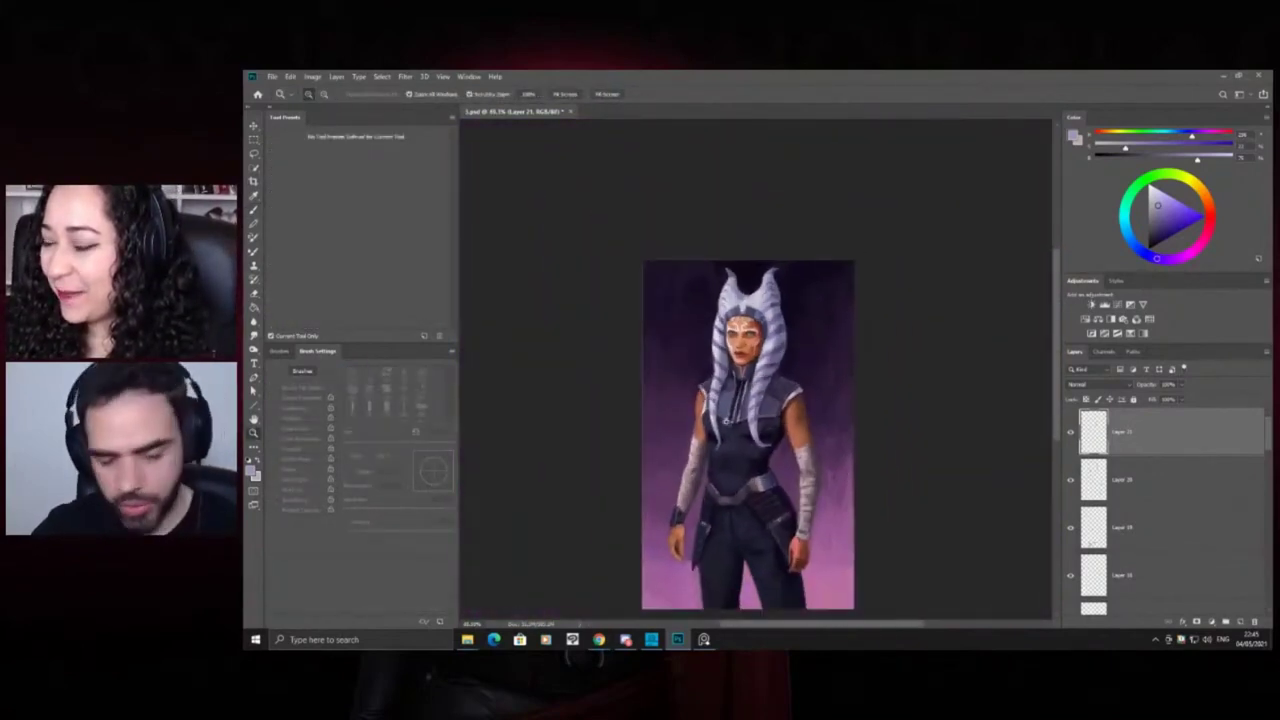
{"action": "scroll", "coordinate": [733, 433], "scroll_direction": "up", "scroll_amount": 4}
{"action": "key", "text": "f"}
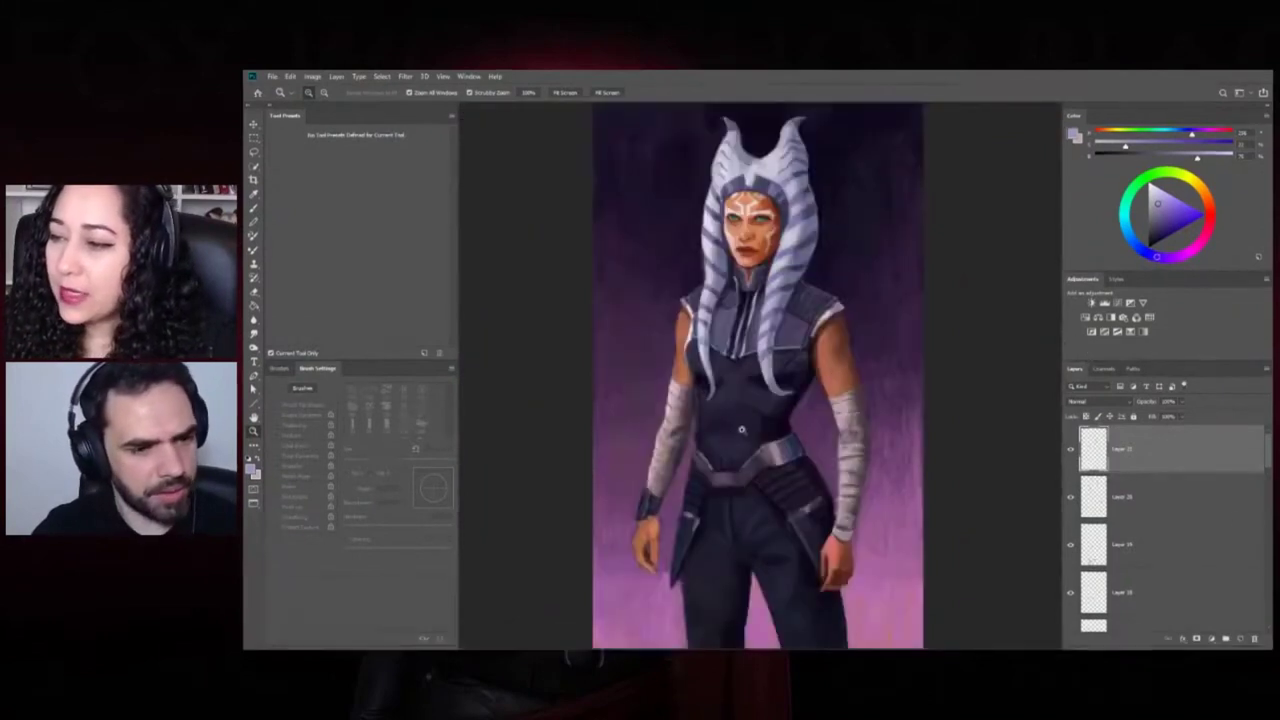
{"action": "key", "text": "ctrl+0"}
{"action": "mouse_move", "coordinate": [748, 421]}
{"action": "left_mouse_down"}
{"action": "mouse_move", "coordinate": [758, 425]}
{"action": "mouse_move", "coordinate": [755, 411]}
{"action": "left_mouse_up"}
{"action": "key", "text": "z"}
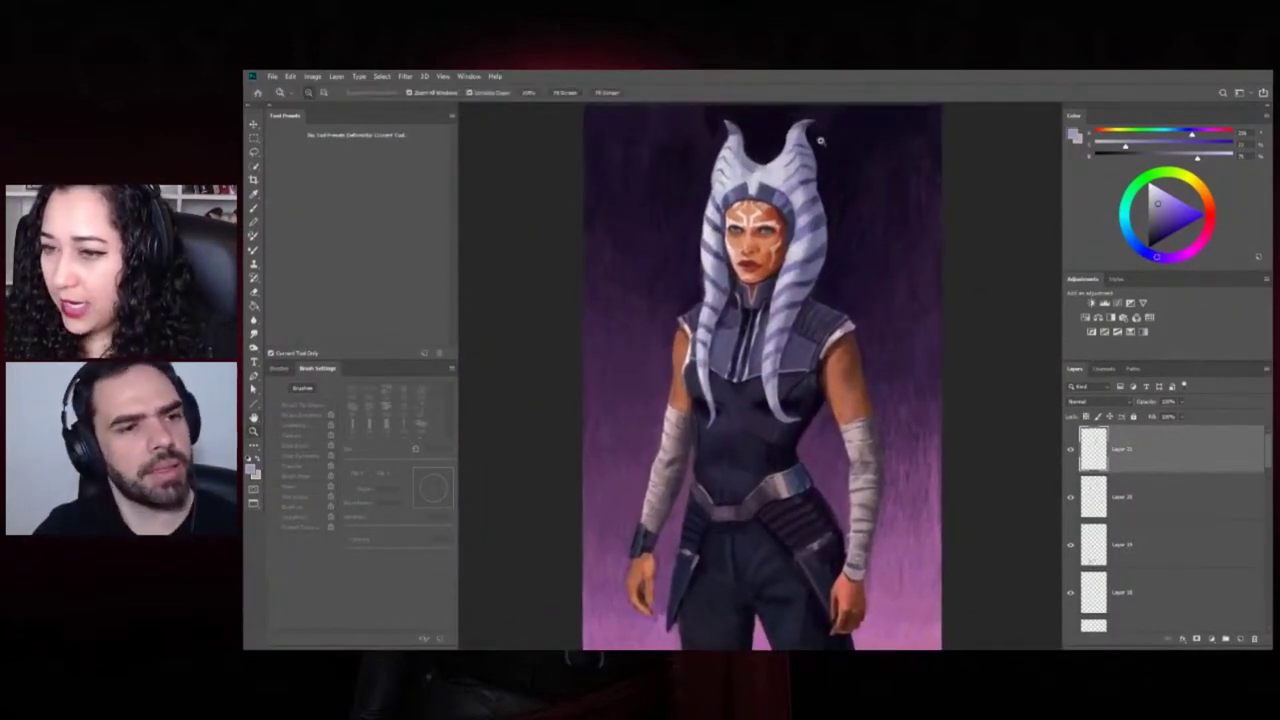
Smudge the tips of both headdress horns outward into sharper points
{"action": "mouse_move", "coordinate": [795, 127]}
{"action": "left_mouse_down"}
{"action": "mouse_move", "coordinate": [857, 174]}
{"action": "mouse_move", "coordinate": [849, 217]}
{"action": "left_mouse_up"}
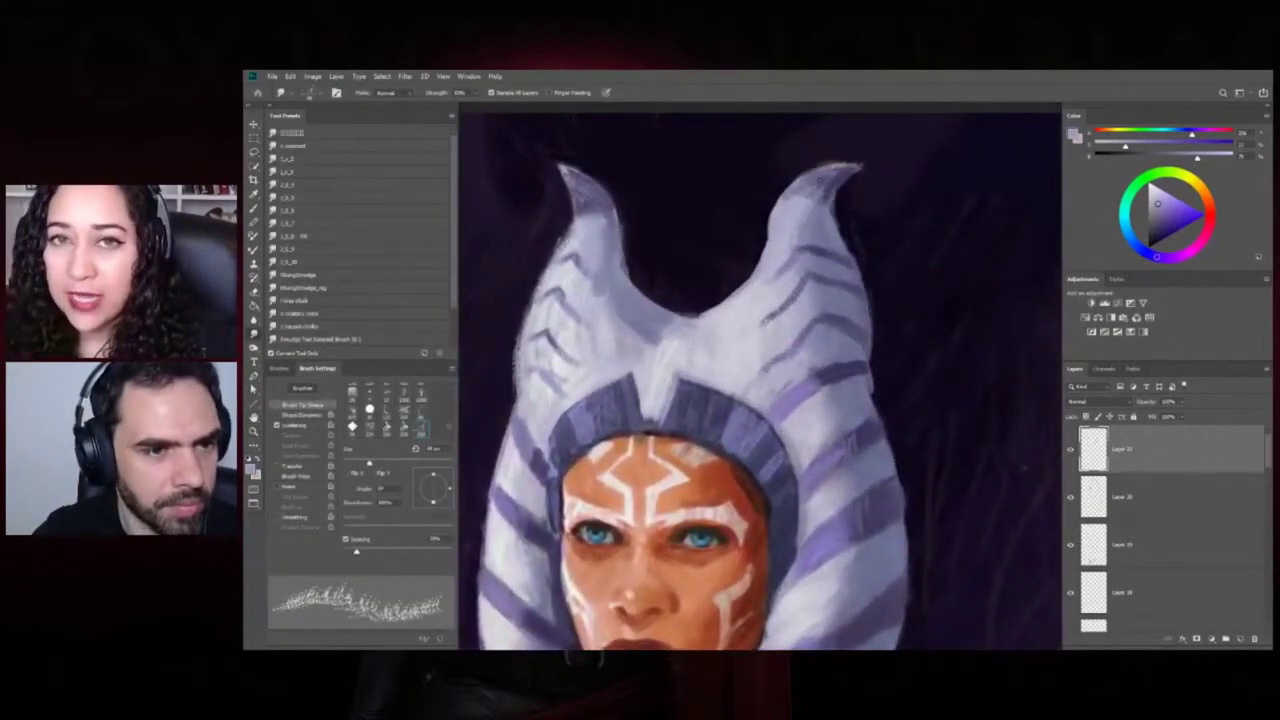
{"action": "left_click_drag", "start_coordinate": [838, 161], "coordinate": [858, 166]}
{"action": "left_click_drag", "start_coordinate": [581, 174], "coordinate": [558, 165]}
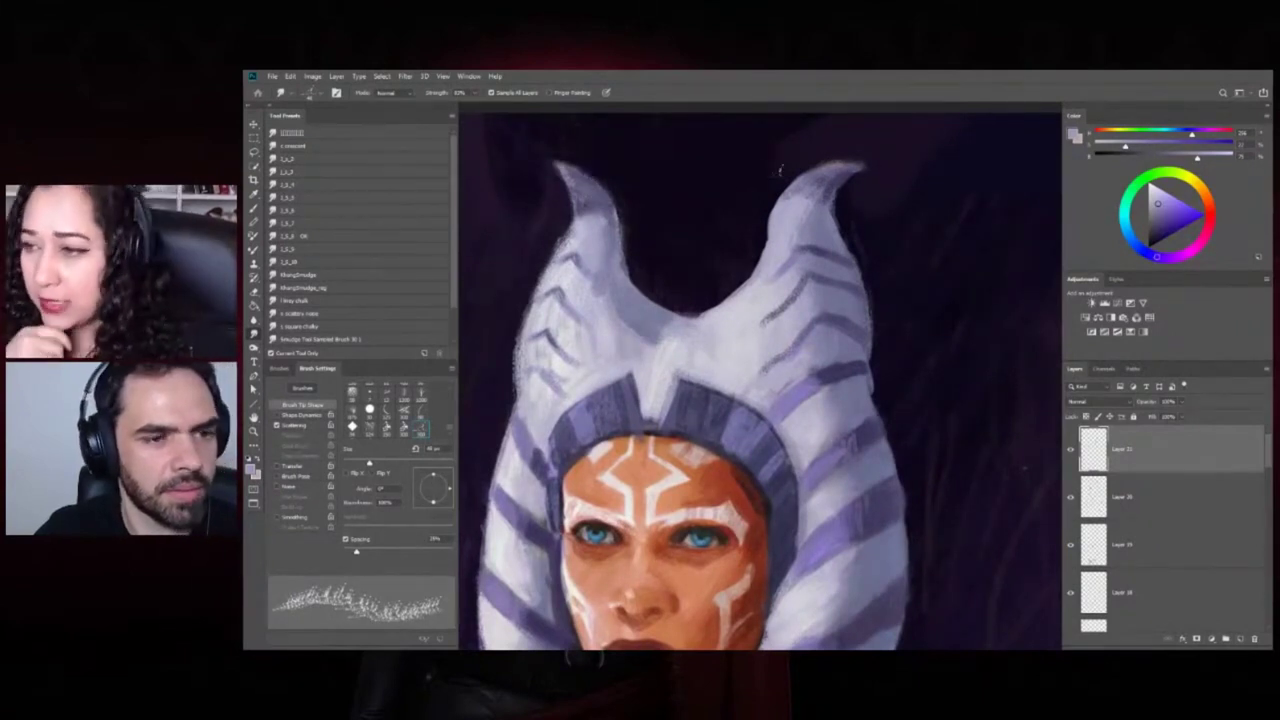
Review the complete painting in full-screen mode against a black surround
{"action": "key", "text": "z"}
{"action": "key", "text": "ctrl+0"}
{"action": "left_click_drag", "start_coordinate": [729, 339], "coordinate": [600, 375]}
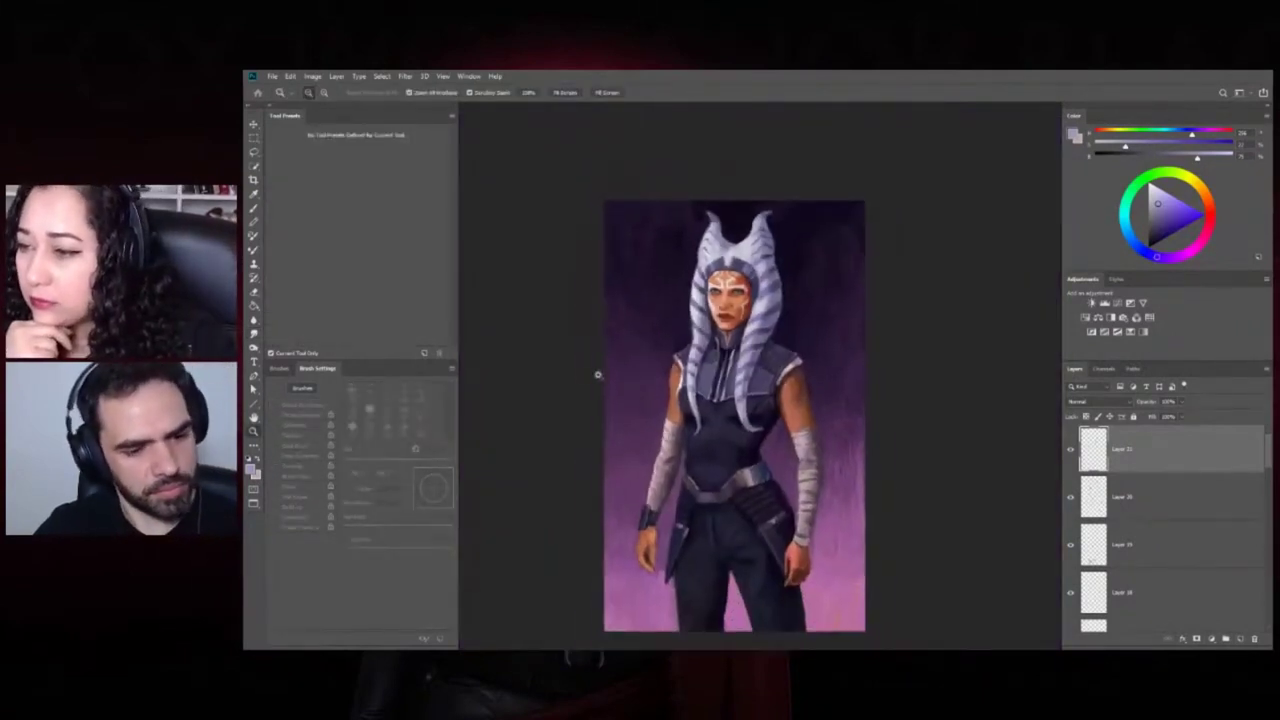
{"action": "key", "text": "space"}
{"action": "left_click_drag", "start_coordinate": [695, 436], "coordinate": [719, 381]}
{"action": "key", "text": "f"}
{"action": "key", "text": "f"}
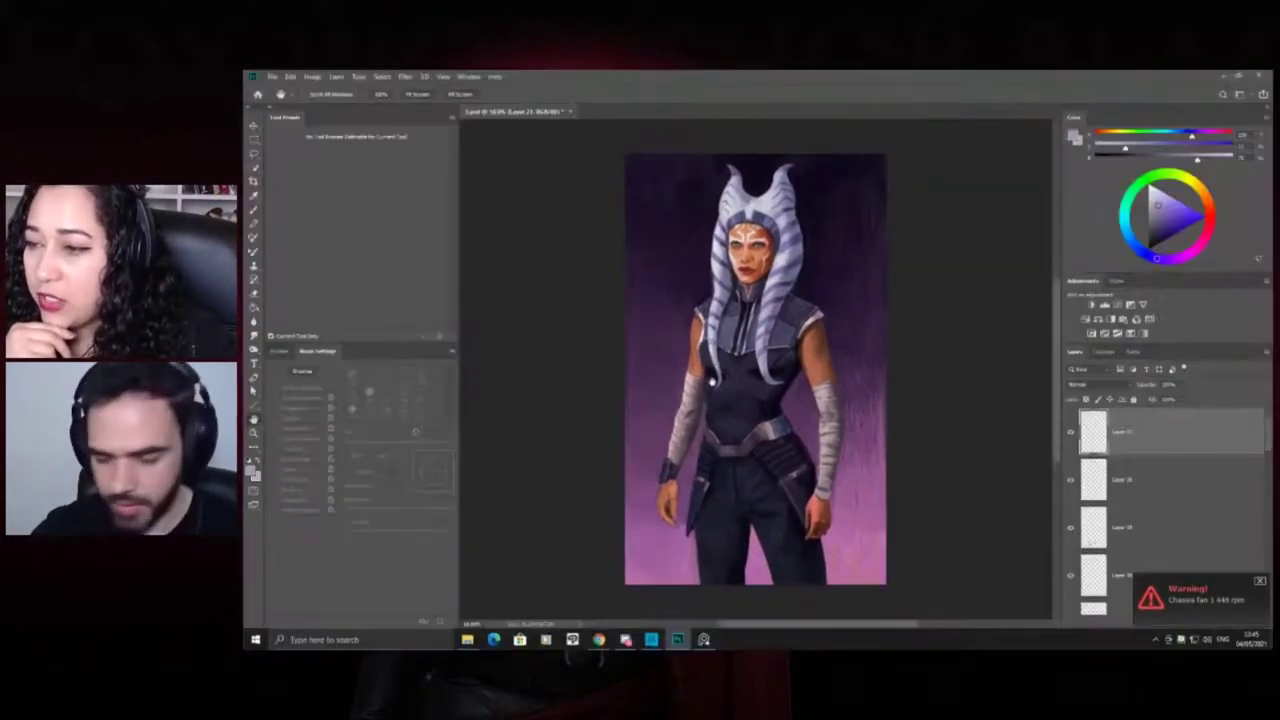
{"action": "key", "text": "f"}
{"action": "key", "text": "f"}
{"action": "key", "text": "ctrl+0"}
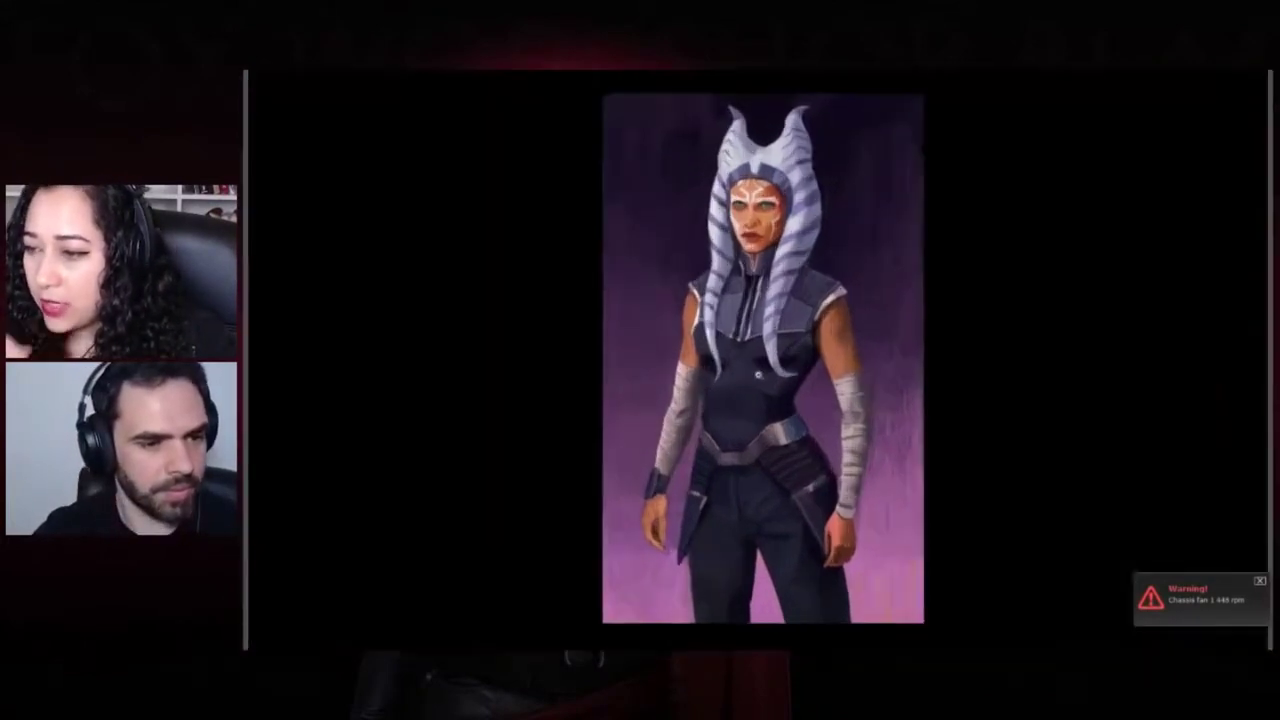
{"action": "left_click_drag", "start_coordinate": [752, 378], "coordinate": [775, 393]}
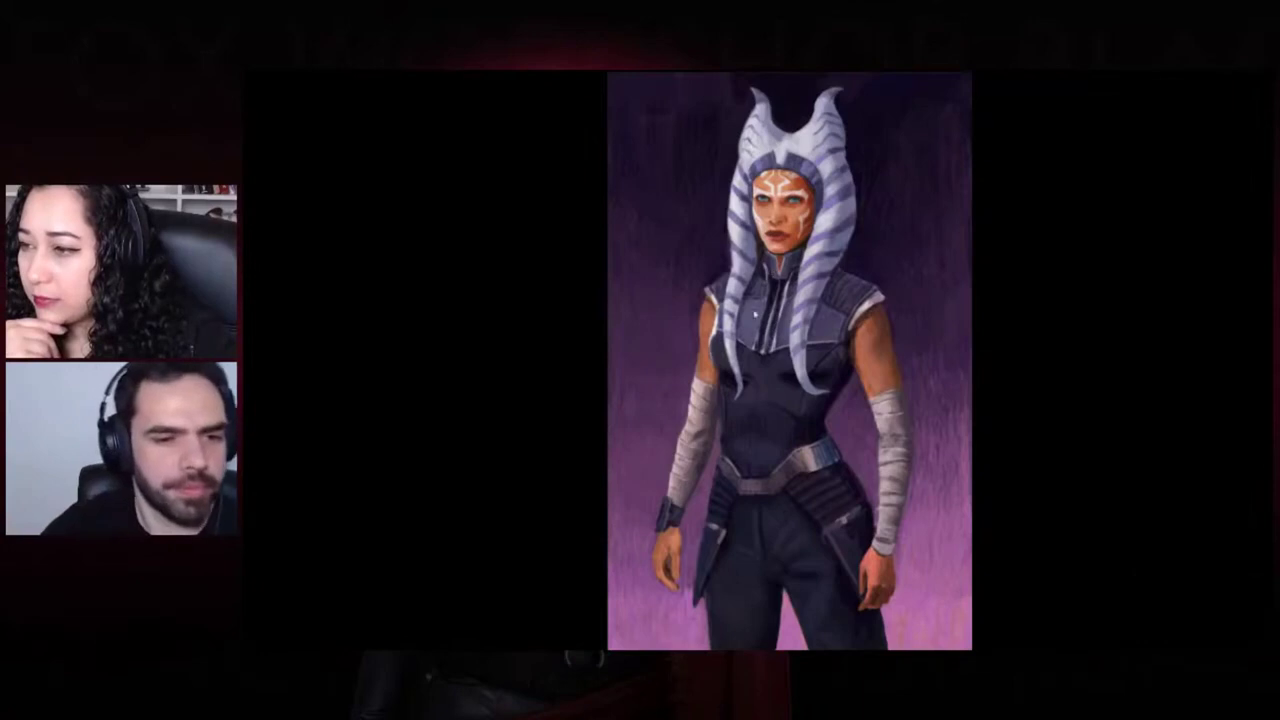
Leave full-screen mode and paint dark shading on the bodice beside the left head-tail tip with a sampled colour
{"action": "key", "text": "f"}
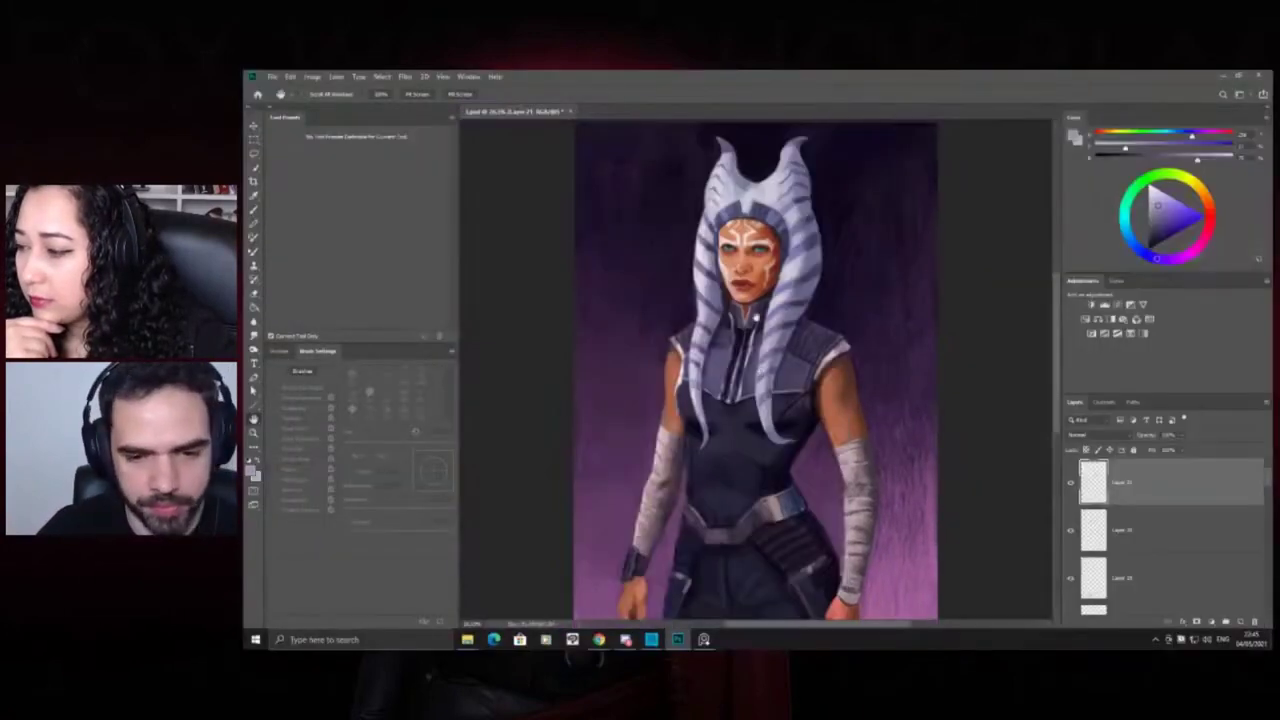
{"action": "left_click_drag", "start_coordinate": [723, 429], "coordinate": [750, 452]}
{"action": "left_click", "coordinate": [690, 407], "text": "alt"}
{"action": "left_click_drag", "start_coordinate": [677, 384], "coordinate": [690, 400]}
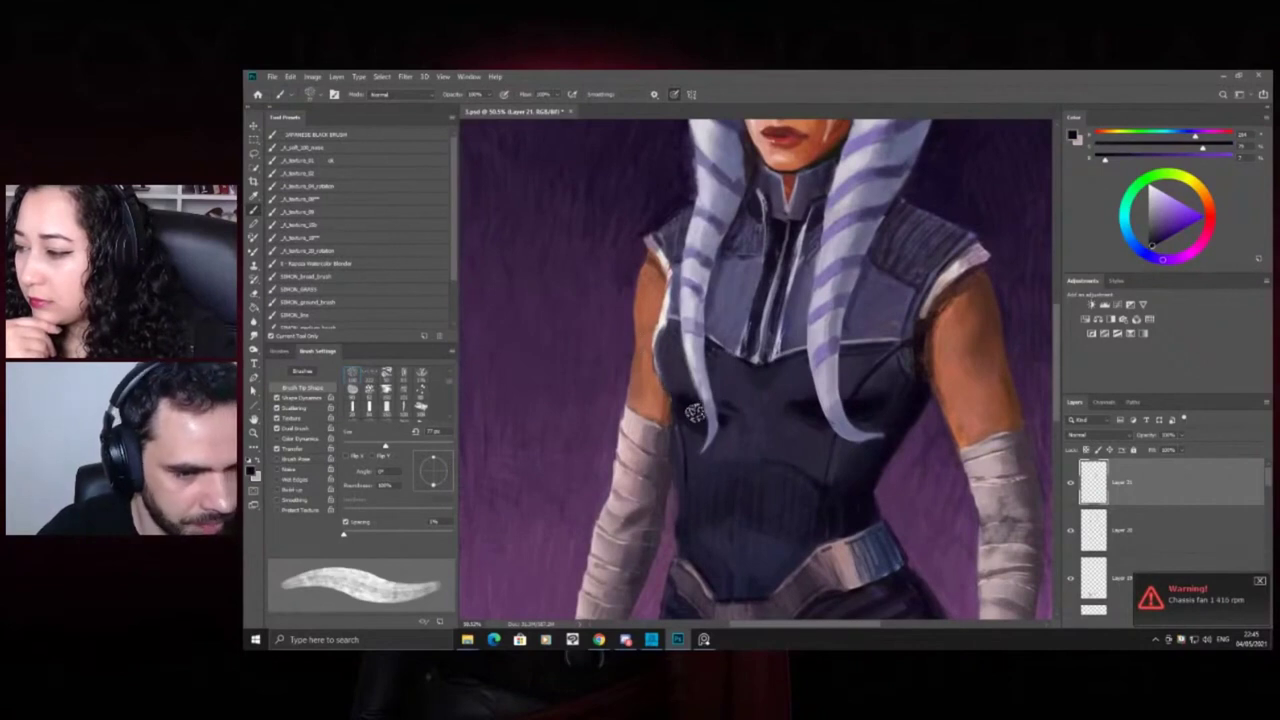
{"action": "left_click", "coordinate": [1259, 581]}
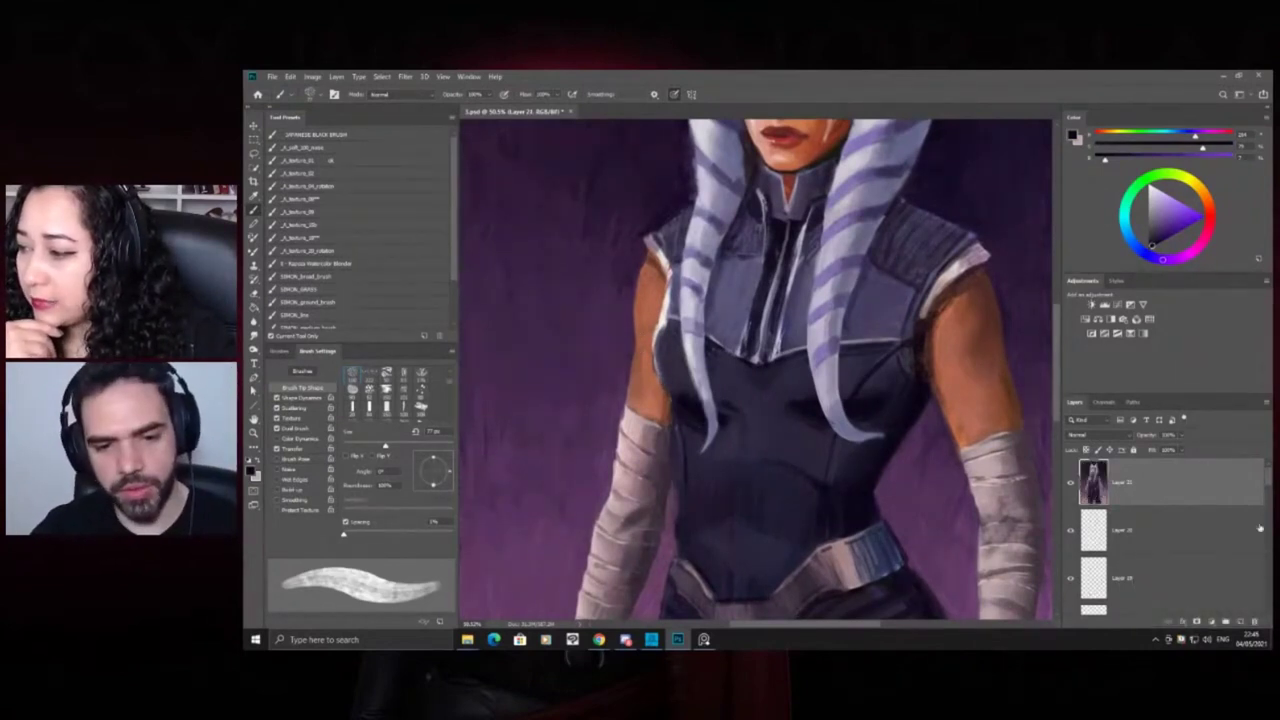
Add an empty layer above the merged painting and choose a different bristle brush for finer strokes
{"action": "left_click", "coordinate": [1240, 622]}
{"action": "mouse_move", "coordinate": [714, 371]}
{"action": "left_mouse_down"}
{"action": "mouse_move", "coordinate": [738, 366]}
{"action": "mouse_move", "coordinate": [665, 392]}
{"action": "left_mouse_up"}
{"action": "right_click", "coordinate": [743, 361]}
{"action": "left_click", "coordinate": [967, 581]}
{"action": "left_click", "coordinate": [672, 388]}
Shade the chest folds around the two head-tail tips with dark blues sampled from the bodice
{"action": "left_click", "coordinate": [820, 433], "text": "alt"}
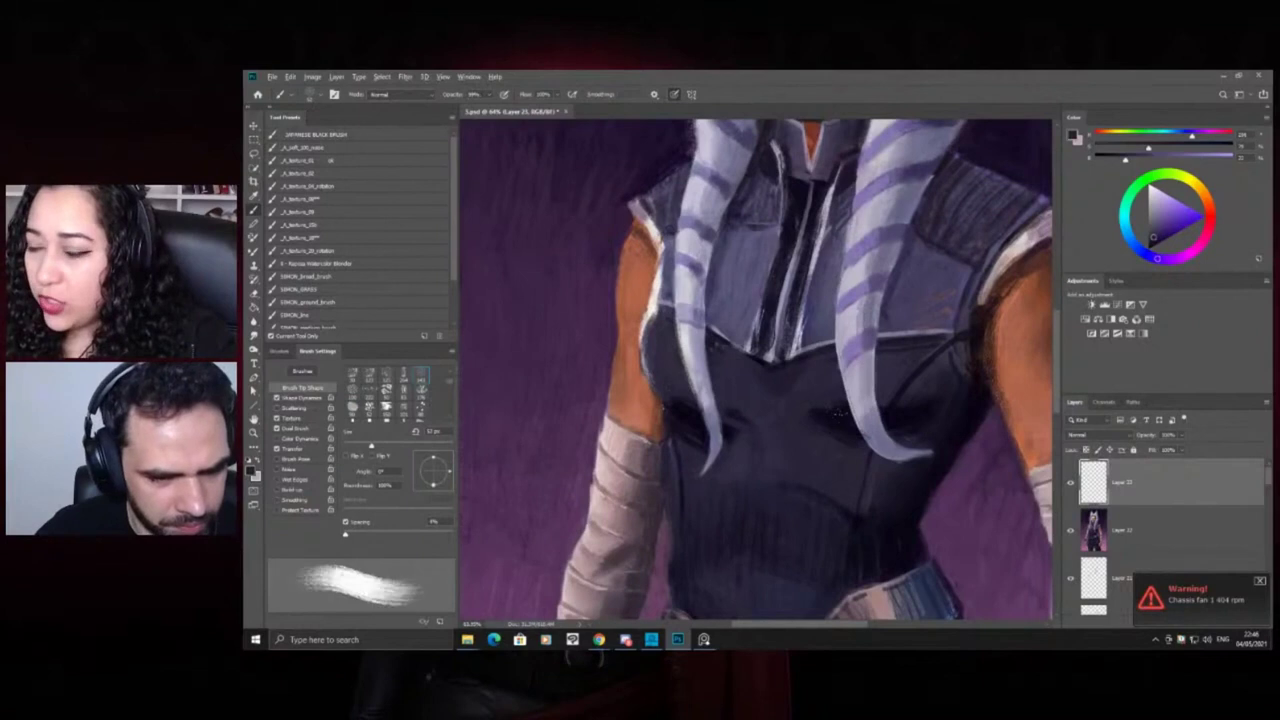
{"action": "left_click_drag", "start_coordinate": [812, 410], "coordinate": [842, 407]}
{"action": "left_click", "coordinate": [668, 414], "text": "alt"}
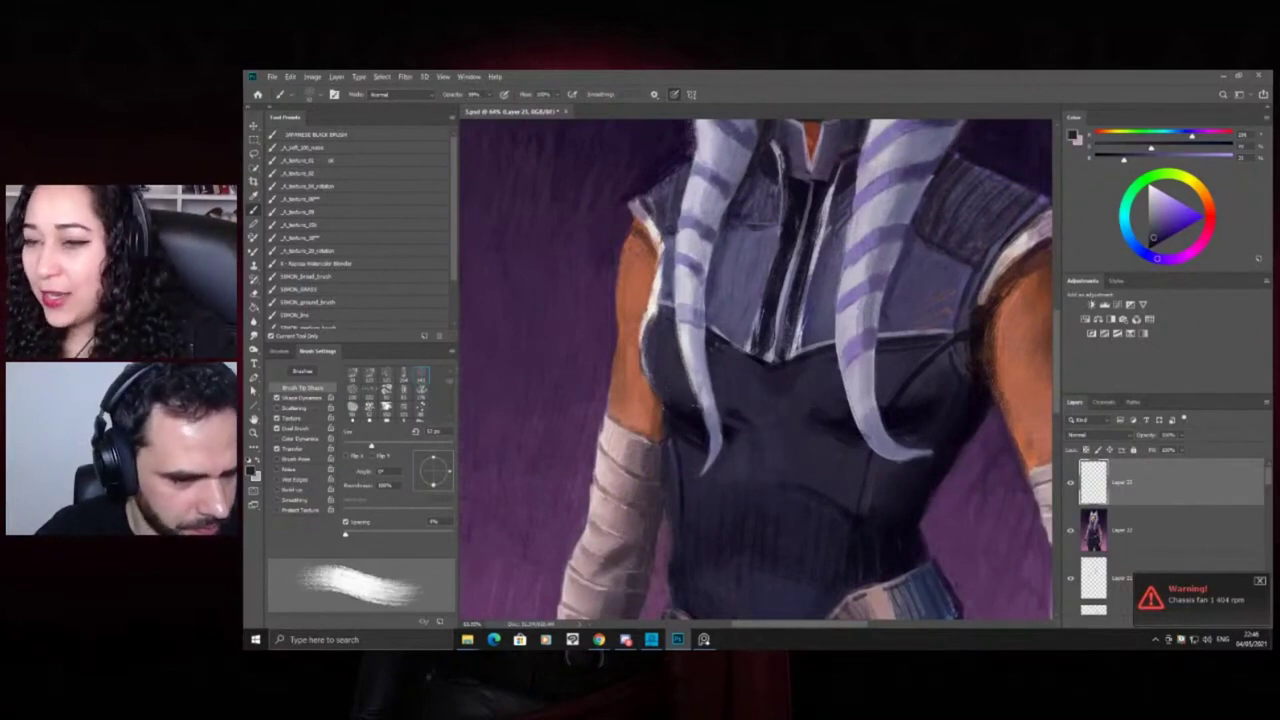
{"action": "left_click", "coordinate": [688, 416], "text": "alt"}
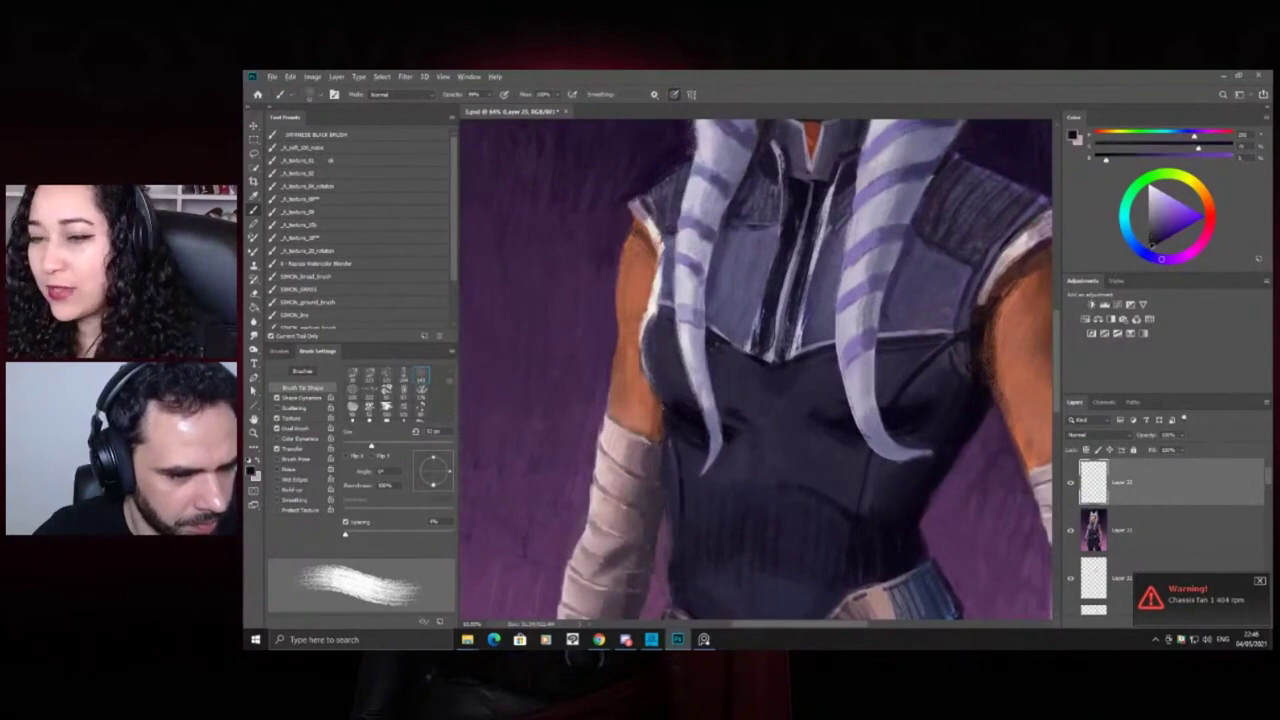
{"action": "left_click", "coordinate": [904, 415], "text": "alt"}
{"action": "left_click", "coordinate": [841, 423], "text": "alt"}
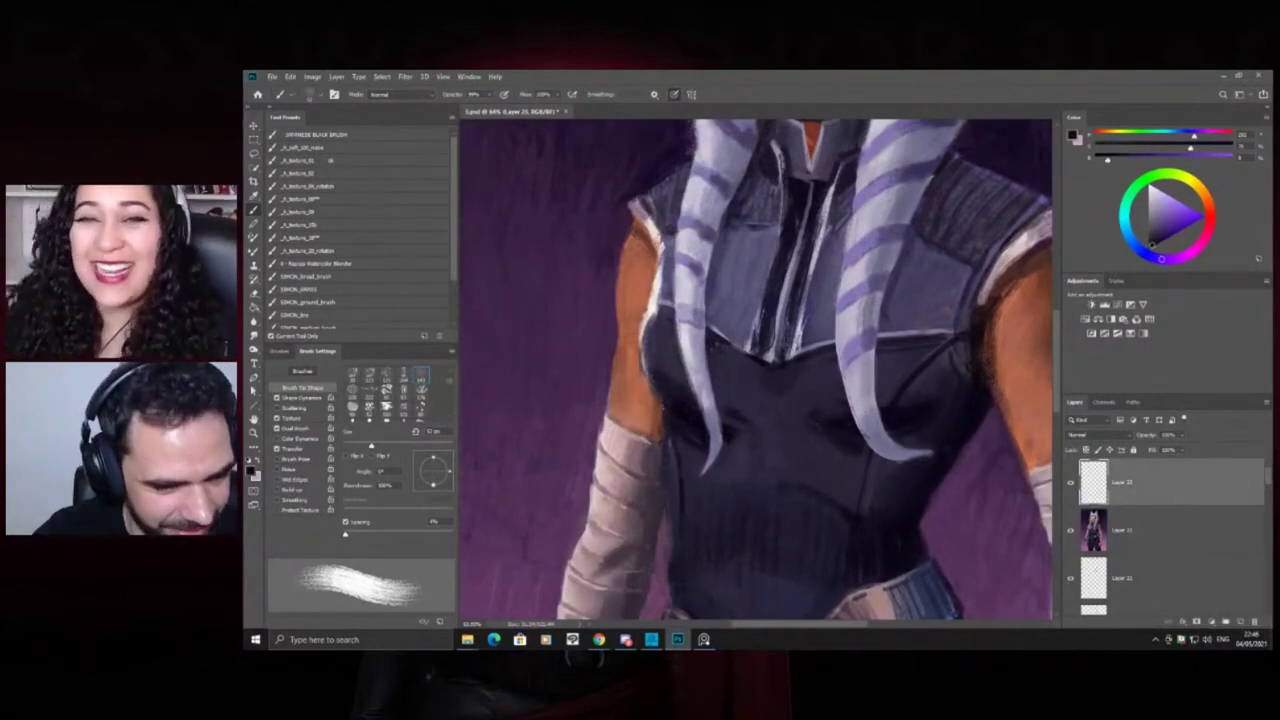
{"action": "left_click", "coordinate": [821, 427], "text": "alt"}
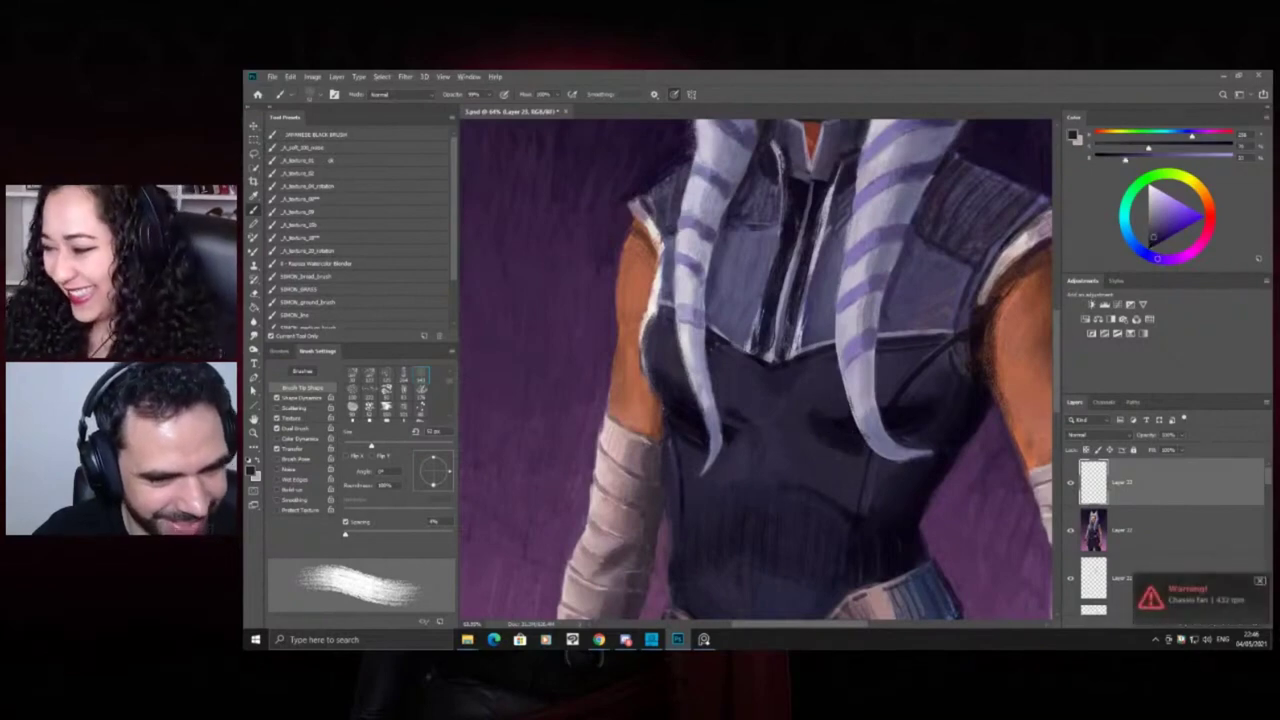
Refine the dark bodice shading below the chest and beside the right head-tail with further sampled tones
{"action": "key", "text": "z"}
{"action": "mouse_move", "coordinate": [775, 424]}
{"action": "left_mouse_down"}
{"action": "mouse_move", "coordinate": [792, 448]}
{"action": "mouse_move", "coordinate": [738, 444]}
{"action": "left_mouse_up"}
{"action": "left_click_drag", "start_coordinate": [850, 440], "coordinate": [885, 438]}
{"action": "key", "text": "b"}
{"action": "left_click", "coordinate": [840, 433], "text": "alt"}
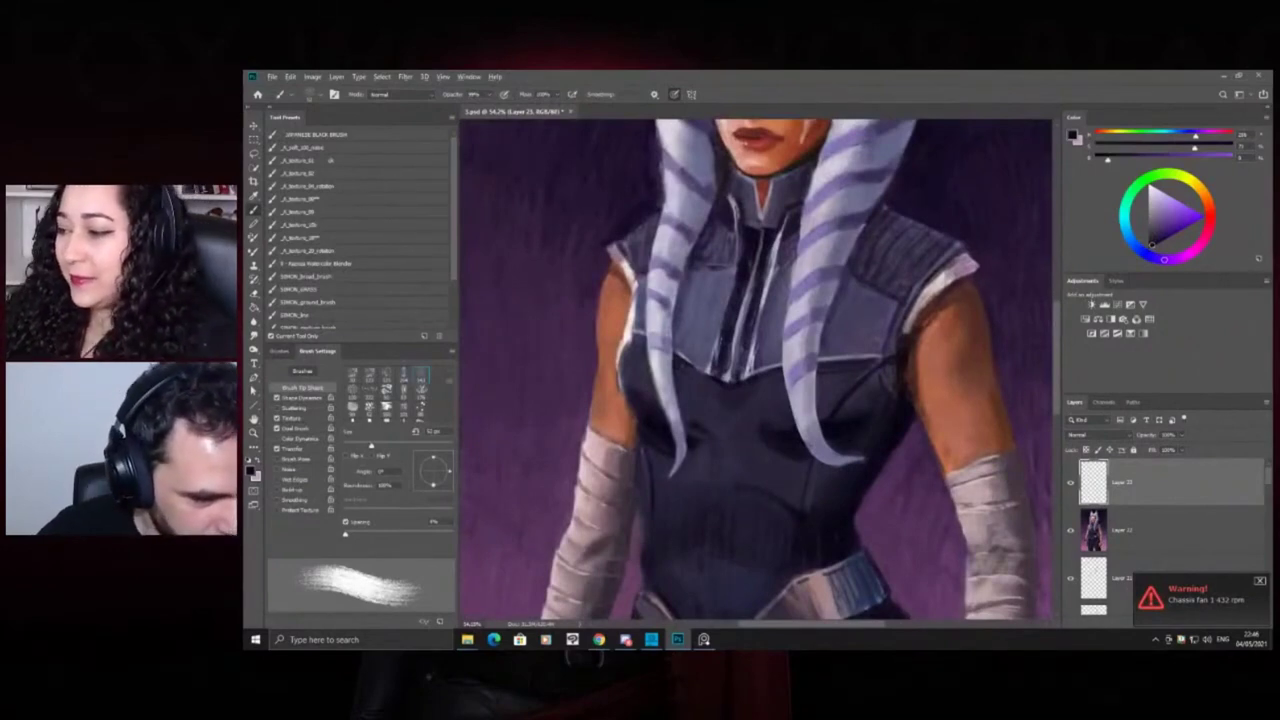
{"action": "key", "text": "z"}
{"action": "mouse_move", "coordinate": [724, 412]}
{"action": "left_mouse_down"}
{"action": "mouse_move", "coordinate": [674, 412]}
{"action": "mouse_move", "coordinate": [742, 412]}
{"action": "left_mouse_up"}
{"action": "key", "text": "b"}
{"action": "left_click", "coordinate": [684, 449], "text": "alt"}
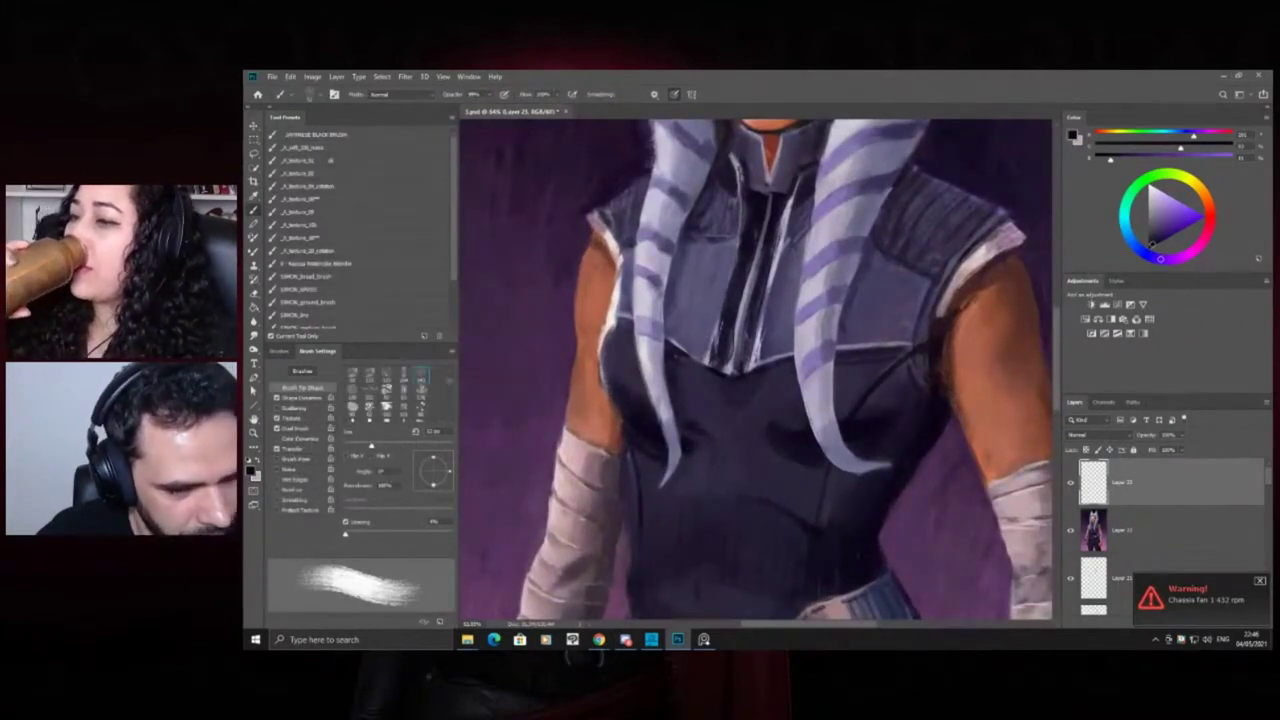
{"action": "mouse_move", "coordinate": [845, 366]}
{"action": "left_mouse_down"}
{"action": "mouse_move", "coordinate": [838, 398]}
{"action": "mouse_move", "coordinate": [840, 382]}
{"action": "left_mouse_up"}
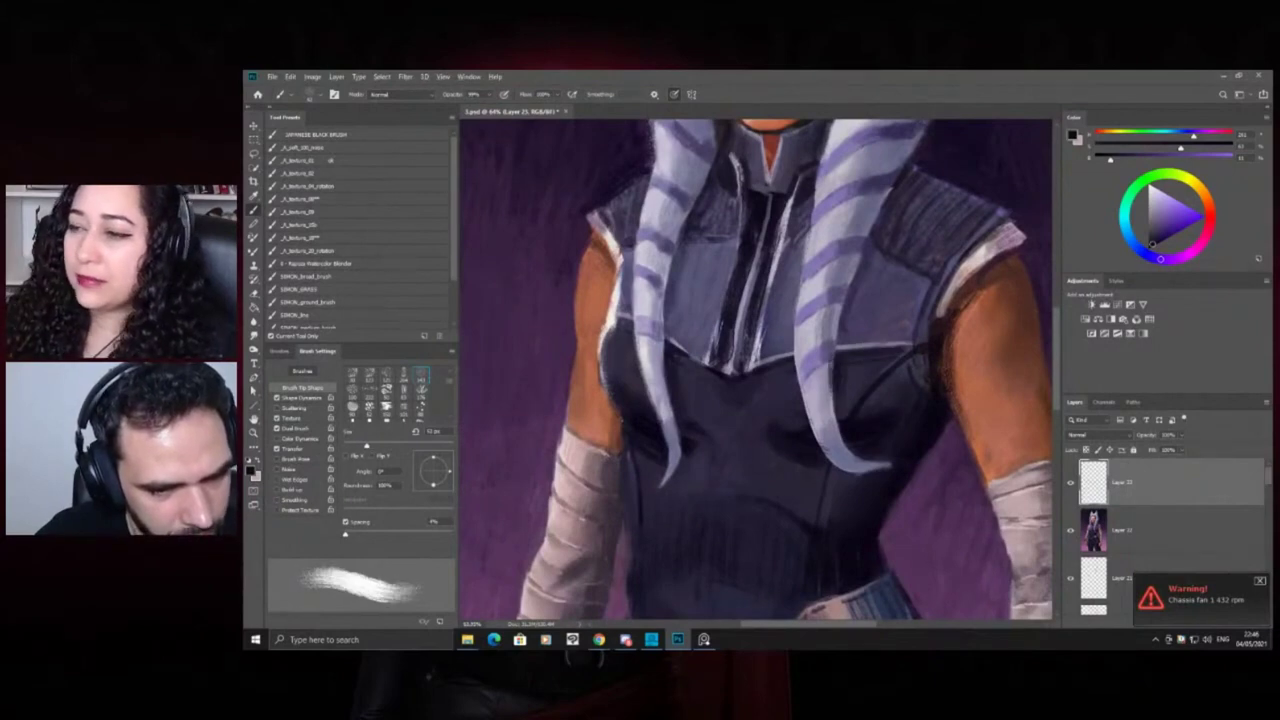
Examine the bodice shading and left shoulder up close and against the full figure
{"action": "key", "text": "z"}
{"action": "left_click_drag", "start_coordinate": [849, 361], "coordinate": [826, 379]}
{"action": "key", "text": "b"}
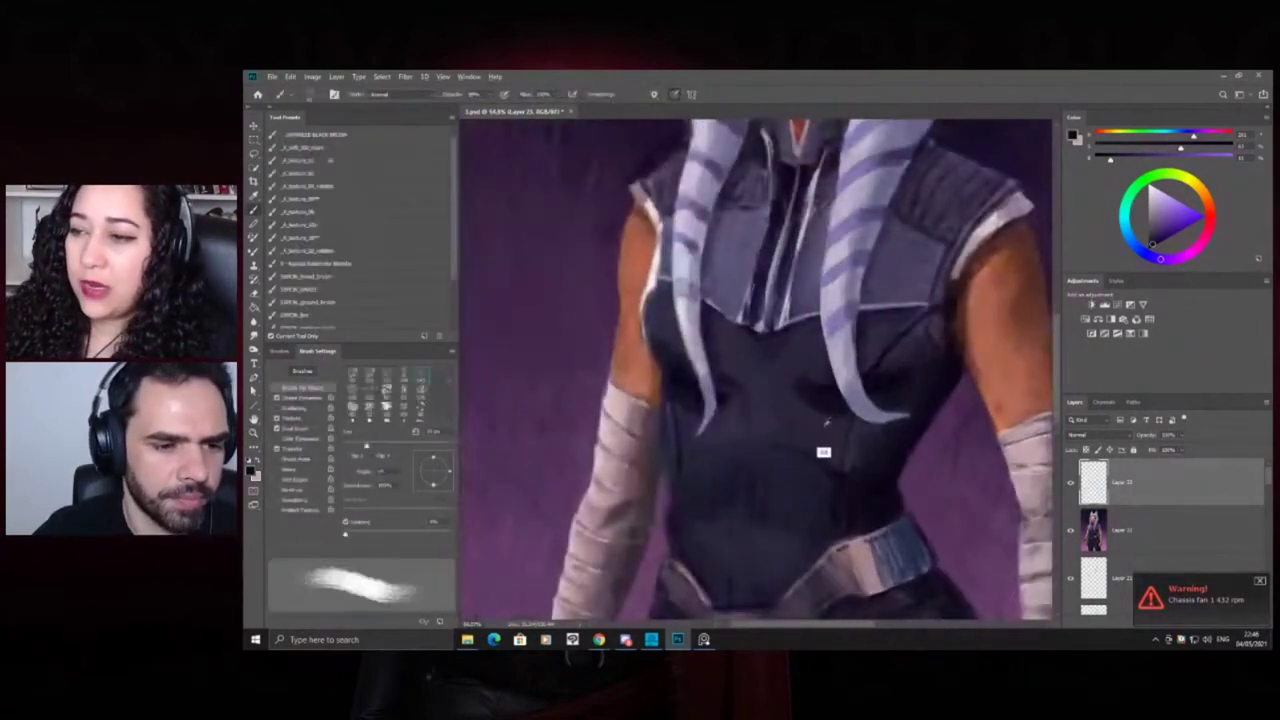
{"action": "key", "text": "z"}
{"action": "left_click_drag", "start_coordinate": [788, 378], "coordinate": [741, 379]}
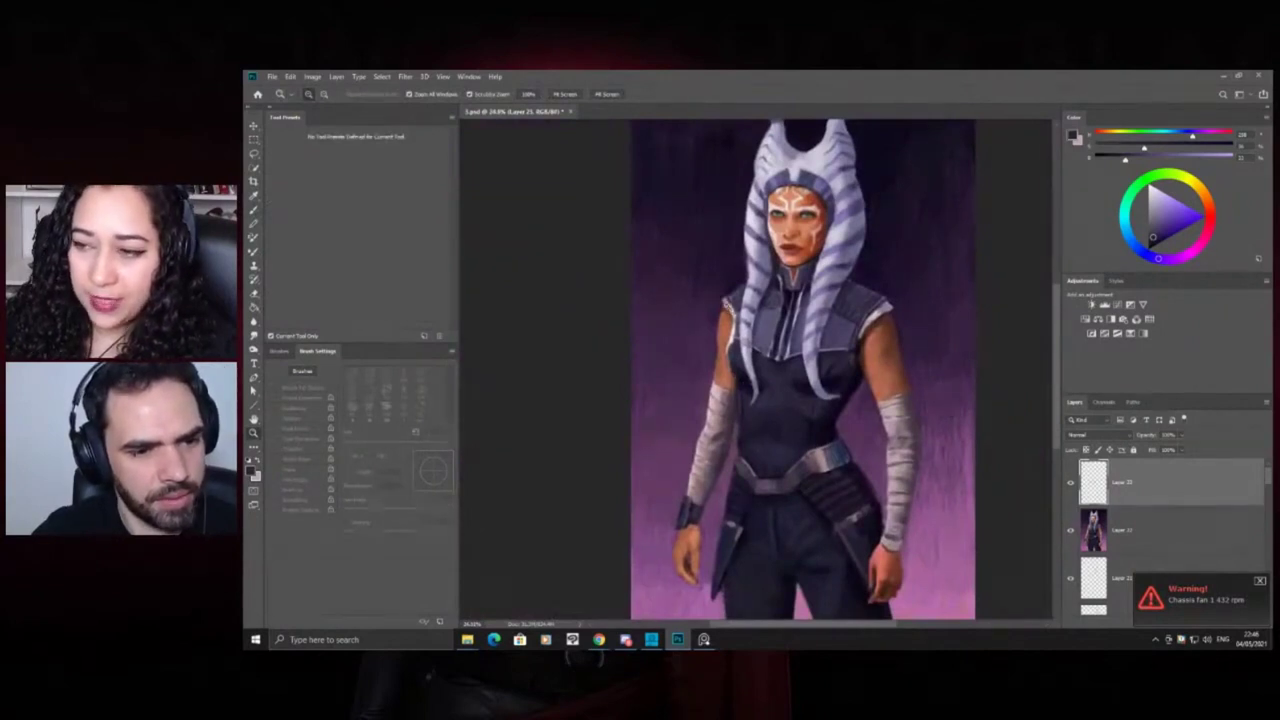
{"action": "mouse_move", "coordinate": [731, 349]}
{"action": "left_mouse_down"}
{"action": "mouse_move", "coordinate": [780, 340]}
{"action": "mouse_move", "coordinate": [722, 361]}
{"action": "left_mouse_up"}
{"action": "left_click_drag", "start_coordinate": [814, 392], "coordinate": [814, 392]}
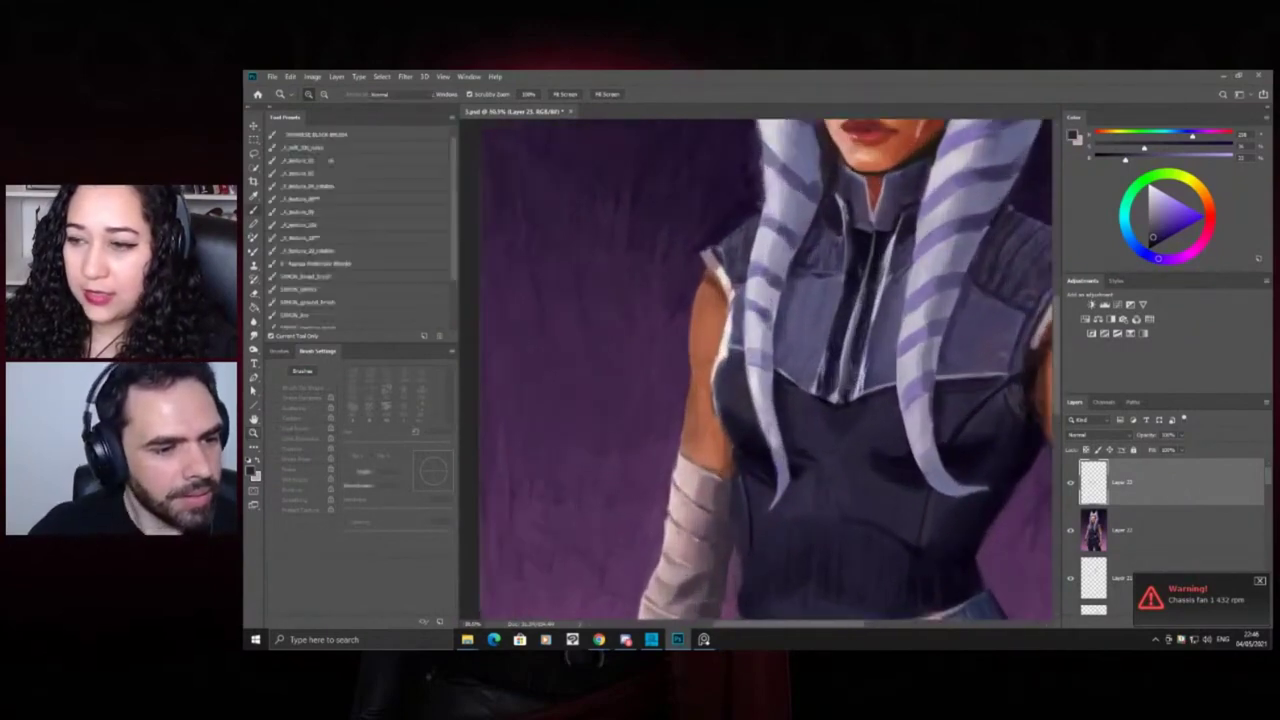
{"action": "key", "text": "b"}
{"action": "key", "text": "z"}
{"action": "mouse_move", "coordinate": [722, 305]}
{"action": "left_mouse_down"}
{"action": "mouse_move", "coordinate": [649, 298]}
{"action": "mouse_move", "coordinate": [736, 333]}
{"action": "left_mouse_up"}
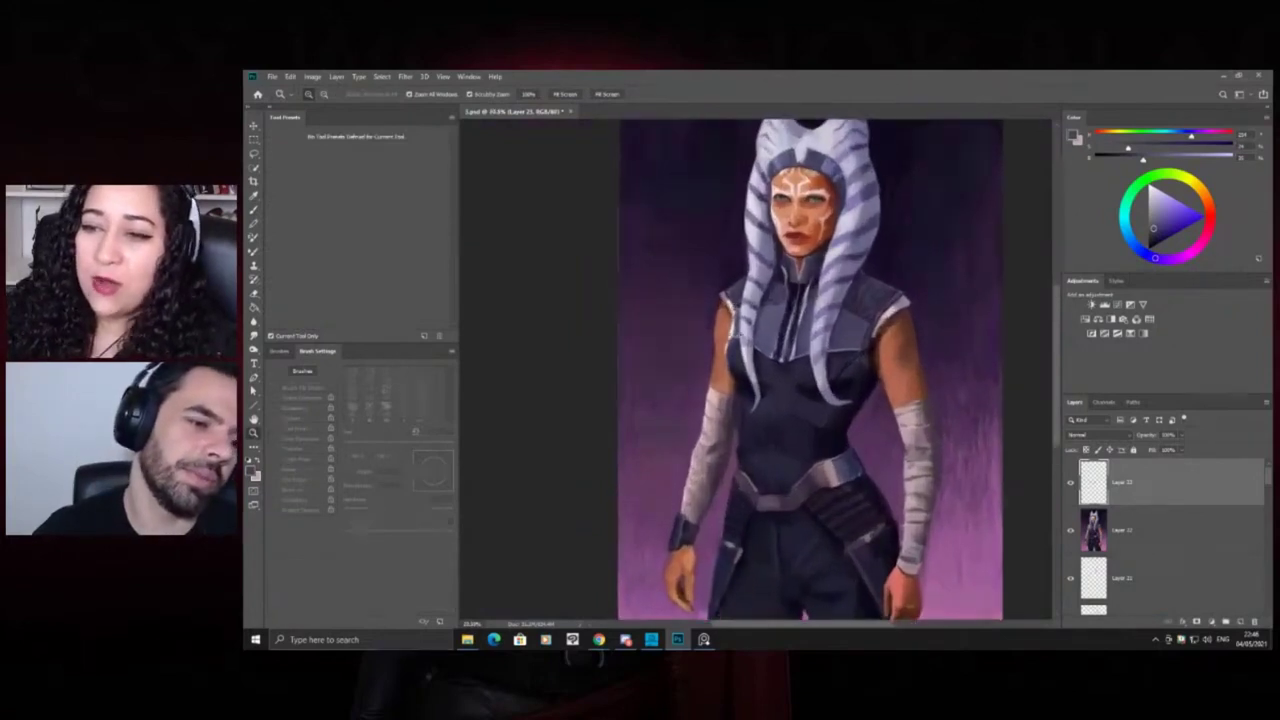
{"action": "left_click", "coordinate": [722, 312]}
{"action": "left_click", "coordinate": [719, 325]}
{"action": "left_click", "coordinate": [741, 336]}
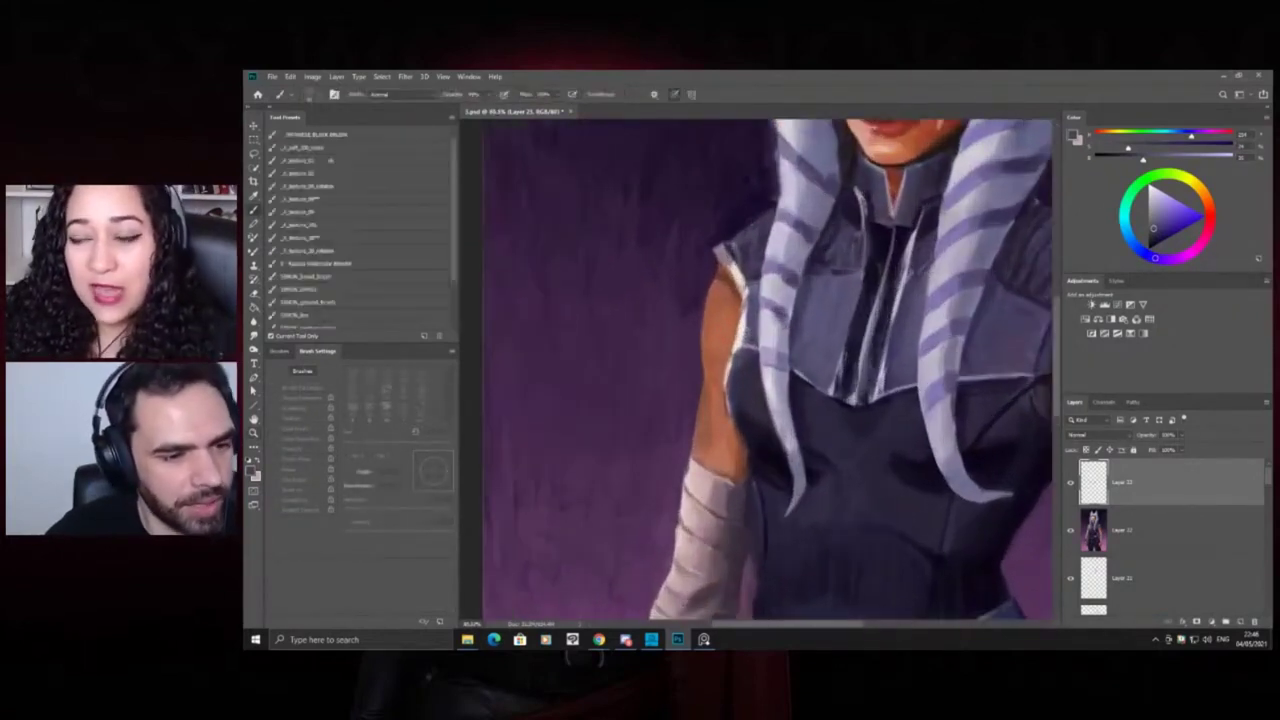
Touch up the left upper arm with a sampled orange skin tone and check it against the whole figure
{"action": "key", "text": "b"}
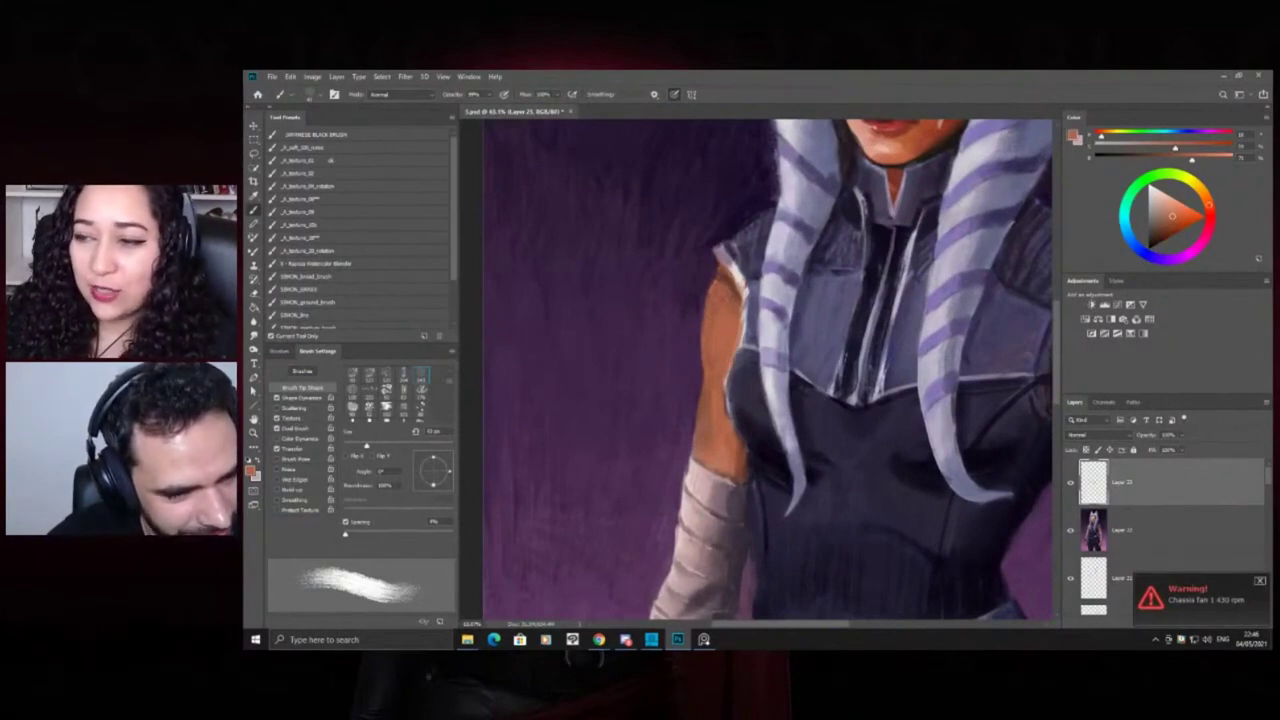
{"action": "key", "text": "z"}
{"action": "key", "text": "ctrl+0"}
{"action": "left_click", "coordinate": [638, 318], "text": "alt"}
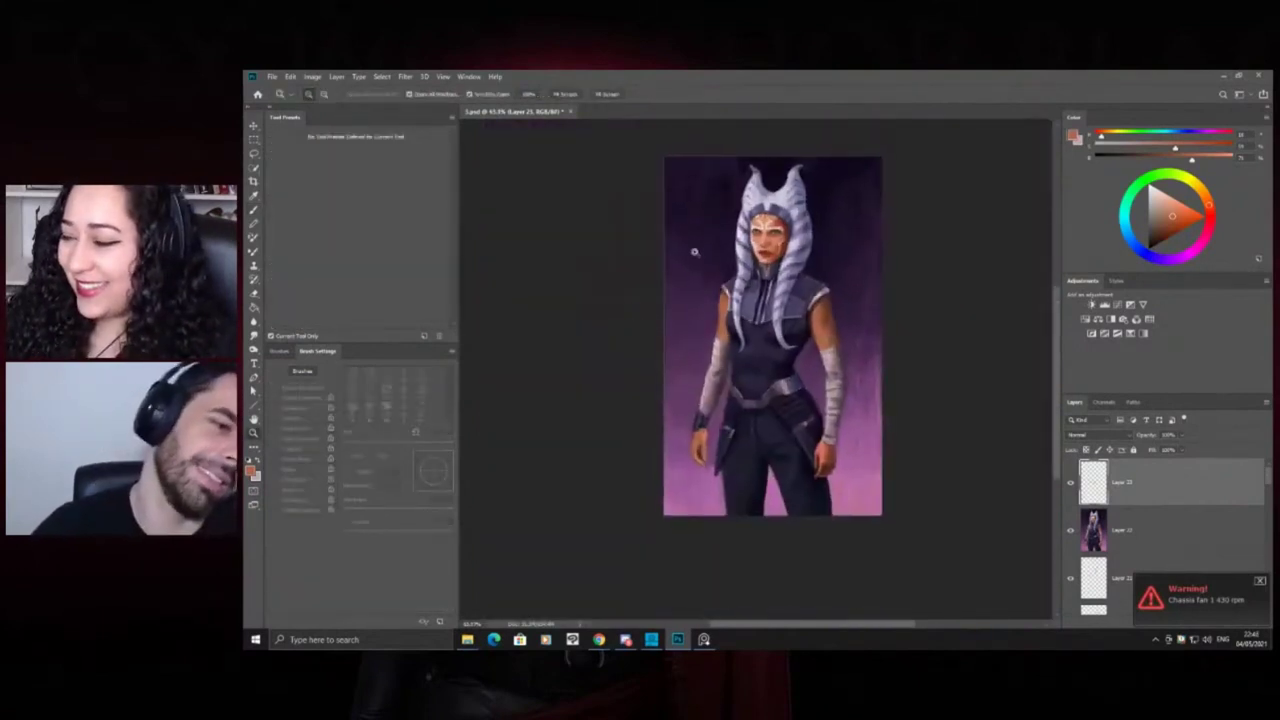
{"action": "left_click", "coordinate": [803, 304]}
{"action": "left_click", "coordinate": [806, 282]}
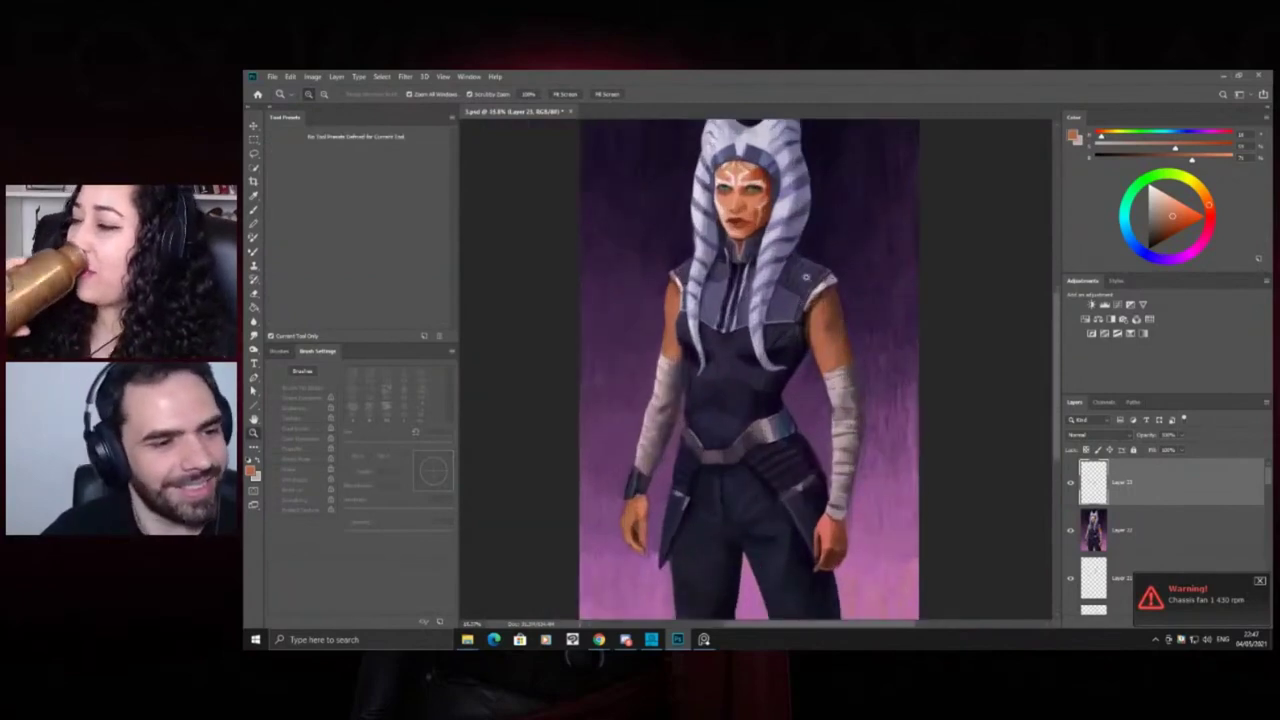
{"action": "left_click_drag", "start_coordinate": [693, 294], "coordinate": [628, 272]}
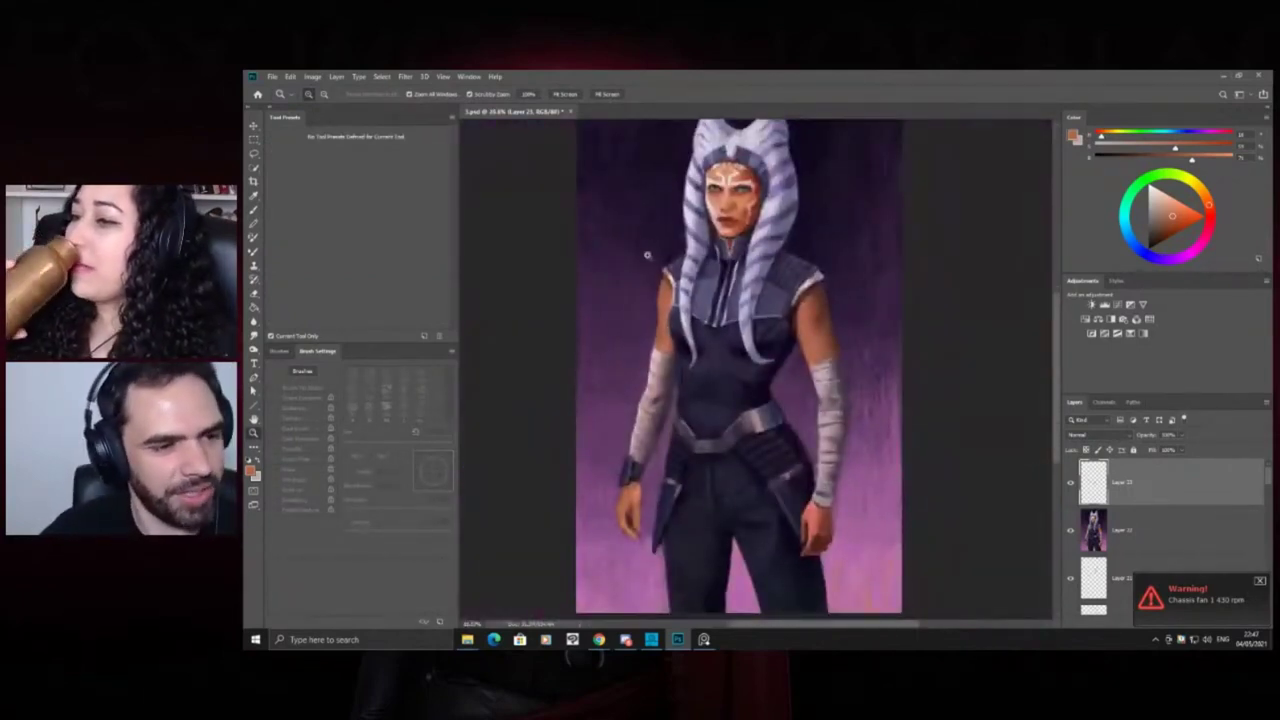
{"action": "left_click_drag", "start_coordinate": [655, 335], "coordinate": [684, 339]}
Tone down the white armhole trim beside the left head-tail with sampled grey-blue from the vest
{"action": "key", "text": "b"}
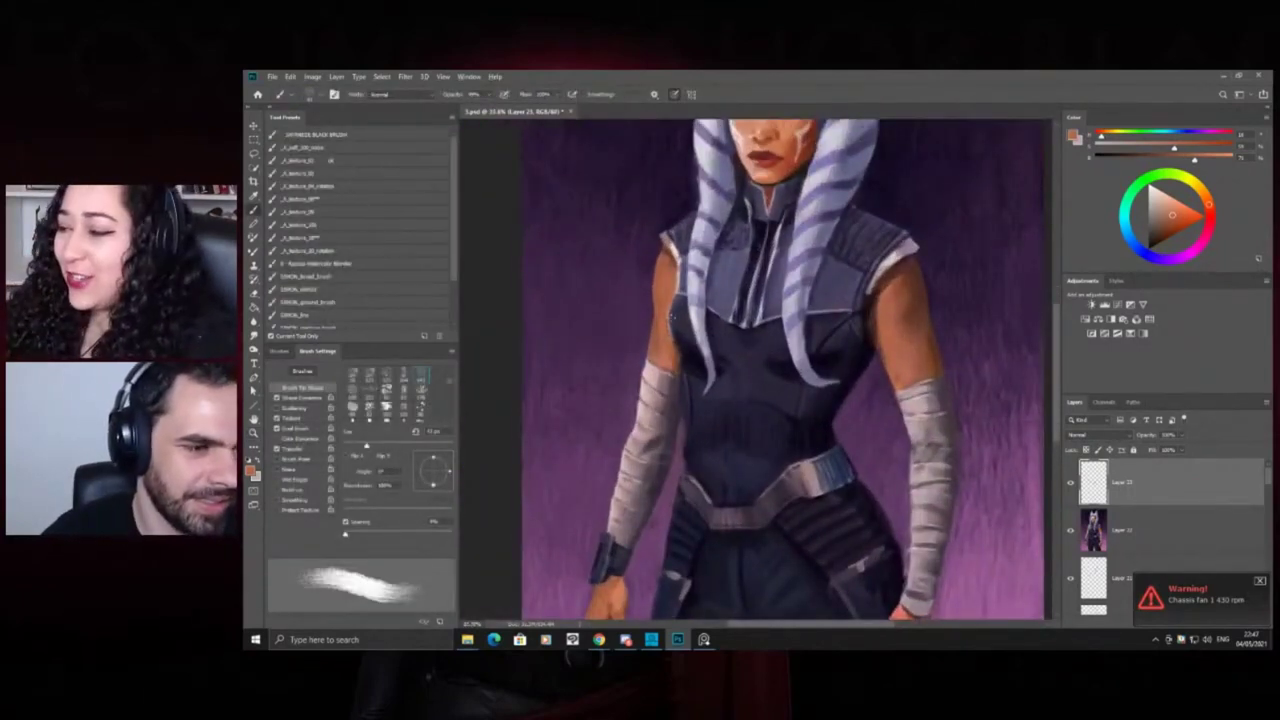
{"action": "left_click", "coordinate": [676, 320], "text": "alt"}
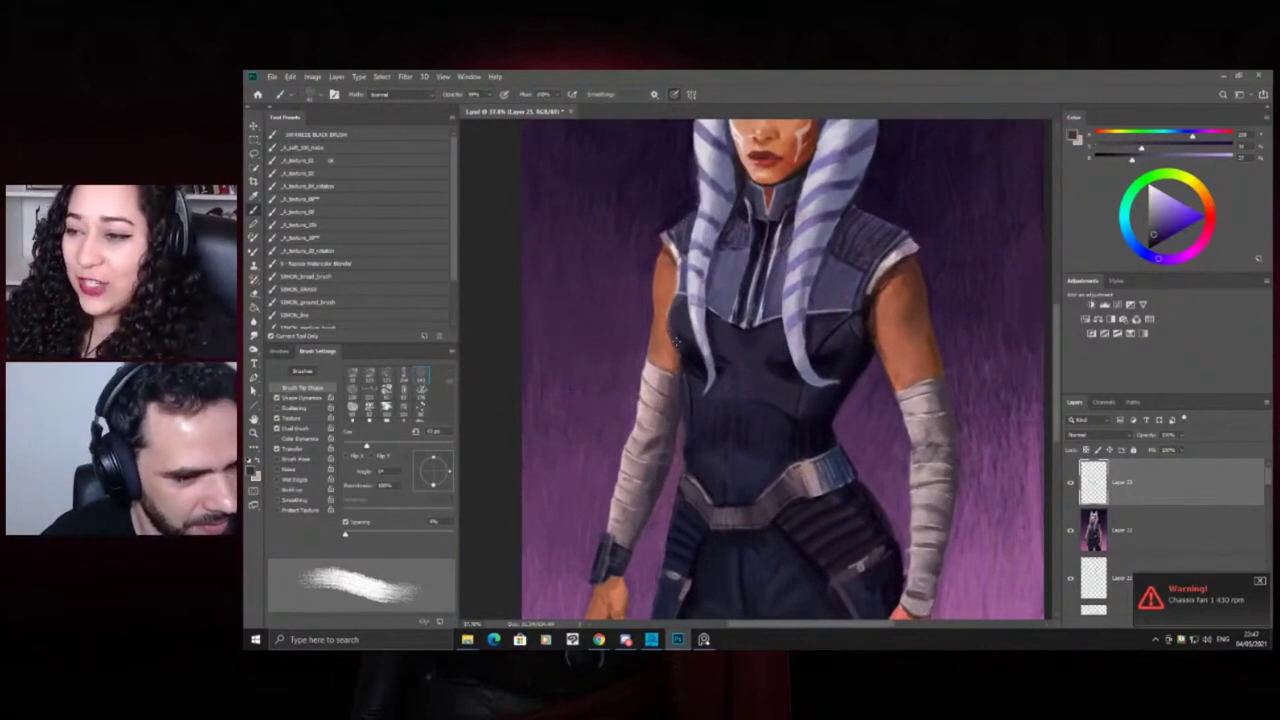
{"action": "key", "text": "z"}
{"action": "key", "text": "ctrl+0"}
{"action": "left_click_drag", "start_coordinate": [703, 283], "coordinate": [760, 294]}
{"action": "left_click_drag", "start_coordinate": [683, 242], "coordinate": [697, 288]}
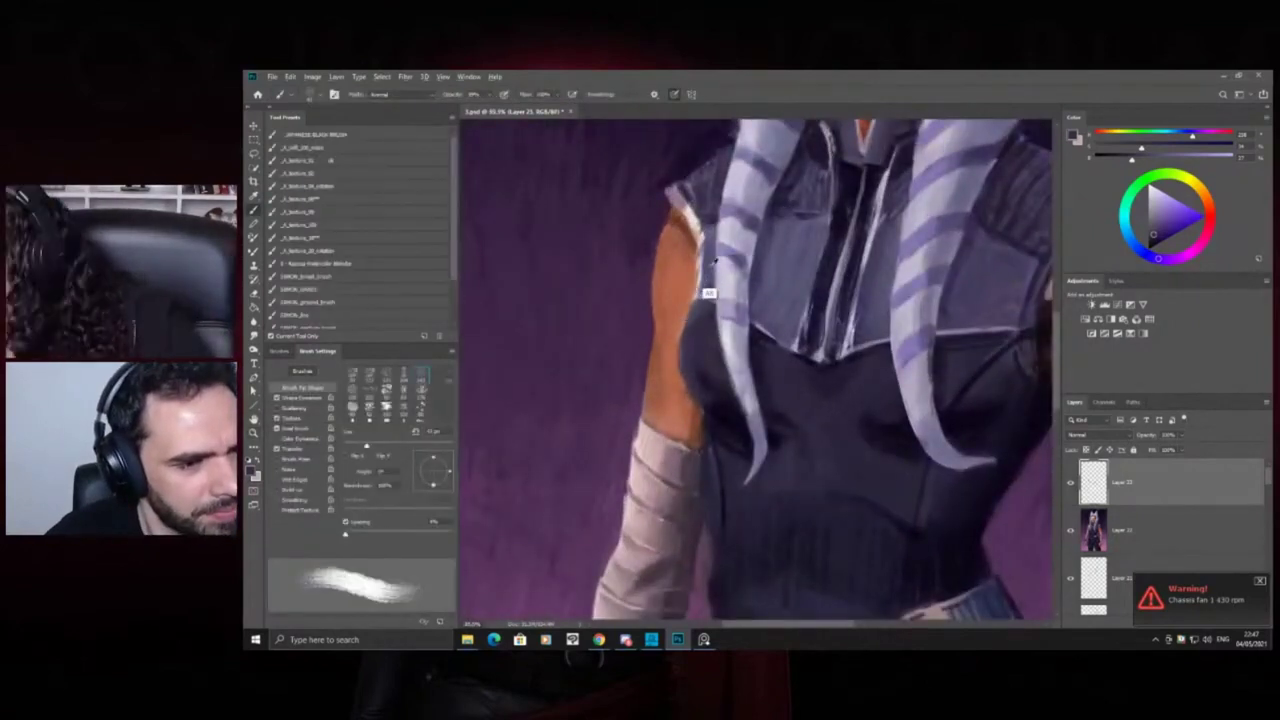
{"action": "left_click", "coordinate": [706, 268], "text": "alt"}
{"action": "left_click_drag", "start_coordinate": [704, 274], "coordinate": [699, 277]}
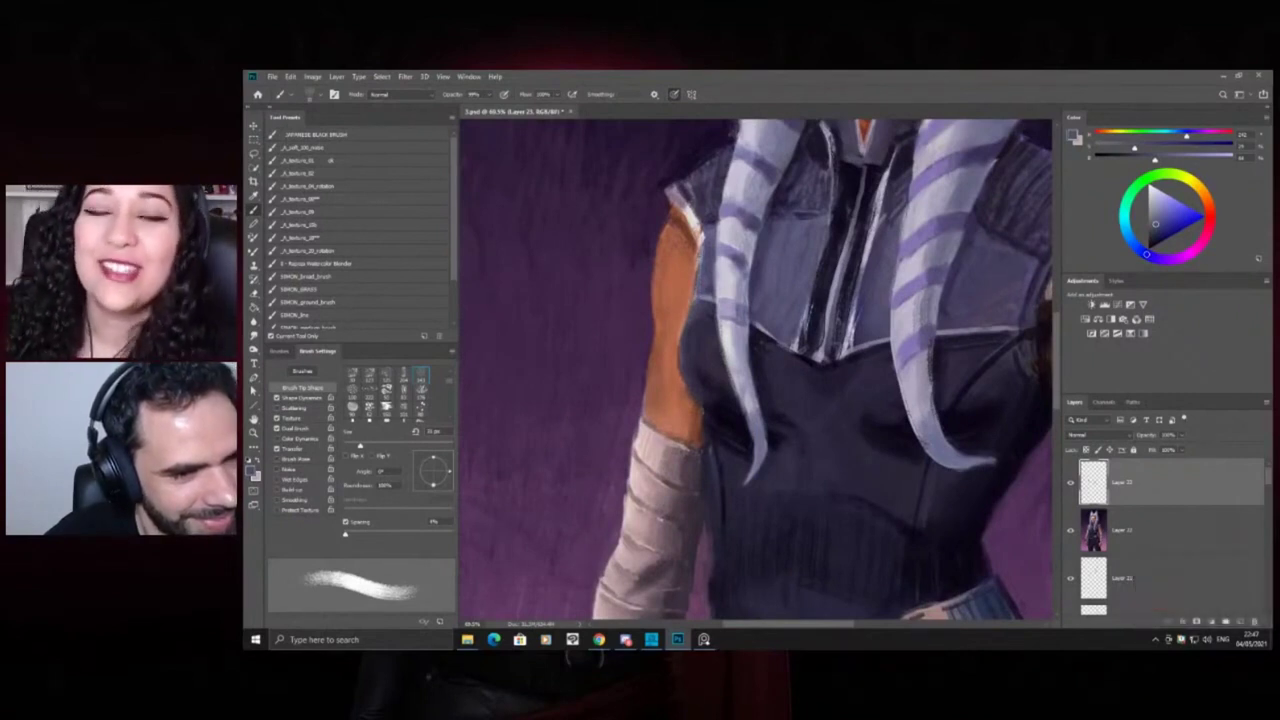
Blend the left upper arm's shading down to the wrapping with sampled skin tones and check the full figure
{"action": "left_click", "coordinate": [686, 300], "text": "alt"}
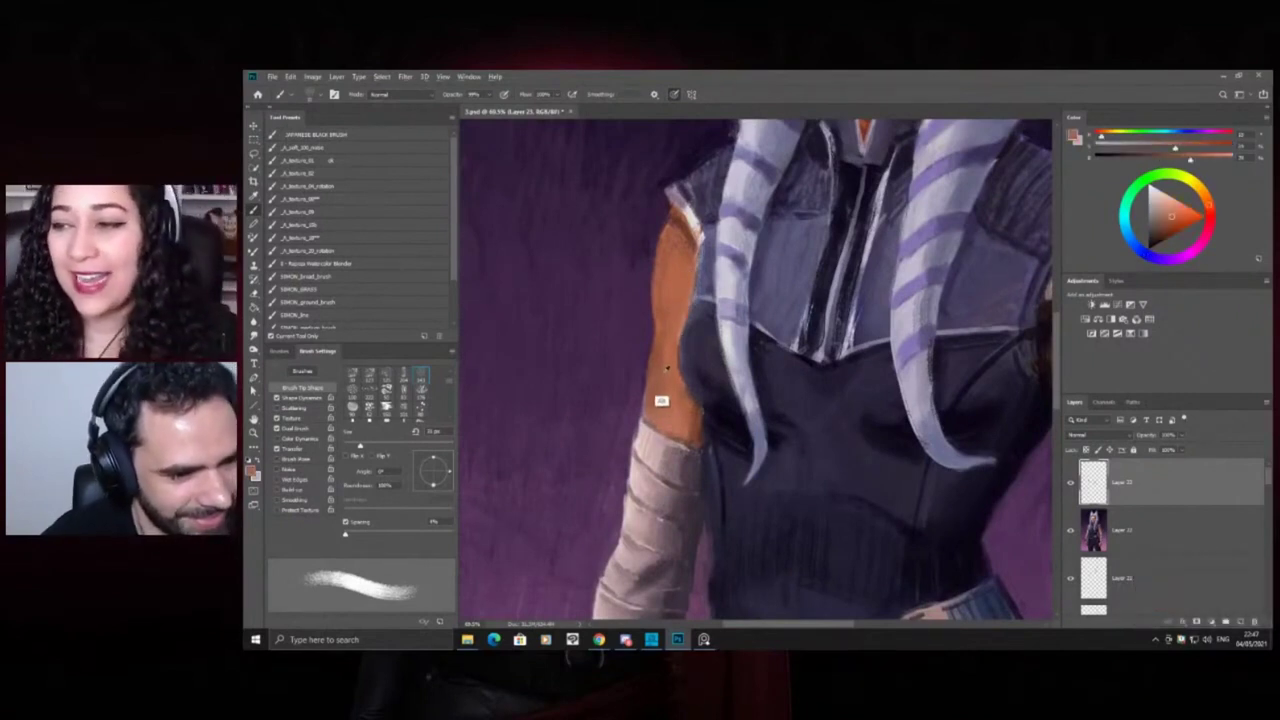
{"action": "left_click", "coordinate": [664, 392], "text": "alt"}
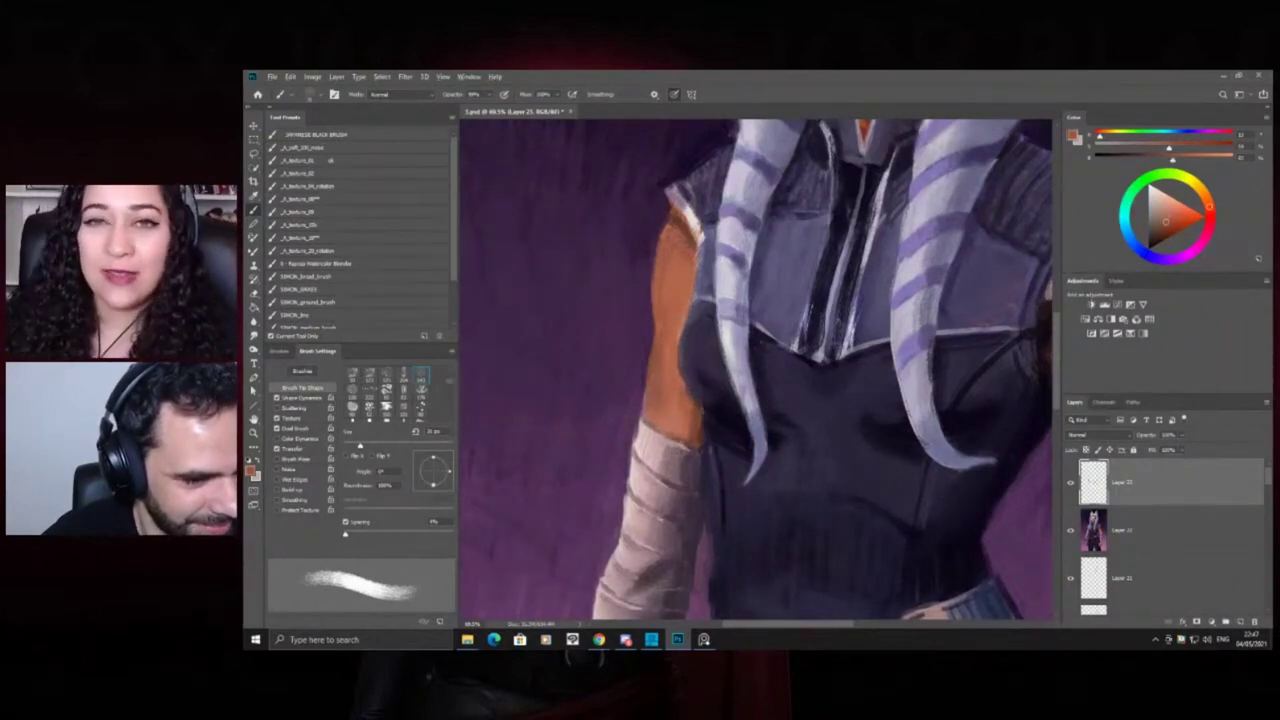
{"action": "left_click", "coordinate": [681, 431], "text": "alt"}
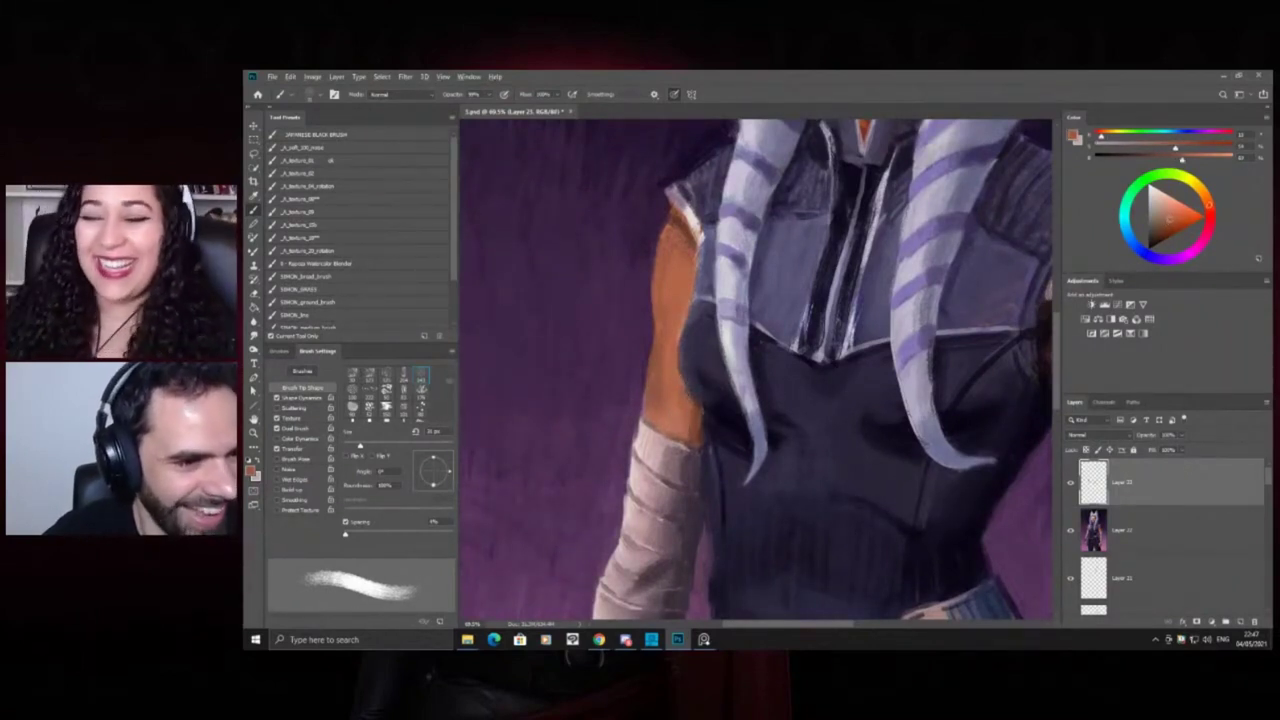
{"action": "left_click", "coordinate": [676, 378], "text": "alt"}
{"action": "key", "text": "z"}
{"action": "left_click_drag", "start_coordinate": [661, 227], "coordinate": [591, 240]}
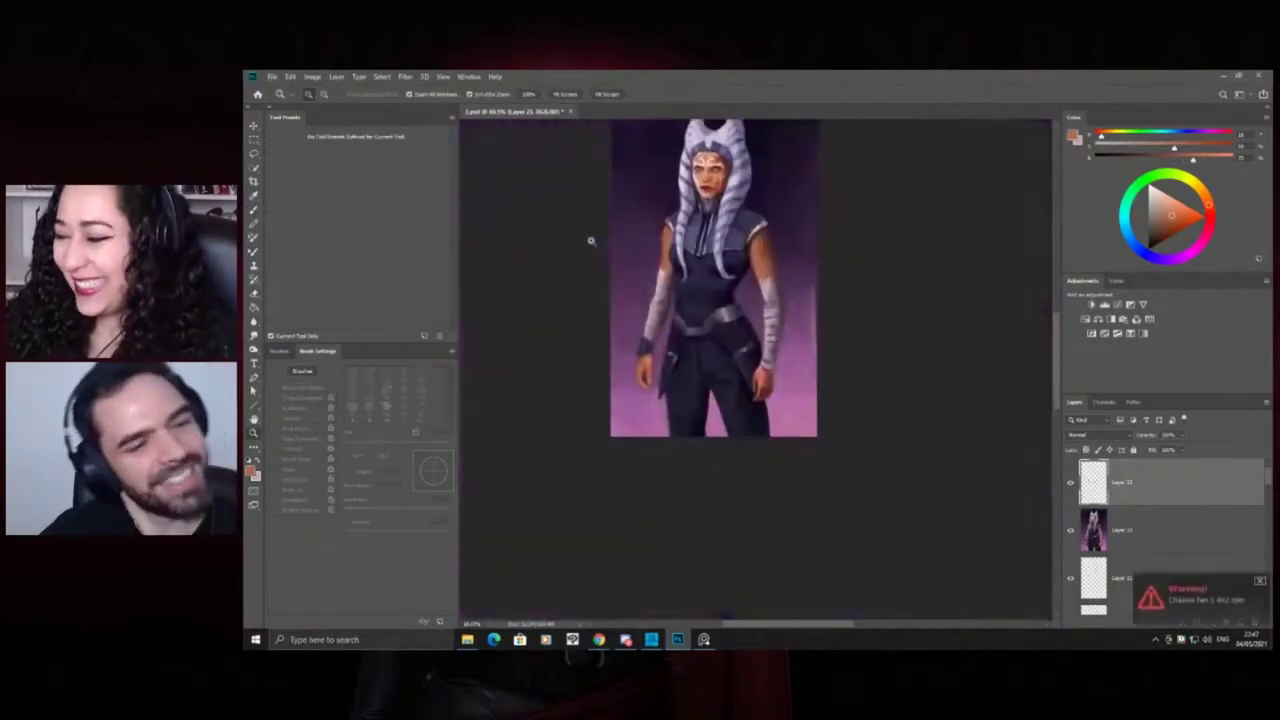
{"action": "mouse_move", "coordinate": [762, 199]}
{"action": "left_mouse_down"}
{"action": "mouse_move", "coordinate": [790, 222]}
{"action": "mouse_move", "coordinate": [708, 241]}
{"action": "mouse_move", "coordinate": [757, 256]}
{"action": "left_mouse_up"}
Paint the vest's right chest panel with a lighter, less saturated version of its sampled blue
{"action": "key", "text": "b"}
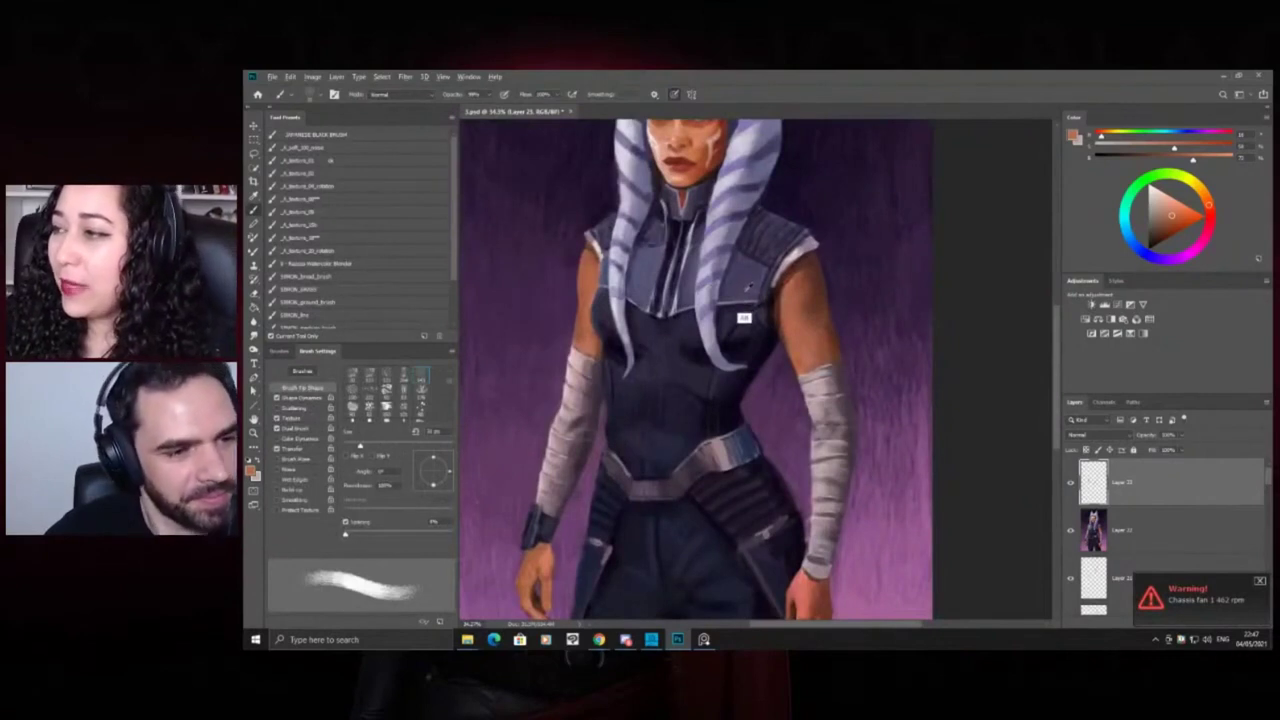
{"action": "left_click", "coordinate": [745, 280], "text": "alt"}
{"action": "left_click_drag", "start_coordinate": [1153, 163], "coordinate": [1165, 162]}
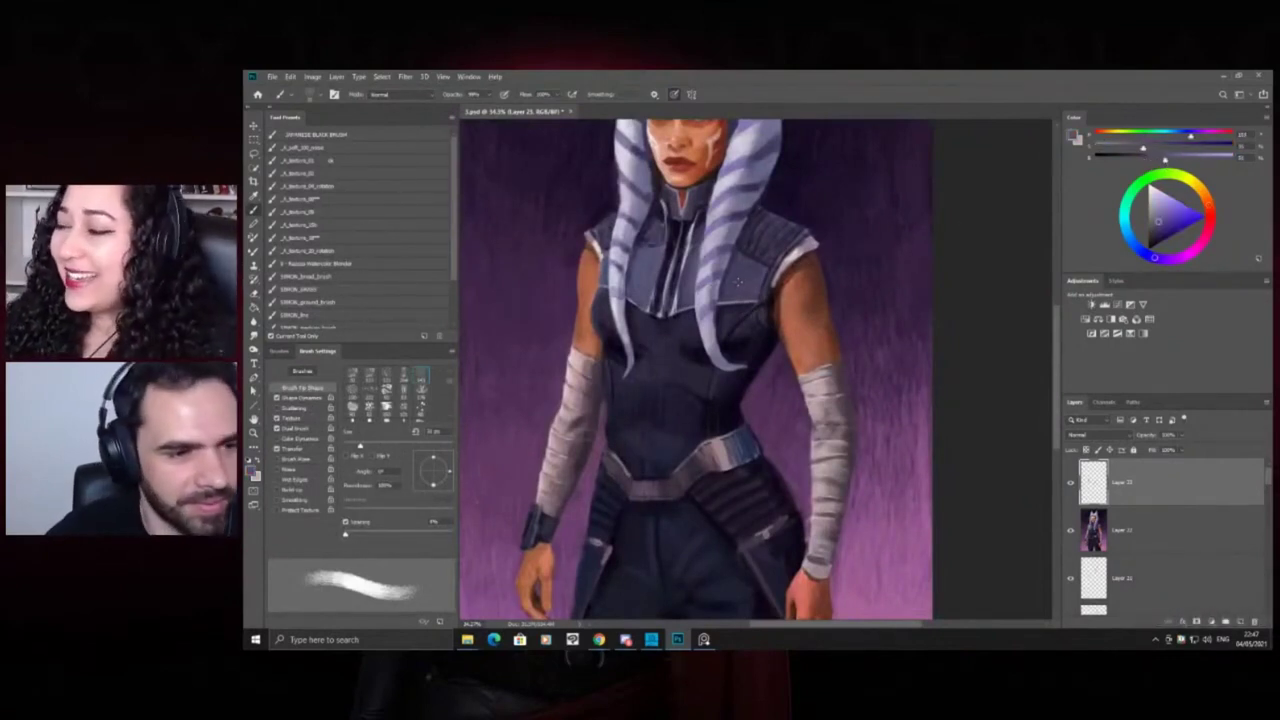
{"action": "left_click_drag", "start_coordinate": [1144, 149], "coordinate": [1119, 152]}
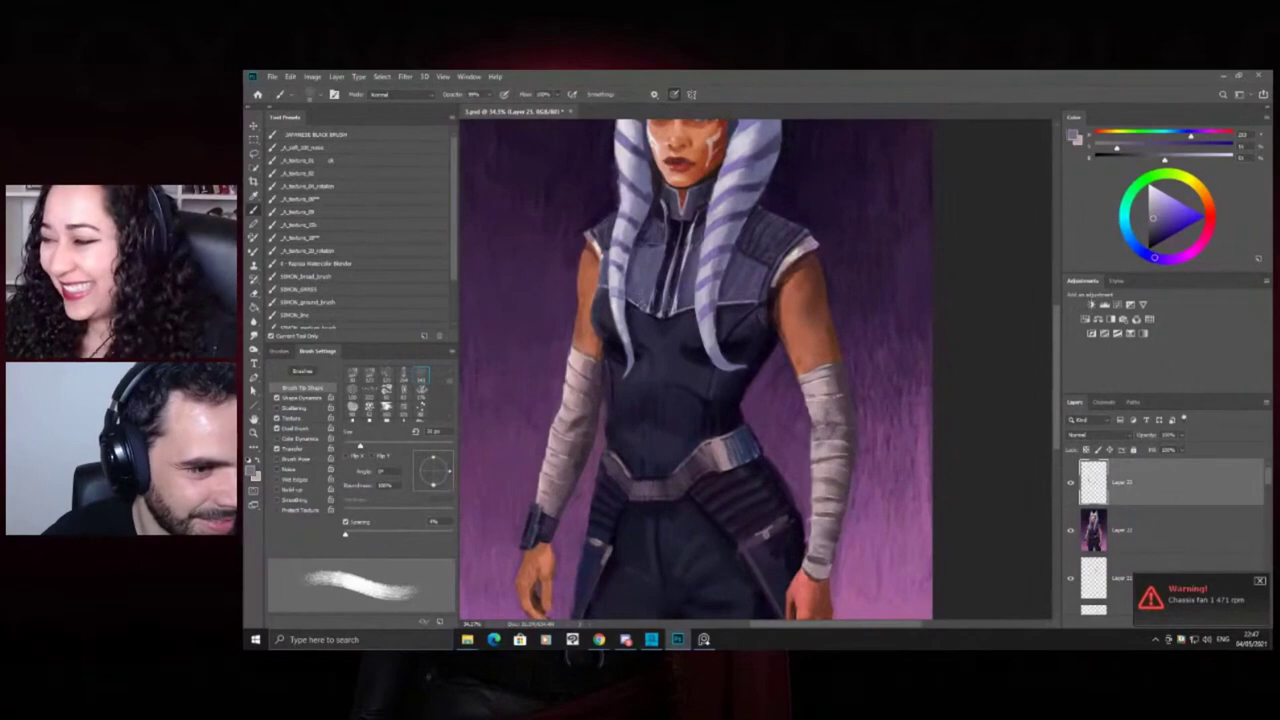
Deepen the dark areas at the vest's lower centre and beside the right head-tail tip with sampled blues
{"action": "left_click", "coordinate": [665, 296], "text": "alt"}
{"action": "key", "text": "z"}
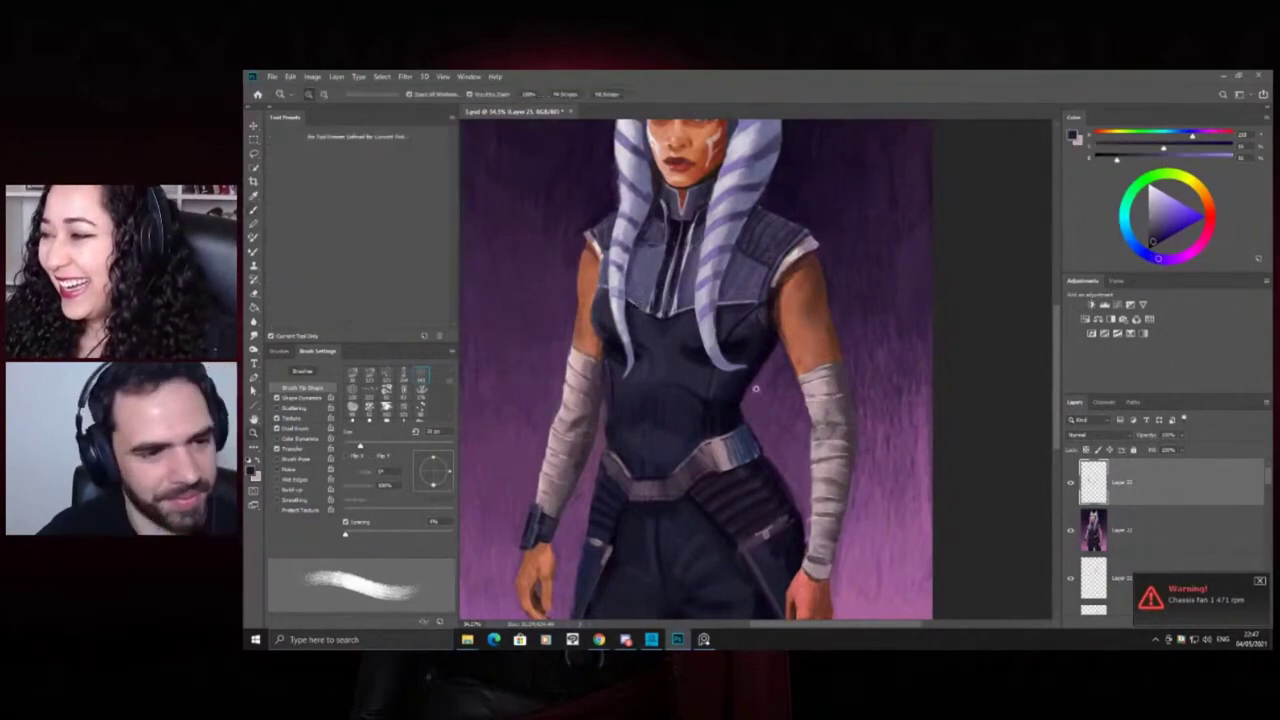
{"action": "mouse_move", "coordinate": [756, 389]}
{"action": "left_mouse_down"}
{"action": "mouse_move", "coordinate": [706, 380]}
{"action": "mouse_move", "coordinate": [735, 371]}
{"action": "left_mouse_up"}
{"action": "key", "text": "b"}
{"action": "left_click", "coordinate": [766, 371], "text": "alt"}
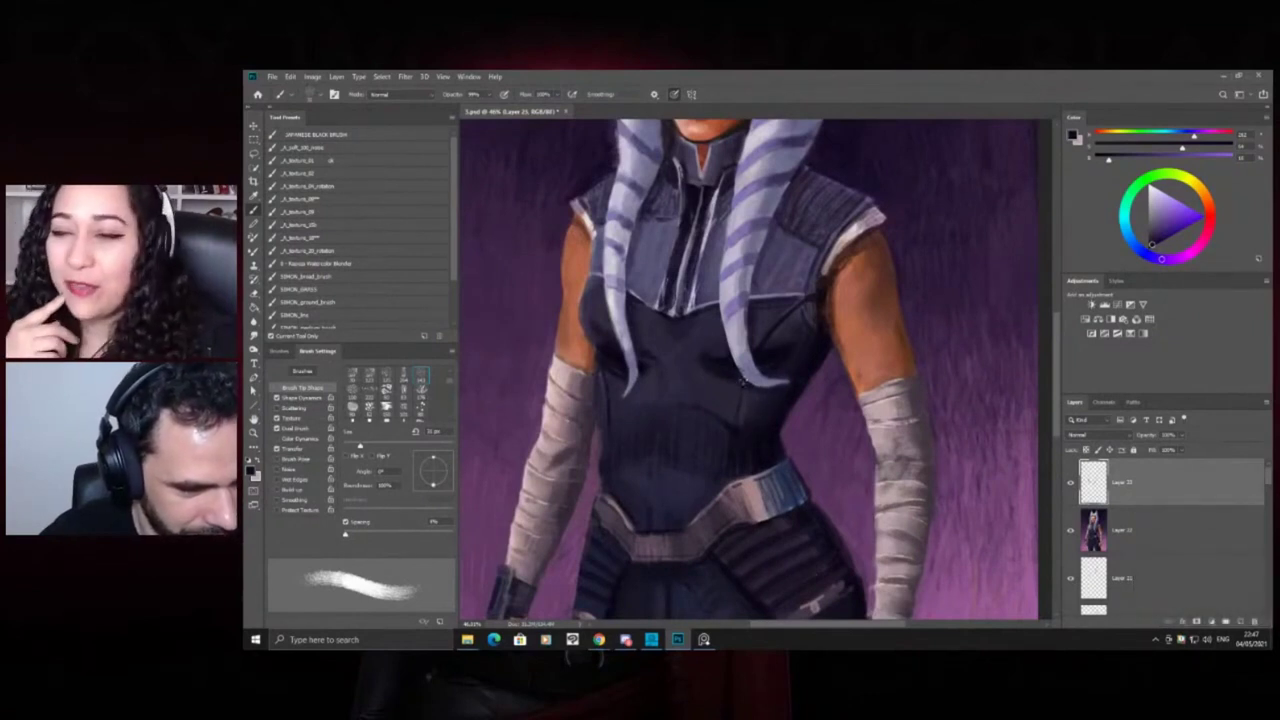
Blend the bodice shading around and below the left head-tail tip with sampled dark blues
{"action": "key", "text": "z"}
{"action": "left_click_drag", "start_coordinate": [683, 346], "coordinate": [553, 309]}
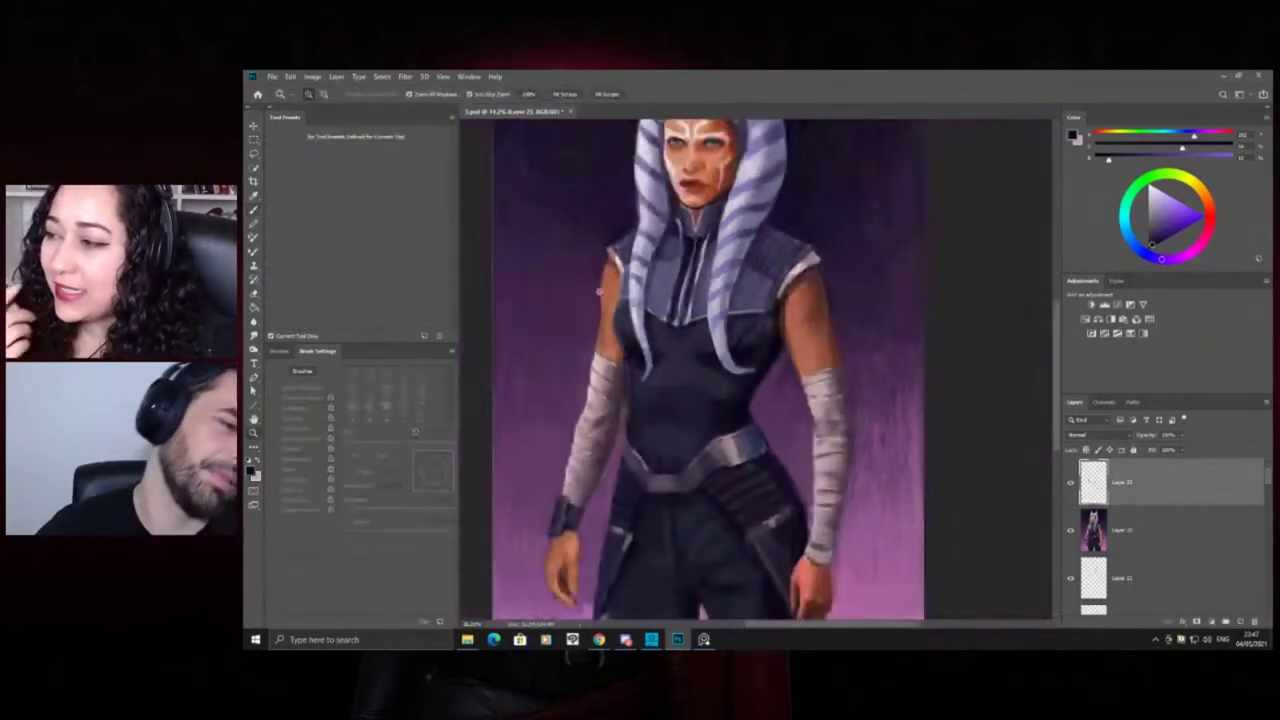
{"action": "left_click_drag", "start_coordinate": [655, 312], "coordinate": [545, 300]}
{"action": "mouse_move", "coordinate": [635, 316]}
{"action": "left_mouse_down"}
{"action": "mouse_move", "coordinate": [734, 371]}
{"action": "mouse_move", "coordinate": [763, 357]}
{"action": "left_mouse_up"}
{"action": "left_click", "coordinate": [738, 354], "text": "alt"}
{"action": "left_click", "coordinate": [646, 386], "text": "alt"}
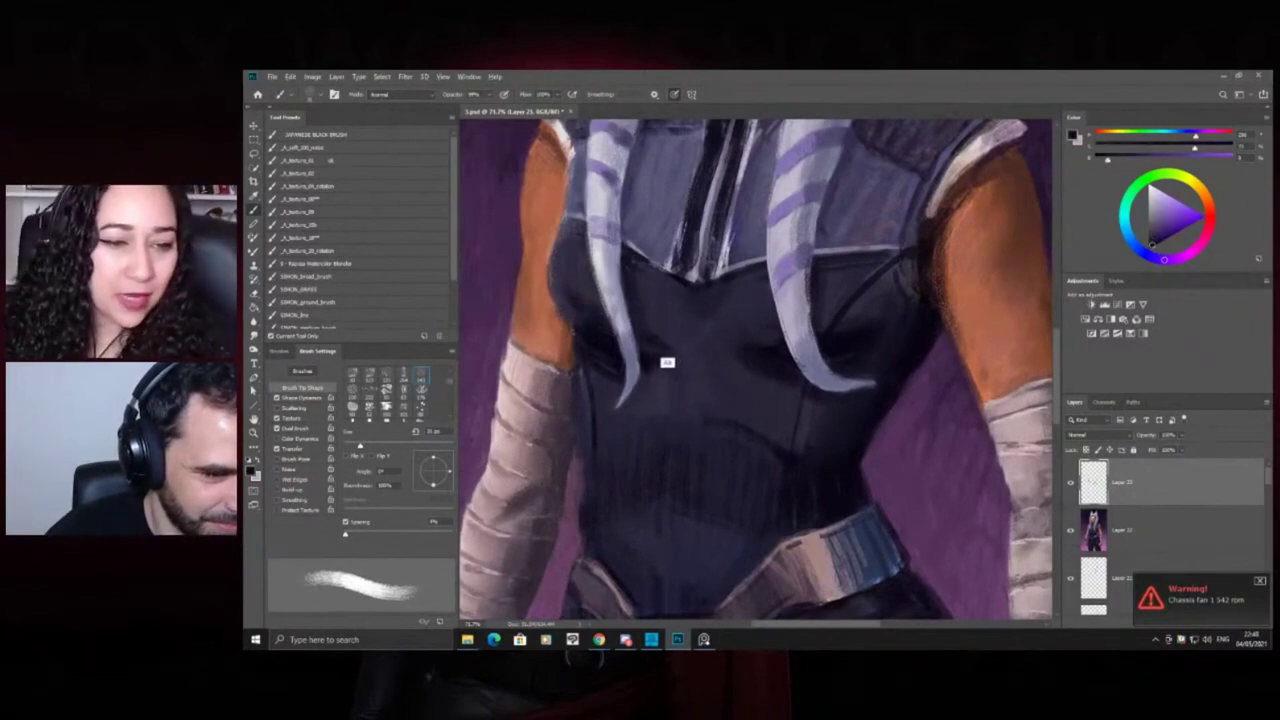
{"action": "left_click", "coordinate": [671, 328], "text": "alt"}
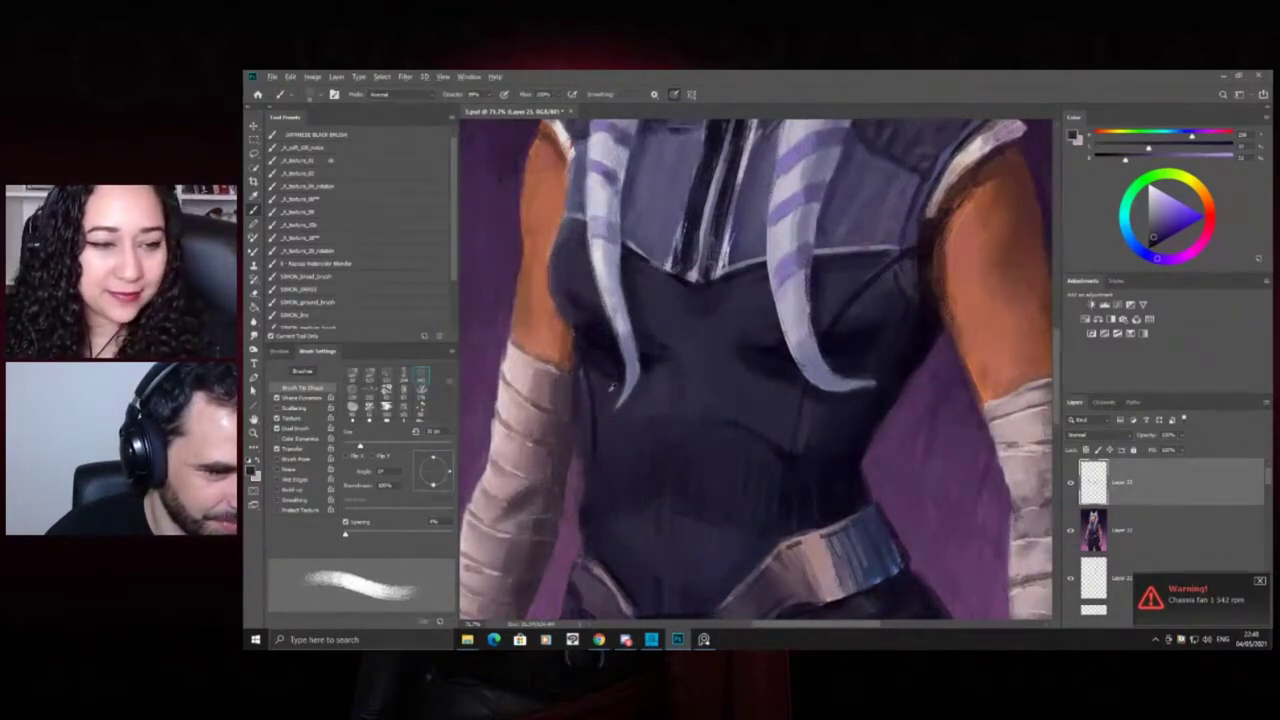
{"action": "left_click", "coordinate": [647, 392], "text": "alt"}
{"action": "left_click", "coordinate": [642, 438], "text": "alt"}
{"action": "left_click", "coordinate": [600, 416], "text": "alt"}
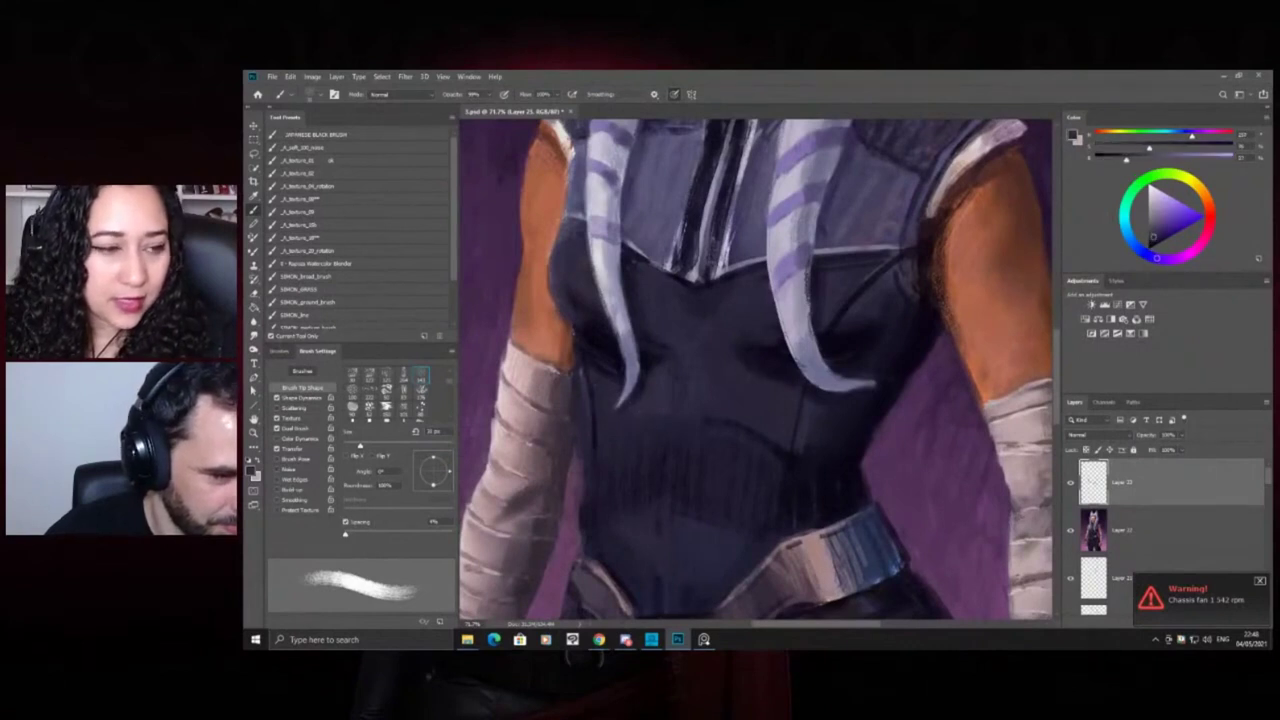
{"action": "left_click", "coordinate": [606, 352], "text": "alt"}
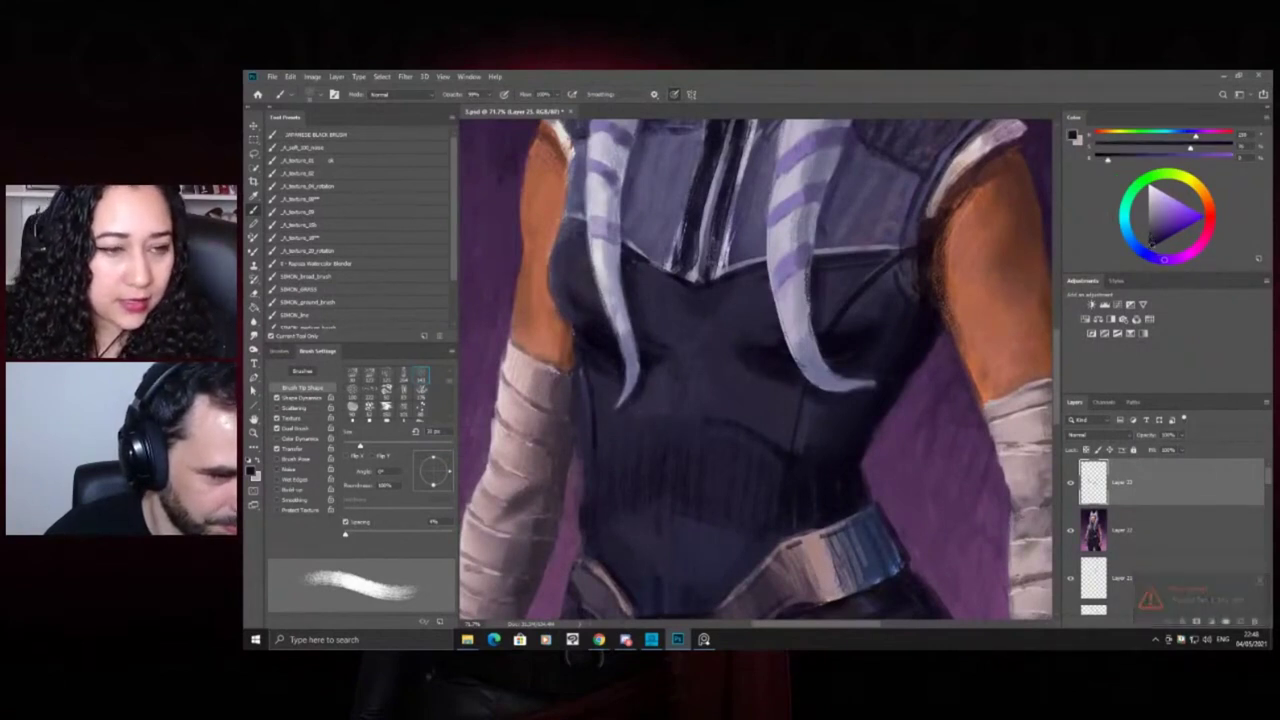
Refine the bodice's left waist edge against the arm with sampled dark blue and background purple
{"action": "left_click_drag", "start_coordinate": [668, 345], "coordinate": [581, 320]}
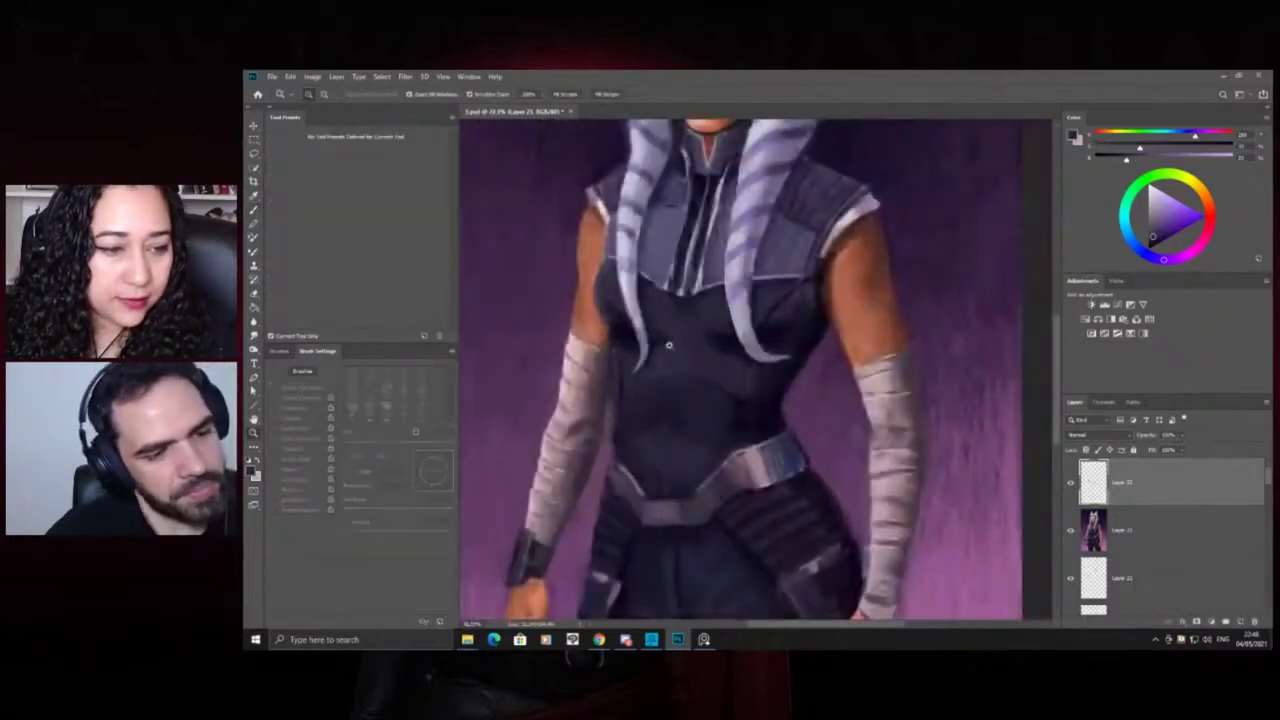
{"action": "left_click_drag", "start_coordinate": [670, 345], "coordinate": [596, 336]}
{"action": "left_click_drag", "start_coordinate": [608, 385], "coordinate": [690, 385]}
{"action": "left_click", "coordinate": [670, 340], "text": "alt"}
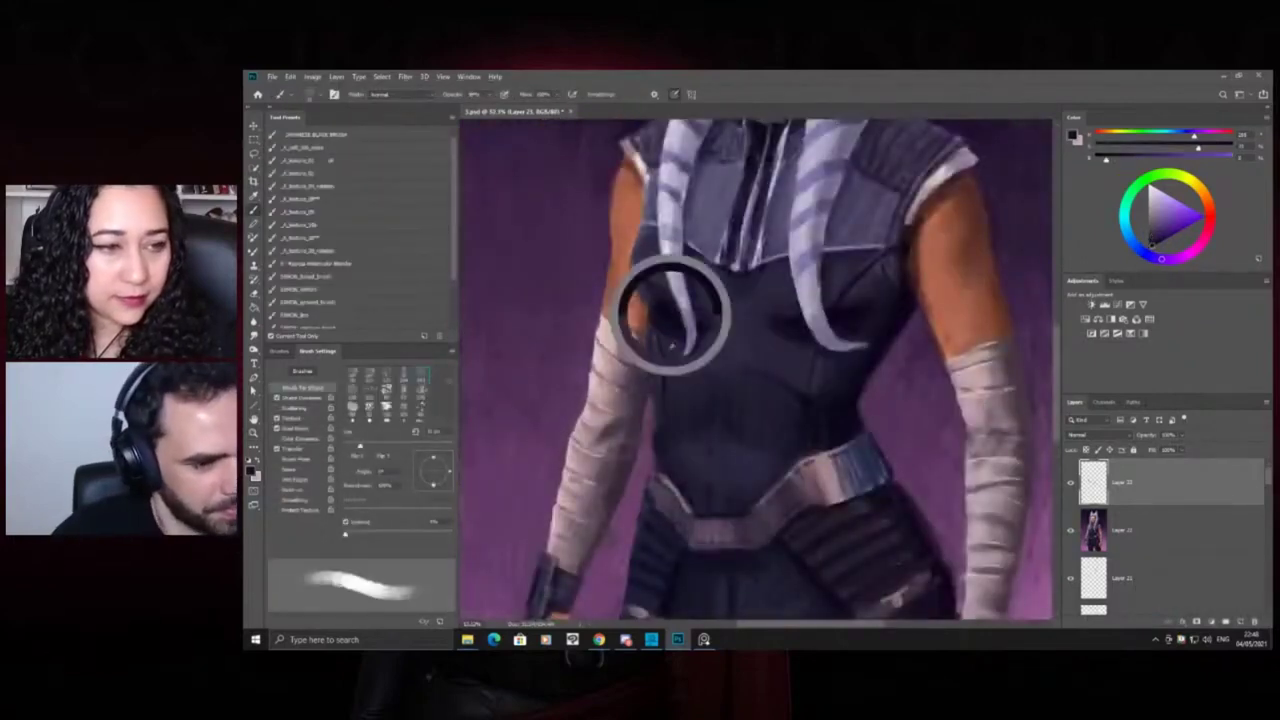
{"action": "left_click", "coordinate": [648, 438], "text": "alt"}
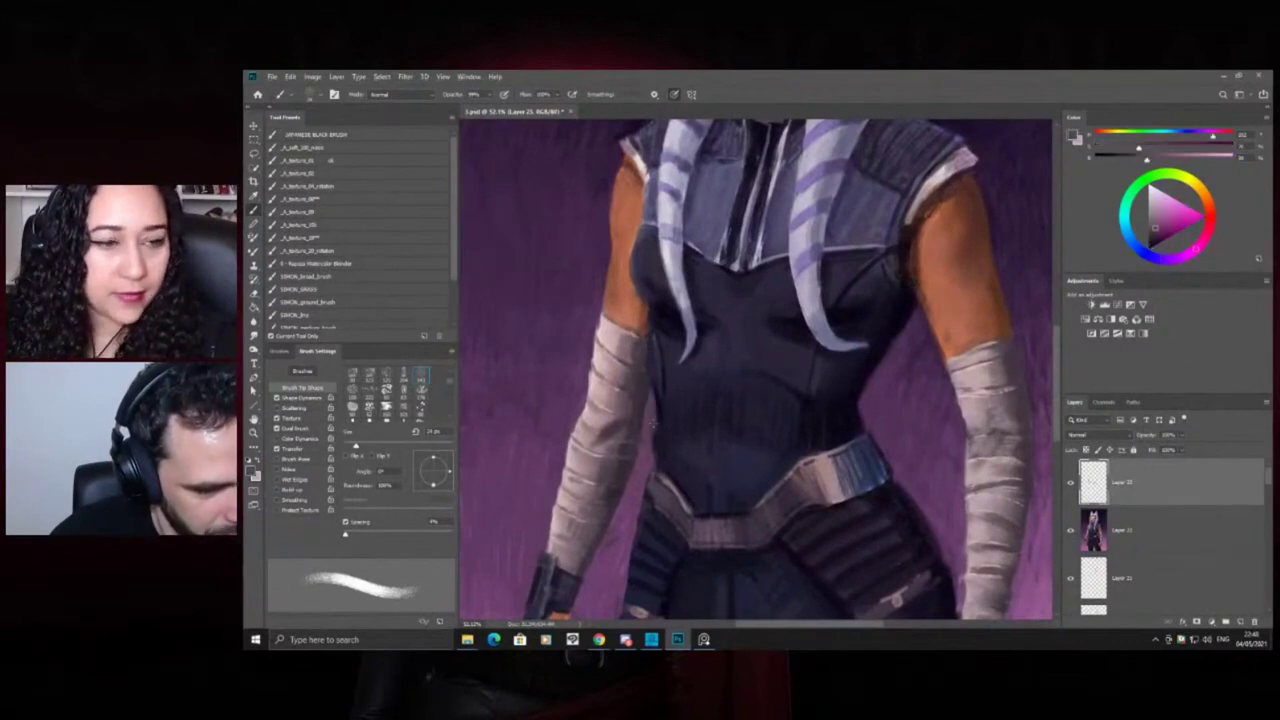
Compare the full figure with the top paint layer hidden and shown, leaving the layer visible
{"action": "key", "text": "z"}
{"action": "left_click_drag", "start_coordinate": [662, 350], "coordinate": [592, 412]}
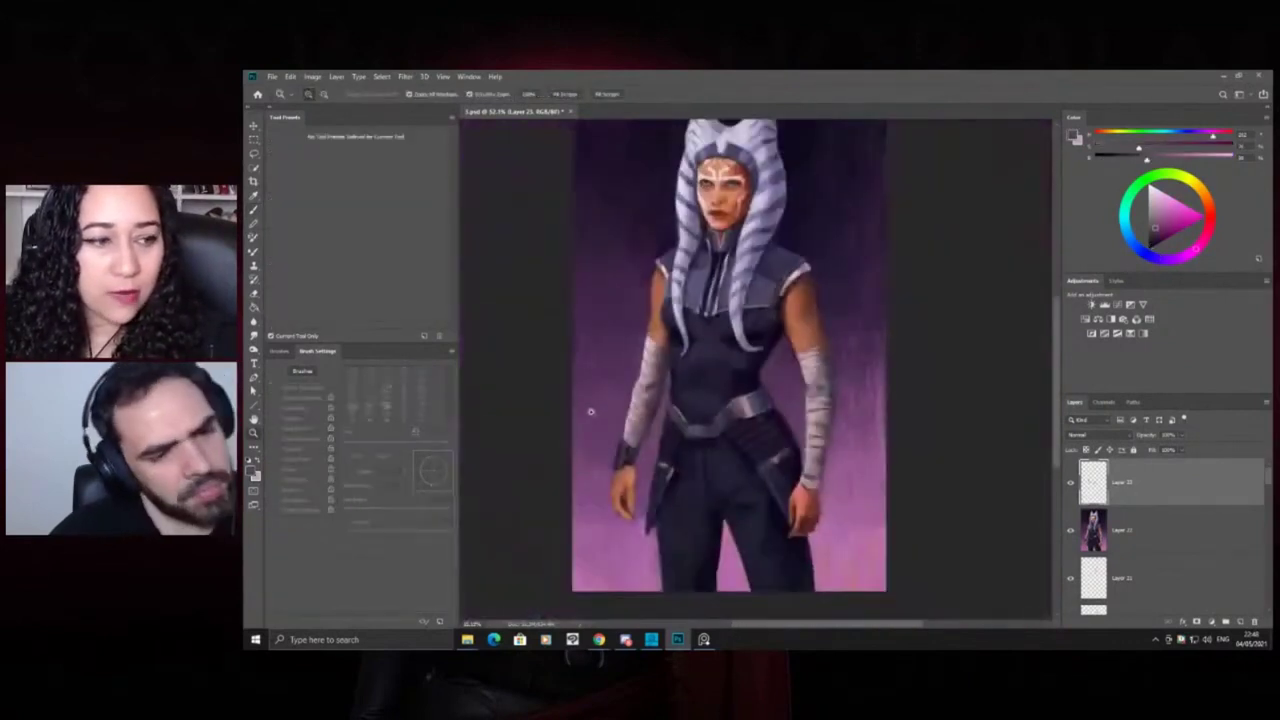
{"action": "left_click_drag", "start_coordinate": [660, 332], "coordinate": [635, 311]}
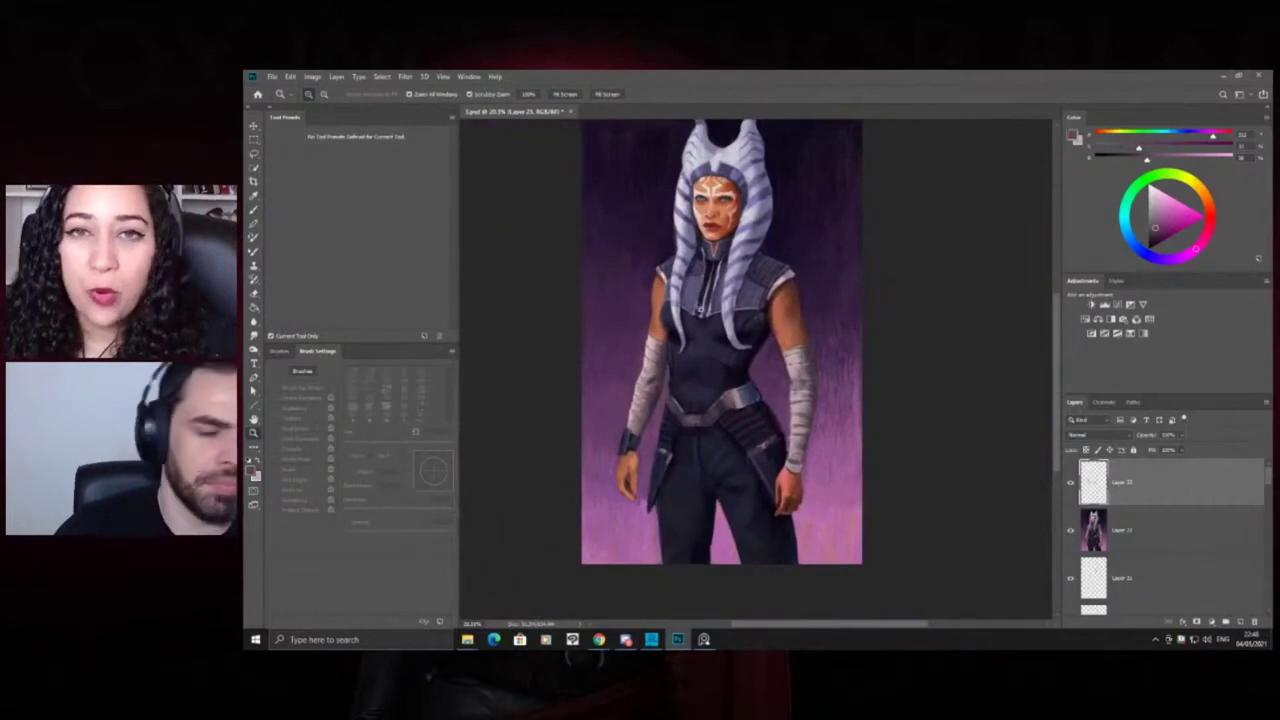
{"action": "left_click", "coordinate": [1071, 483]}
{"action": "left_click", "coordinate": [1072, 484]}
{"action": "left_click", "coordinate": [1072, 484]}
{"action": "left_click", "coordinate": [1071, 483]}
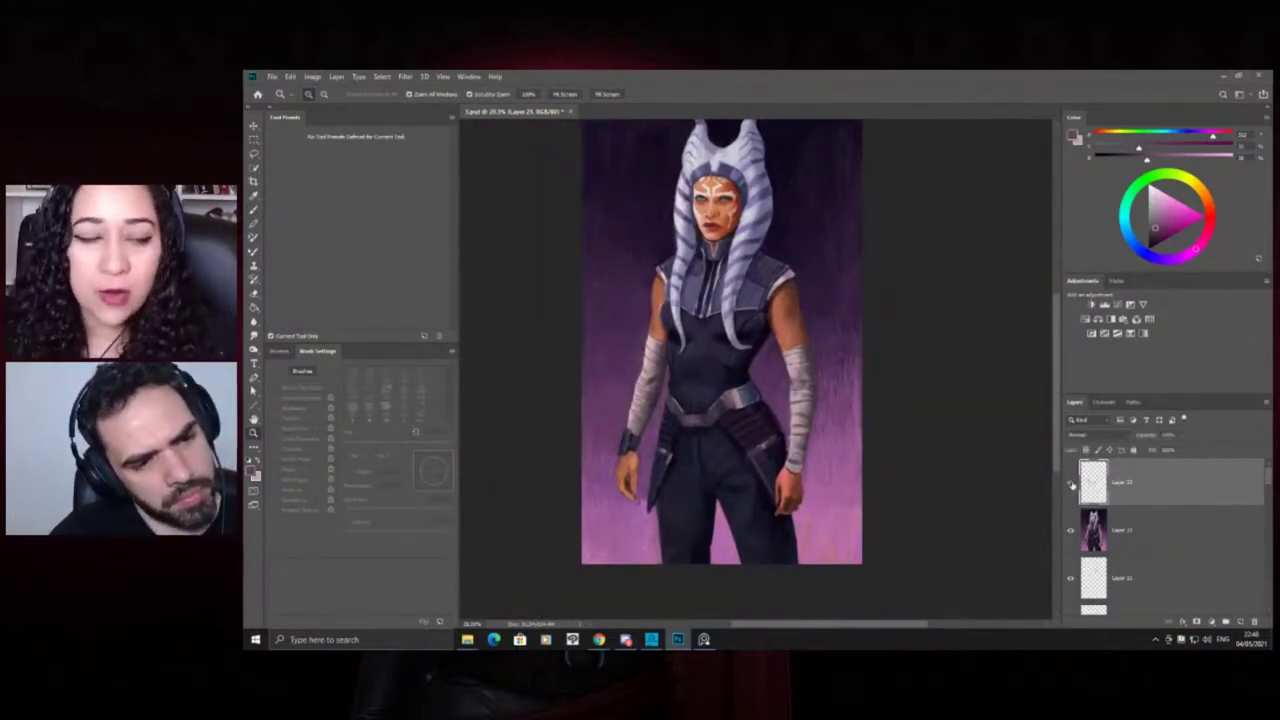
{"action": "left_click", "coordinate": [1071, 483]}
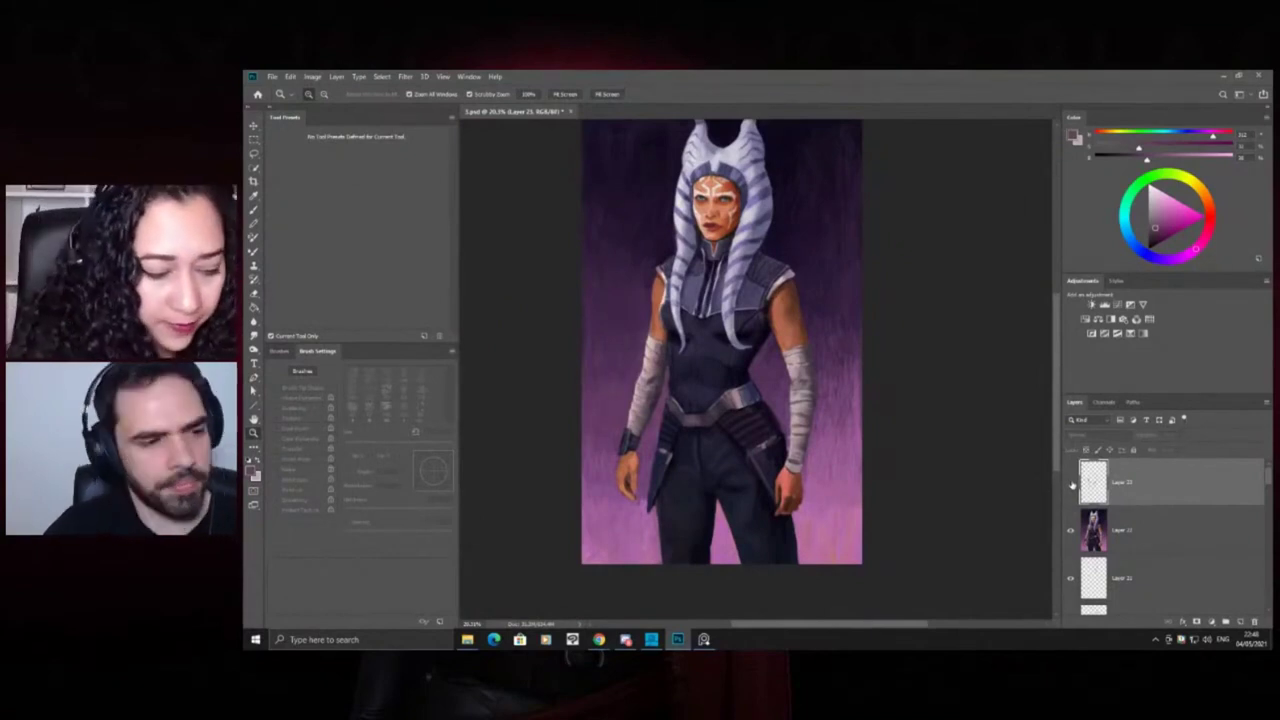
{"action": "right_click", "coordinate": [1071, 482]}
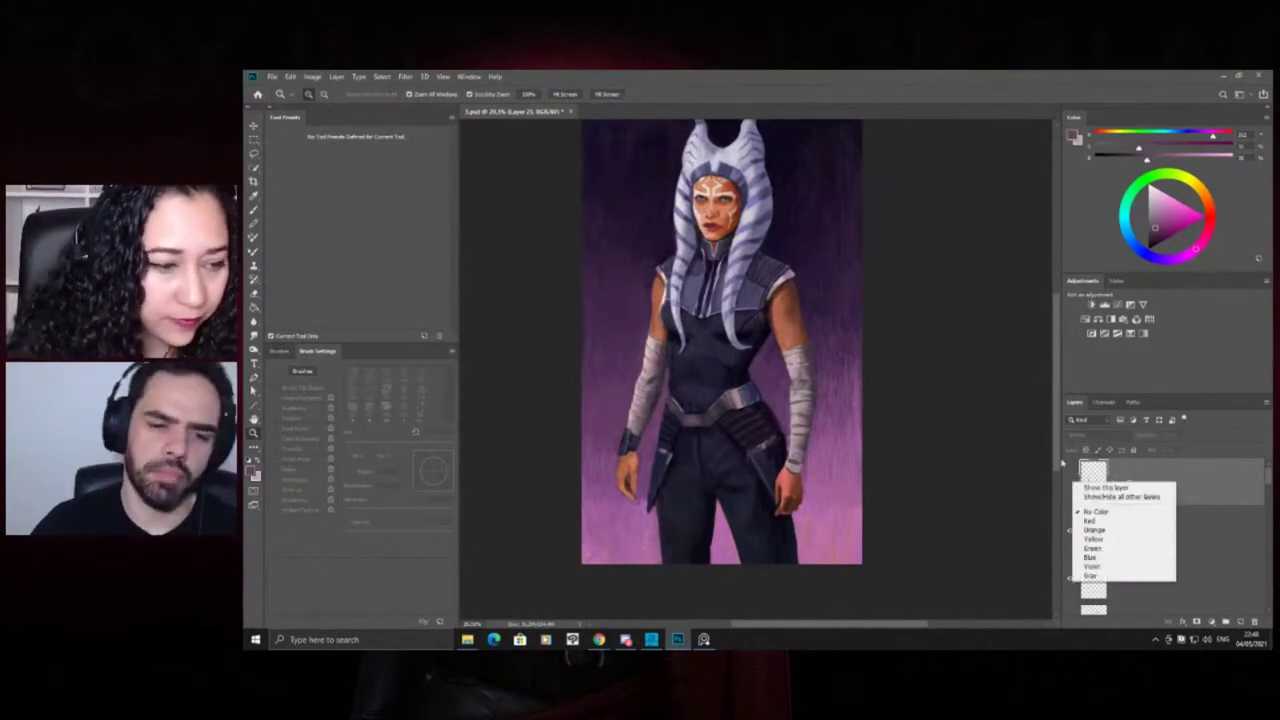
{"action": "left_click", "coordinate": [1038, 465]}
{"action": "left_click_drag", "start_coordinate": [952, 450], "coordinate": [766, 380]}
{"action": "left_click_drag", "start_coordinate": [848, 358], "coordinate": [866, 392]}
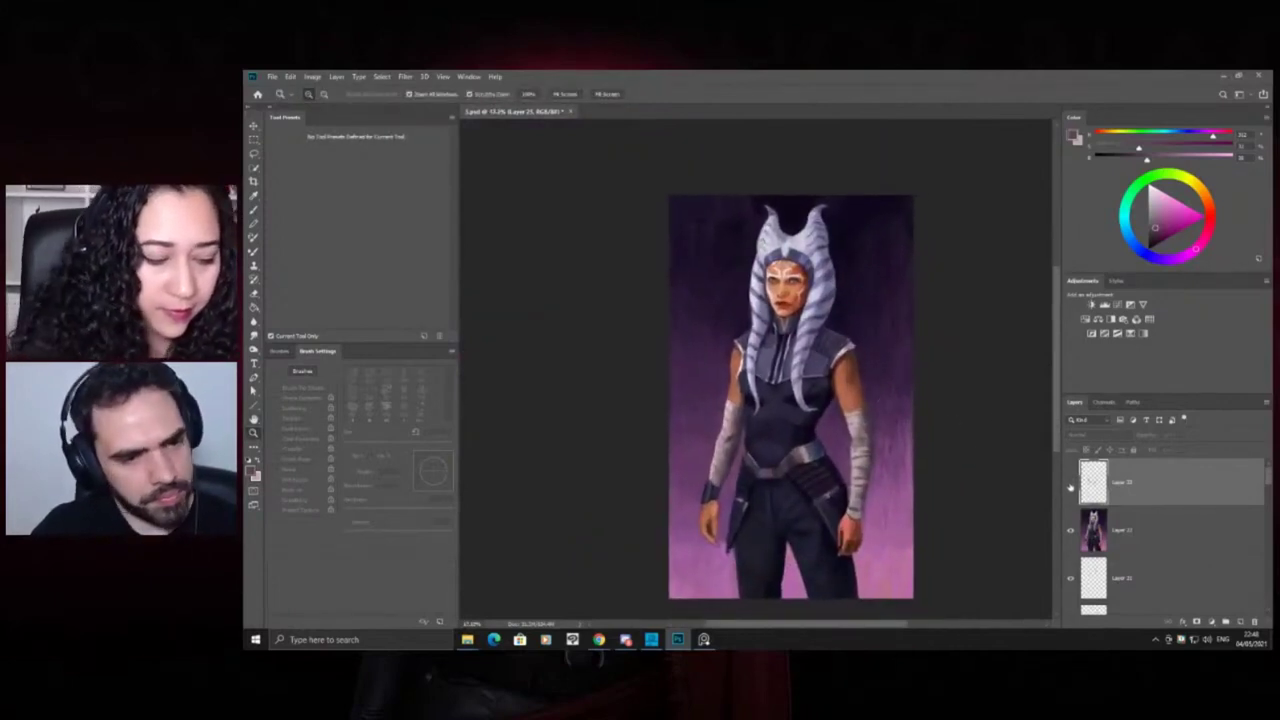
{"action": "left_click", "coordinate": [1070, 484]}
{"action": "left_click", "coordinate": [1070, 484]}
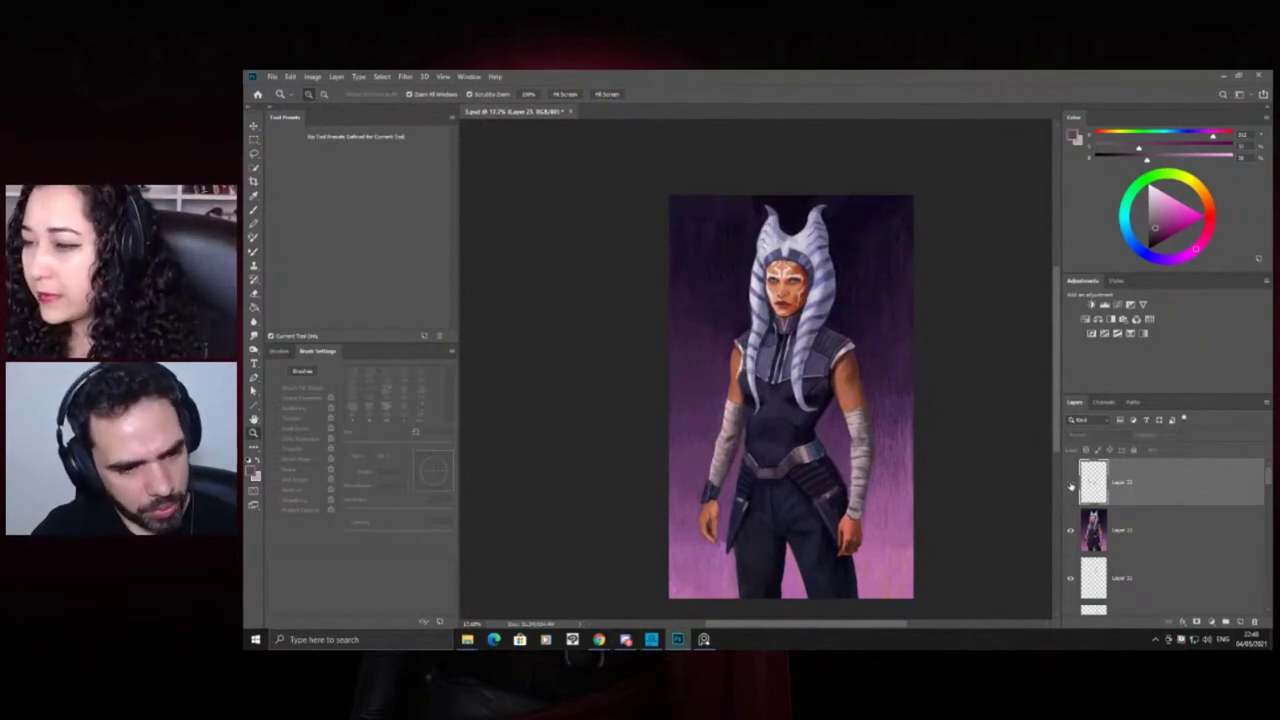
{"action": "left_click", "coordinate": [1070, 484]}
{"action": "left_click", "coordinate": [1070, 484]}
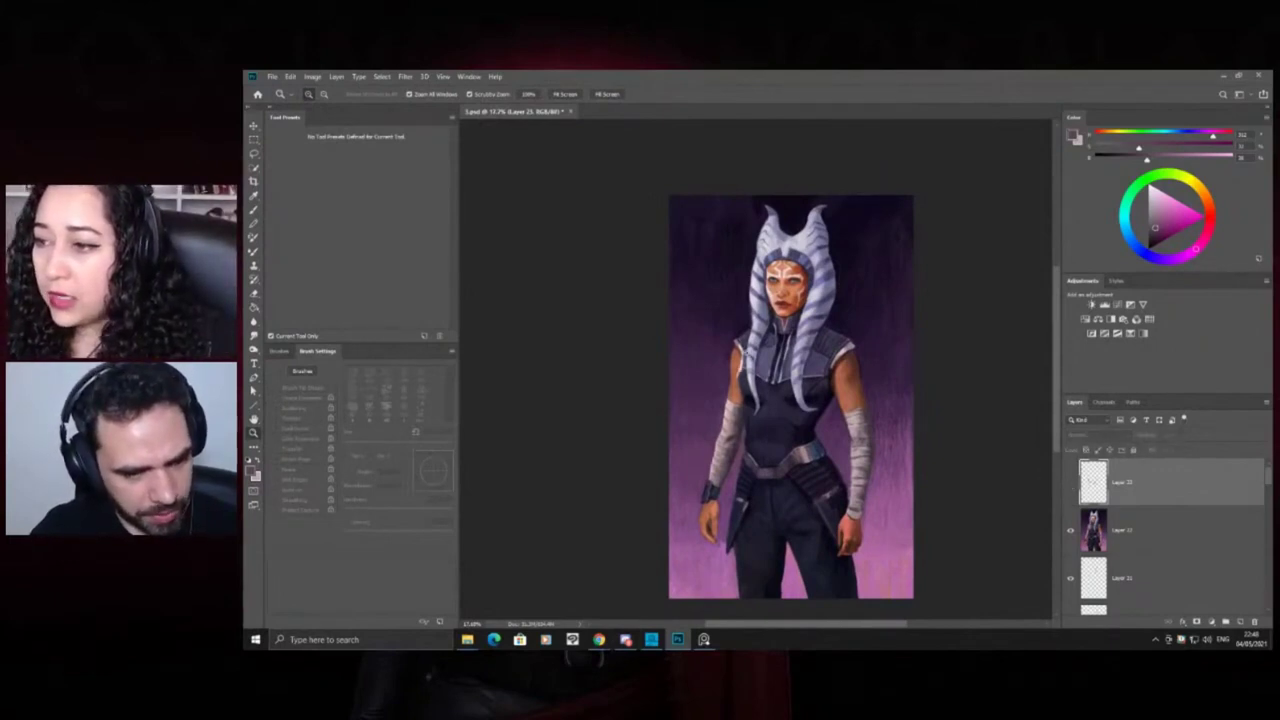
{"action": "left_click", "coordinate": [1070, 484]}
{"action": "left_click", "coordinate": [1070, 484]}
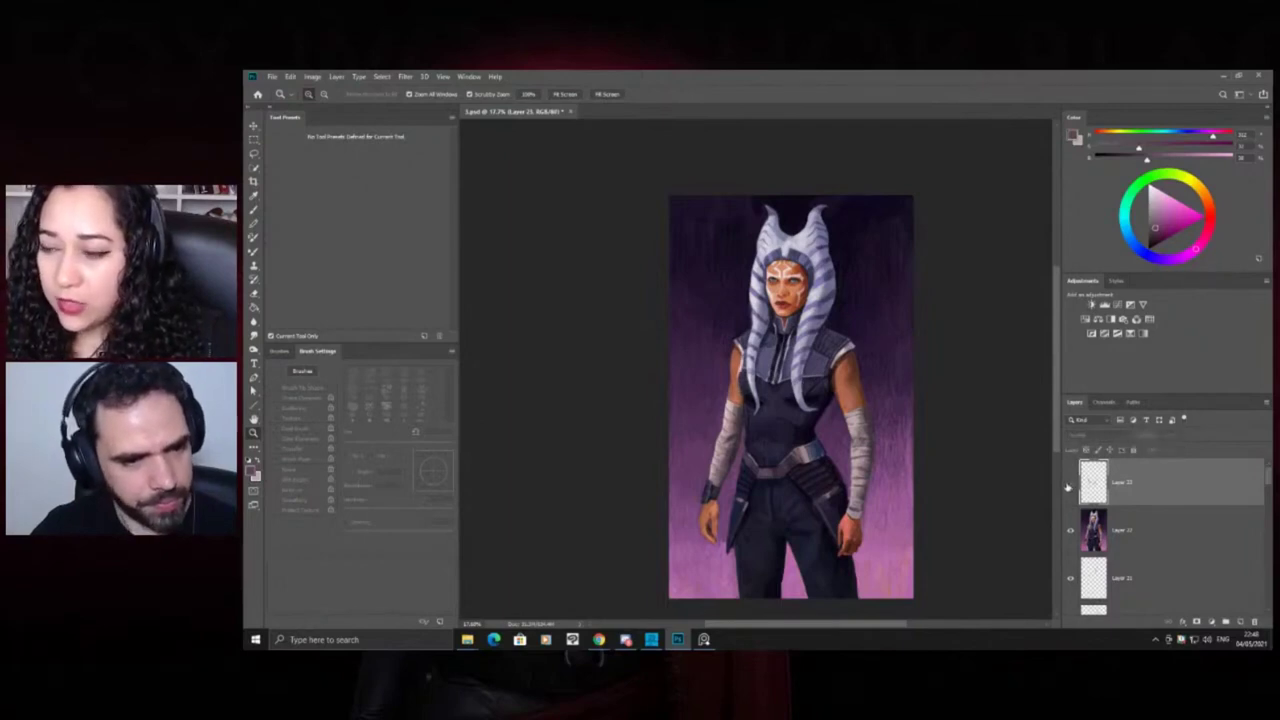
{"action": "left_click", "coordinate": [1069, 485]}
{"action": "left_click", "coordinate": [1069, 485]}
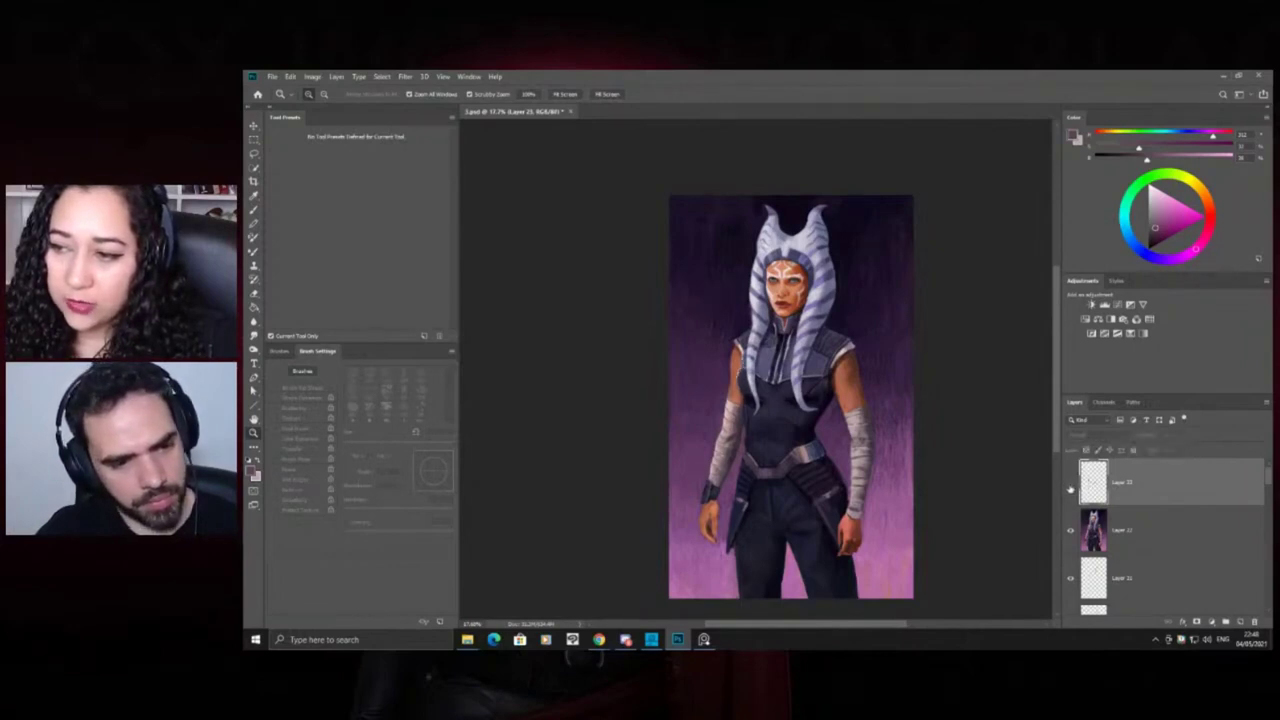
{"action": "left_click", "coordinate": [1070, 484]}
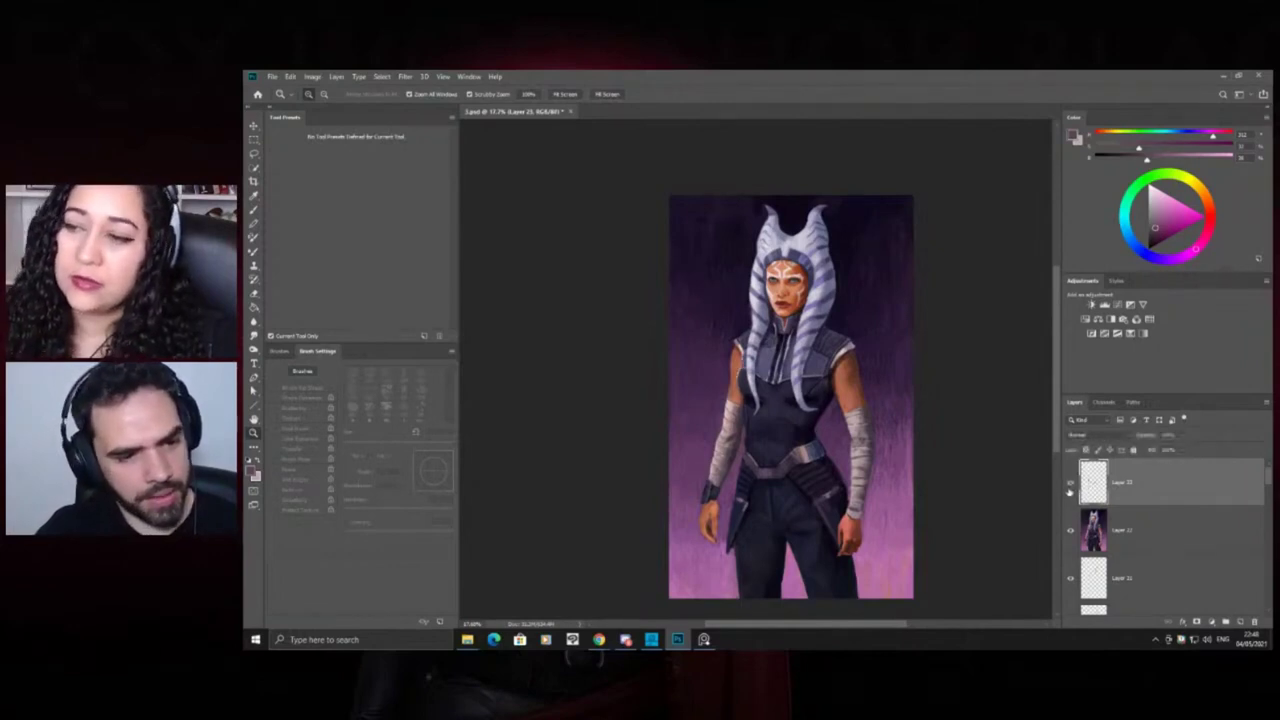
Add a new layer above the paint layer and merge it down
{"action": "left_click", "coordinate": [1236, 619]}
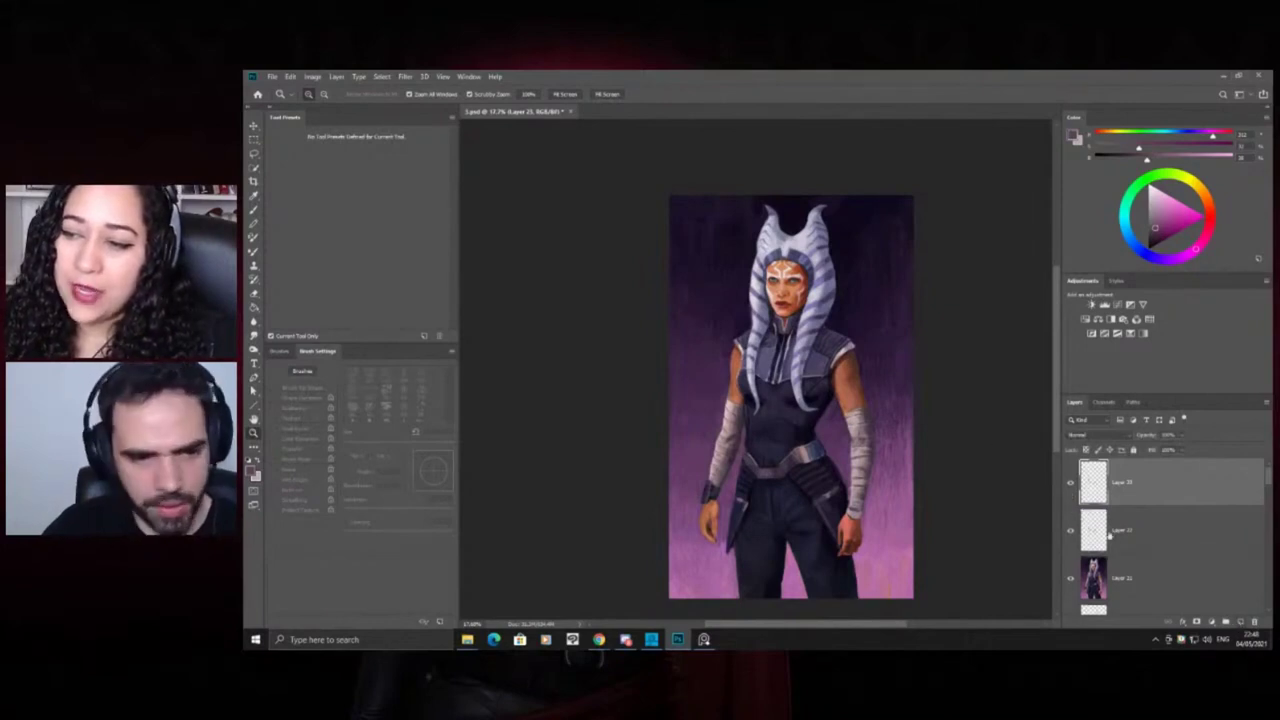
{"action": "left_click", "coordinate": [733, 385]}
{"action": "key", "text": "b"}
{"action": "key", "text": "ctrl+e"}
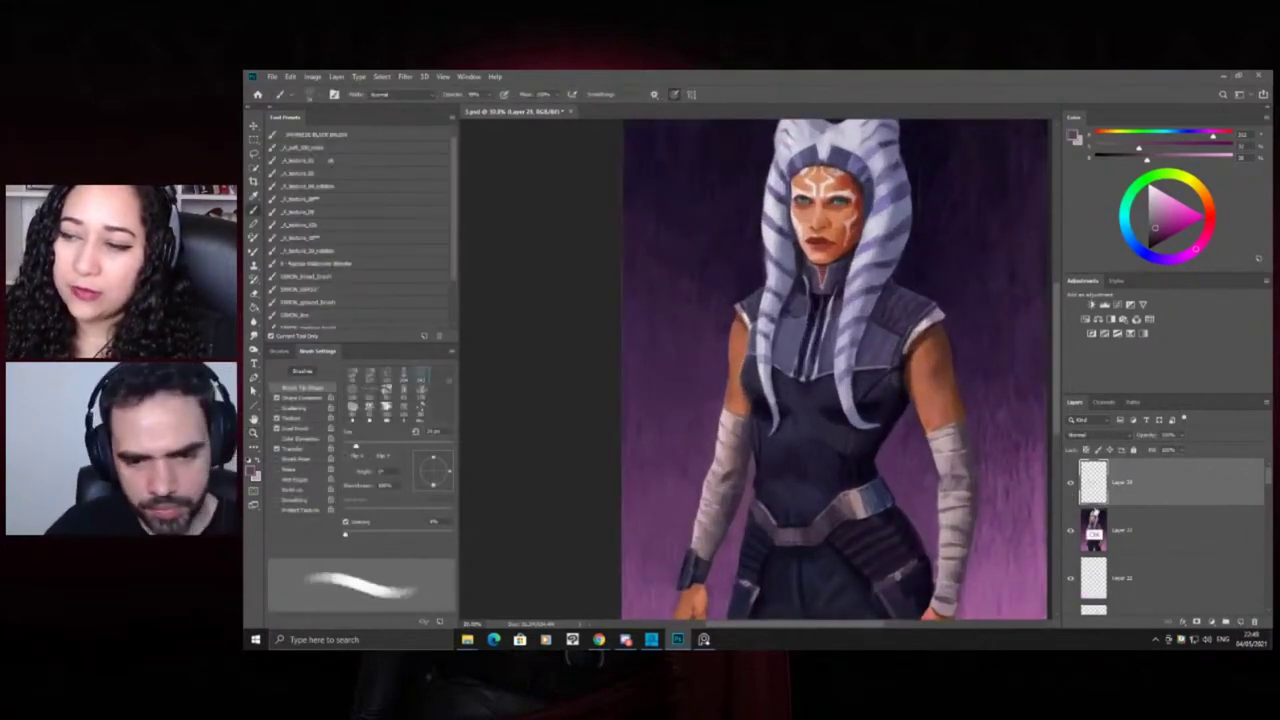
Touch up the bodice's left edge beside the left head-tail with sampled dark blue and check the full figure
{"action": "key", "text": "e"}
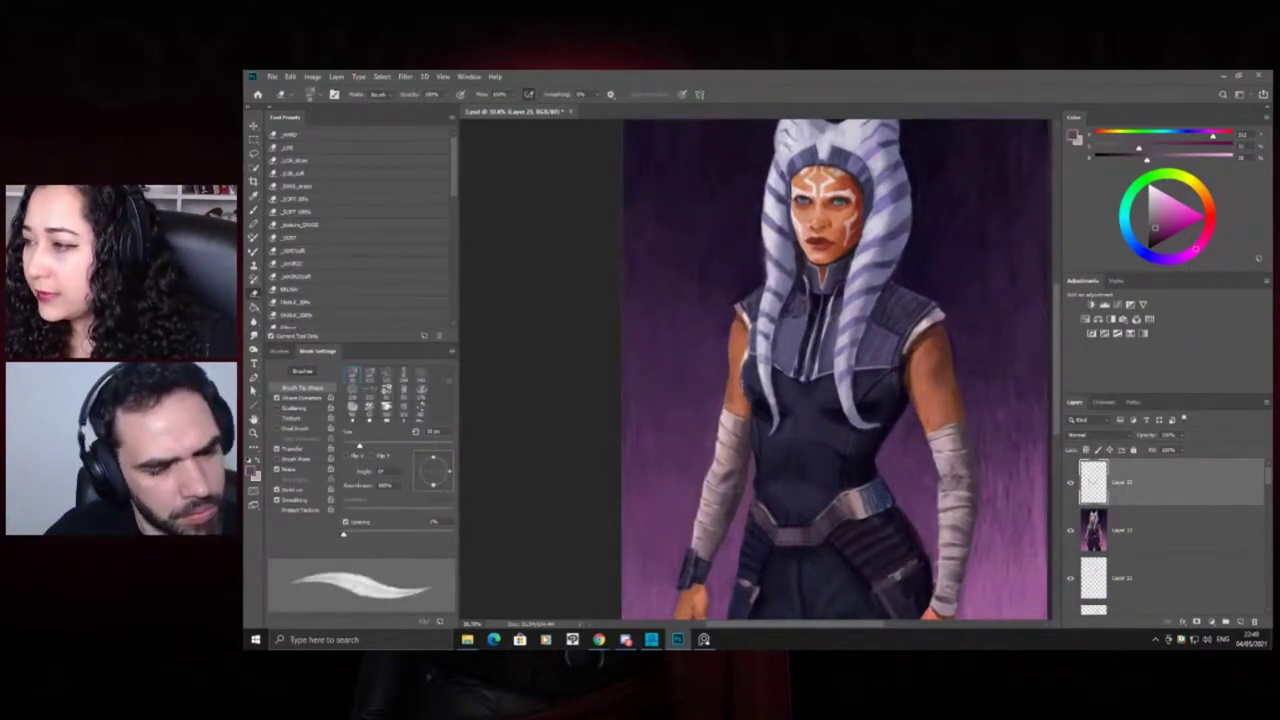
{"action": "key", "text": "z"}
{"action": "mouse_move", "coordinate": [767, 350]}
{"action": "left_mouse_down"}
{"action": "mouse_move", "coordinate": [714, 351]}
{"action": "mouse_move", "coordinate": [800, 352]}
{"action": "left_mouse_up"}
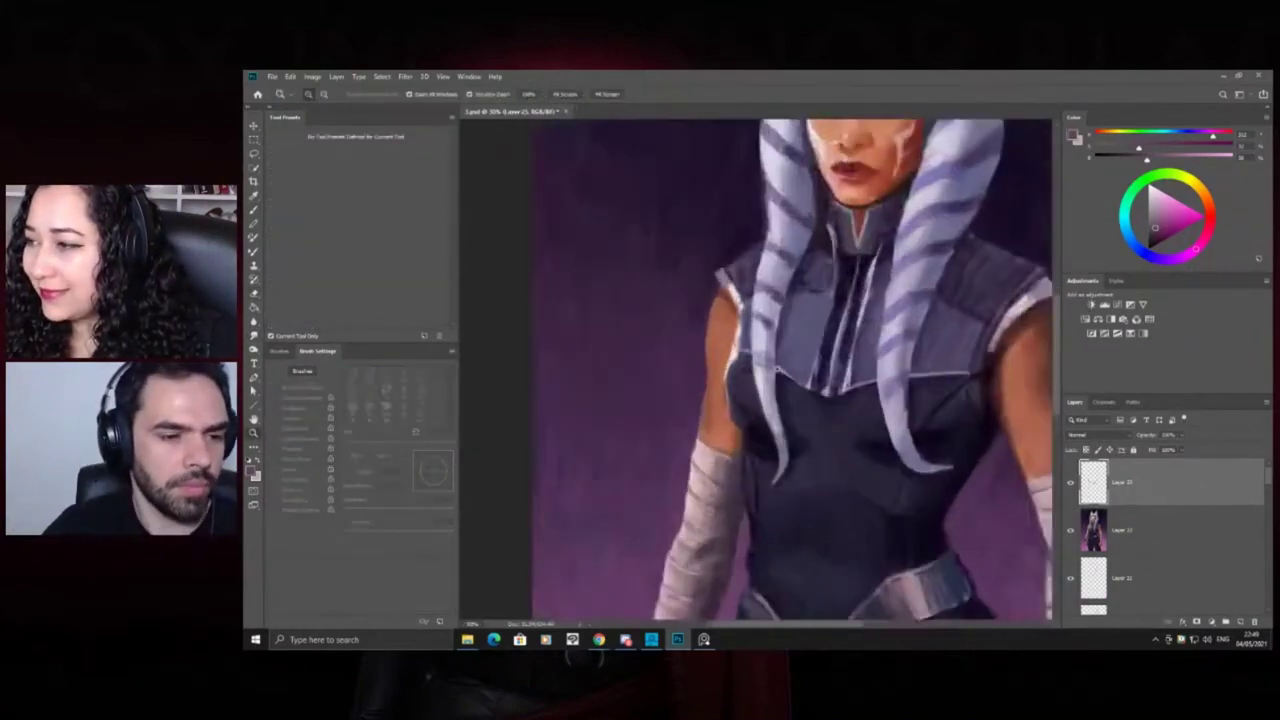
{"action": "key", "text": "b"}
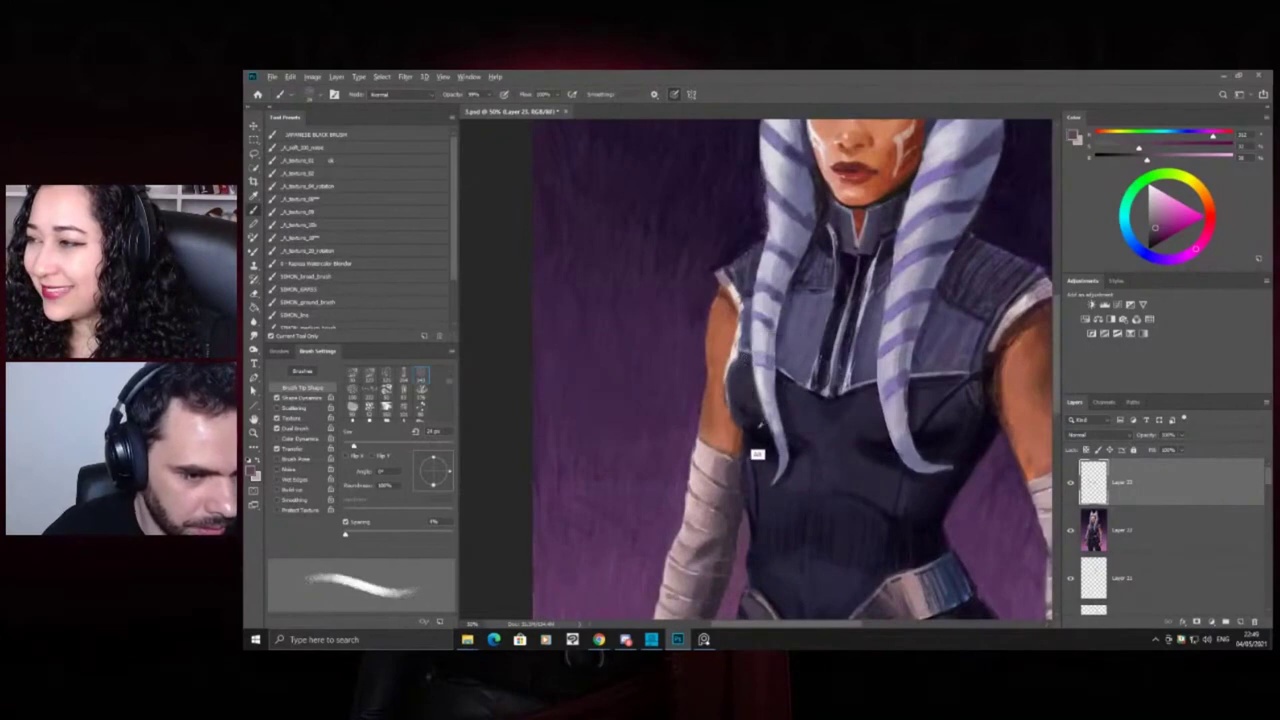
{"action": "left_click", "coordinate": [756, 428], "text": "alt"}
{"action": "key", "text": "z"}
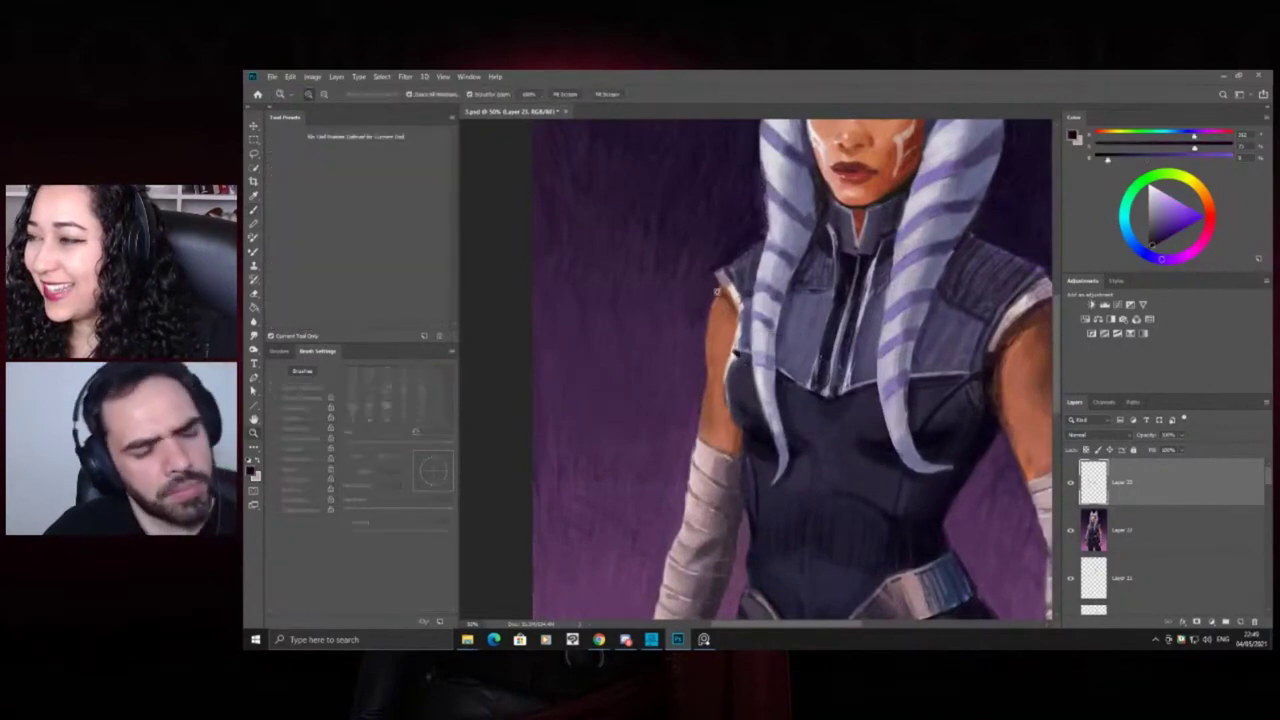
{"action": "left_click", "coordinate": [711, 267], "text": "alt"}
{"action": "scroll", "coordinate": [764, 376], "scroll_direction": "up", "scroll_amount": 3}
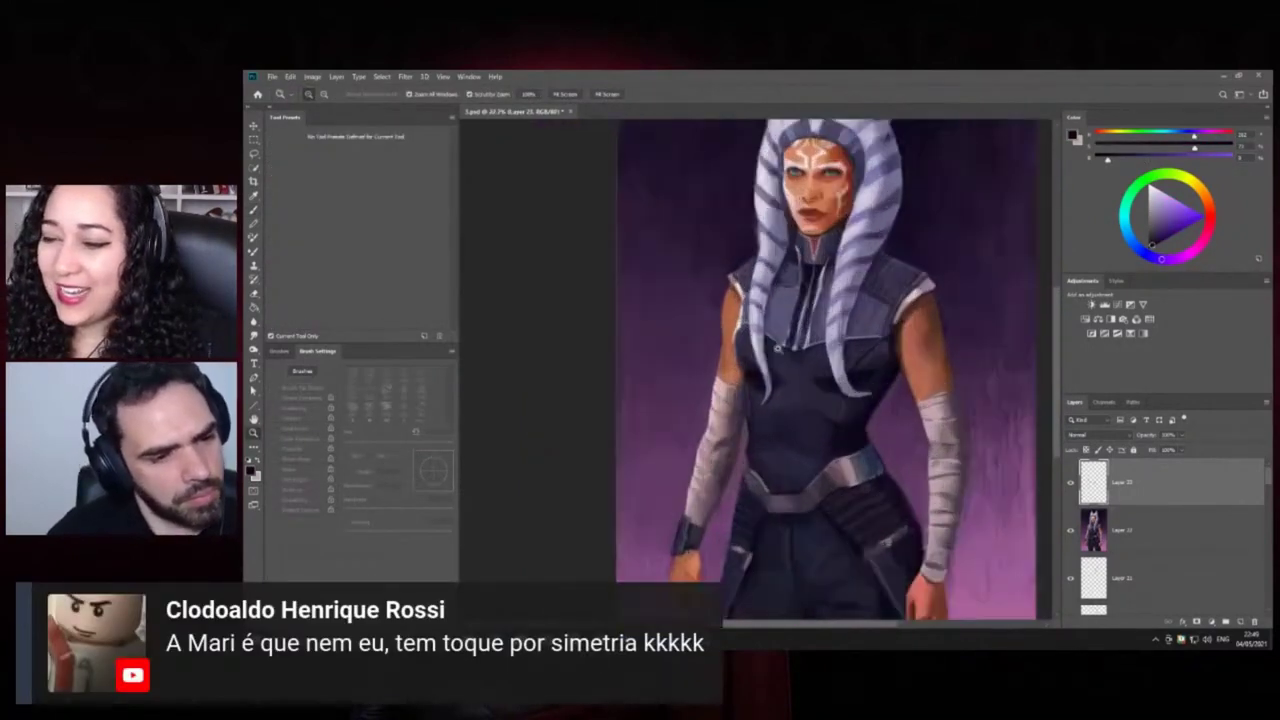
{"action": "key", "text": "b"}
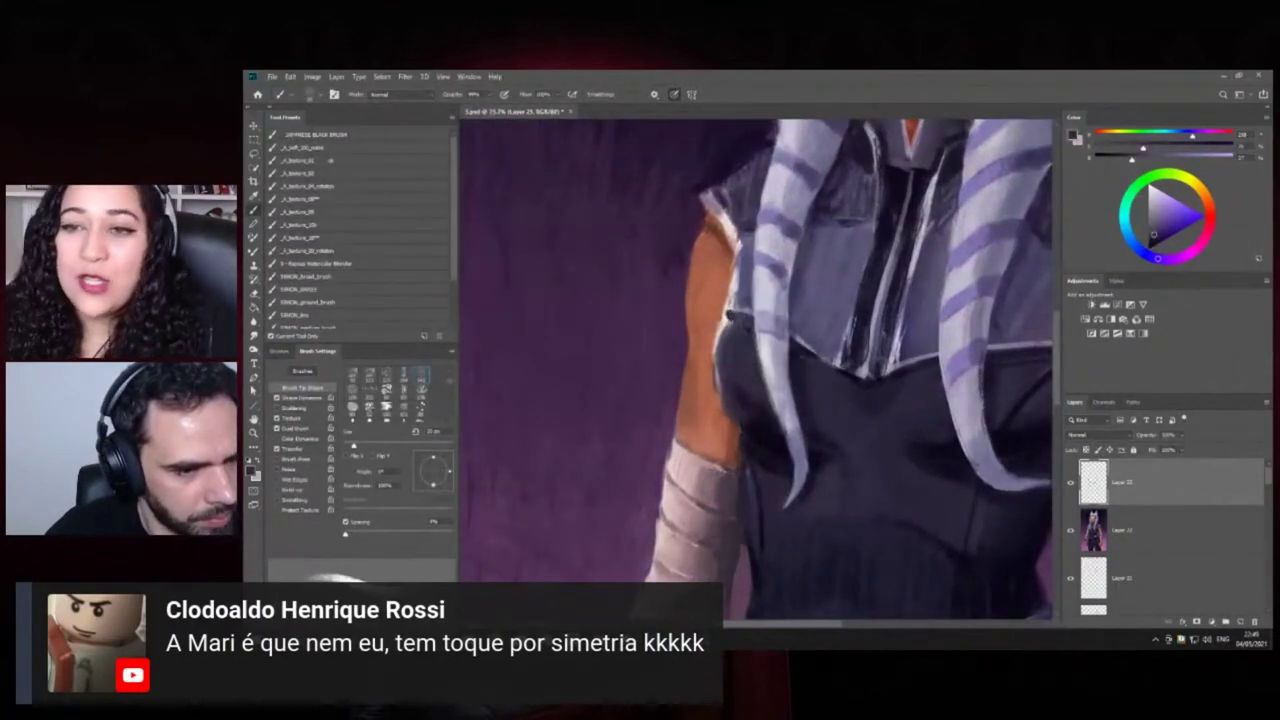
{"action": "key", "text": "z"}
{"action": "left_click", "coordinate": [663, 286], "text": "alt"}
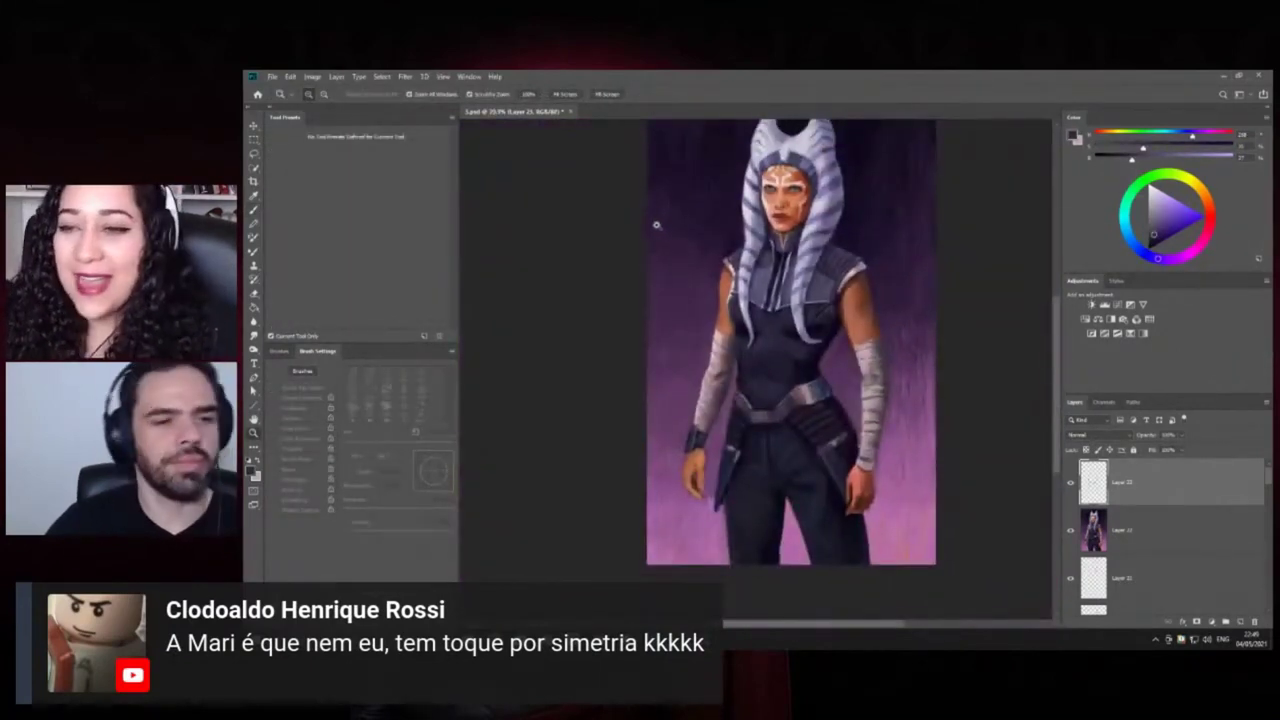
Add a new layer and paint dark vertical seam lines on the vest's left chest panel
{"action": "left_click", "coordinate": [762, 287]}
{"action": "left_click", "coordinate": [1240, 622]}
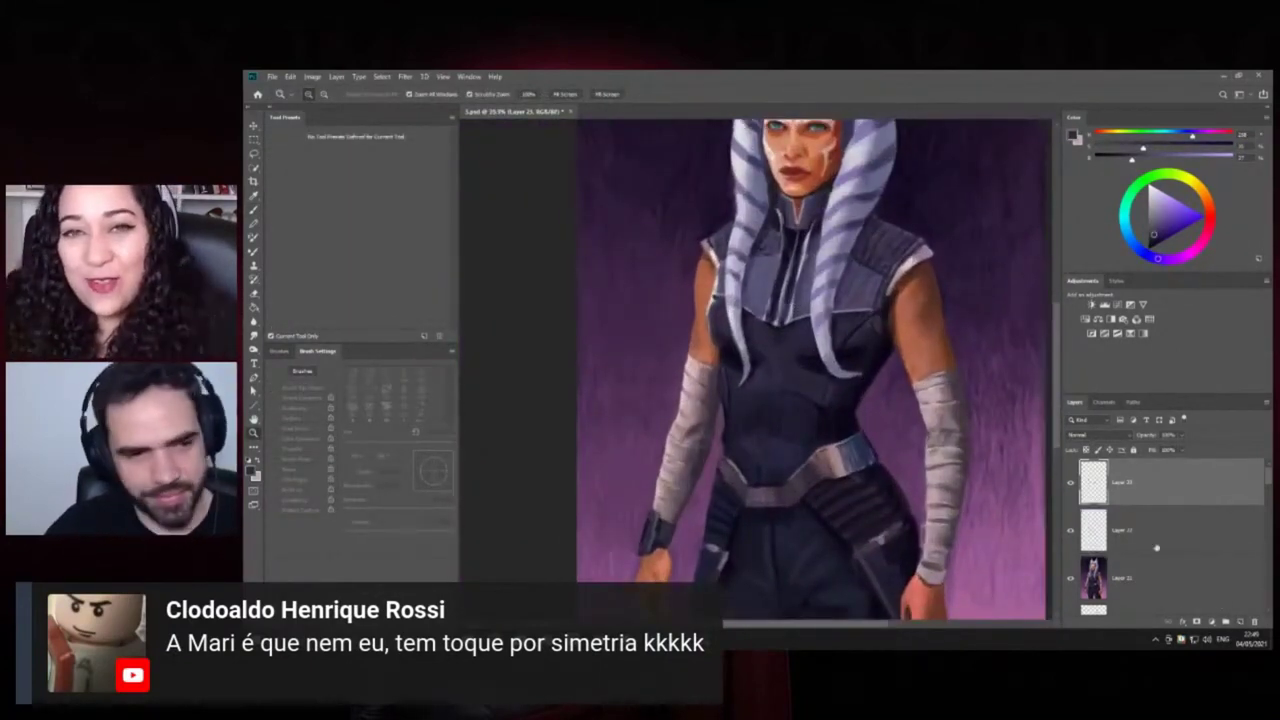
{"action": "left_click", "coordinate": [771, 258]}
{"action": "key", "text": "b"}
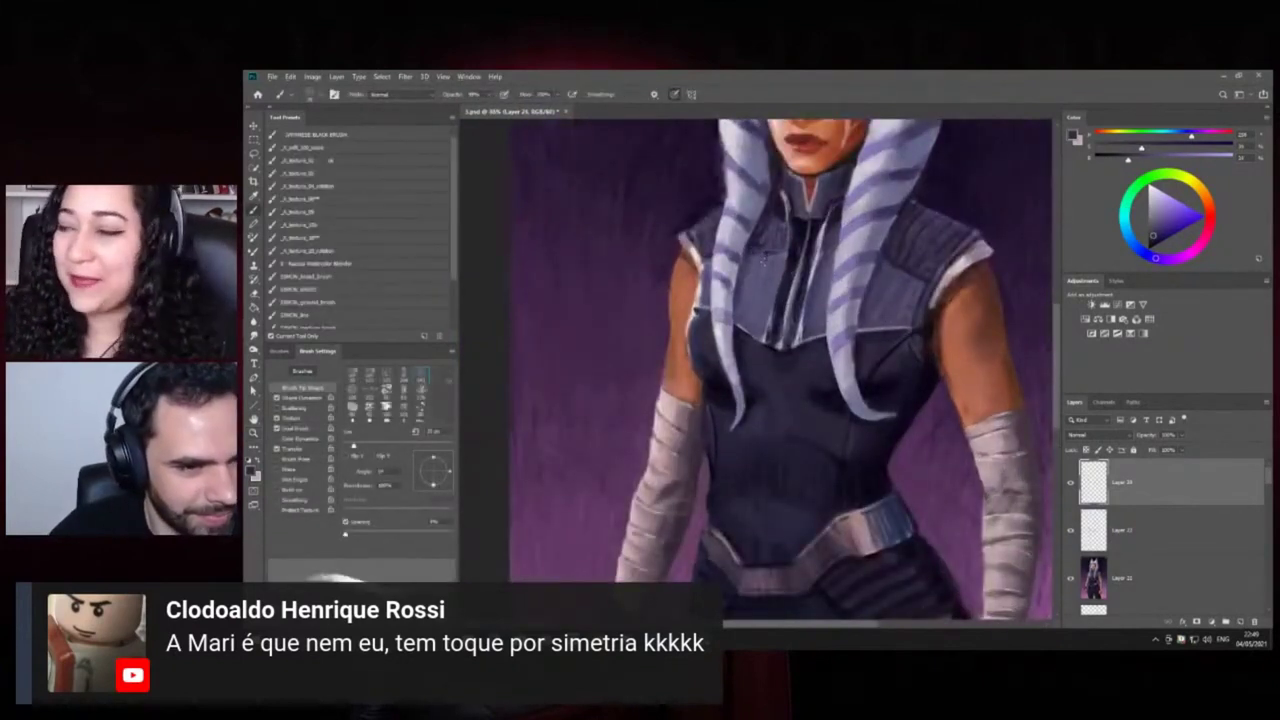
{"action": "mouse_move", "coordinate": [606, 646]}
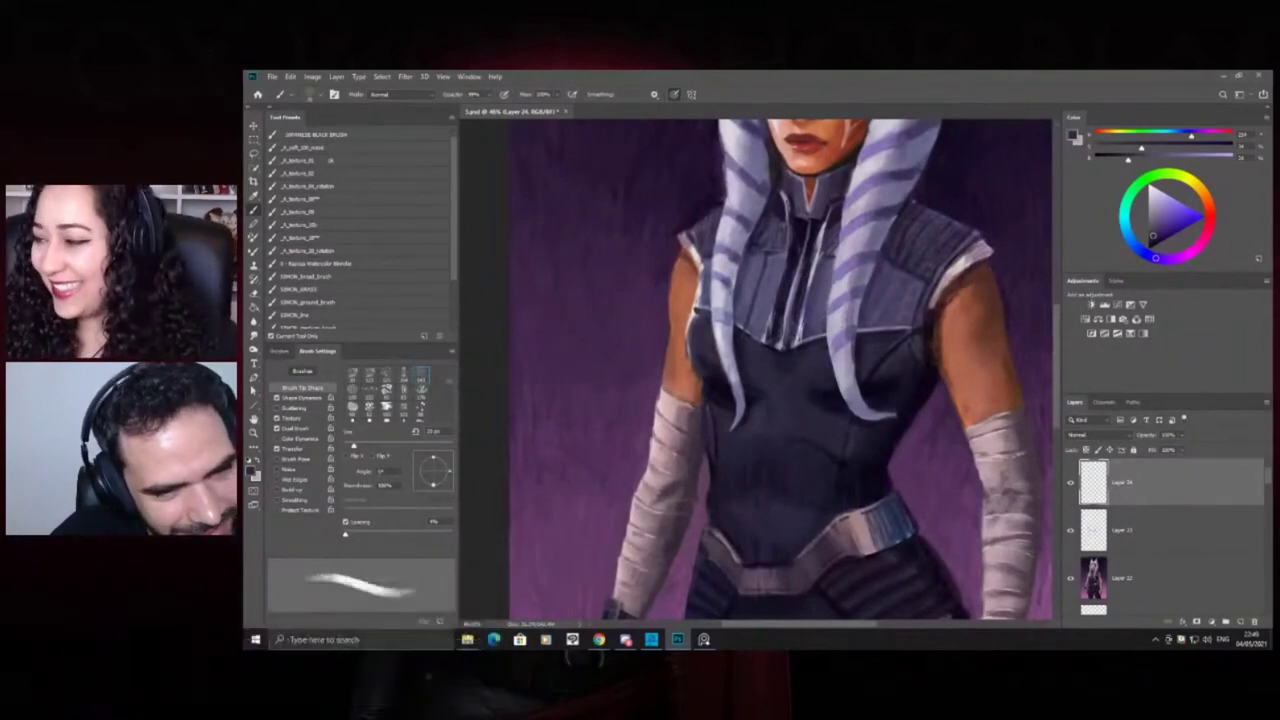
{"action": "key", "text": "z"}
{"action": "left_click_drag", "start_coordinate": [792, 307], "coordinate": [729, 309]}
{"action": "left_click_drag", "start_coordinate": [844, 297], "coordinate": [892, 298]}
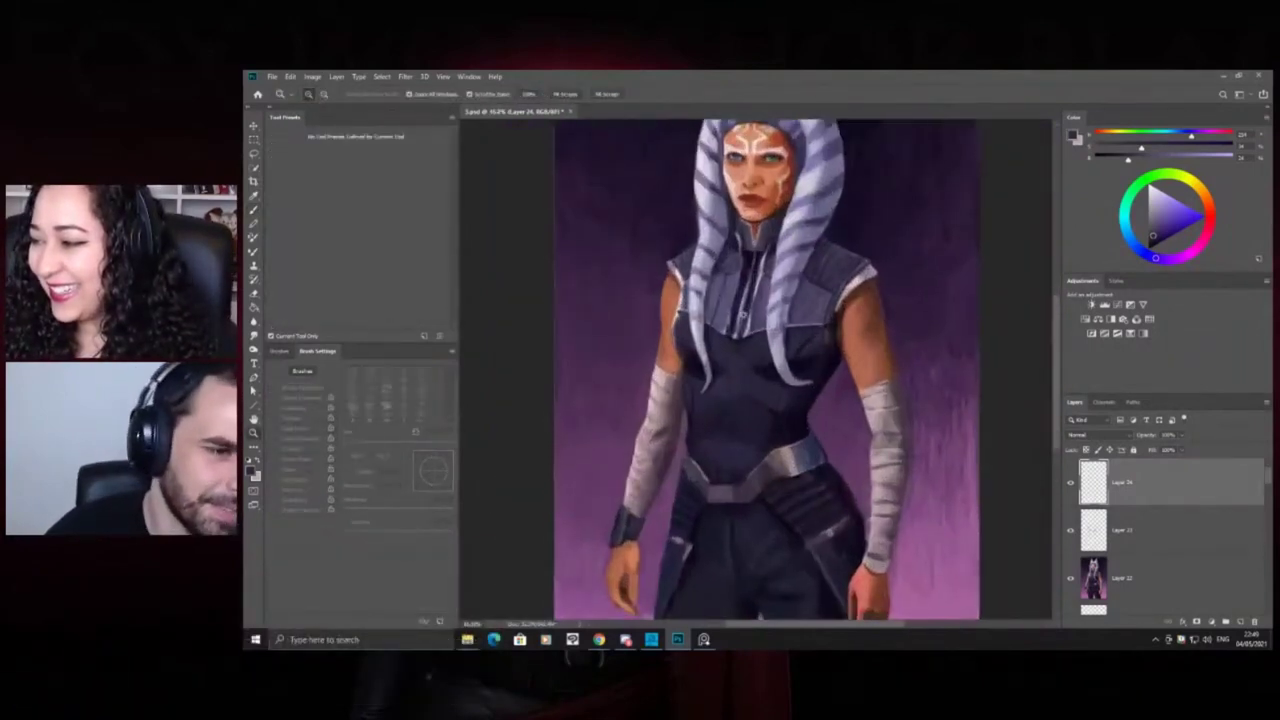
{"action": "left_click_drag", "start_coordinate": [757, 330], "coordinate": [778, 330]}
Switch to a different brush tip, adjust its size and sample a light lavender from the right head-tail for panel highlights
{"action": "key", "text": "b"}
{"action": "left_click", "coordinate": [753, 300], "text": "alt"}
{"action": "key", "text": "z"}
{"action": "left_click_drag", "start_coordinate": [713, 296], "coordinate": [752, 296]}
{"action": "key", "text": "b"}
{"action": "right_click", "coordinate": [719, 282]}
{"action": "left_click", "coordinate": [826, 521]}
{"action": "left_click", "coordinate": [788, 516]}
{"action": "left_click", "coordinate": [717, 268]}
{"action": "right_click", "coordinate": [731, 266], "text": "alt"}
{"action": "left_click", "coordinate": [797, 256], "text": "alt"}
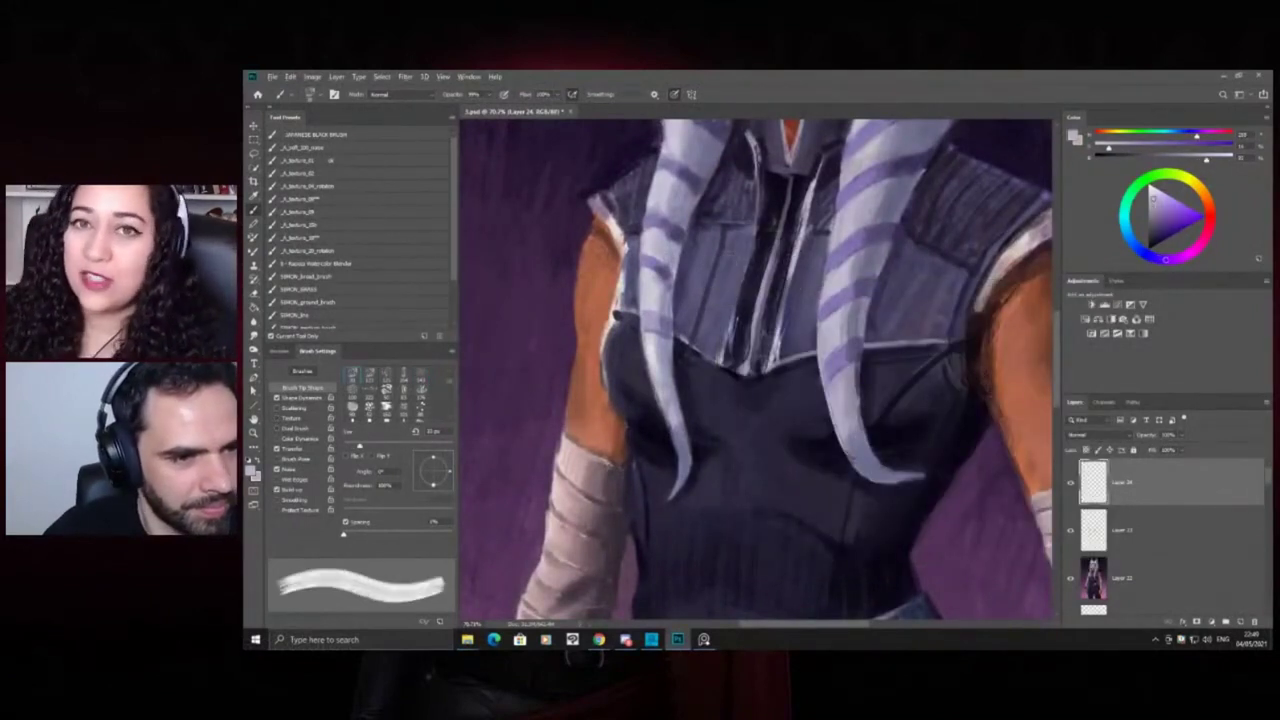
Paint finer highlights and dark accents on the vest's left chest panel using a smaller brush and colours sampled from the vest
{"action": "left_click_drag", "start_coordinate": [730, 230], "coordinate": [712, 290]}
{"action": "key", "text": "ctrl+z"}
{"action": "right_click", "coordinate": [733, 265], "text": "alt"}
{"action": "left_click", "coordinate": [759, 272], "text": "alt"}
{"action": "left_click", "coordinate": [758, 300], "text": "alt"}
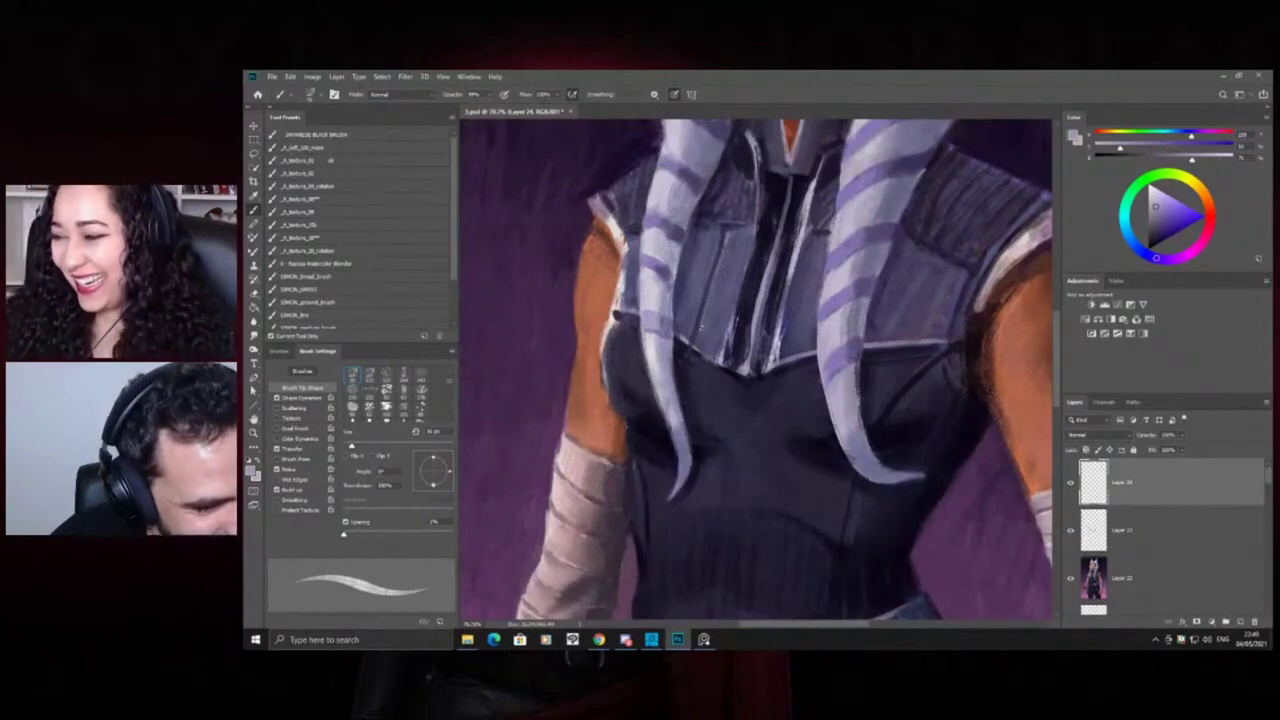
{"action": "left_click", "coordinate": [740, 340], "text": "alt"}
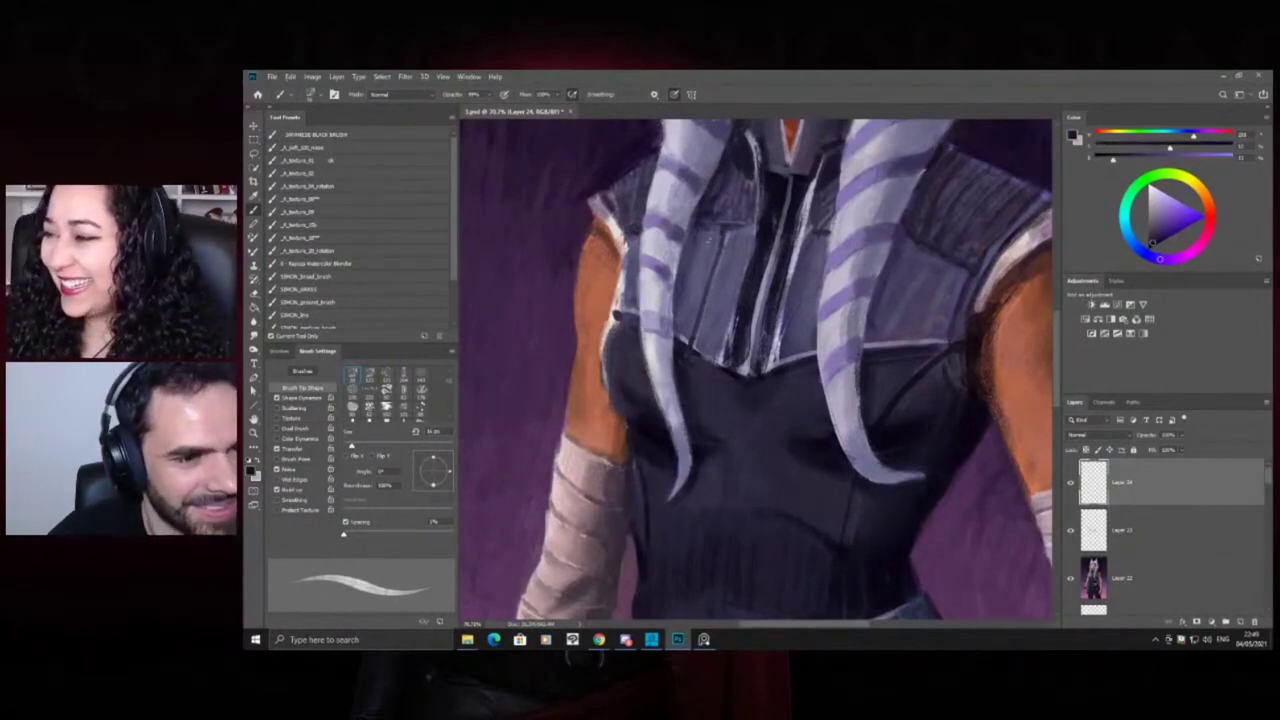
Examine the vest's chest panels within the whole figure and at closer range
{"action": "key", "text": "z"}
{"action": "left_click_drag", "start_coordinate": [745, 250], "coordinate": [668, 324]}
{"action": "left_click_drag", "start_coordinate": [818, 242], "coordinate": [822, 277]}
{"action": "key", "text": "b"}
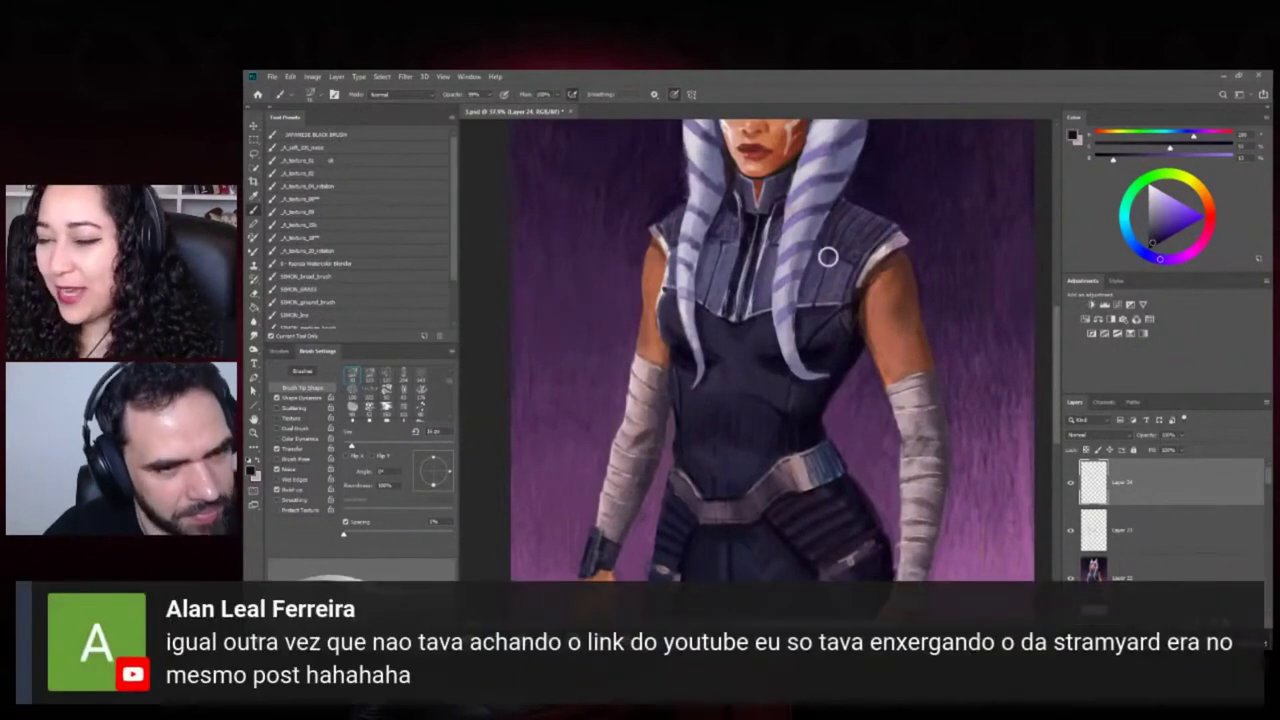
{"action": "key", "text": "z"}
{"action": "left_click_drag", "start_coordinate": [798, 286], "coordinate": [728, 300]}
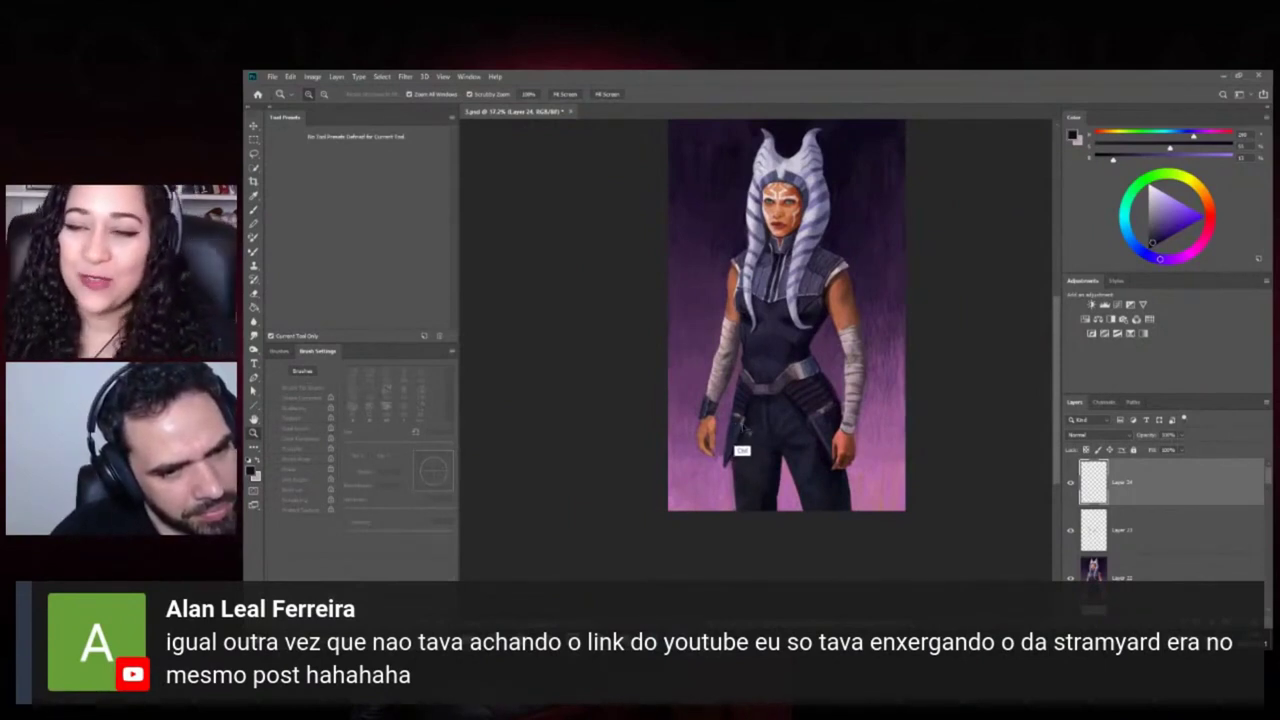
{"action": "left_click", "coordinate": [833, 234]}
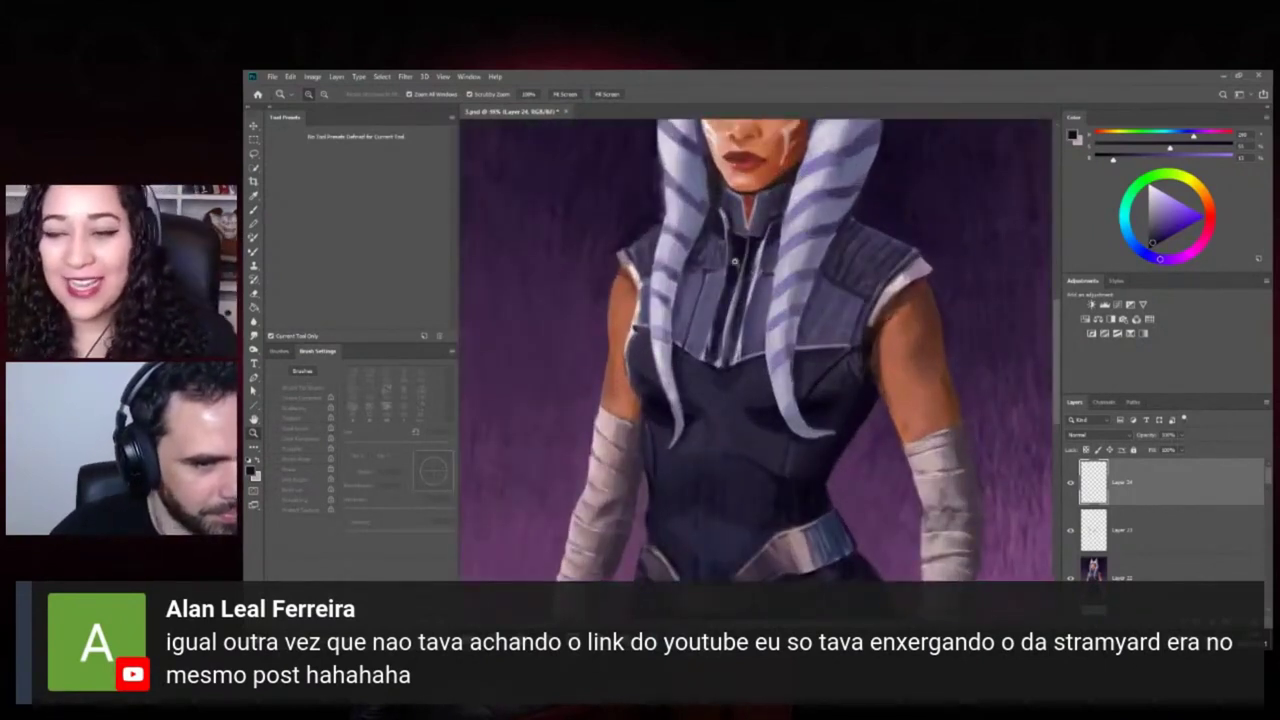
{"action": "mouse_move", "coordinate": [716, 248]}
{"action": "left_mouse_down"}
{"action": "mouse_move", "coordinate": [672, 246]}
{"action": "mouse_move", "coordinate": [778, 234]}
{"action": "left_mouse_up"}
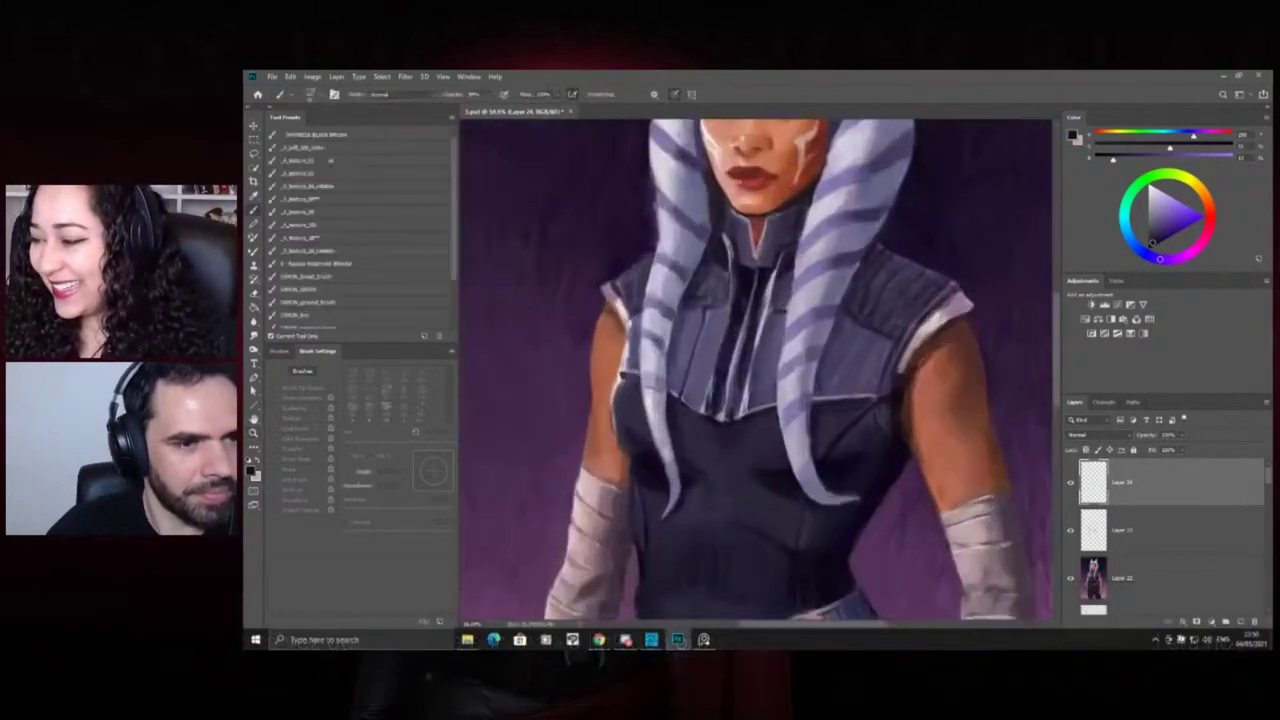
Touch up the collar and the edge between the bodice and the right arm with locally sampled dark tones
{"action": "left_click", "coordinate": [766, 227], "text": "alt"}
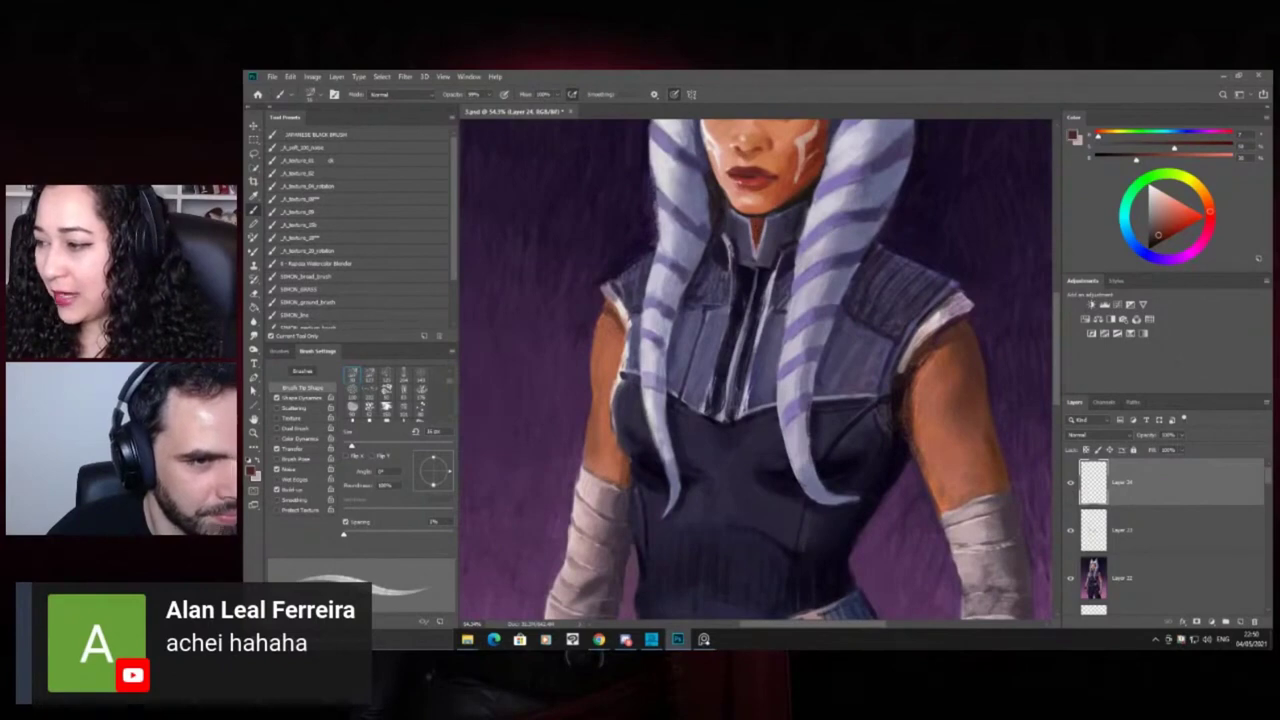
{"action": "key", "text": "z"}
{"action": "left_click_drag", "start_coordinate": [757, 236], "coordinate": [683, 226]}
{"action": "left_click_drag", "start_coordinate": [830, 308], "coordinate": [870, 324]}
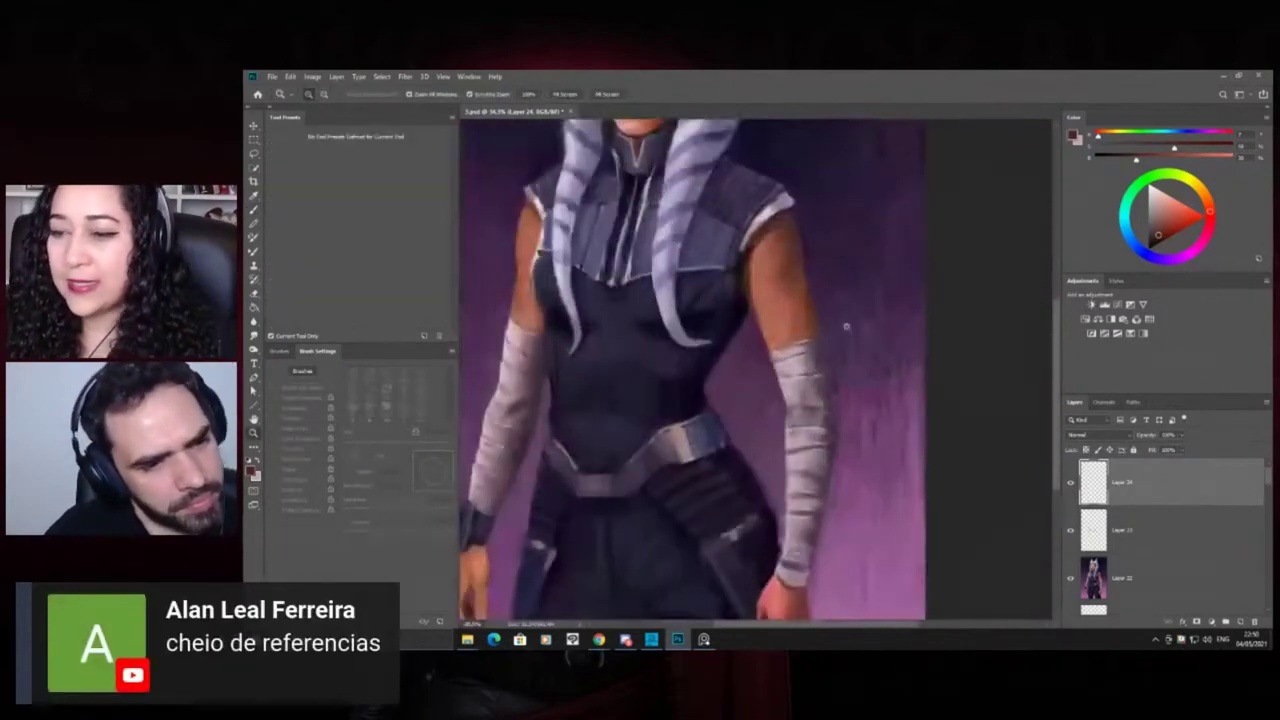
{"action": "key", "text": "b"}
{"action": "left_click", "coordinate": [773, 352], "text": "alt"}
{"action": "left_click", "coordinate": [760, 368], "text": "alt"}
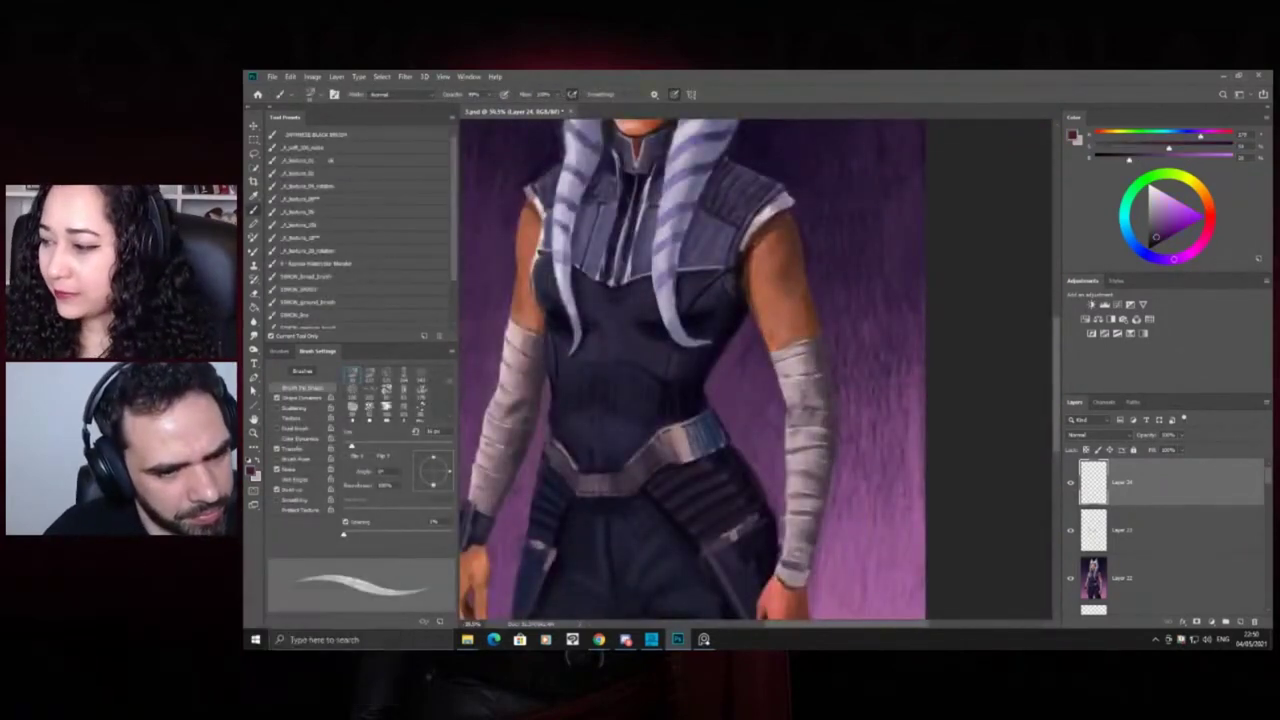
Sample dark blue at the bodice's left edge for a small touch-up and check the full figure
{"action": "key", "text": "z"}
{"action": "left_click", "coordinate": [766, 371], "text": "alt"}
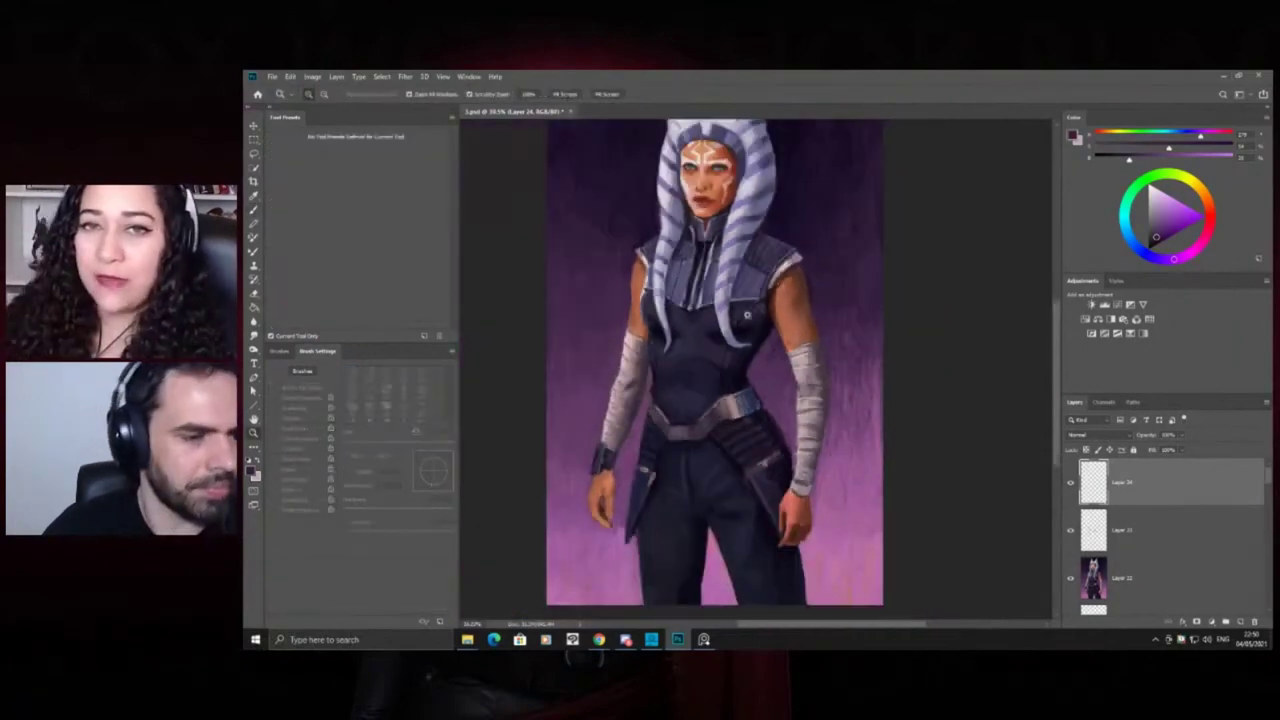
{"action": "left_click", "coordinate": [674, 330], "text": "alt"}
{"action": "left_click", "coordinate": [674, 330]}
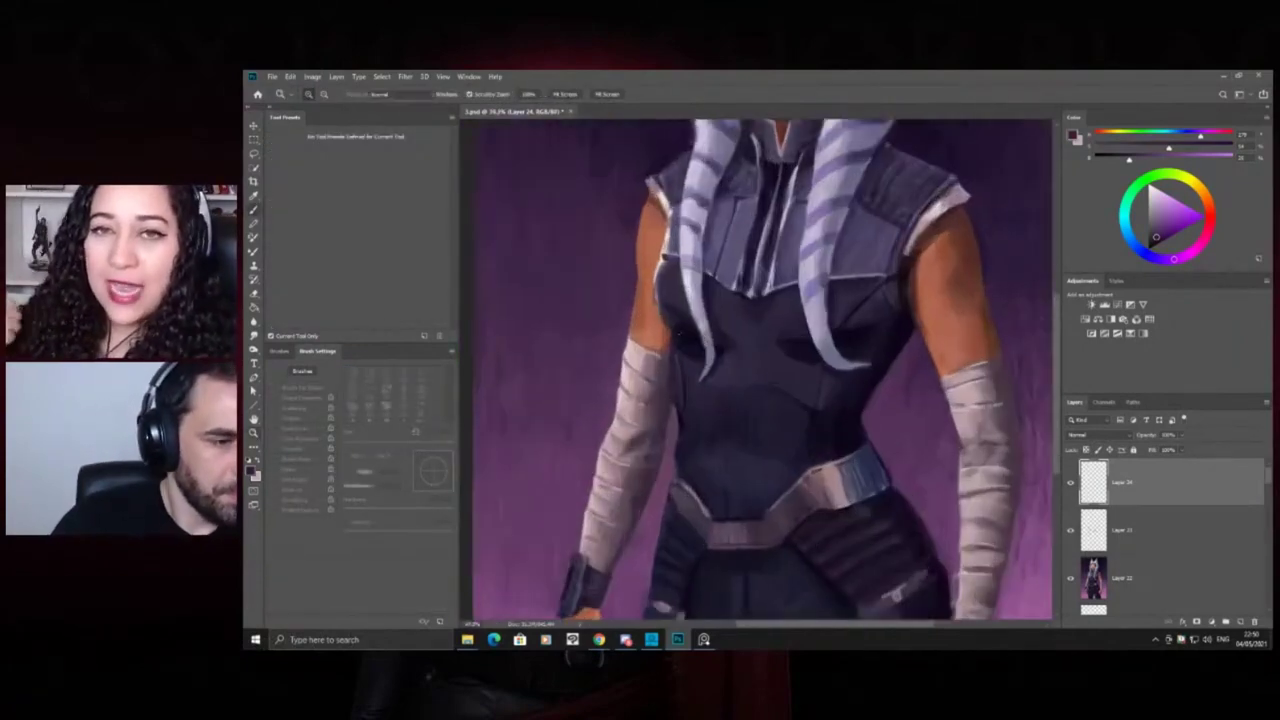
{"action": "key", "text": "b"}
{"action": "key", "text": "z"}
{"action": "left_click_drag", "start_coordinate": [689, 334], "coordinate": [636, 304]}
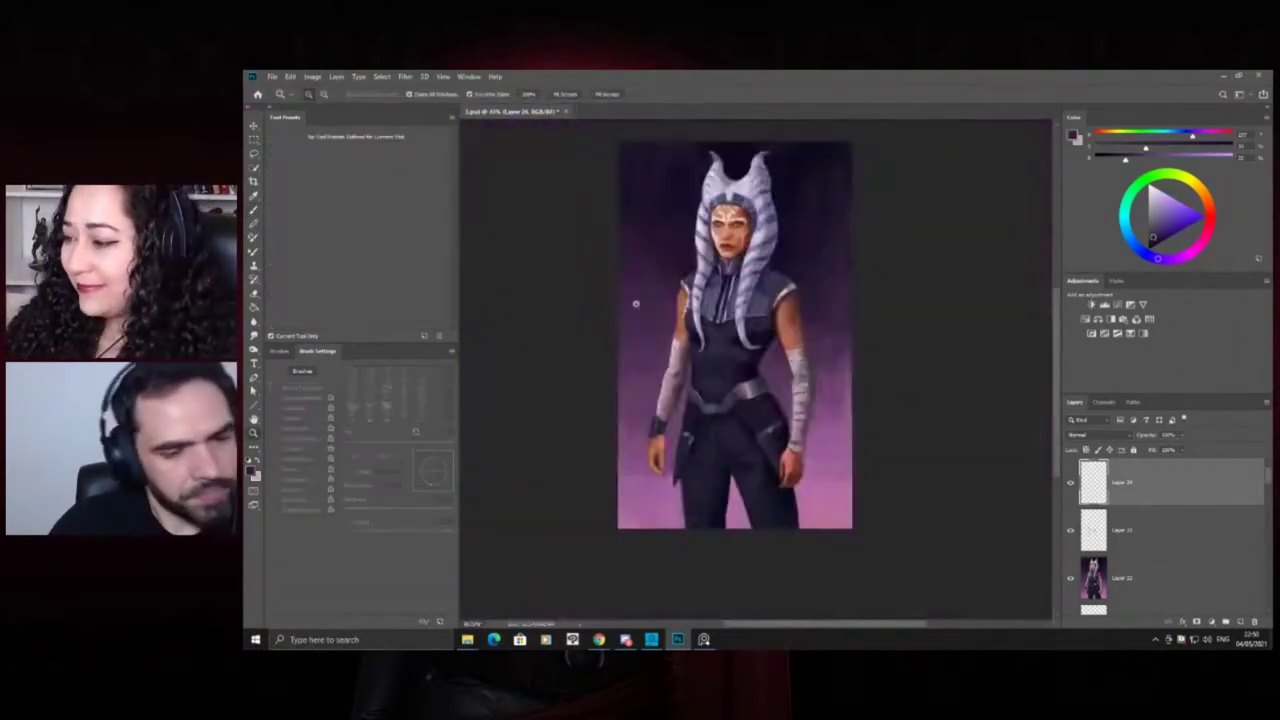
Add a new layer, stamp all visible layers into a merged layer on top and duplicate it
{"action": "left_click", "coordinate": [1240, 622]}
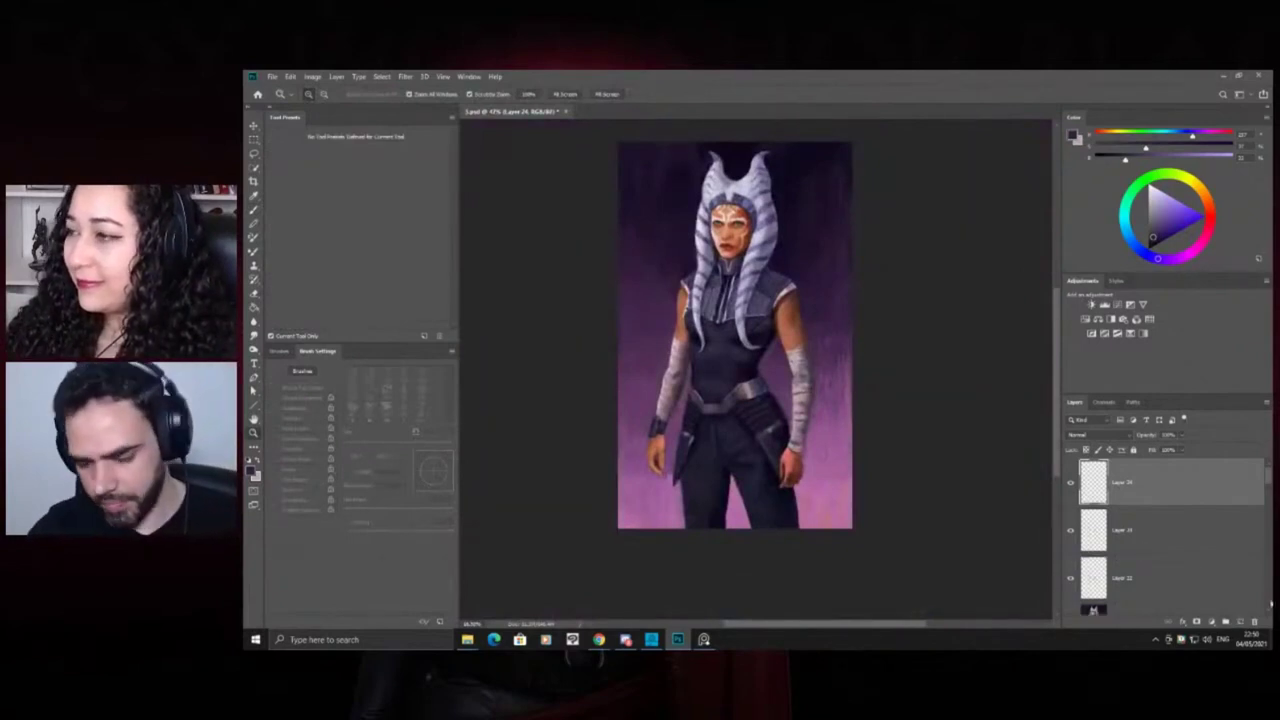
{"action": "key", "text": "ctrl+alt+shift+e"}
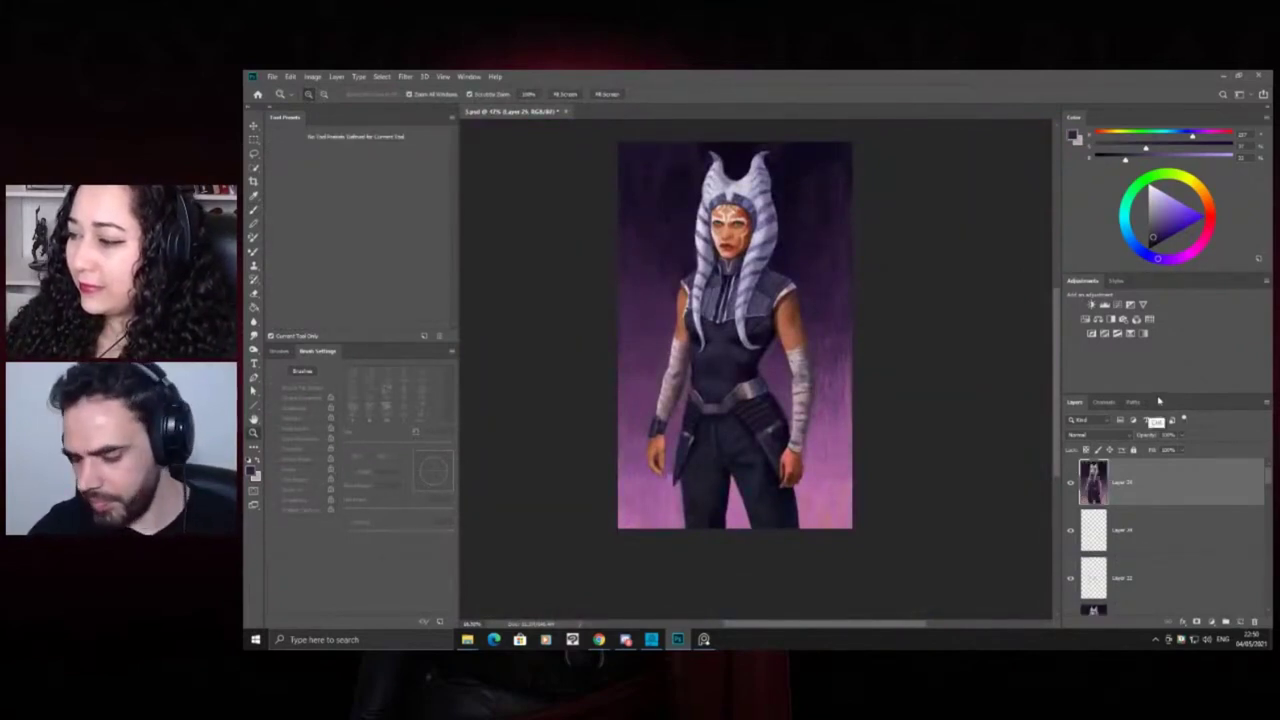
{"action": "key", "text": "ctrl+j"}
Smudge the background edge above the right shoulder with a scattered brush tip and check the whole figure
{"action": "key", "text": "r"}
{"action": "left_click_drag", "start_coordinate": [792, 262], "coordinate": [808, 256]}
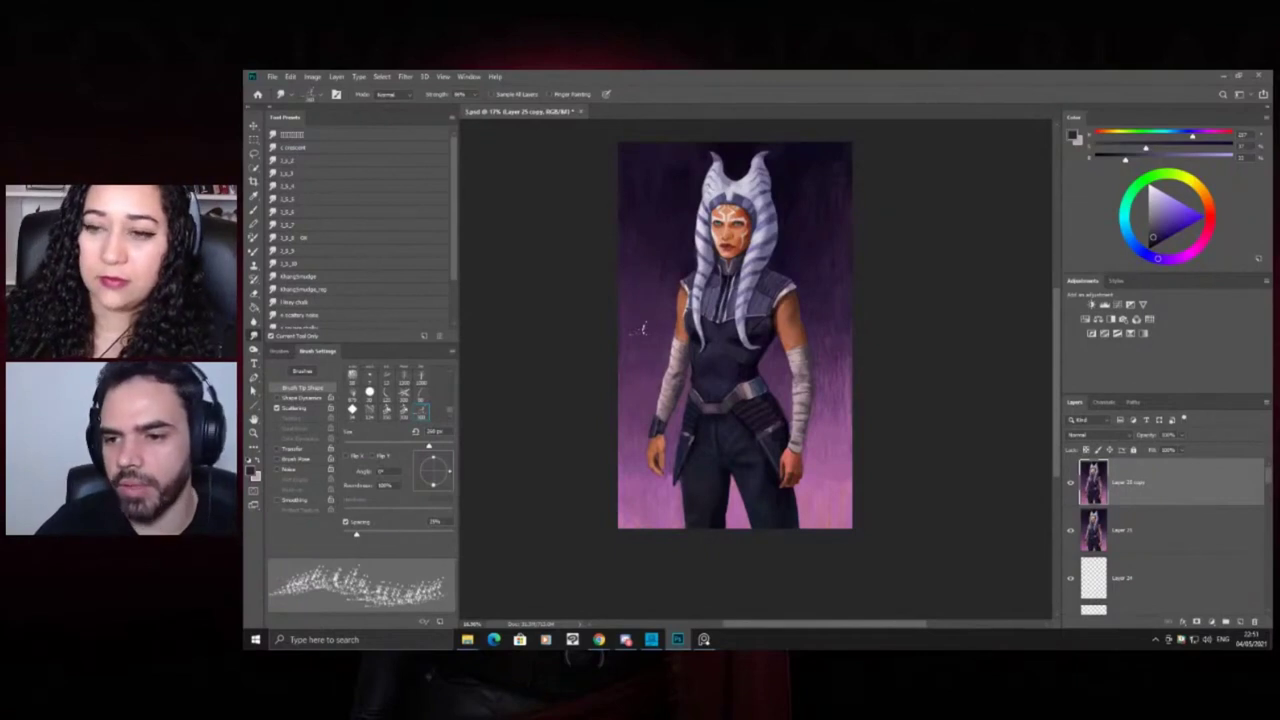
{"action": "key", "text": "z"}
{"action": "mouse_move", "coordinate": [812, 271]}
{"action": "left_mouse_down"}
{"action": "mouse_move", "coordinate": [791, 280]}
{"action": "mouse_move", "coordinate": [822, 247]}
{"action": "left_mouse_up"}
{"action": "scroll", "coordinate": [823, 247], "scroll_direction": "up", "scroll_amount": 2}
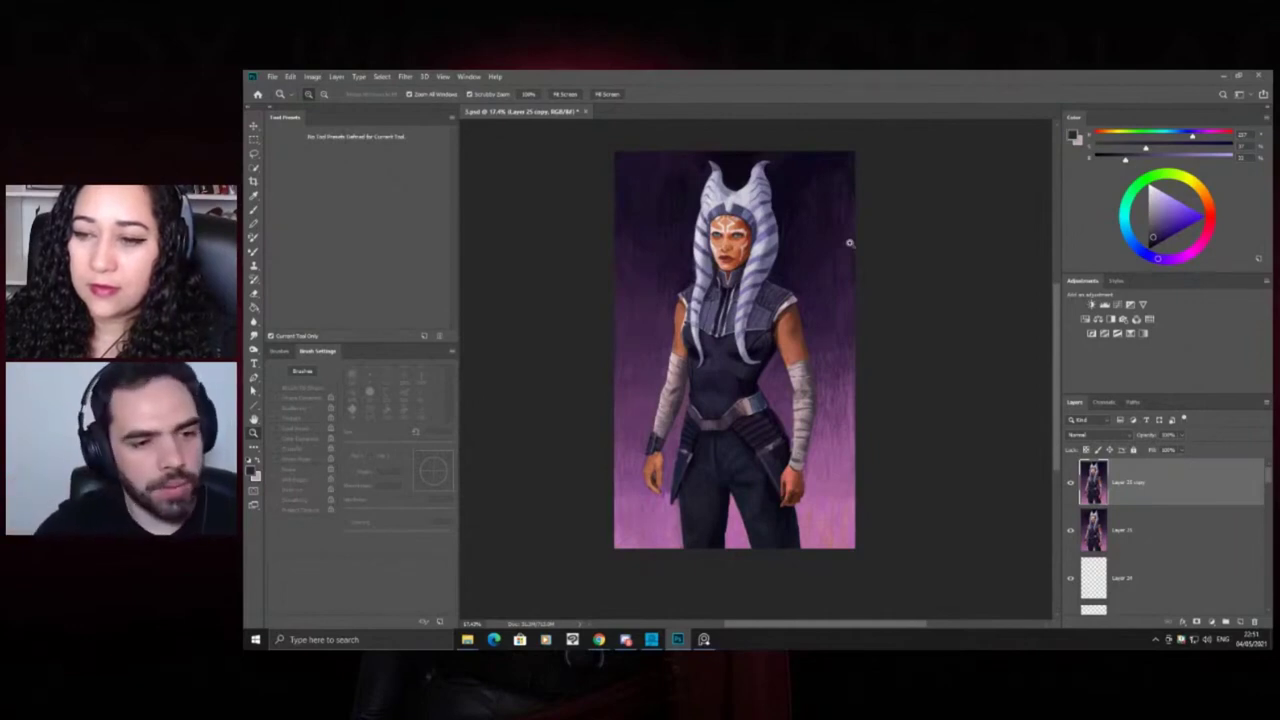
{"action": "left_click_drag", "start_coordinate": [816, 222], "coordinate": [795, 181]}
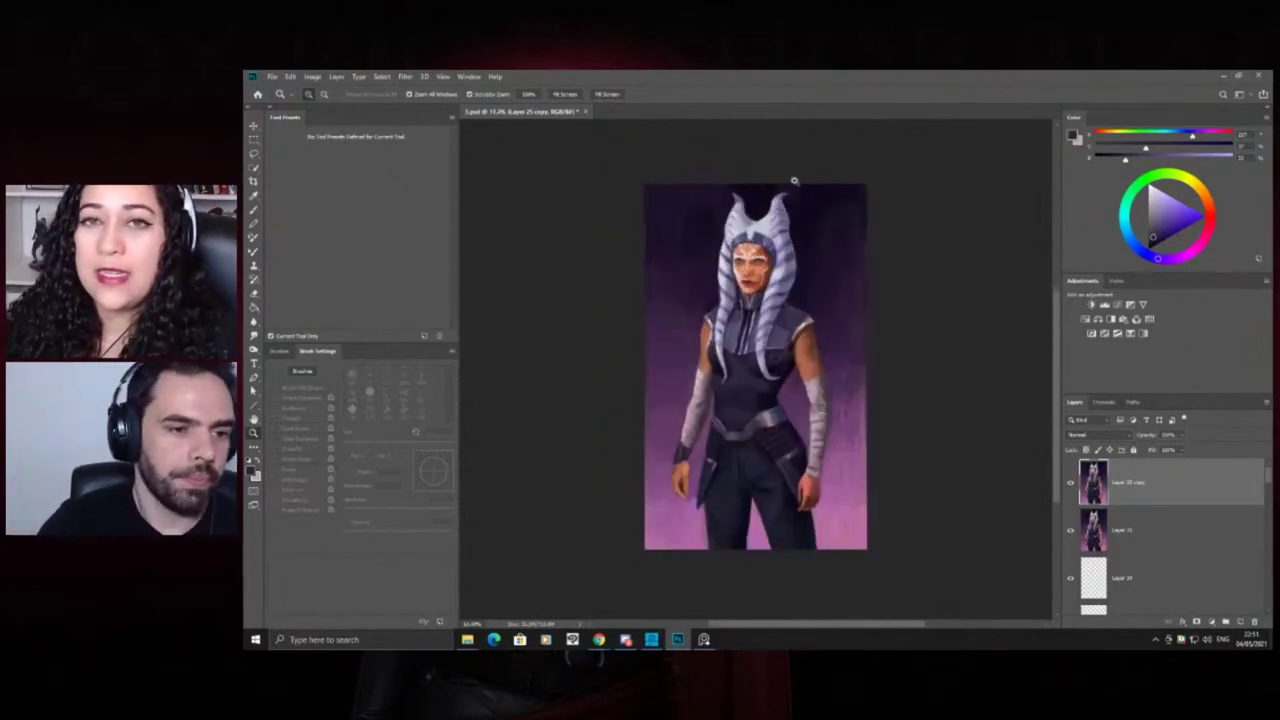
{"action": "left_click", "coordinate": [752, 328]}
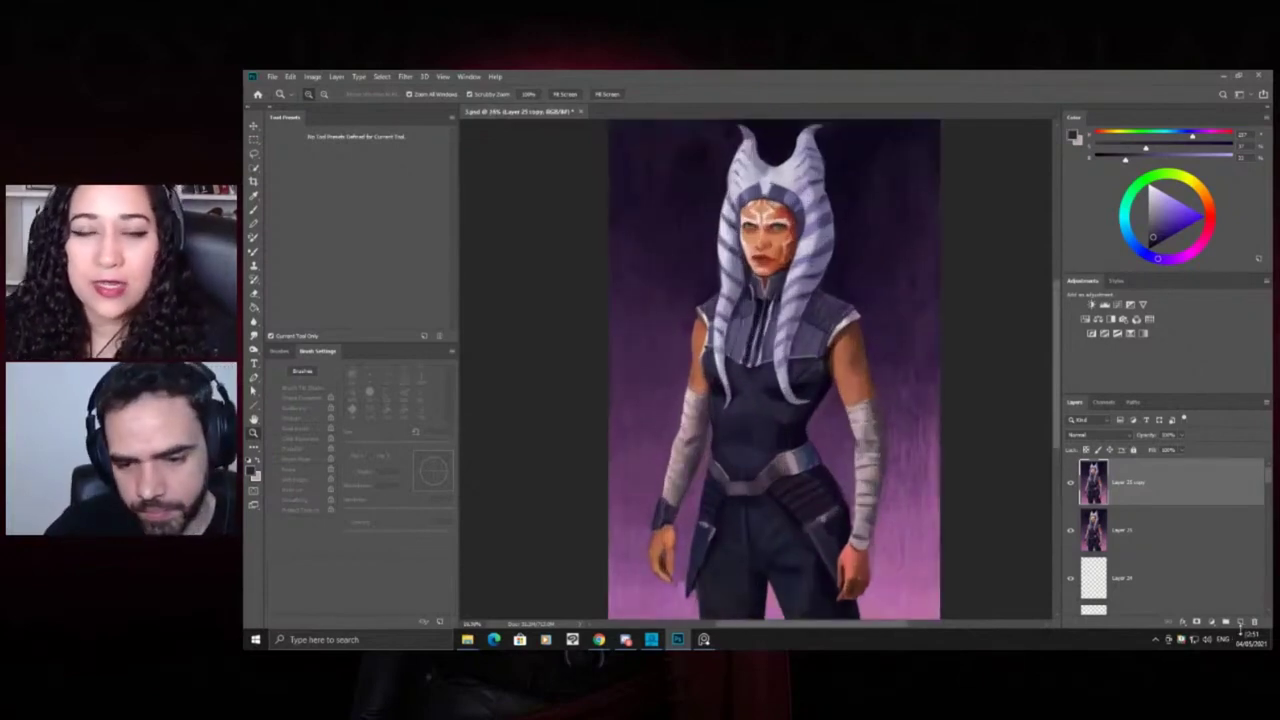
{"action": "left_click", "coordinate": [824, 440], "text": "alt"}
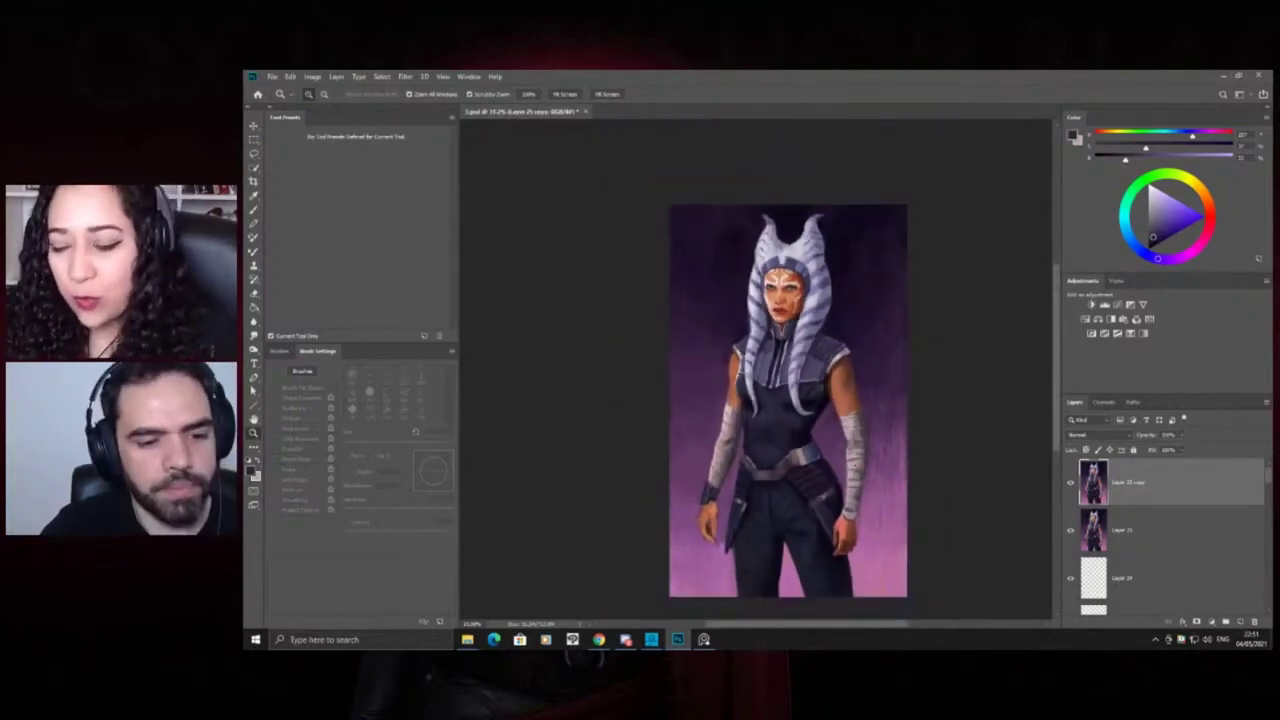
{"action": "left_click", "coordinate": [930, 529]}
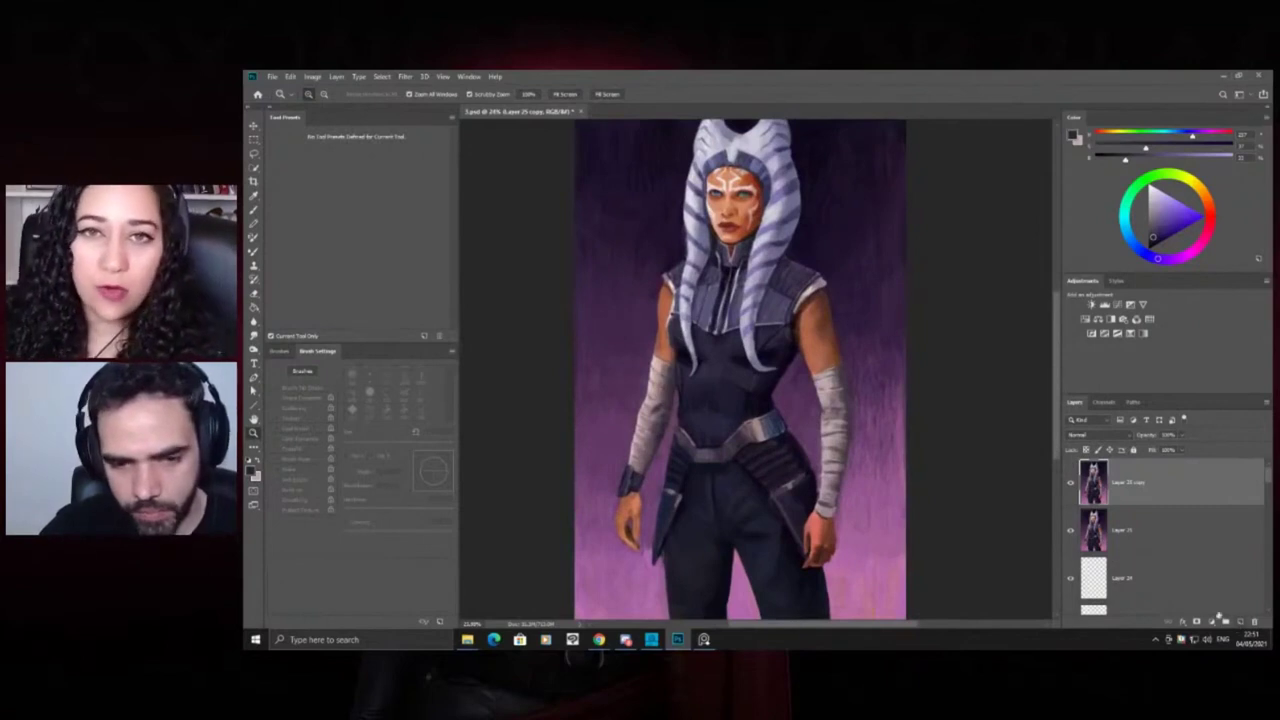
Lower the Smudge tool's strength for softening the figure's edges against the background and check the full painting
{"action": "key", "text": "r"}
{"action": "left_click", "coordinate": [474, 95]}
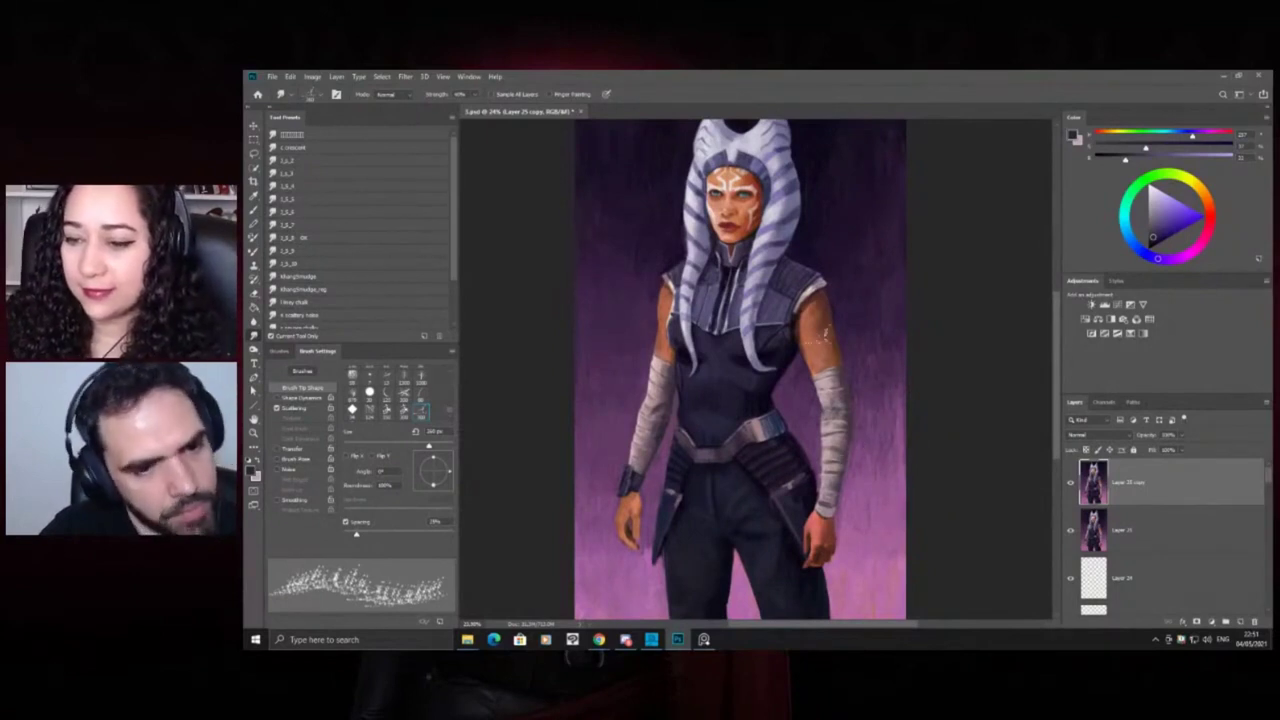
{"action": "key", "text": "z"}
{"action": "left_click_drag", "start_coordinate": [807, 338], "coordinate": [726, 294]}
{"action": "left_click", "coordinate": [681, 268]}
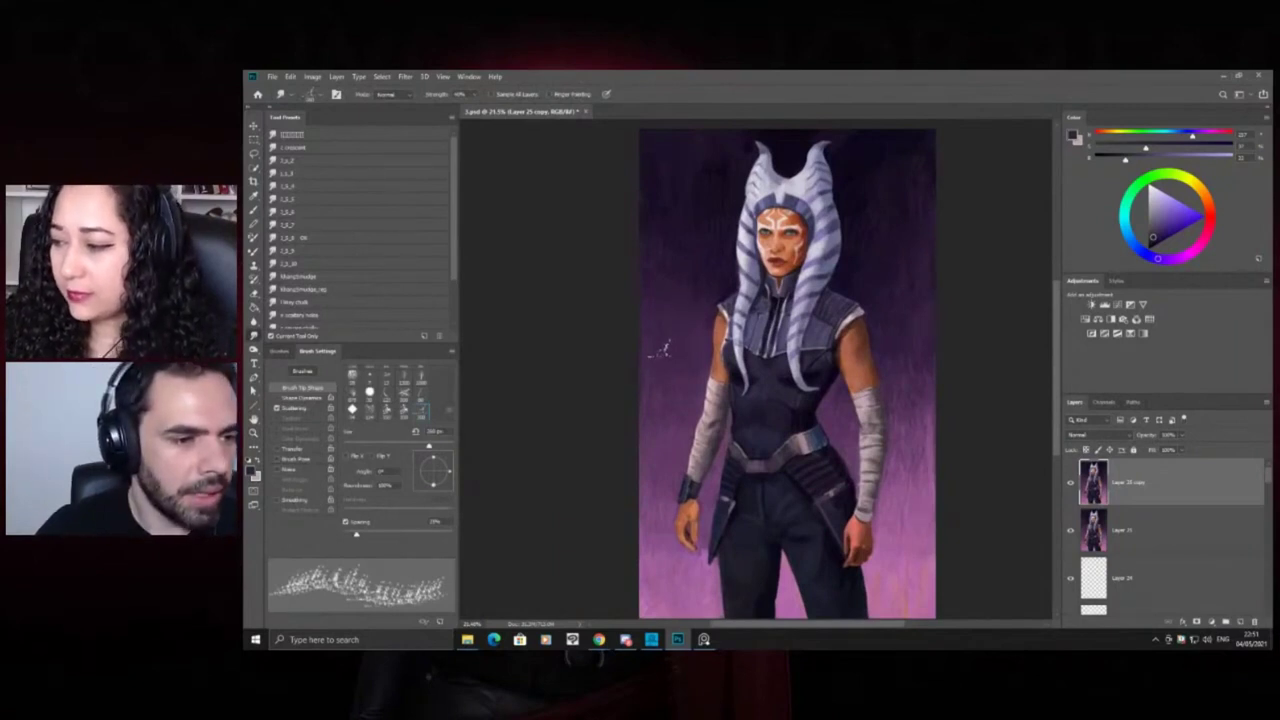
{"action": "key", "text": "z"}
{"action": "left_click_drag", "start_coordinate": [664, 245], "coordinate": [643, 236]}
{"action": "left_click", "coordinate": [662, 246], "text": "alt"}
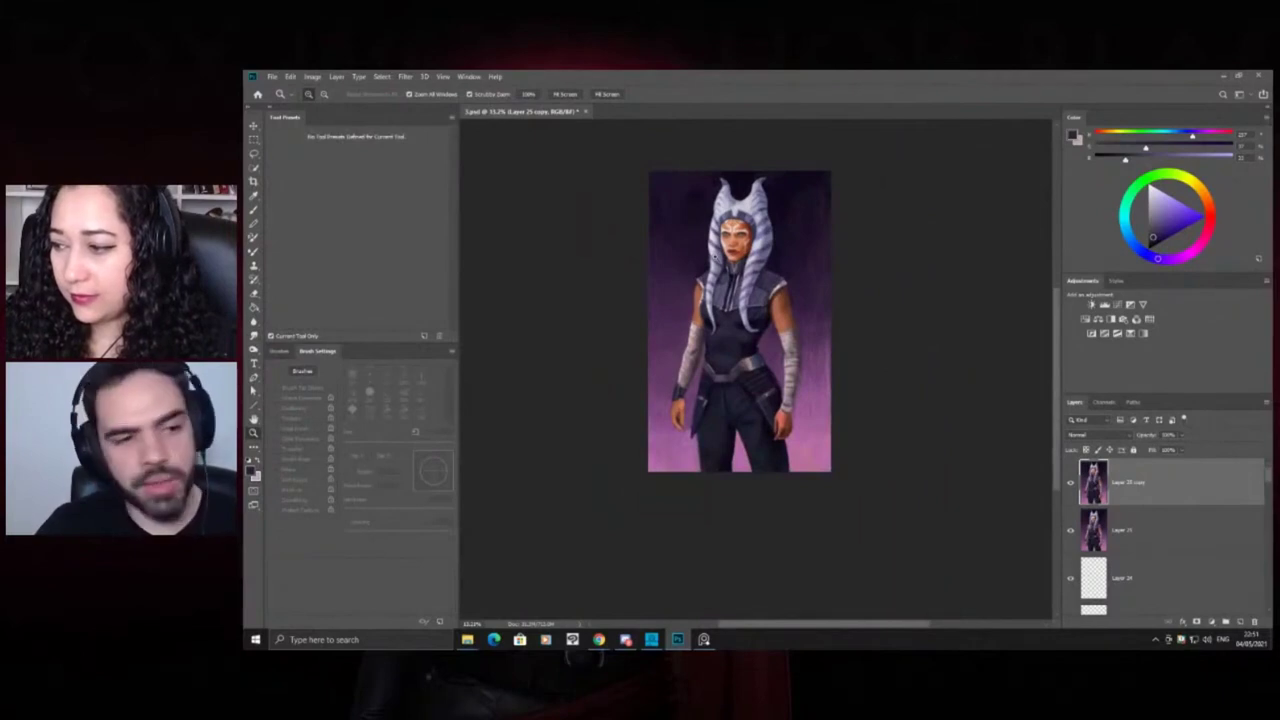
Examine the whole painting in full-screen view with the interface hidden
{"action": "left_click", "coordinate": [766, 318]}
{"action": "left_click_drag", "start_coordinate": [873, 369], "coordinate": [860, 394]}
{"action": "key", "text": "space"}
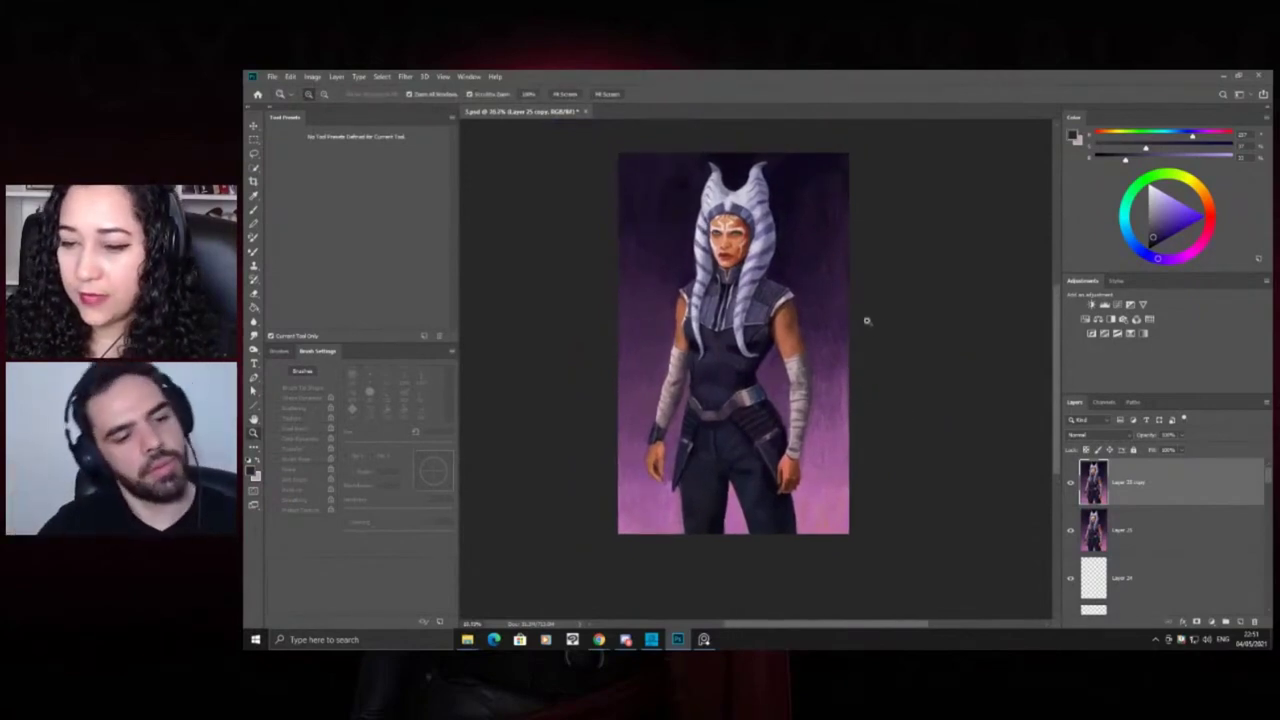
{"action": "mouse_move", "coordinate": [734, 397]}
{"action": "left_mouse_down"}
{"action": "mouse_move", "coordinate": [719, 389]}
{"action": "mouse_move", "coordinate": [757, 393]}
{"action": "left_mouse_up"}
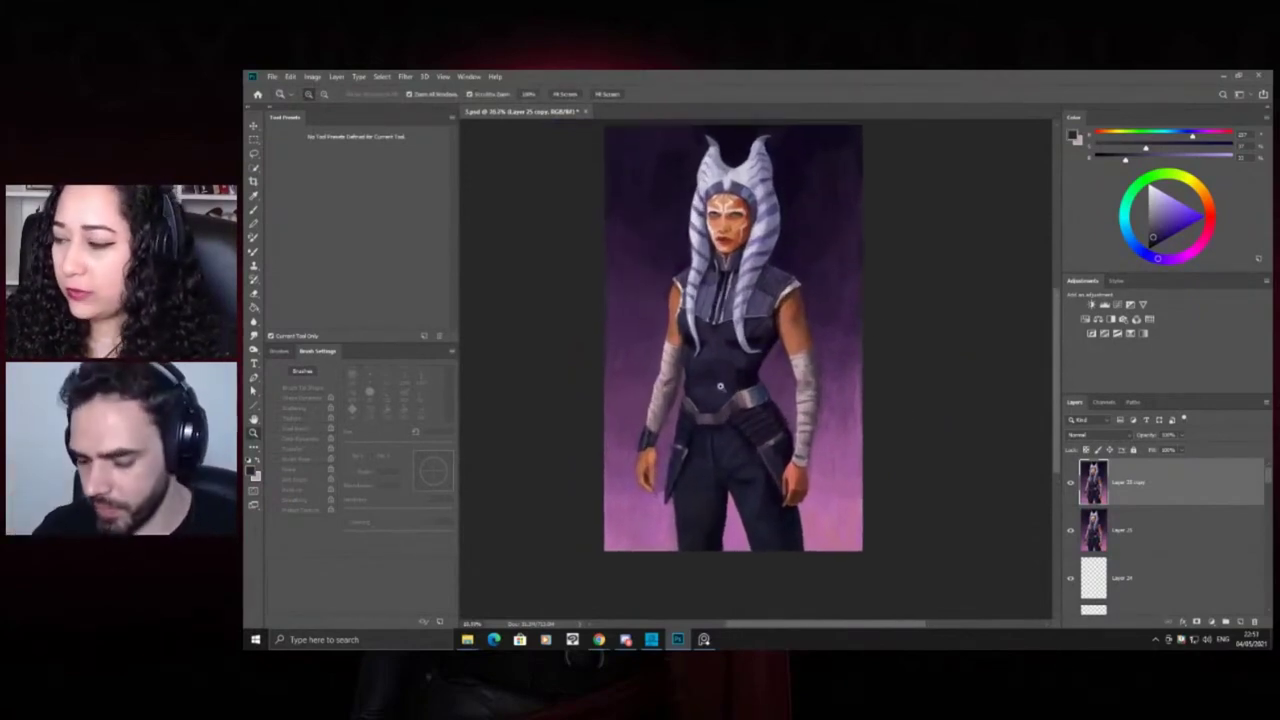
{"action": "key", "text": "f"}
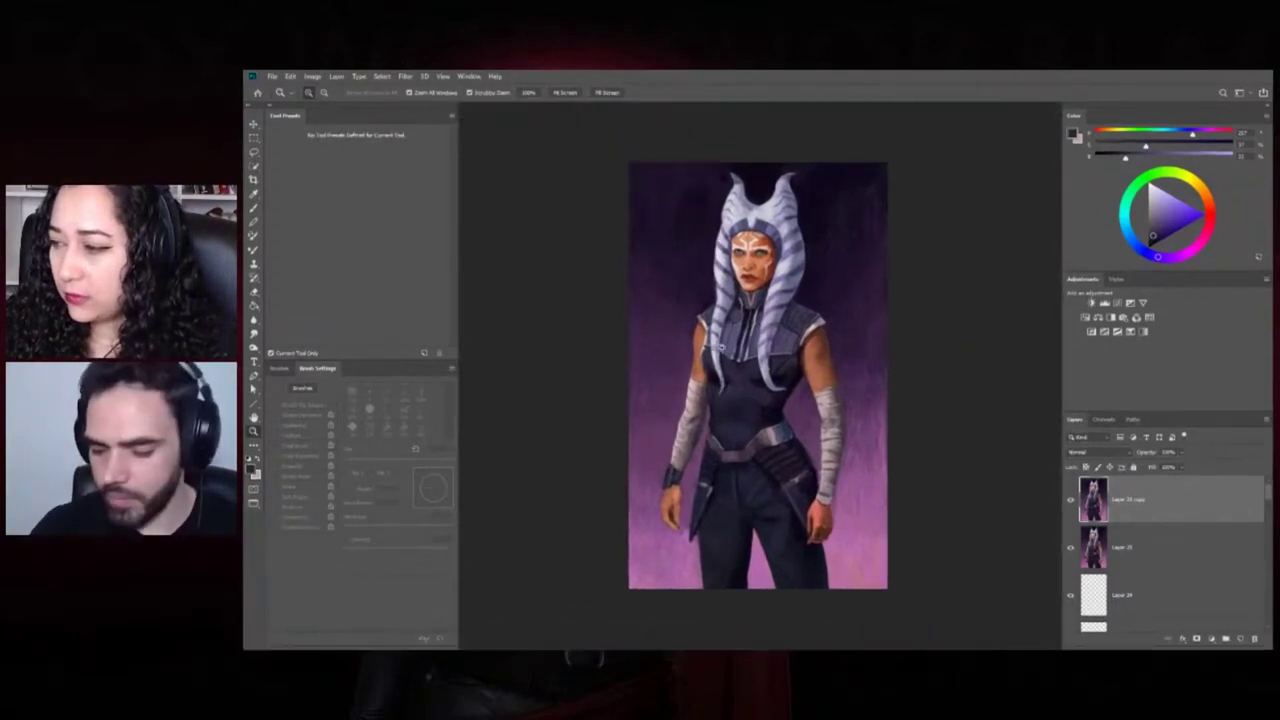
{"action": "key", "text": "f"}
{"action": "mouse_move", "coordinate": [728, 349]}
{"action": "left_mouse_down"}
{"action": "mouse_move", "coordinate": [772, 341]}
{"action": "mouse_move", "coordinate": [757, 331]}
{"action": "mouse_move", "coordinate": [753, 349]}
{"action": "left_mouse_up"}
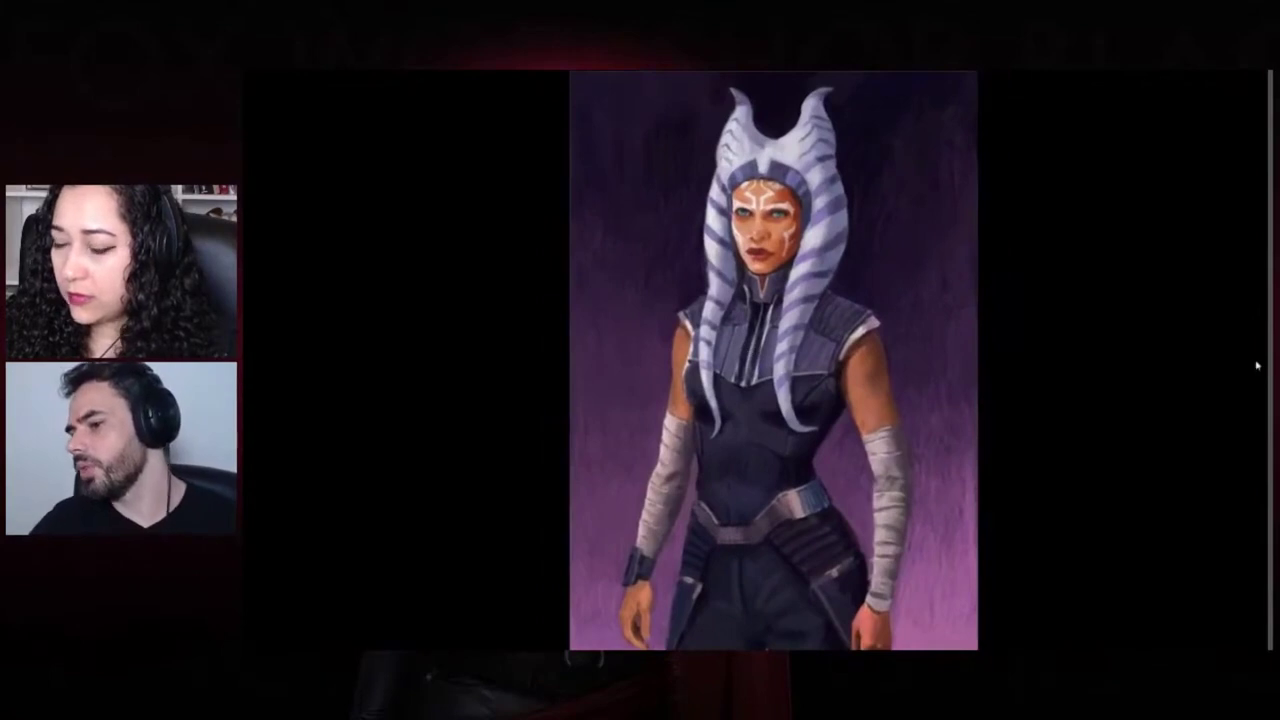